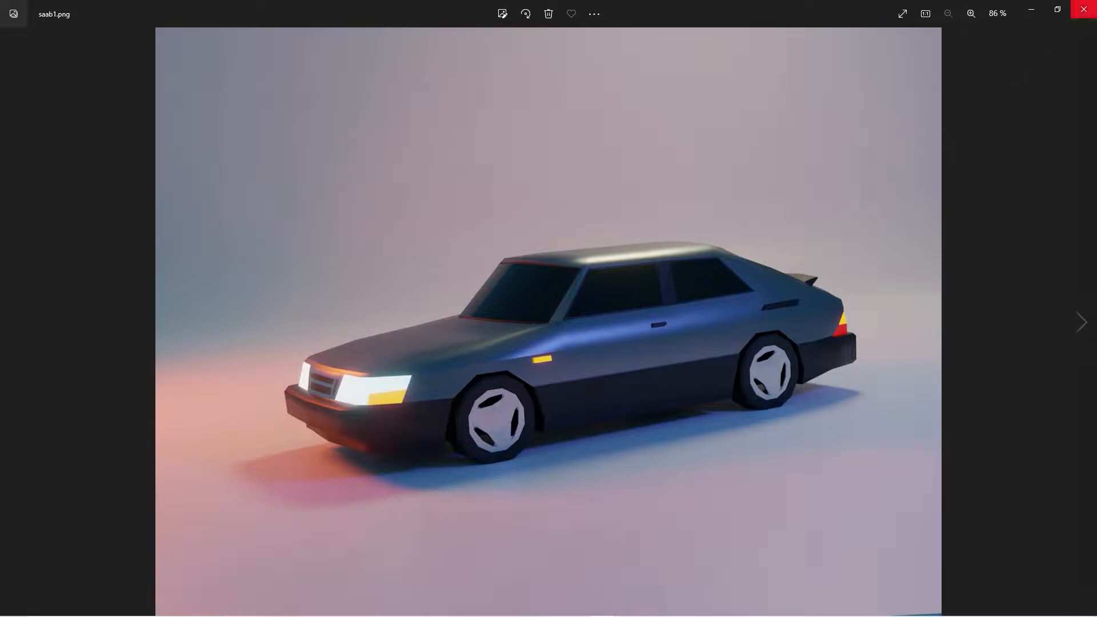
- Close the saab1.png preview, switch to Blender and delete the default cube
{"action": "left_click", "coordinate": [1084, 11]}
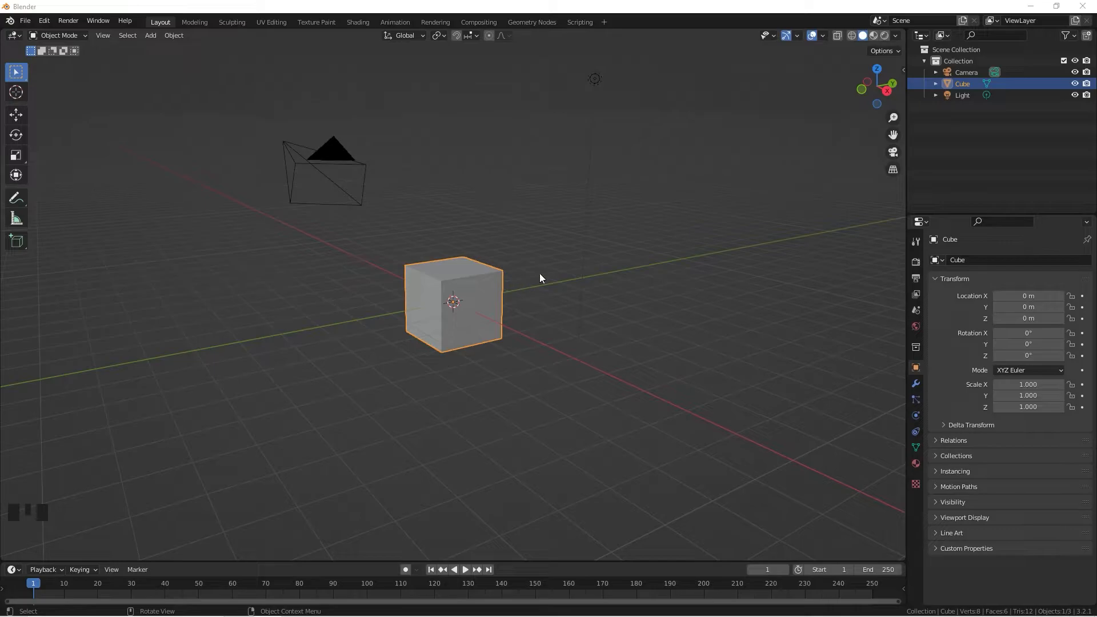
{"action": "left_click", "coordinate": [483, 283]}
{"action": "key", "text": "Delete"}
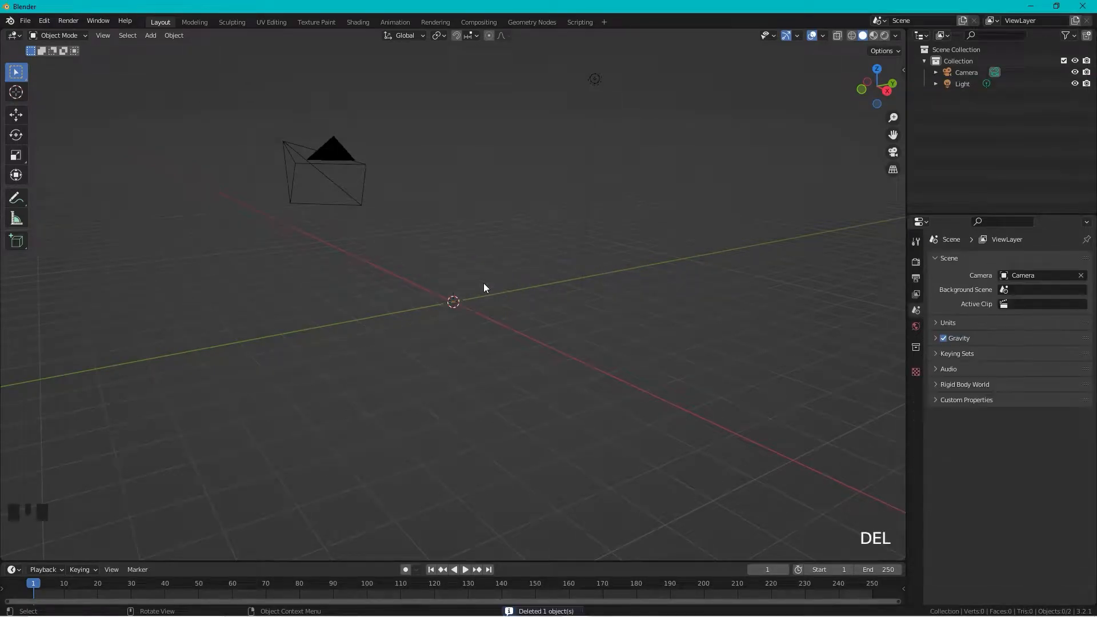
- Add the Saab_900.png blueprint as a reference image aligned to the right orthographic view
{"action": "left_click", "coordinate": [886, 90]}
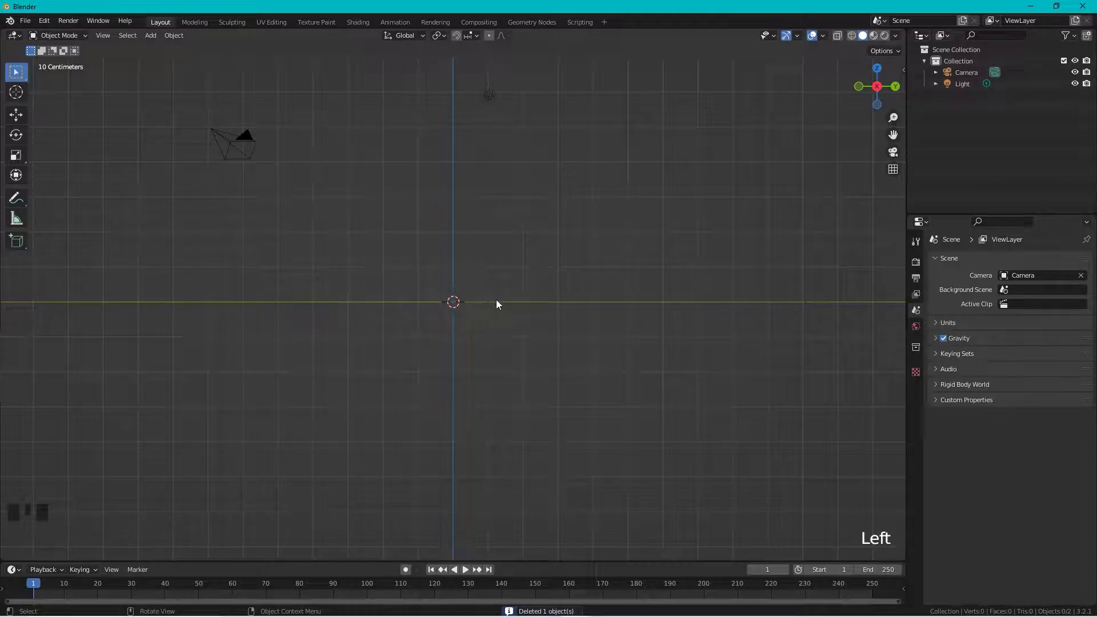
{"action": "key", "text": "shift+a"}
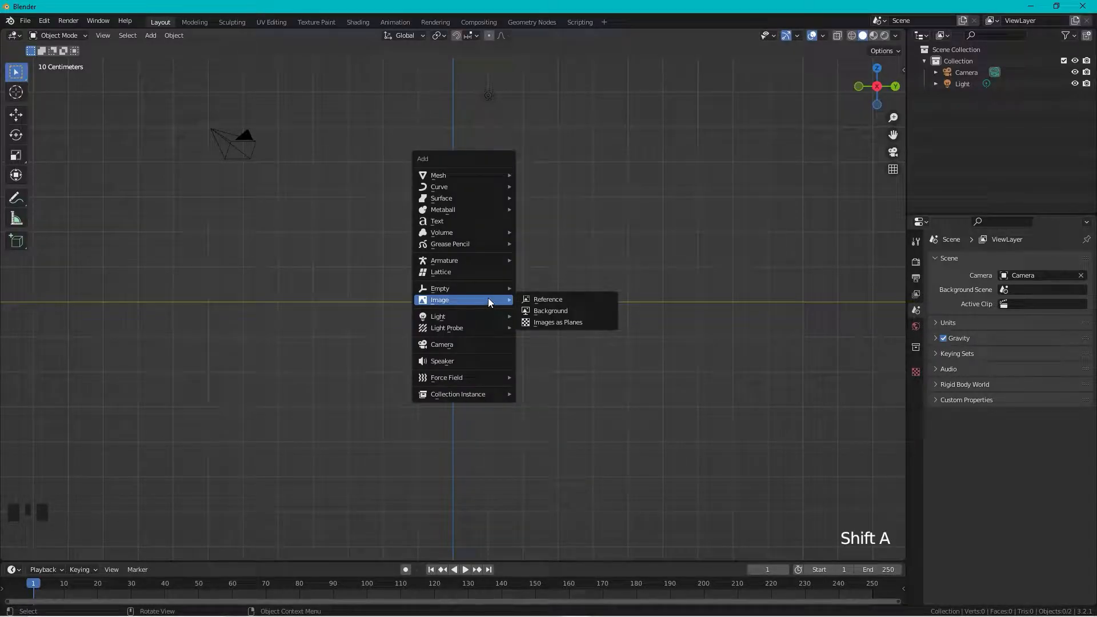
{"action": "left_click", "coordinate": [549, 299]}
{"action": "left_click", "coordinate": [363, 272]}
{"action": "left_click", "coordinate": [831, 488]}
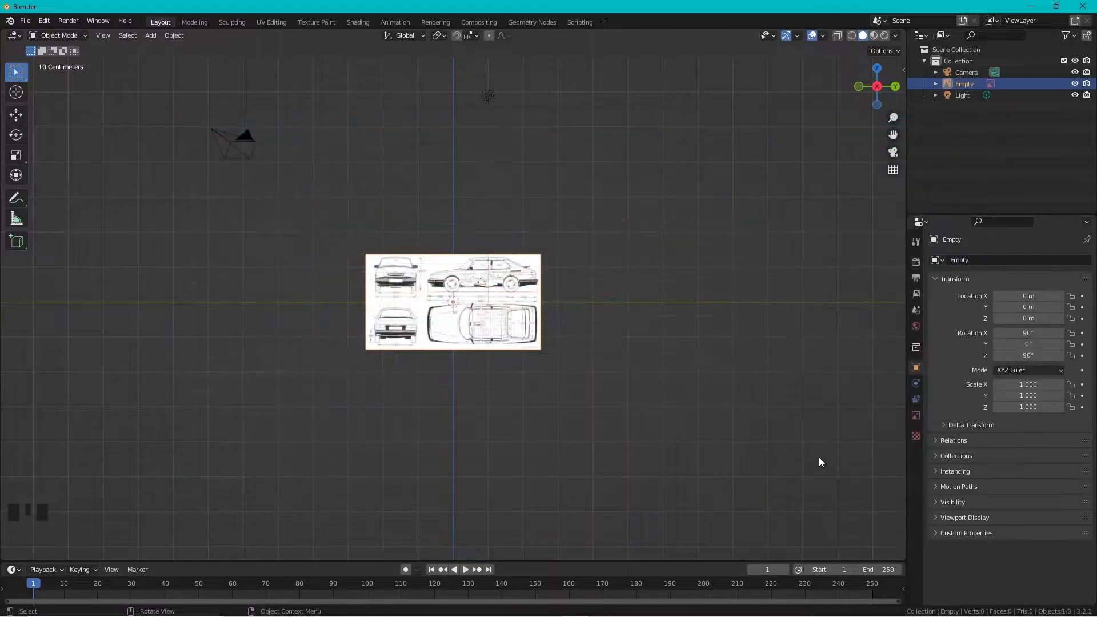
- Scale the blueprint image up uniformly to about 2.31
{"action": "left_click", "coordinate": [505, 288]}
{"action": "key", "text": "s"}
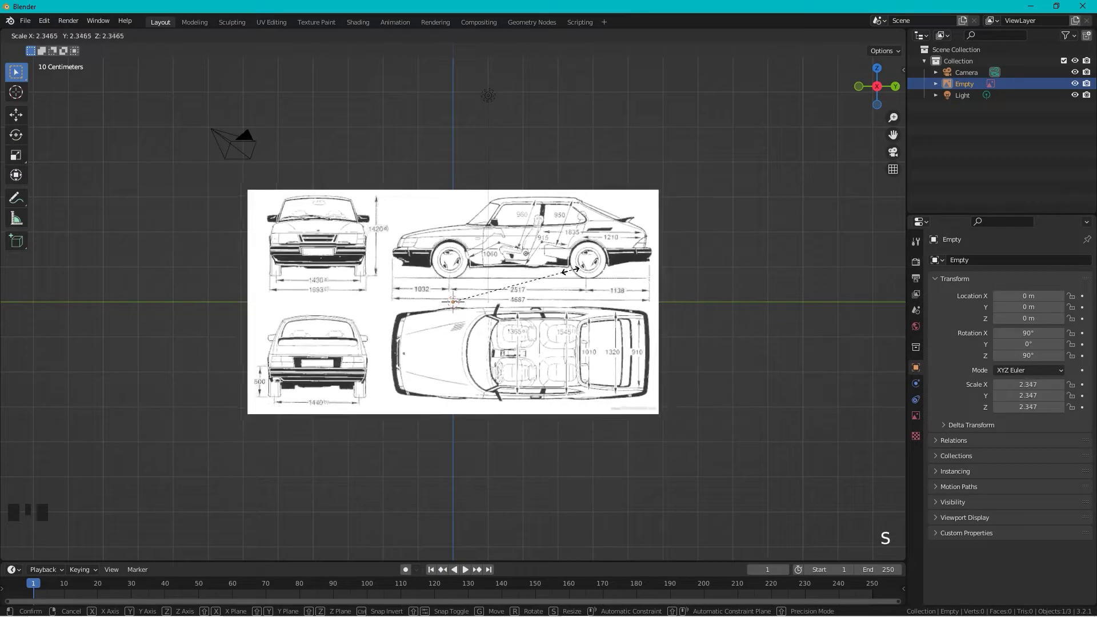
{"action": "left_click", "coordinate": [565, 270]}
{"action": "scroll", "coordinate": [544, 258], "scroll_direction": "up", "scroll_amount": 1}
{"action": "scroll", "coordinate": [545, 257], "scroll_direction": "up", "scroll_amount": 1}
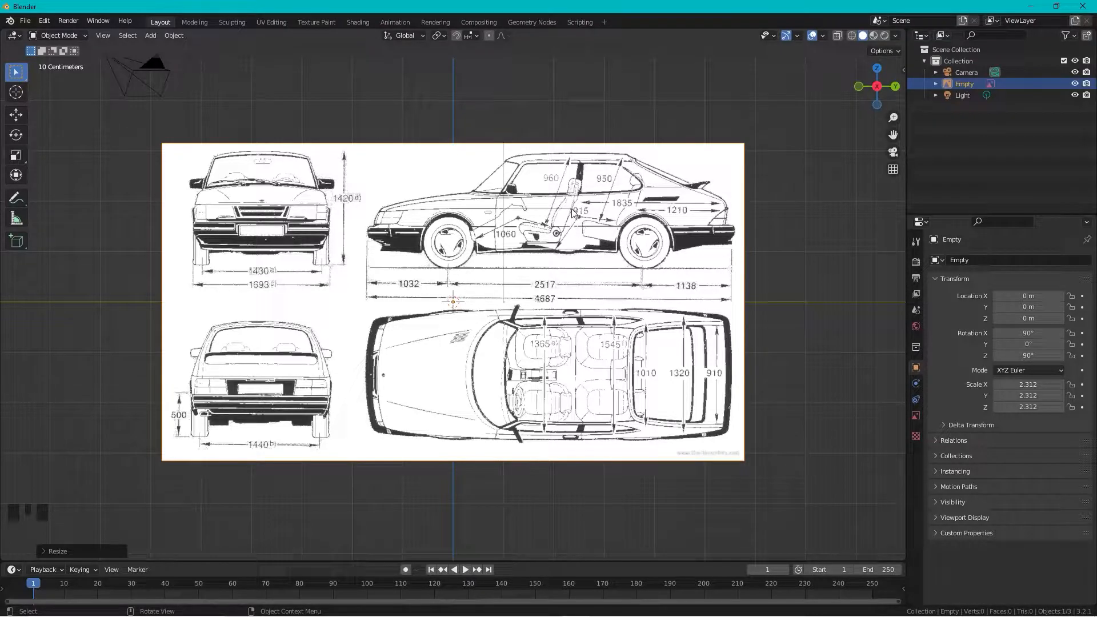
- Add a cube mesh with a size of 4.687 m to serve as the car's length gauge
{"action": "left_click", "coordinate": [812, 260]}
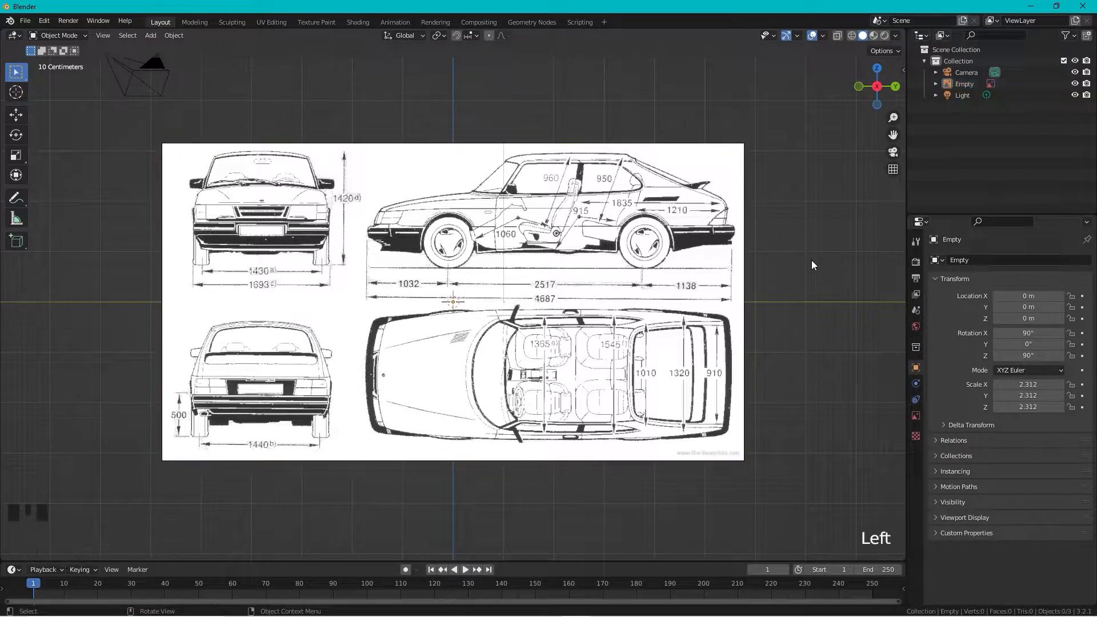
{"action": "key", "text": "shift+a"}
{"action": "mouse_move", "coordinate": [738, 229]}
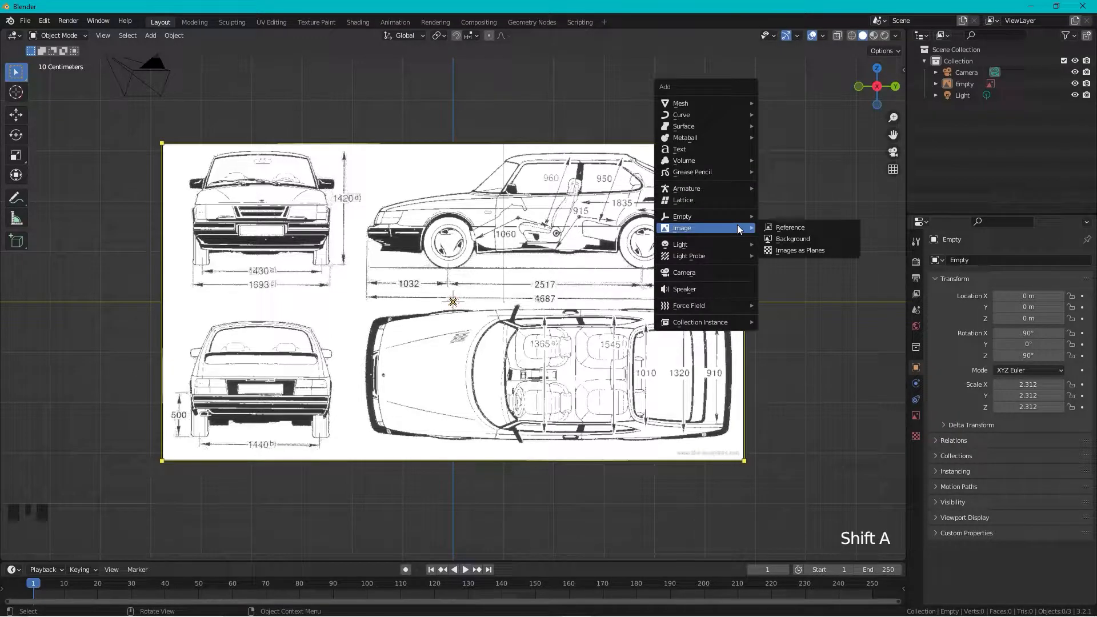
{"action": "mouse_move", "coordinate": [724, 102]}
{"action": "left_click", "coordinate": [776, 113]}
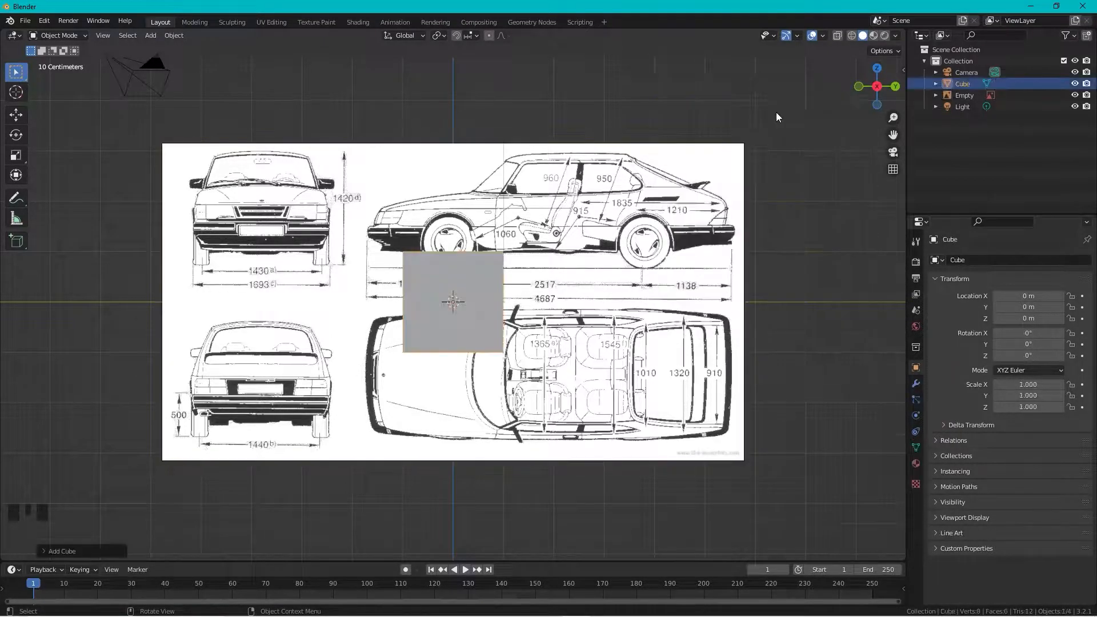
{"action": "left_click", "coordinate": [43, 550]}
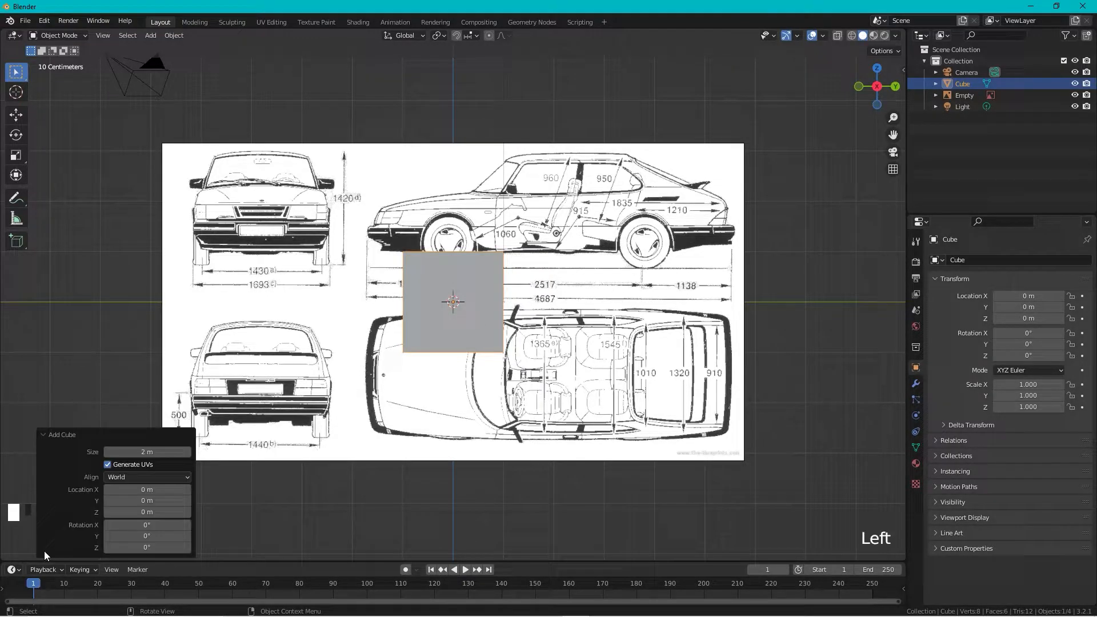
{"action": "left_click", "coordinate": [146, 452]}
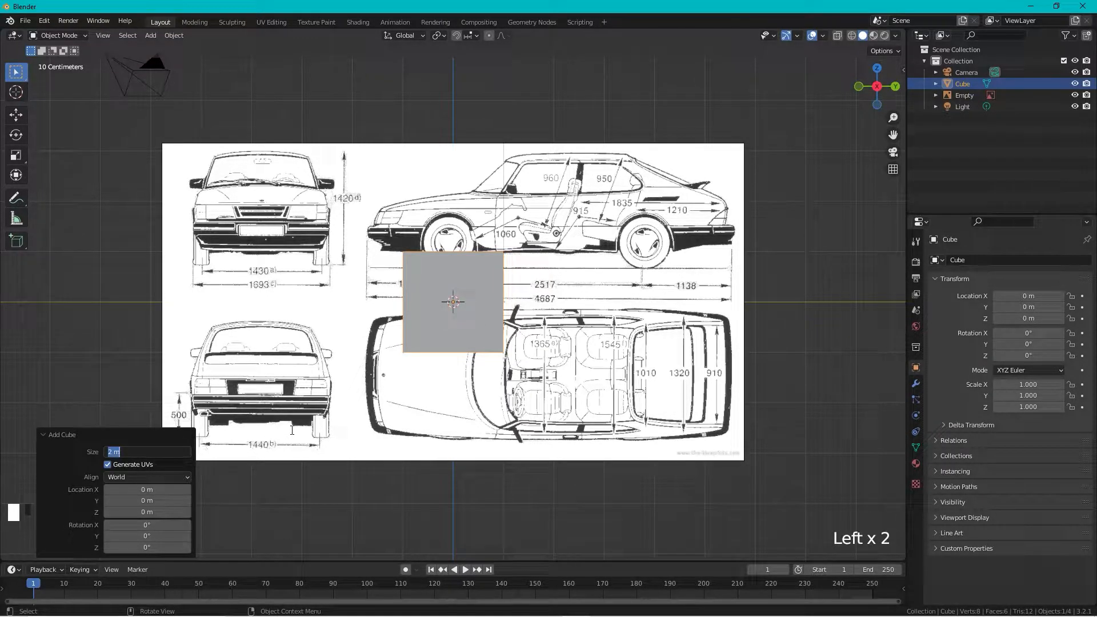
{"action": "type", "text": "4"}
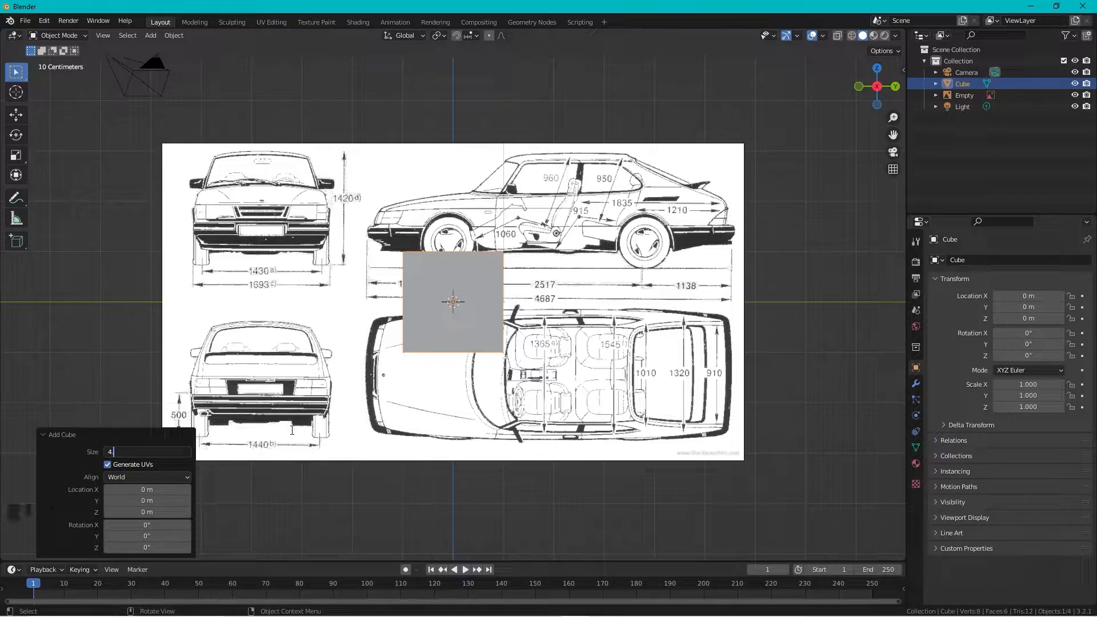
{"action": "type", "text": ".687"}
{"action": "key", "text": "Return"}
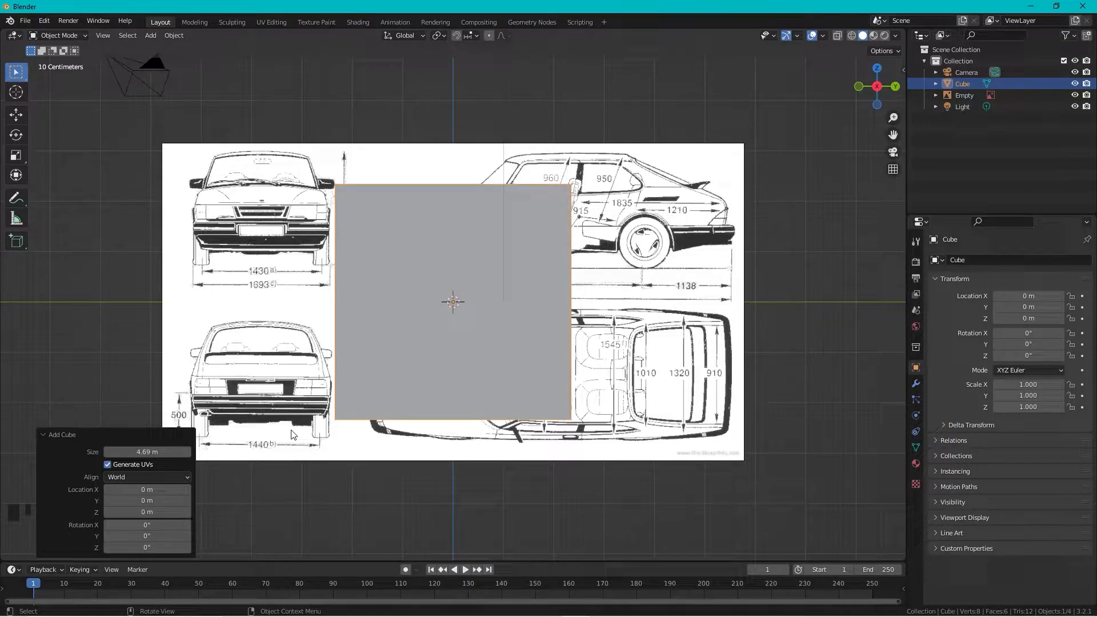
- Set the blueprint image's depth to Front so it draws over the cube
{"action": "left_click", "coordinate": [679, 193]}
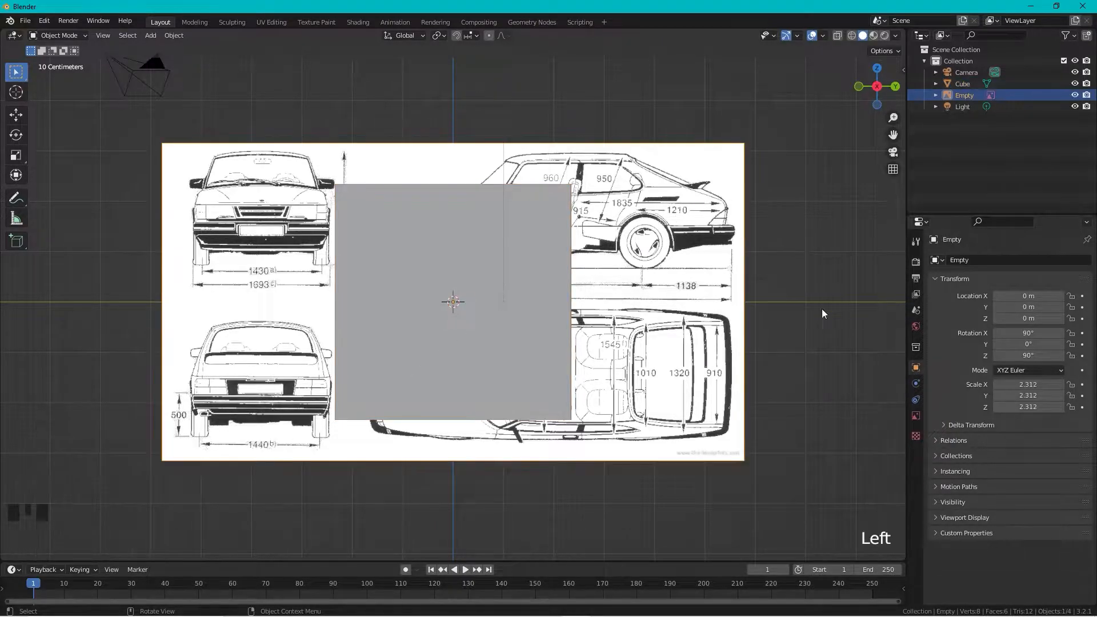
{"action": "left_click", "coordinate": [916, 415]}
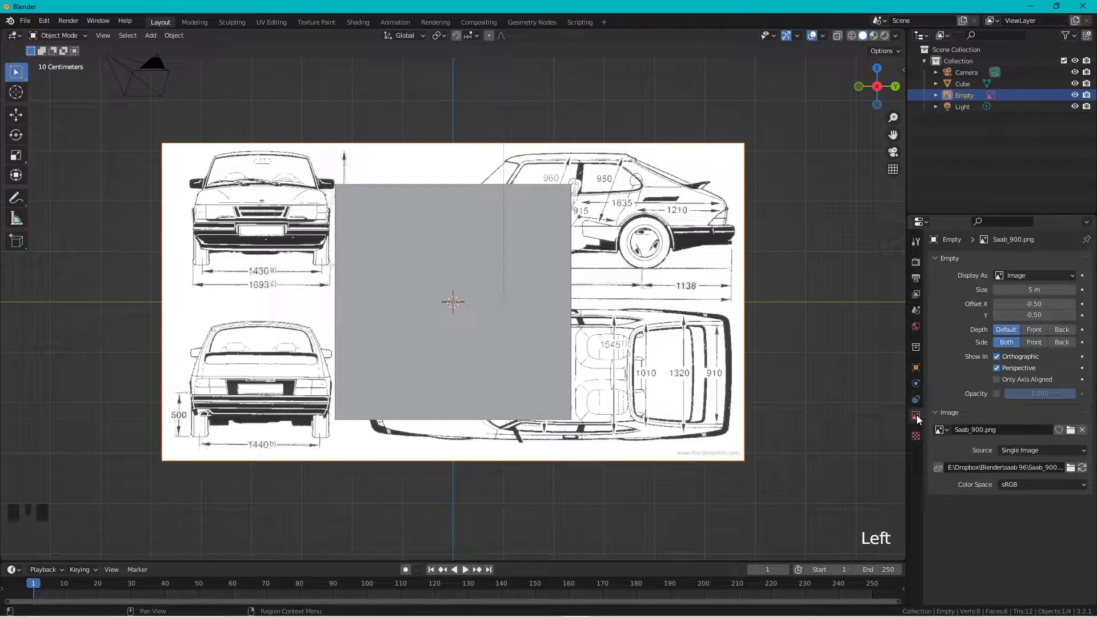
{"action": "left_click", "coordinate": [1036, 330]}
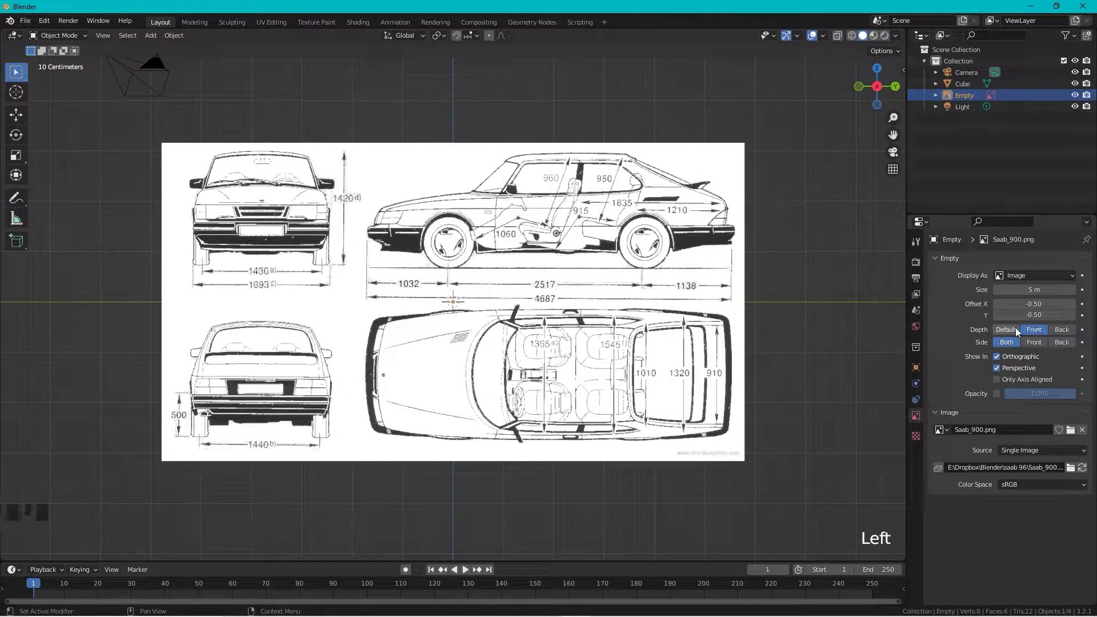
{"action": "left_click", "coordinate": [1015, 328]}
{"action": "left_click", "coordinate": [1026, 329]}
- Enable opacity for the blueprint image and set it to 0.3
{"action": "left_click", "coordinate": [997, 393]}
{"action": "left_click", "coordinate": [1048, 393]}
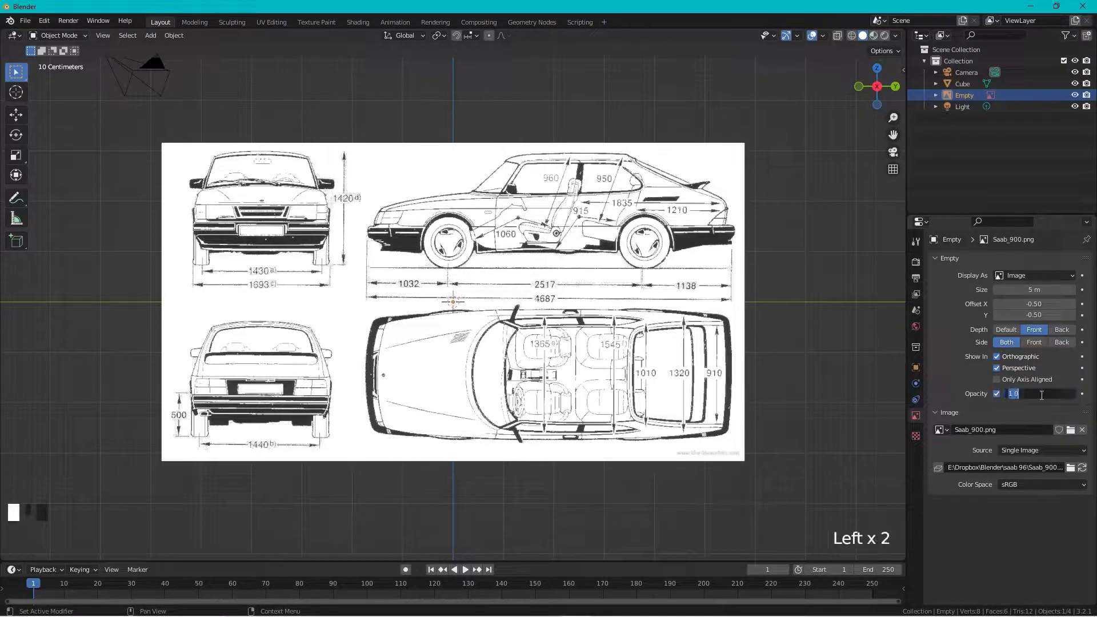
{"action": "key", "text": "BackSpace"}
{"action": "type", "text": "0.3"}
{"action": "key", "text": "Return"}
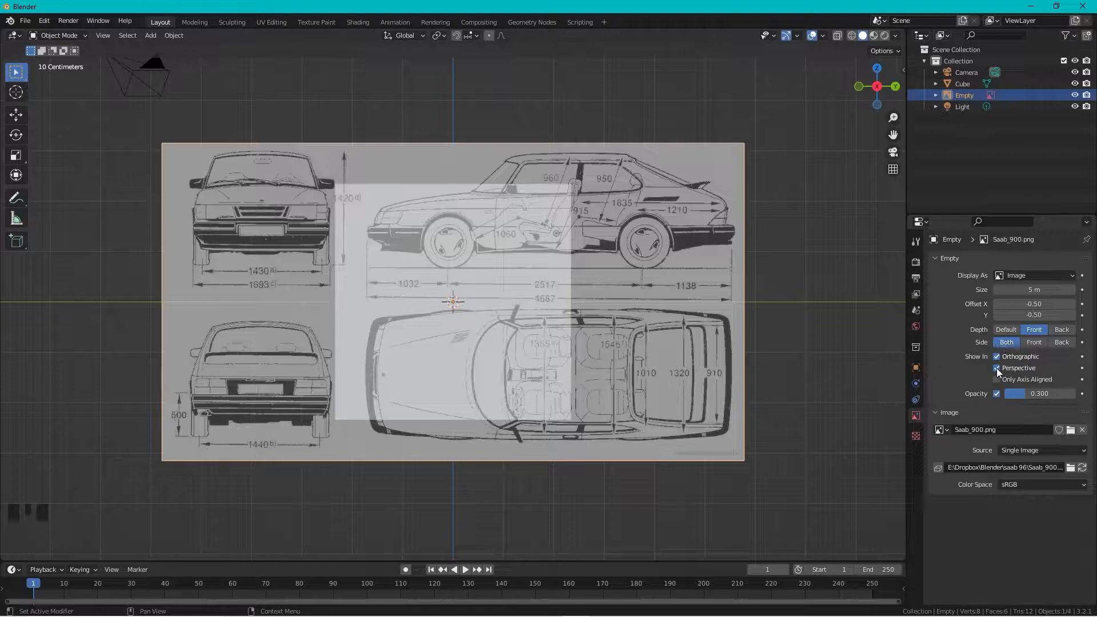
- Turn off the blueprint image's display in perspective views and return to the right orthographic view
{"action": "middle_click_drag", "start_coordinate": [390, 180], "coordinate": [366, 186]}
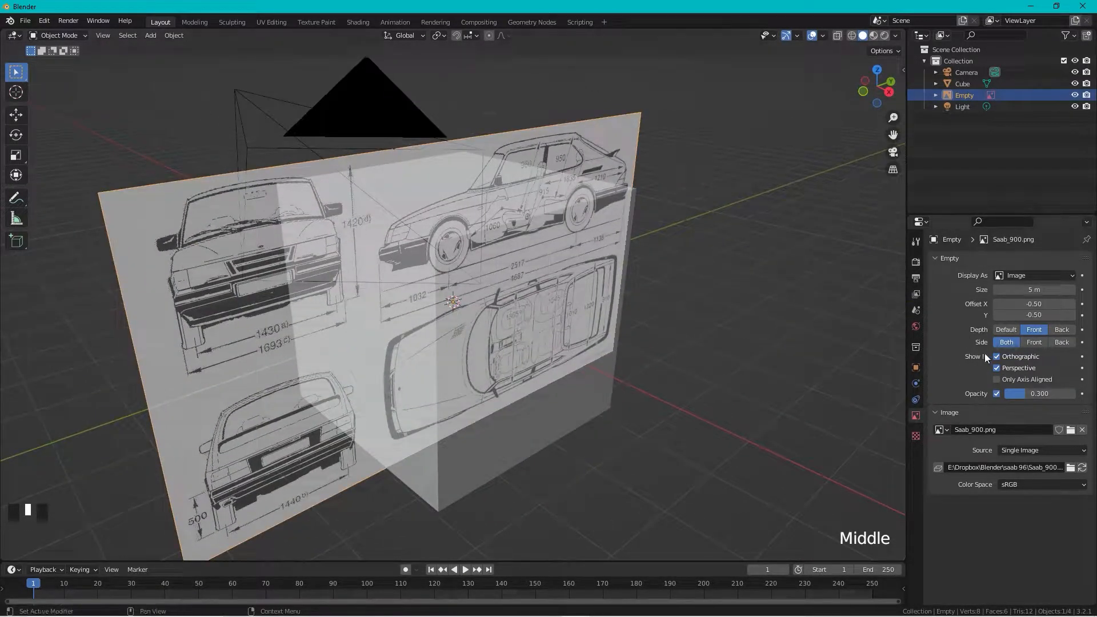
{"action": "left_click", "coordinate": [997, 368]}
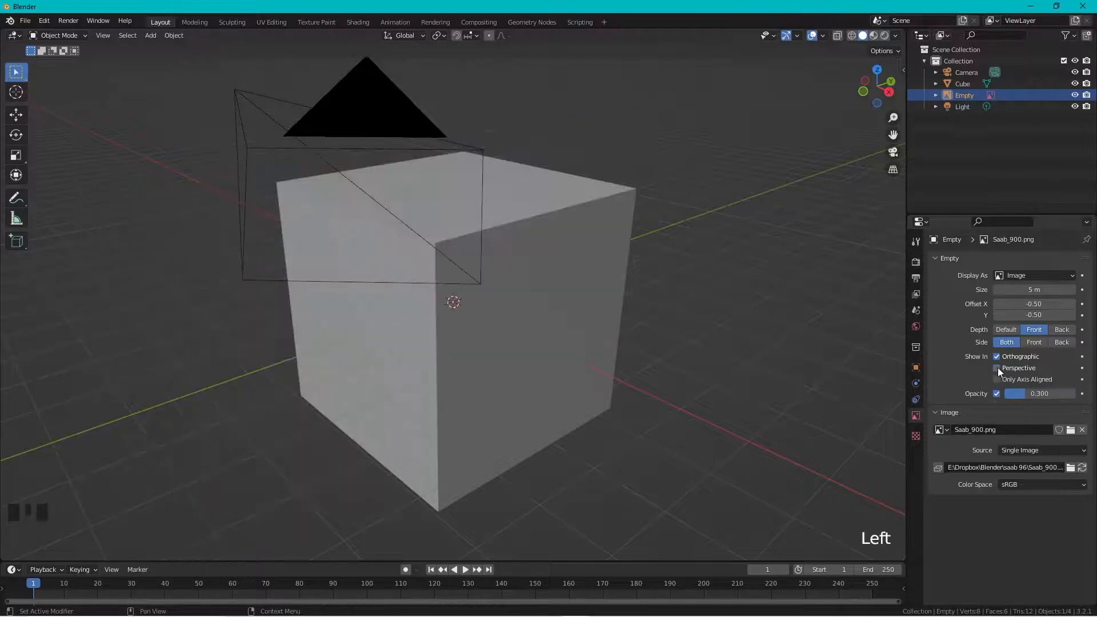
{"action": "left_click", "coordinate": [887, 94]}
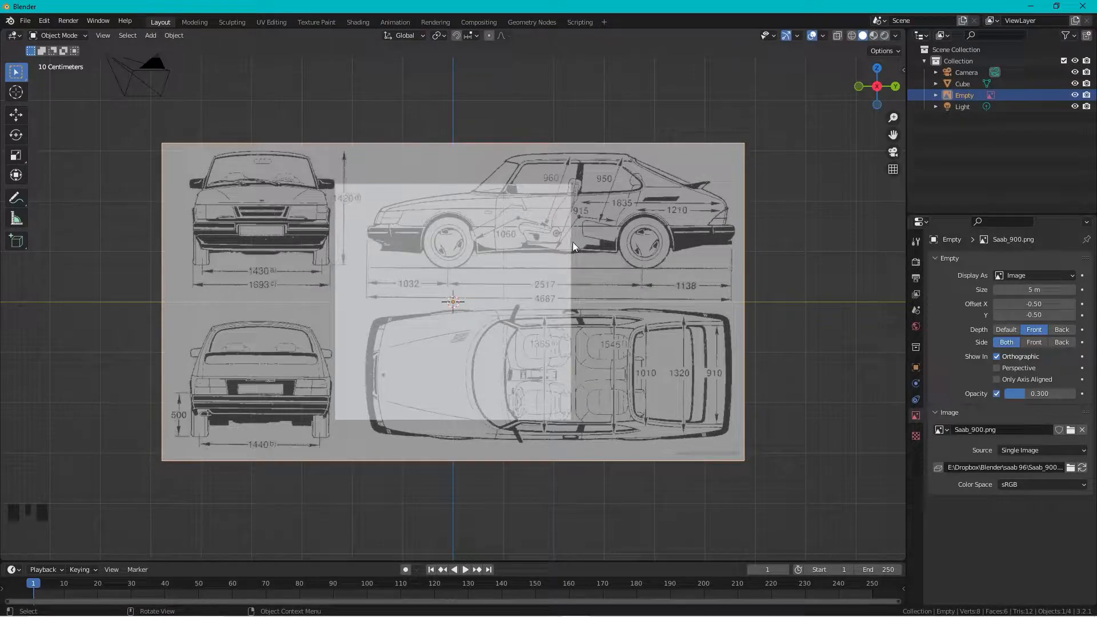
- Scale the blueprint down by about 0.70 and move it about -1.41 m in Y to put the side view over the cube
{"action": "left_click", "coordinate": [655, 210]}
{"action": "key", "text": "s"}
{"action": "left_click", "coordinate": [645, 197]}
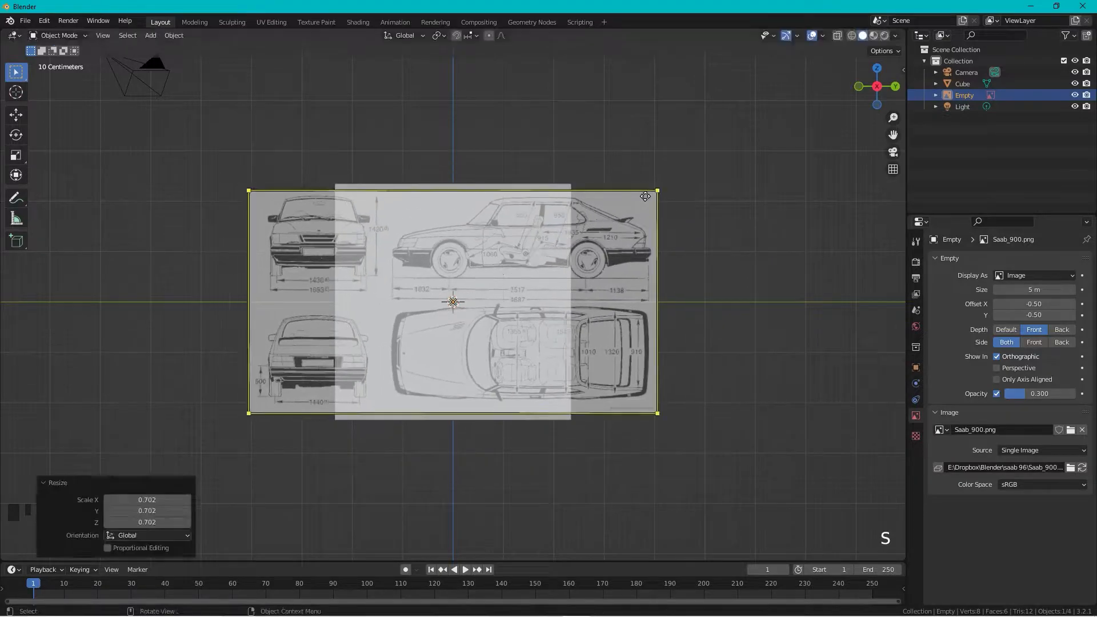
{"action": "key", "text": "g"}
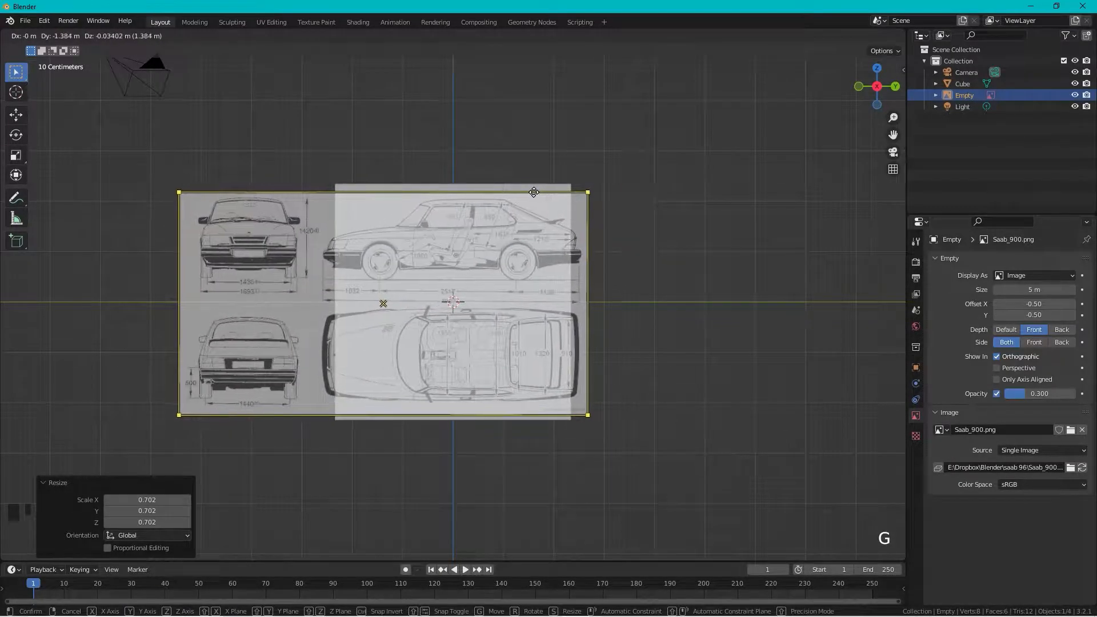
{"action": "left_click", "coordinate": [532, 193]}
- Scale the blueprint by about 0.915 and shift it about 0.15 m in Y to match the car's length to the cube
{"action": "scroll", "coordinate": [532, 193], "scroll_direction": "up", "scroll_amount": 2}
{"action": "key", "text": "s"}
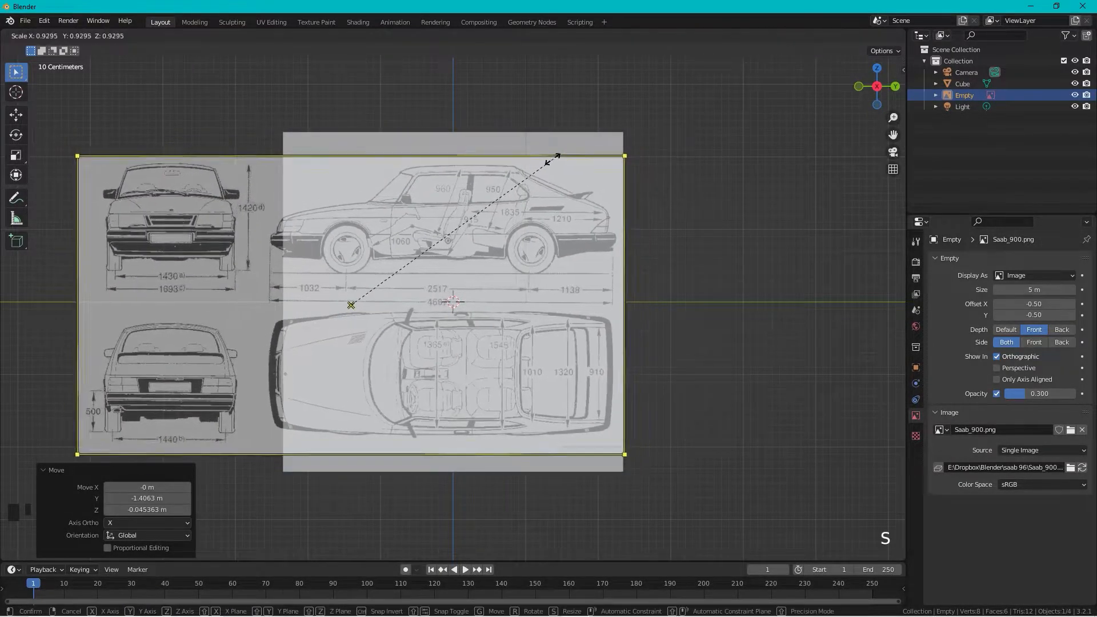
{"action": "left_click", "coordinate": [549, 161]}
{"action": "key", "text": "g"}
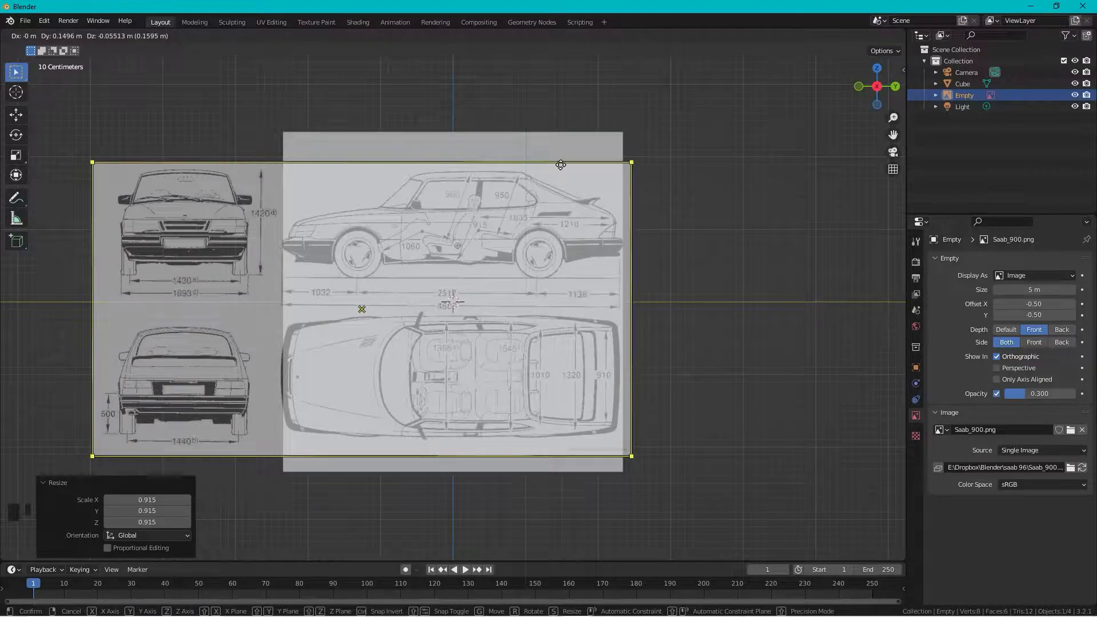
{"action": "left_click", "coordinate": [560, 164]}
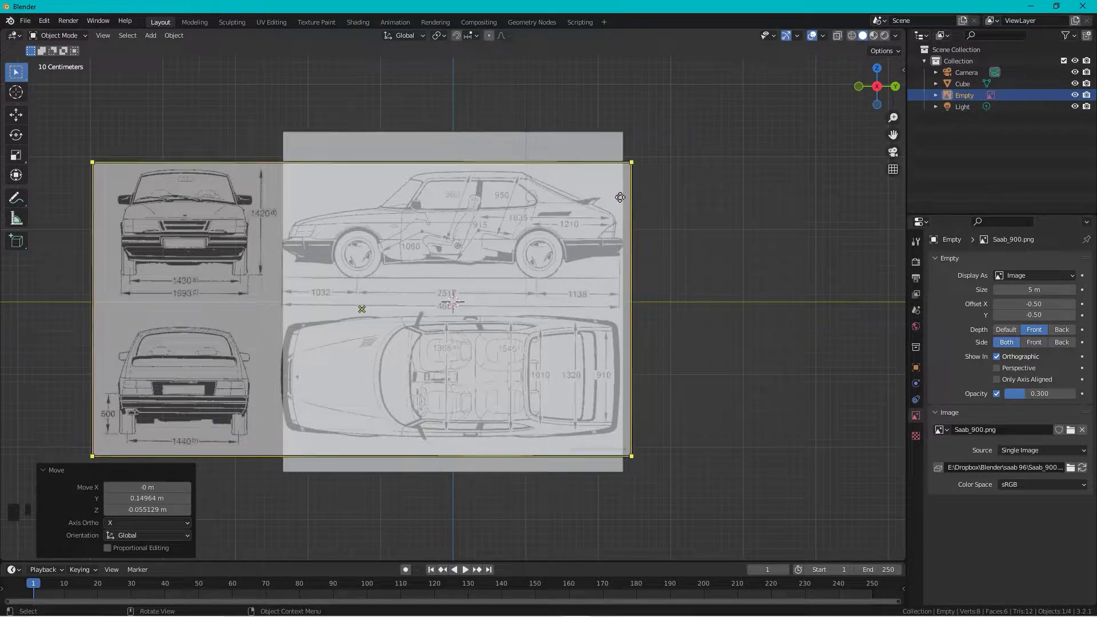
- Move the blueprint down about 0.40 m along Z to bring the side view's wheels near the ground axis
{"action": "key", "text": "g"}
{"action": "key", "text": "z"}
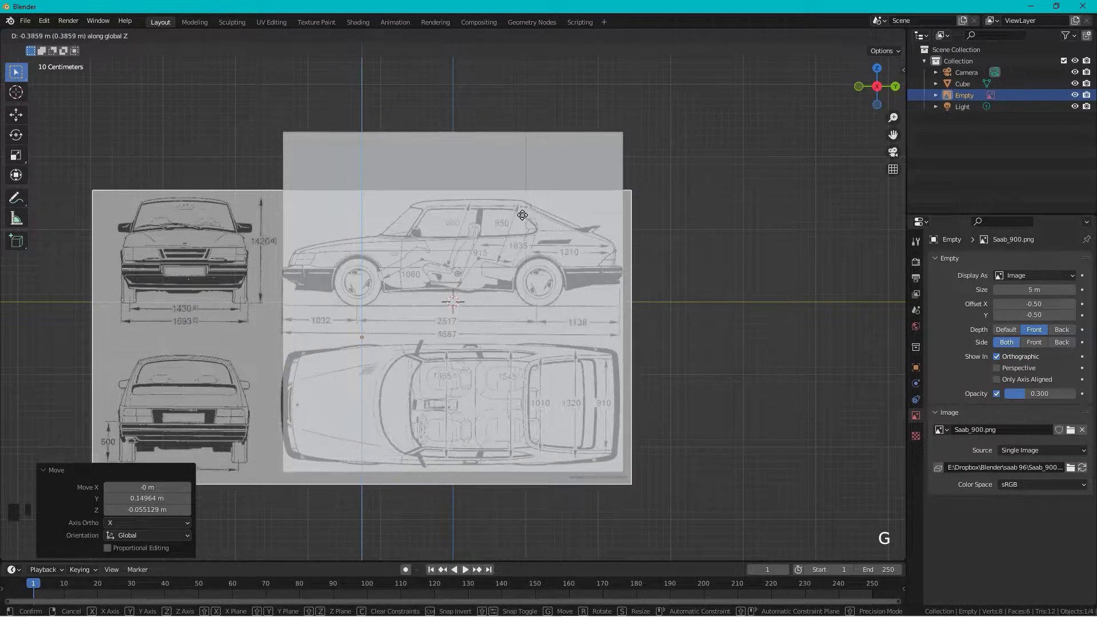
{"action": "left_click", "coordinate": [536, 217]}
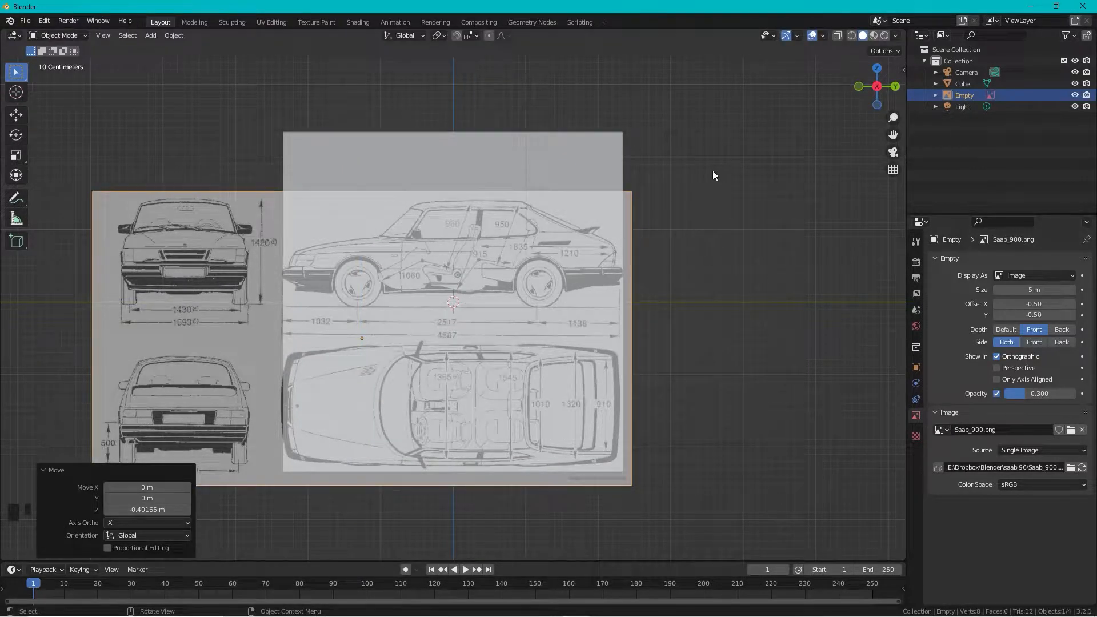
- Open the cube for mesh editing and enable X-ray and Auto Merge Vertices
{"action": "left_click", "coordinate": [541, 150]}
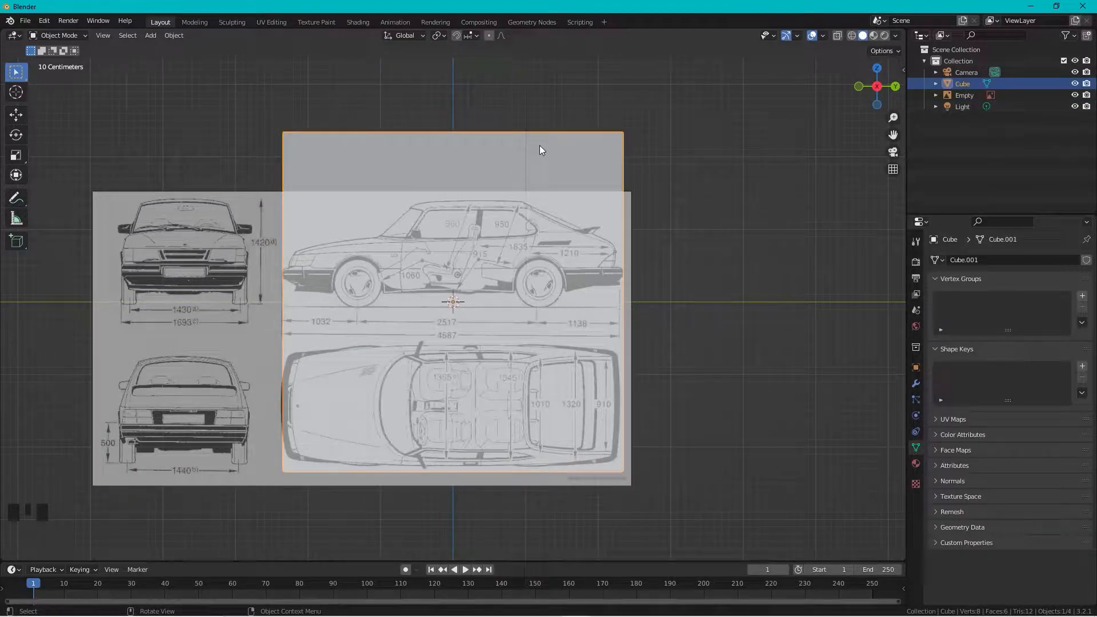
{"action": "key", "text": "Tab"}
{"action": "left_click", "coordinate": [838, 35]}
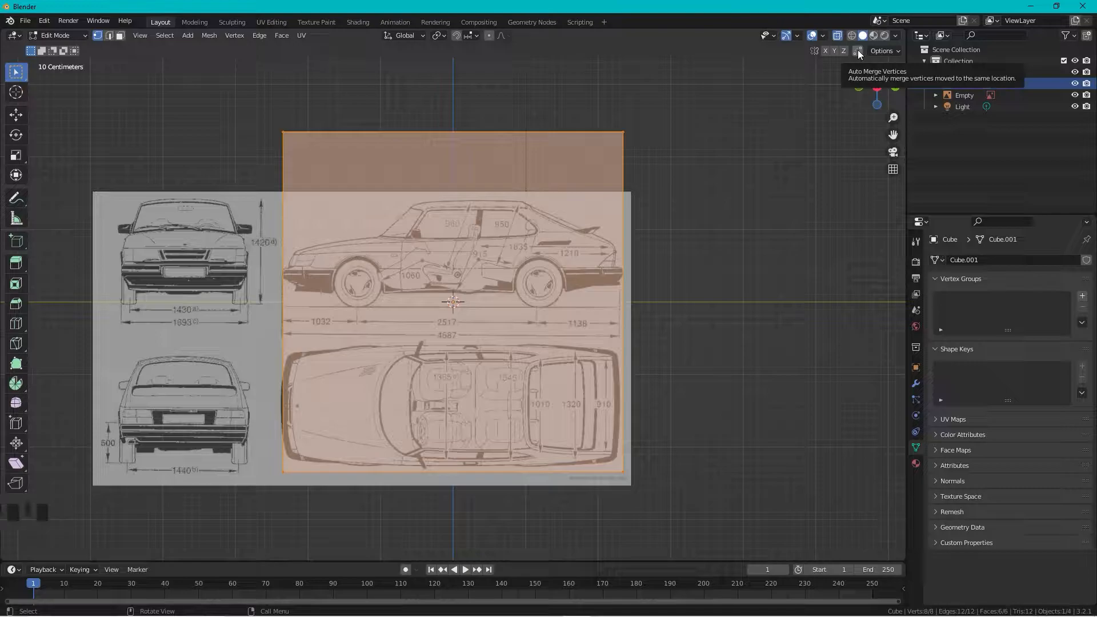
{"action": "left_click", "coordinate": [858, 53]}
- Move the cube's top vertices down along Z to the roof line of the blueprint's side view
{"action": "left_click_drag", "start_coordinate": [698, 97], "coordinate": [137, 146]}
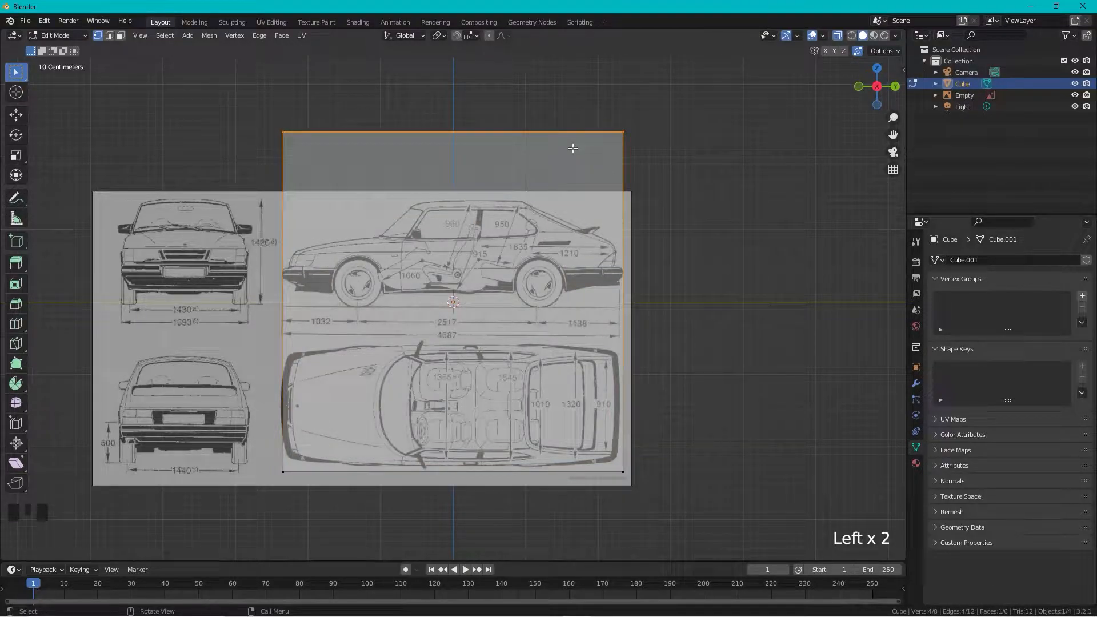
{"action": "key", "text": "g"}
{"action": "key", "text": "z"}
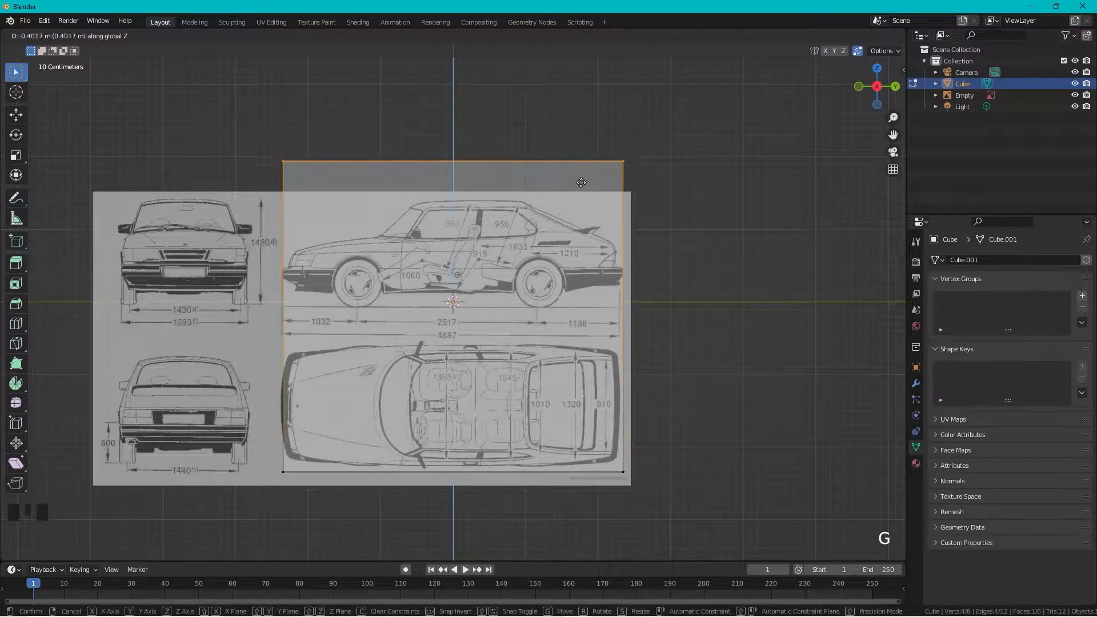
{"action": "left_click", "coordinate": [610, 220]}
- Move the cube's bottom vertices up about 2.26 m along Z to the side view's wheel base line, and leave mesh editing
{"action": "left_click_drag", "start_coordinate": [708, 436], "coordinate": [246, 508]}
{"action": "key", "text": "g"}
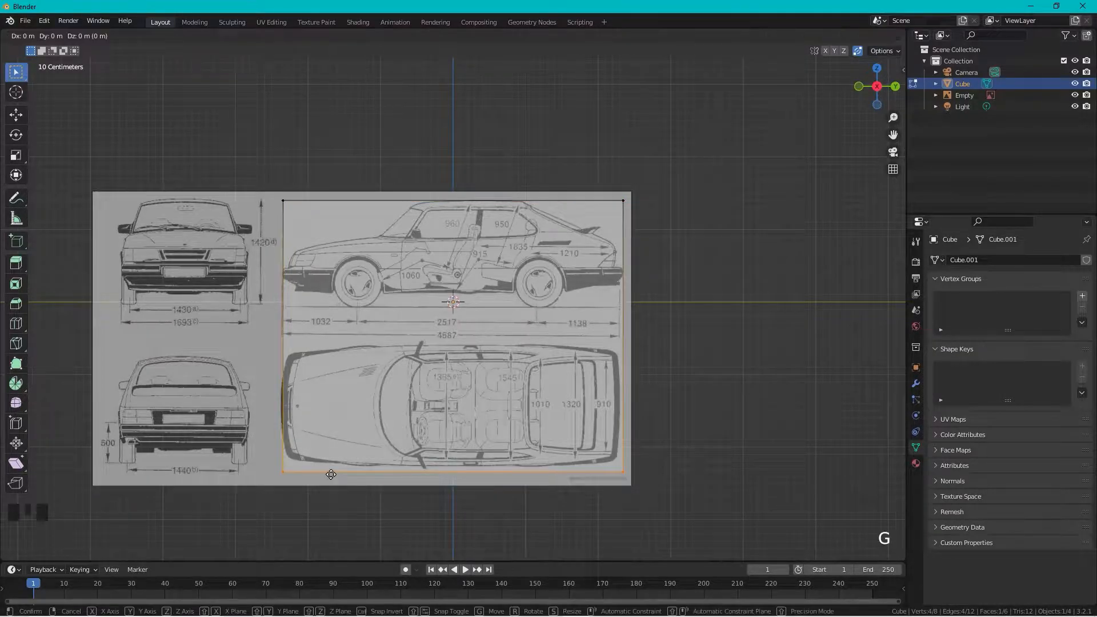
{"action": "key", "text": "z"}
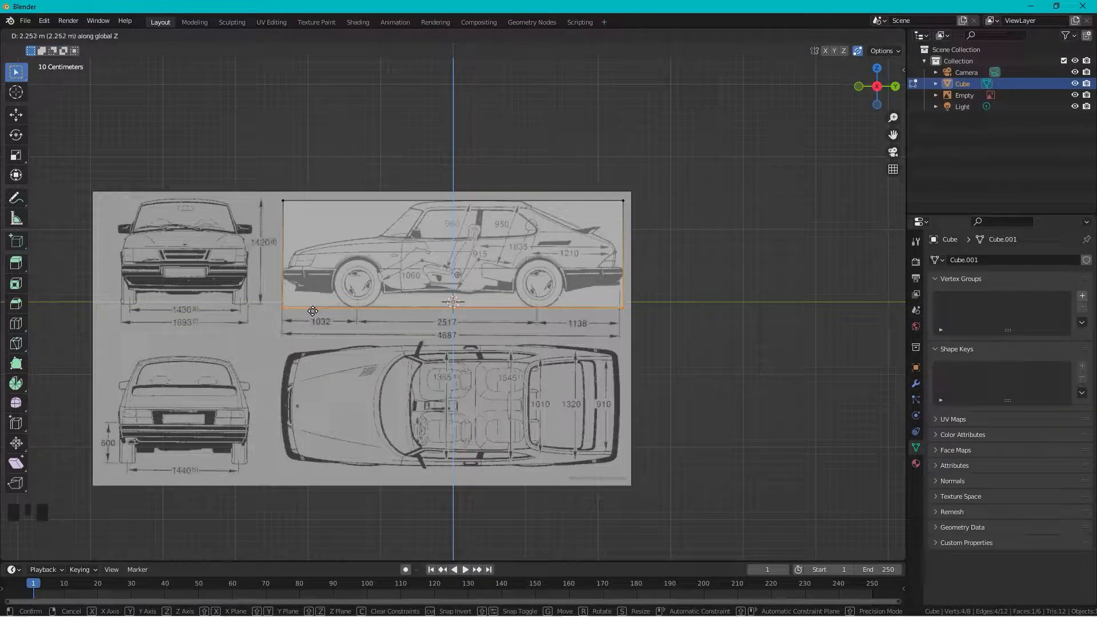
{"action": "left_click", "coordinate": [312, 309]}
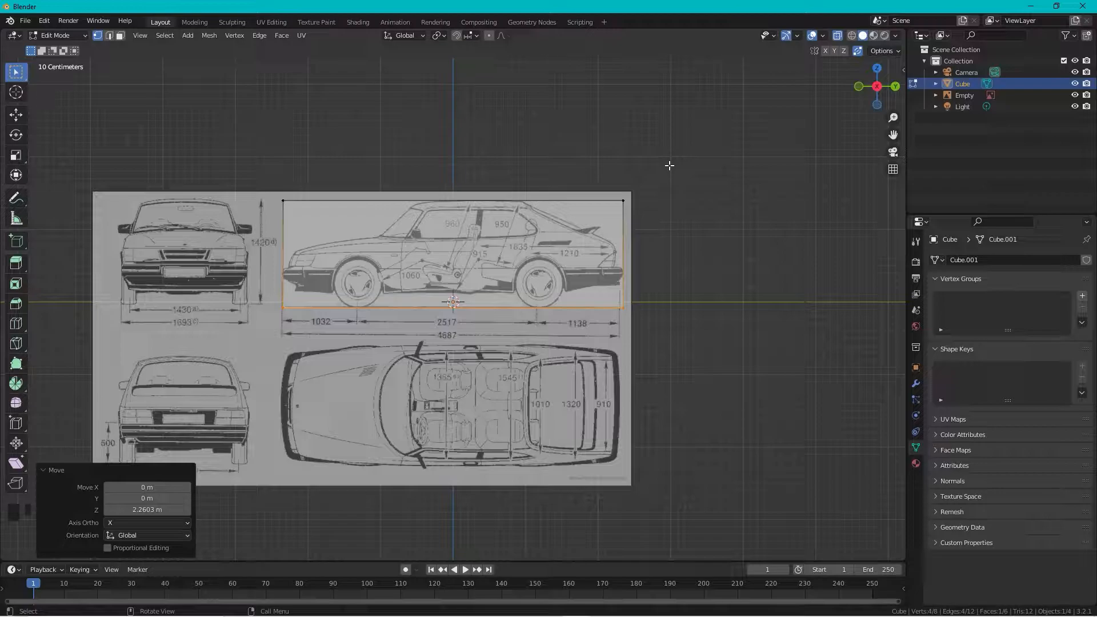
{"action": "key", "text": "Tab"}
- Duplicate the blueprint image in place and rotate the copy 90° about the Z axis
{"action": "scroll", "coordinate": [669, 166], "scroll_direction": "down", "scroll_amount": 4}
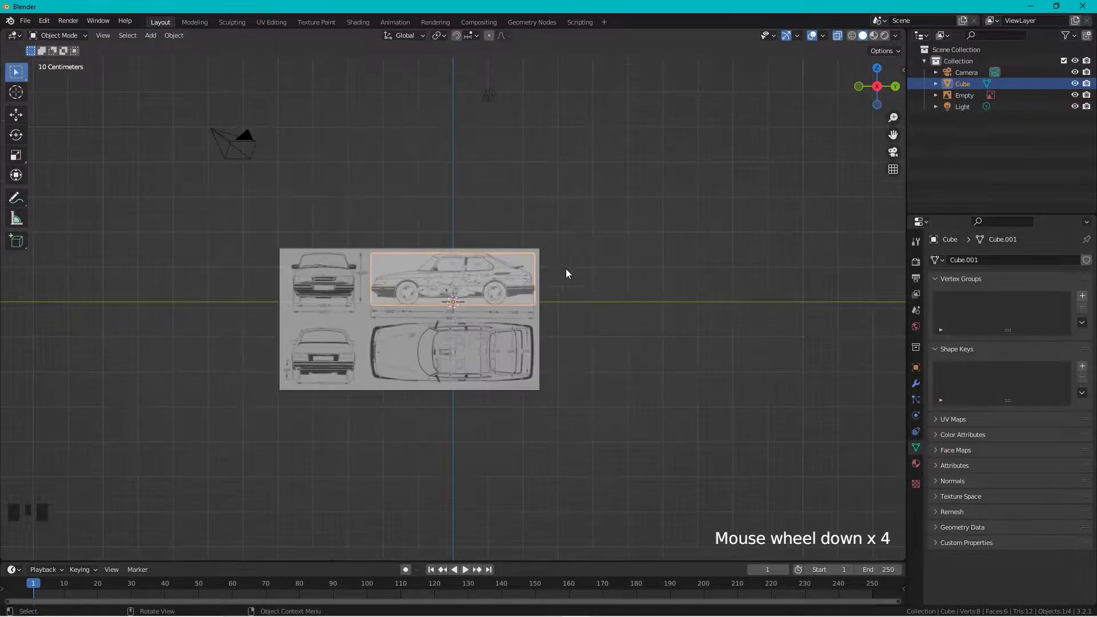
{"action": "left_click", "coordinate": [502, 341]}
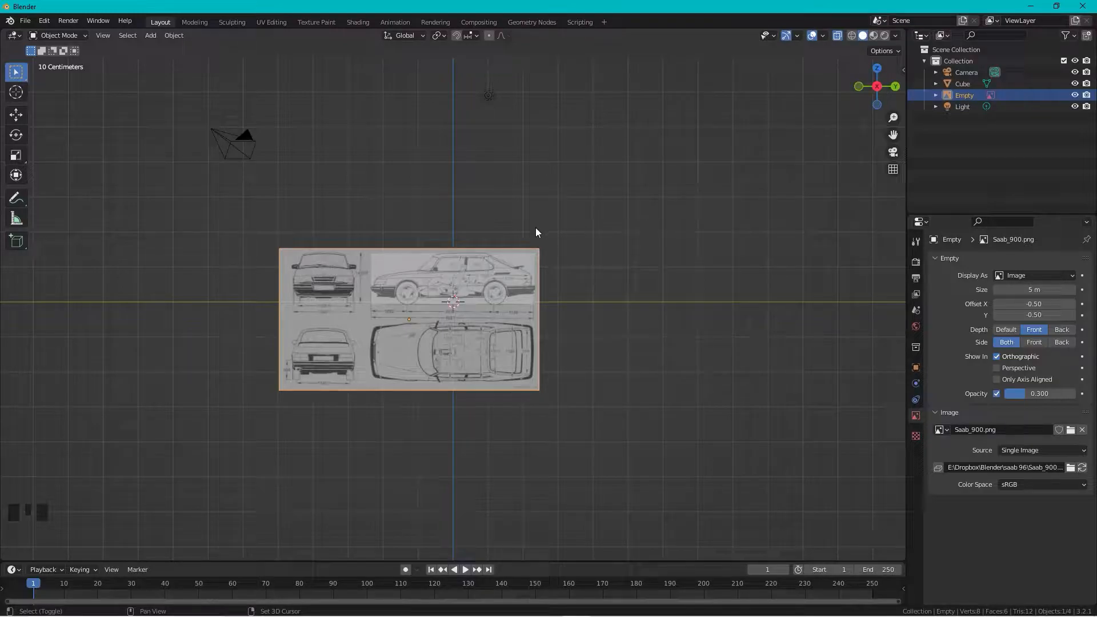
{"action": "key", "text": "shift+d"}
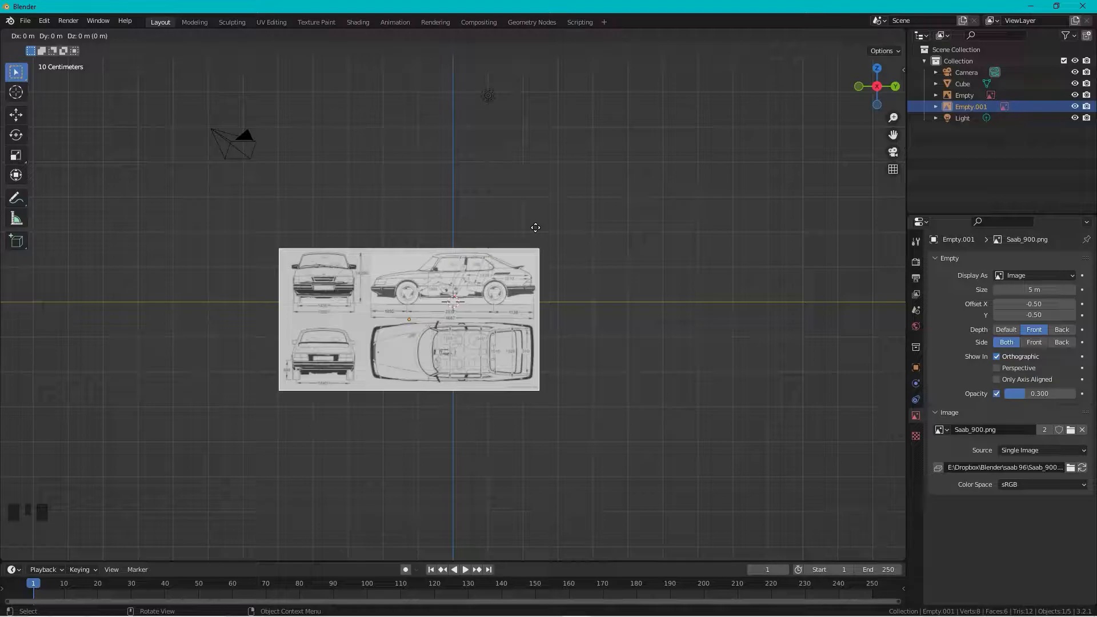
{"action": "key", "text": "r"}
{"action": "key", "text": "z"}
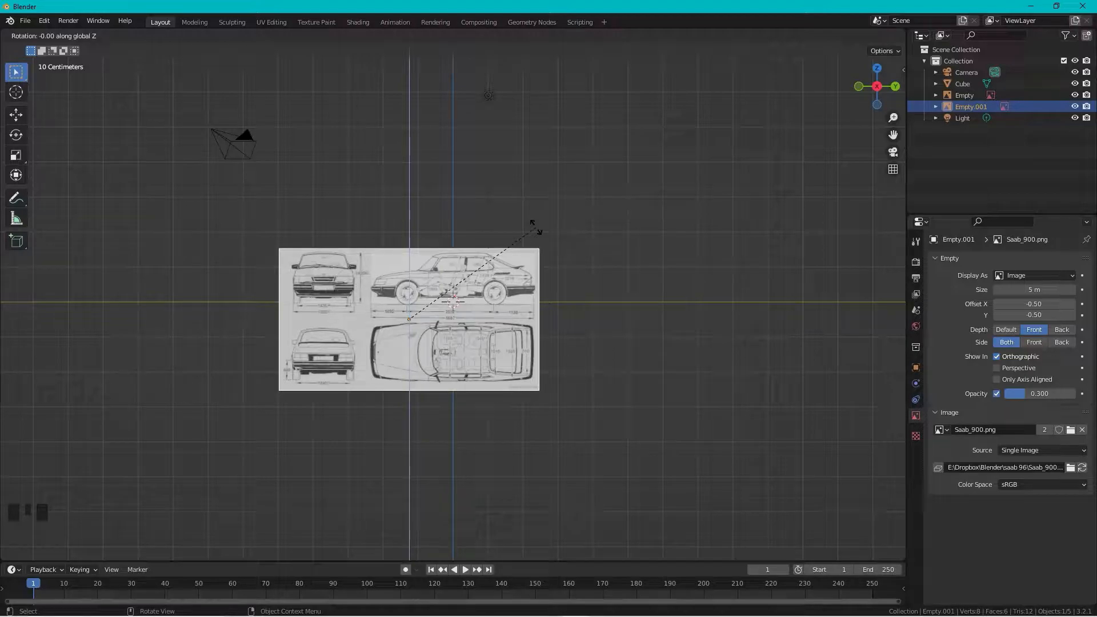
{"action": "type", "text": "90"}
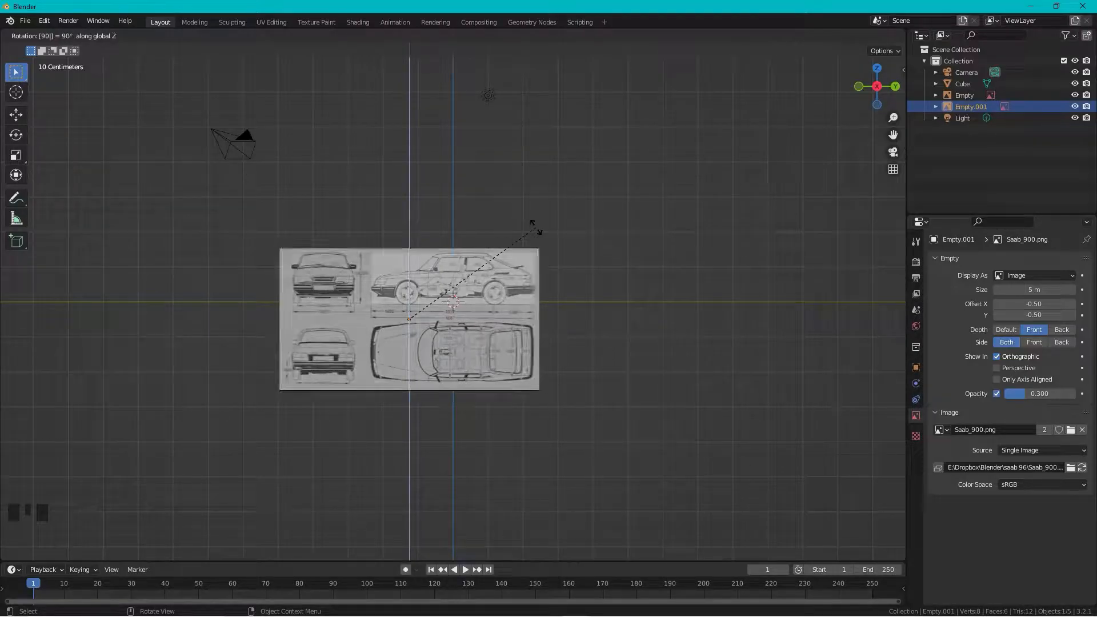
{"action": "key", "text": "Return"}
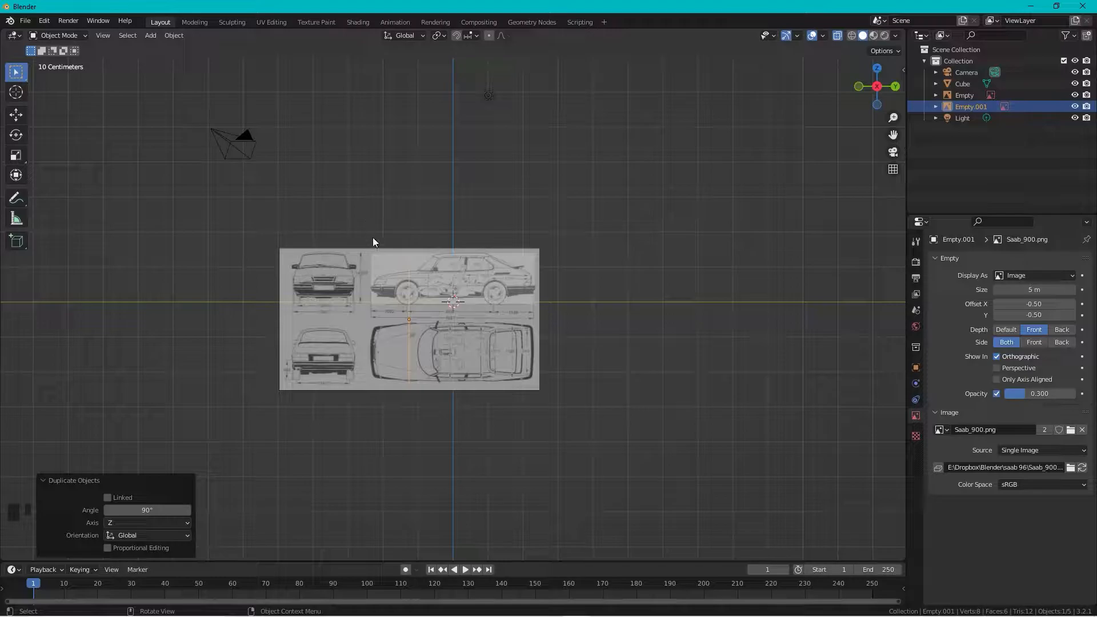
- In the front view, move the blueprint copy about -2.44 m along X to centre the car's front drawing on the vertical axis
{"action": "left_click", "coordinate": [877, 87]}
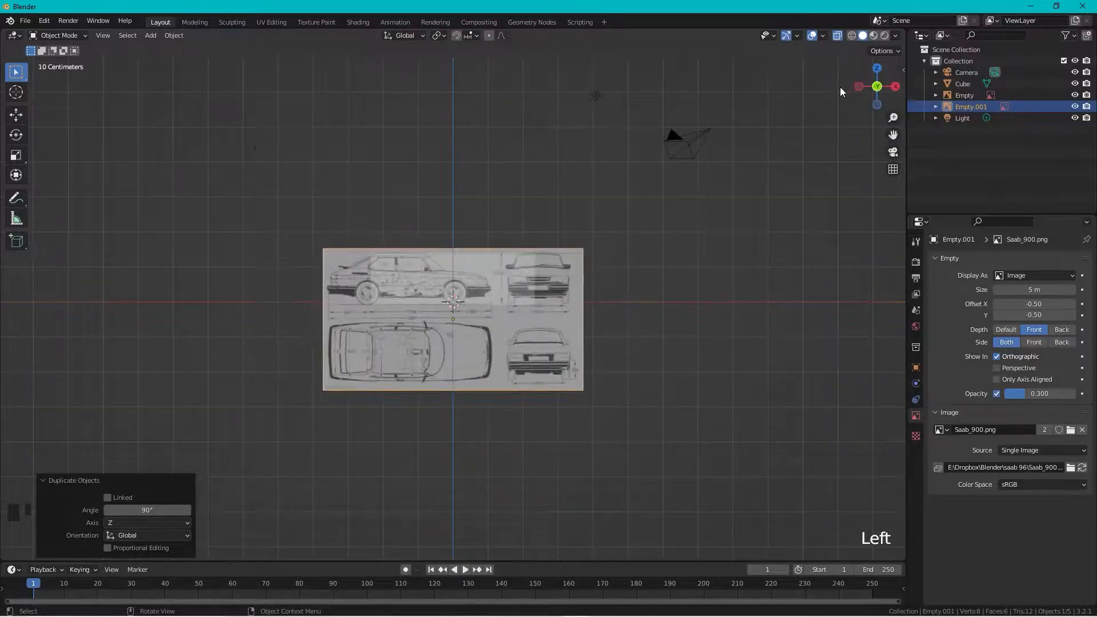
{"action": "scroll", "coordinate": [519, 317], "scroll_direction": "up", "scroll_amount": 4}
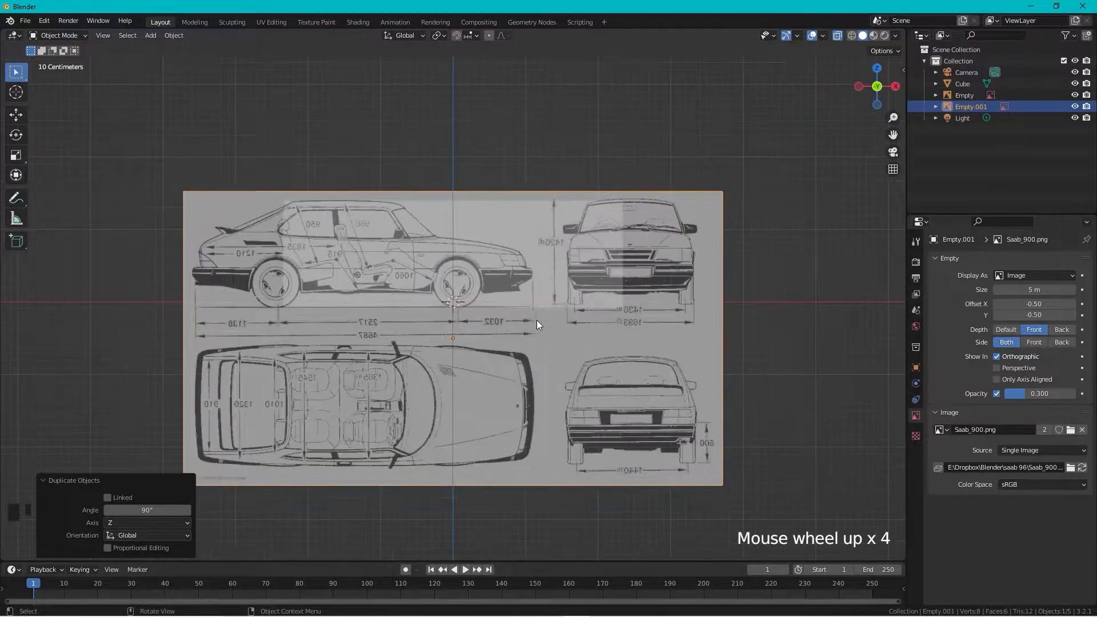
{"action": "left_click", "coordinate": [686, 258]}
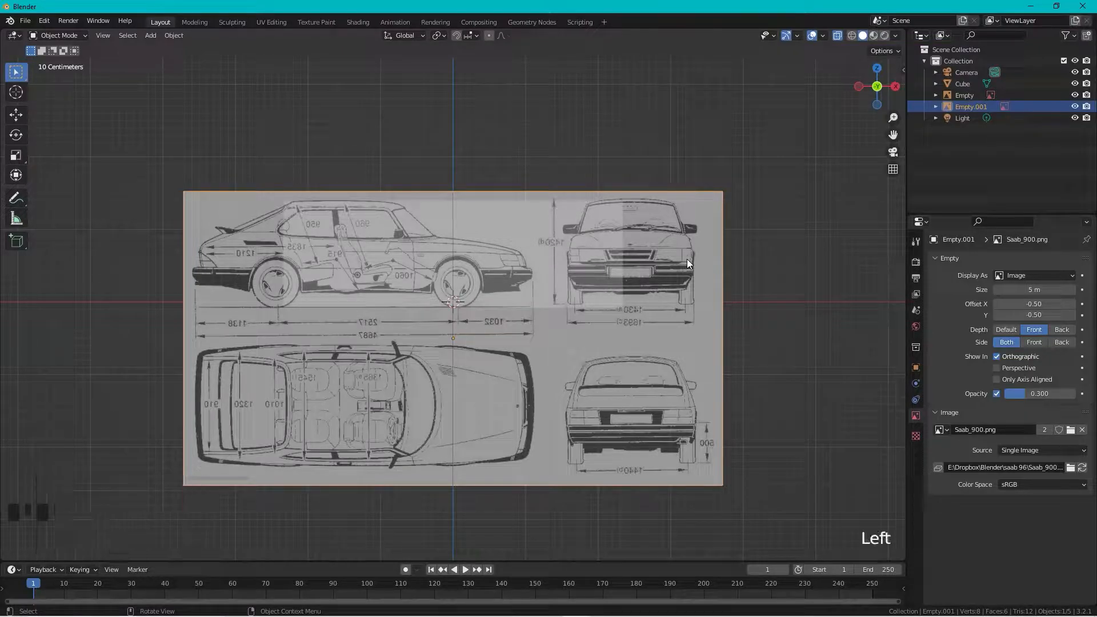
{"action": "key", "text": "g"}
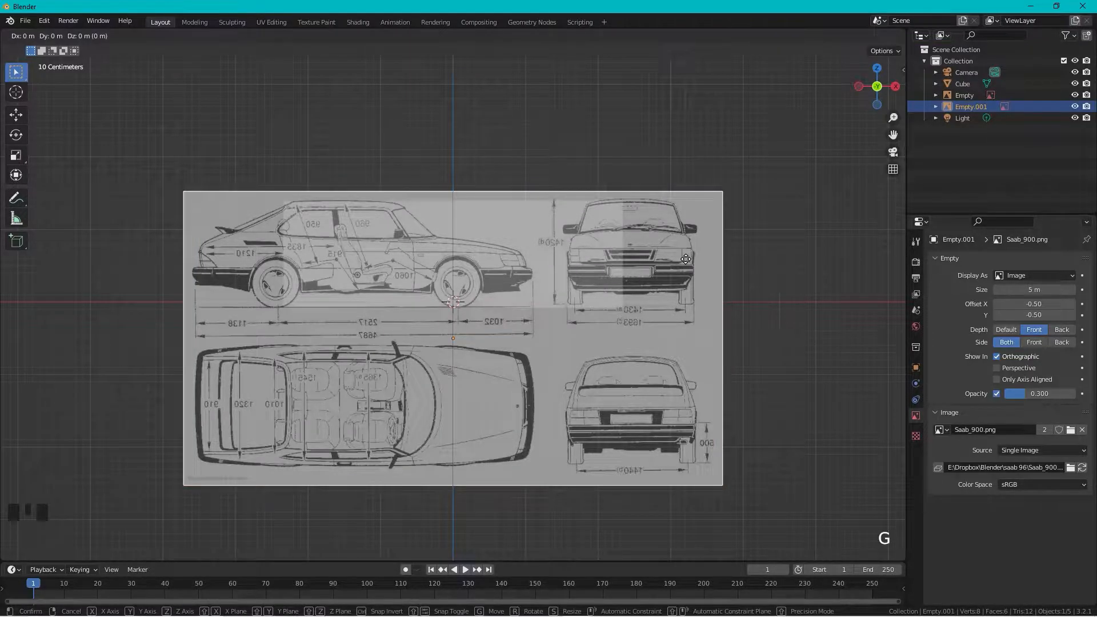
{"action": "key", "text": "x"}
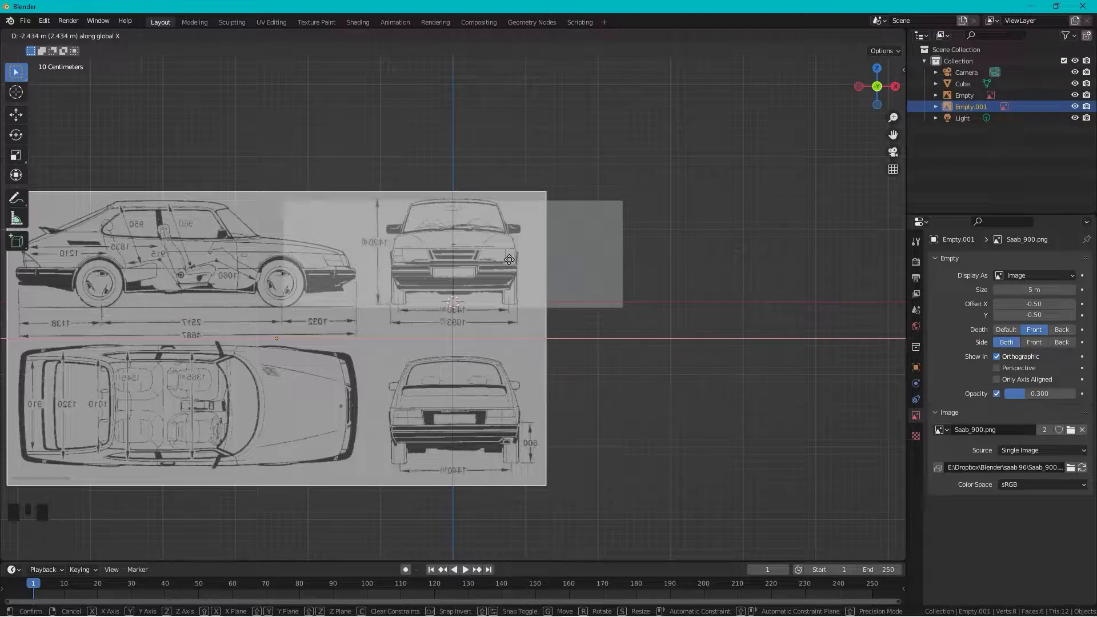
{"action": "left_click", "coordinate": [509, 260]}
- Lower the blueprint copy about 0.042 m along Z to line up the front drawing's height with the cube
{"action": "scroll", "coordinate": [495, 263], "scroll_direction": "up", "scroll_amount": 4}
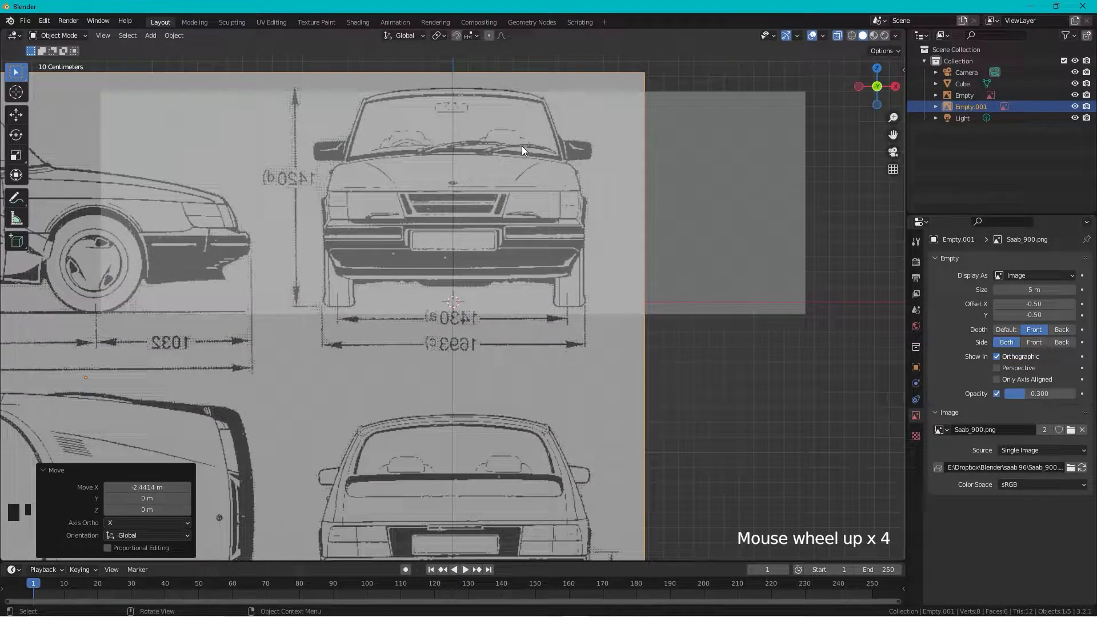
{"action": "key", "text": "g"}
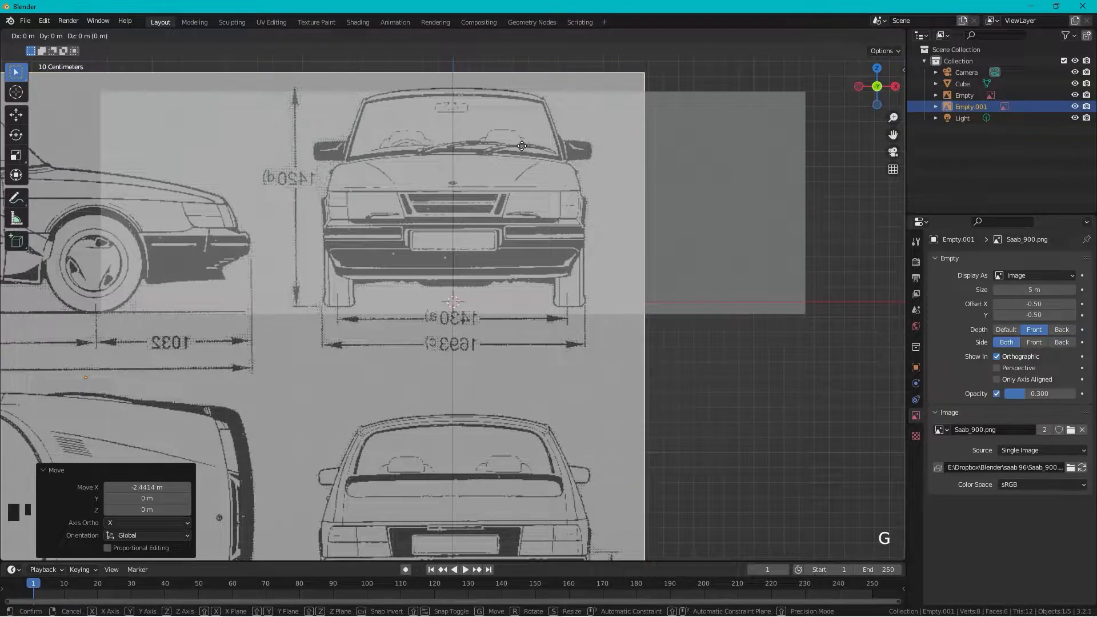
{"action": "key", "text": "z"}
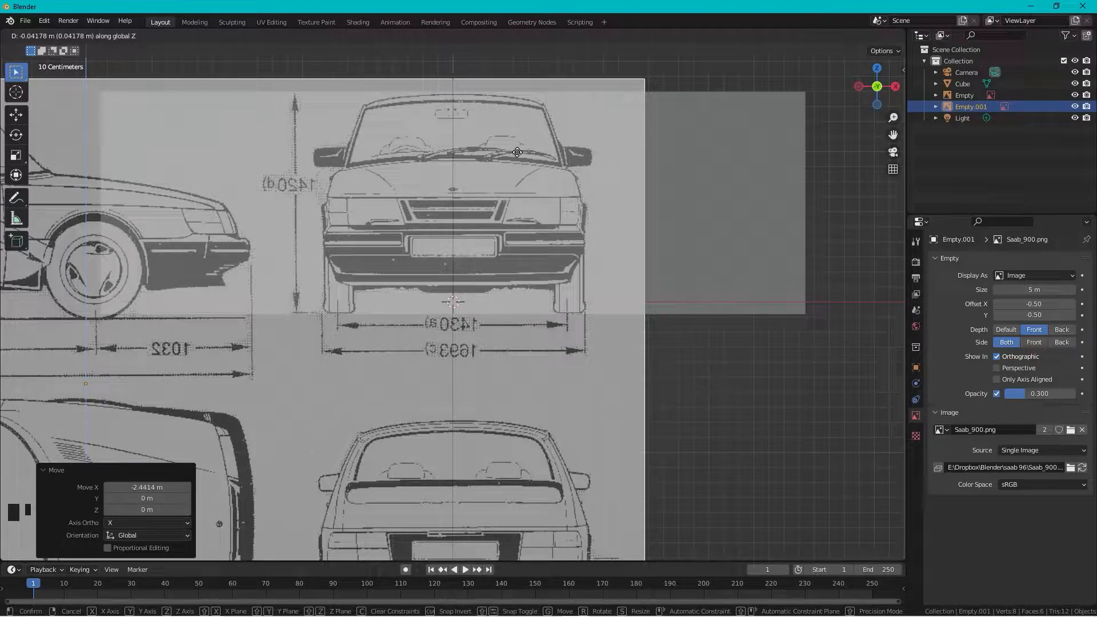
{"action": "left_click", "coordinate": [517, 152]}
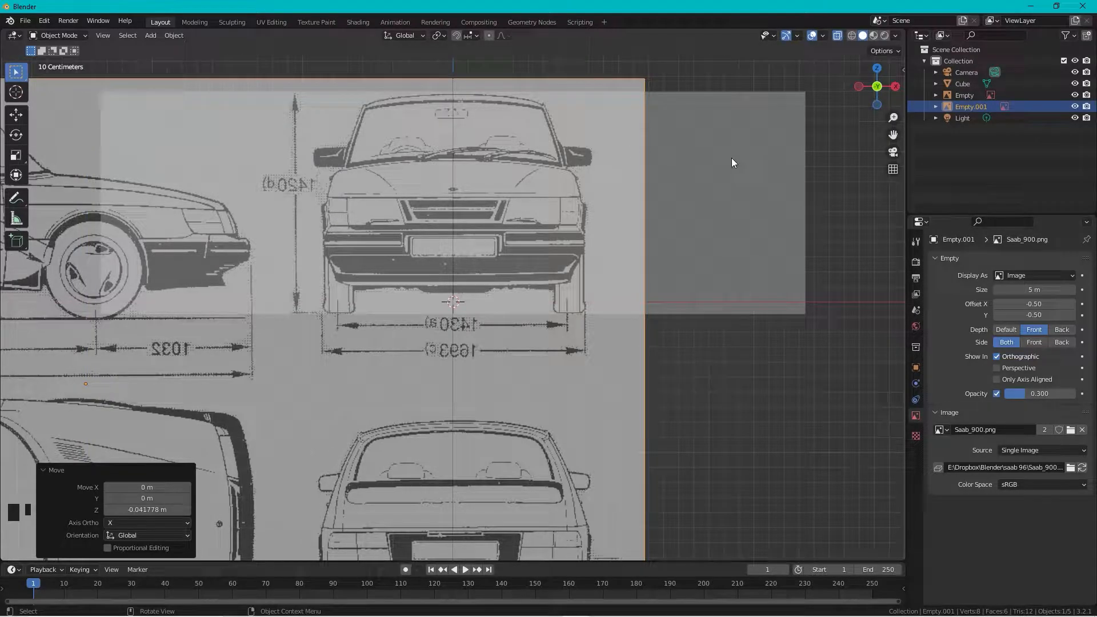
- Move the cube's positive-X side vertices about -1.458 m along X to the edge of the car body in the front drawing
{"action": "left_click", "coordinate": [718, 183]}
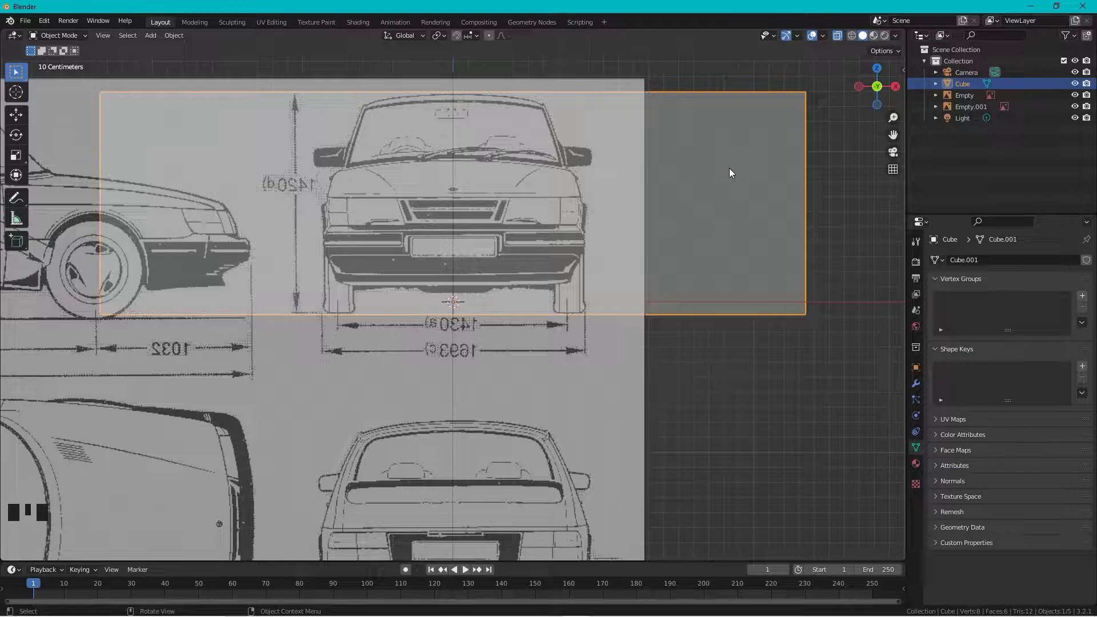
{"action": "key", "text": "Tab"}
{"action": "left_click_drag", "start_coordinate": [821, 88], "coordinate": [794, 329]}
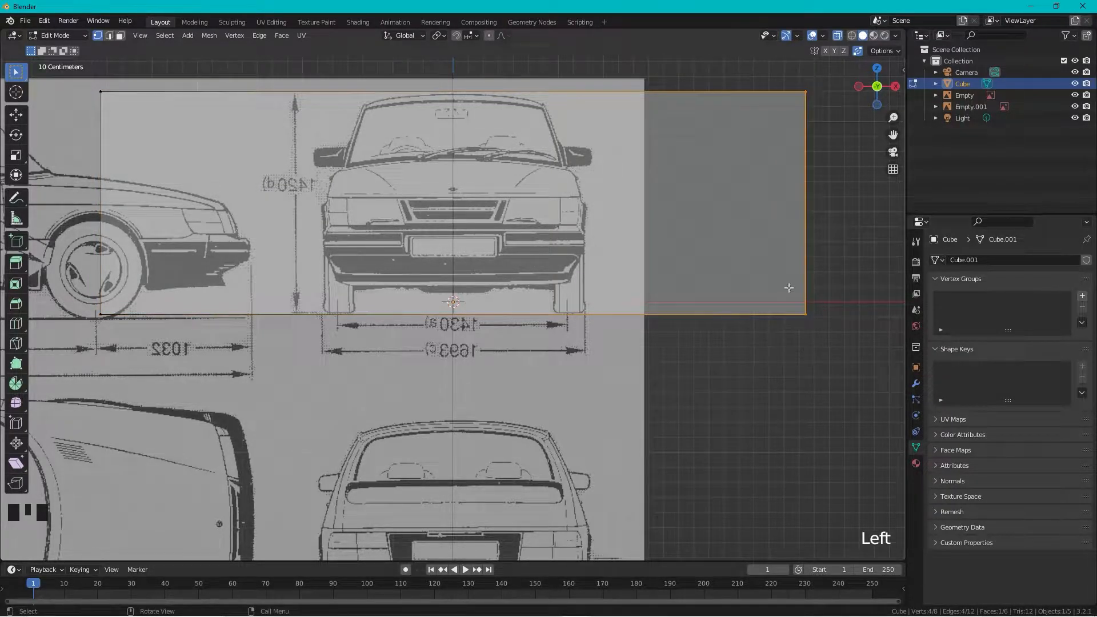
{"action": "key", "text": "g"}
{"action": "key", "text": "x"}
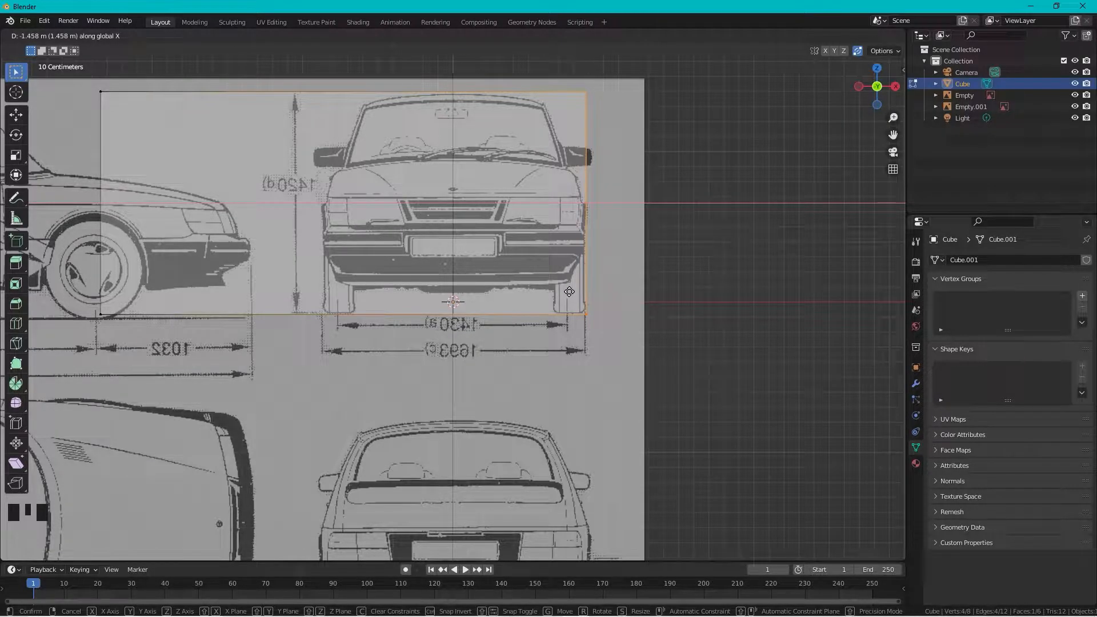
{"action": "left_click", "coordinate": [569, 291]}
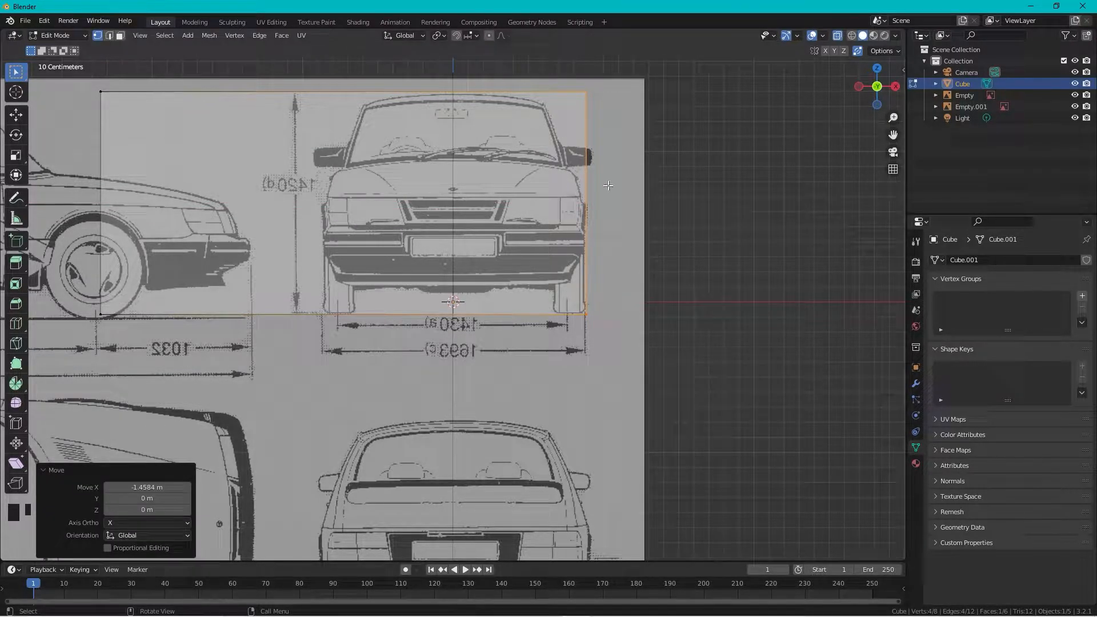
- Move the cube's negative-X side vertices about 1.46 m along X to the opposite body edge, and leave mesh editing
{"action": "left_click_drag", "start_coordinate": [80, 80], "coordinate": [135, 345]}
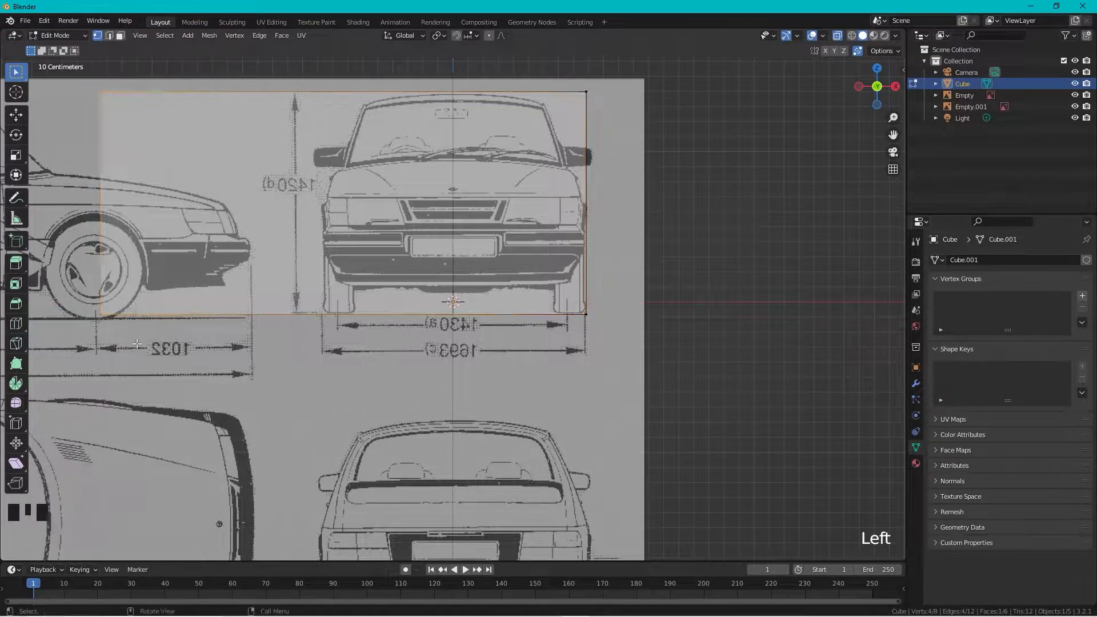
{"action": "key", "text": "g"}
{"action": "key", "text": "x"}
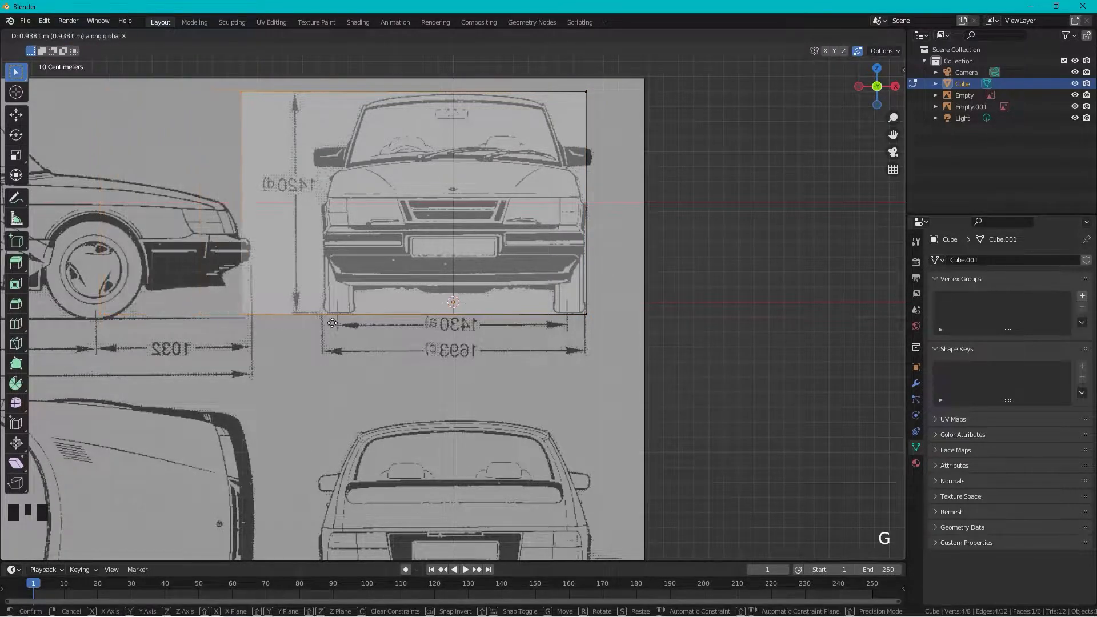
{"action": "left_click", "coordinate": [399, 320]}
{"action": "scroll", "coordinate": [600, 301], "scroll_direction": "down", "scroll_amount": 4}
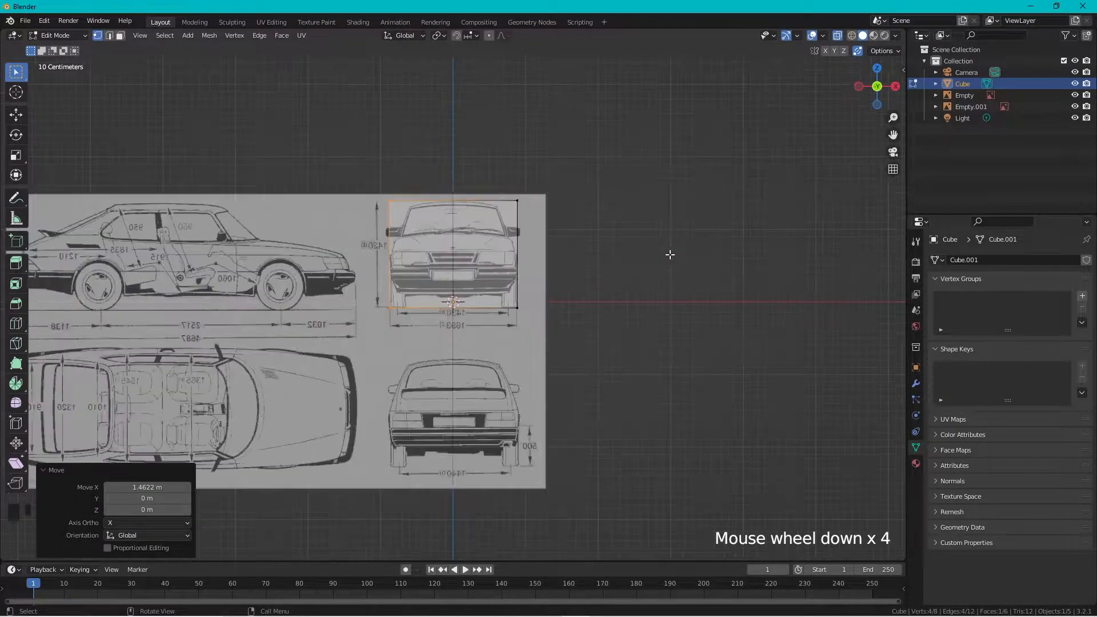
{"action": "key", "text": "Tab"}
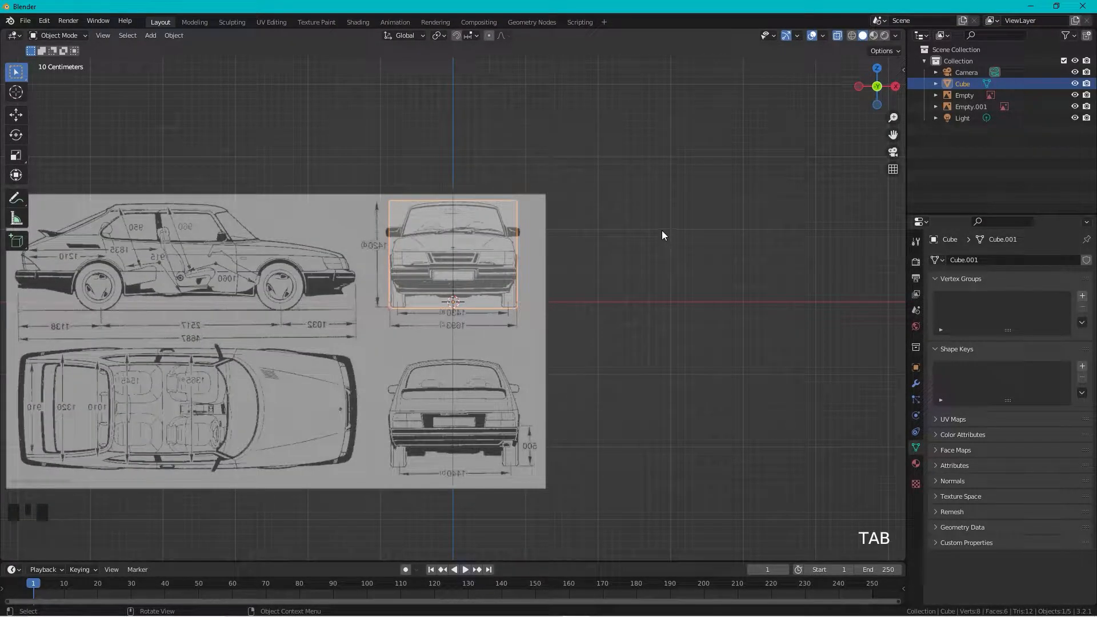
- Check the cube's fit against the blueprint copy from the front and back views
{"action": "scroll", "coordinate": [636, 203], "scroll_direction": "down", "scroll_amount": 1}
{"action": "middle_click_drag", "start_coordinate": [636, 204], "coordinate": [889, 76]}
{"action": "left_click", "coordinate": [888, 78]}
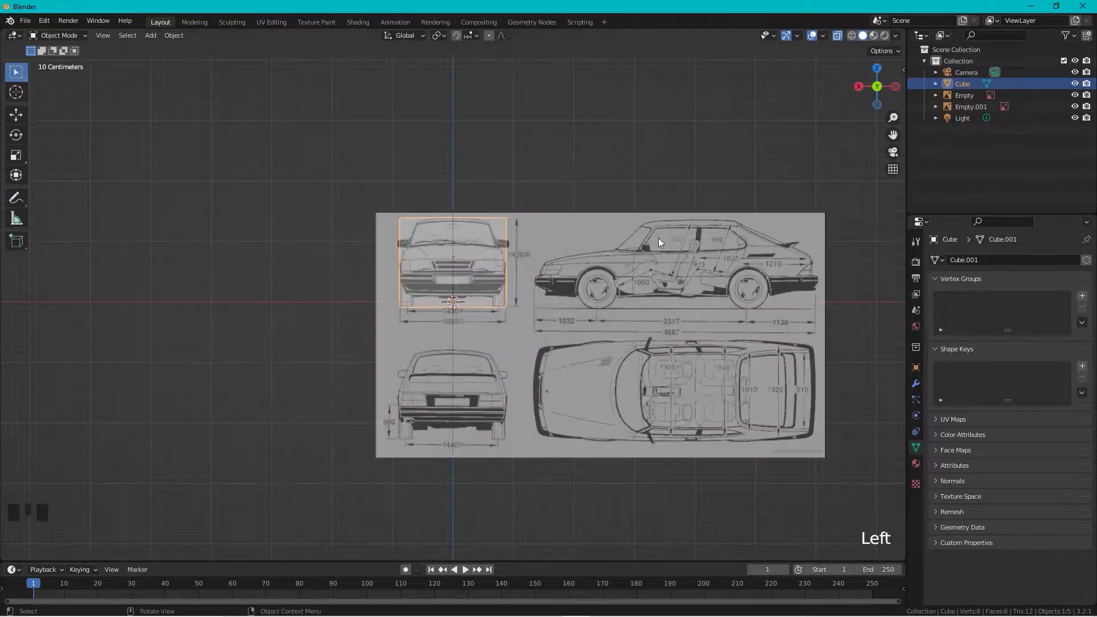
{"action": "left_click", "coordinate": [879, 87]}
{"action": "left_click", "coordinate": [879, 87]}
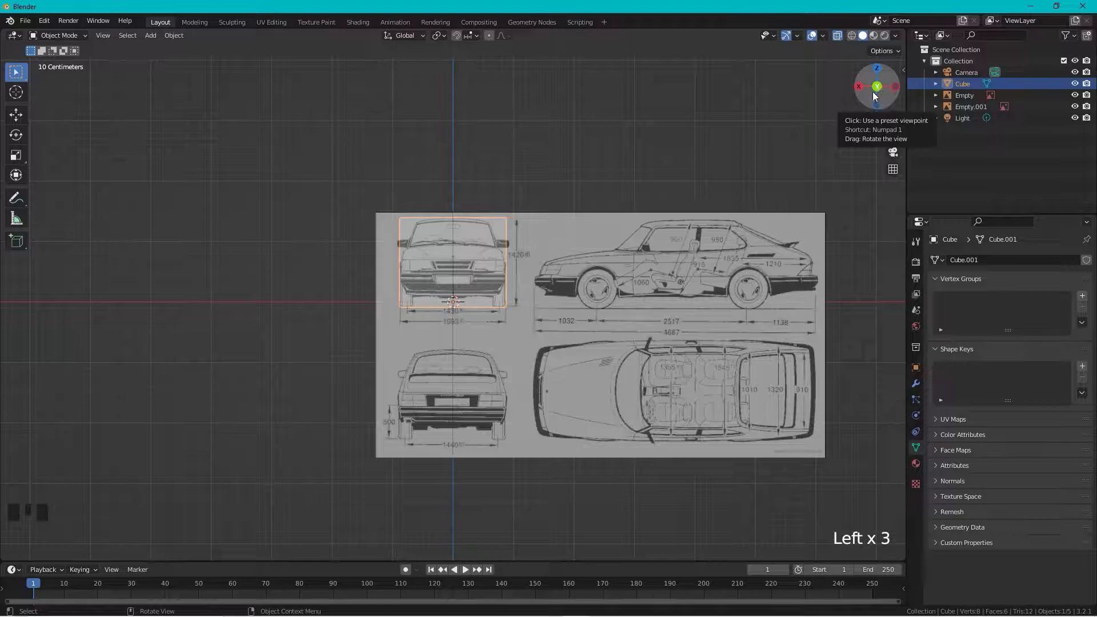
{"action": "left_click", "coordinate": [878, 87]}
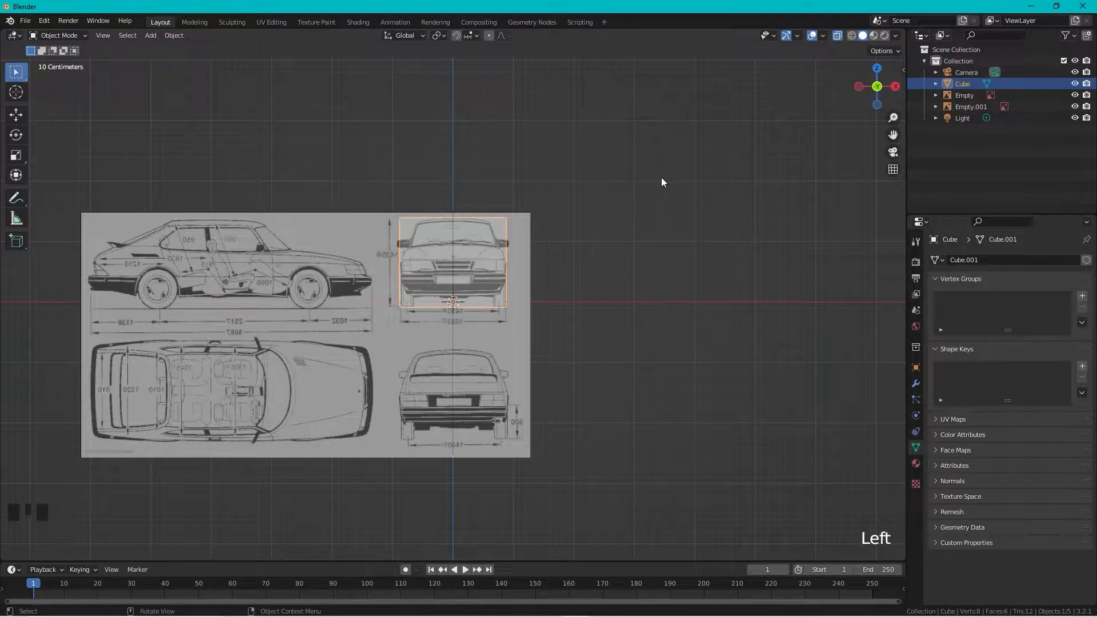
{"action": "middle_click_drag", "start_coordinate": [660, 177], "coordinate": [610, 210]}
{"action": "left_click", "coordinate": [868, 95]}
- Rename the rotated blueprint copy to FRONT and the original blueprint to Side
{"action": "left_click", "coordinate": [482, 360]}
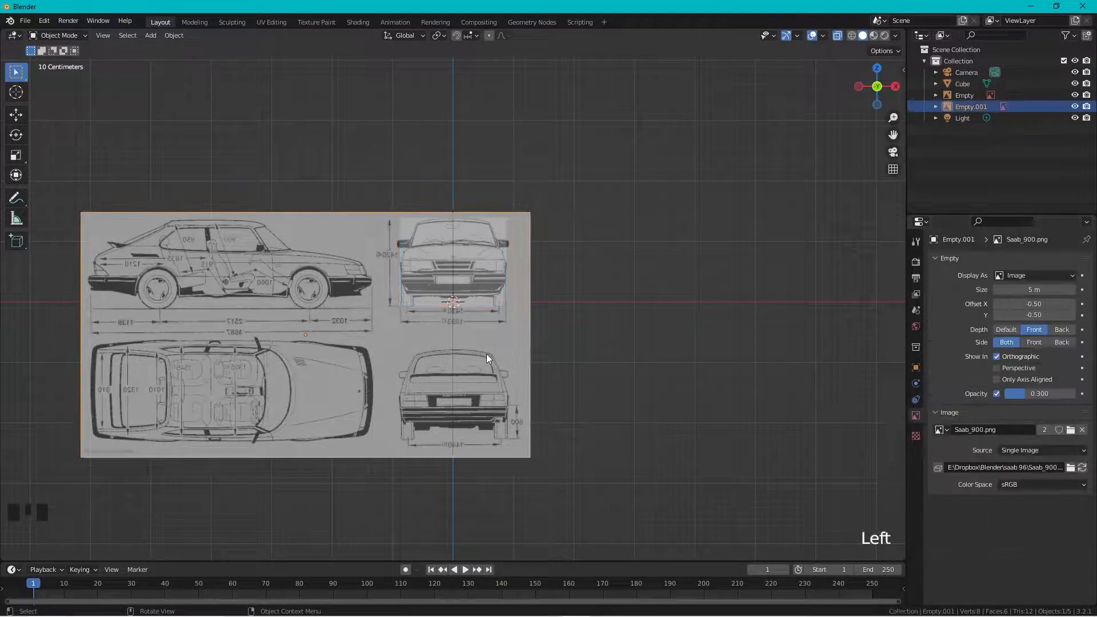
{"action": "double_click", "coordinate": [965, 105]}
{"action": "type", "text": "FRONT"}
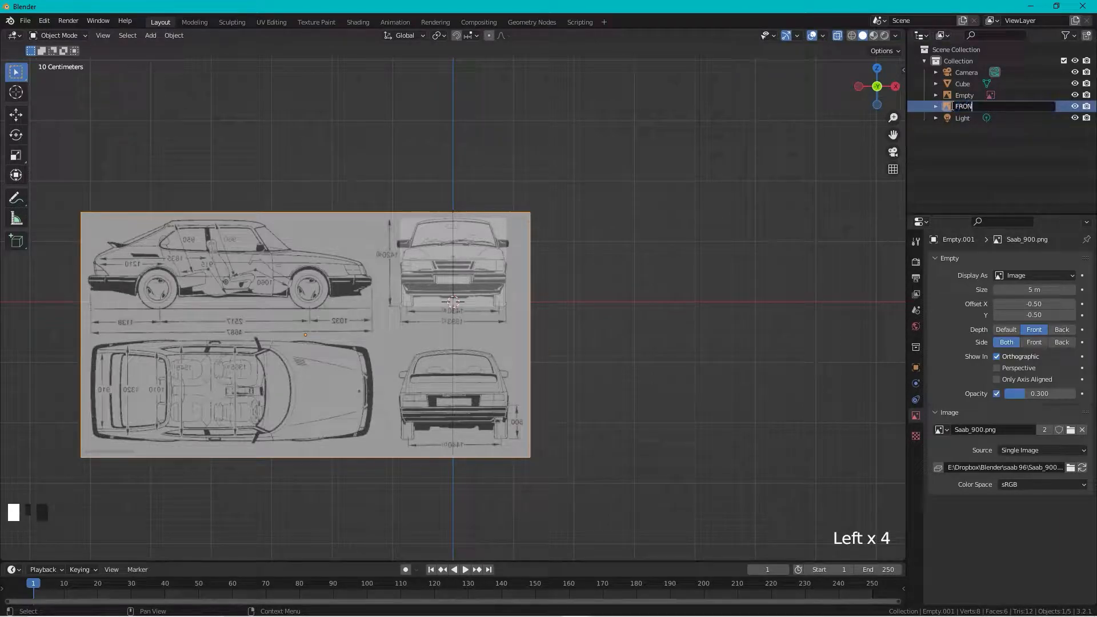
{"action": "key", "text": "Return"}
{"action": "left_click", "coordinate": [961, 96]}
{"action": "double_click", "coordinate": [964, 96]}
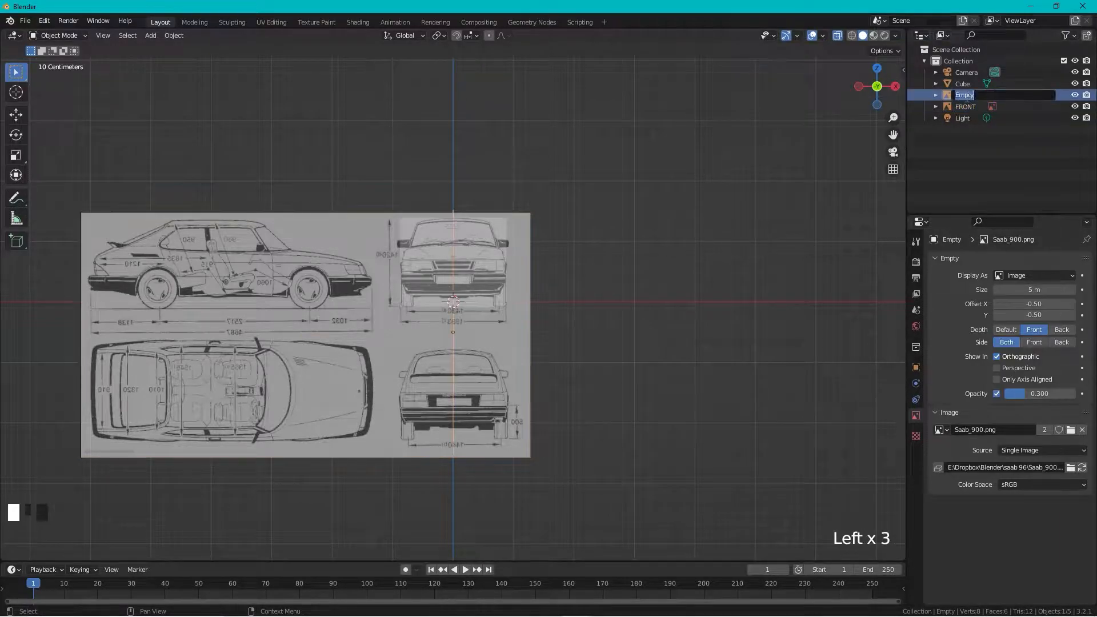
{"action": "type", "text": "Side"}
{"action": "key", "text": "Return"}
- Rename the cube to "ref cube"
{"action": "left_click", "coordinate": [967, 86]}
{"action": "double_click", "coordinate": [968, 85]}
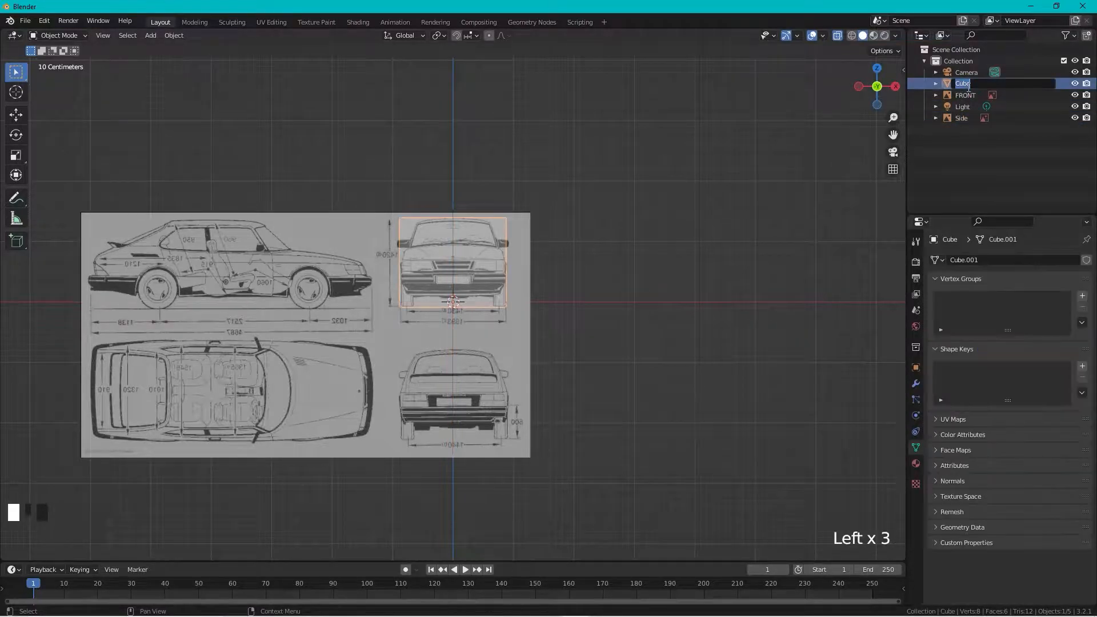
{"action": "type", "text": "ref cube"}
{"action": "key", "text": "Return"}
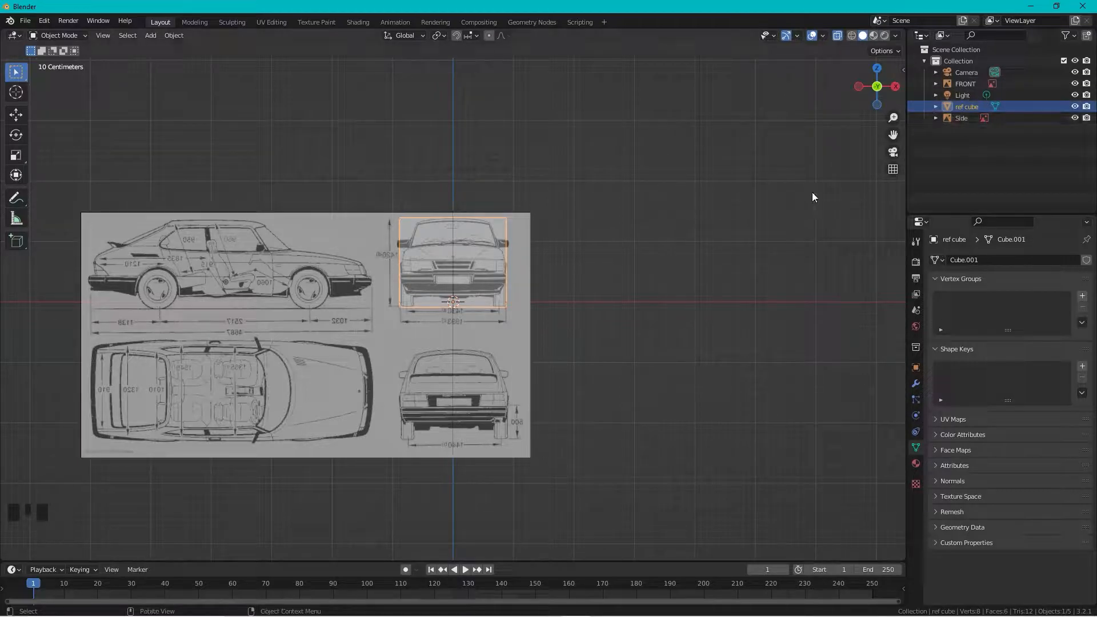
- Set the FRONT blueprint image to show only on its Back side
{"action": "left_click", "coordinate": [509, 387]}
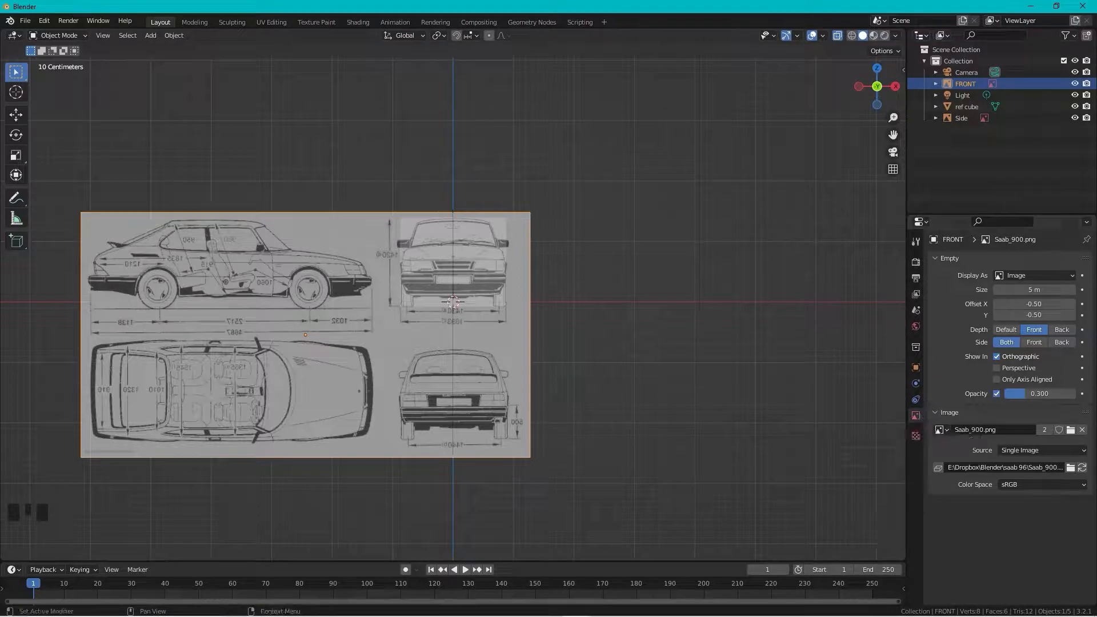
{"action": "left_click", "coordinate": [1033, 342]}
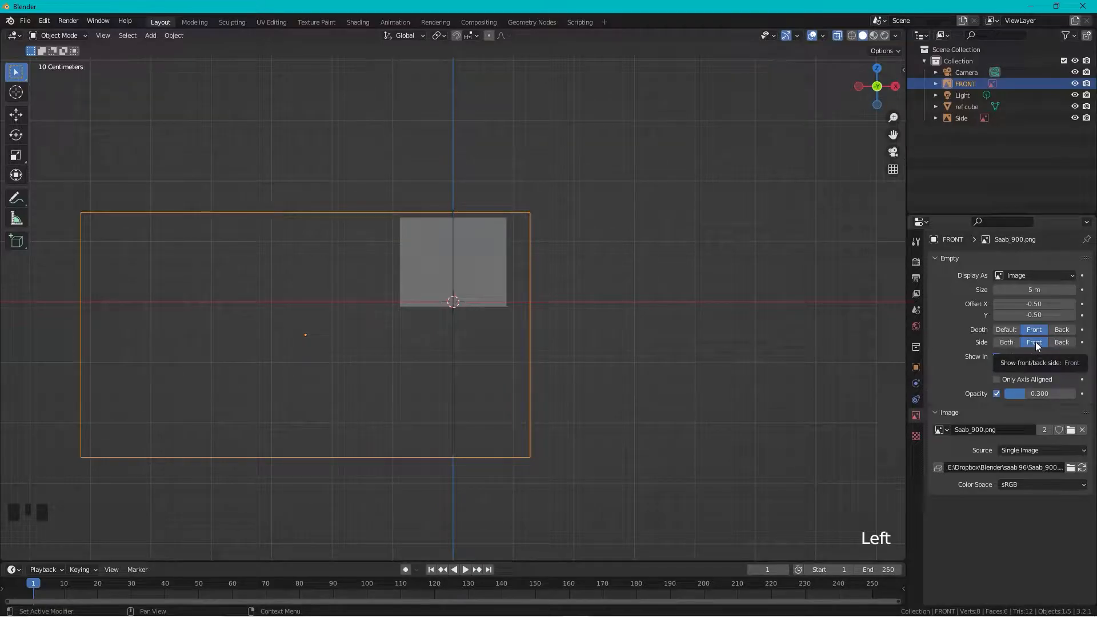
{"action": "left_click", "coordinate": [1060, 343]}
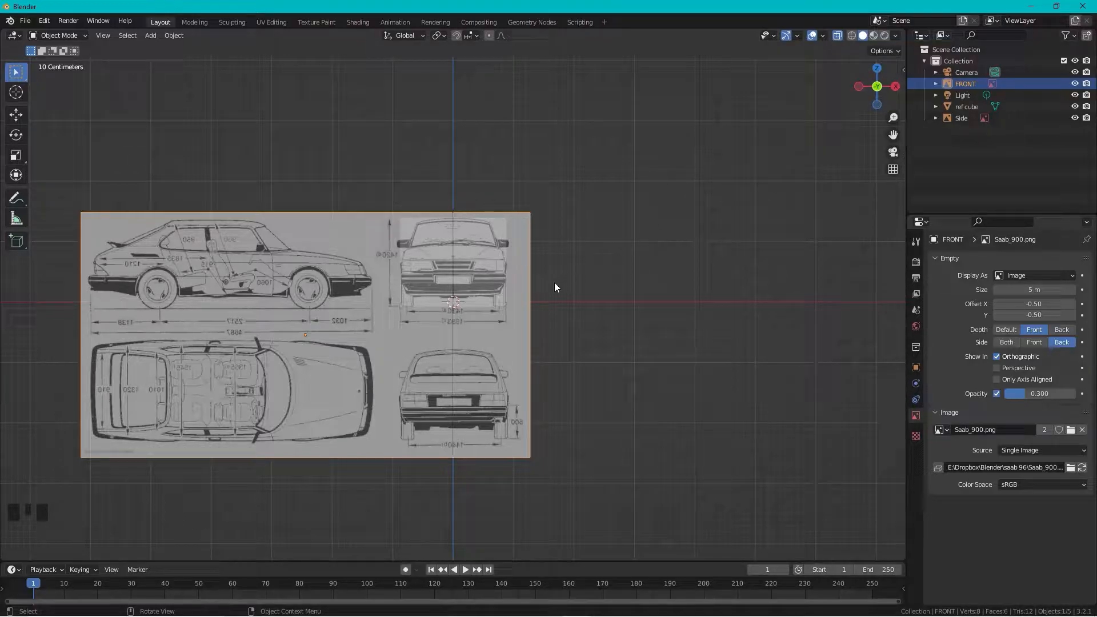
- Duplicate the FRONT blueprint image and rotate the copy 180° about the Z axis
{"action": "left_click", "coordinate": [511, 345]}
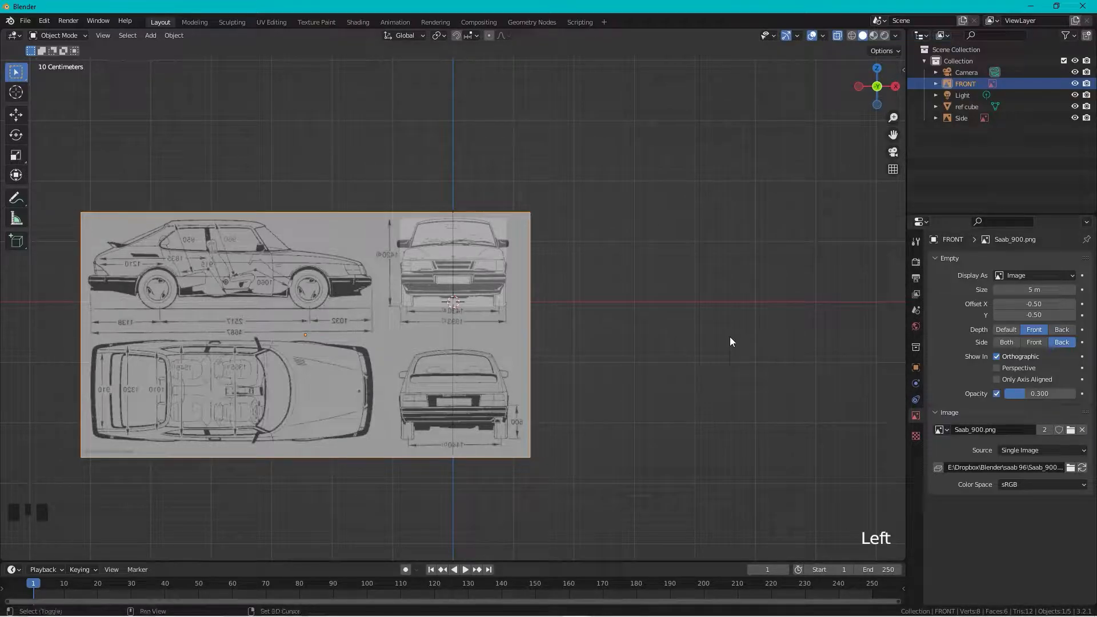
{"action": "key", "text": "shift+d"}
{"action": "key", "text": "r"}
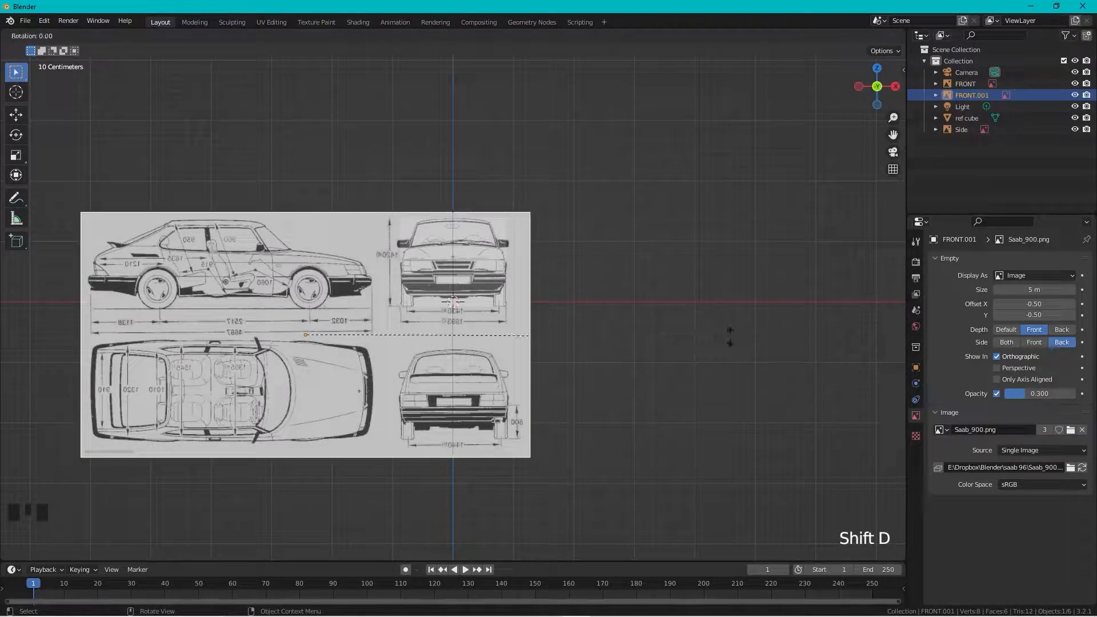
{"action": "type", "text": "z"}
{"action": "type", "text": "180"}
{"action": "key", "text": "Return"}
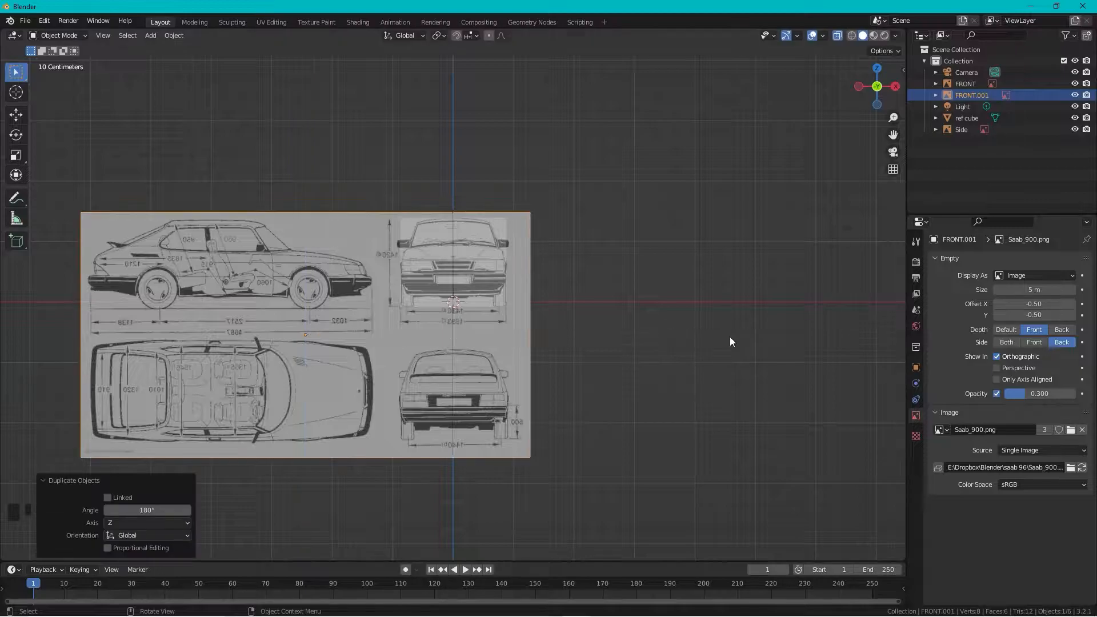
- Move the rotated FRONT copy about 4.88 m along X to line up the car's end views with the reference cube
{"action": "left_click", "coordinate": [876, 83]}
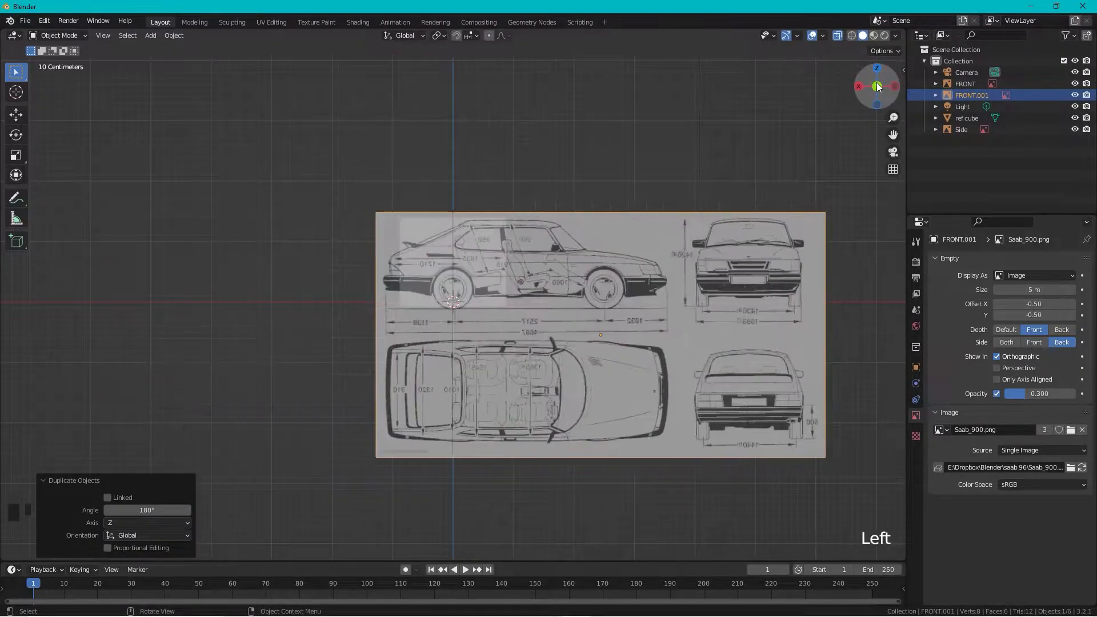
{"action": "left_click", "coordinate": [766, 248]}
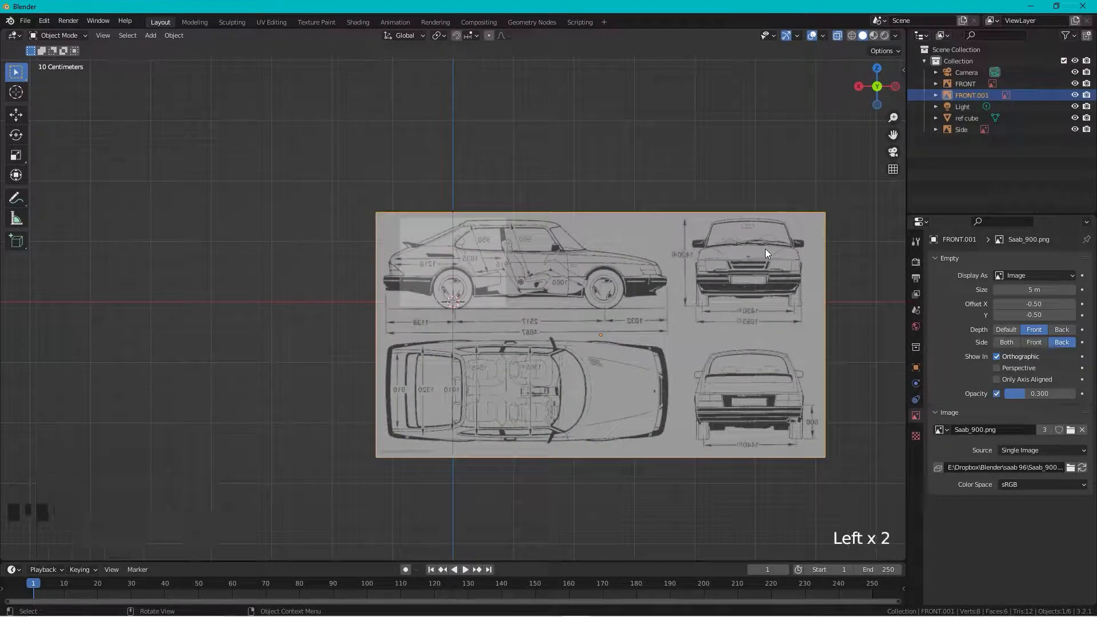
{"action": "key", "text": "g"}
{"action": "key", "text": "x"}
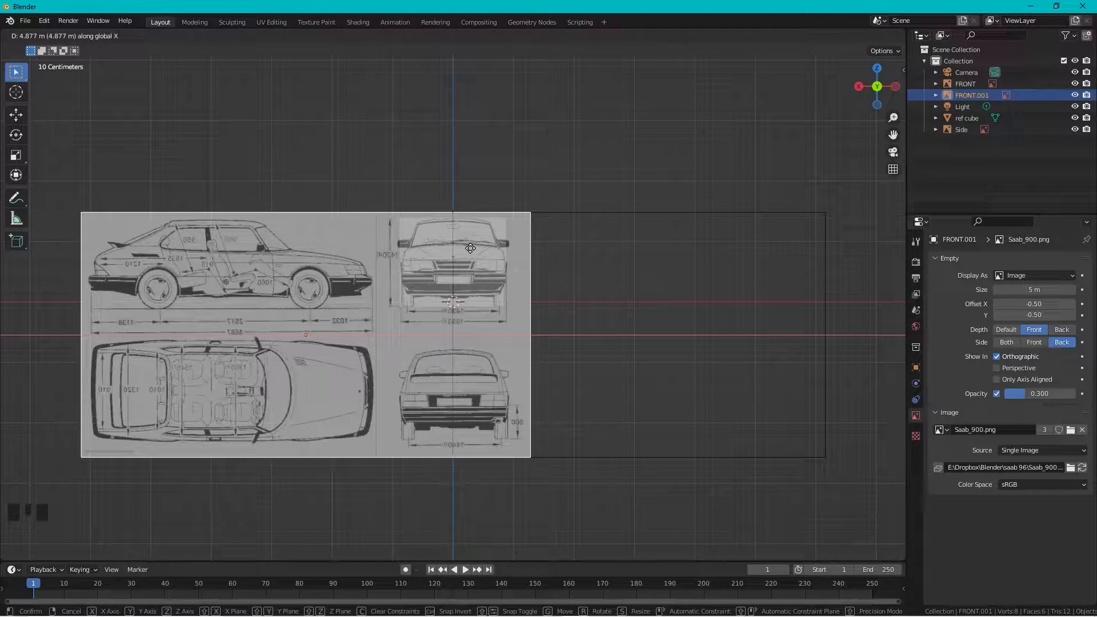
{"action": "left_click", "coordinate": [470, 251]}
- Raise the FRONT copy about 2.19 m, with a 0.018 m X shift, to fit its rear-view drawing over the cube, and deselect it
{"action": "scroll", "coordinate": [471, 258], "scroll_direction": "up", "scroll_amount": 4}
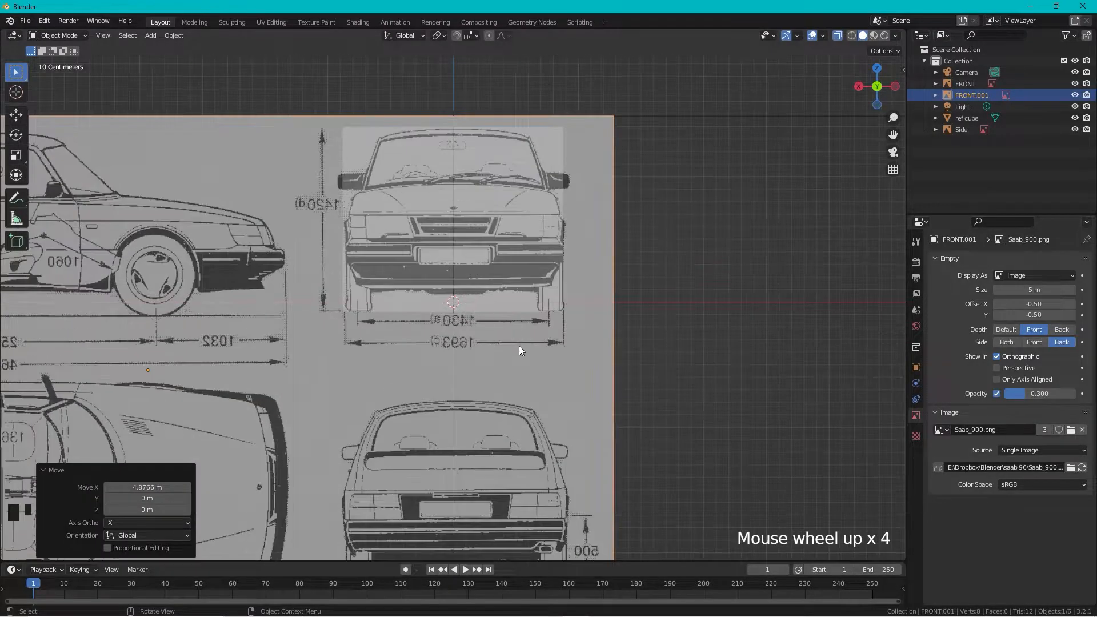
{"action": "key", "text": "g"}
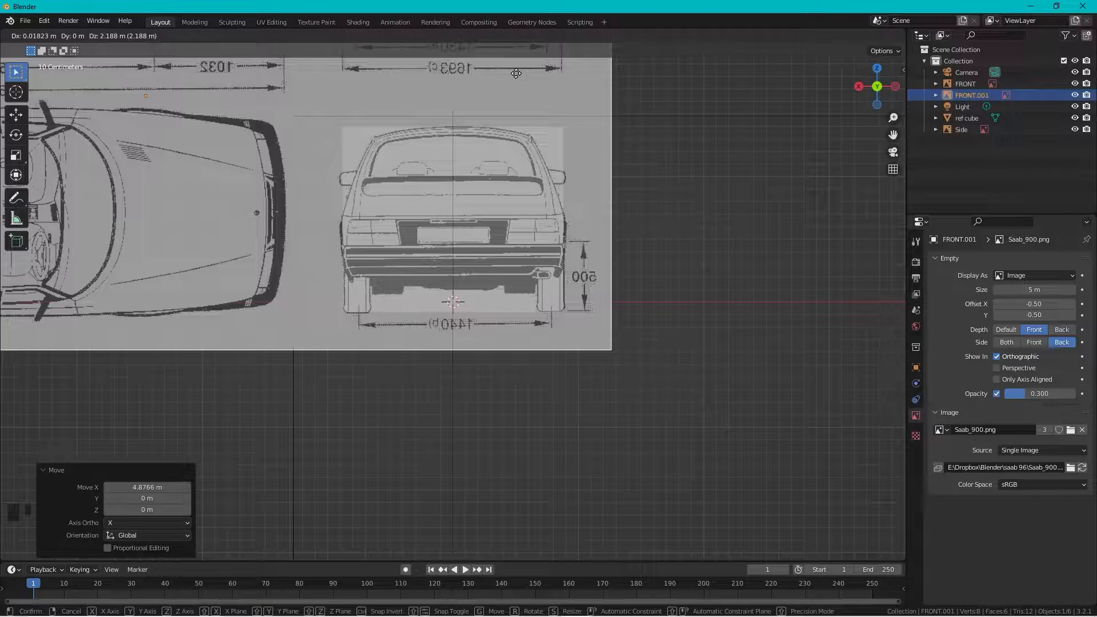
{"action": "left_click", "coordinate": [516, 73]}
{"action": "scroll", "coordinate": [570, 171], "scroll_direction": "down", "scroll_amount": 5}
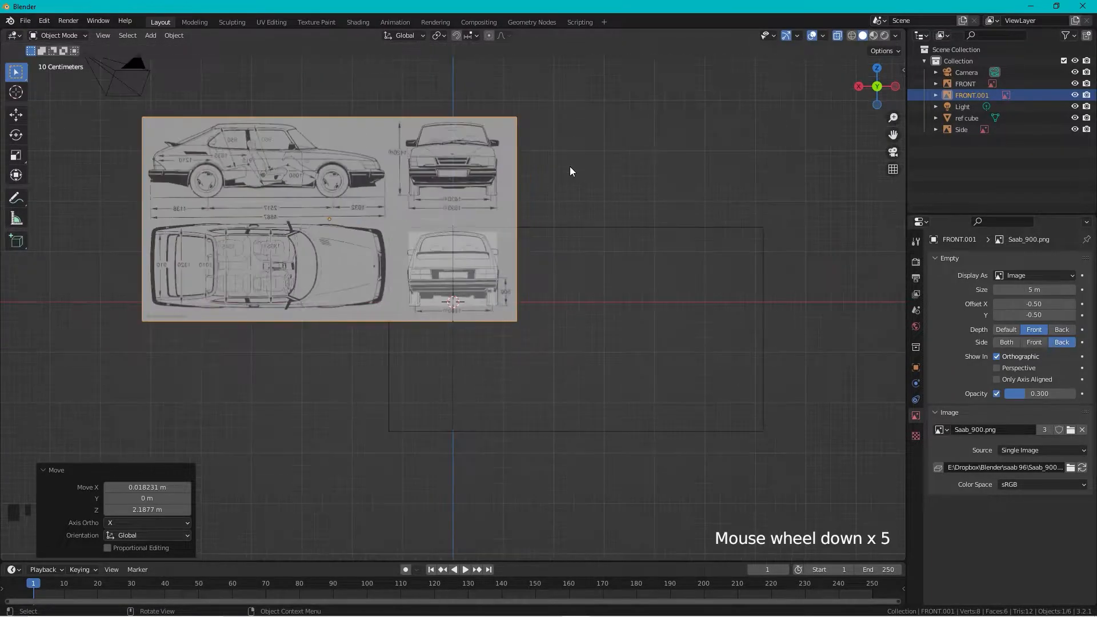
{"action": "left_click", "coordinate": [608, 153]}
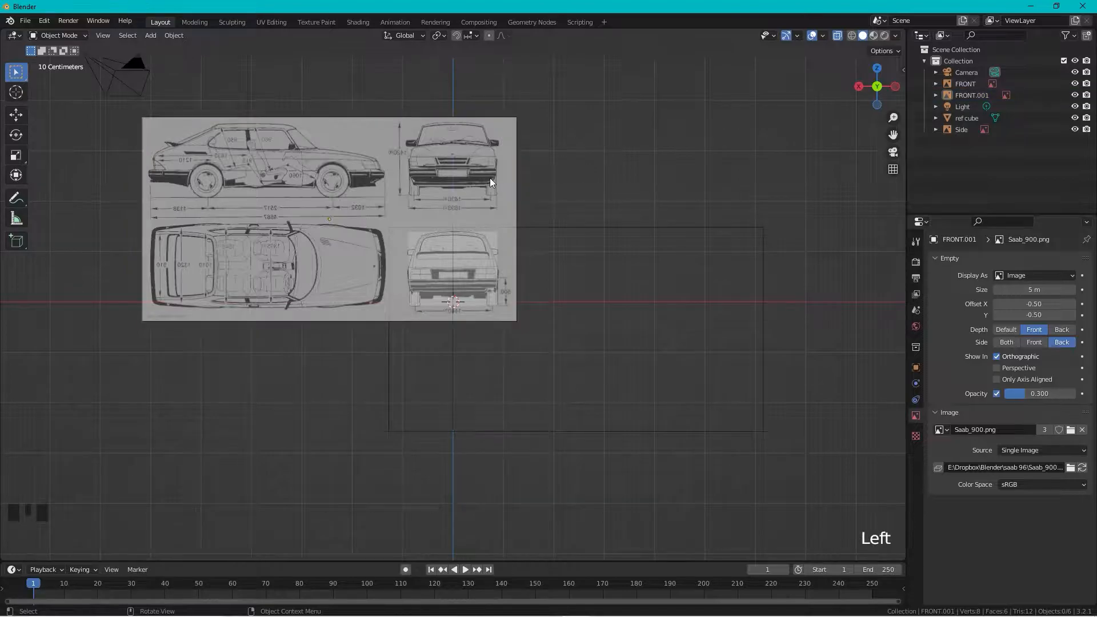
- Check the rear blueprint's placement against the reference cube from the side, back and perspective views
{"action": "scroll", "coordinate": [312, 178], "scroll_direction": "down", "scroll_amount": 4}
{"action": "middle_click_drag", "start_coordinate": [311, 179], "coordinate": [369, 198]}
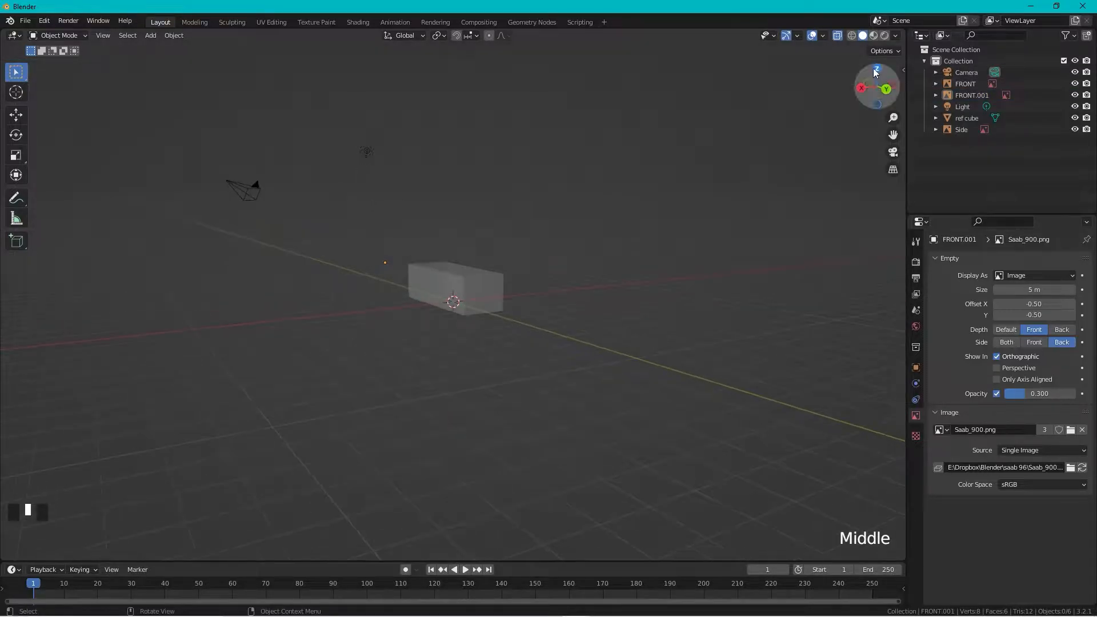
{"action": "left_click", "coordinate": [863, 90]}
{"action": "left_click", "coordinate": [862, 87]}
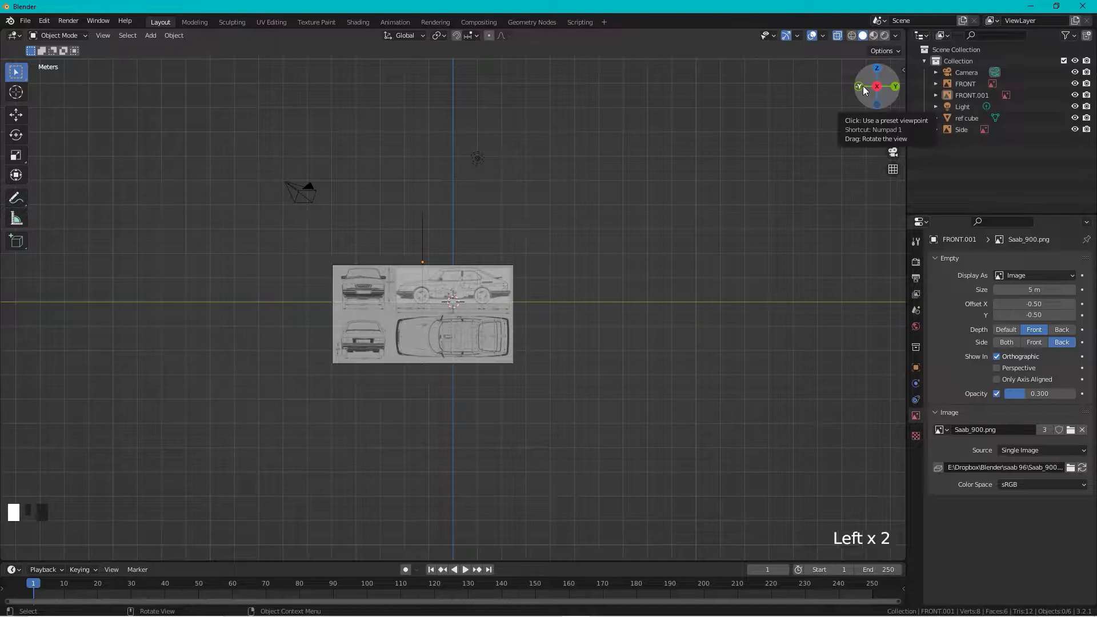
{"action": "left_click", "coordinate": [875, 88]}
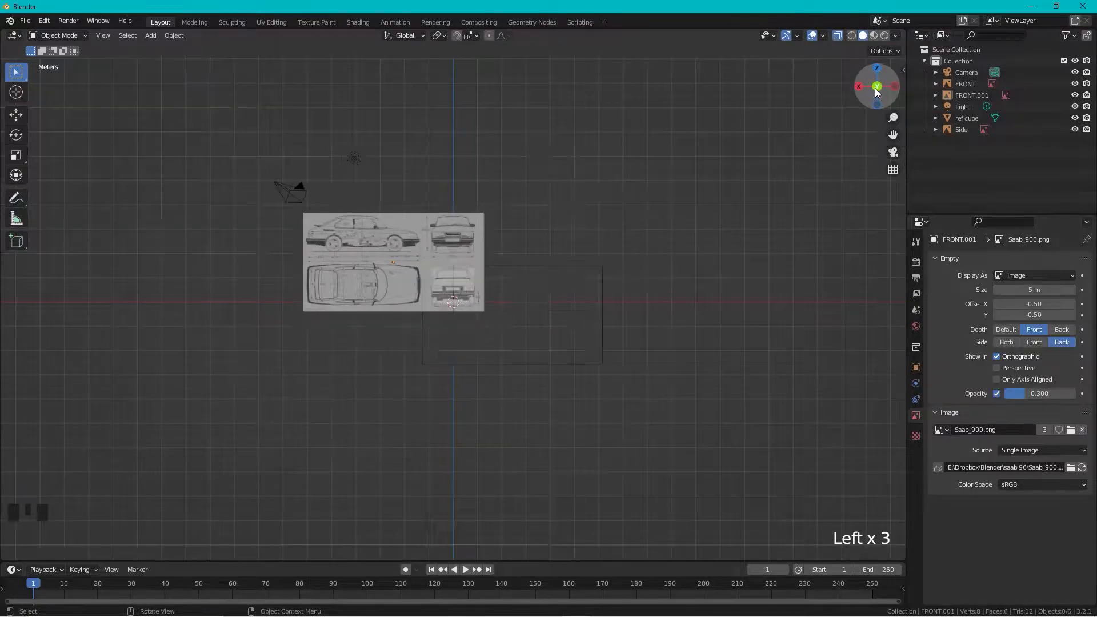
{"action": "scroll", "coordinate": [494, 340], "scroll_direction": "up", "scroll_amount": 5}
{"action": "scroll", "coordinate": [493, 327], "scroll_direction": "down", "scroll_amount": 2}
{"action": "left_click", "coordinate": [615, 236]}
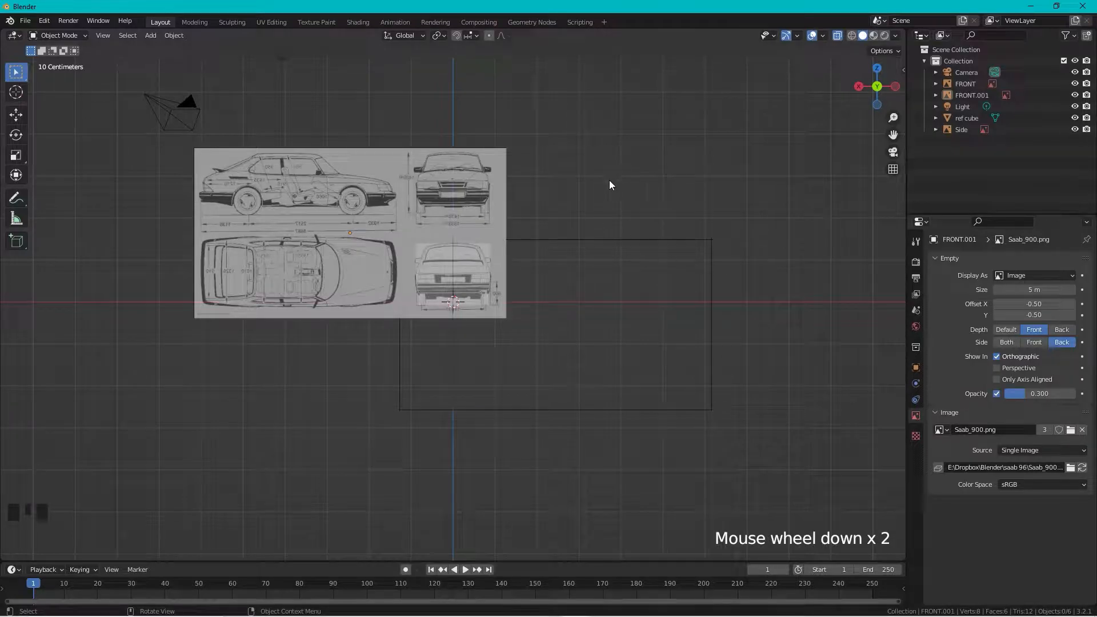
{"action": "scroll", "coordinate": [570, 144], "scroll_direction": "down", "scroll_amount": 3}
{"action": "middle_click_drag", "start_coordinate": [537, 124], "coordinate": [546, 192]}
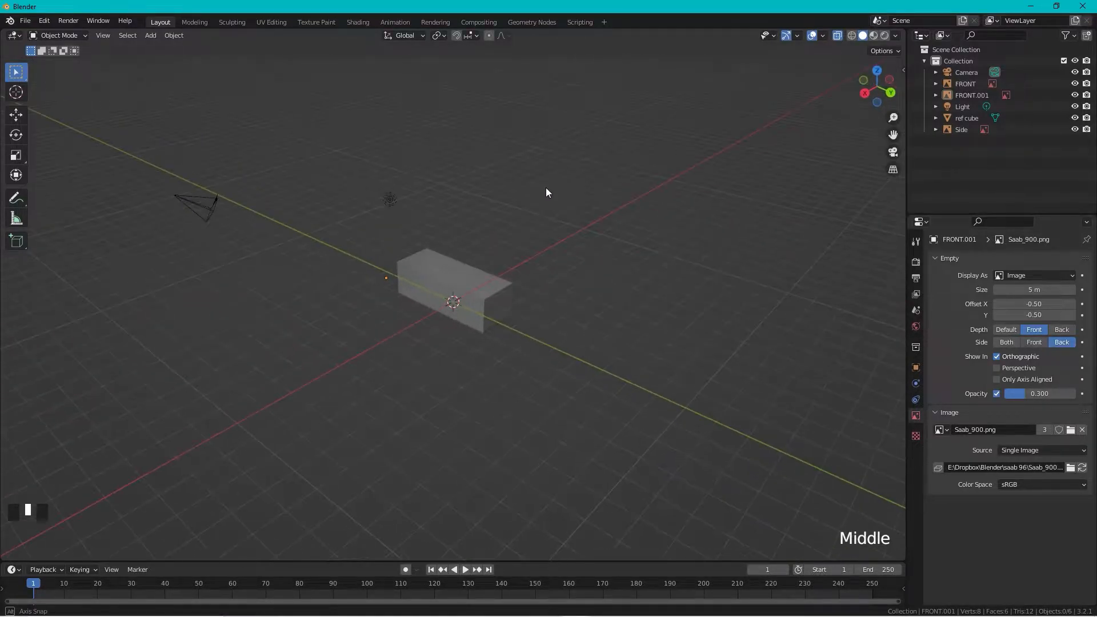
{"action": "middle_click_drag", "start_coordinate": [868, 81], "coordinate": [562, 300]}
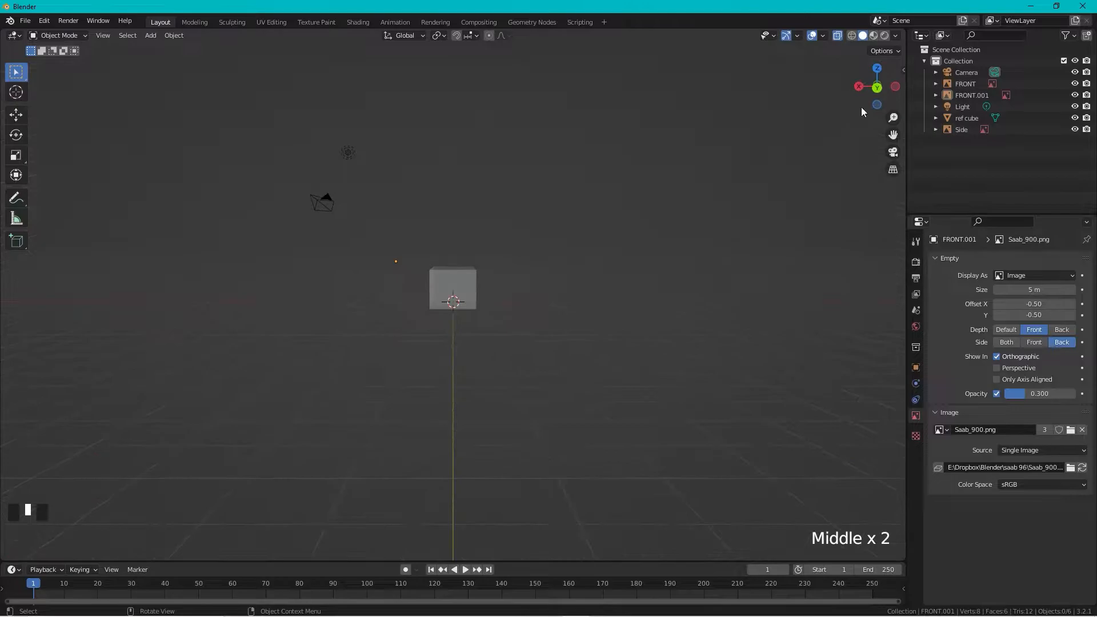
- Duplicate the Side blueprint image and rotate the copy 90° about the global Y axis
{"action": "left_click", "coordinate": [859, 87]}
{"action": "scroll", "coordinate": [515, 365], "scroll_direction": "up", "scroll_amount": 3}
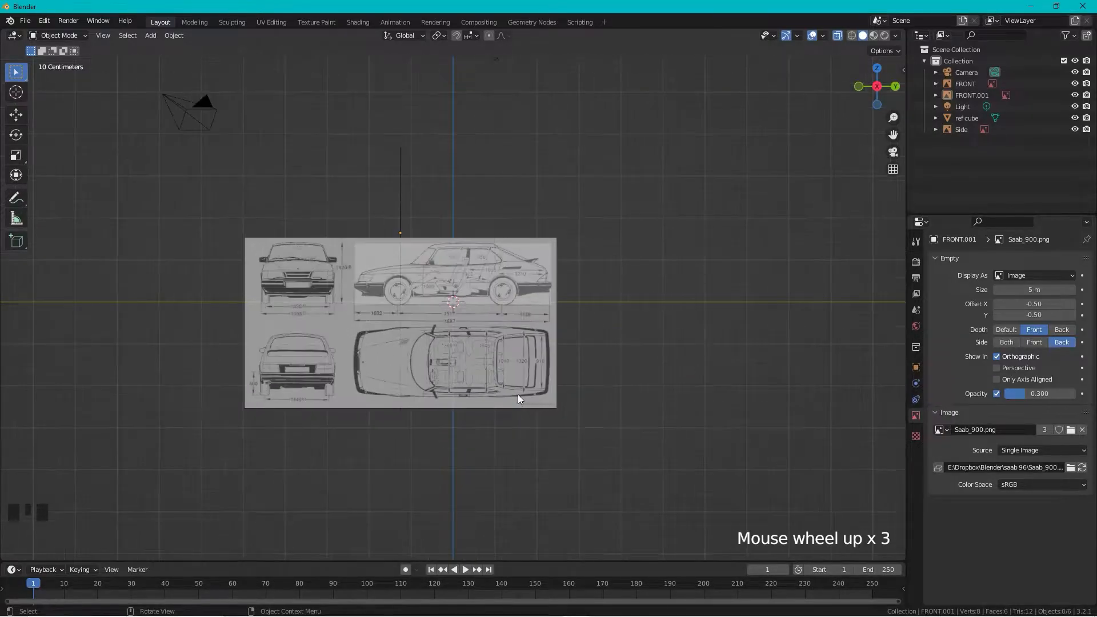
{"action": "left_click", "coordinate": [519, 396]}
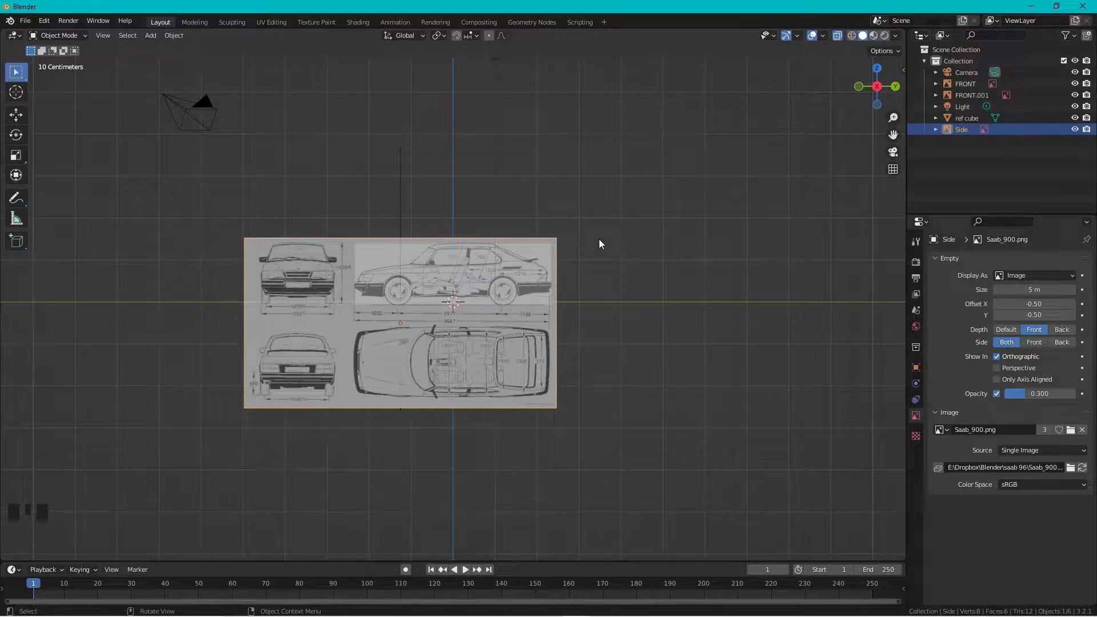
{"action": "key", "text": "shift+d"}
{"action": "key", "text": "r"}
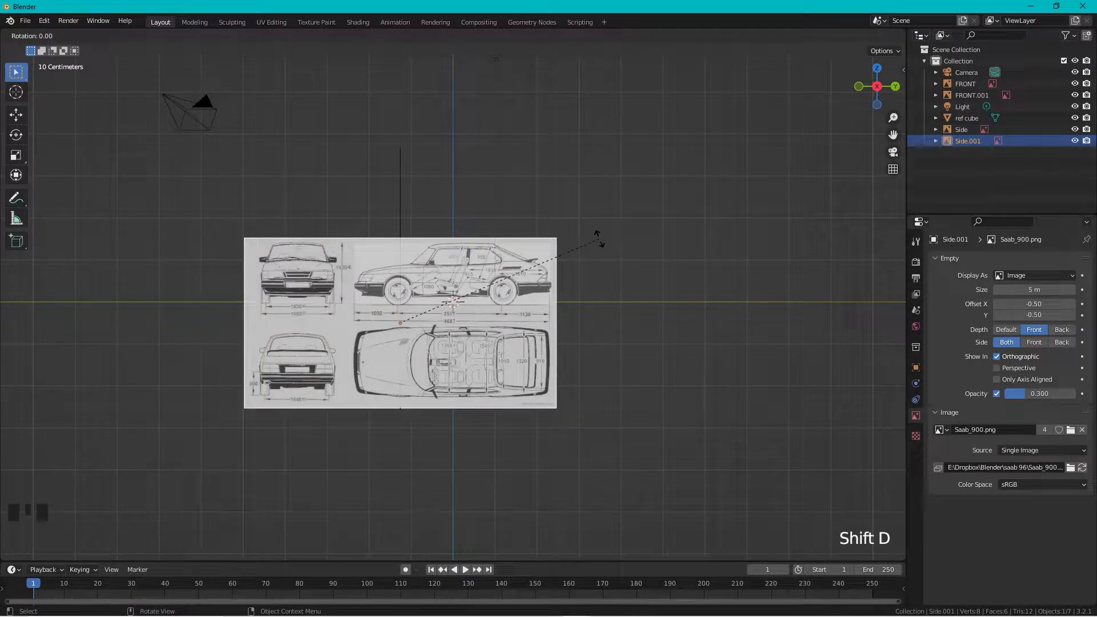
{"action": "type", "text": "y"}
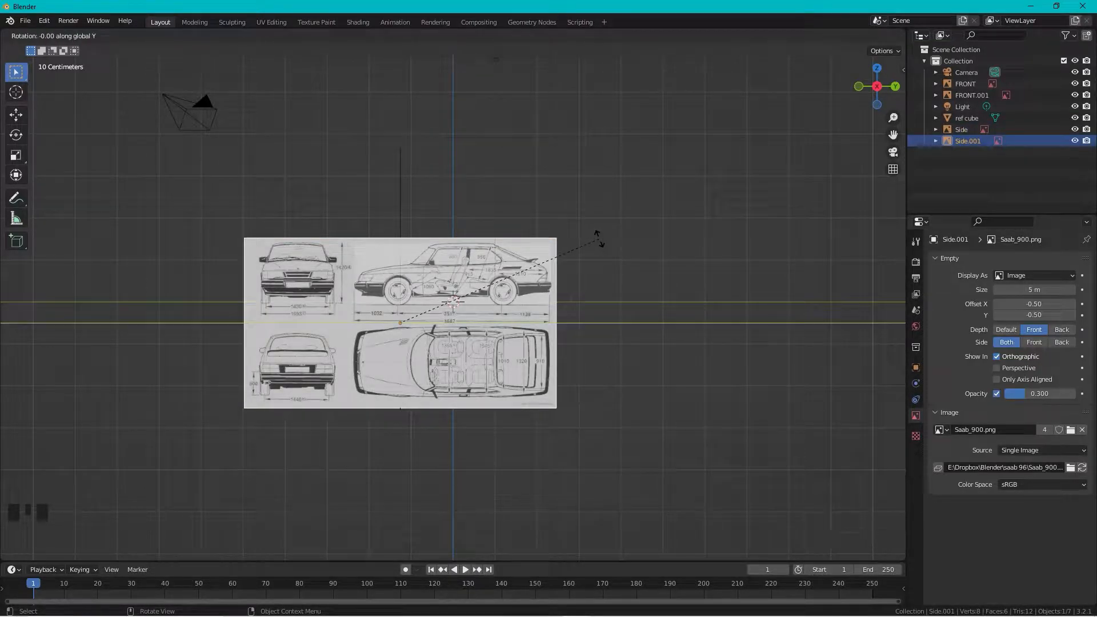
{"action": "type", "text": "90"}
{"action": "key", "text": "Return"}
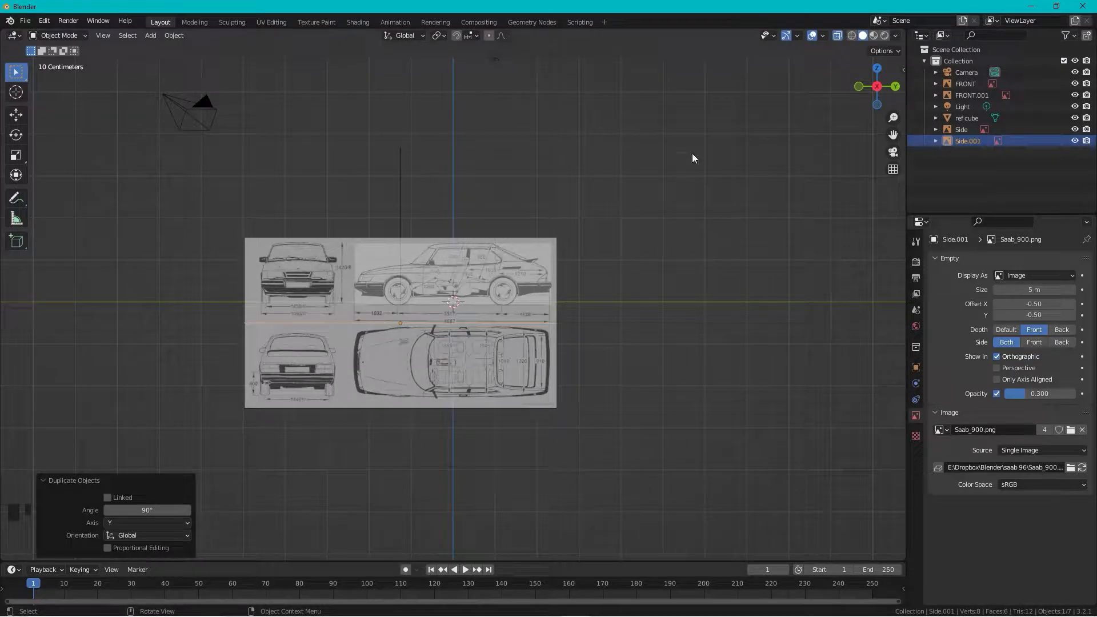
- Move the rotated Side copy about 0.97 m along X to bring its top-view drawing over the reference cube
{"action": "left_click", "coordinate": [879, 67]}
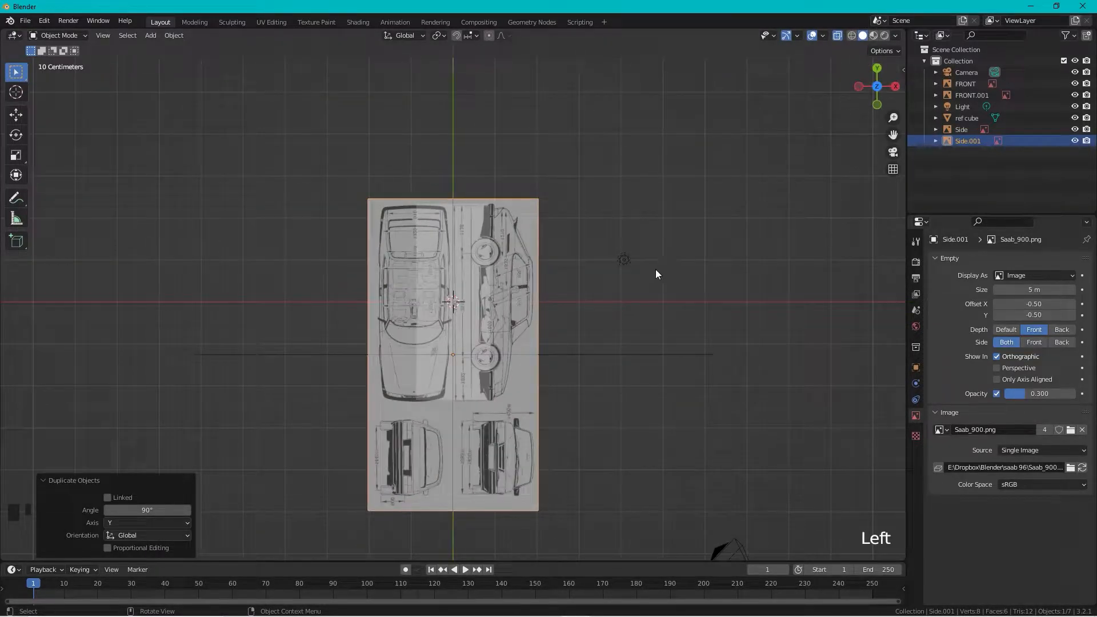
{"action": "left_click", "coordinate": [513, 238]}
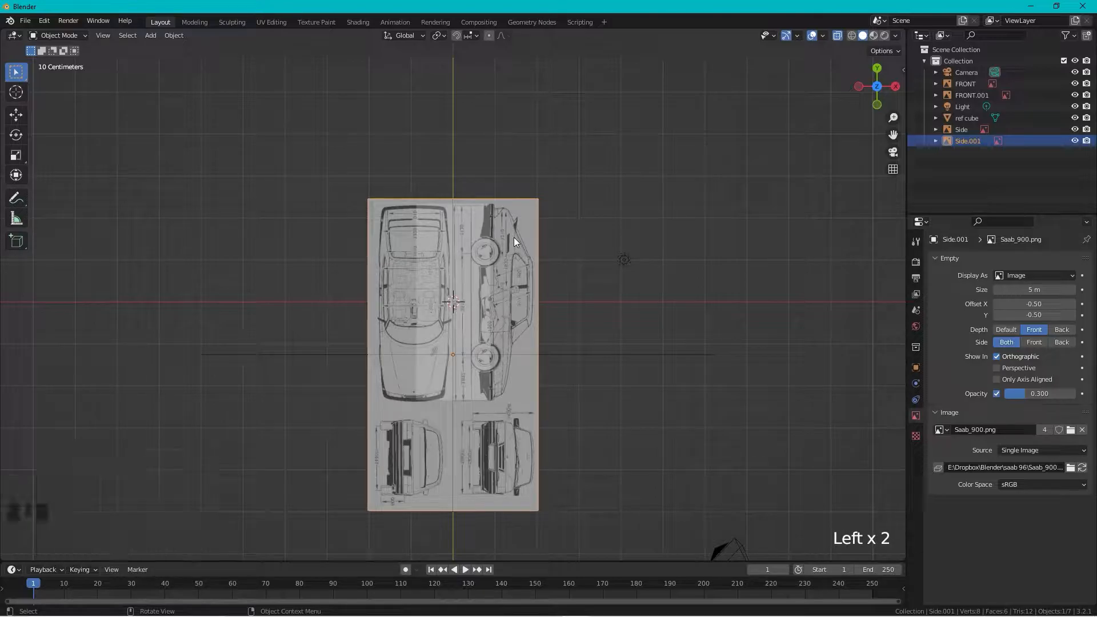
{"action": "key", "text": "g"}
{"action": "key", "text": "x"}
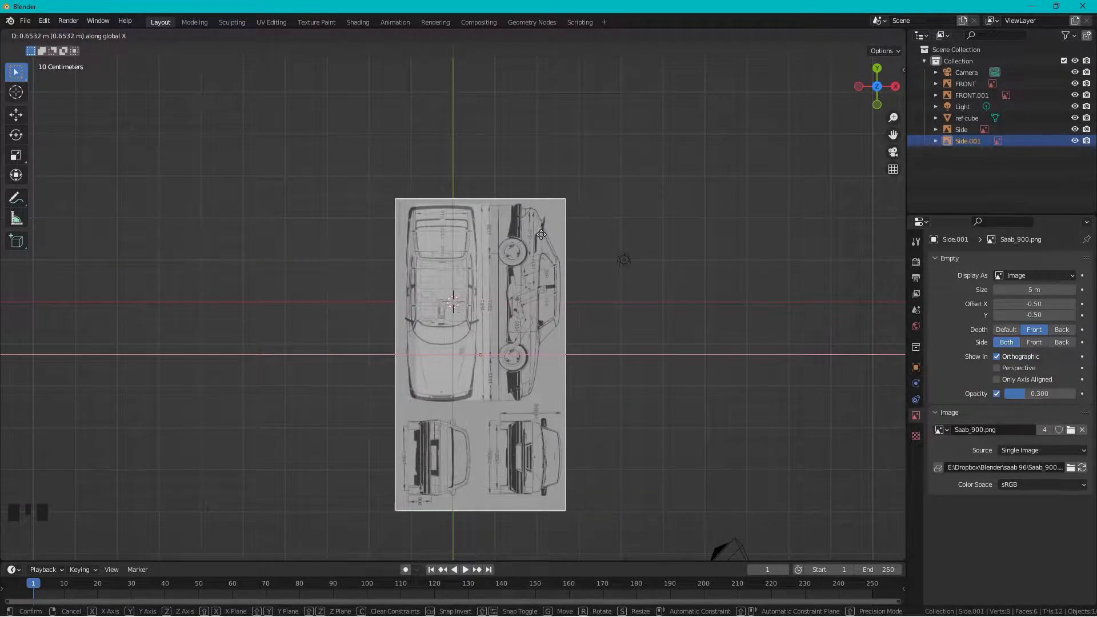
{"action": "left_click", "coordinate": [554, 235]}
- Shift the top-view blueprint about -0.036 m along X to center the car drawing on the cube
{"action": "scroll", "coordinate": [541, 245], "scroll_direction": "up", "scroll_amount": 8}
{"action": "scroll", "coordinate": [553, 301], "scroll_direction": "down", "scroll_amount": 2}
{"action": "middle_click_drag", "start_coordinate": [553, 300], "coordinate": [508, 320], "text": "shift"}
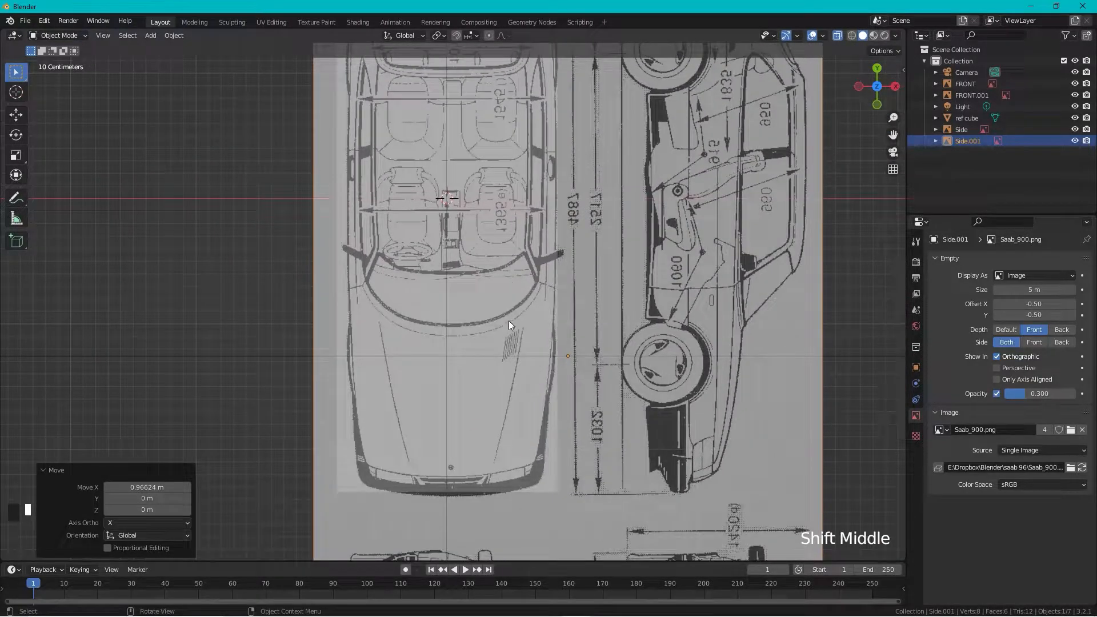
{"action": "left_click", "coordinate": [511, 255]}
{"action": "left_click", "coordinate": [614, 327]}
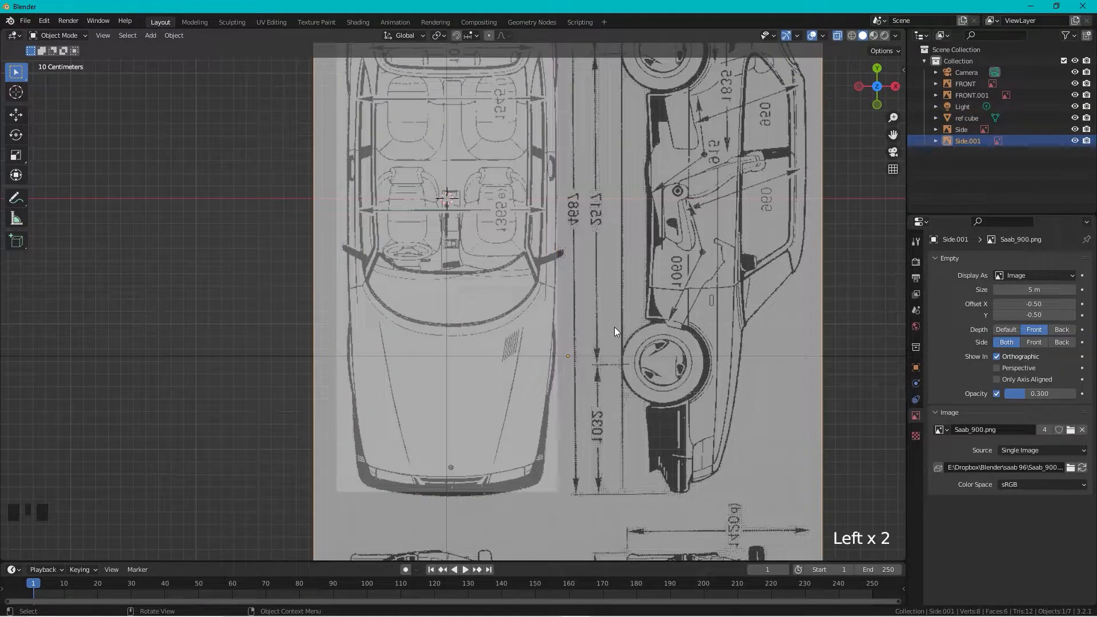
{"action": "key", "text": "g"}
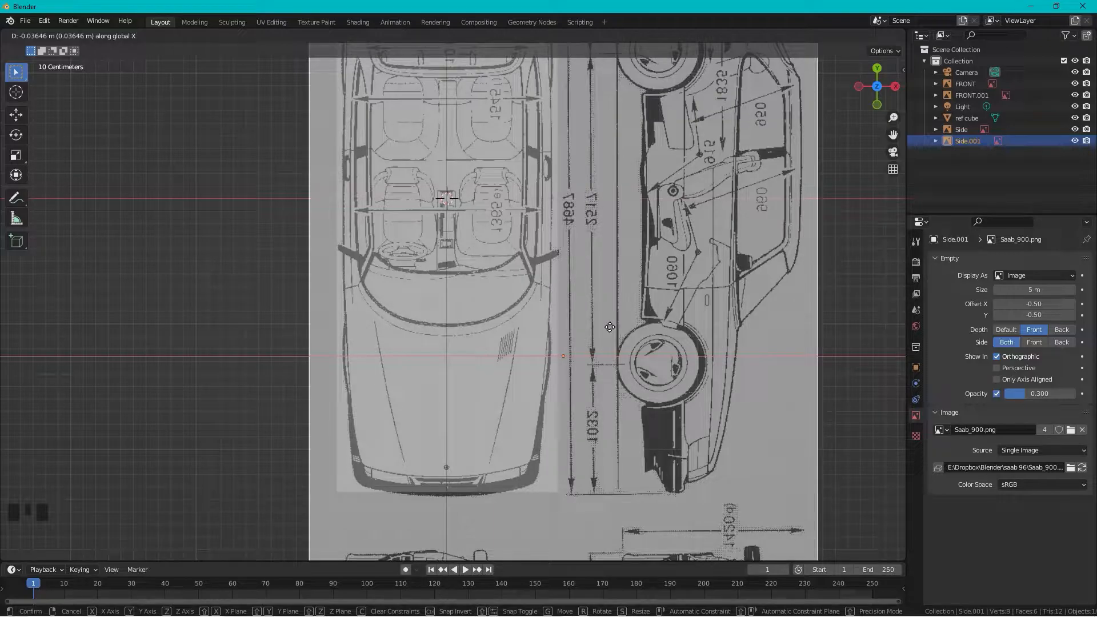
{"action": "left_click", "coordinate": [609, 326]}
- Shift the top-view blueprint about 0.026 m along Y to align the car's length with the cube
{"action": "scroll", "coordinate": [571, 231], "scroll_direction": "down", "scroll_amount": 2}
{"action": "middle_click_drag", "start_coordinate": [571, 231], "coordinate": [538, 297], "text": "shift"}
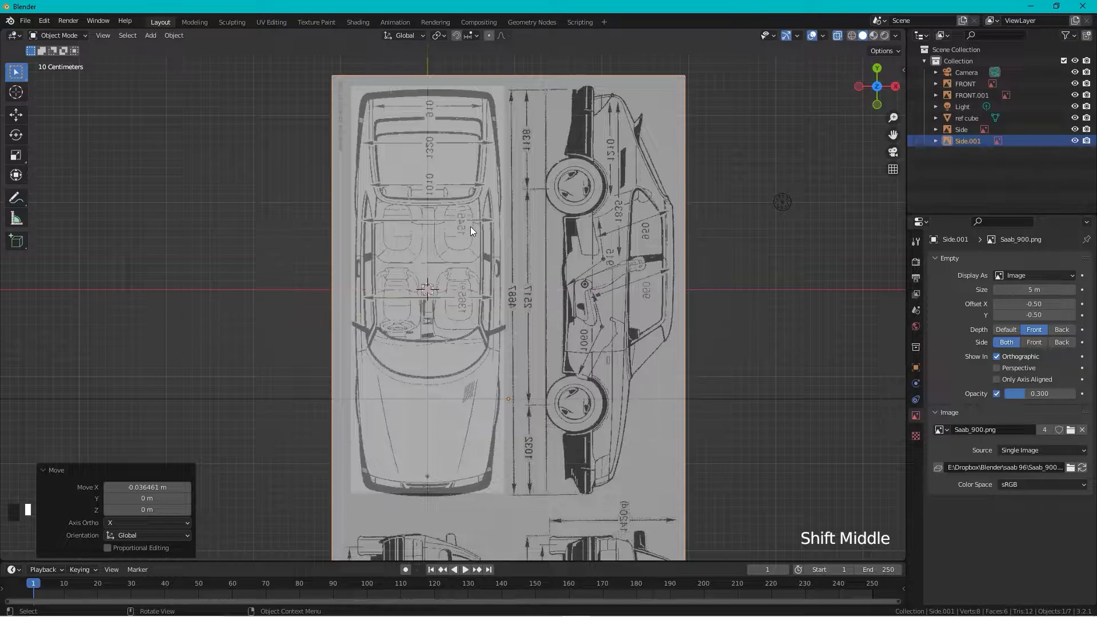
{"action": "left_click", "coordinate": [574, 221]}
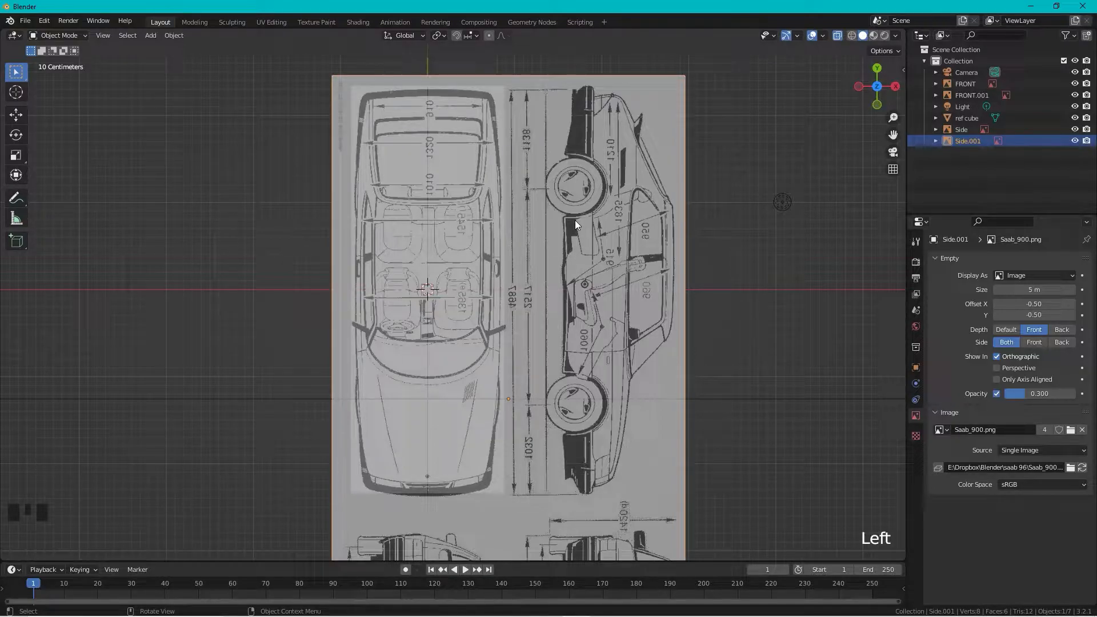
{"action": "key", "text": "g"}
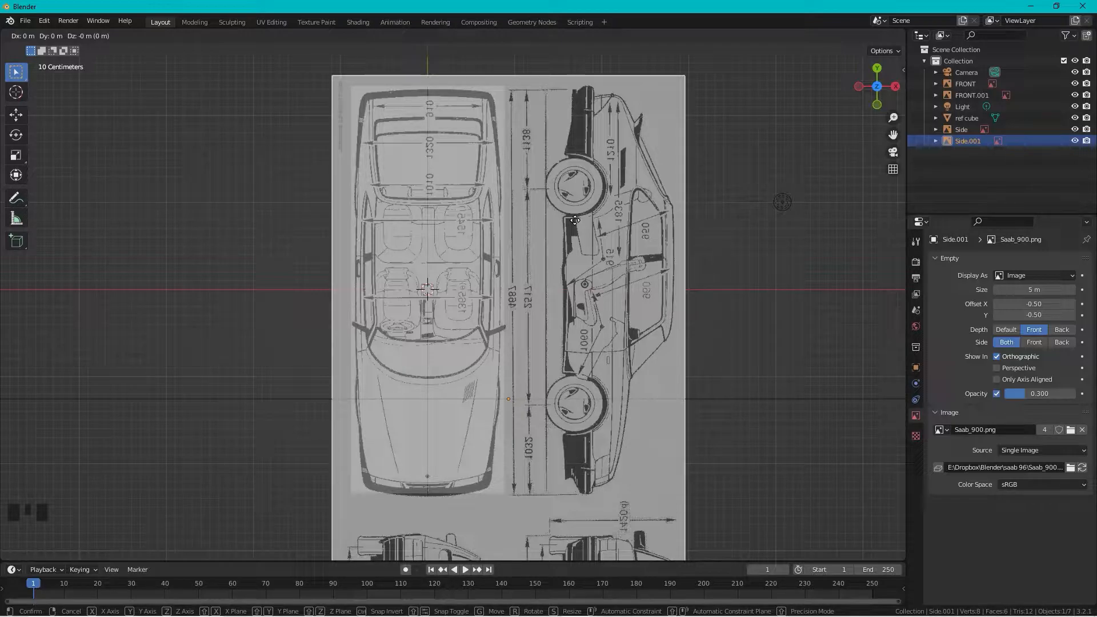
{"action": "key", "text": "y"}
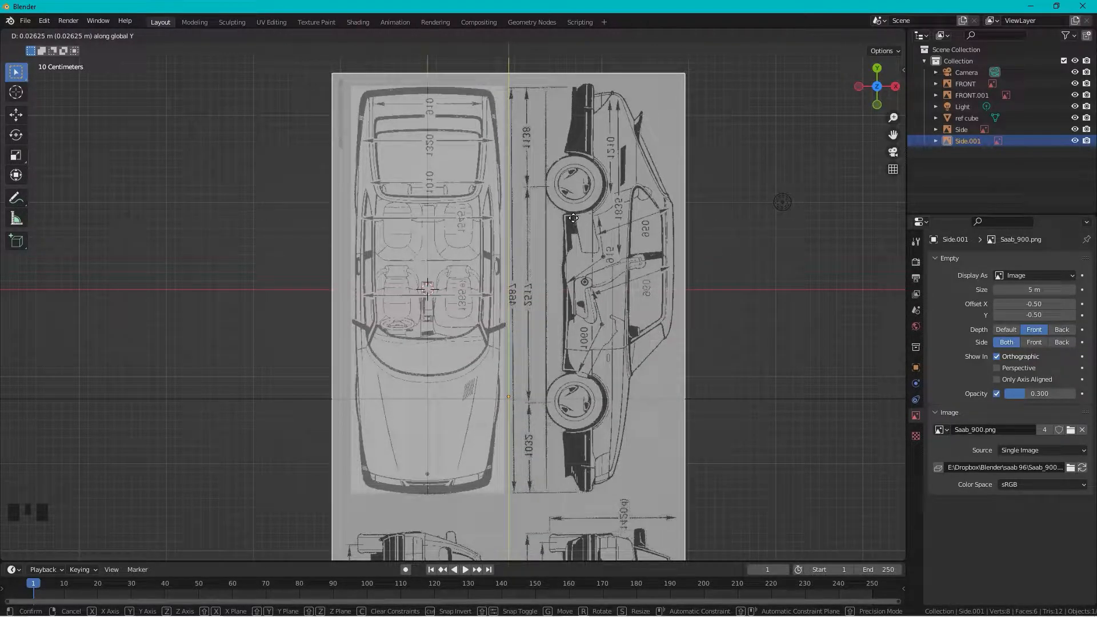
{"action": "left_click", "coordinate": [573, 218]}
{"action": "scroll", "coordinate": [514, 257], "scroll_direction": "up", "scroll_amount": 2}
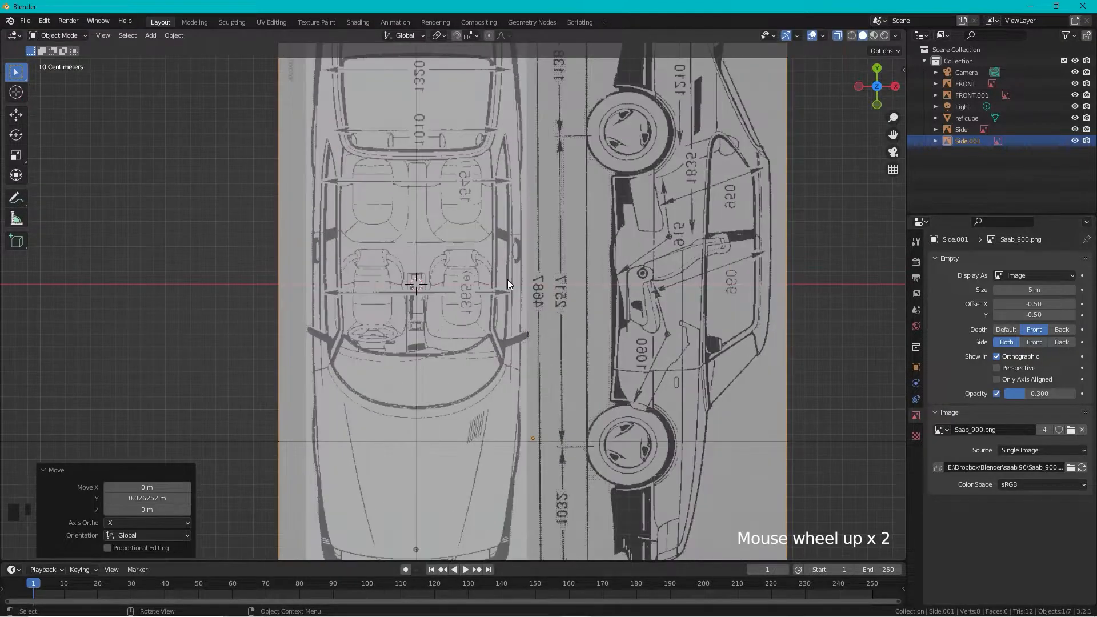
- Compare the top-view blueprint's width with the front-view blueprint and the reference cube
{"action": "scroll", "coordinate": [503, 266], "scroll_direction": "down", "scroll_amount": 2}
{"action": "scroll", "coordinate": [494, 267], "scroll_direction": "up", "scroll_amount": 1}
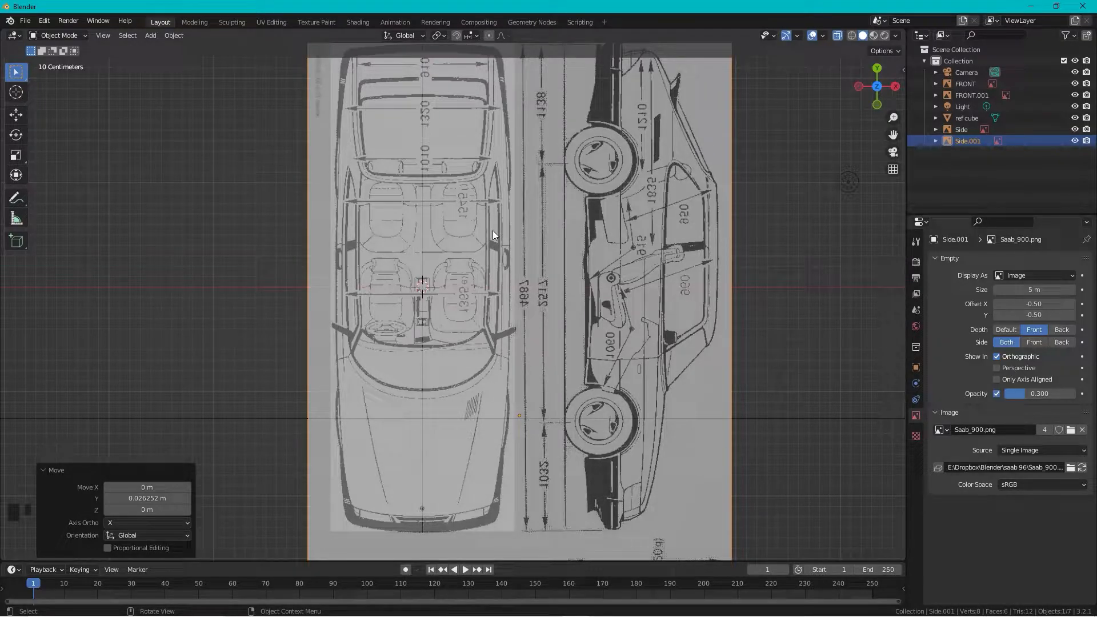
{"action": "left_click", "coordinate": [875, 103]}
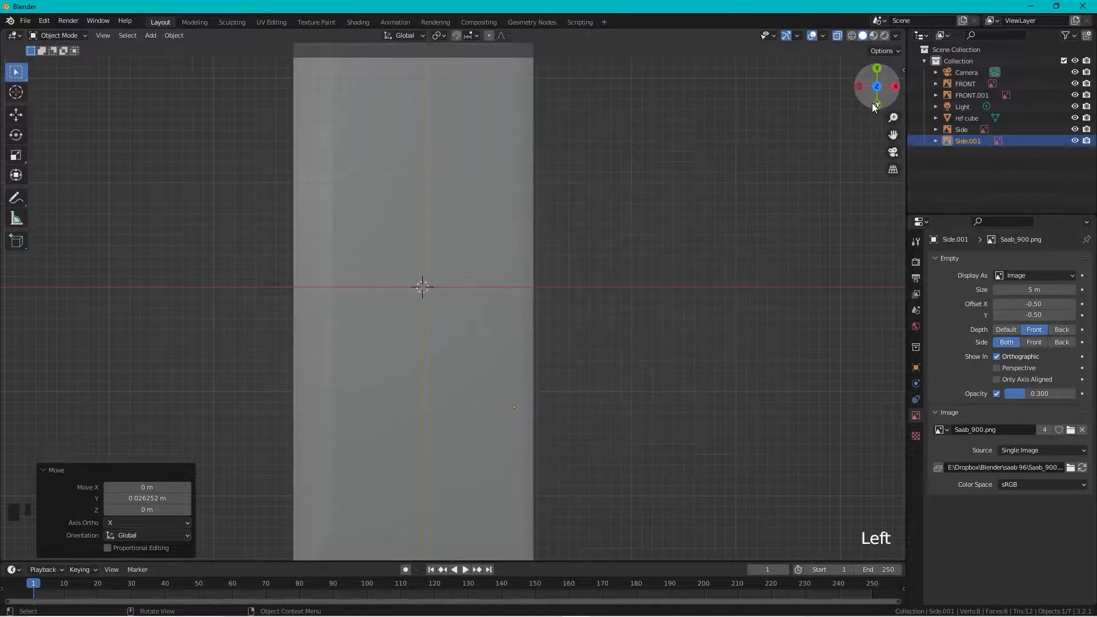
{"action": "left_click", "coordinate": [876, 104]}
{"action": "scroll", "coordinate": [509, 271], "scroll_direction": "up", "scroll_amount": 2}
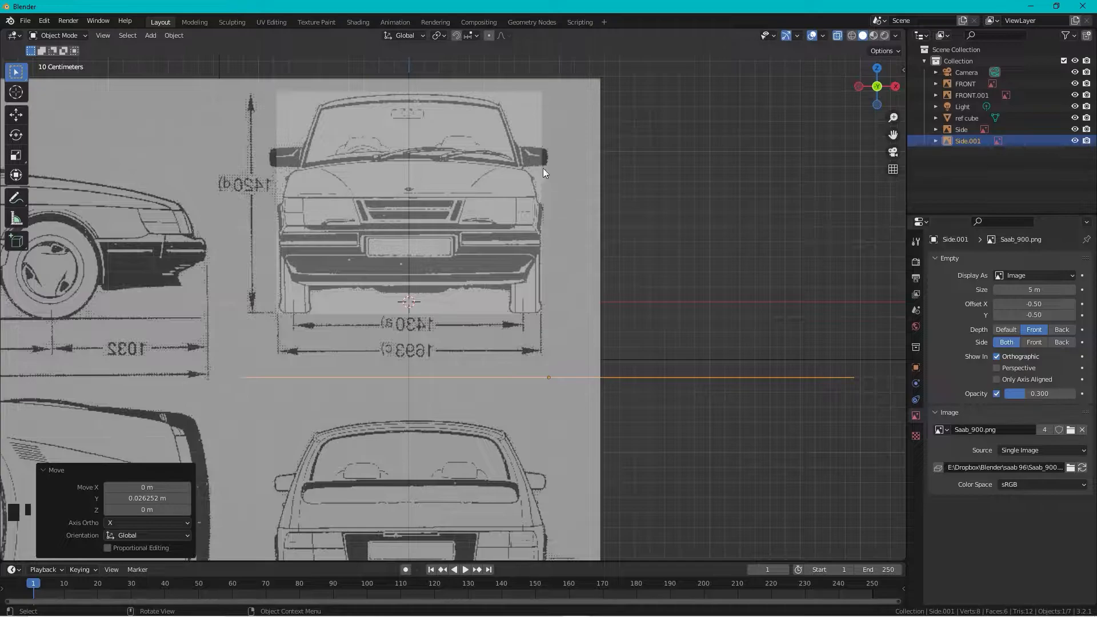
{"action": "left_click", "coordinate": [877, 68]}
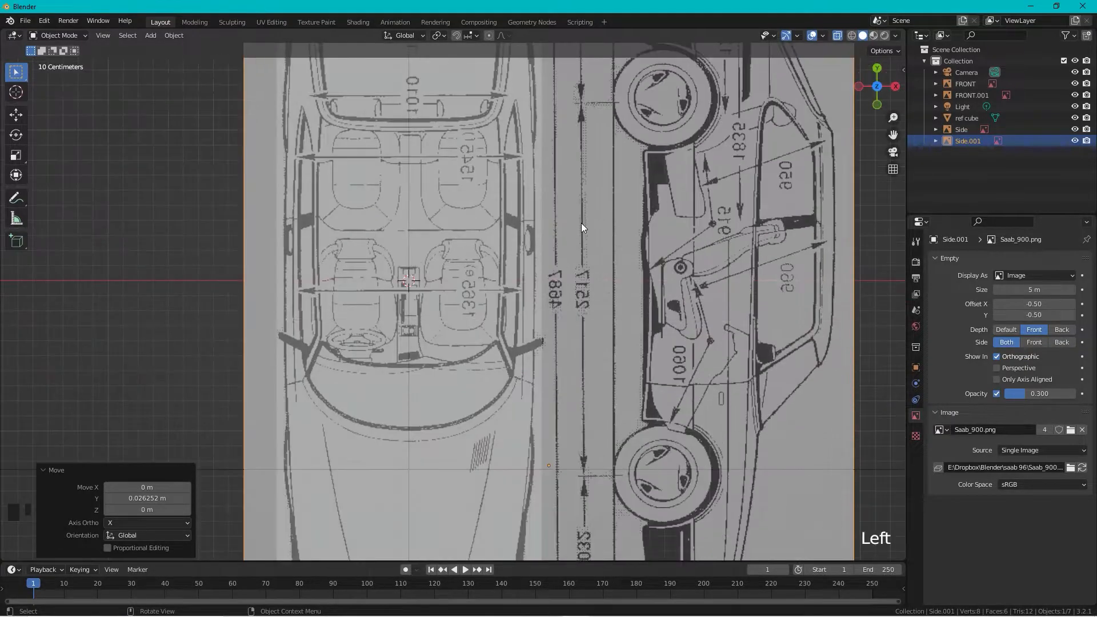
{"action": "scroll", "coordinate": [568, 242], "scroll_direction": "down", "scroll_amount": 2}
{"action": "middle_click_drag", "start_coordinate": [568, 247], "coordinate": [579, 207], "text": "shift"}
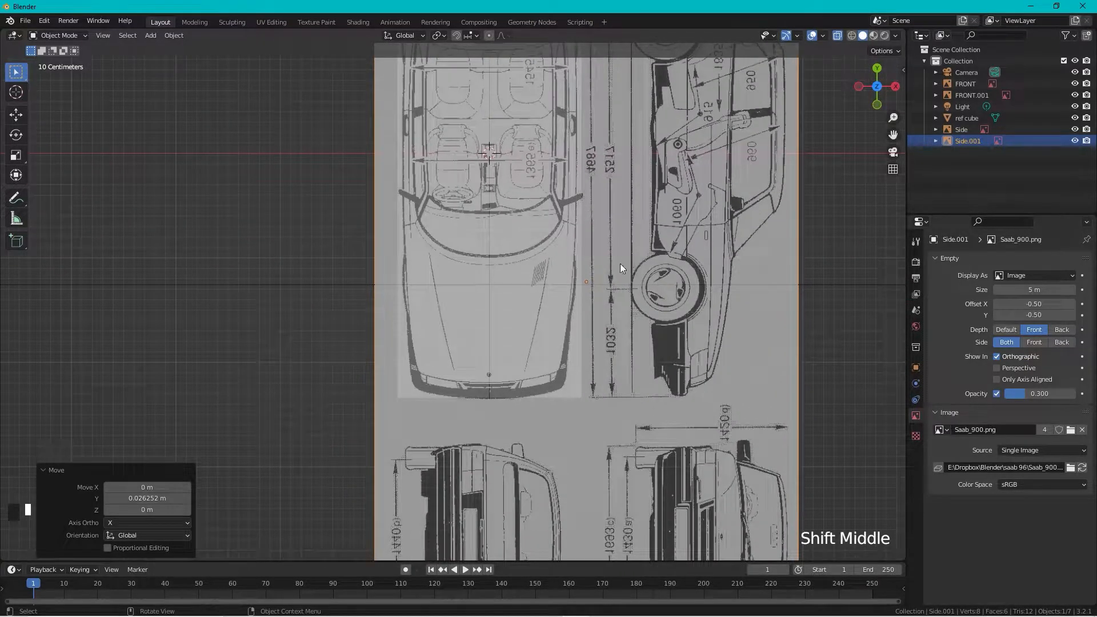
{"action": "left_click", "coordinate": [620, 210]}
{"action": "scroll", "coordinate": [618, 213], "scroll_direction": "down", "scroll_amount": 1}
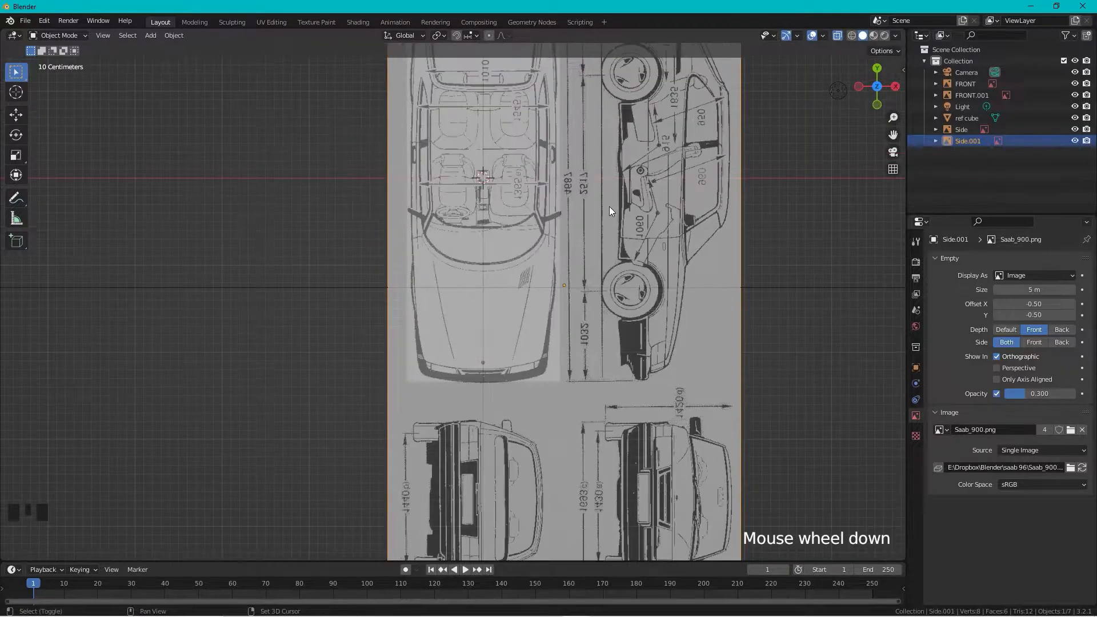
{"action": "middle_click_drag", "start_coordinate": [609, 207], "coordinate": [574, 273], "text": "shift"}
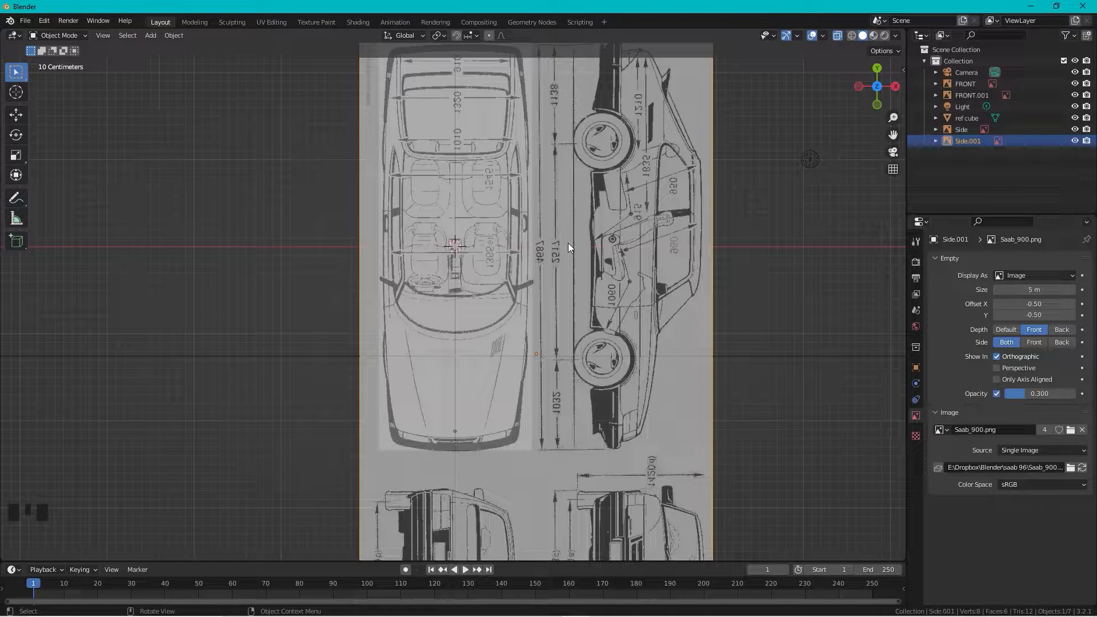
- Try to scale the top-view blueprint along its local X axis, and undo the scaling
{"action": "key", "text": "s"}
{"action": "key", "text": "x"}
{"action": "key", "text": "x"}
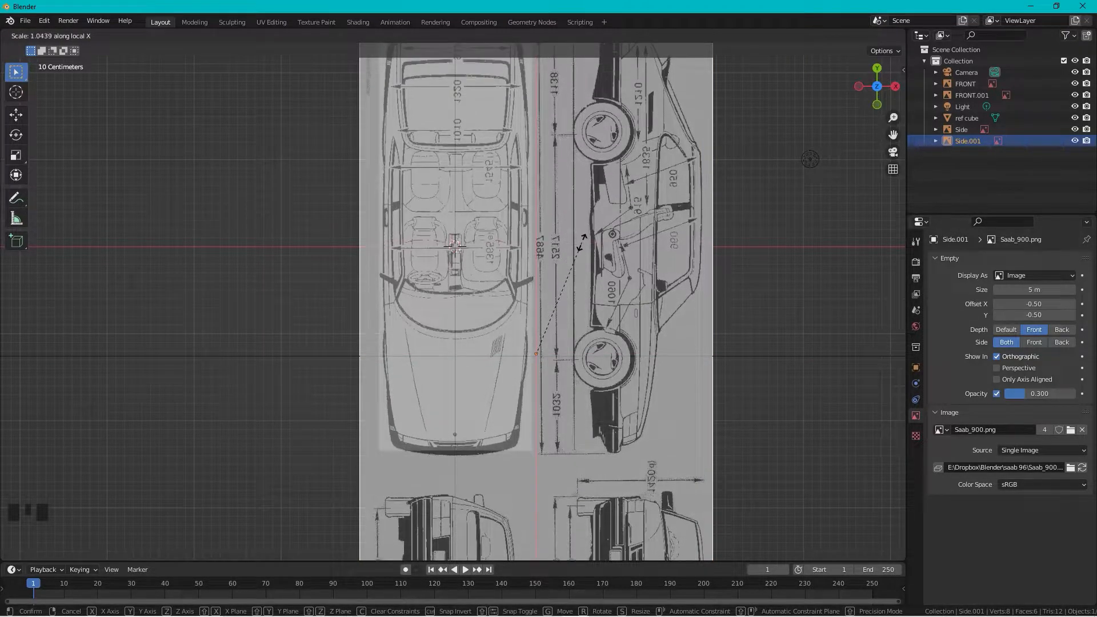
{"action": "left_click", "coordinate": [586, 239]}
{"action": "key", "text": "ctrl+z"}
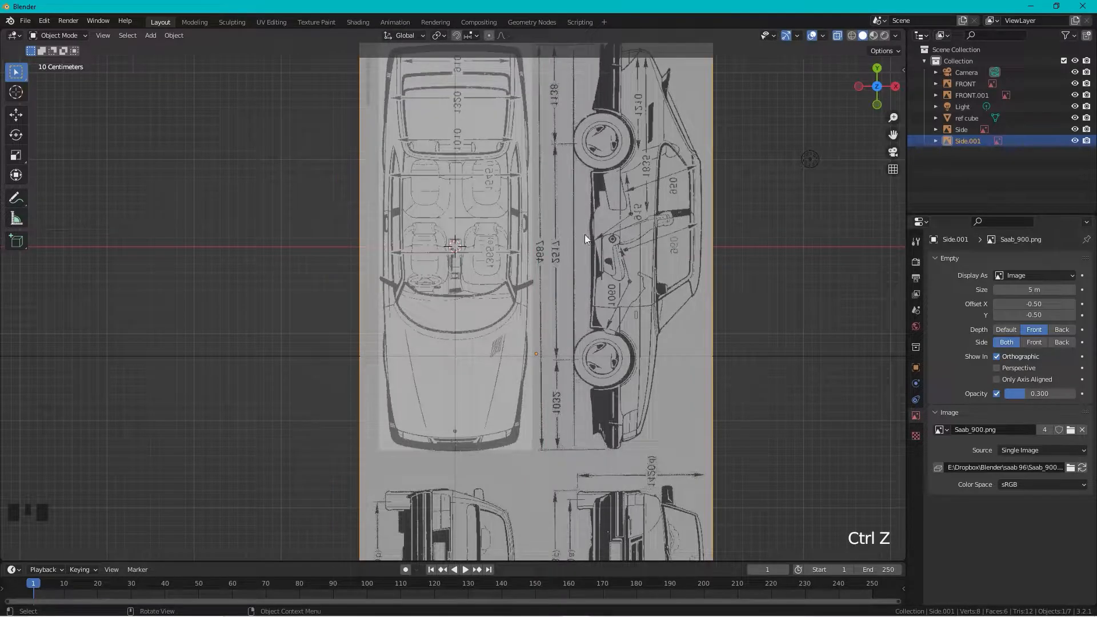
- Scale the top-view blueprint by 1.037 along global X and shift it about 0.033 m along X to recenter it on the cube
{"action": "key", "text": "s"}
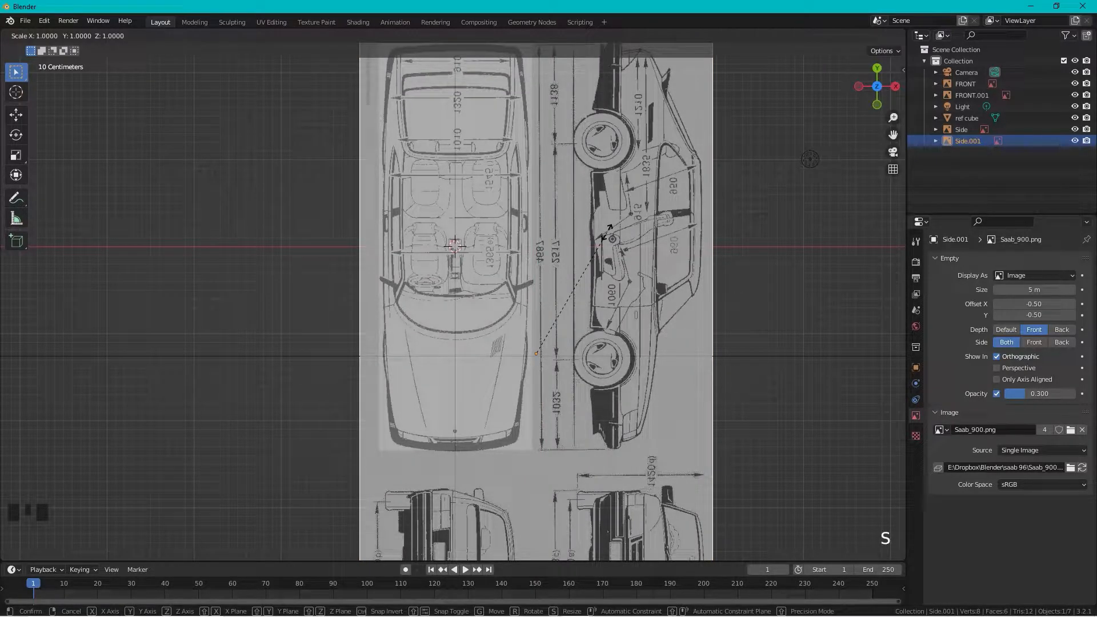
{"action": "key", "text": "x"}
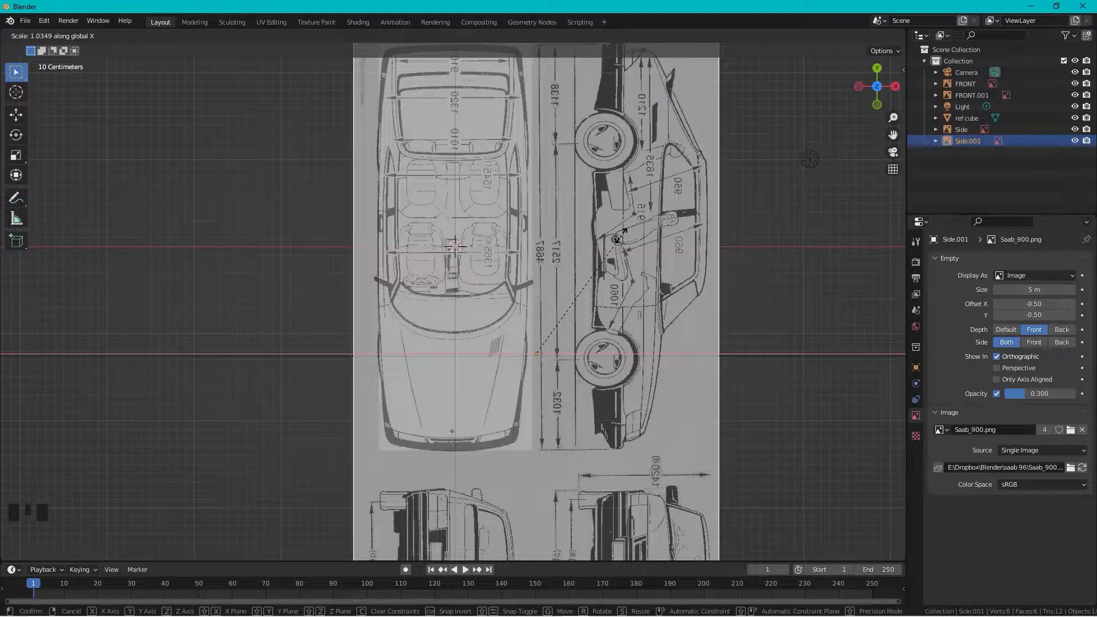
{"action": "left_click", "coordinate": [619, 239]}
{"action": "key", "text": "g"}
{"action": "key", "text": "x"}
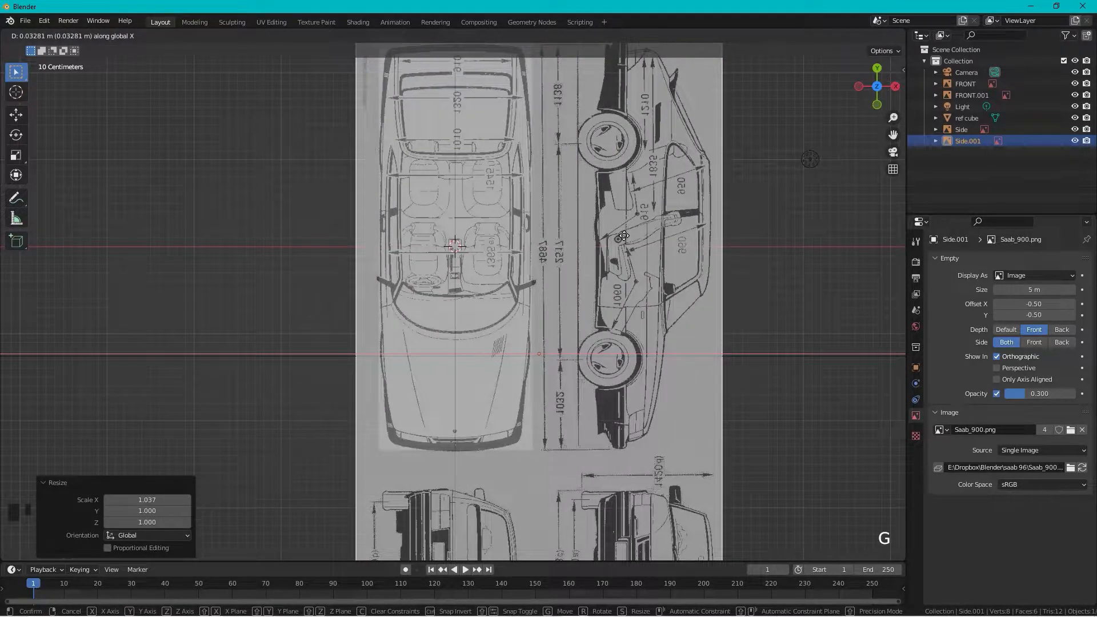
{"action": "left_click", "coordinate": [624, 236]}
{"action": "scroll", "coordinate": [623, 231], "scroll_direction": "down", "scroll_amount": 3}
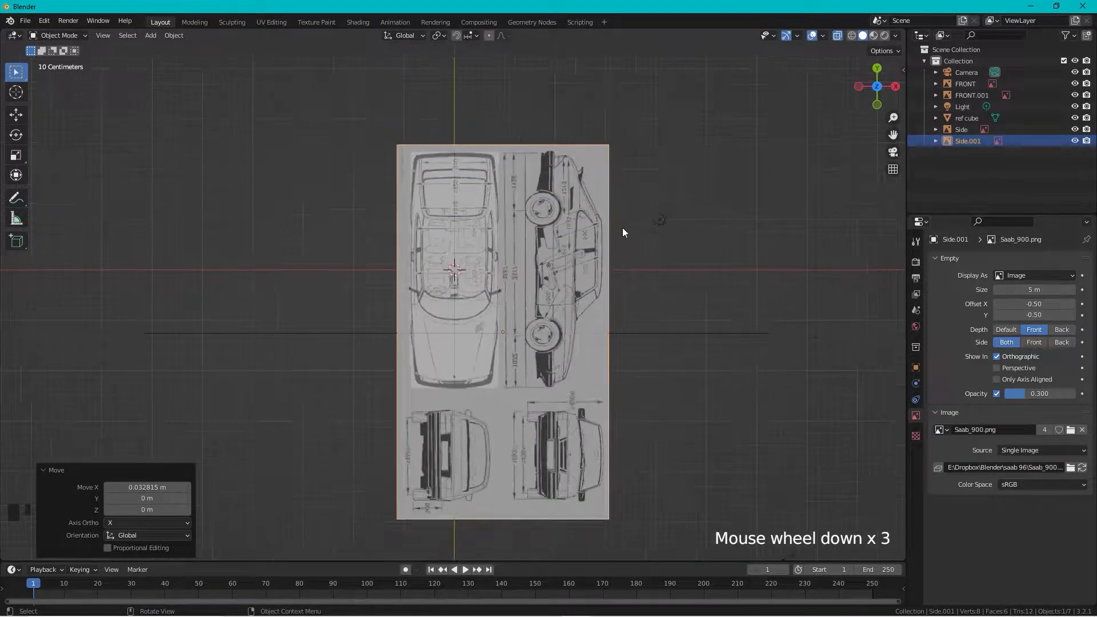
- Rename the top-view blueprint image Side.001 as top
{"action": "middle_click_drag", "start_coordinate": [623, 227], "coordinate": [622, 262]}
{"action": "scroll", "coordinate": [533, 243], "scroll_direction": "up", "scroll_amount": 1}
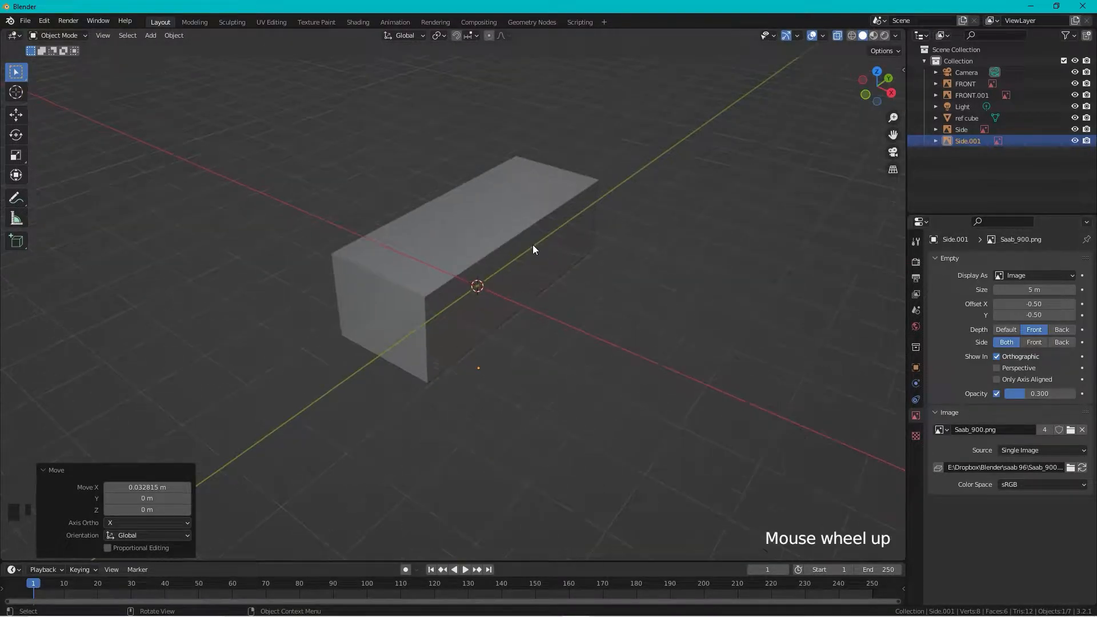
{"action": "left_click", "coordinate": [961, 127], "text": "ctrl"}
{"action": "left_click", "coordinate": [965, 97], "text": "ctrl"}
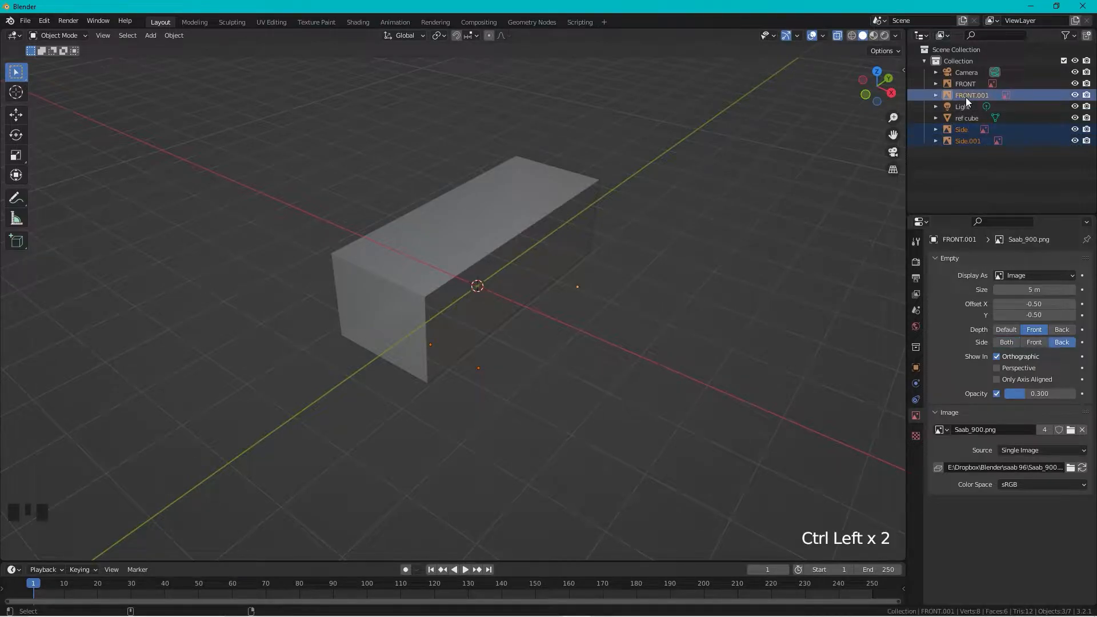
{"action": "left_click", "coordinate": [966, 97]}
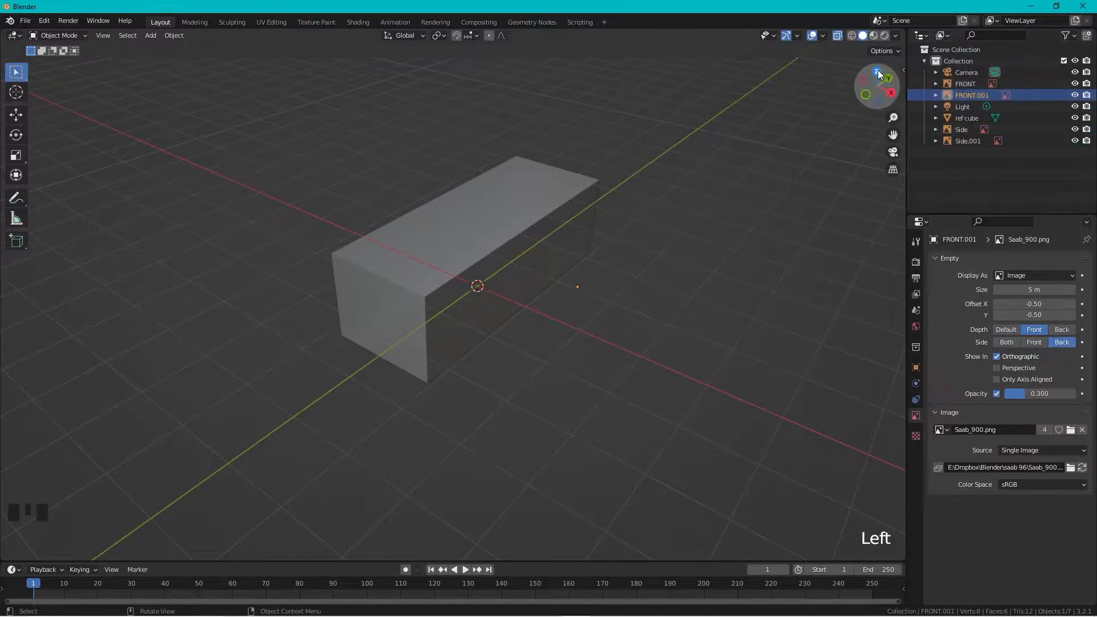
{"action": "left_click", "coordinate": [878, 71]}
{"action": "left_click", "coordinate": [598, 145]}
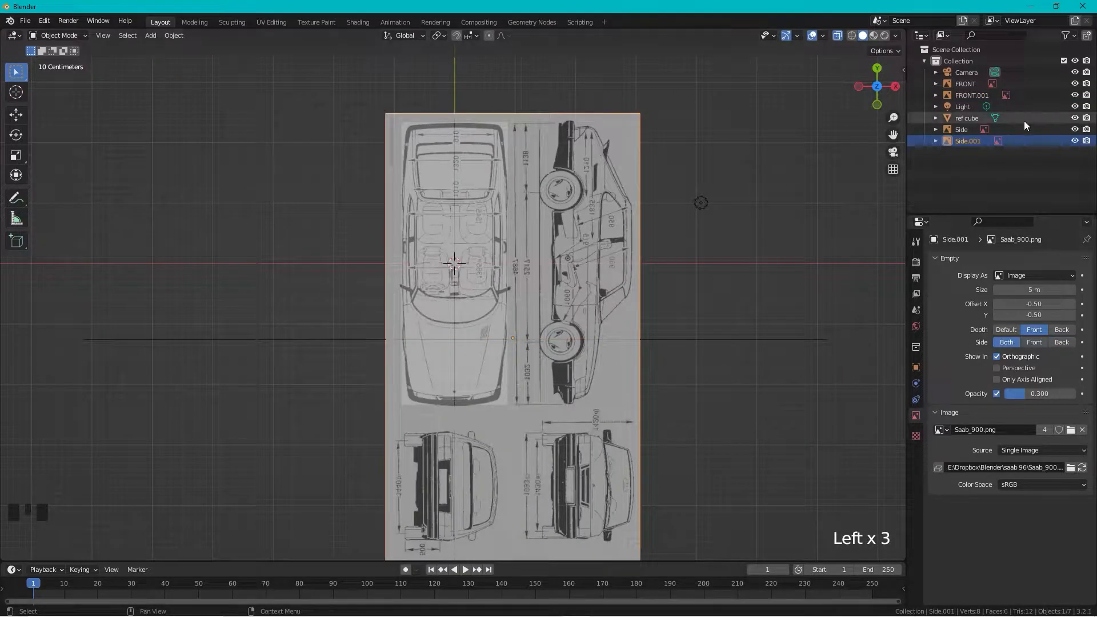
{"action": "double_click", "coordinate": [965, 143]}
{"action": "type", "text": "top"}
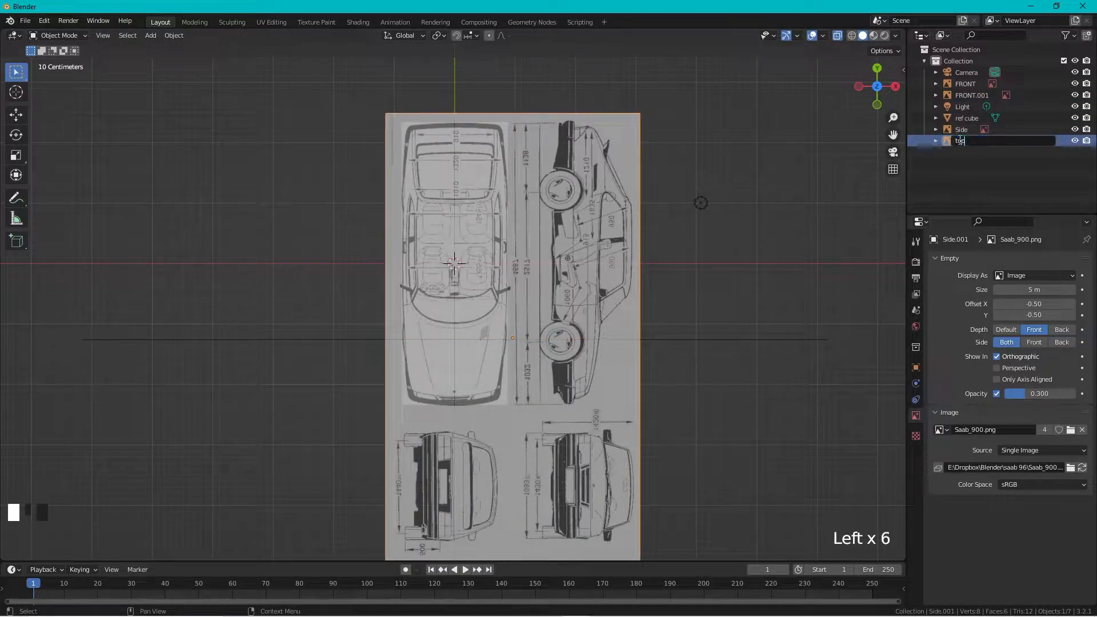
{"action": "key", "text": "Return"}
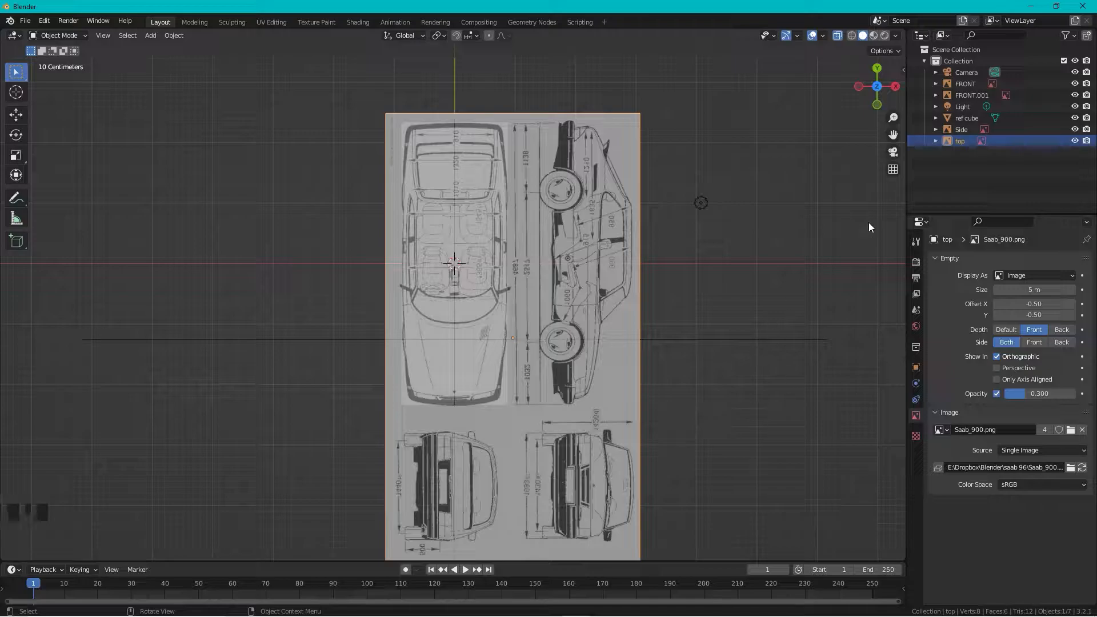
- Rename the rear-view blueprint image FRONT.001 as back
{"action": "left_click", "coordinate": [876, 105]}
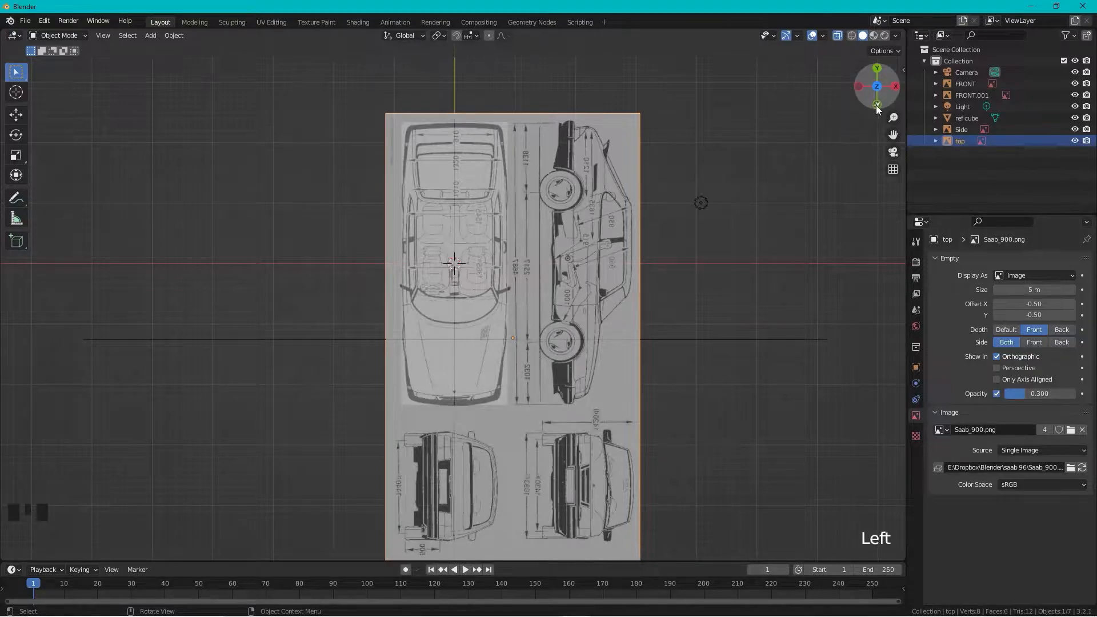
{"action": "left_click", "coordinate": [513, 239]}
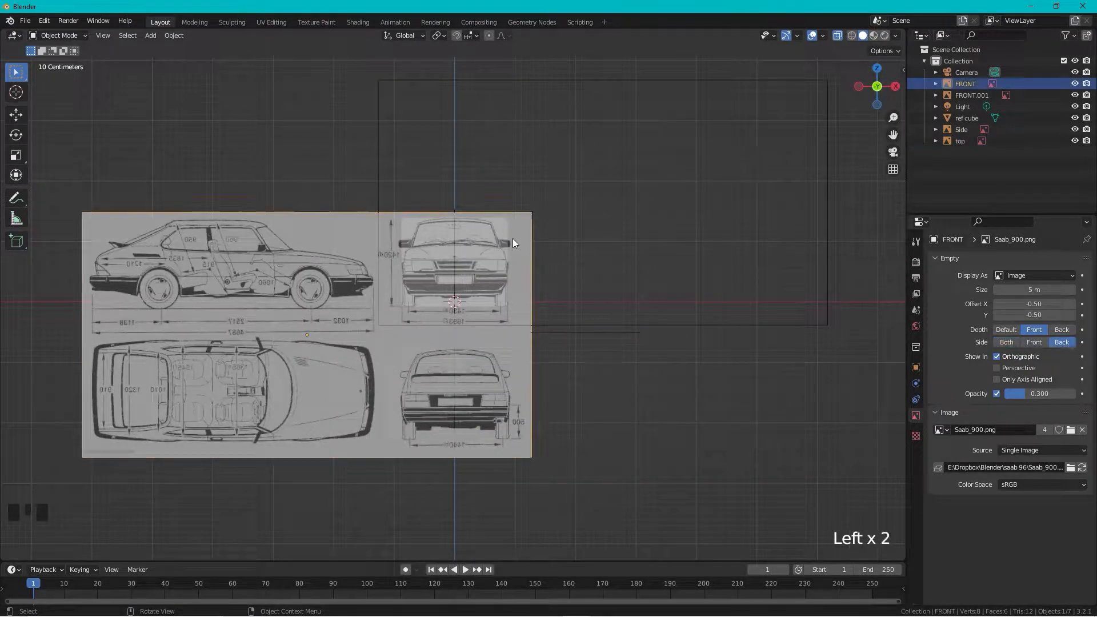
{"action": "left_click", "coordinate": [878, 87]}
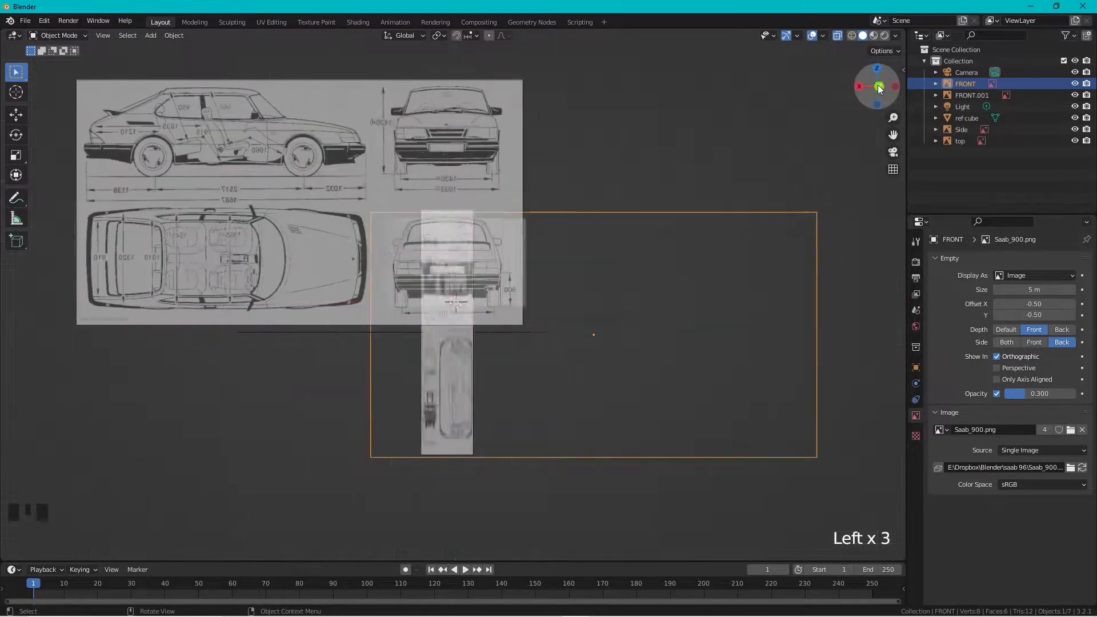
{"action": "left_click", "coordinate": [974, 95]}
{"action": "left_click", "coordinate": [977, 96]}
{"action": "double_click", "coordinate": [974, 96]}
{"action": "type", "text": "back"}
{"action": "key", "text": "Return"}
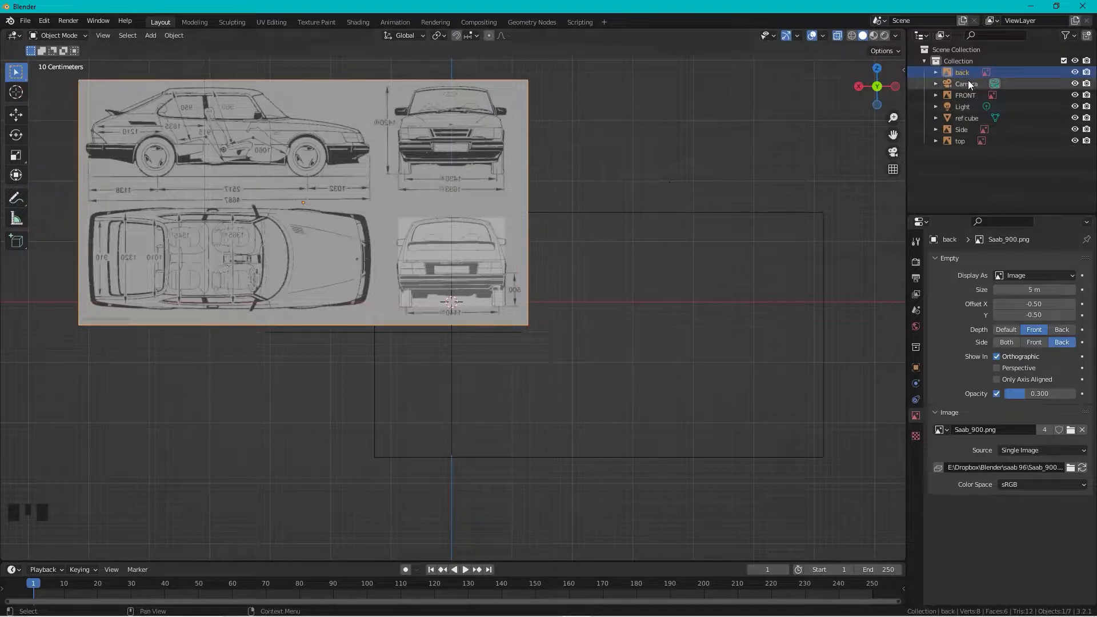
- Move the back, FRONT, Side and top images and the ref cube into a new collection named ref
{"action": "left_click", "coordinate": [965, 95], "text": "ctrl"}
{"action": "left_click", "coordinate": [963, 118], "text": "ctrl"}
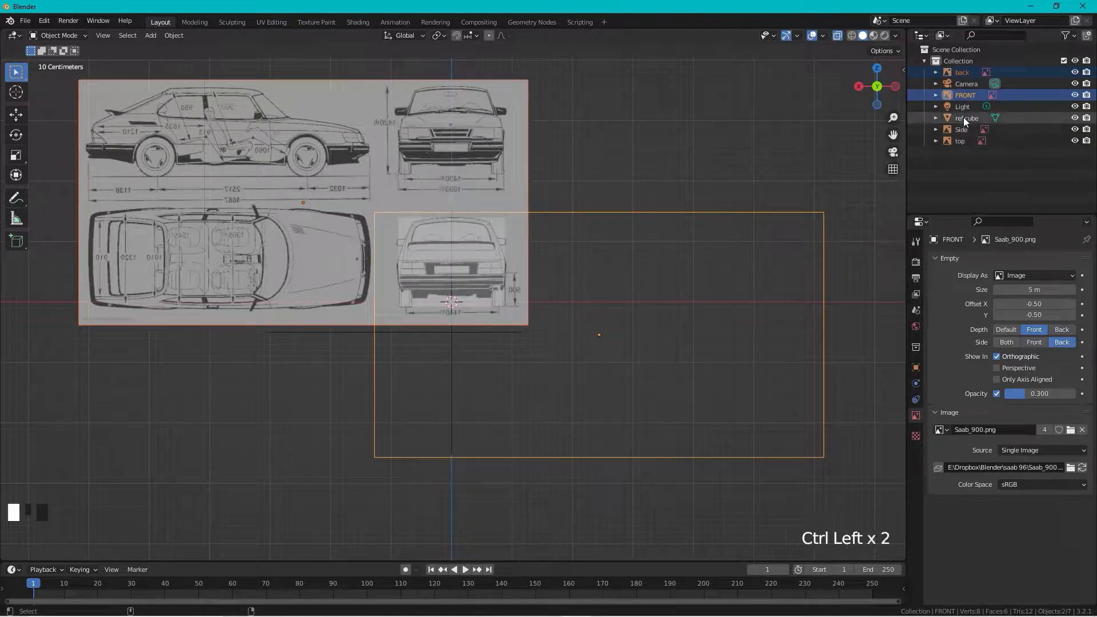
{"action": "left_click", "coordinate": [964, 129], "text": "ctrl"}
{"action": "left_click", "coordinate": [961, 141], "text": "ctrl"}
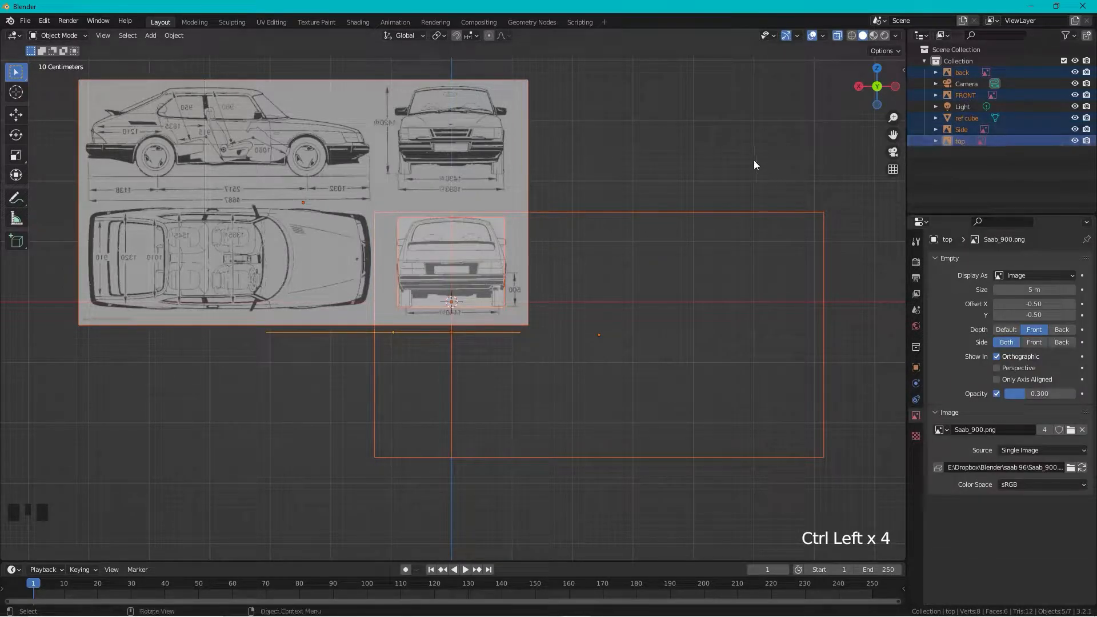
{"action": "key", "text": "m"}
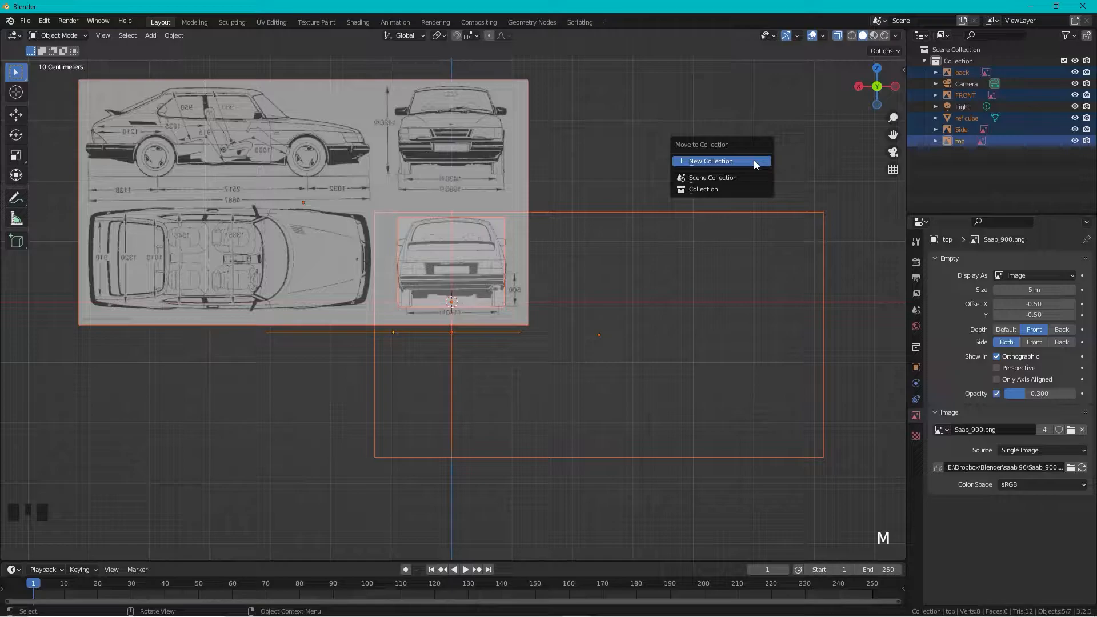
{"action": "left_click", "coordinate": [754, 163]}
{"action": "type", "text": "ref"}
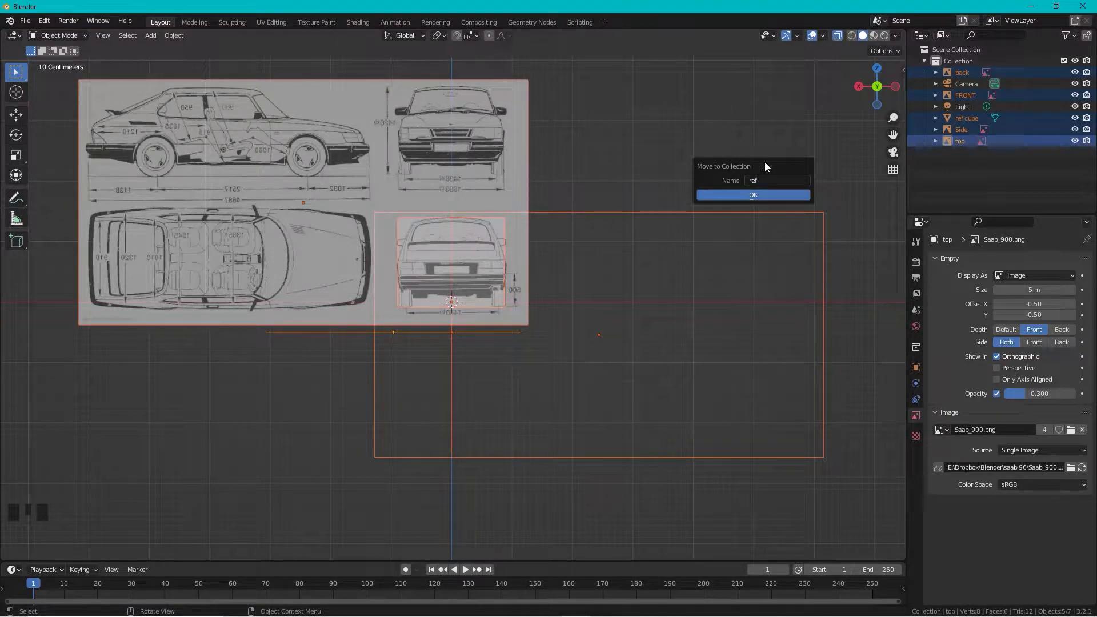
{"action": "left_click", "coordinate": [741, 189]}
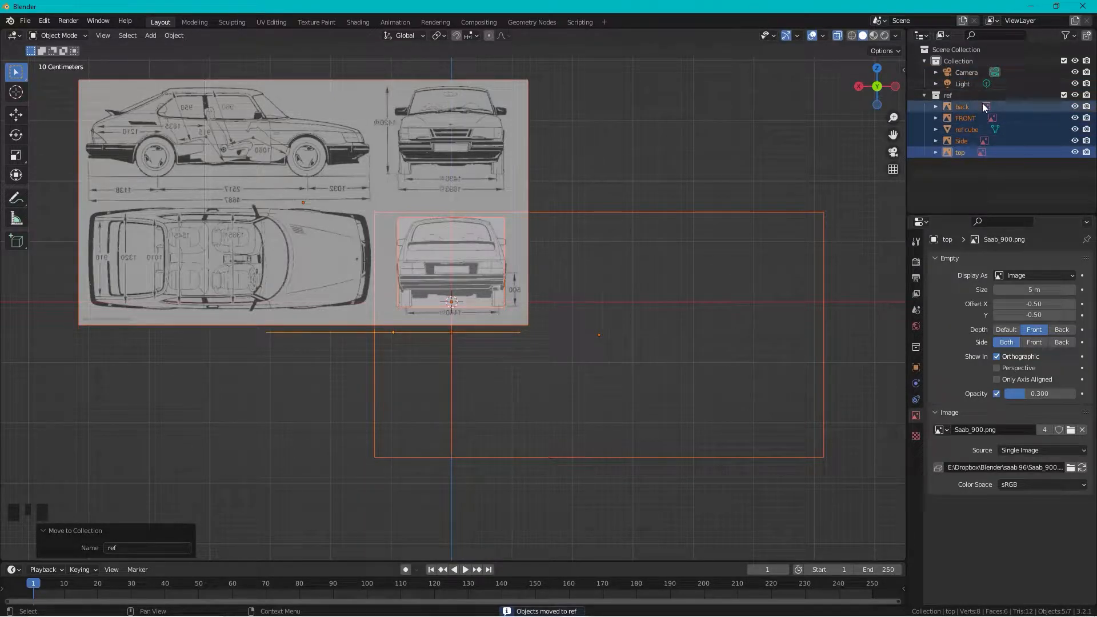
- Show the selectability toggles in the outliner and make the ref collection unselectable
{"action": "left_click", "coordinate": [1073, 36]}
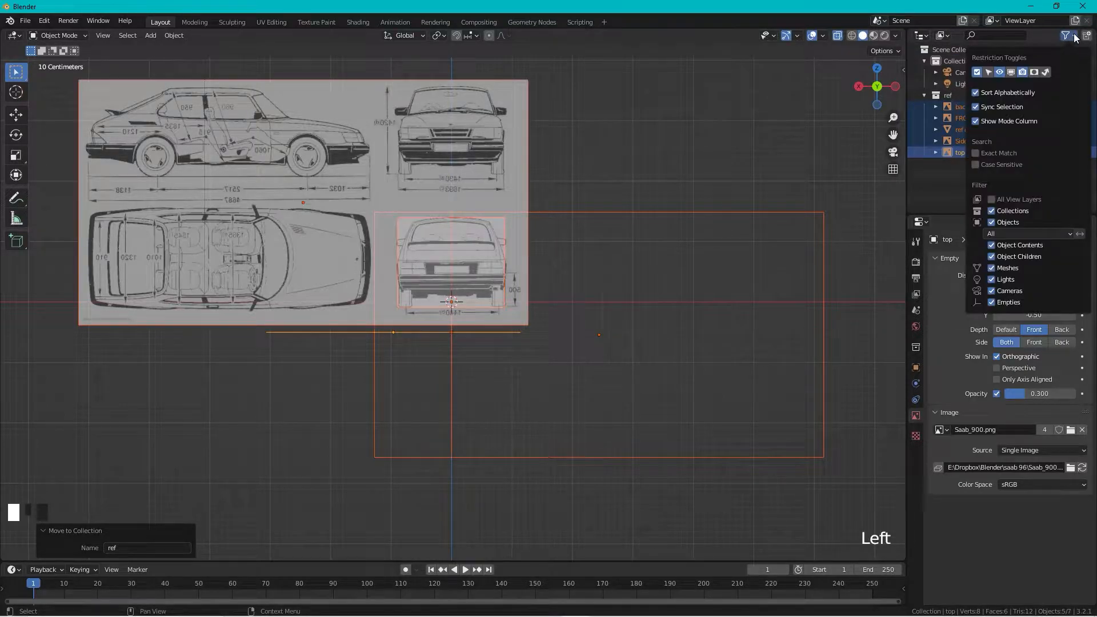
{"action": "left_click", "coordinate": [989, 73]}
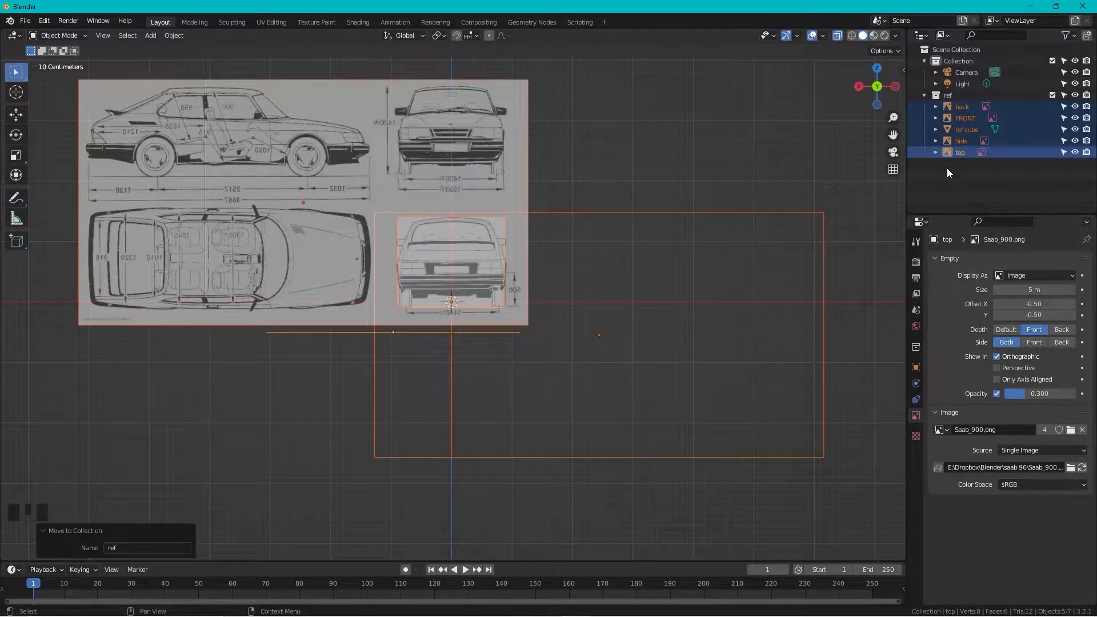
{"action": "left_click", "coordinate": [1065, 93]}
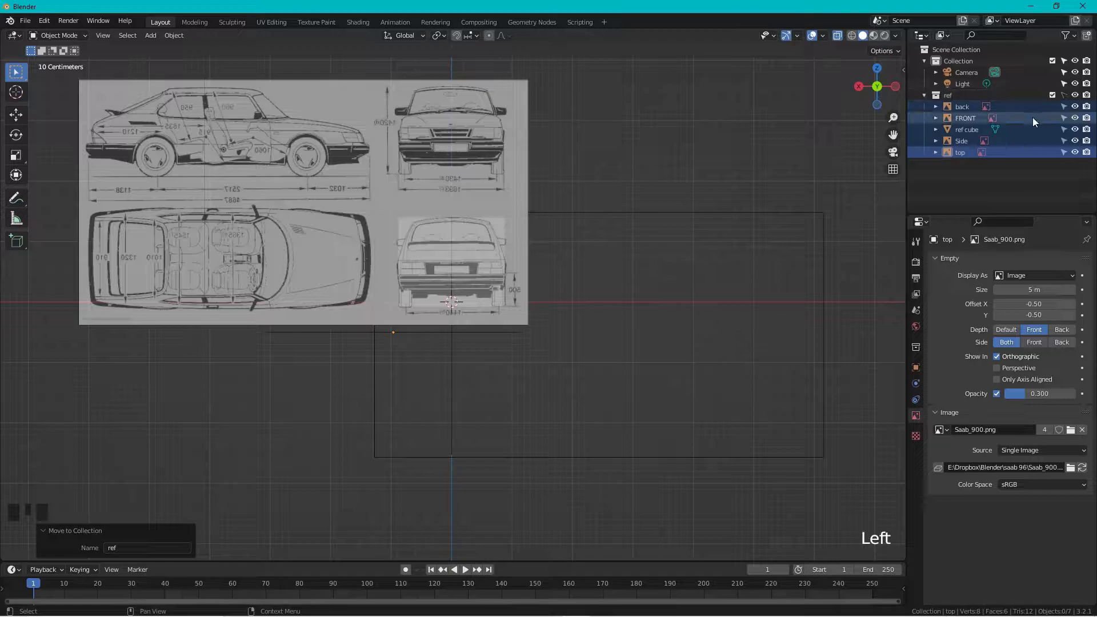
- Check in the viewport whether the blueprint images can still be selected
{"action": "left_click", "coordinate": [824, 146]}
{"action": "scroll", "coordinate": [817, 128], "scroll_direction": "down", "scroll_amount": 1}
{"action": "scroll", "coordinate": [817, 132], "scroll_direction": "down", "scroll_amount": 1}
{"action": "left_click", "coordinate": [434, 201]}
{"action": "left_click", "coordinate": [468, 180]}
{"action": "left_click", "coordinate": [444, 200]}
{"action": "scroll", "coordinate": [484, 189], "scroll_direction": "up", "scroll_amount": 4}
{"action": "scroll", "coordinate": [484, 188], "scroll_direction": "down", "scroll_amount": 4}
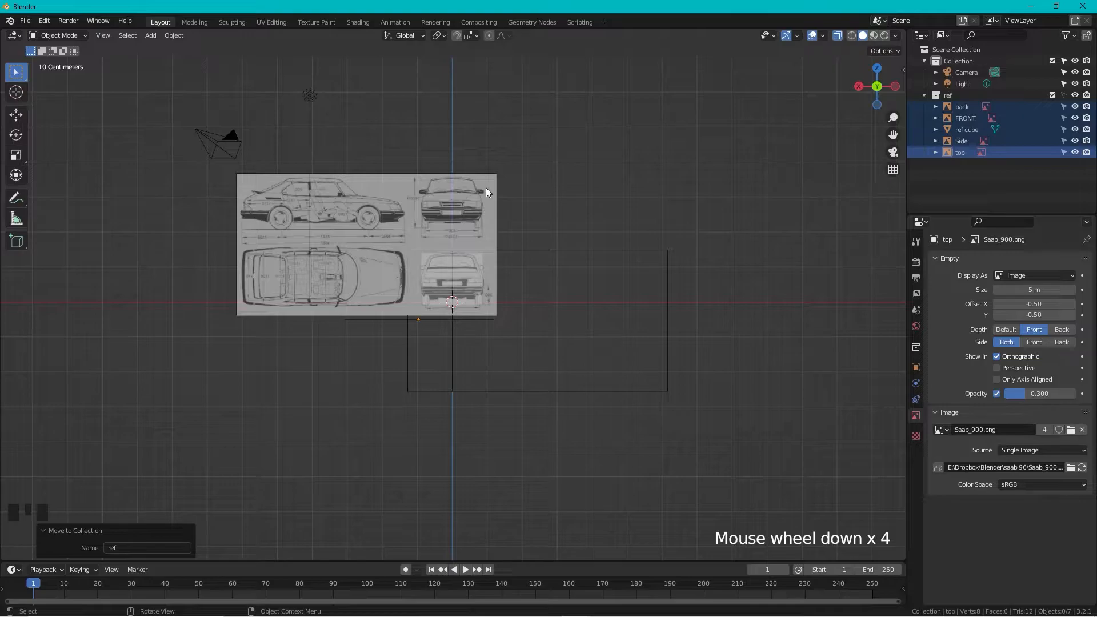
- Add a mesh circle with 10 vertices, rotated 90° about Y so that it faces the side view
{"action": "left_click", "coordinate": [861, 86]}
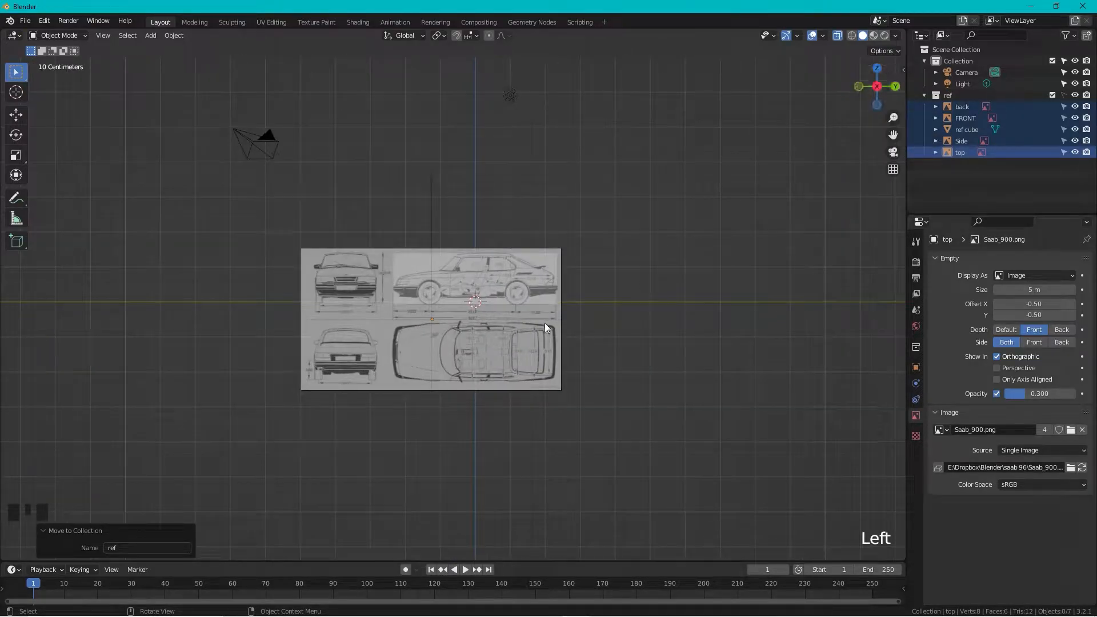
{"action": "middle_click_drag", "start_coordinate": [539, 315], "coordinate": [503, 284], "text": "shift"}
{"action": "scroll", "coordinate": [609, 259], "scroll_direction": "up", "scroll_amount": 5}
{"action": "scroll", "coordinate": [434, 282], "scroll_direction": "up", "scroll_amount": 4}
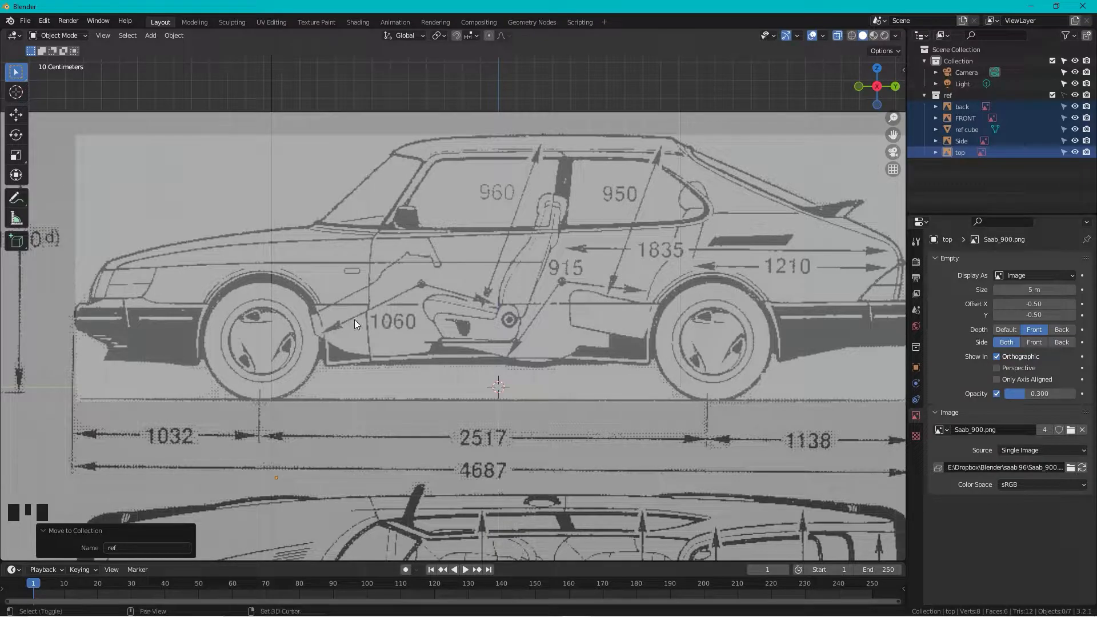
{"action": "key", "text": "shift+a"}
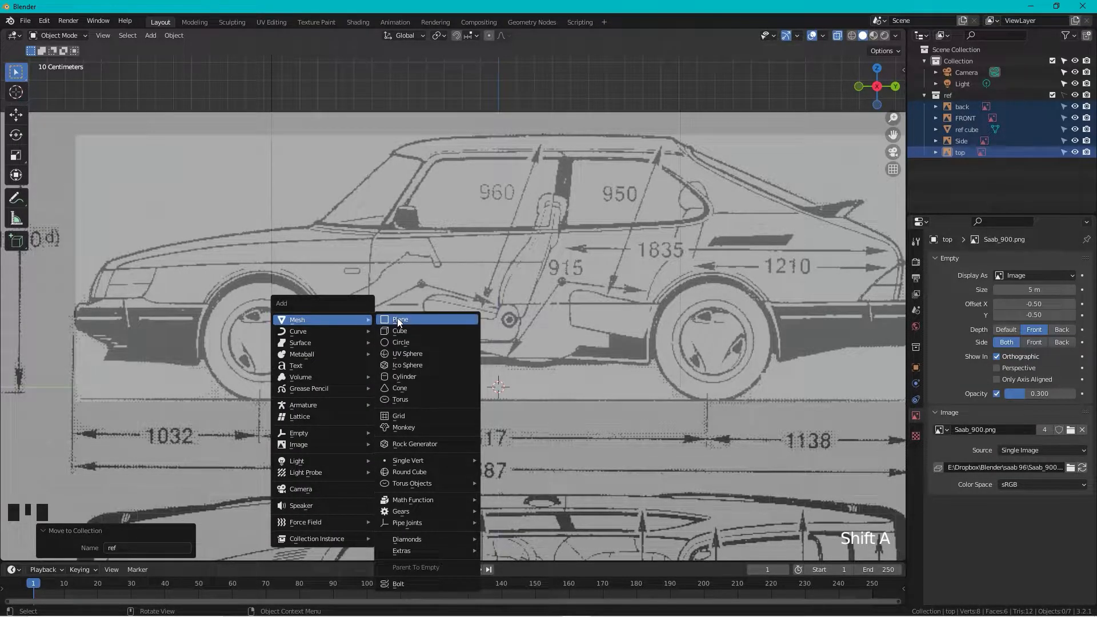
{"action": "left_click", "coordinate": [412, 341]}
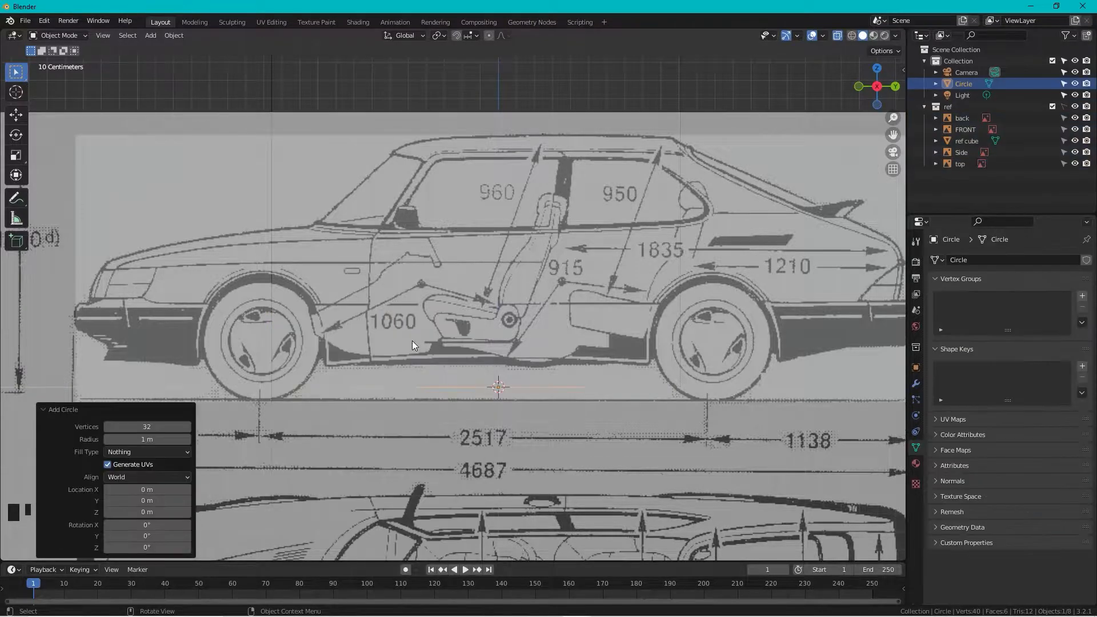
{"action": "left_click", "coordinate": [160, 427]}
{"action": "type", "text": "10"}
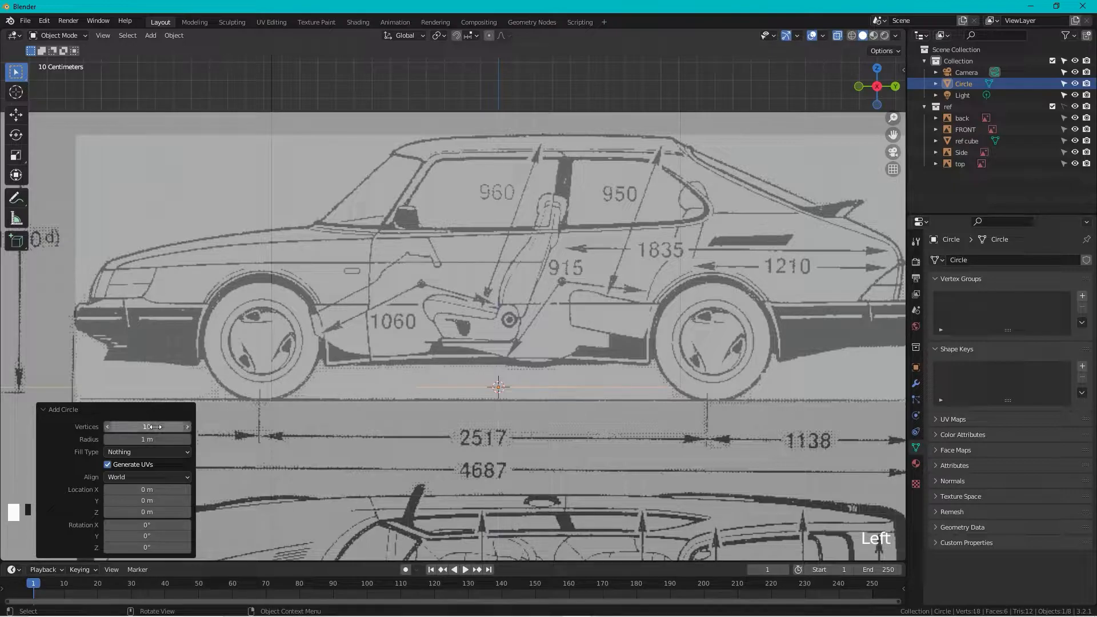
{"action": "key", "text": "Return"}
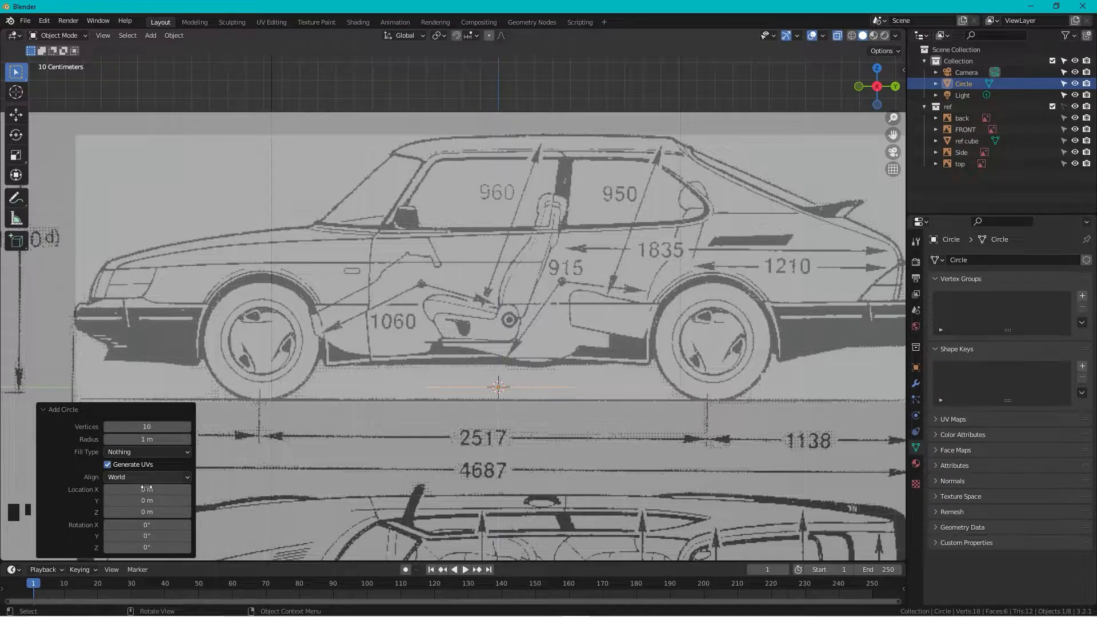
{"action": "left_click", "coordinate": [141, 537]}
{"action": "type", "text": "90"}
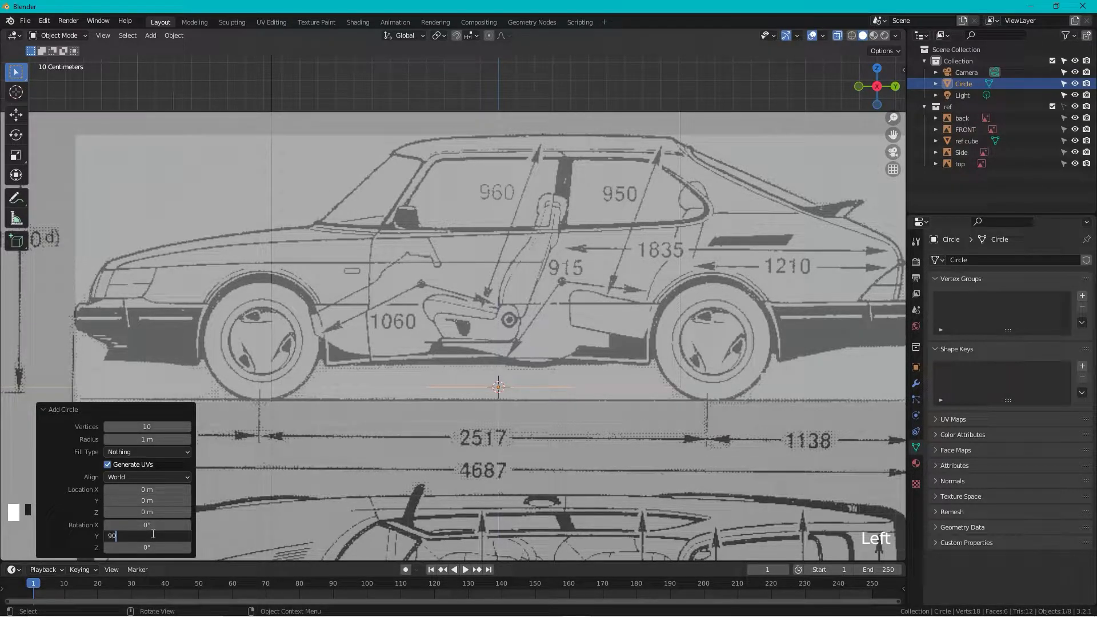
{"action": "key", "text": "Return"}
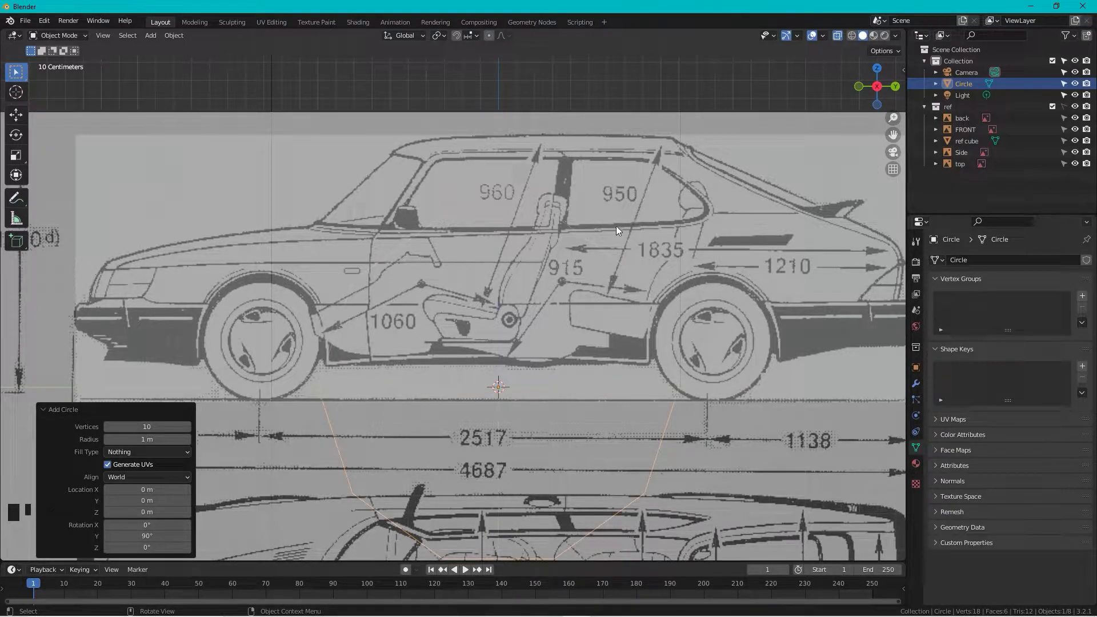
- Scale the circle to about 0.357 and move it over the front wheel arch, at about Y -1.31 m and Z 0.29 m
{"action": "key", "text": "s"}
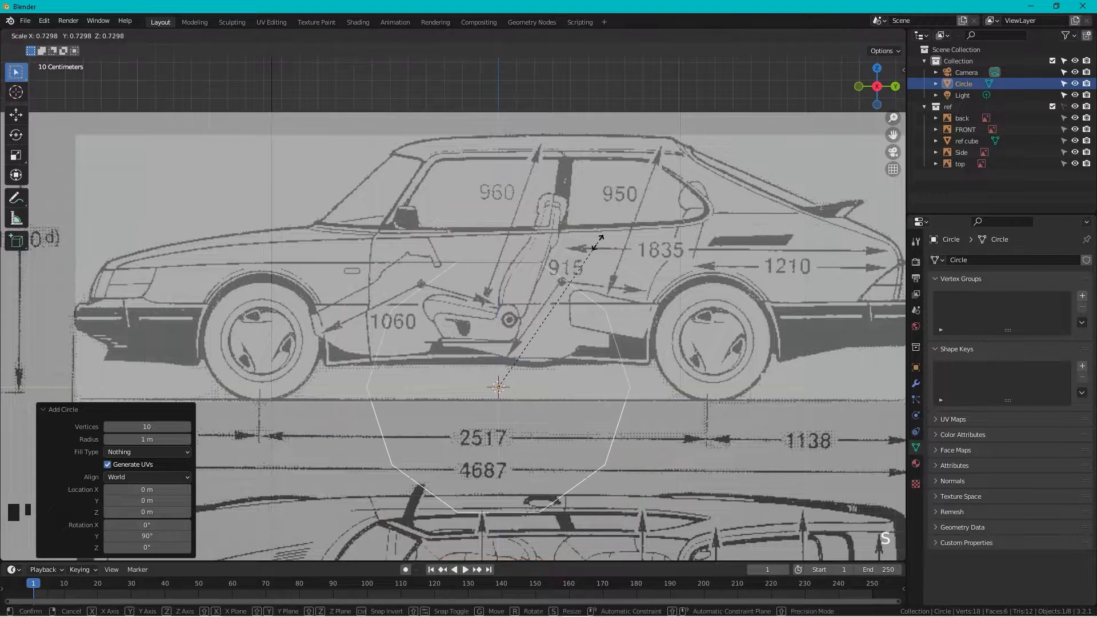
{"action": "left_click", "coordinate": [568, 258]}
{"action": "key", "text": "g"}
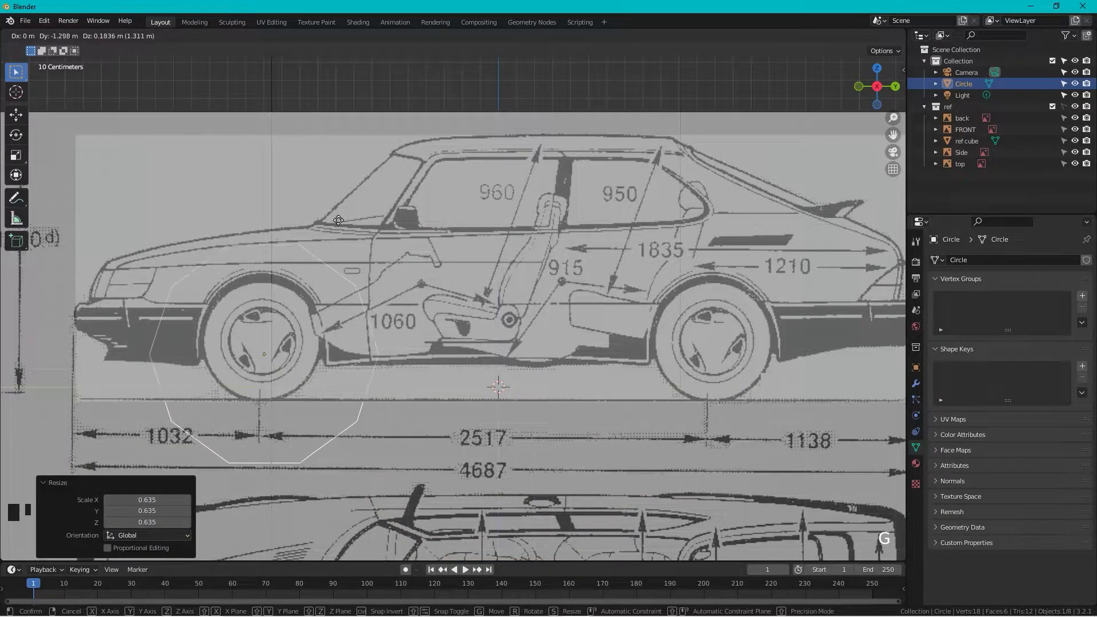
{"action": "left_click", "coordinate": [343, 218]}
{"action": "key", "text": "s"}
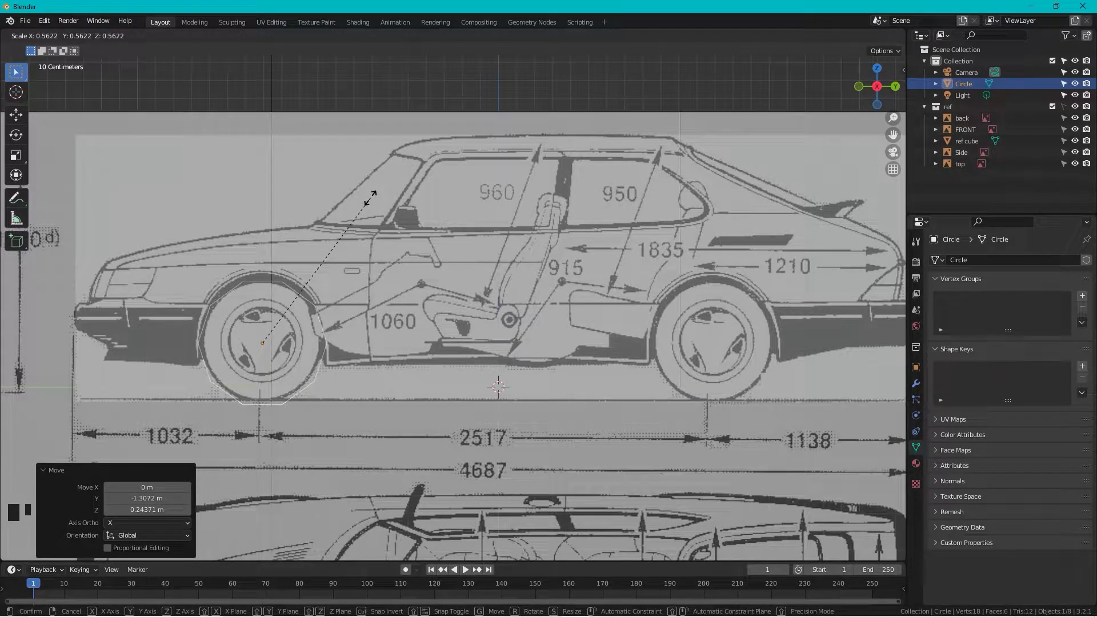
{"action": "left_click", "coordinate": [370, 197]}
{"action": "key", "text": "g"}
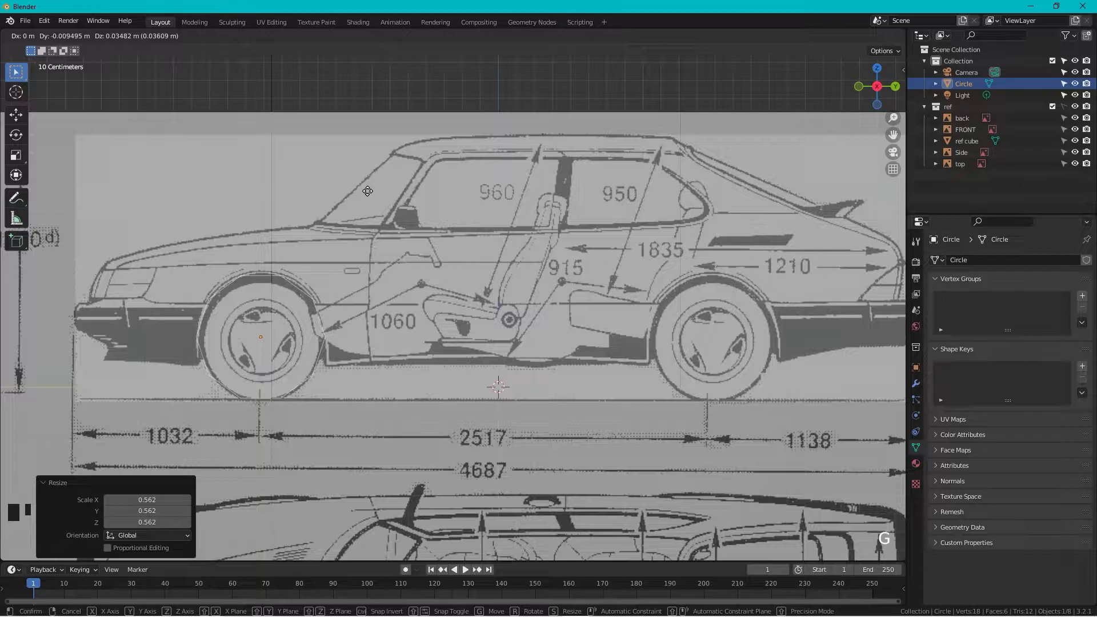
{"action": "left_click", "coordinate": [367, 190]}
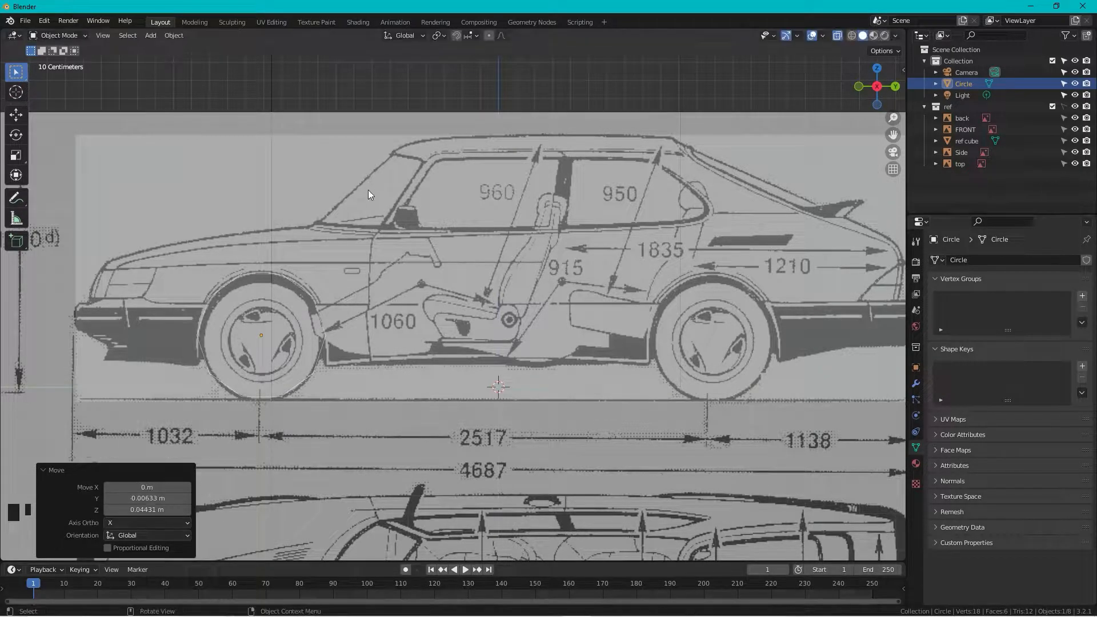
- Delete the circle's four lower vertices so only the part around the front wheel arch remains
{"action": "key", "text": "Tab"}
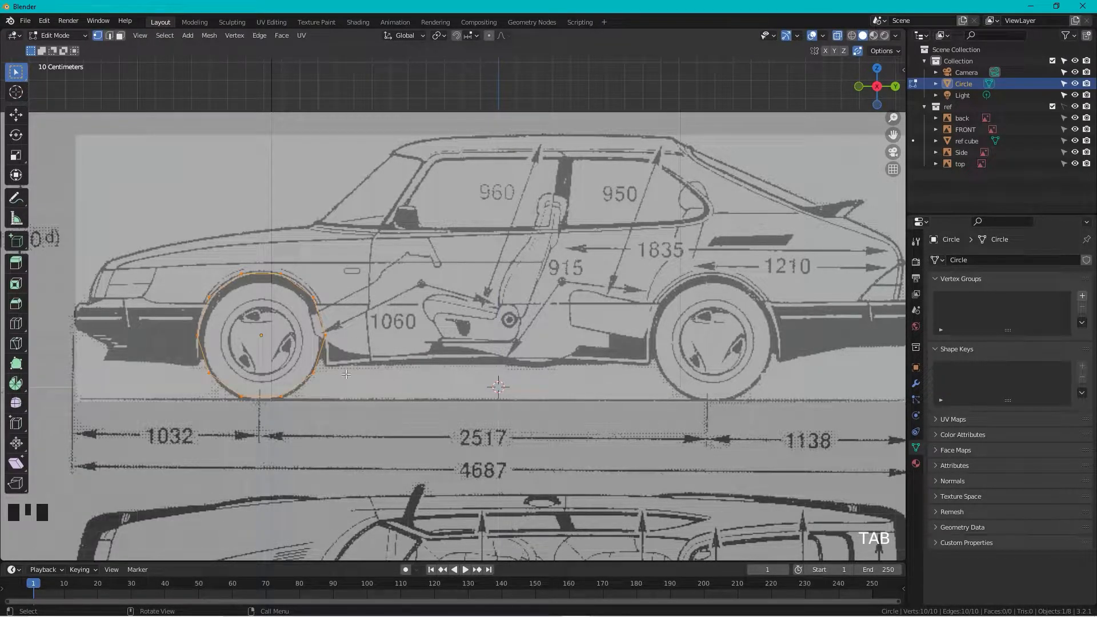
{"action": "left_click_drag", "start_coordinate": [345, 362], "coordinate": [164, 425]}
{"action": "key", "text": "x"}
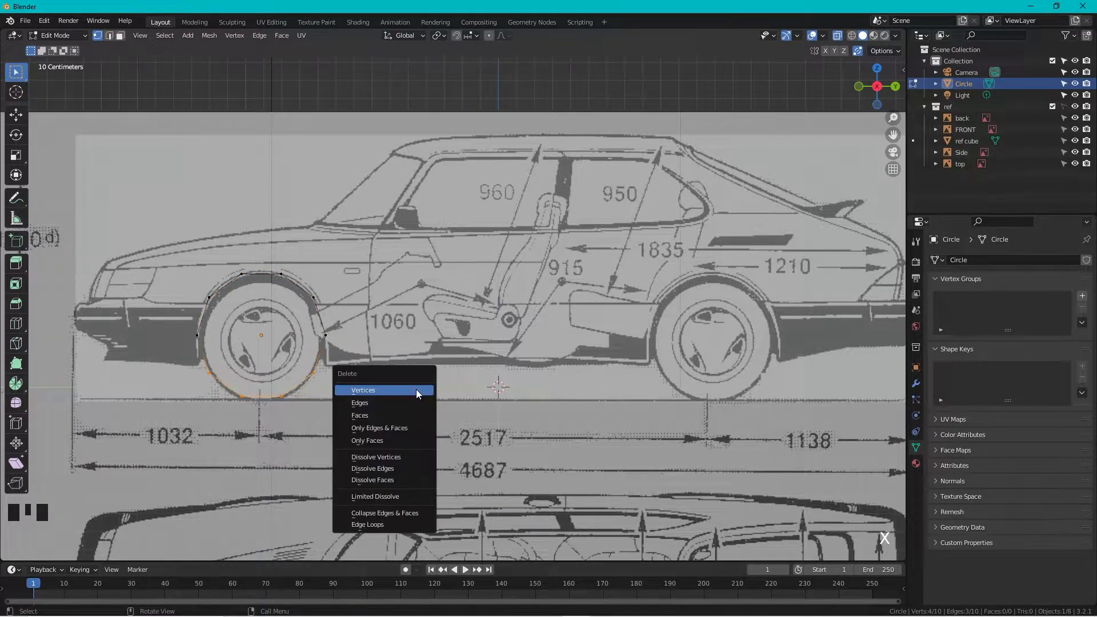
{"action": "left_click", "coordinate": [415, 391]}
- Extrude the arch's two end vertices about 0.165 m straight down to the sill line
{"action": "left_click_drag", "start_coordinate": [344, 325], "coordinate": [162, 363]}
{"action": "key", "text": "e"}
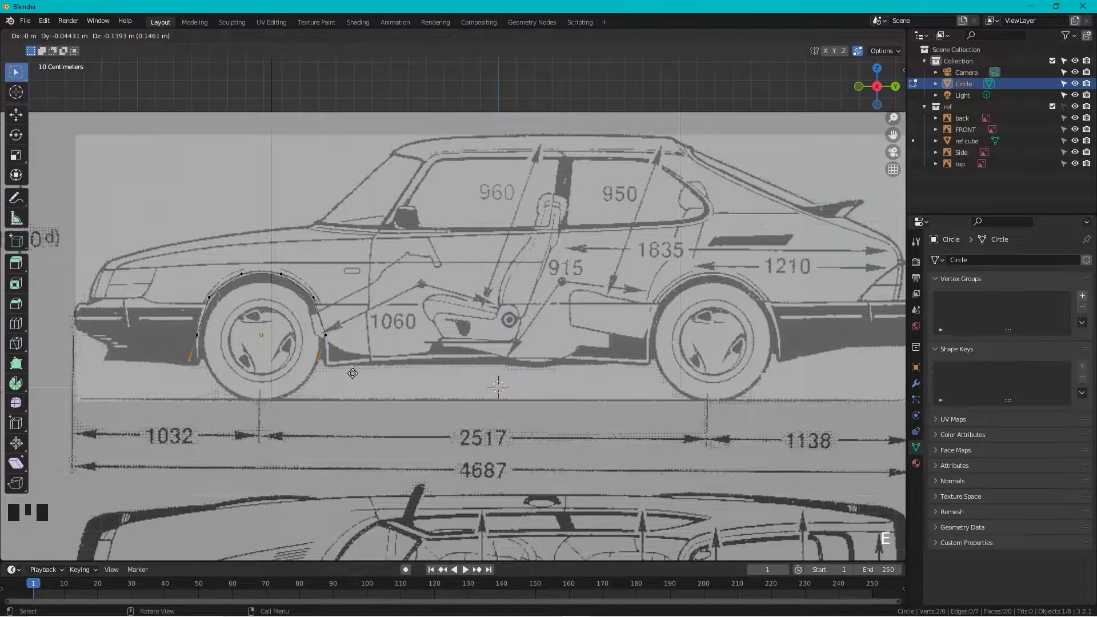
{"action": "left_click", "coordinate": [360, 378]}
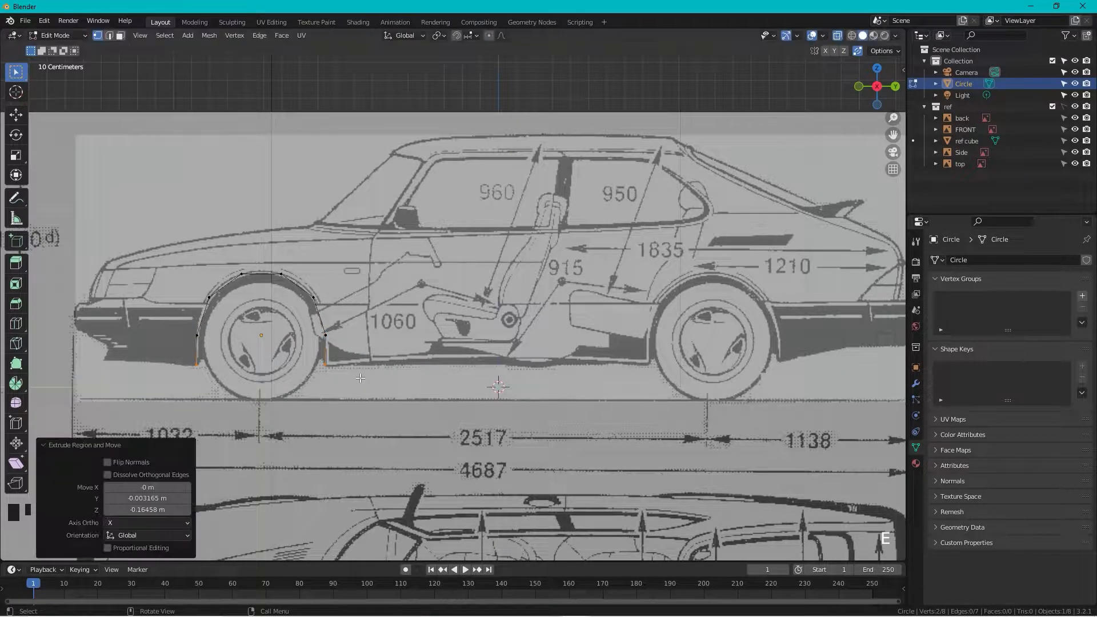
{"action": "left_click", "coordinate": [351, 299]}
- Leave mesh editing and show the wheel arch object's transform values in the sidebar
{"action": "key", "text": "Tab"}
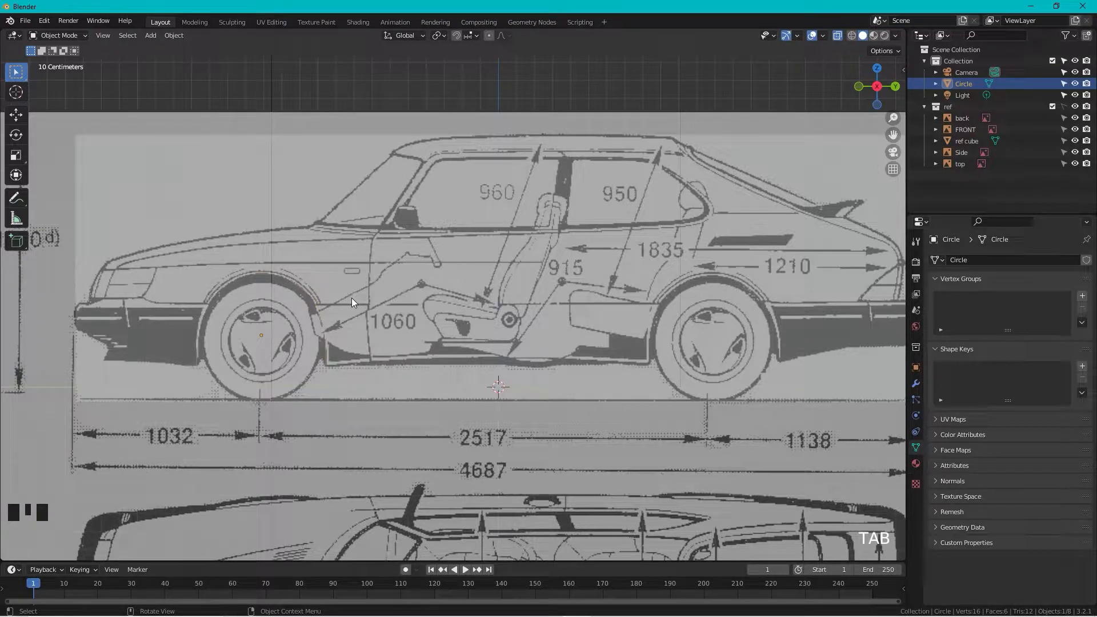
{"action": "key", "text": "n"}
{"action": "key", "text": "n"}
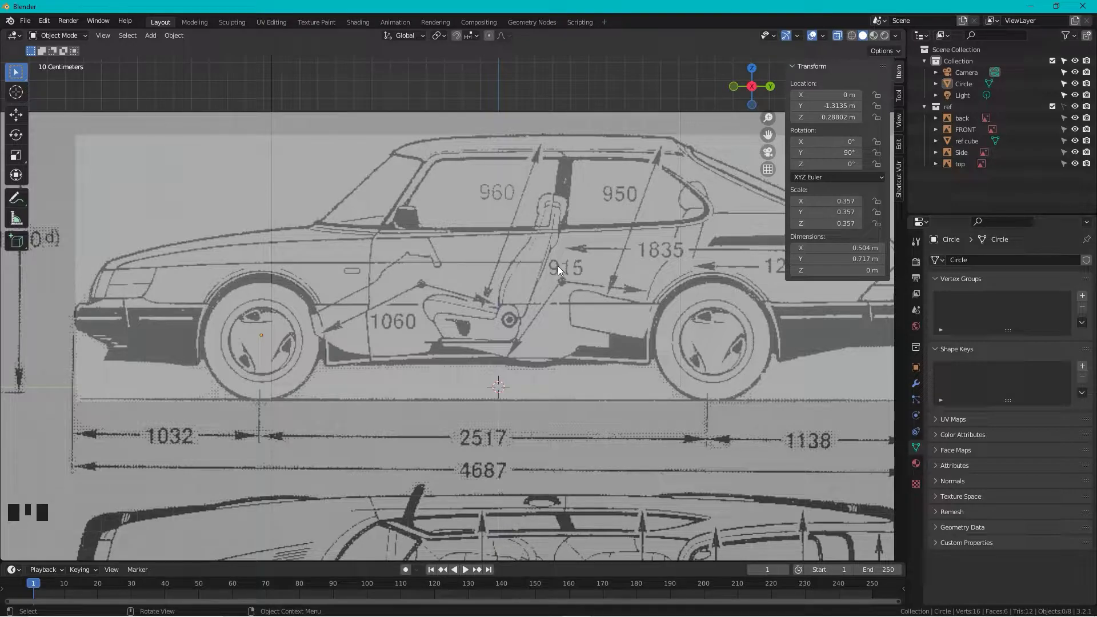
{"action": "key", "text": "ctrl+a"}
{"action": "left_click", "coordinate": [265, 272]}
- Try duplicating the whole front arch profile about 2.5 m along Y onto the rear wheel arch
{"action": "key", "text": "Tab"}
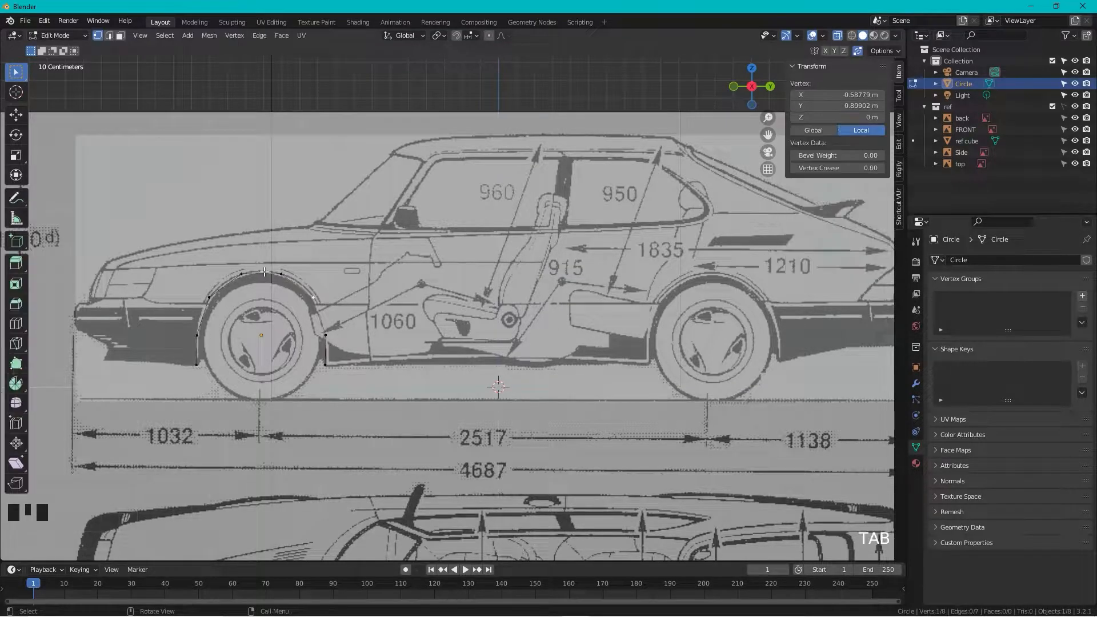
{"action": "left_click_drag", "start_coordinate": [372, 254], "coordinate": [192, 396]}
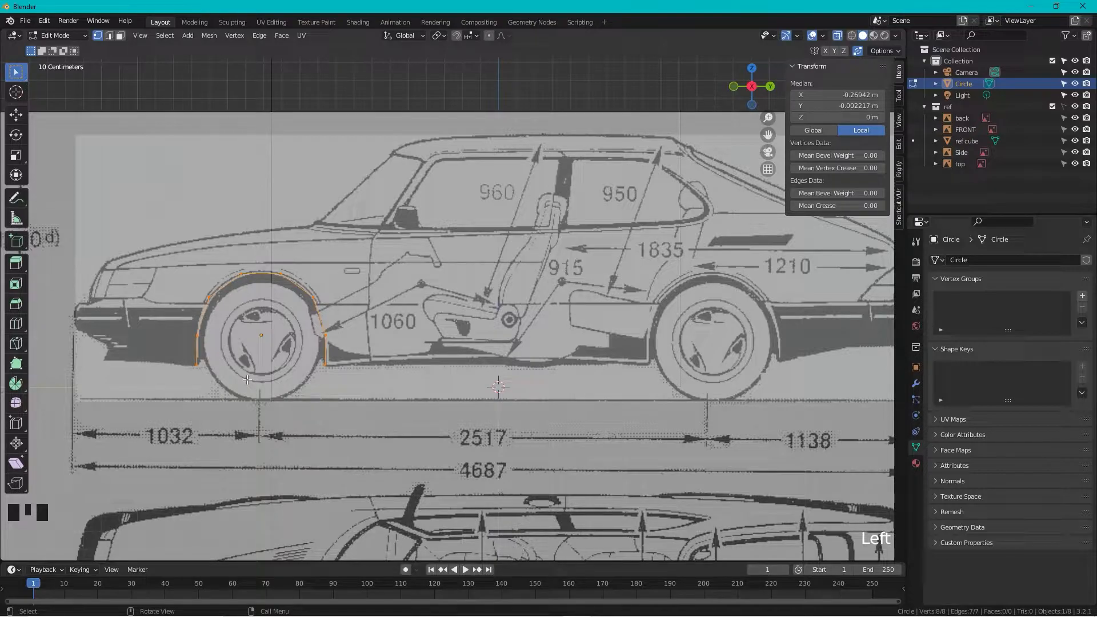
{"action": "key", "text": "shift+d"}
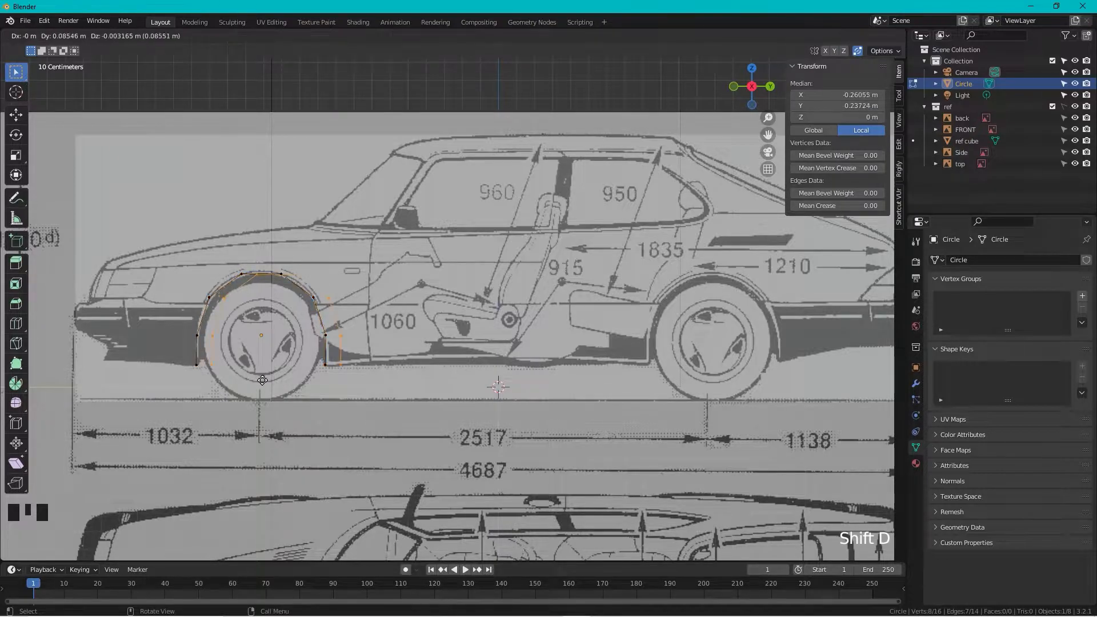
{"action": "key", "text": "y"}
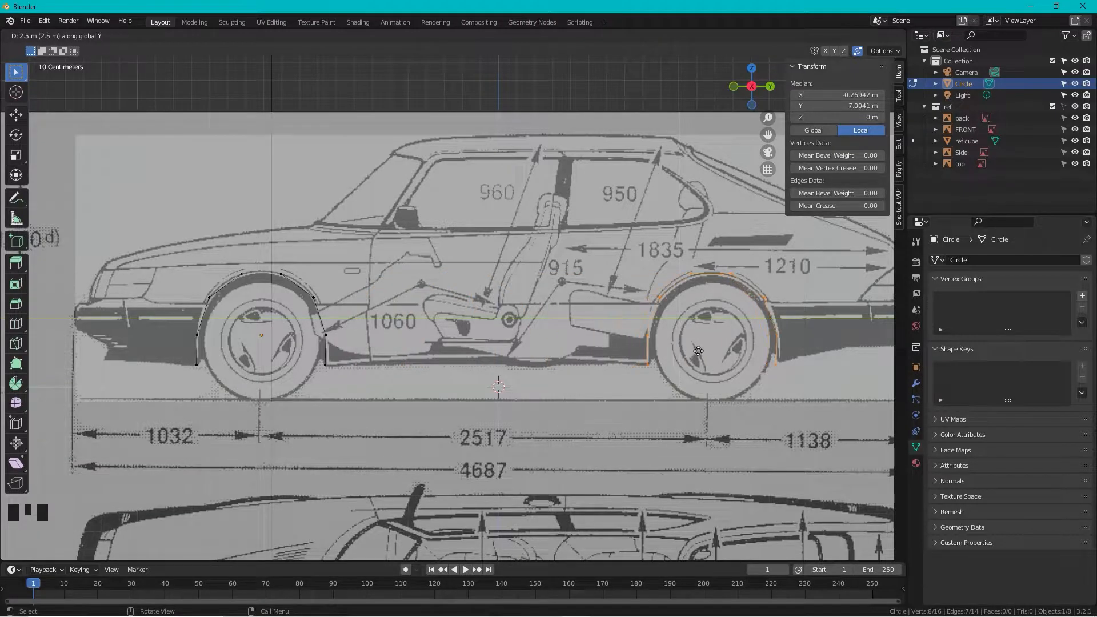
{"action": "left_click", "coordinate": [699, 350]}
- Undo the duplication of the arch profile at the rear wheel
{"action": "middle_click_drag", "start_coordinate": [389, 300], "coordinate": [413, 300], "text": "shift"}
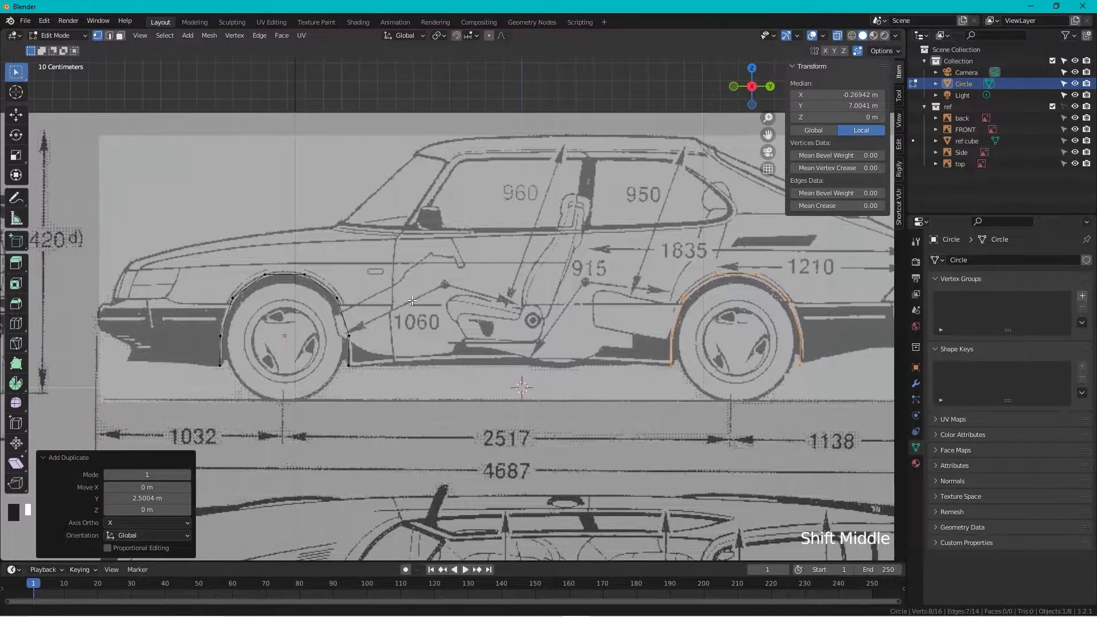
{"action": "left_click_drag", "start_coordinate": [408, 246], "coordinate": [177, 410]}
{"action": "key", "text": "ctrl+z"}
{"action": "key", "text": "ctrl+z"}
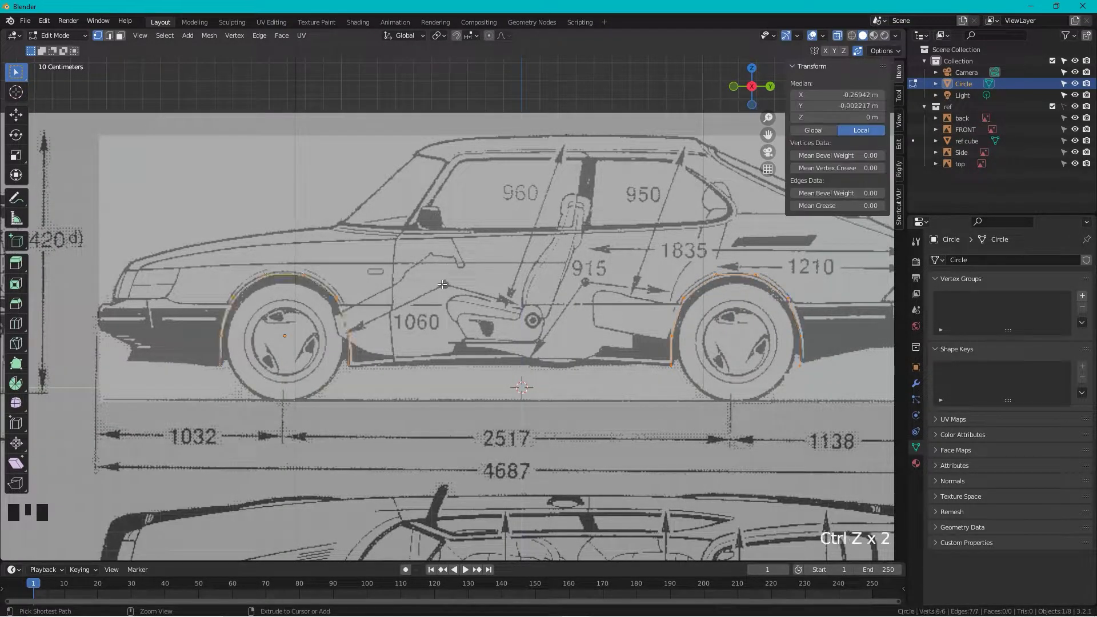
- Extrude the whole front arch profile and scale the new edges outward to about 1.126 to form a rim
{"action": "left_click", "coordinate": [414, 282]}
{"action": "left_click_drag", "start_coordinate": [377, 262], "coordinate": [185, 413]}
{"action": "middle_click_drag", "start_coordinate": [225, 311], "coordinate": [281, 305], "text": "shift"}
{"action": "scroll", "coordinate": [282, 306], "scroll_direction": "up", "scroll_amount": 2}
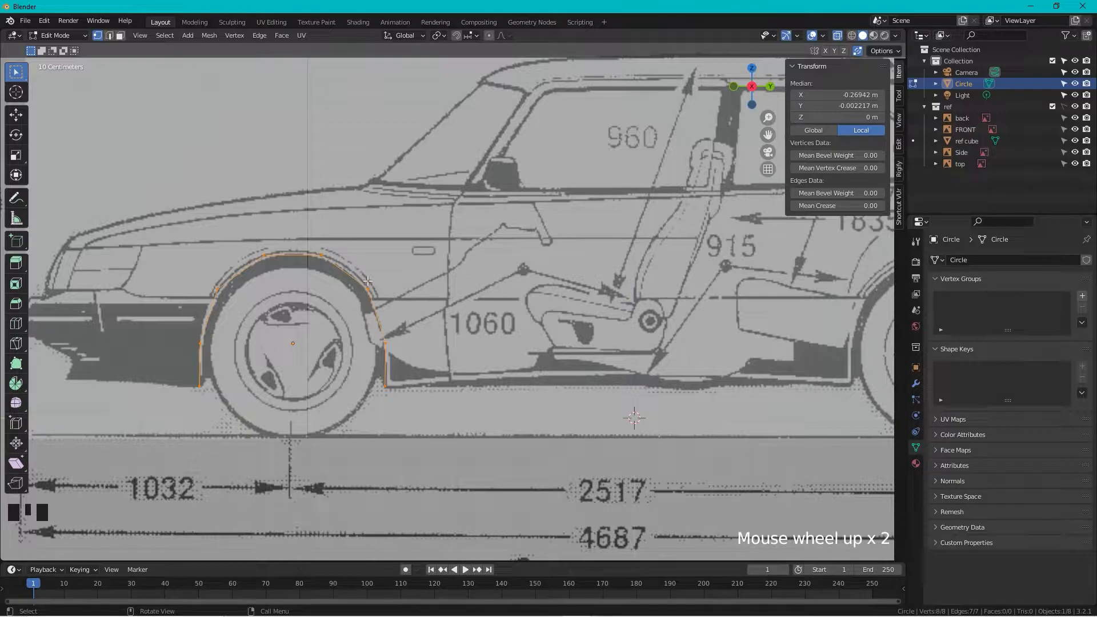
{"action": "key", "text": "e"}
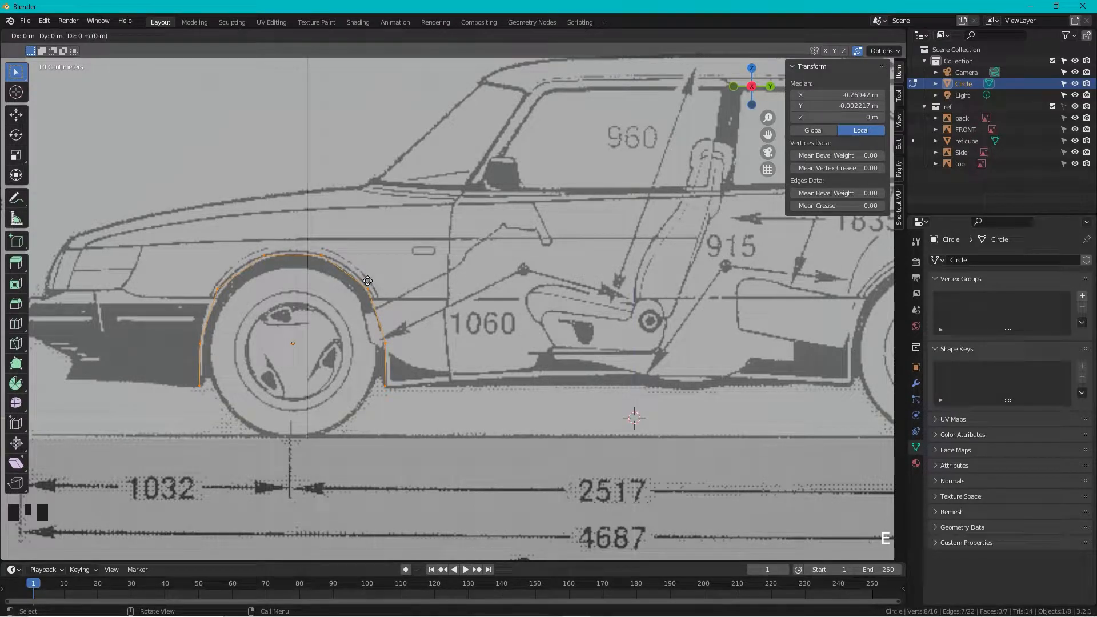
{"action": "key", "text": "s"}
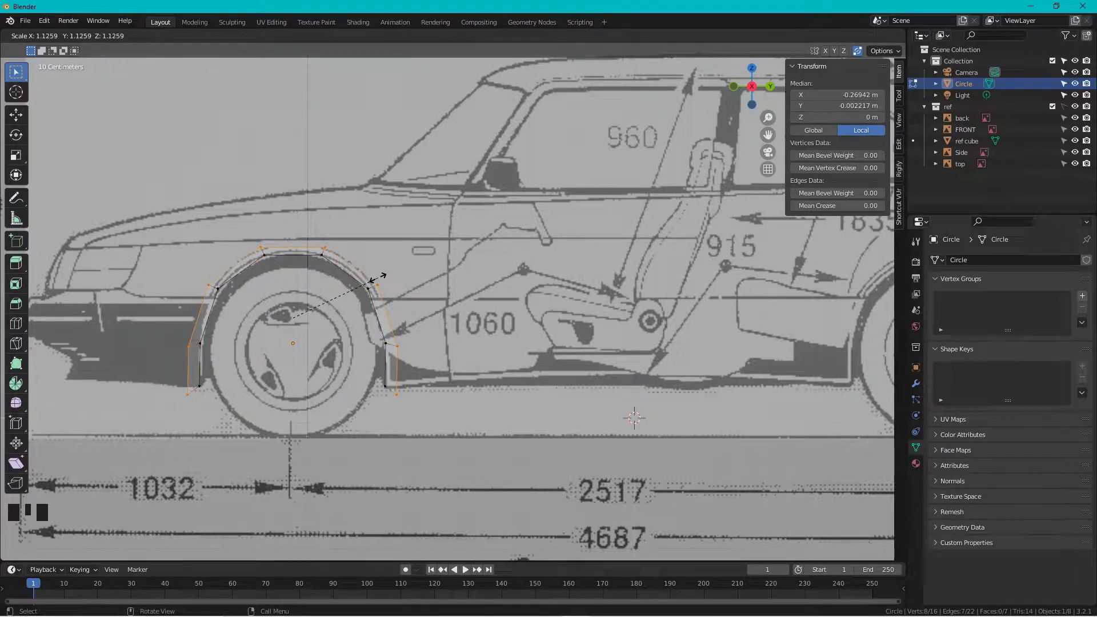
{"action": "left_click", "coordinate": [377, 277]}
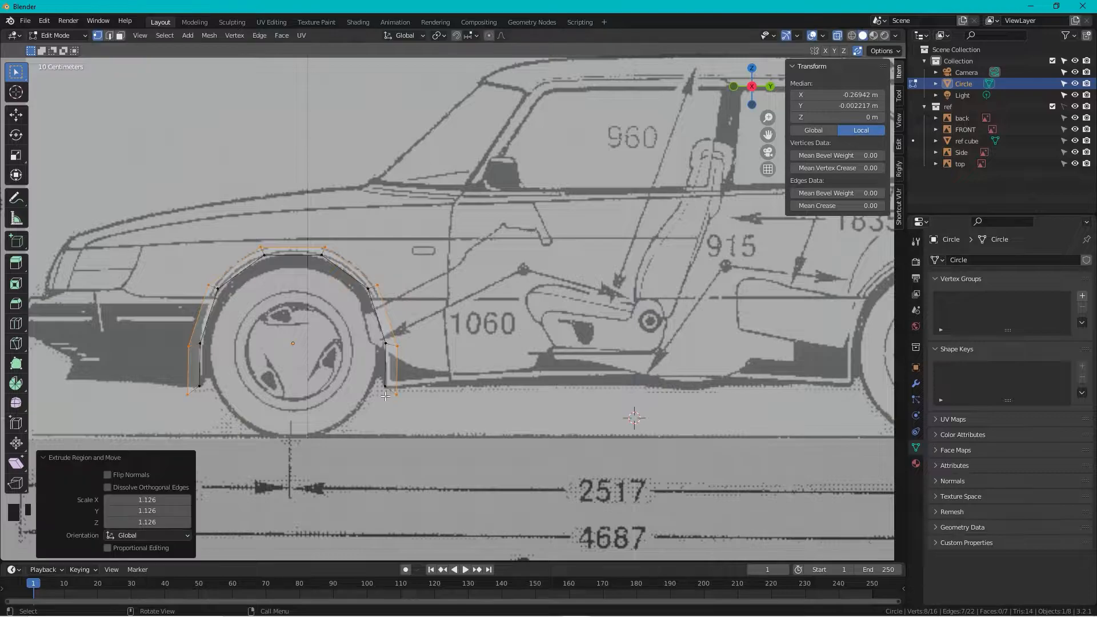
- Flatten the four bottom vertices of the arch rim to one height by scaling them to 0 along Z
{"action": "left_click_drag", "start_coordinate": [415, 377], "coordinate": [346, 401]}
{"action": "left_click_drag", "start_coordinate": [147, 413], "coordinate": [147, 414]}
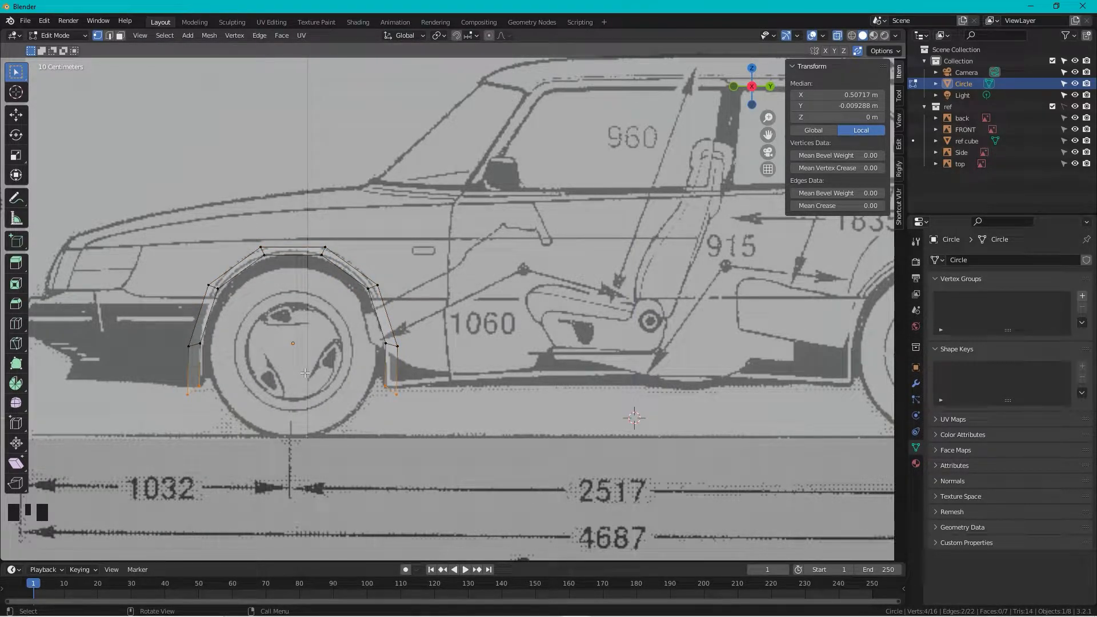
{"action": "key", "text": "s"}
{"action": "type", "text": "z"}
{"action": "type", "text": "0"}
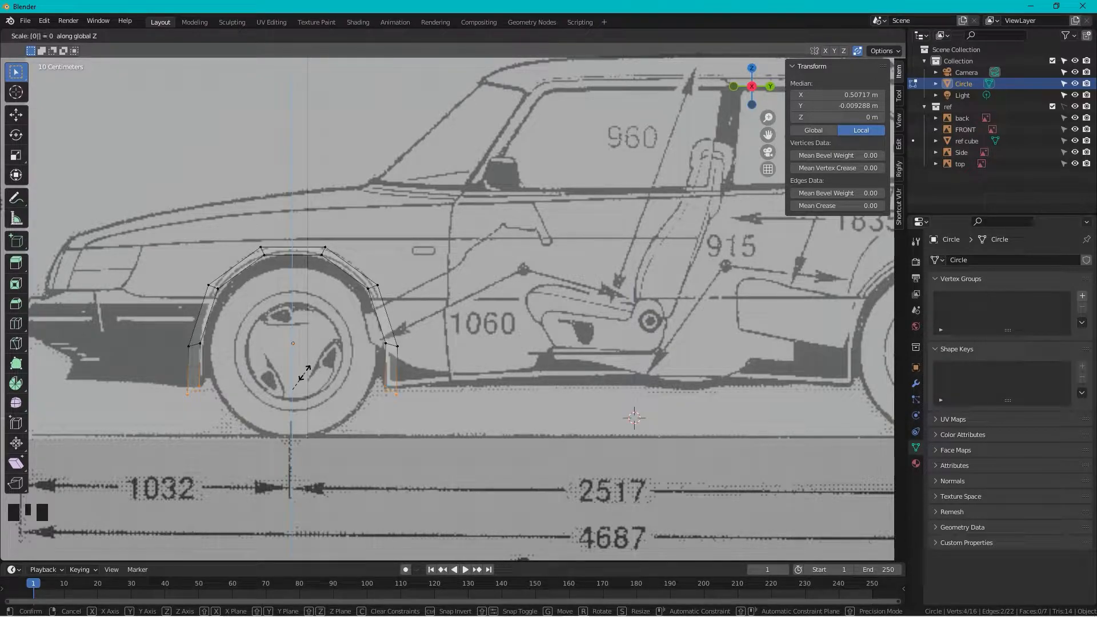
{"action": "key", "text": "Return"}
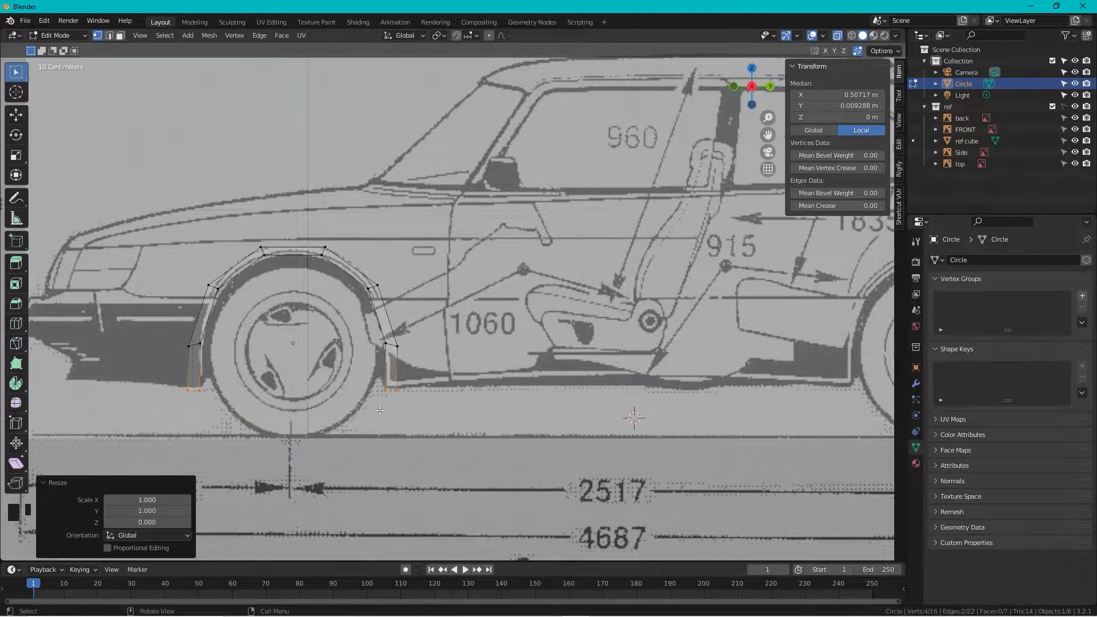
- Raise the arch rim's four bottom vertices about 0.013 m along Z to match the blueprint's sill line
{"action": "left_click_drag", "start_coordinate": [407, 382], "coordinate": [175, 413]}
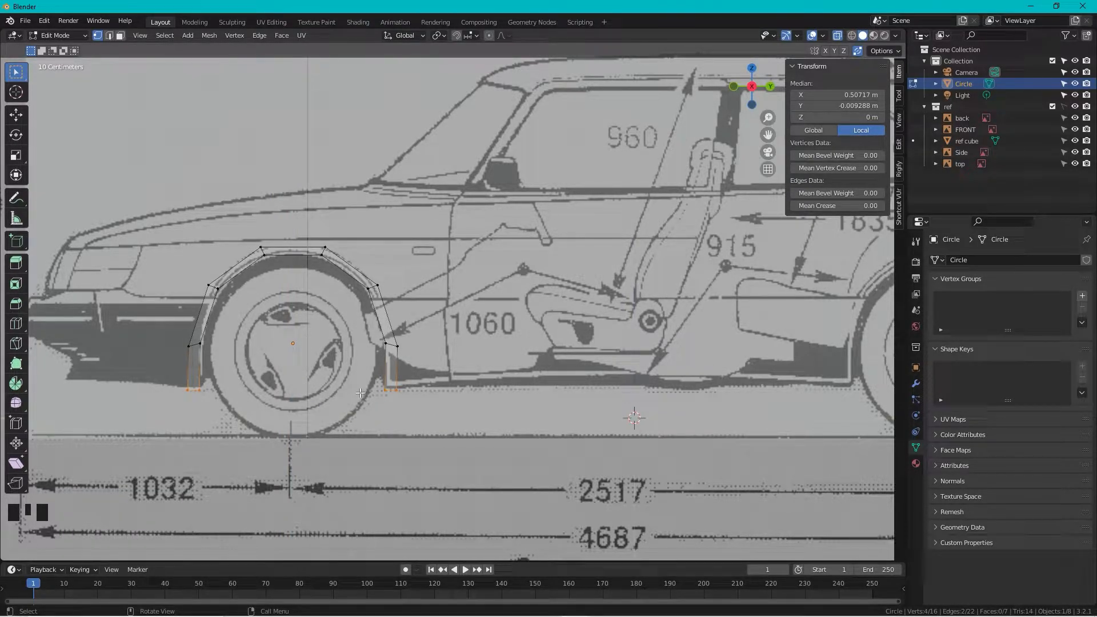
{"action": "key", "text": "g"}
{"action": "key", "text": "z"}
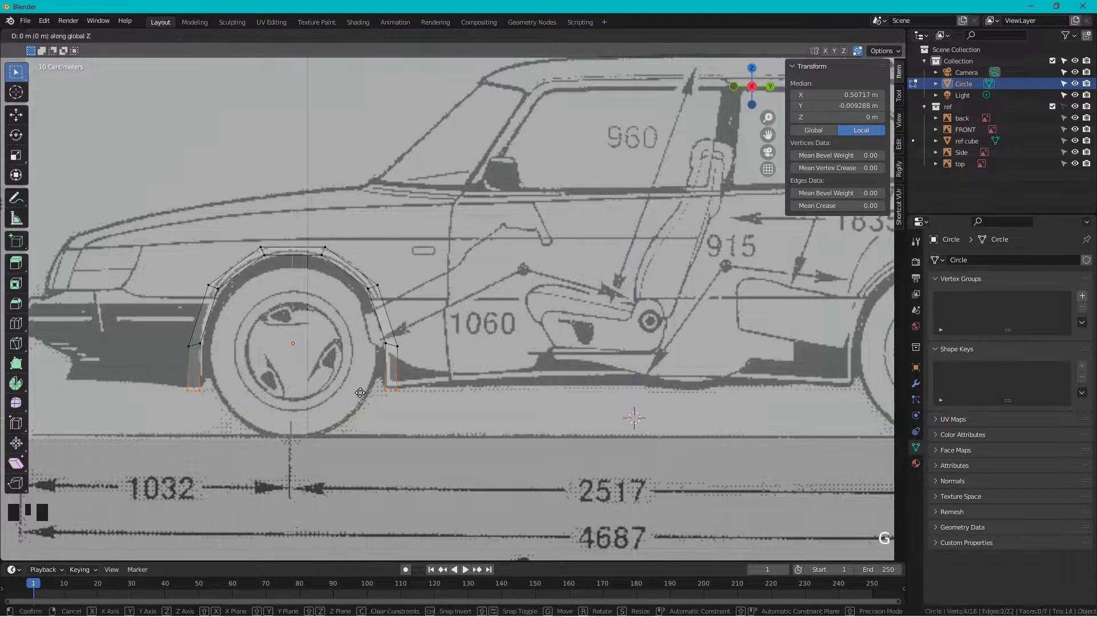
{"action": "left_click", "coordinate": [360, 389]}
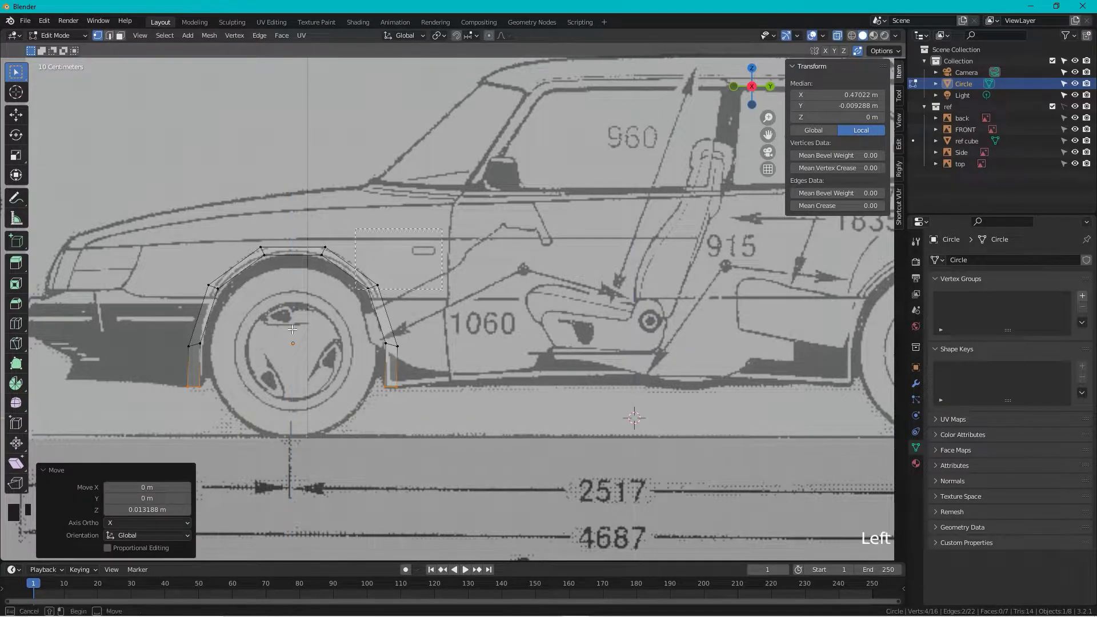
- Duplicate the whole front arch rim and move the copy about 2.494 m along Y onto the rear wheel
{"action": "left_click", "coordinate": [401, 302], "text": "alt"}
{"action": "middle_click_drag", "start_coordinate": [400, 303], "coordinate": [280, 311], "text": "shift"}
{"action": "scroll", "coordinate": [324, 306], "scroll_direction": "down", "scroll_amount": 2}
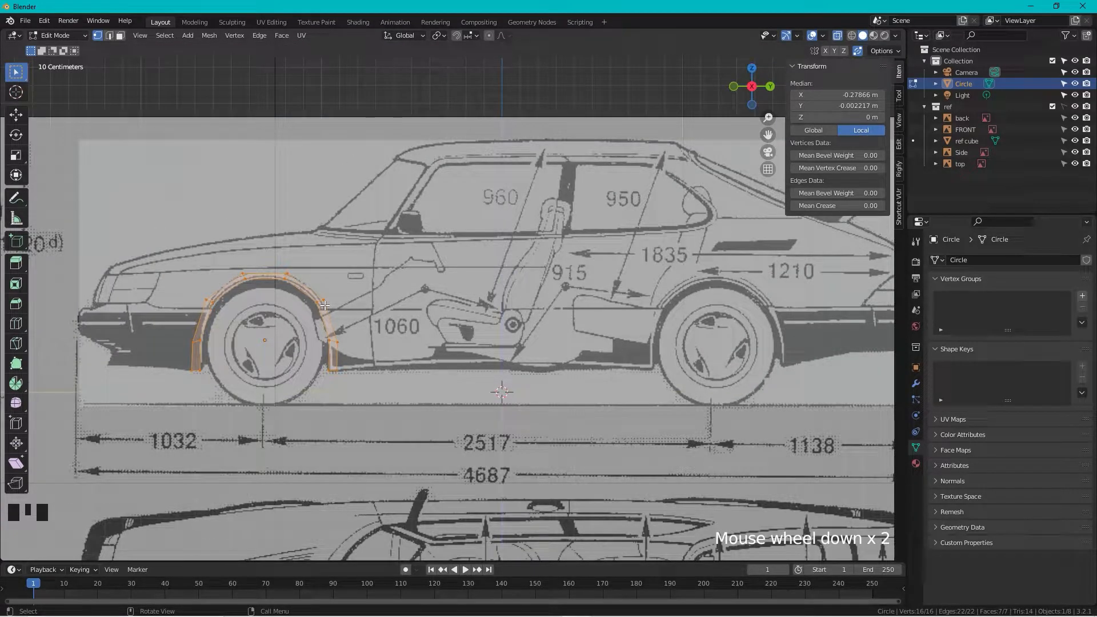
{"action": "key", "text": "shift+d"}
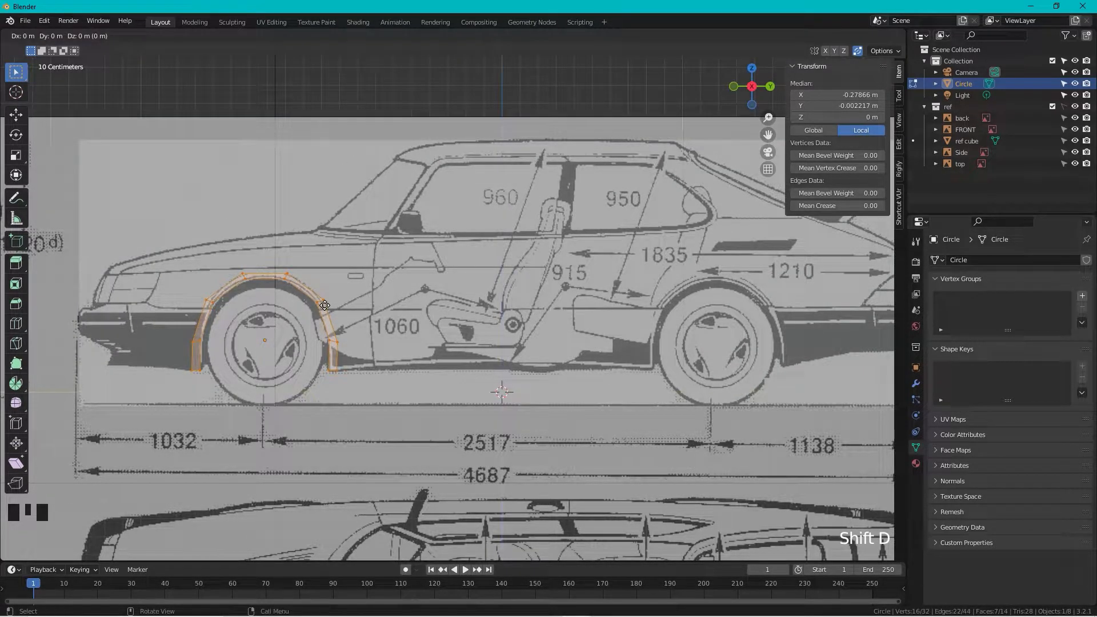
{"action": "key", "text": "y"}
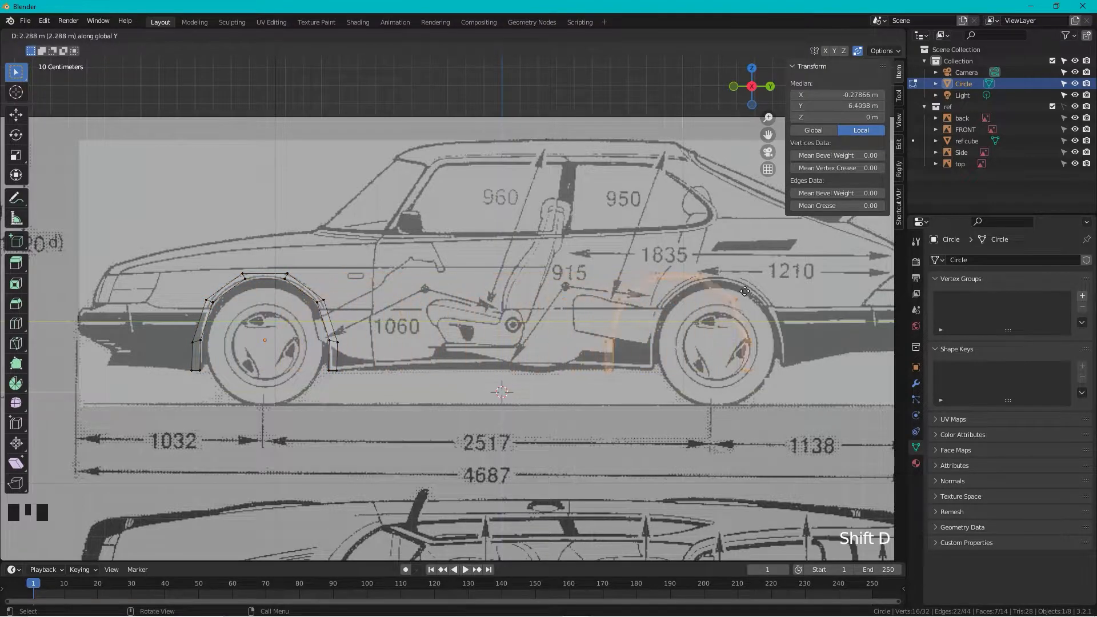
{"action": "left_click", "coordinate": [774, 293]}
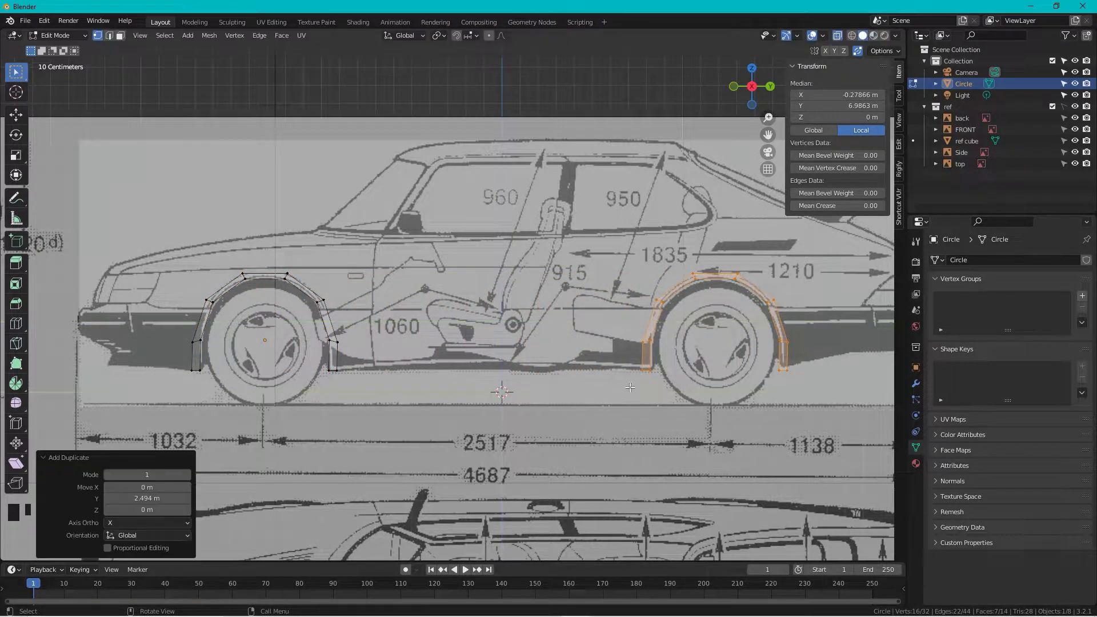
- Fill three stacked faces between the front and rear arch rims, from the sill up to the arch tops
{"action": "left_click_drag", "start_coordinate": [648, 335], "coordinate": [333, 381]}
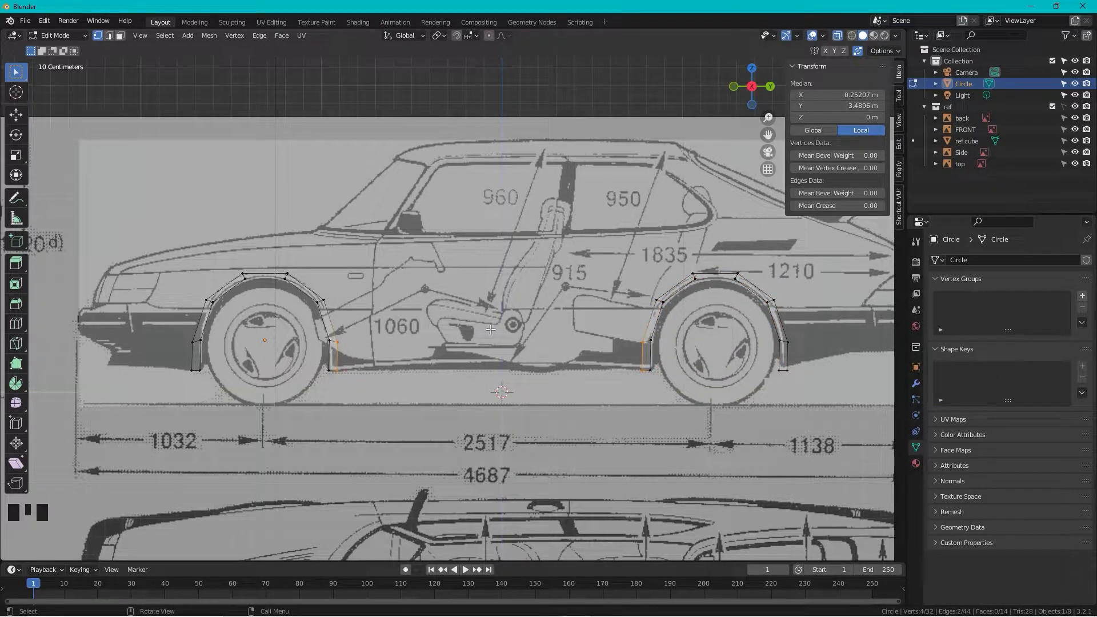
{"action": "key", "text": "f"}
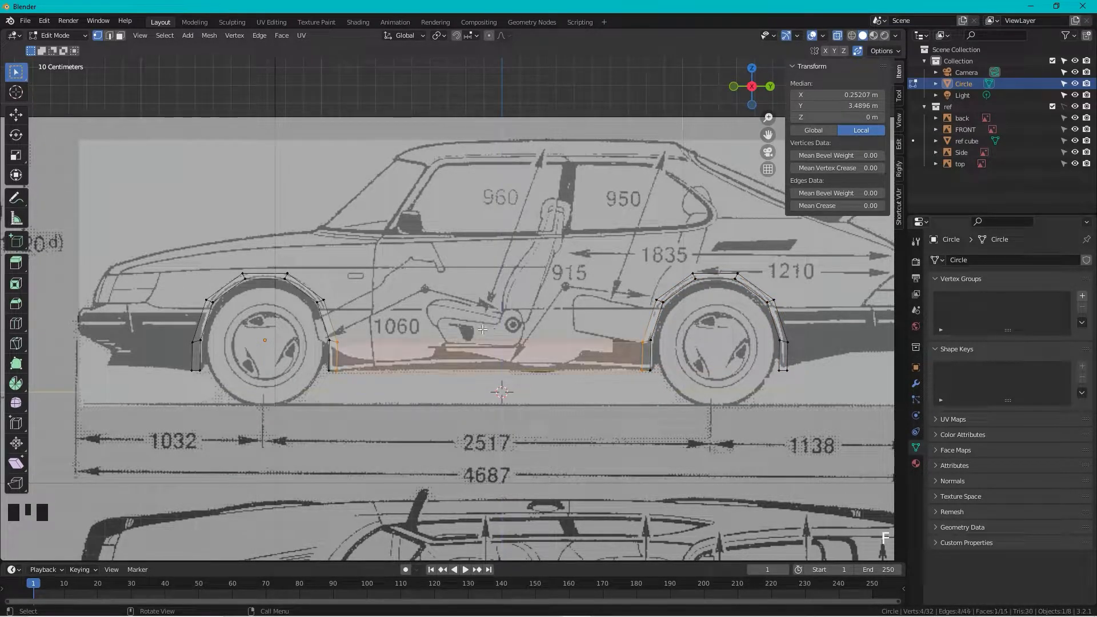
{"action": "left_click", "coordinate": [330, 341]}
{"action": "left_click", "coordinate": [645, 342], "text": "shift"}
{"action": "key", "text": "f"}
{"action": "key", "text": "f"}
{"action": "middle_click_drag", "start_coordinate": [748, 272], "coordinate": [675, 270], "text": "shift"}
{"action": "middle_click_drag", "start_coordinate": [572, 250], "coordinate": [617, 244], "text": "shift"}
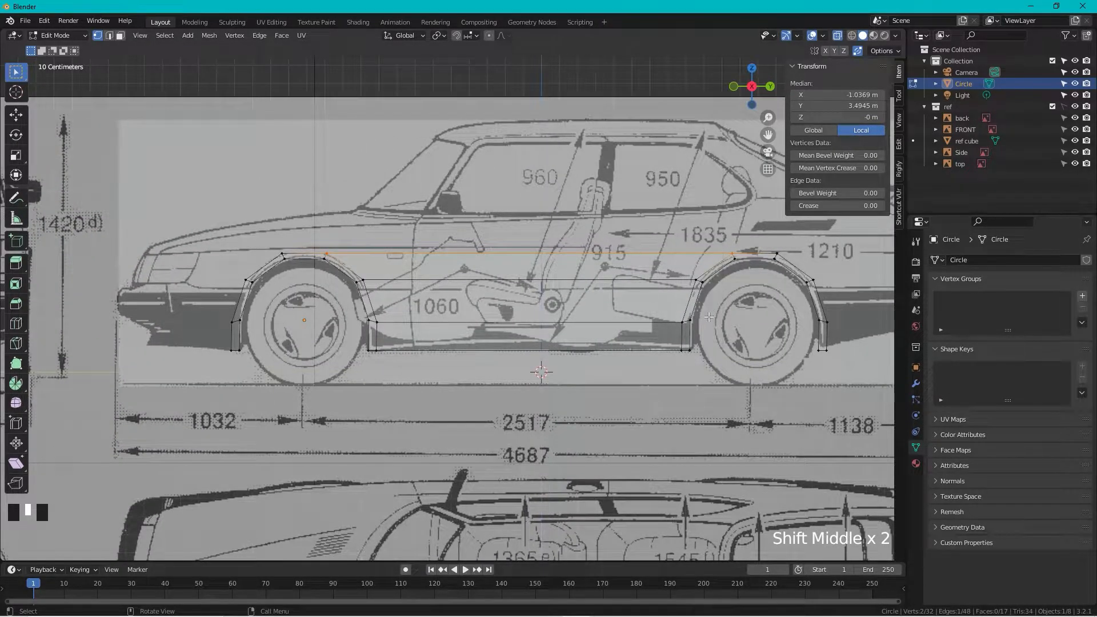
- Move the entire body side mesh about 0.861 m along X to the car's outer flank in the front-end blueprint
{"action": "left_click", "coordinate": [754, 312]}
{"action": "left_click_drag", "start_coordinate": [847, 306], "coordinate": [212, 365]}
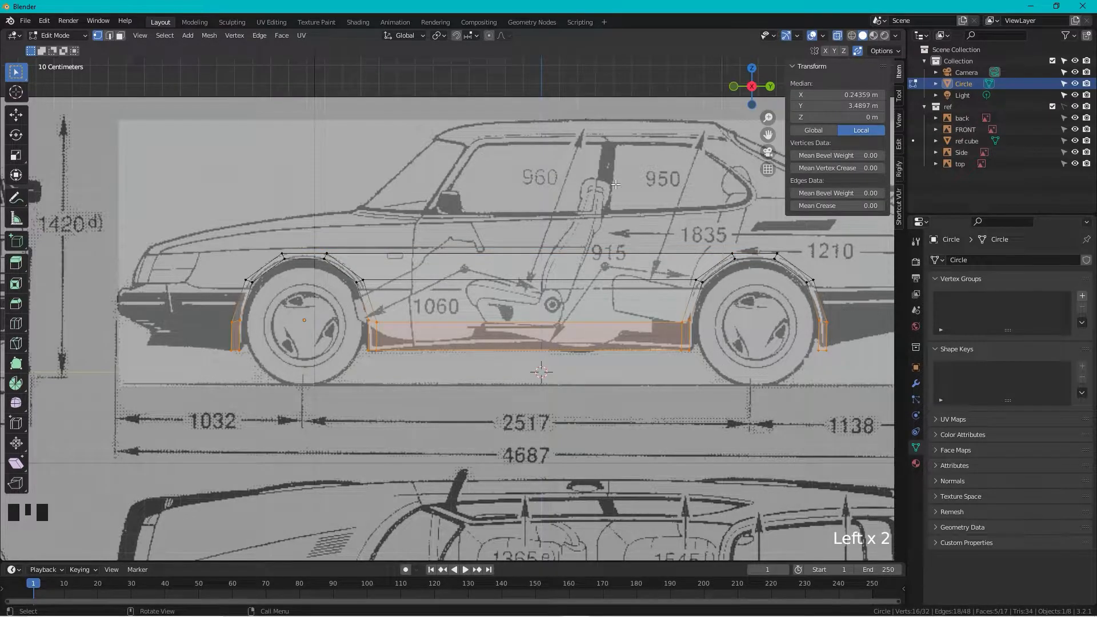
{"action": "left_click", "coordinate": [734, 87]}
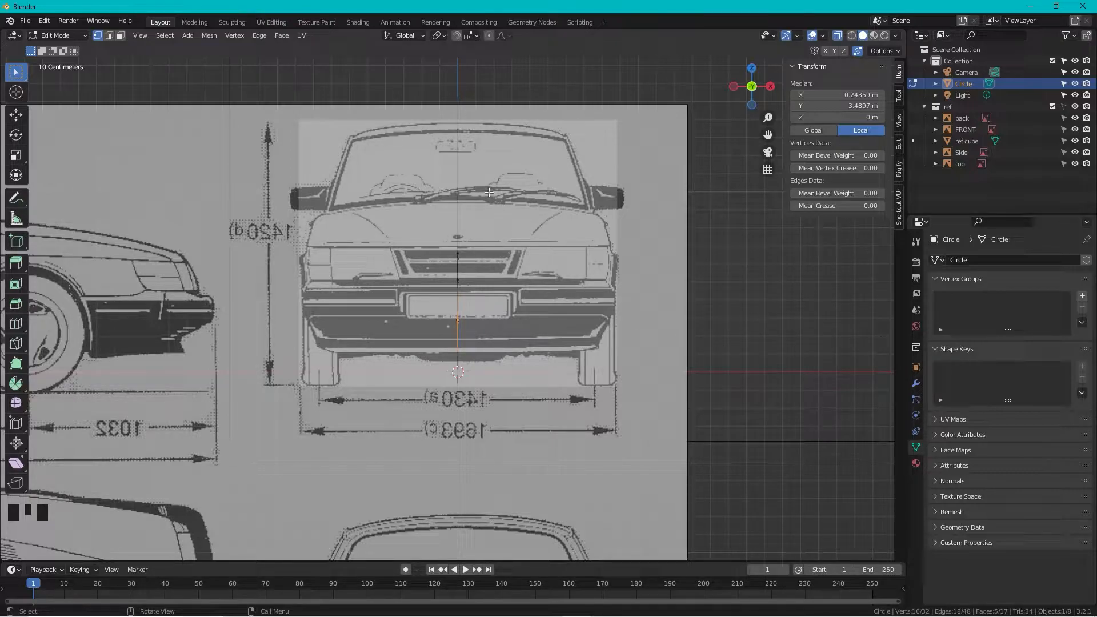
{"action": "left_click_drag", "start_coordinate": [489, 193], "coordinate": [428, 387]}
{"action": "key", "text": "a"}
{"action": "key", "text": "g"}
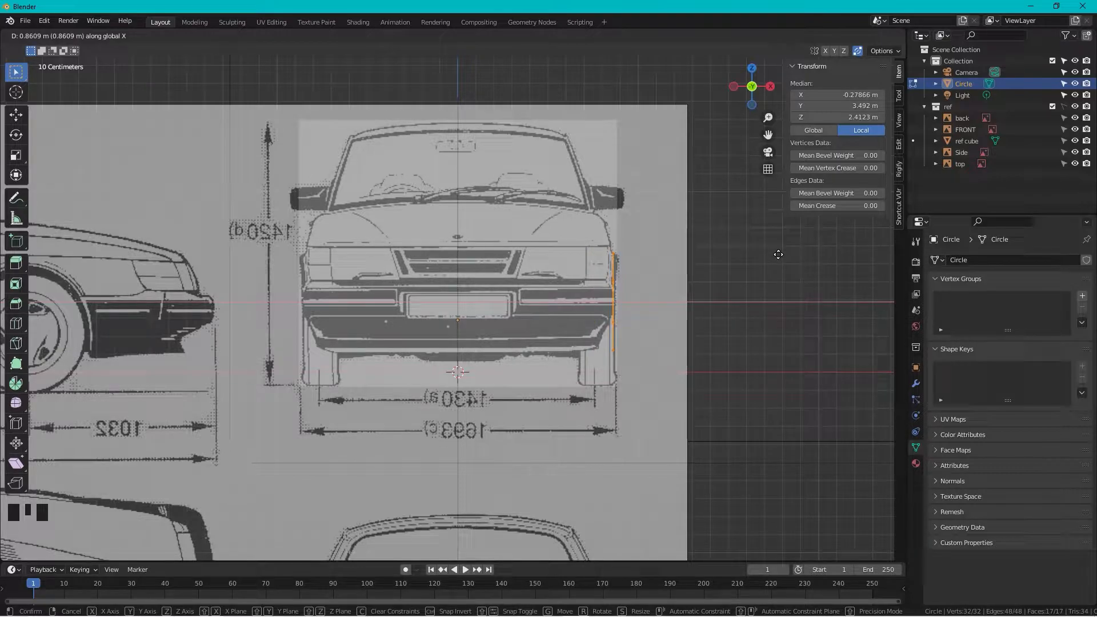
{"action": "left_click", "coordinate": [778, 254]}
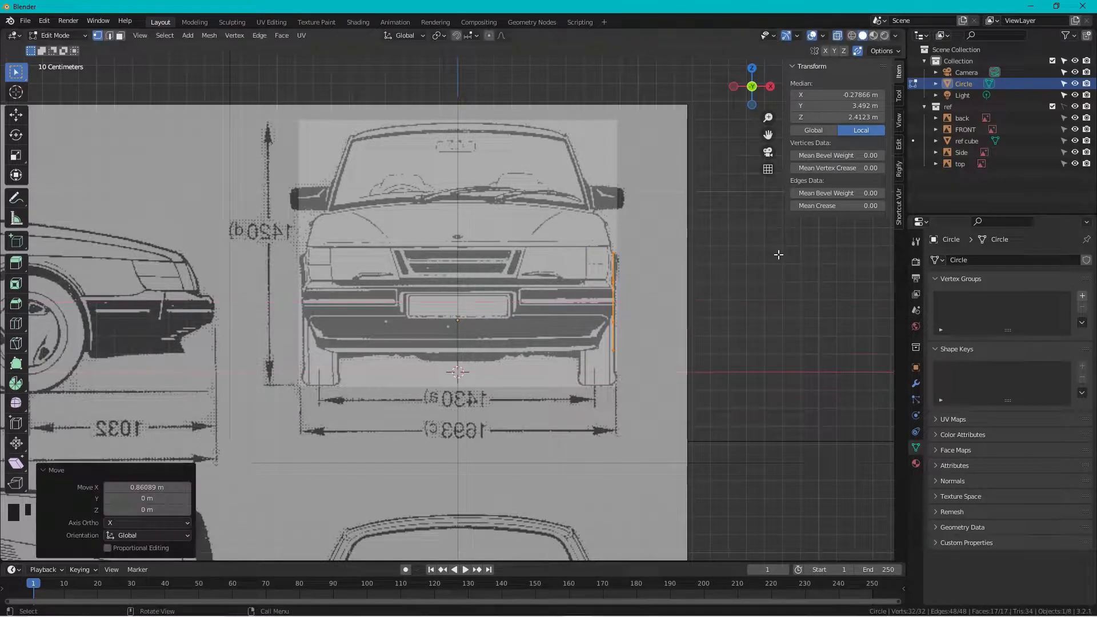
- Move the vertex row just above the sill about 0.019 m inward to follow the body contour
{"action": "left_click_drag", "start_coordinate": [622, 316], "coordinate": [601, 329]}
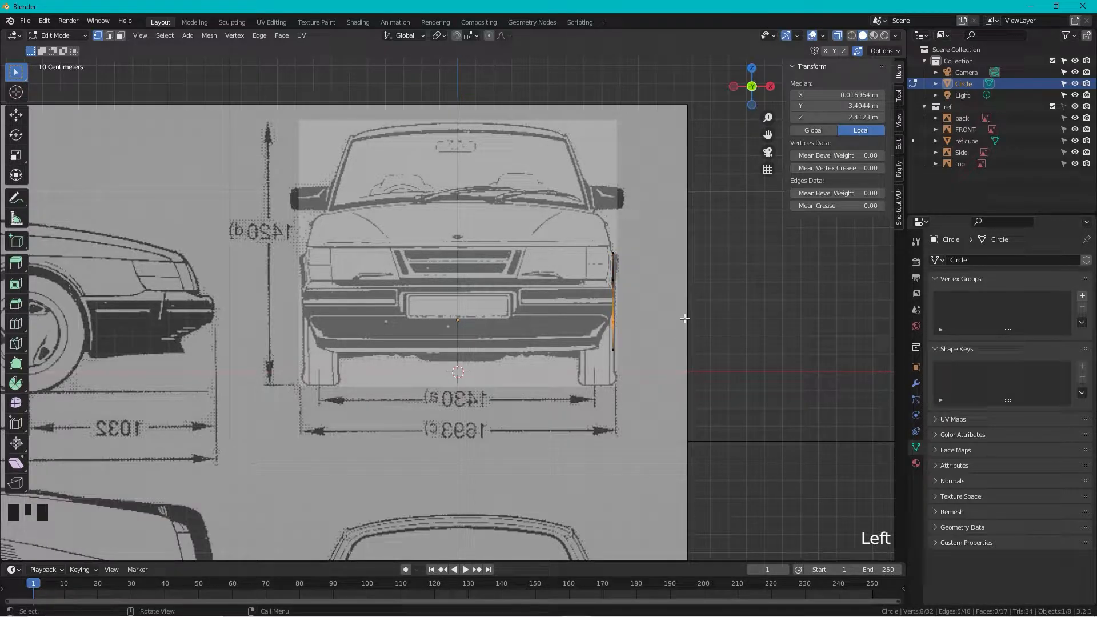
{"action": "key", "text": "g"}
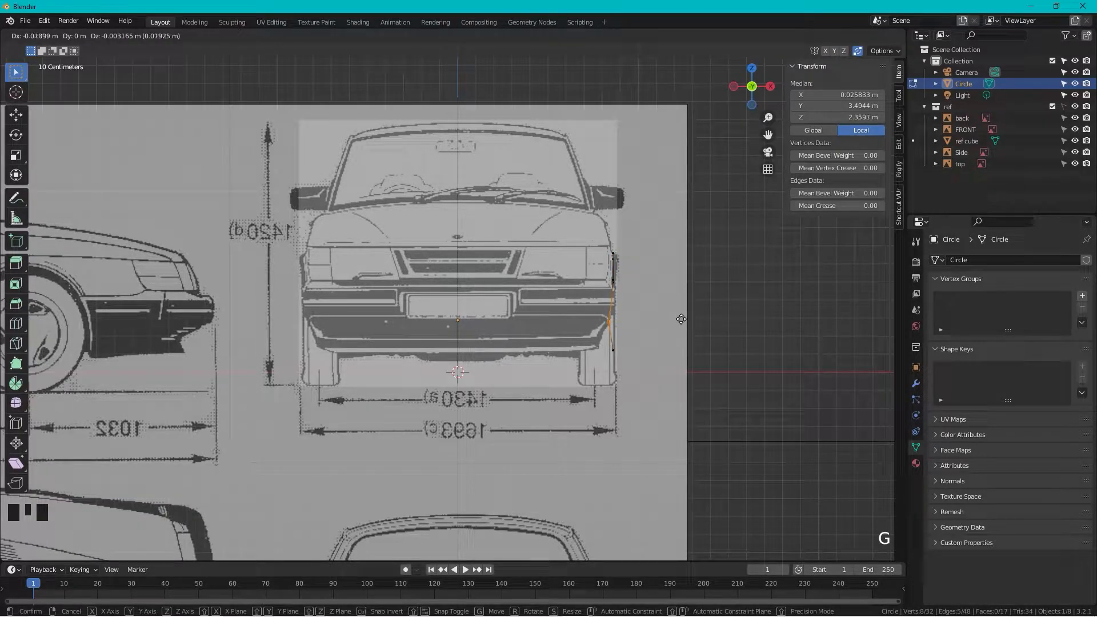
{"action": "left_click", "coordinate": [682, 319]}
- Move the bottom sill vertices about 0.085 m inward along X to match the tapered lower body
{"action": "left_click", "coordinate": [613, 350]}
{"action": "key", "text": "g"}
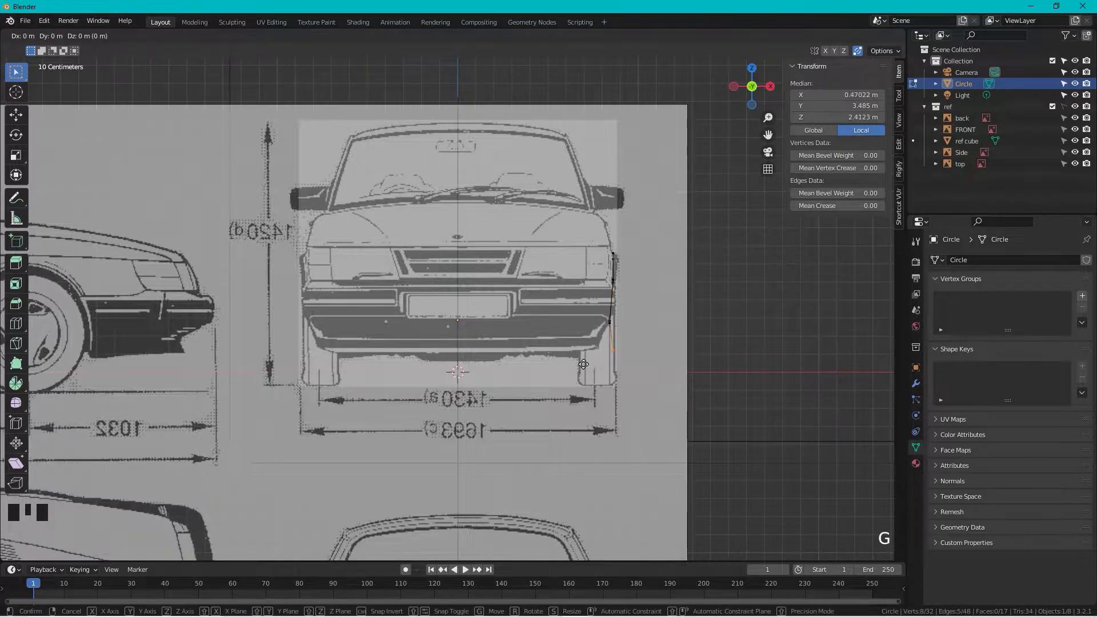
{"action": "key", "text": "x"}
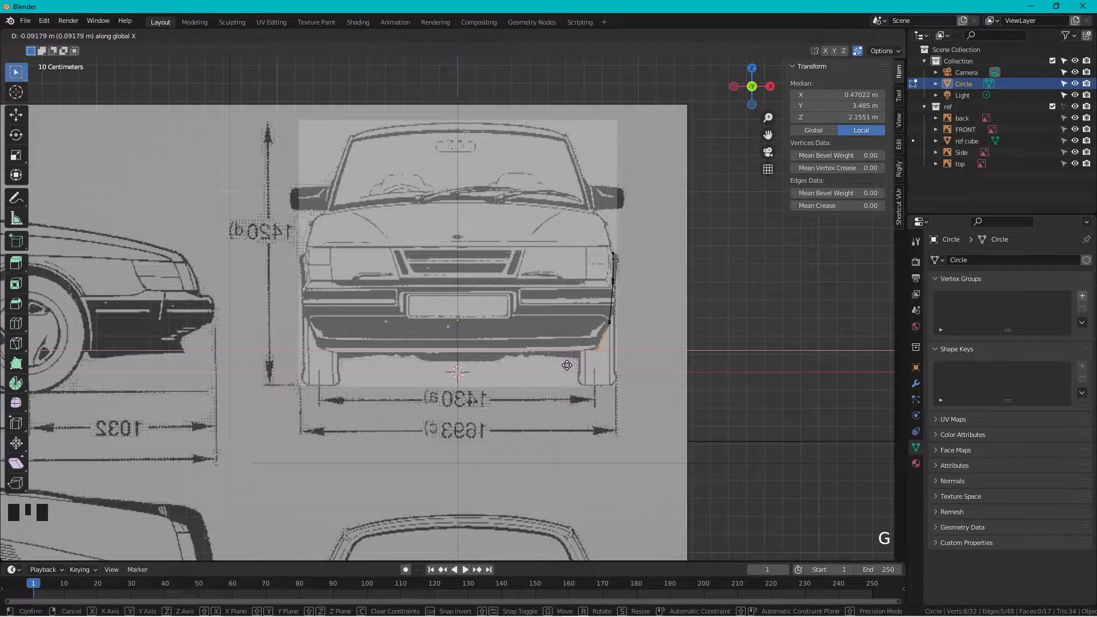
{"action": "left_click", "coordinate": [568, 365]}
{"action": "scroll", "coordinate": [568, 366], "scroll_direction": "down", "scroll_amount": 1}
{"action": "middle_click_drag", "start_coordinate": [567, 365], "coordinate": [482, 282]}
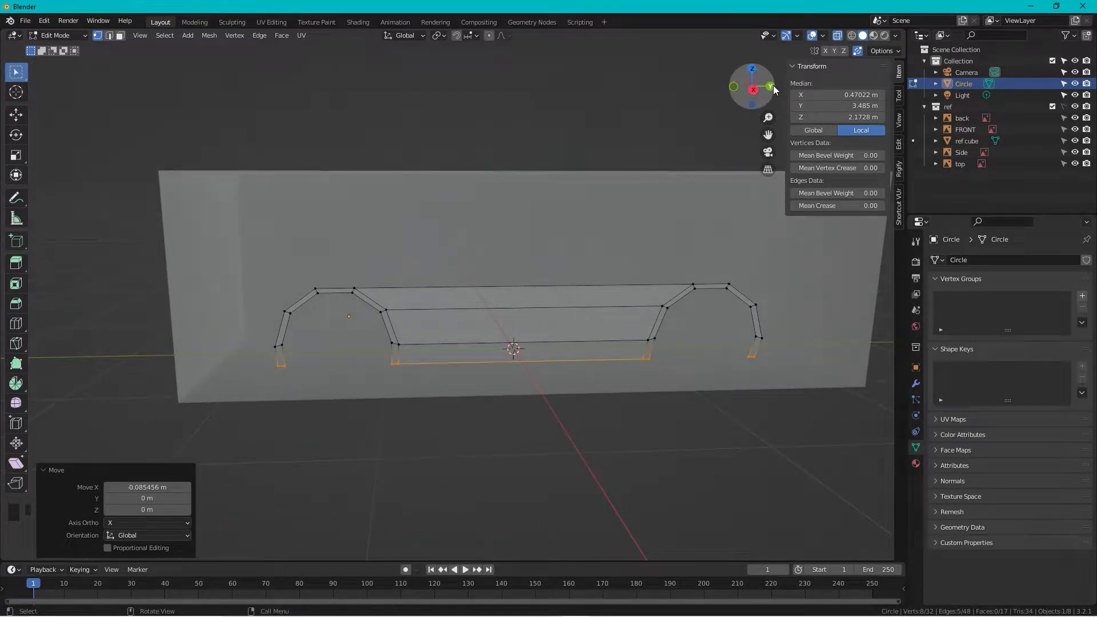
- Extrude the front arch rim's forward outer edges about 0.557 m along negative Y toward the front bumper
{"action": "left_click", "coordinate": [753, 89]}
{"action": "middle_click_drag", "start_coordinate": [599, 248], "coordinate": [817, 249], "text": "shift"}
{"action": "scroll", "coordinate": [555, 292], "scroll_direction": "up", "scroll_amount": 3}
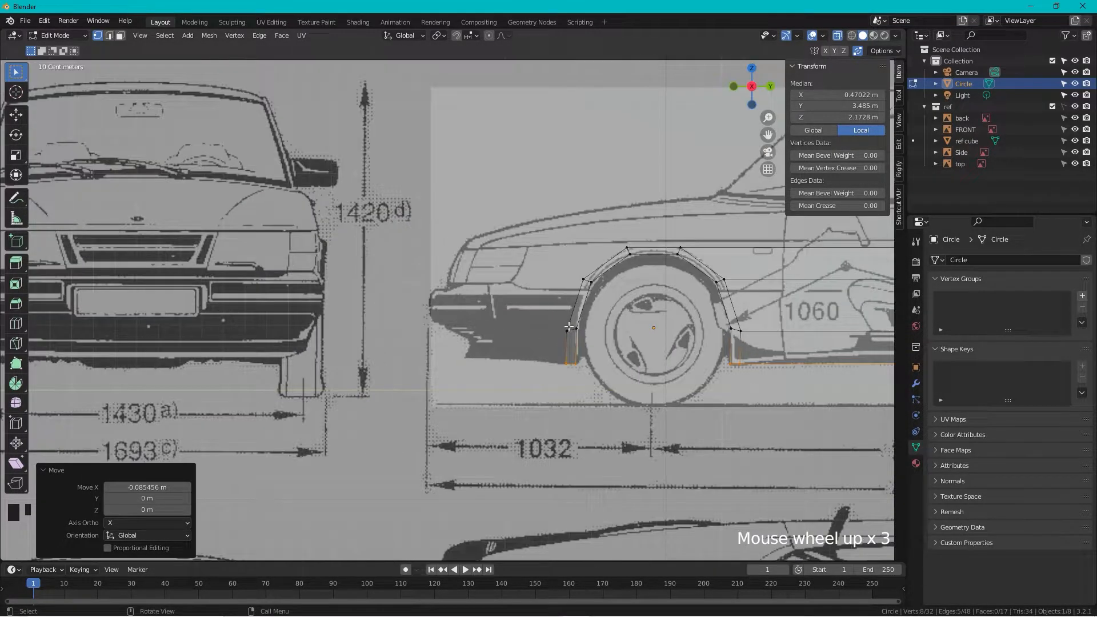
{"action": "left_click", "coordinate": [566, 333]}
{"action": "left_click", "coordinate": [566, 349], "text": "shift"}
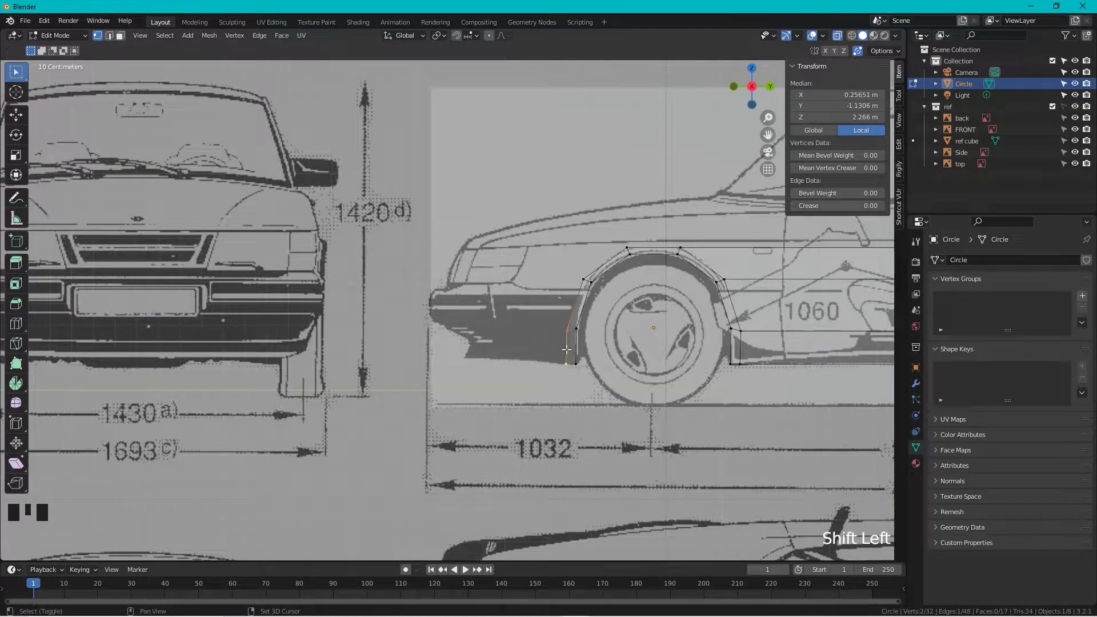
{"action": "left_click", "coordinate": [587, 271], "text": "shift"}
{"action": "left_click", "coordinate": [627, 249], "text": "shift"}
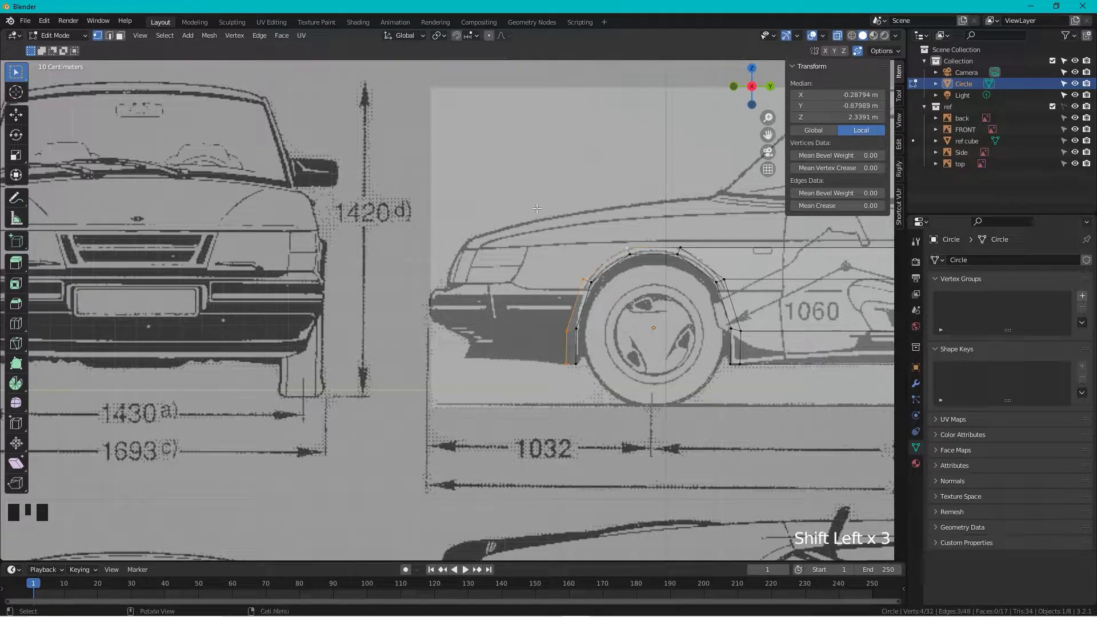
{"action": "key", "text": "e"}
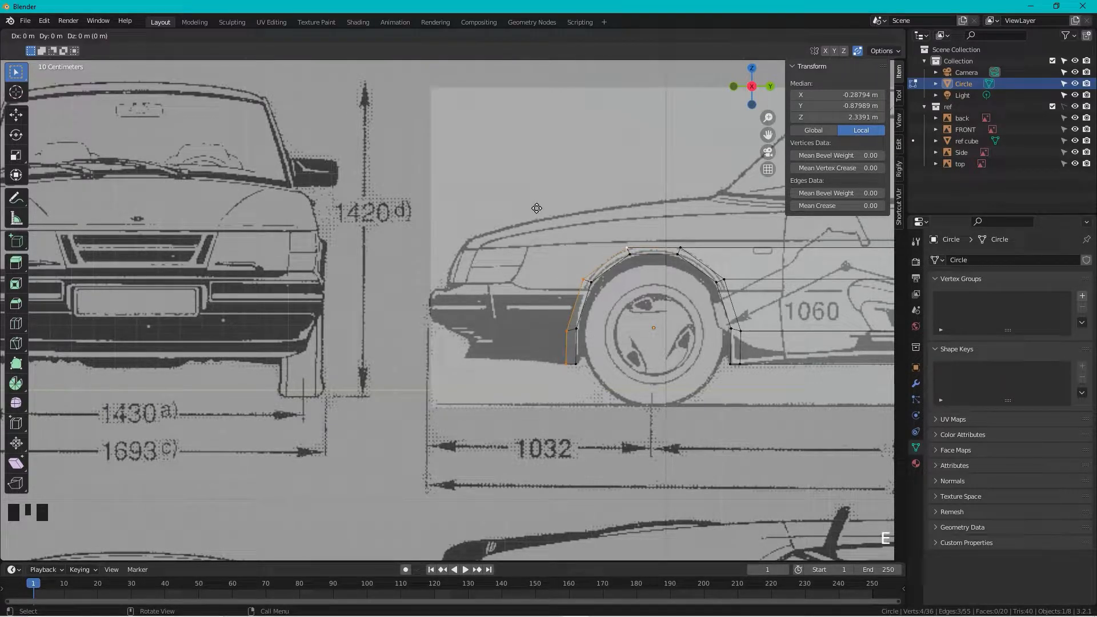
{"action": "key", "text": "y"}
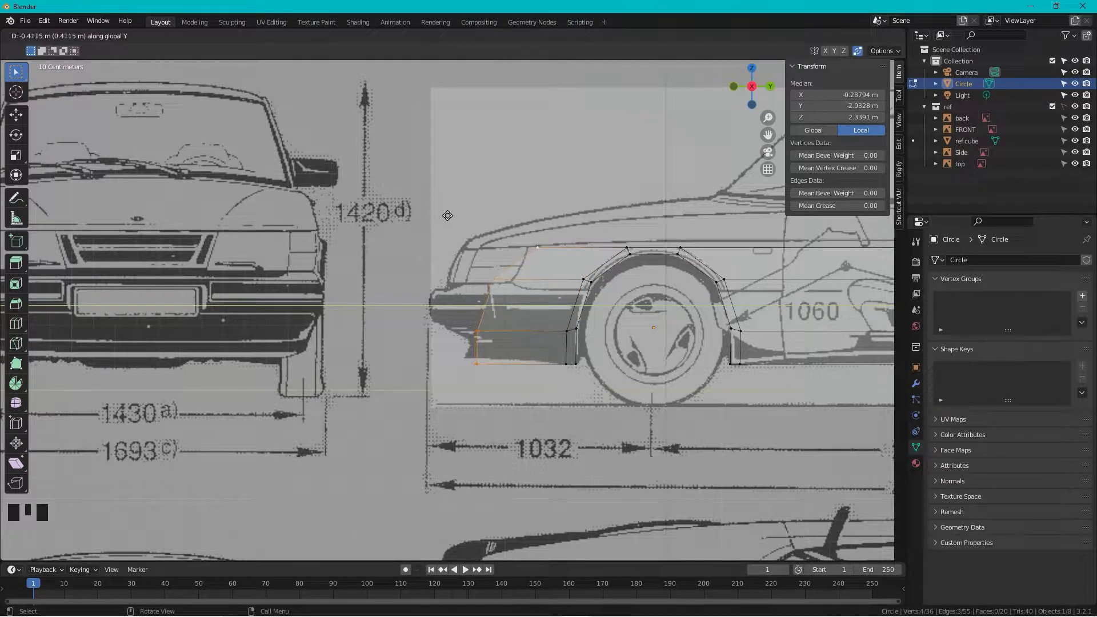
{"action": "left_click", "coordinate": [416, 208]}
- Extrude the rear arch rim's rearward outer edges about 0.912 m along Y past the rear bumper
{"action": "scroll", "coordinate": [416, 208], "scroll_direction": "down", "scroll_amount": 2}
{"action": "middle_click_drag", "start_coordinate": [857, 366], "coordinate": [669, 250], "text": "shift"}
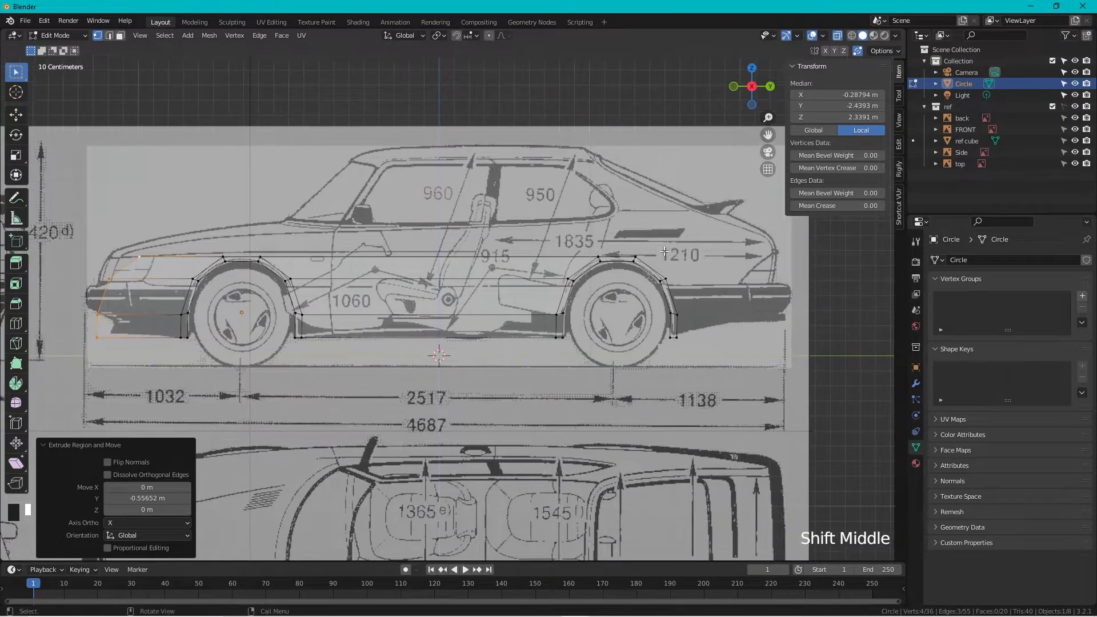
{"action": "left_click", "coordinate": [634, 258]}
{"action": "left_click", "coordinate": [671, 282], "text": "shift"}
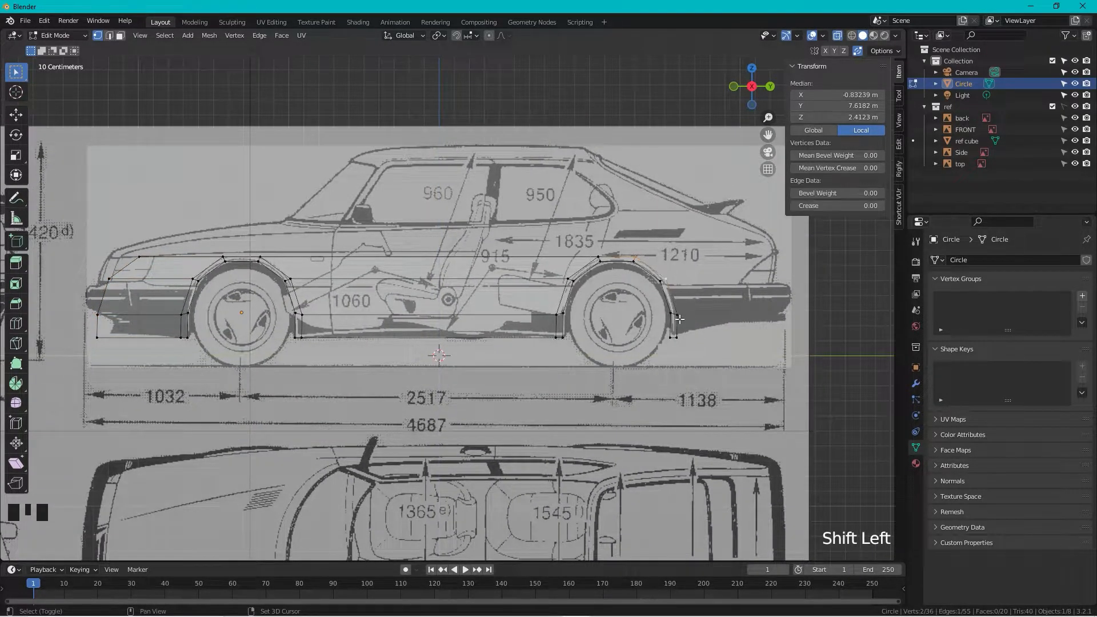
{"action": "left_click", "coordinate": [678, 317], "text": "shift"}
{"action": "left_click", "coordinate": [677, 336], "text": "shift"}
{"action": "key", "text": "e"}
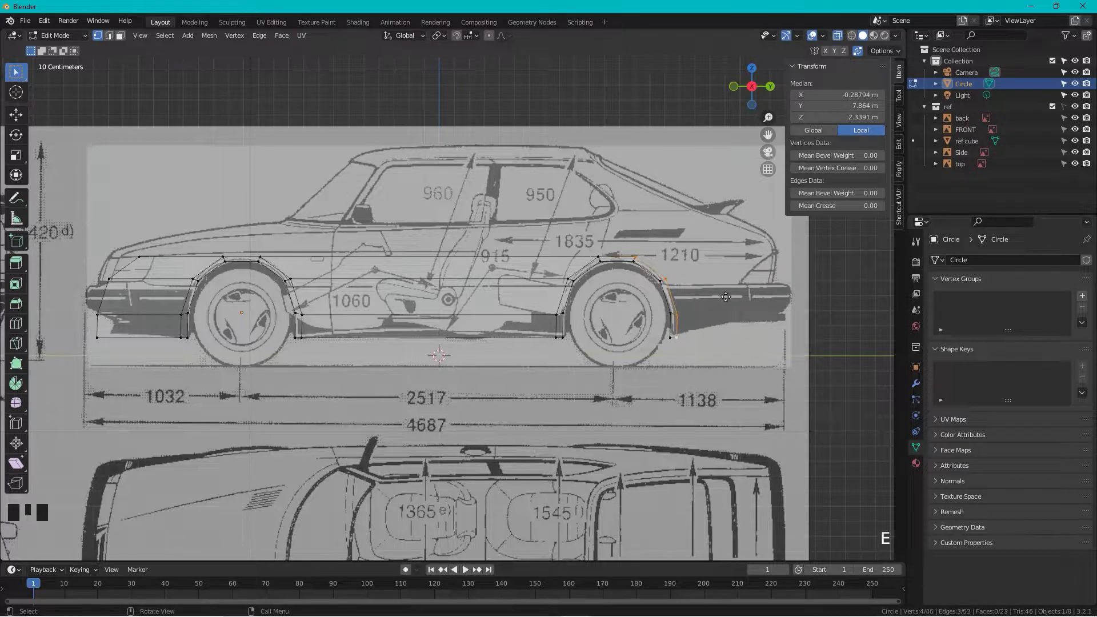
{"action": "left_click", "coordinate": [859, 283]}
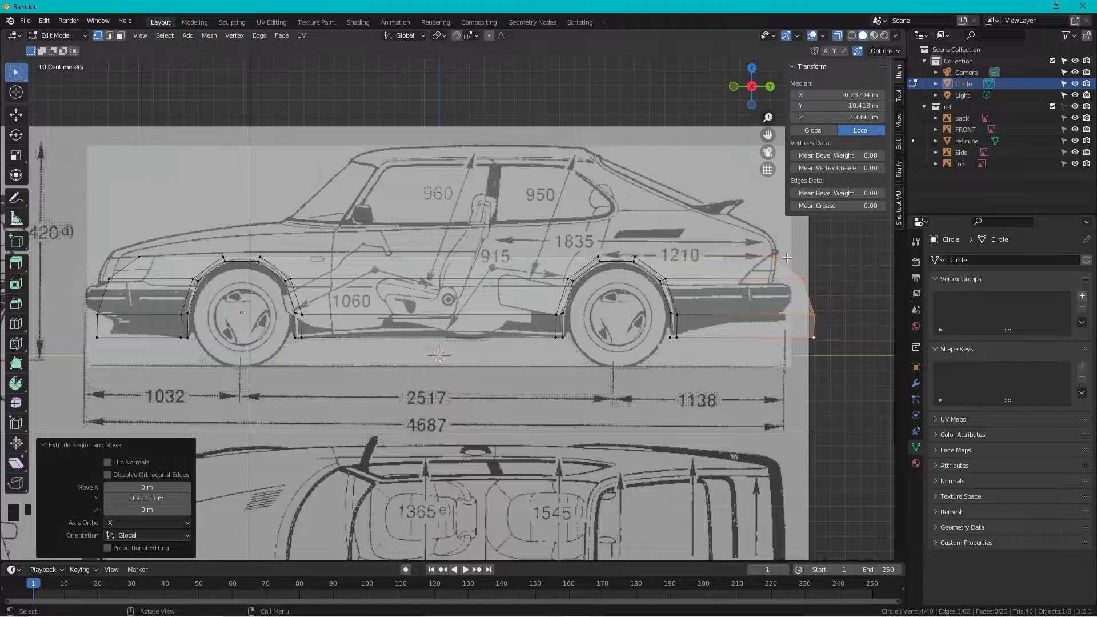
- Flatten the extruded rear edges by scaling them to 0 along Y, and move them about 0.156 m forward to the car's tail
{"action": "key", "text": "s"}
{"action": "key", "text": "y"}
{"action": "key", "text": "0"}
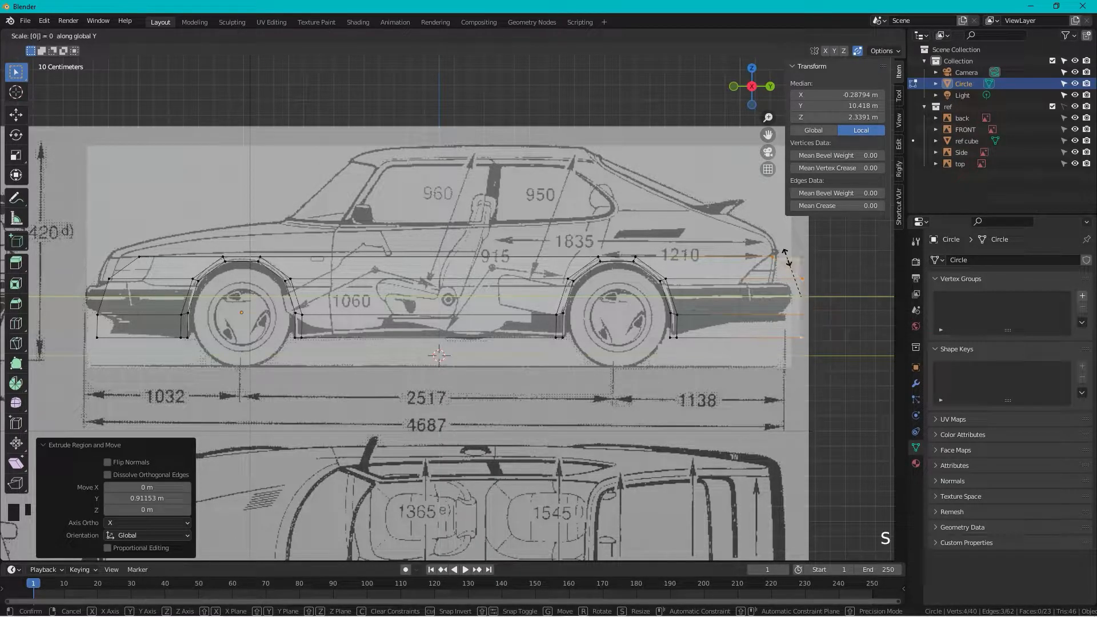
{"action": "key", "text": "Return"}
{"action": "key", "text": "g"}
{"action": "key", "text": "y"}
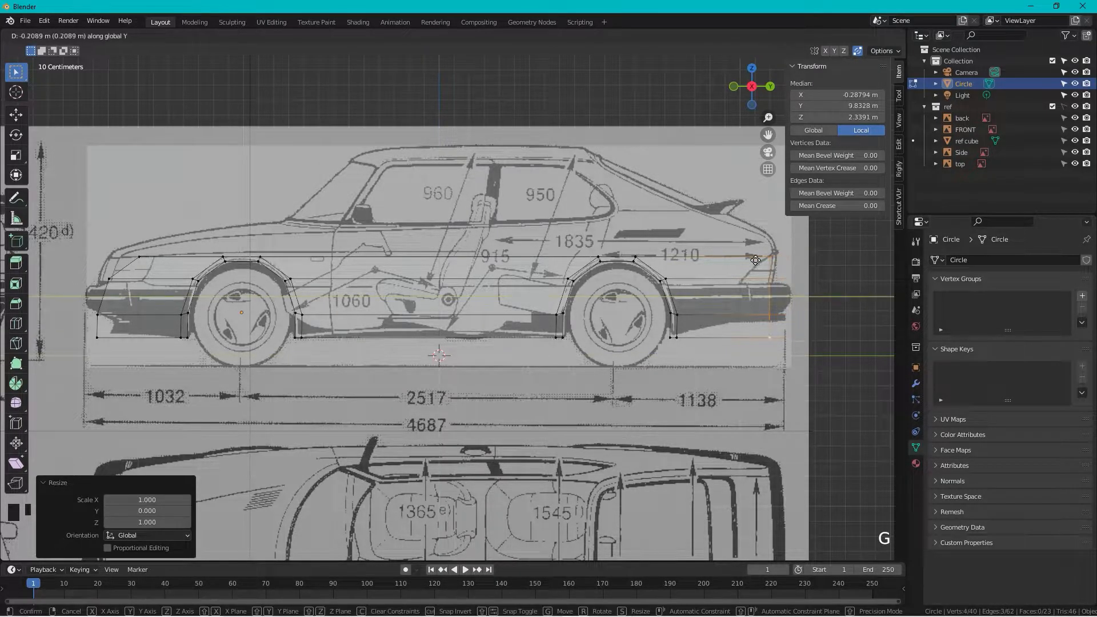
{"action": "left_click", "coordinate": [764, 259]}
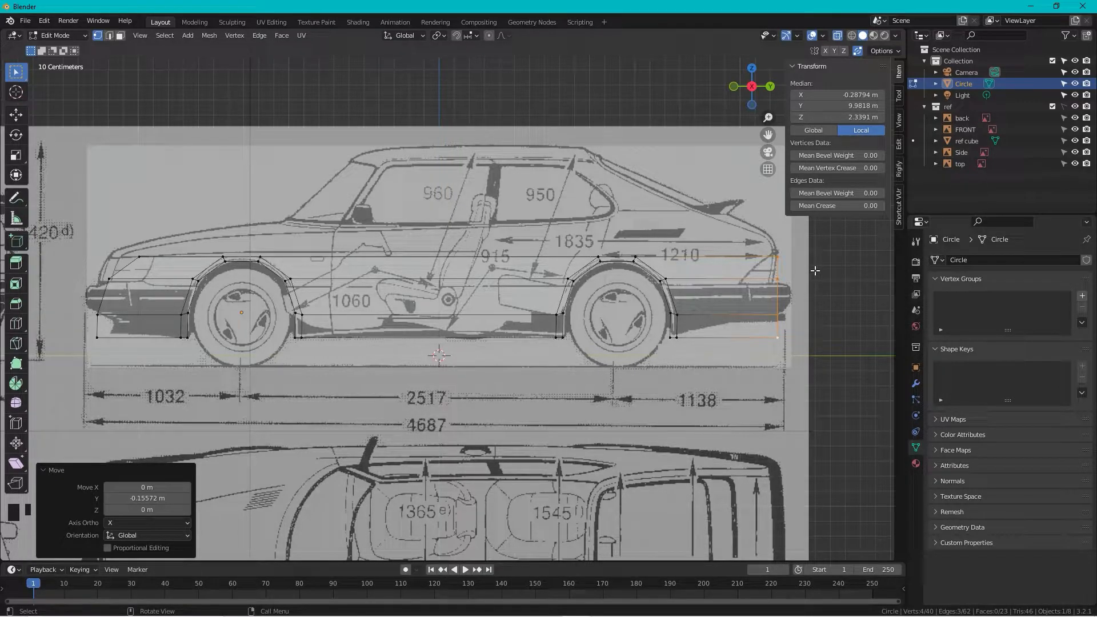
- Extrude the body side's entire top edge row about 0.167 m upward along Z and show it against the front-end blueprint
{"action": "middle_click_drag", "start_coordinate": [412, 218], "coordinate": [499, 231]}
{"action": "scroll", "coordinate": [514, 255], "scroll_direction": "down", "scroll_amount": 2}
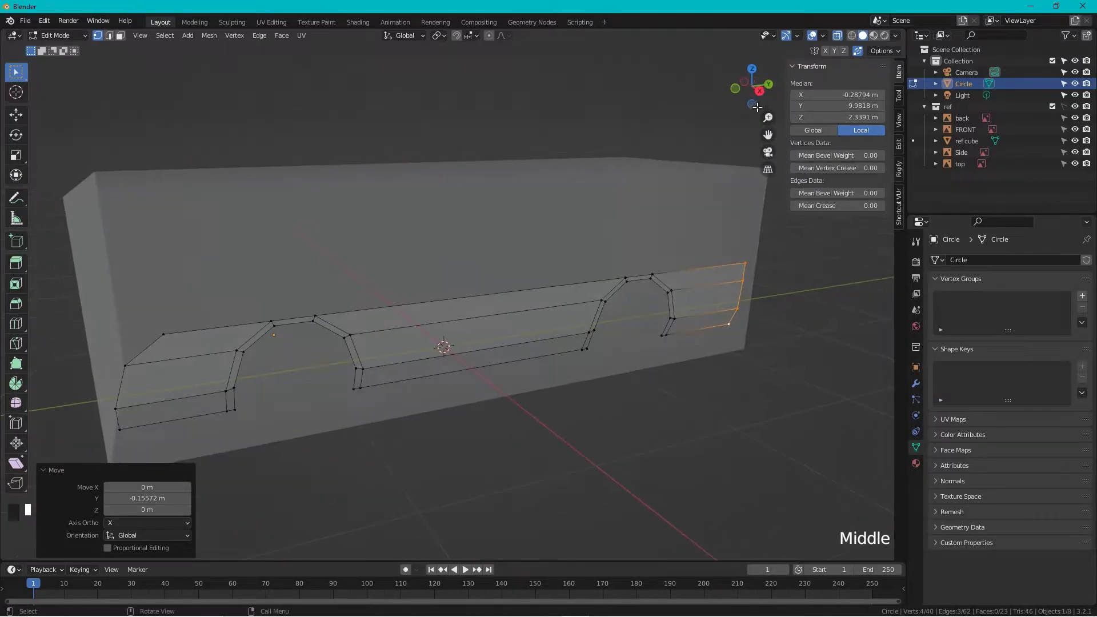
{"action": "left_click", "coordinate": [764, 97]}
{"action": "middle_click_drag", "start_coordinate": [429, 217], "coordinate": [547, 231], "text": "shift"}
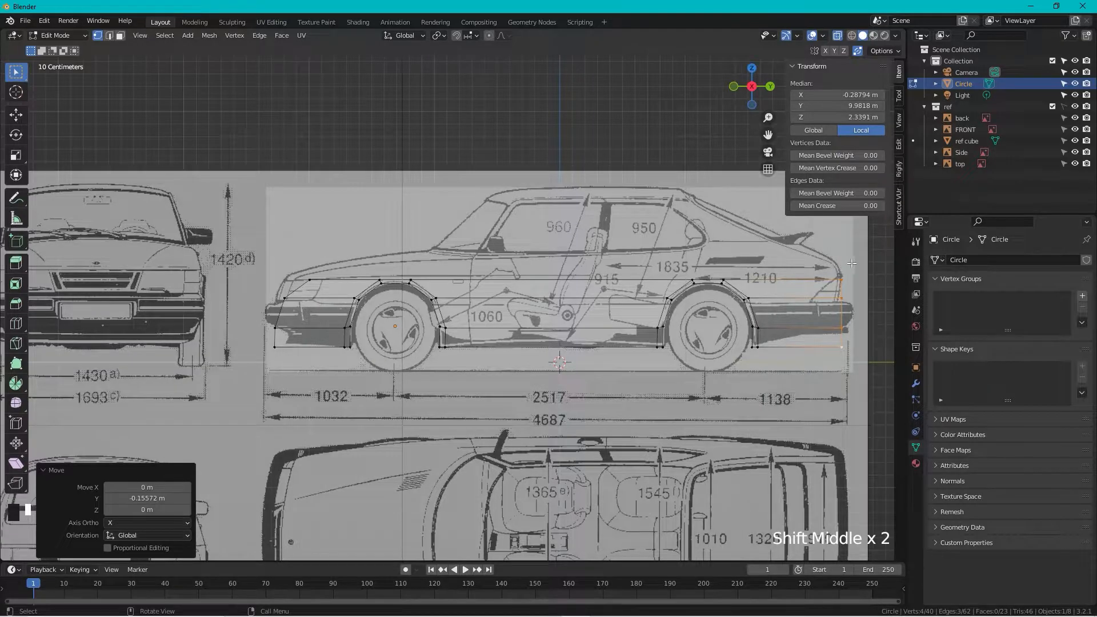
{"action": "left_click", "coordinate": [297, 281], "text": "shift"}
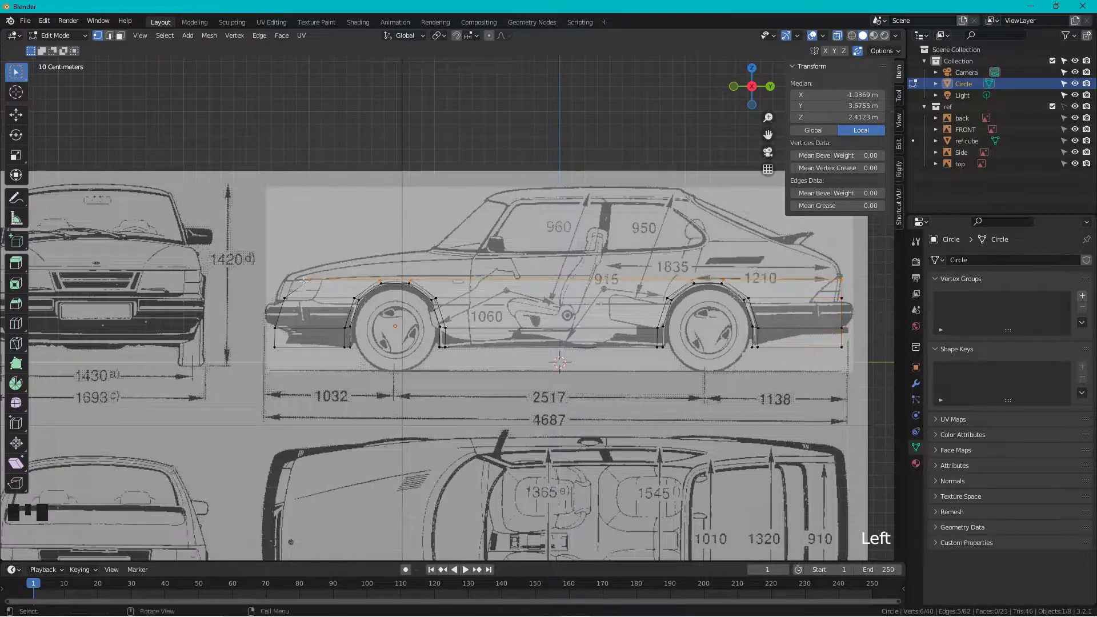
{"action": "scroll", "coordinate": [370, 273], "scroll_direction": "up", "scroll_amount": 1}
{"action": "middle_click_drag", "start_coordinate": [463, 238], "coordinate": [415, 274], "text": "shift"}
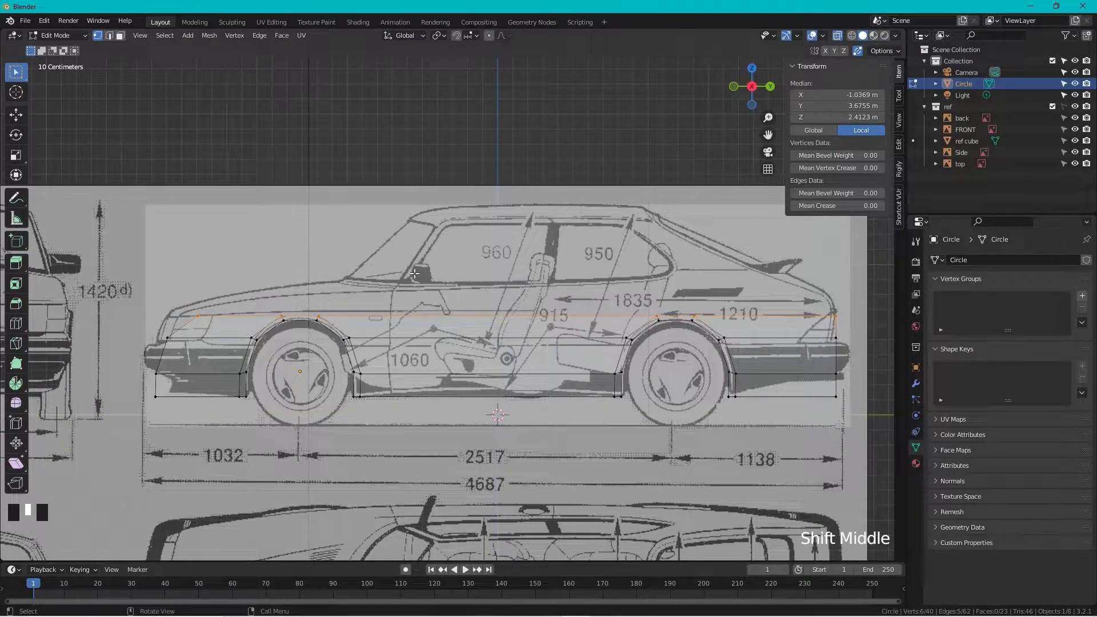
{"action": "key", "text": "e"}
{"action": "key", "text": "z"}
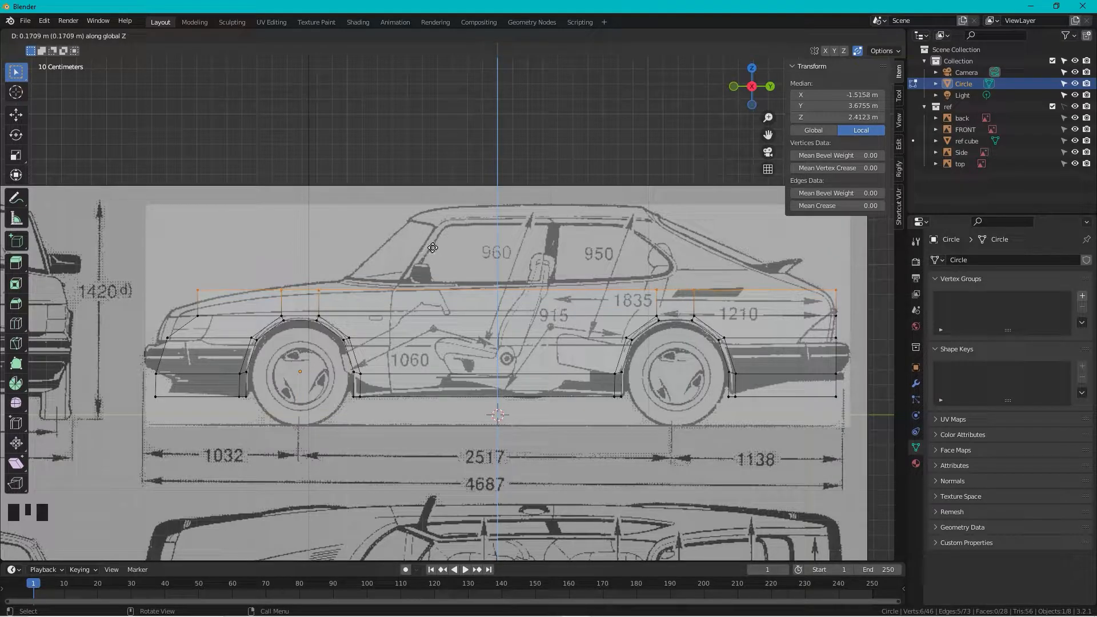
{"action": "left_click", "coordinate": [434, 248]}
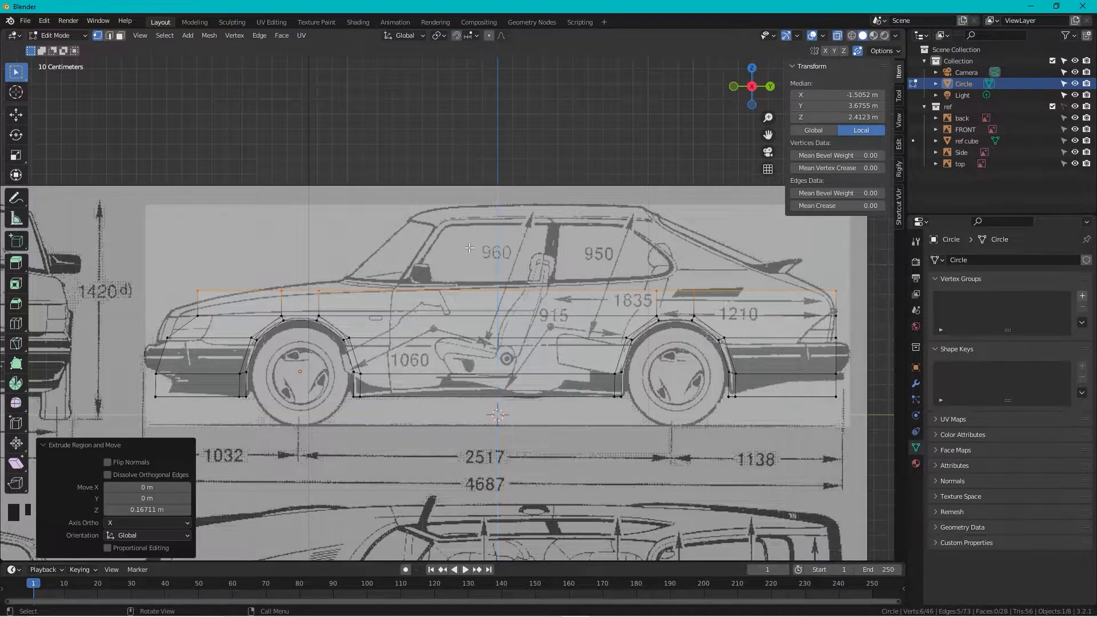
{"action": "left_click", "coordinate": [735, 88]}
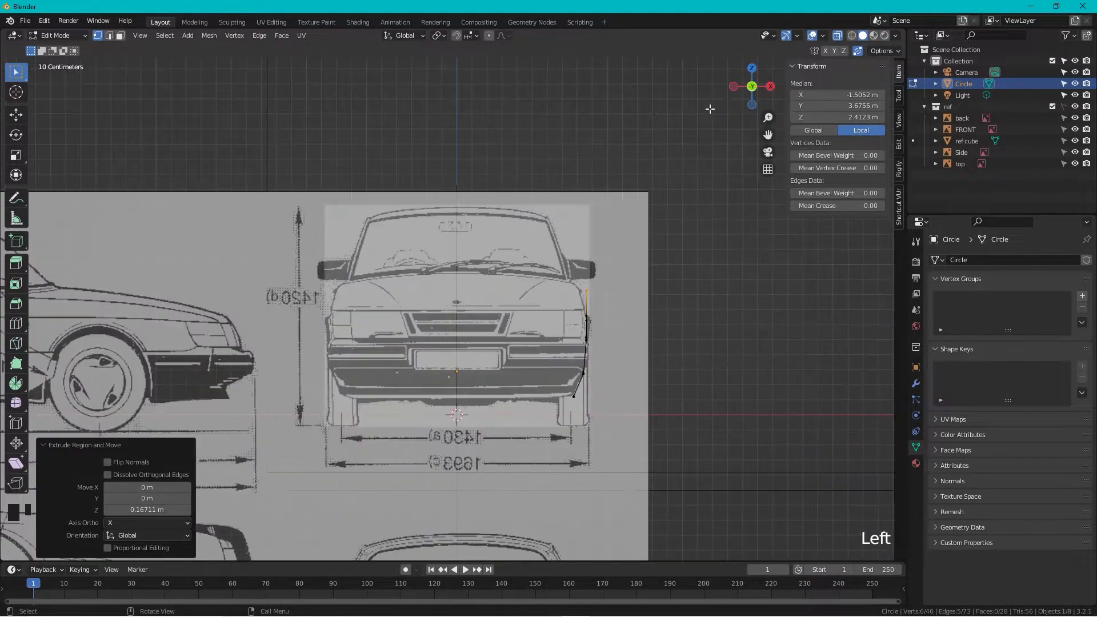
- Move the body side's extruded top edge row about 0.037 m inward along X to follow the front blueprint's shoulder
{"action": "scroll", "coordinate": [636, 231], "scroll_direction": "up", "scroll_amount": 2}
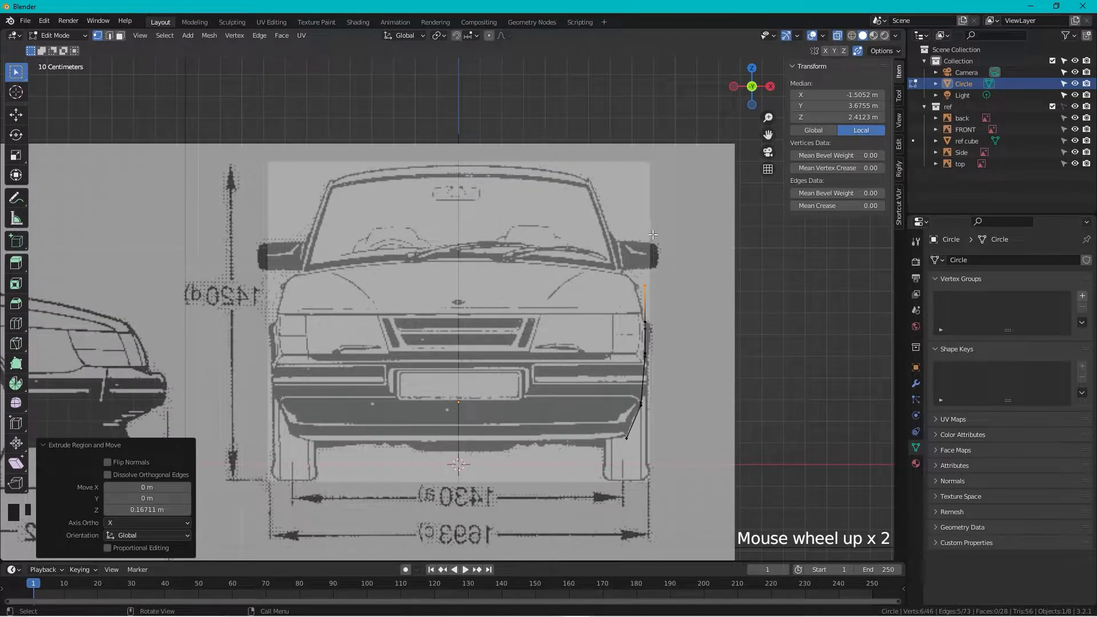
{"action": "key", "text": "g"}
{"action": "key", "text": "x"}
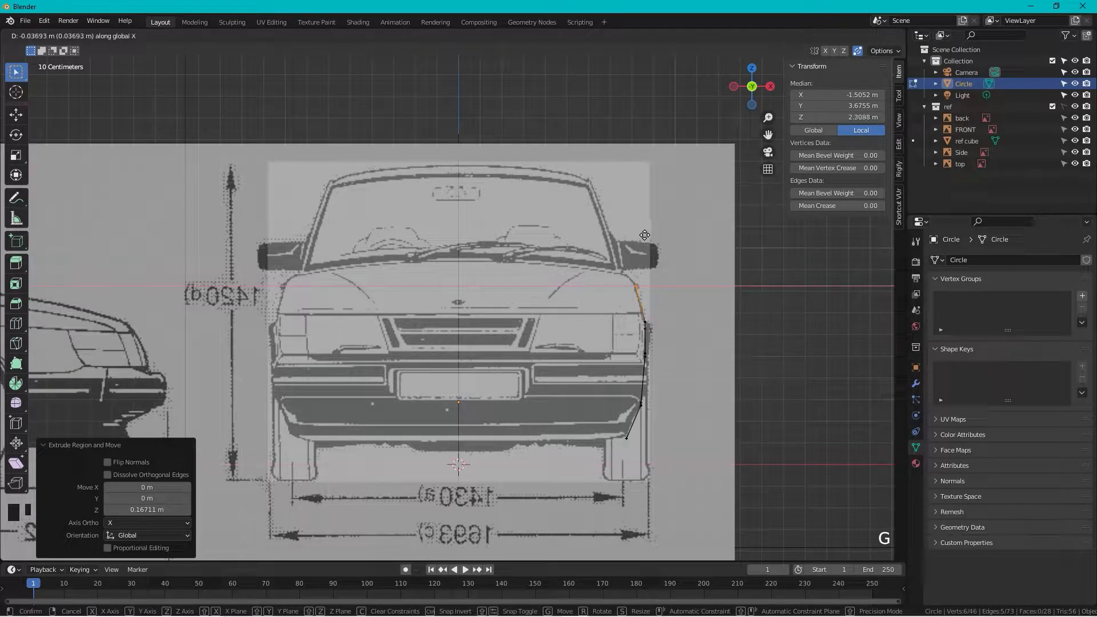
{"action": "left_click", "coordinate": [644, 235]}
- In the side view, raise the two top-row vertices above the rear wheel arch to the blueprint's shoulder line, the rearward one by about 0.098 m
{"action": "scroll", "coordinate": [661, 257], "scroll_direction": "down", "scroll_amount": 2}
{"action": "middle_click_drag", "start_coordinate": [661, 257], "coordinate": [581, 271]}
{"action": "left_click", "coordinate": [763, 89]}
{"action": "scroll", "coordinate": [480, 280], "scroll_direction": "up", "scroll_amount": 3}
{"action": "mouse_move", "coordinate": [440, 289]}
{"action": "middle_mouse_down", "text": "shift"}
{"action": "mouse_move", "coordinate": [274, 288]}
{"action": "mouse_move", "coordinate": [462, 287]}
{"action": "middle_mouse_up", "text": "shift"}
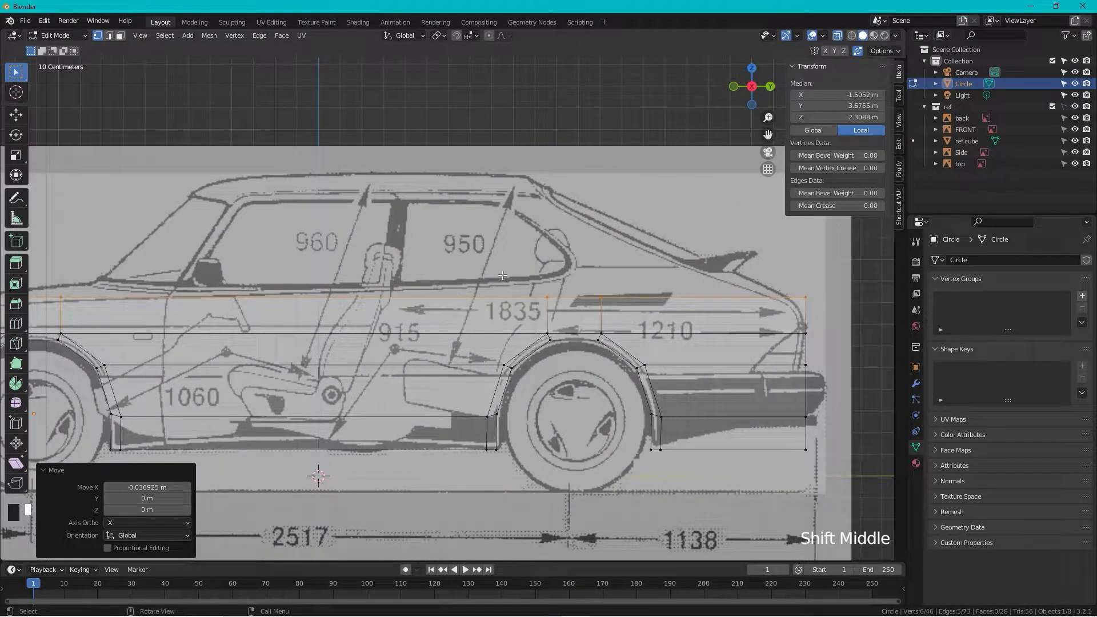
{"action": "left_click", "coordinate": [567, 286]}
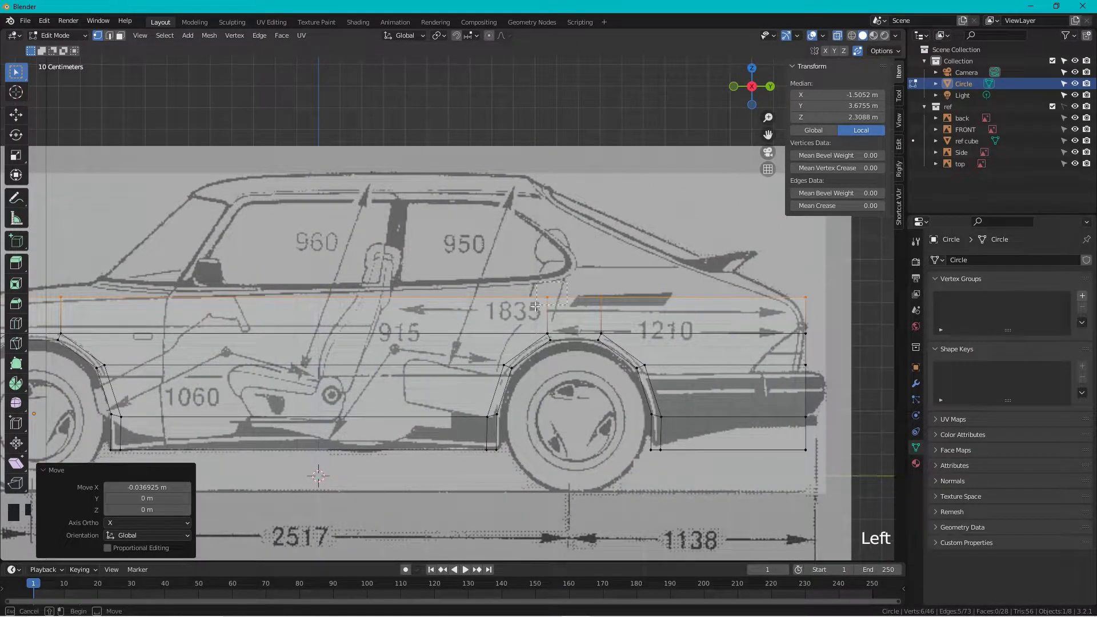
{"action": "key", "text": "g"}
{"action": "left_click", "coordinate": [581, 273]}
{"action": "left_click", "coordinate": [603, 297]}
{"action": "key", "text": "g"}
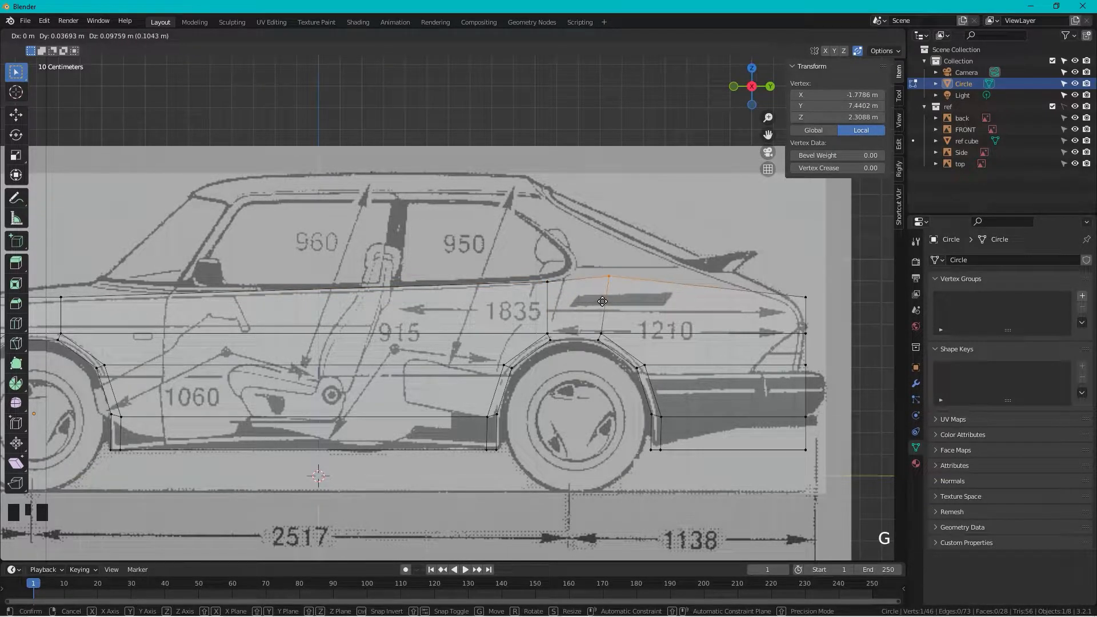
{"action": "left_click", "coordinate": [602, 301]}
- Move the rearmost top-row vertex about 0.063 m forward and 0.011 m down onto the tail's outline
{"action": "left_click", "coordinate": [815, 297]}
{"action": "key", "text": "g"}
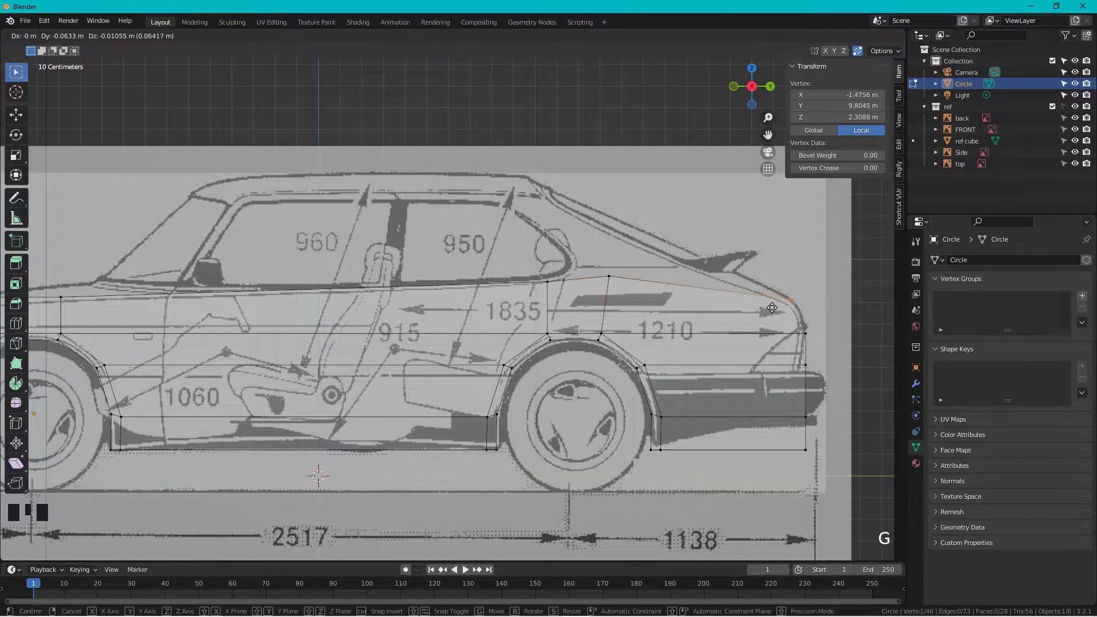
{"action": "left_click", "coordinate": [771, 308]}
{"action": "middle_click_drag", "start_coordinate": [320, 399], "coordinate": [726, 377], "text": "shift"}
{"action": "middle_click_drag", "start_coordinate": [565, 371], "coordinate": [731, 326], "text": "shift"}
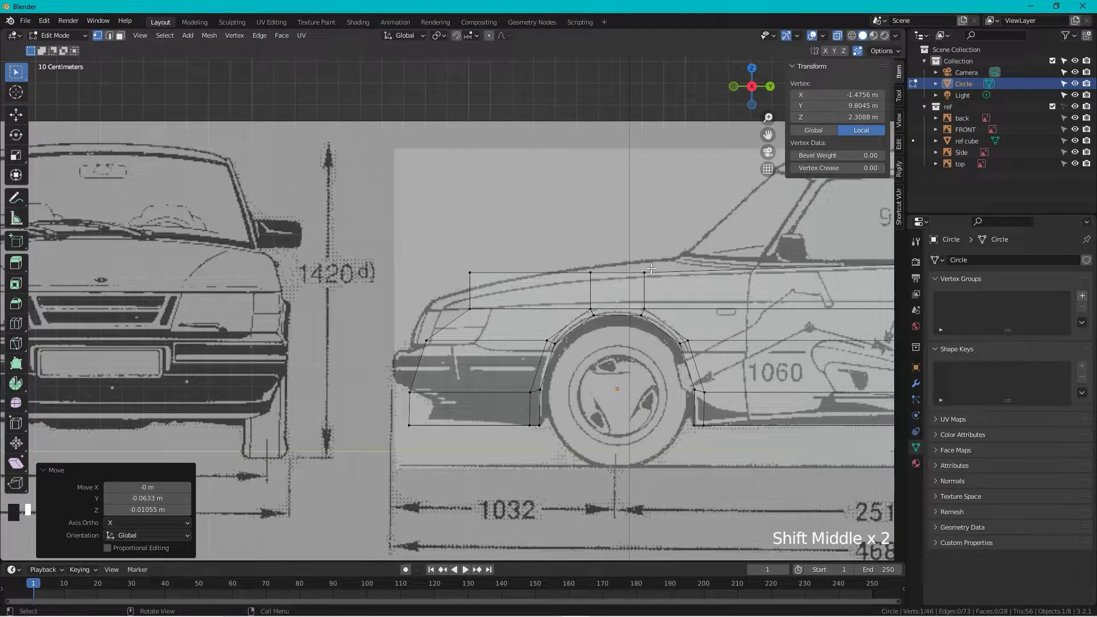
{"action": "key", "text": "f"}
{"action": "key", "text": "f"}
{"action": "key", "text": "f"}
{"action": "key", "text": "ctrl+z"}
{"action": "key", "text": "ctrl+z"}
{"action": "key", "text": "ctrl+z"}
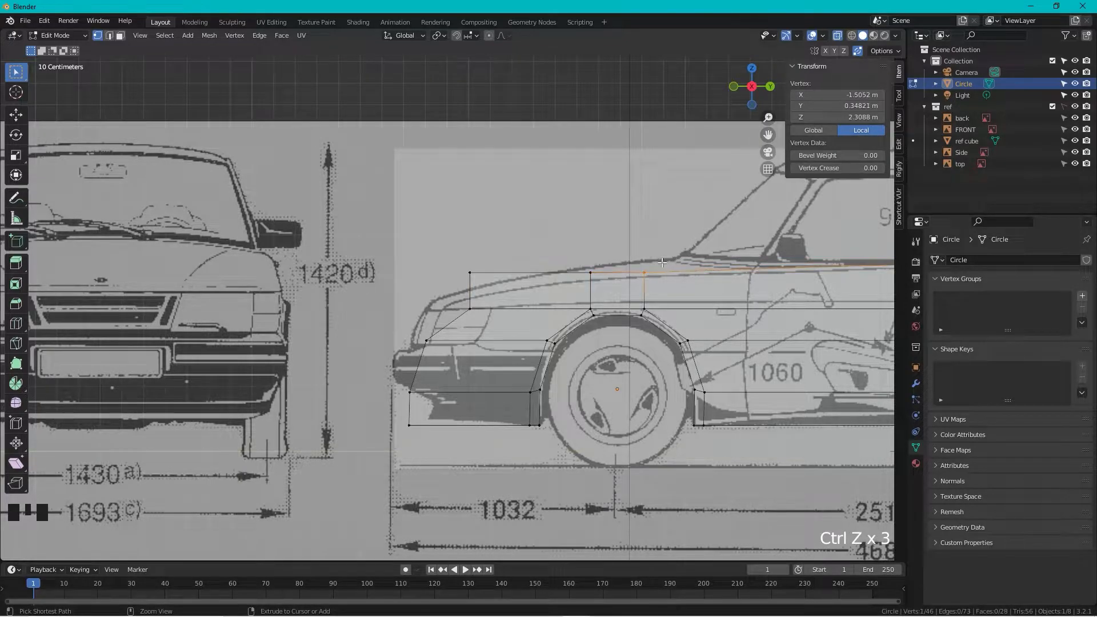
- Lower the three frontmost vertices of the top edge row by about 0.016 m toward the hood's side line
{"action": "scroll", "coordinate": [661, 263], "scroll_direction": "down", "scroll_amount": 1}
{"action": "left_click", "coordinate": [490, 275], "text": "ctrl"}
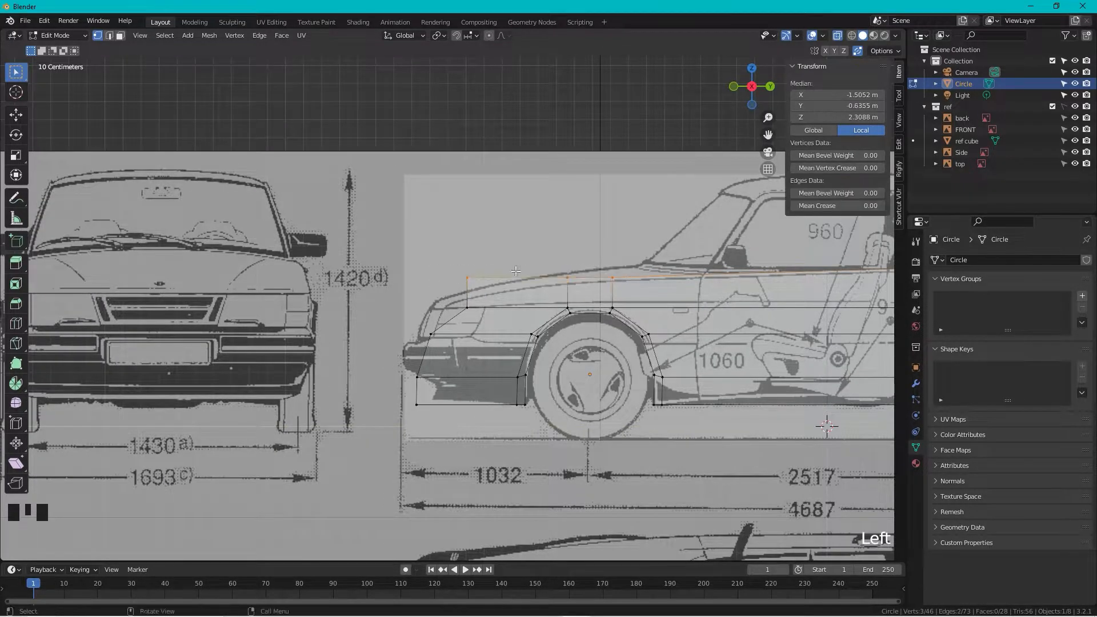
{"action": "key", "text": "g"}
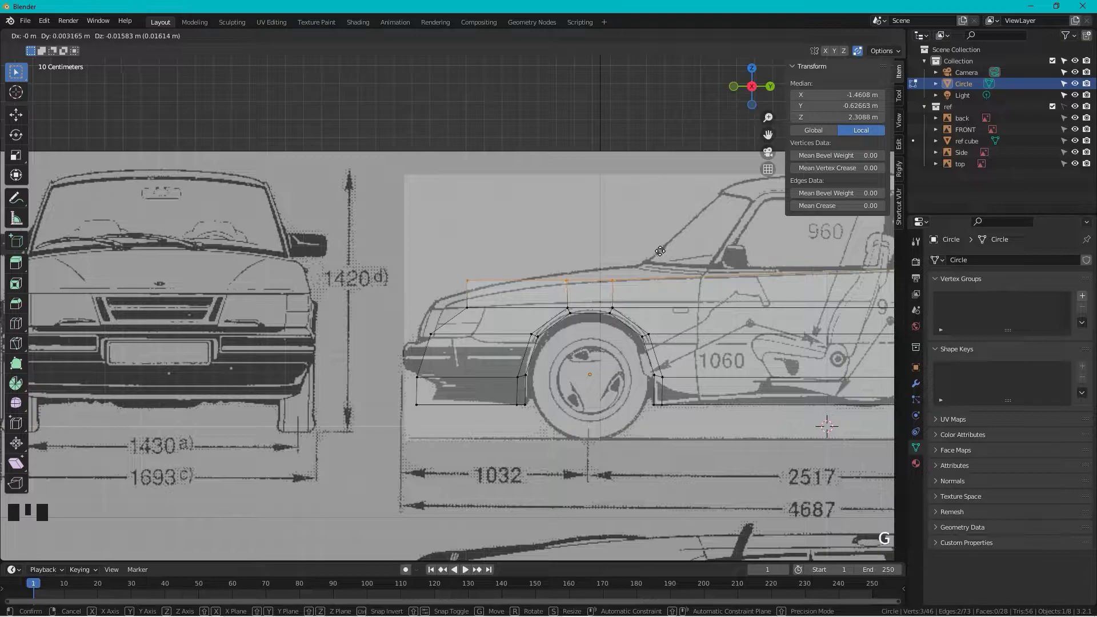
{"action": "left_click", "coordinate": [659, 251]}
- Lower the top-row vertex above the front arch's forward side about 0.019 m and the foremost one about 0.089 m onto the hood's side line
{"action": "left_click_drag", "start_coordinate": [588, 271], "coordinate": [549, 292]}
{"action": "key", "text": "g"}
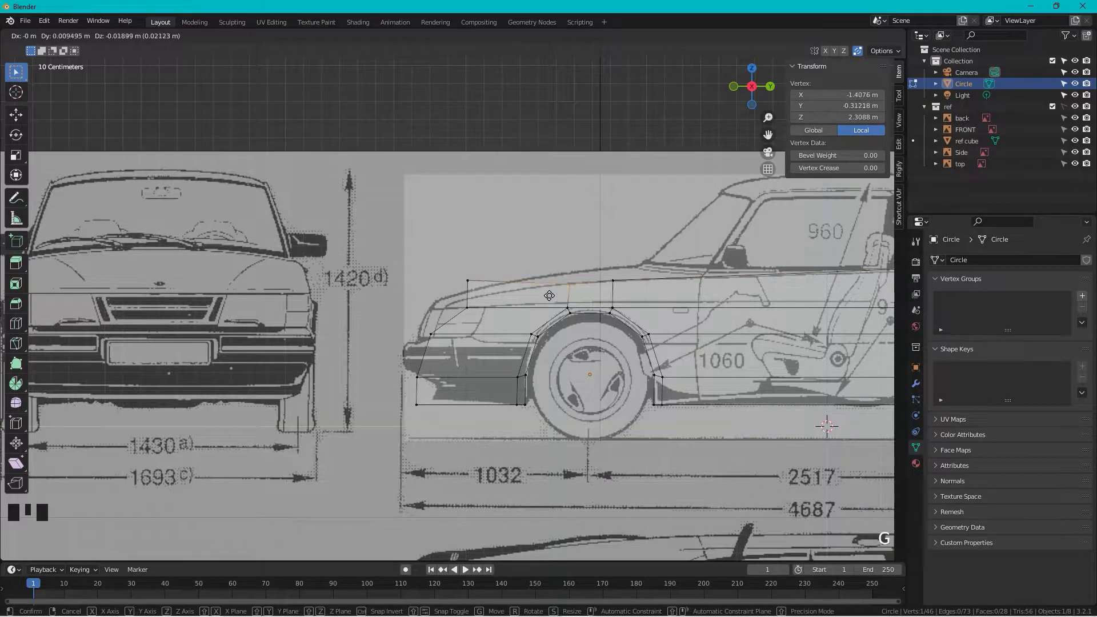
{"action": "left_click", "coordinate": [549, 293]}
{"action": "left_click_drag", "start_coordinate": [484, 268], "coordinate": [457, 289]}
{"action": "key", "text": "g"}
{"action": "left_click", "coordinate": [460, 305]}
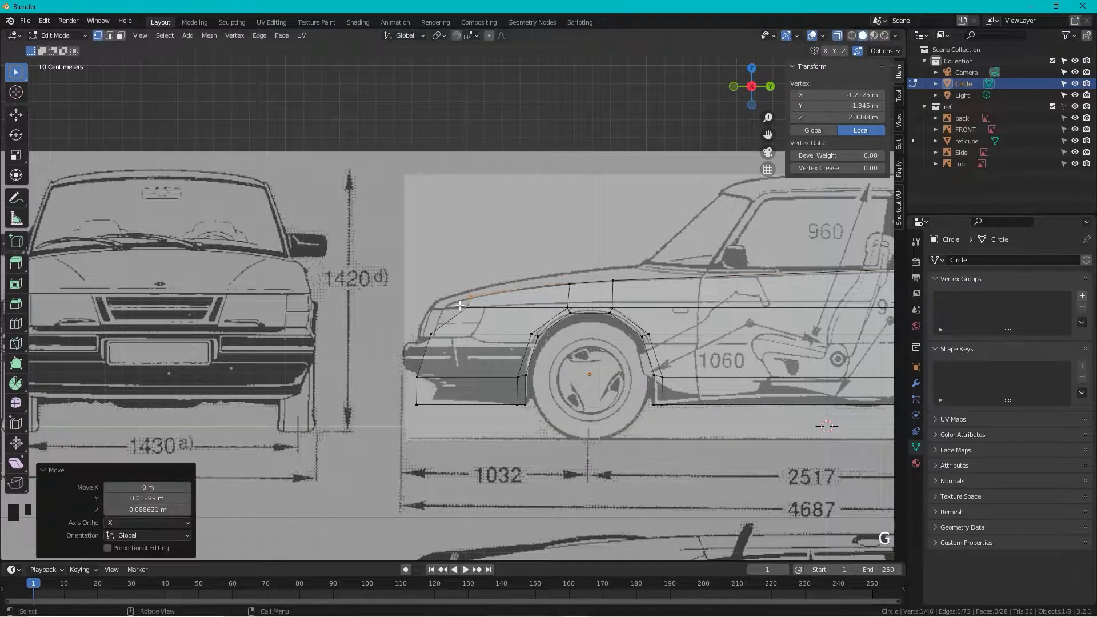
- Move the front bumper's two lowest front vertices rearward, and the bottom one another 0.077 m back and 0.024 m up onto the bumper outline
{"action": "middle_click_drag", "start_coordinate": [478, 357], "coordinate": [530, 331], "text": "shift"}
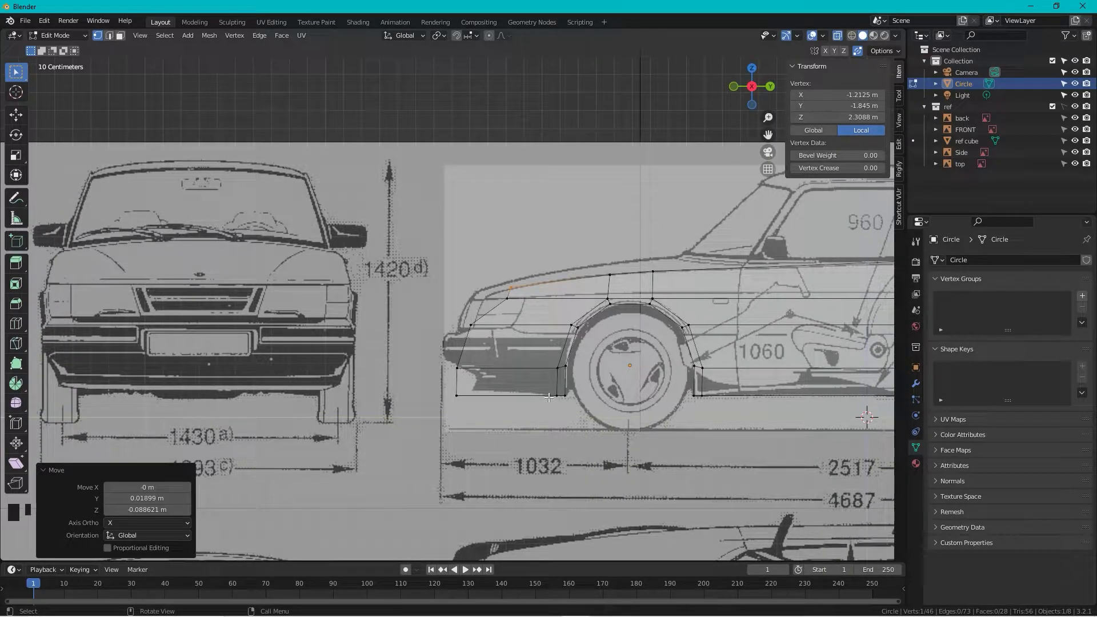
{"action": "middle_click_drag", "start_coordinate": [536, 334], "coordinate": [525, 317], "text": "shift"}
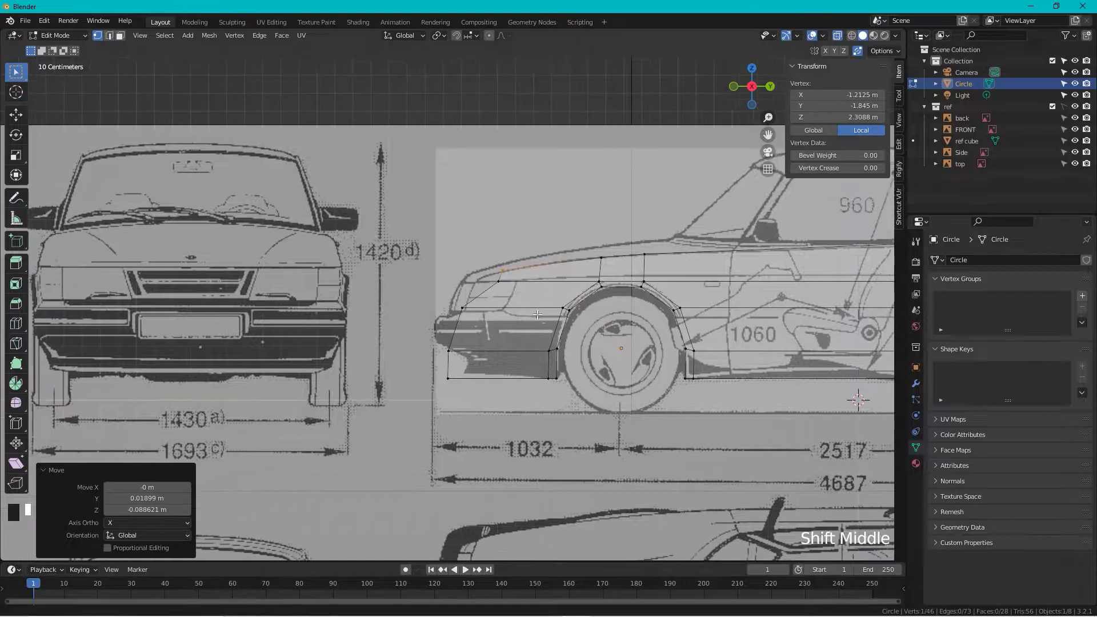
{"action": "scroll", "coordinate": [508, 340], "scroll_direction": "up", "scroll_amount": 3}
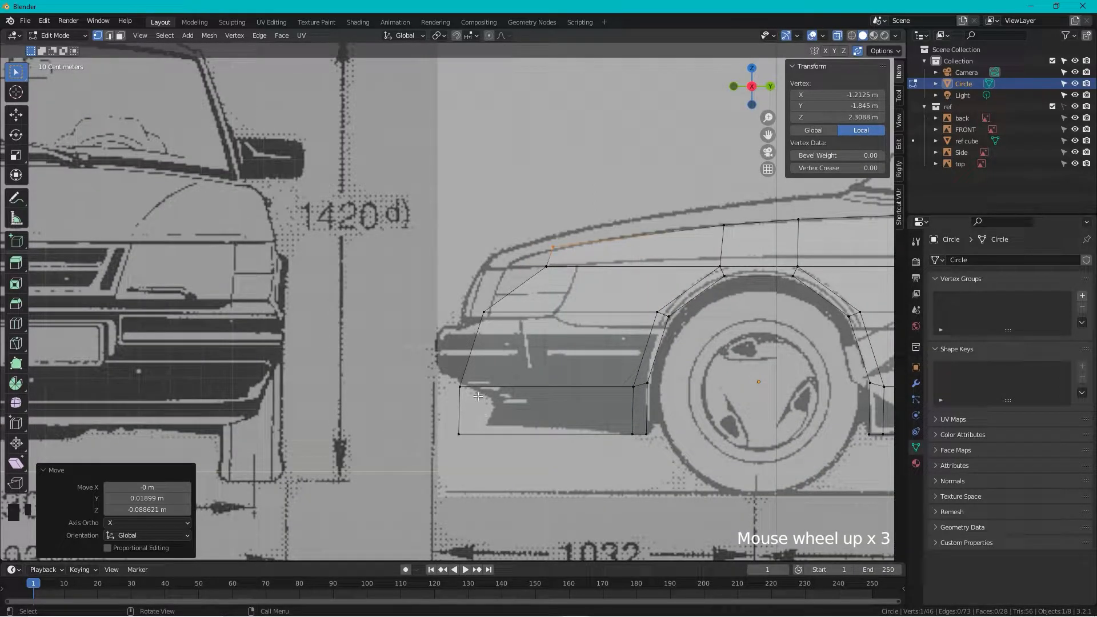
{"action": "left_click", "coordinate": [470, 383]}
{"action": "left_click", "coordinate": [478, 373]}
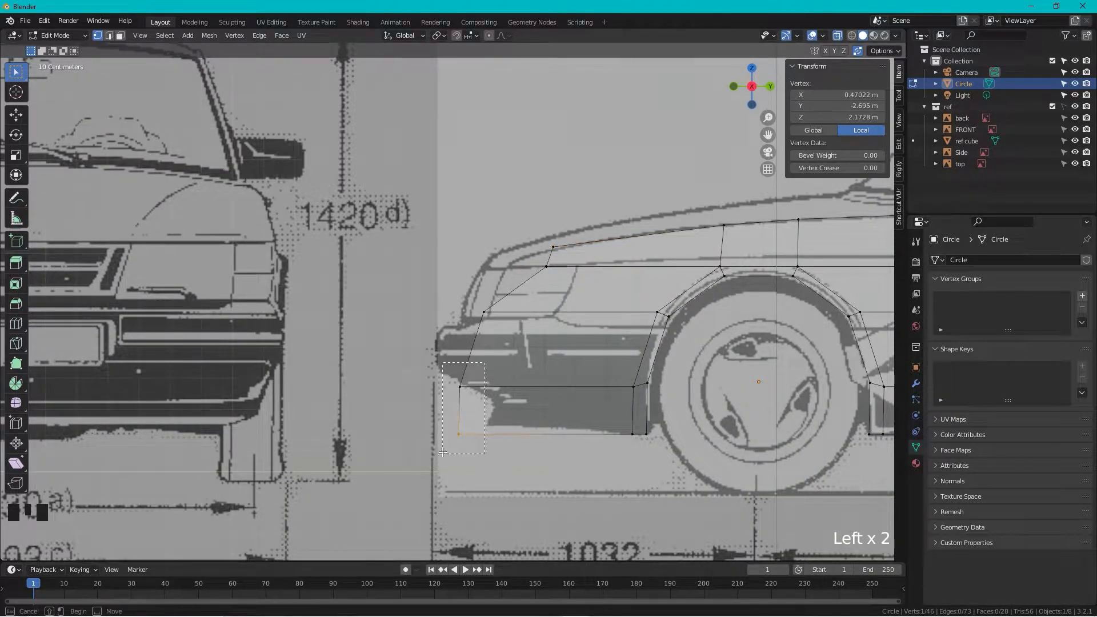
{"action": "key", "text": "g"}
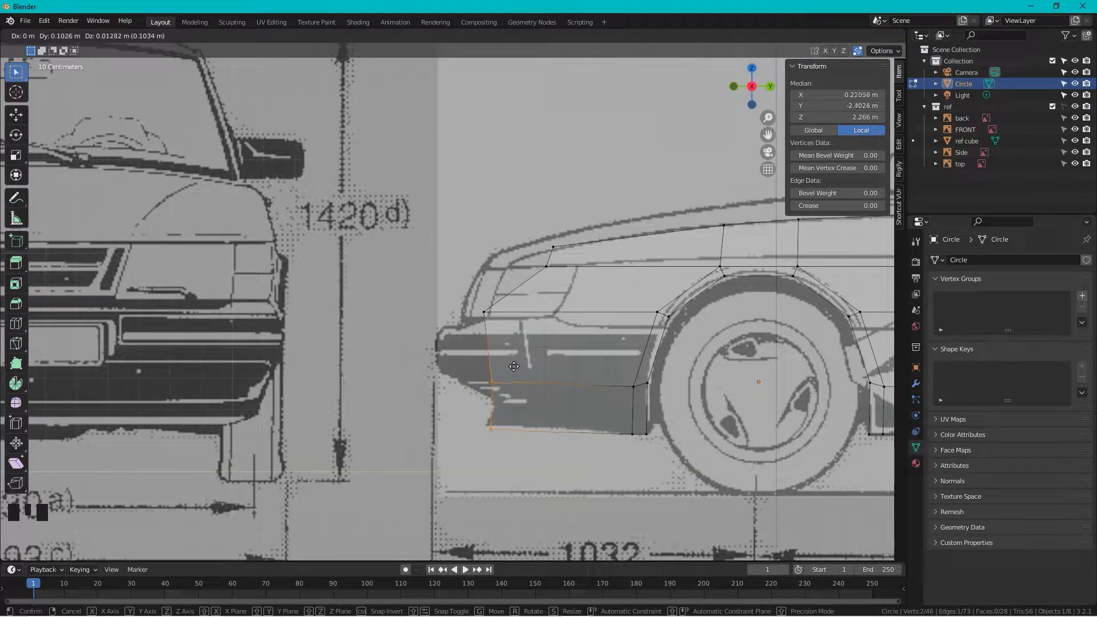
{"action": "left_click", "coordinate": [497, 367]}
{"action": "left_click", "coordinate": [487, 425]}
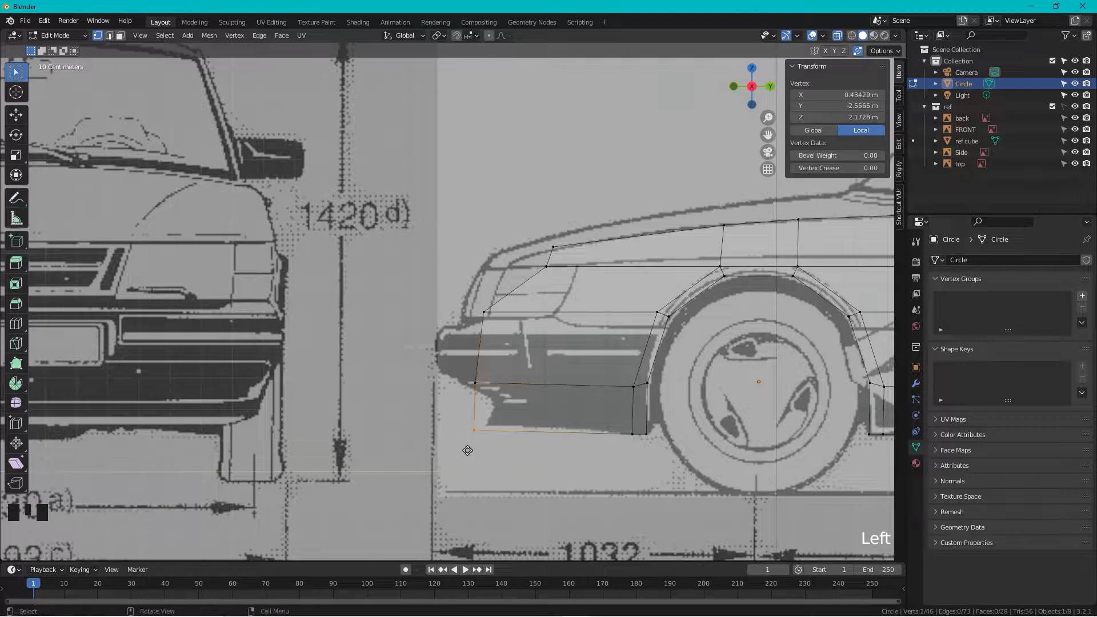
{"action": "key", "text": "g"}
{"action": "left_click", "coordinate": [507, 428]}
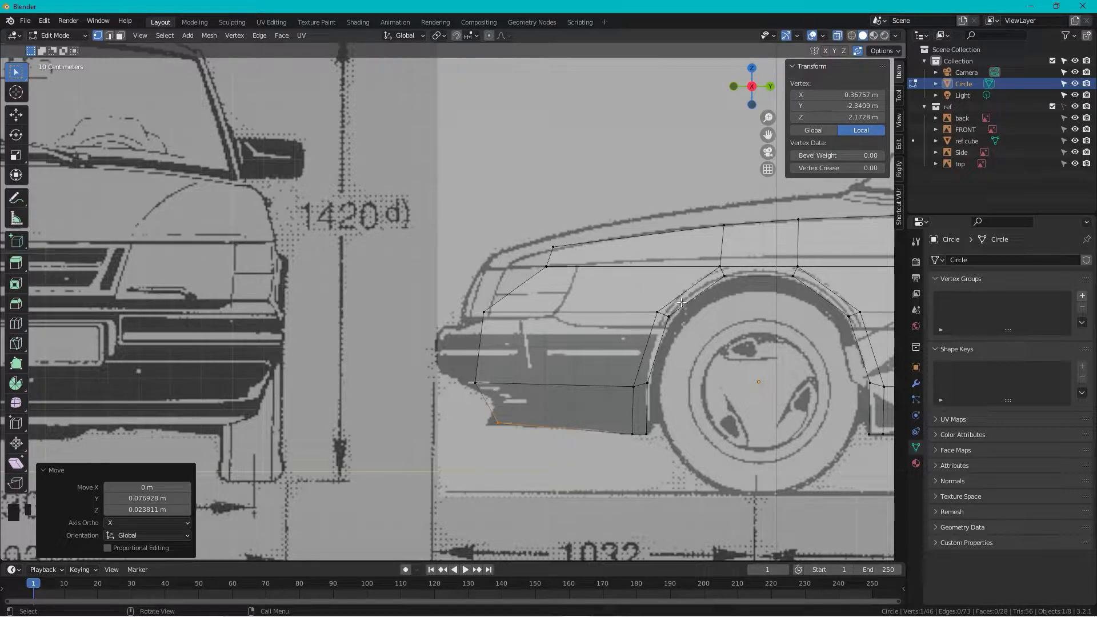
- Lower the front arch's two upper forward vertices about 0.037 m and the matching front vertex about 0.051 m to the bumper's top edge
{"action": "left_click_drag", "start_coordinate": [681, 298], "coordinate": [654, 325]}
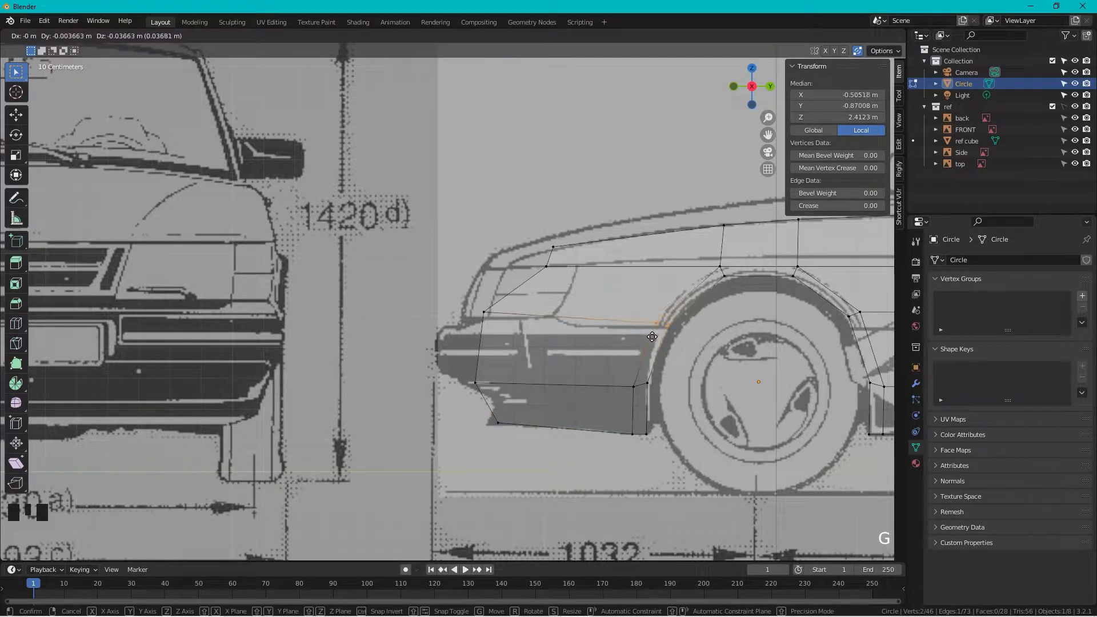
{"action": "left_click", "coordinate": [634, 339]}
{"action": "left_click", "coordinate": [484, 312]}
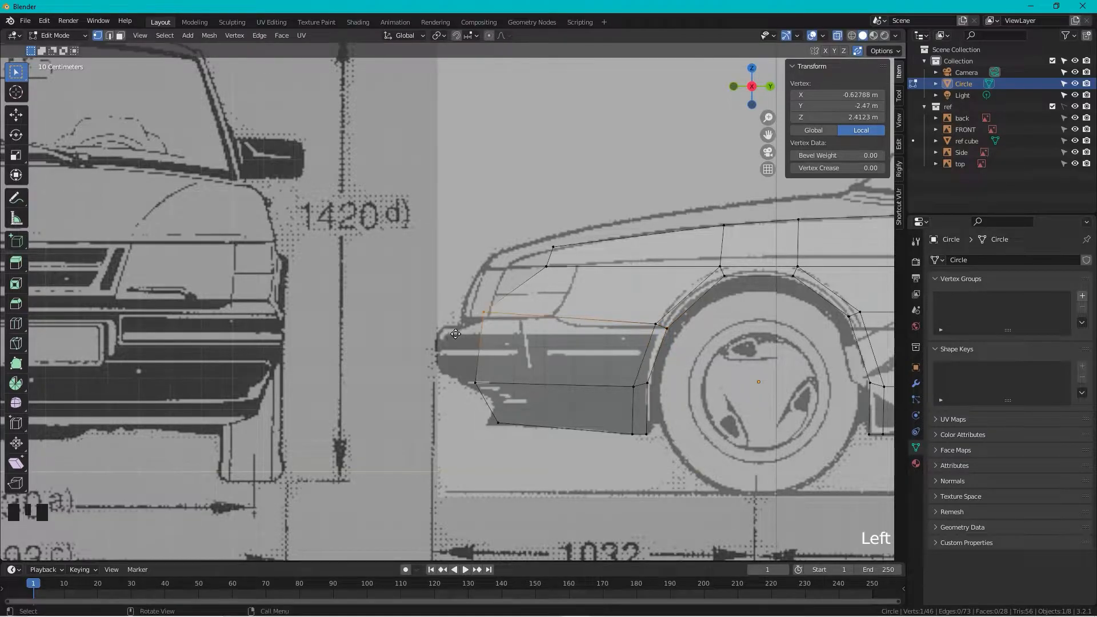
{"action": "key", "text": "g"}
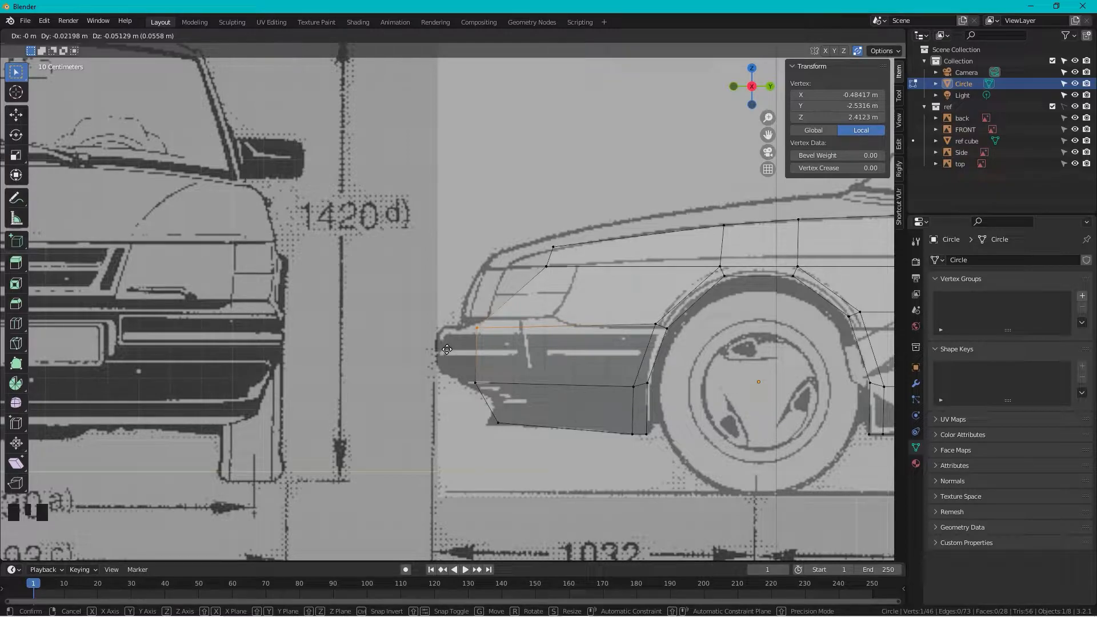
{"action": "left_click", "coordinate": [446, 349]}
- Extrude the front bumper's leading edge about 0.117 m forward along negative Y, and raise its lower vertex to follow the bumper outline
{"action": "middle_click_drag", "start_coordinate": [470, 390], "coordinate": [594, 342], "text": "shift"}
{"action": "left_click_drag", "start_coordinate": [640, 322], "coordinate": [636, 318]}
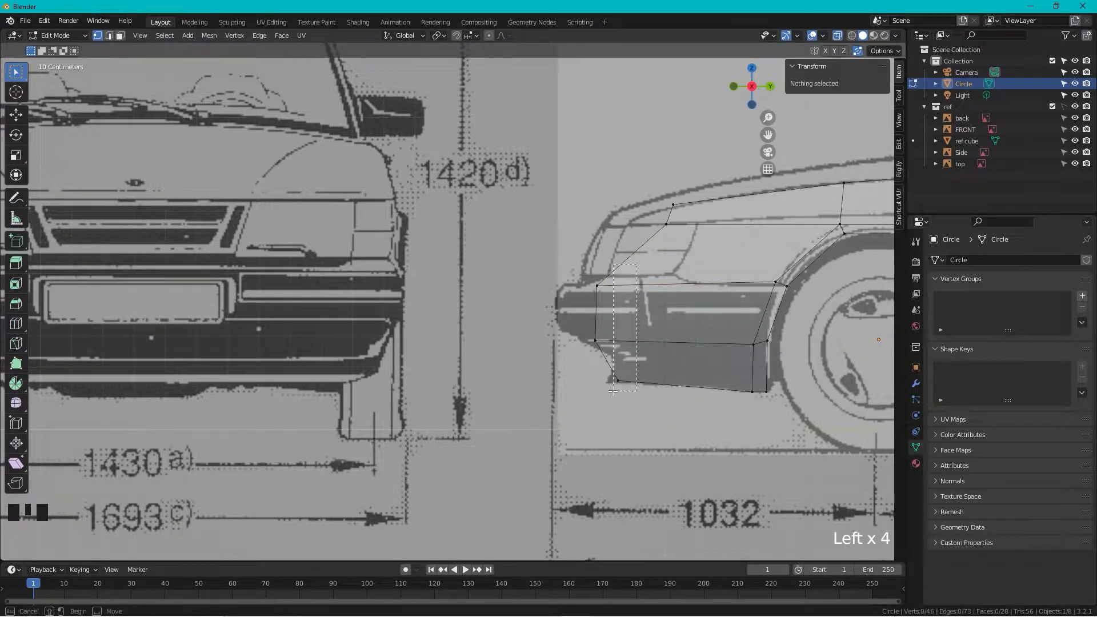
{"action": "left_click_drag", "start_coordinate": [634, 270], "coordinate": [577, 398]}
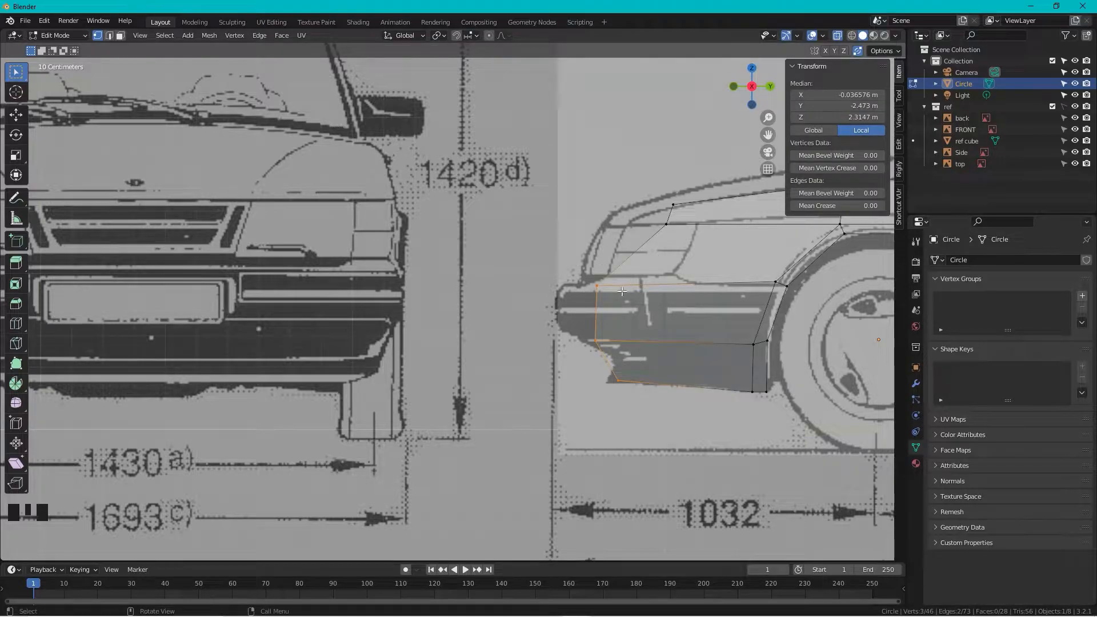
{"action": "left_click", "coordinate": [597, 280]}
{"action": "left_click_drag", "start_coordinate": [599, 272], "coordinate": [581, 353]}
{"action": "key", "text": "e"}
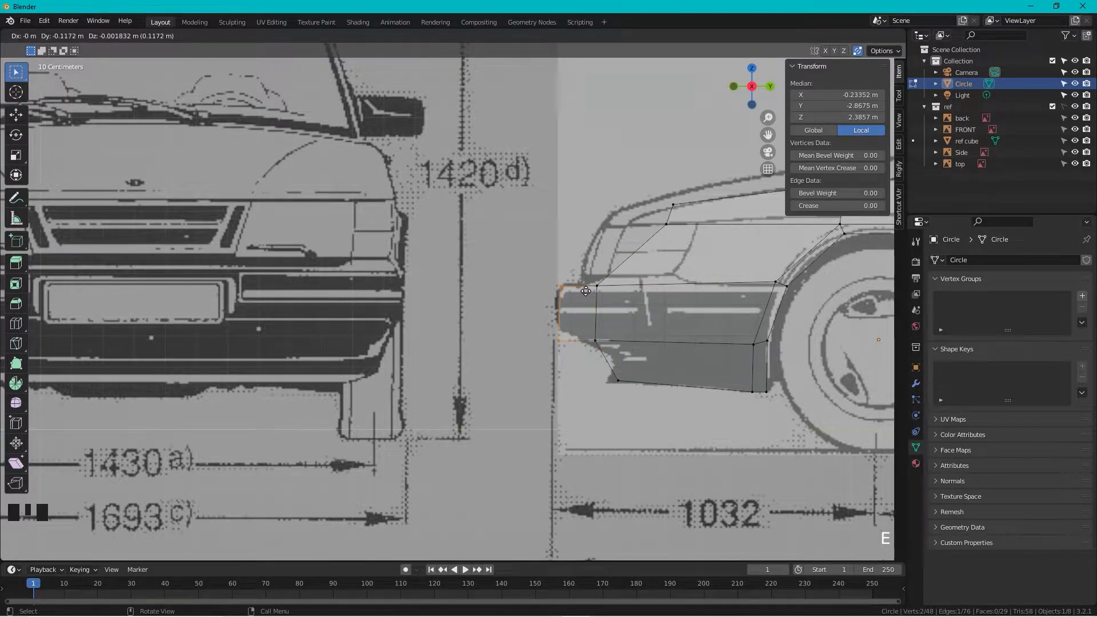
{"action": "left_click", "coordinate": [585, 291]}
{"action": "key", "text": "g"}
{"action": "left_click", "coordinate": [549, 348]}
{"action": "left_click_drag", "start_coordinate": [567, 268], "coordinate": [548, 346]}
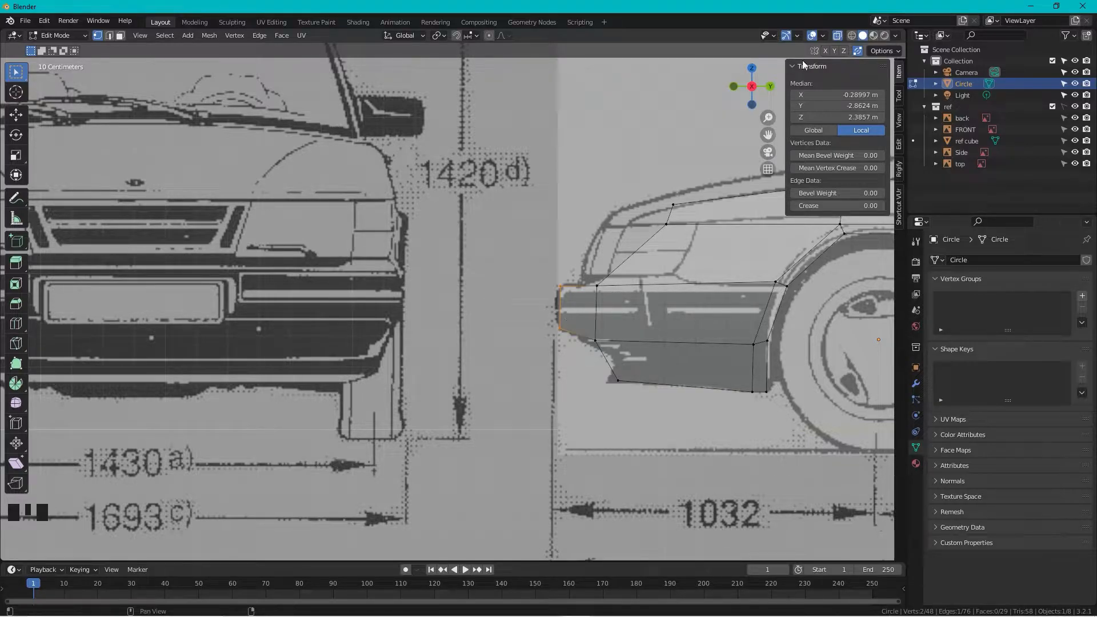
- In the top view, move the rearmost body side vertices about 0.133 m inward along X and 0.042 m forward along Y
{"action": "left_click", "coordinate": [753, 84]}
{"action": "middle_click_drag", "start_coordinate": [720, 62], "coordinate": [453, 115], "text": "shift"}
{"action": "scroll", "coordinate": [501, 229], "scroll_direction": "down", "scroll_amount": 4}
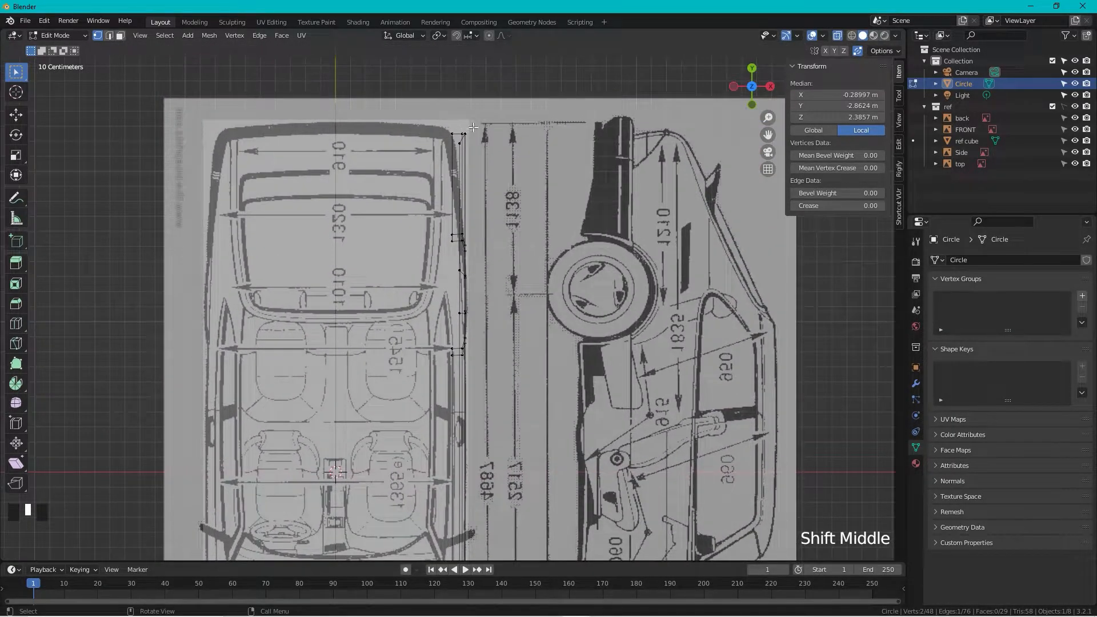
{"action": "left_click_drag", "start_coordinate": [472, 127], "coordinate": [431, 150]}
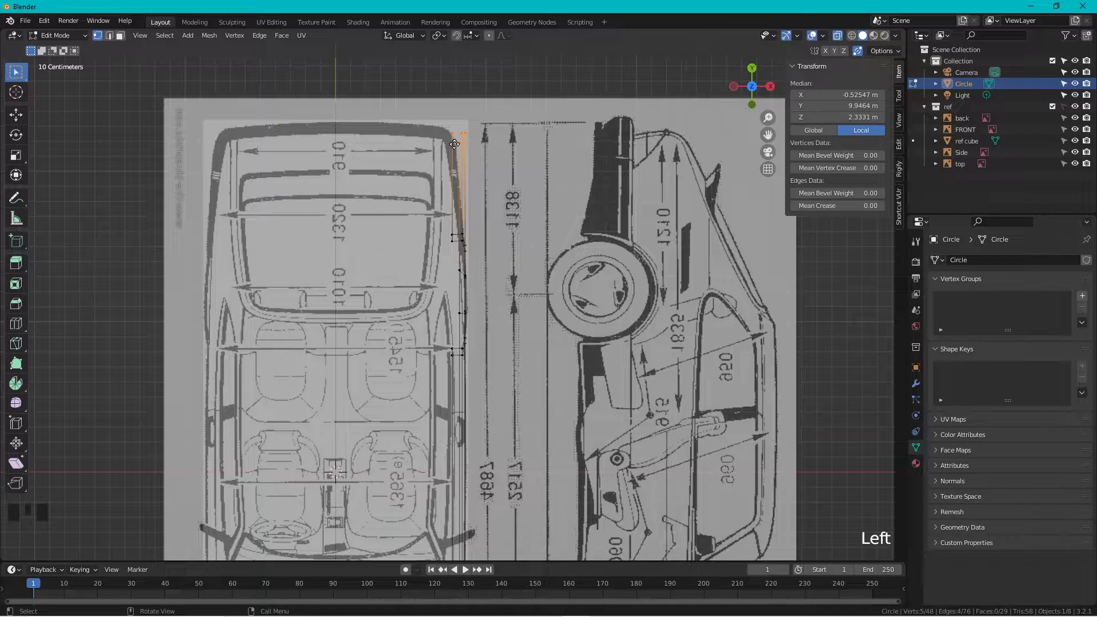
{"action": "key", "text": "g"}
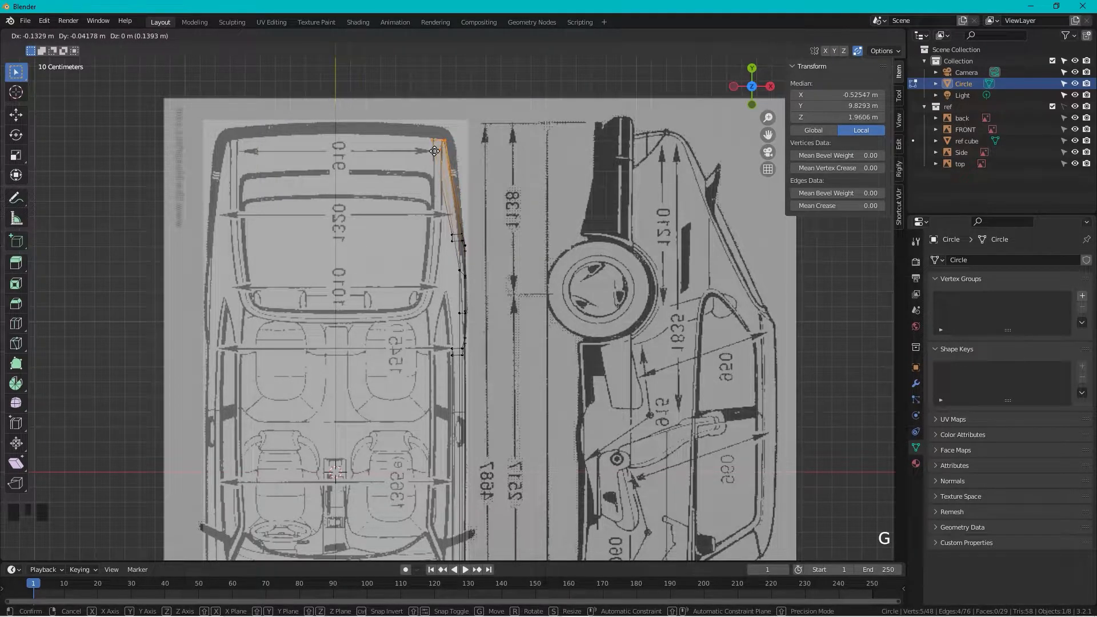
{"action": "left_click", "coordinate": [434, 151]}
- Move the three vertices on the forward side of the front arch's top about 0.016 m inward along X
{"action": "middle_click_drag", "start_coordinate": [445, 172], "coordinate": [451, 164], "text": "shift"}
{"action": "middle_click_drag", "start_coordinate": [491, 514], "coordinate": [535, 341], "text": "shift"}
{"action": "scroll", "coordinate": [501, 297], "scroll_direction": "up", "scroll_amount": 1}
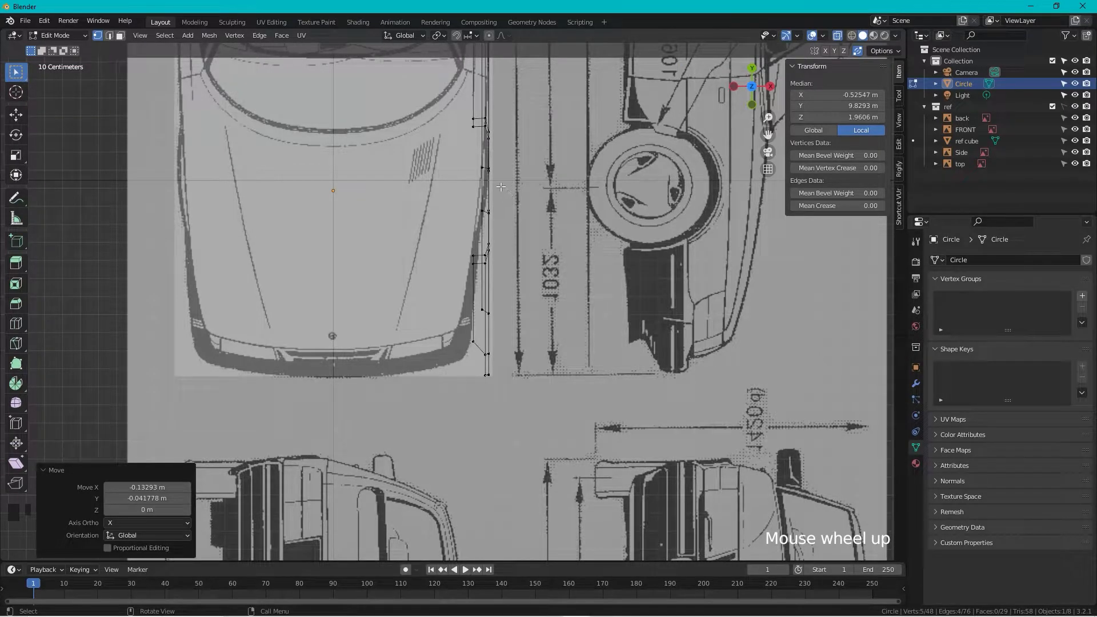
{"action": "left_click", "coordinate": [463, 220]}
{"action": "key", "text": "g"}
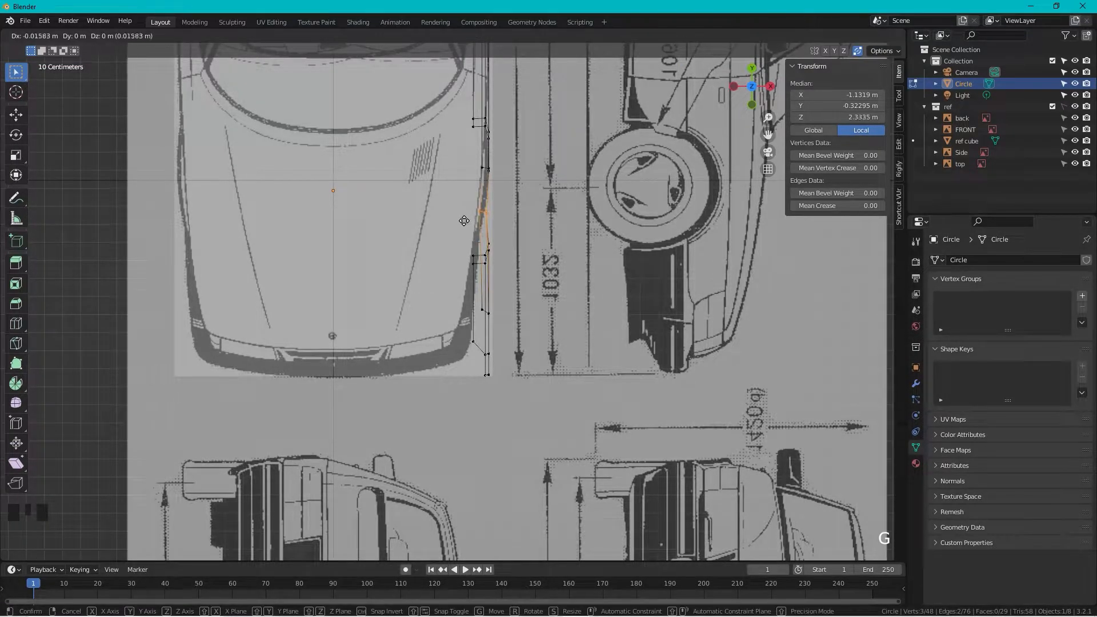
{"action": "left_click", "coordinate": [463, 220]}
- Select all body side vertices from the front arch's forward edge to the bumper and move them about 0.07 m inward along X
{"action": "left_click", "coordinate": [459, 273]}
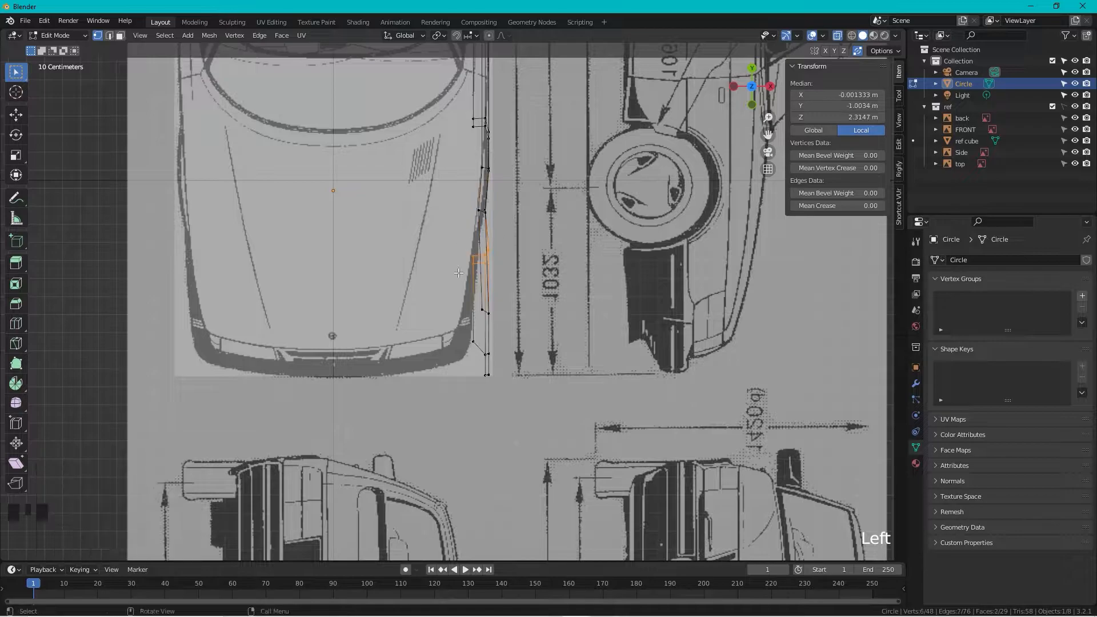
{"action": "left_click", "coordinate": [517, 234]}
{"action": "left_click_drag", "start_coordinate": [516, 233], "coordinate": [448, 374]}
{"action": "key", "text": "g"}
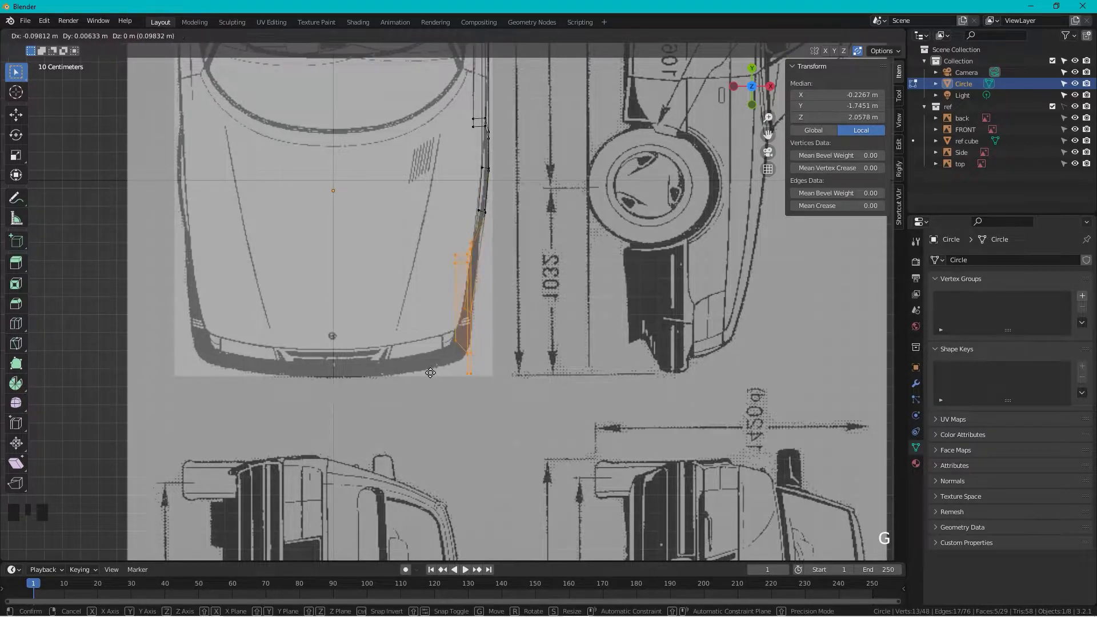
{"action": "left_click", "coordinate": [448, 375]}
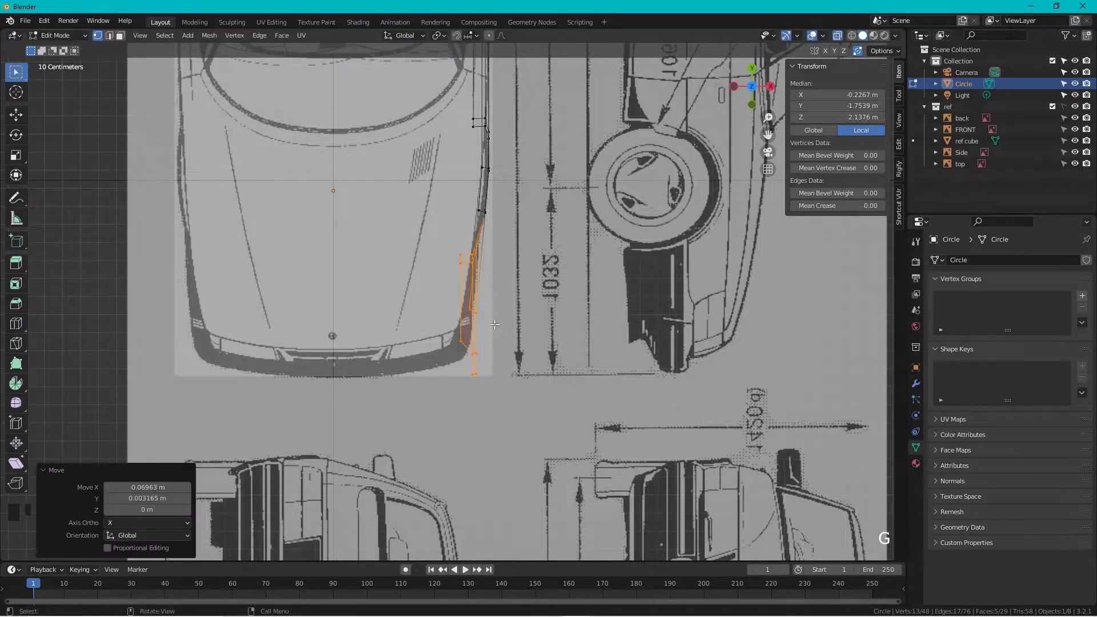
- In the top view, select the seven body side vertices at the front end and move them about 0.095 m inward along X
{"action": "left_click_drag", "start_coordinate": [490, 297], "coordinate": [438, 394]}
{"action": "key", "text": "g"}
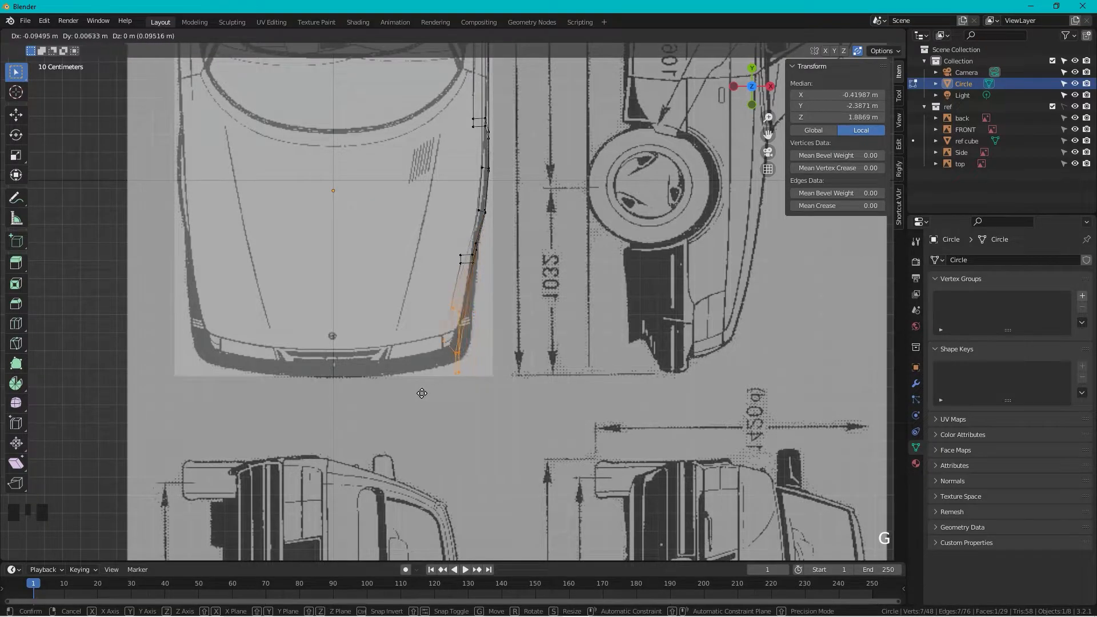
{"action": "left_click", "coordinate": [423, 393]}
- Select the five foremost vertices at the bumper corner and move them about 0.054 m outward along X
{"action": "left_click_drag", "start_coordinate": [482, 341], "coordinate": [400, 395]}
{"action": "key", "text": "g"}
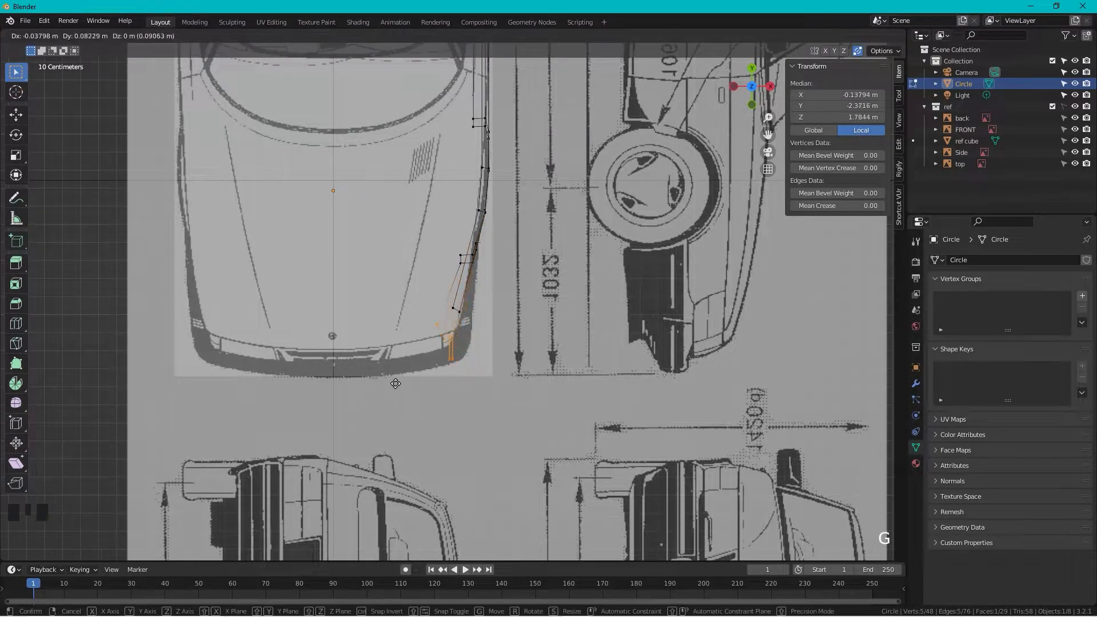
{"action": "key", "text": "x"}
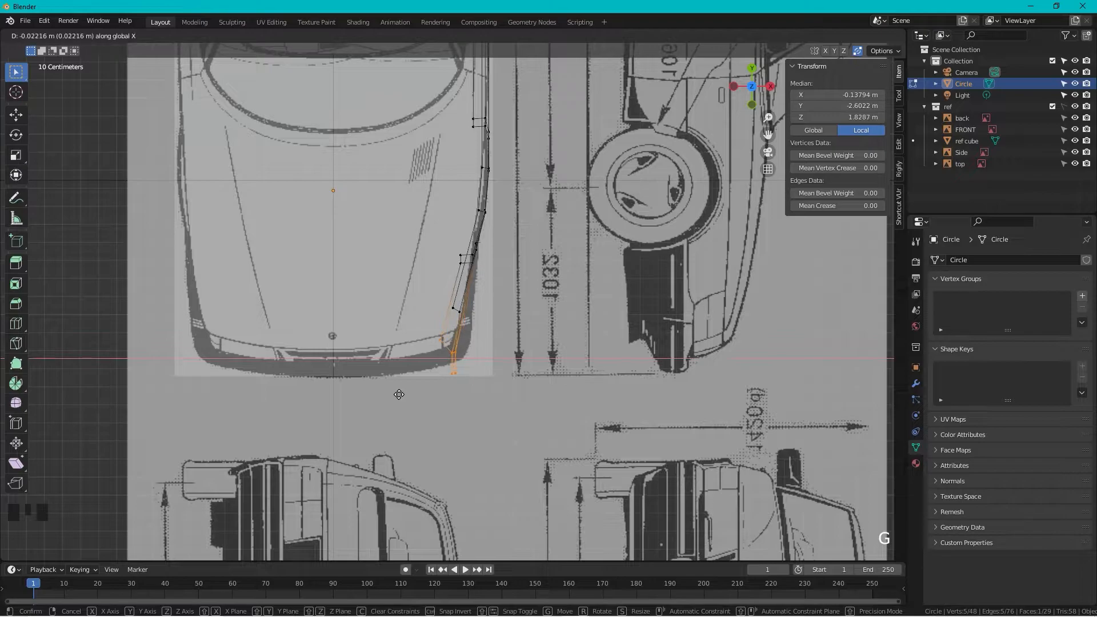
{"action": "left_click", "coordinate": [420, 393]}
{"action": "middle_click_drag", "start_coordinate": [419, 393], "coordinate": [604, 235]}
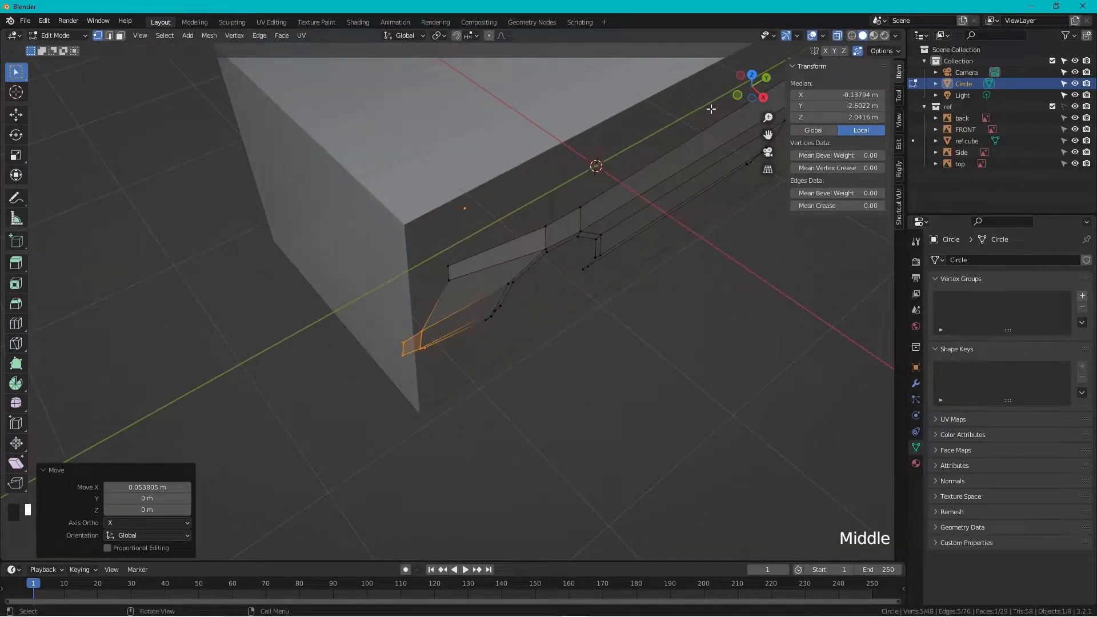
{"action": "left_click", "coordinate": [753, 77]}
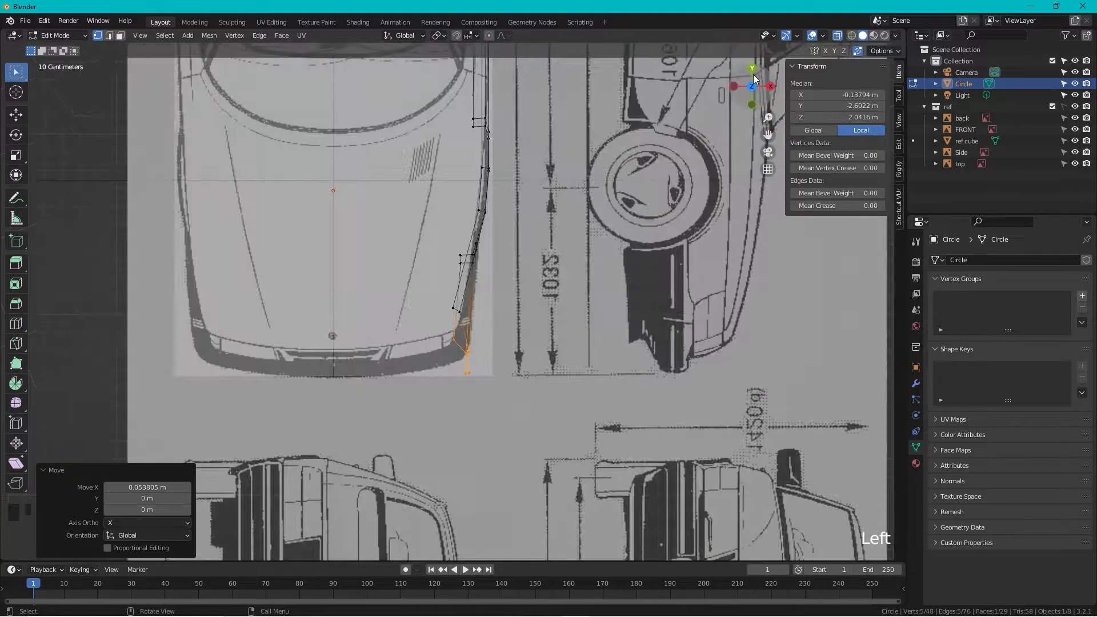
- Select the bumper's two front-edge vertices and move them about 0.062 m inward along X and 0.055 m back along Y
{"action": "scroll", "coordinate": [494, 404], "scroll_direction": "up", "scroll_amount": 3}
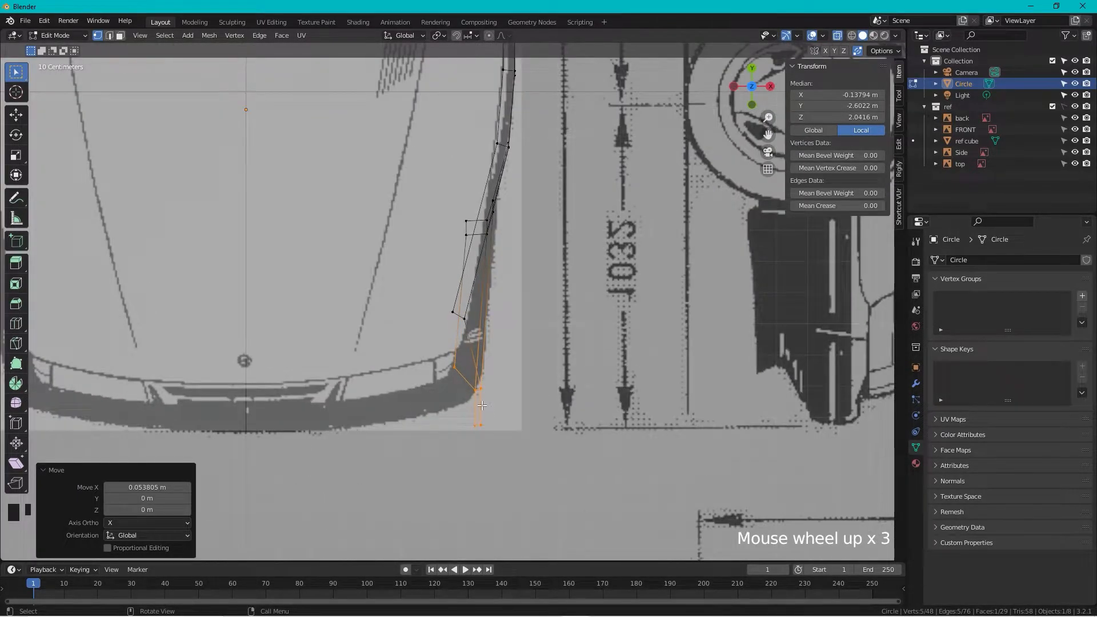
{"action": "left_click_drag", "start_coordinate": [491, 415], "coordinate": [456, 439]}
{"action": "middle_click_drag", "start_coordinate": [456, 440], "coordinate": [457, 315]}
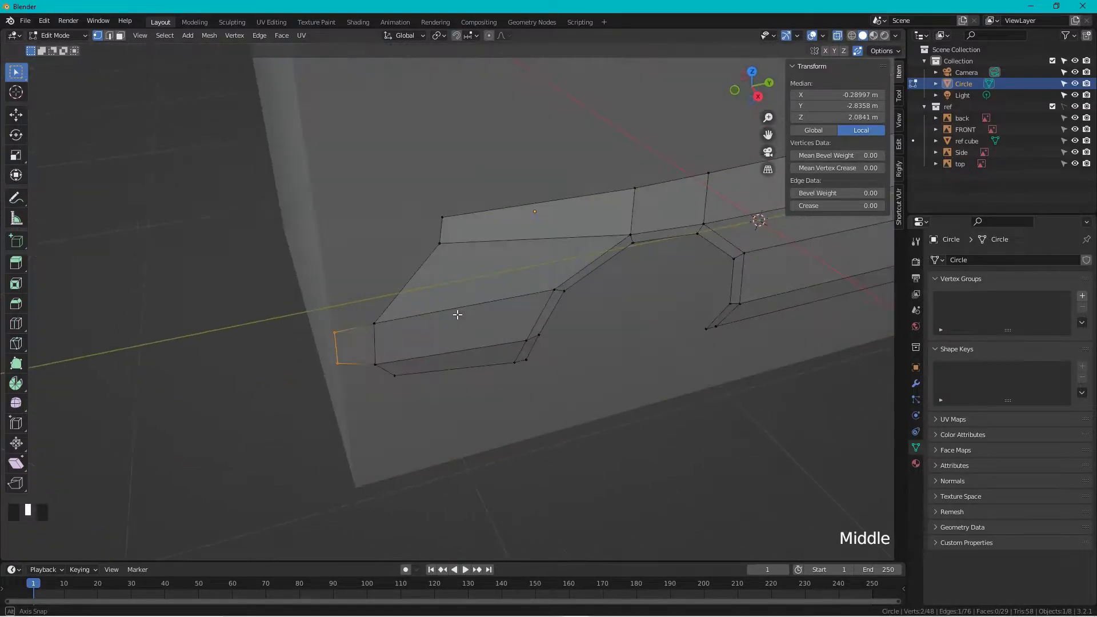
{"action": "middle_click_drag", "start_coordinate": [402, 339], "coordinate": [574, 312]}
{"action": "left_click", "coordinate": [753, 80]}
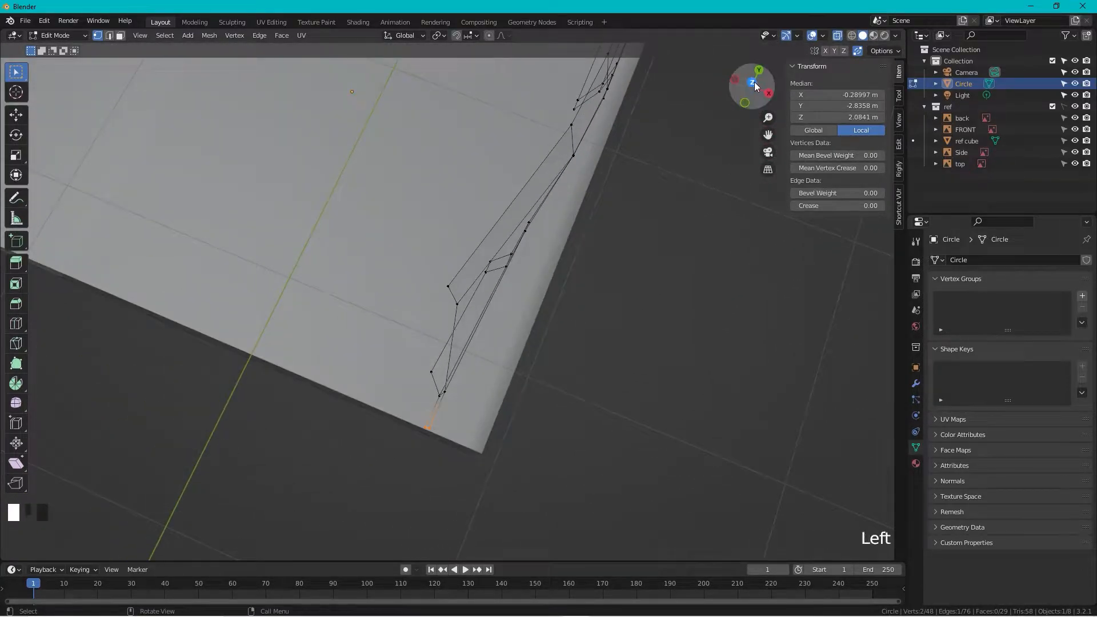
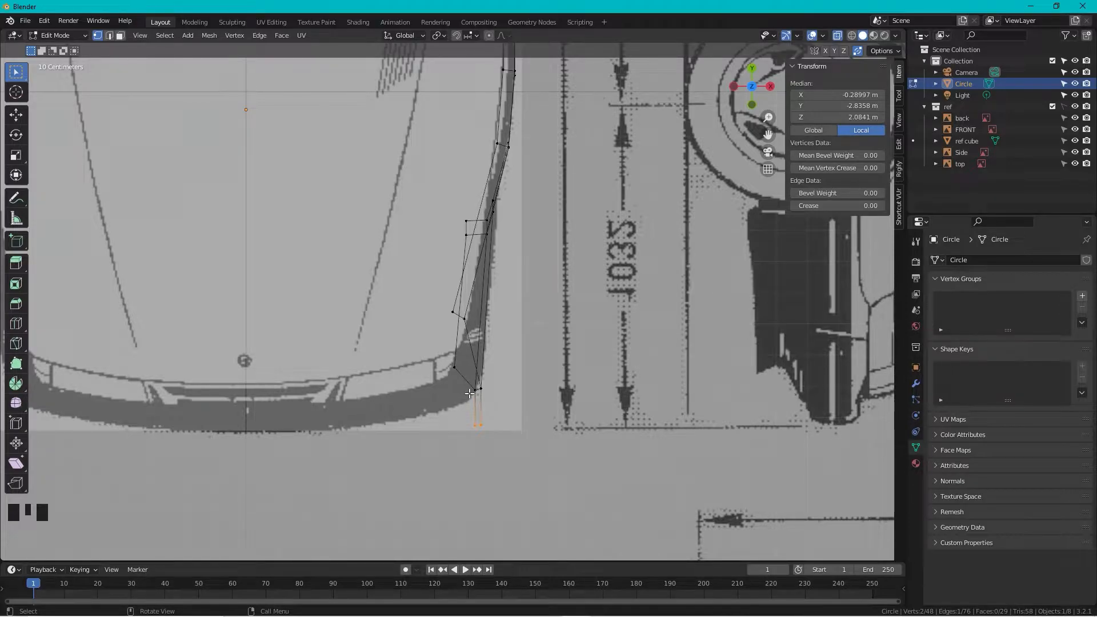
{"action": "key", "text": "g"}
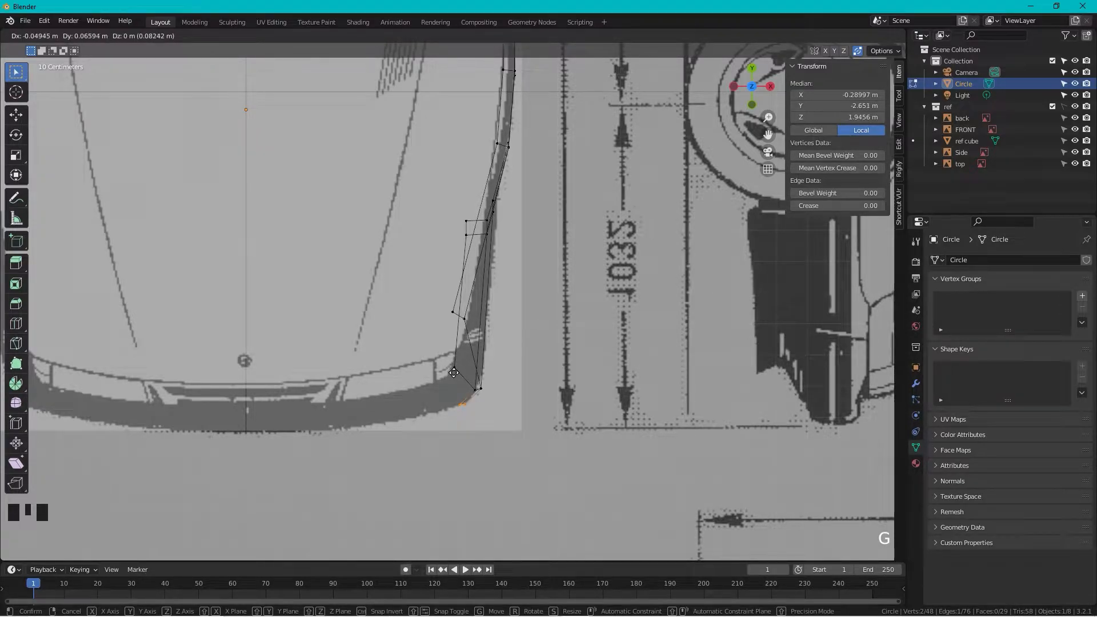
{"action": "left_click", "coordinate": [448, 380]}
{"action": "key", "text": "g"}
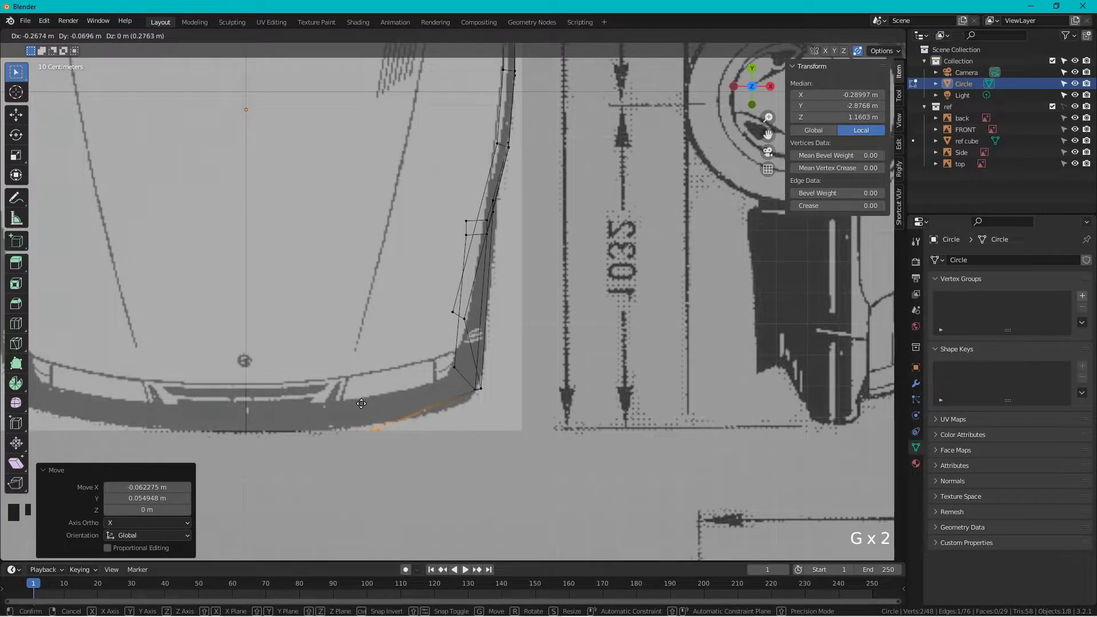
{"action": "right_click", "coordinate": [361, 403]}
{"action": "key", "text": "ctrl+z"}
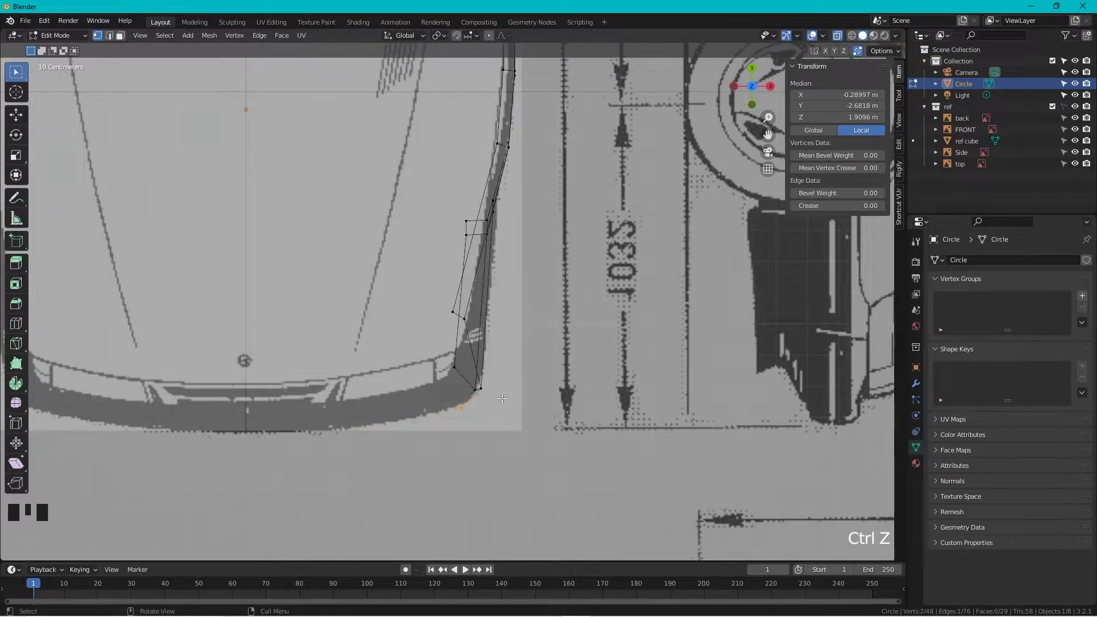
- Extrude the bumper's front edge about 0.244 m inward along X and 0.049 m forward along negative Y, following the outline
{"action": "key", "text": "e"}
{"action": "left_click", "coordinate": [422, 413]}
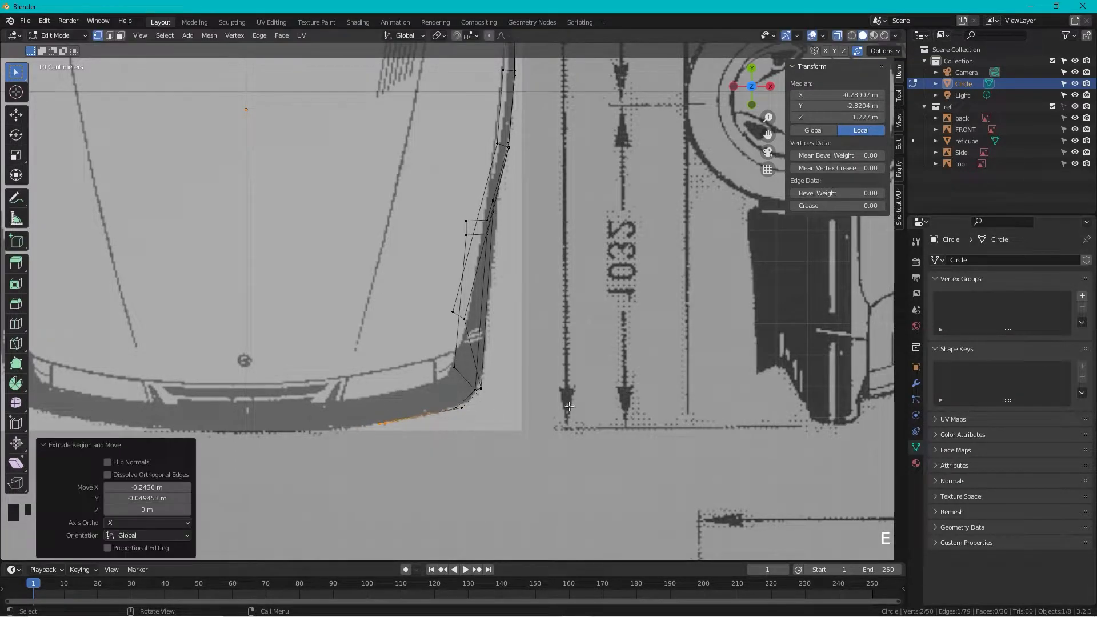
- In Object Mode, add a Mirror modifier on the X axis to the body side mesh and enable Clipping
{"action": "left_click", "coordinate": [916, 384]}
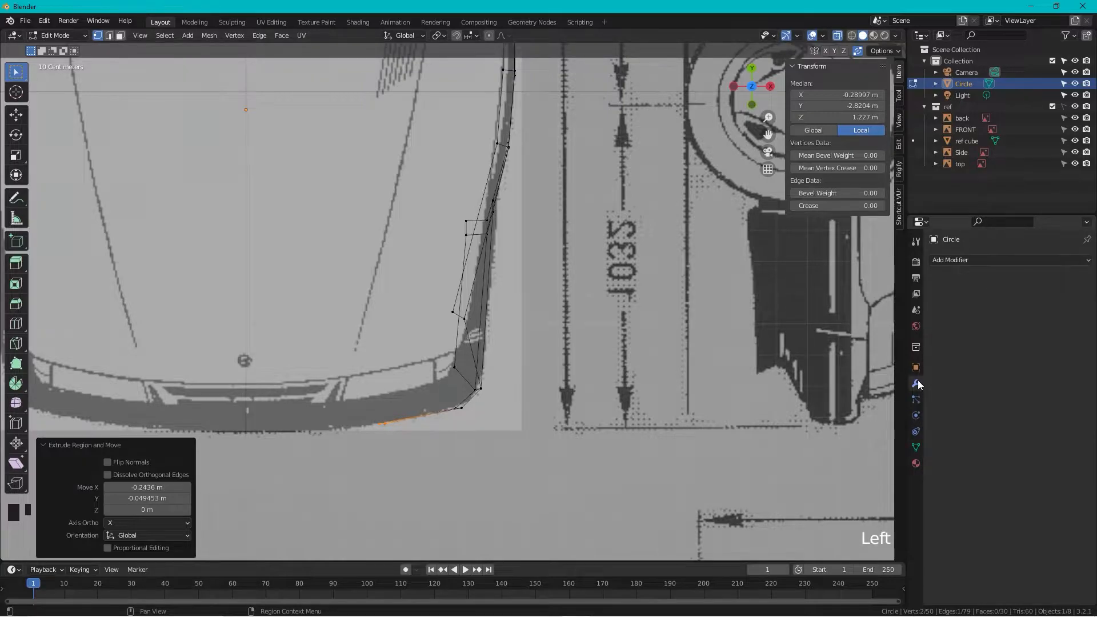
{"action": "key", "text": "Tab"}
{"action": "scroll", "coordinate": [527, 355], "scroll_direction": "down", "scroll_amount": 3}
{"action": "middle_click_drag", "start_coordinate": [527, 355], "coordinate": [479, 271]}
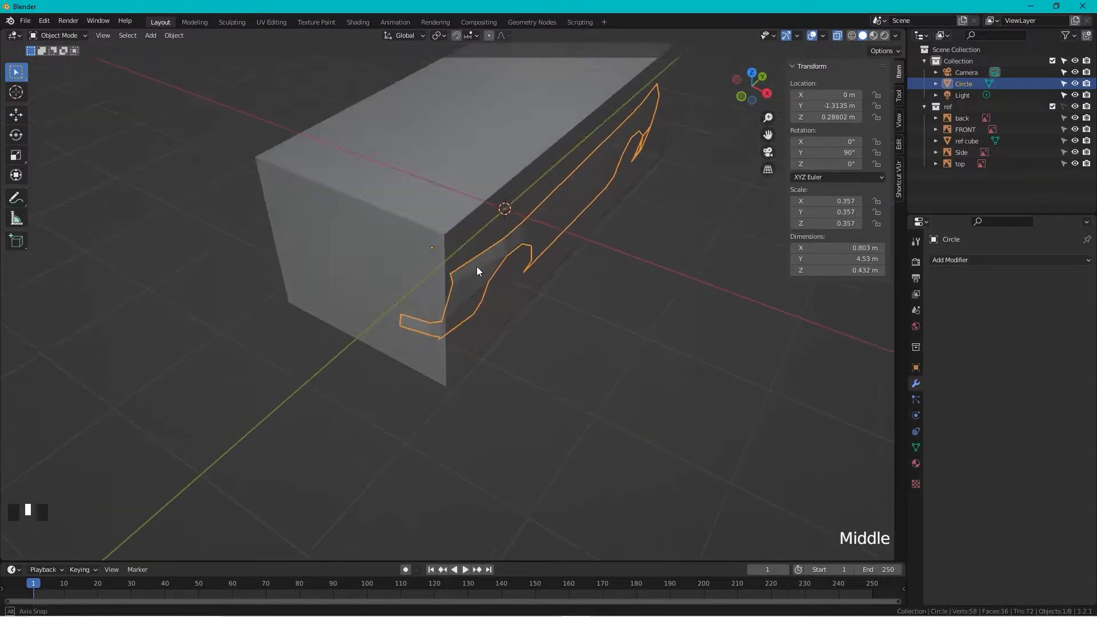
{"action": "left_click", "coordinate": [962, 259]}
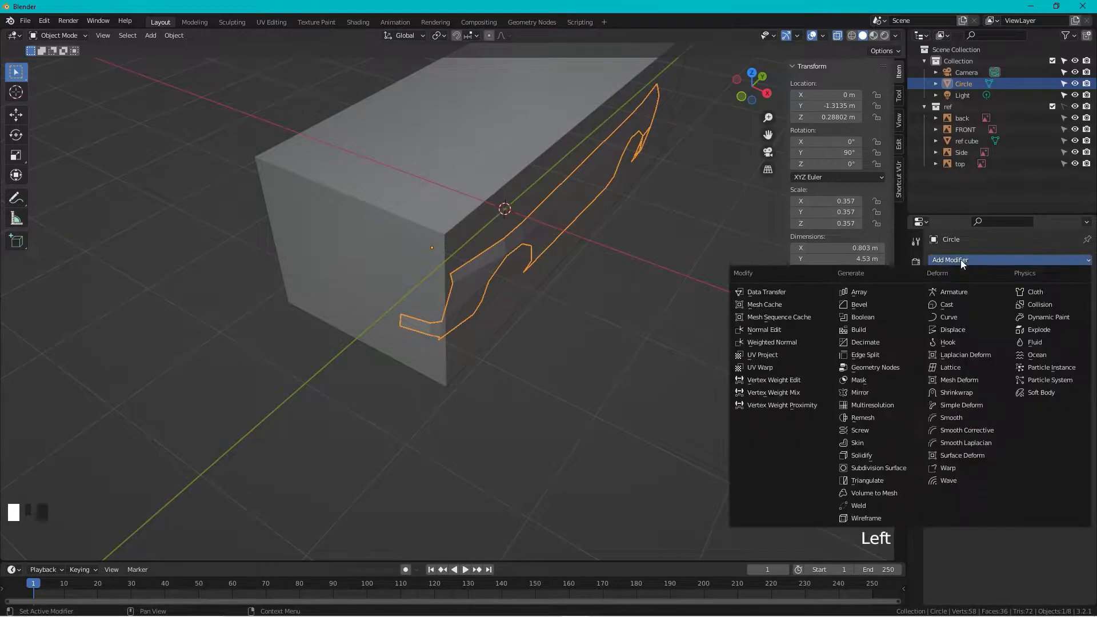
{"action": "left_click", "coordinate": [869, 392]}
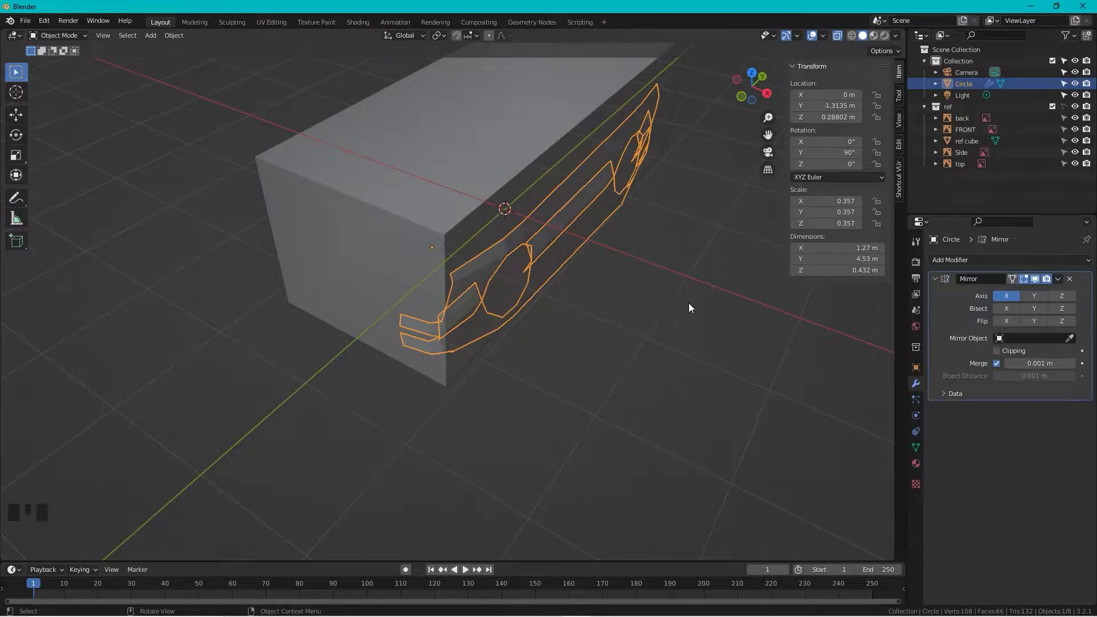
{"action": "middle_click_drag", "start_coordinate": [734, 269], "coordinate": [709, 226]}
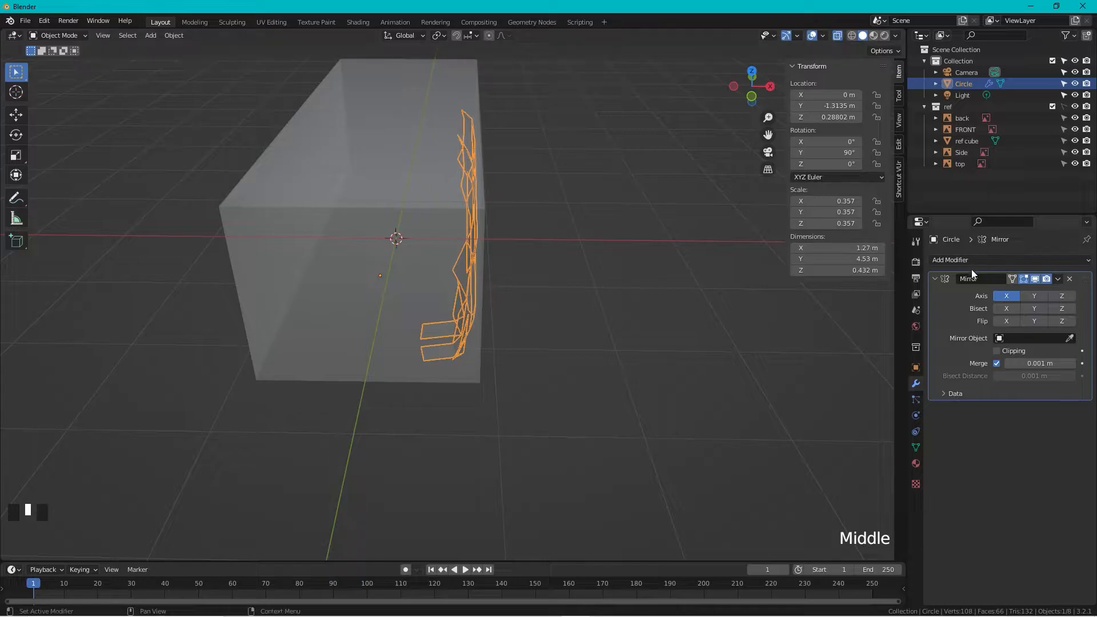
{"action": "left_click", "coordinate": [1001, 351]}
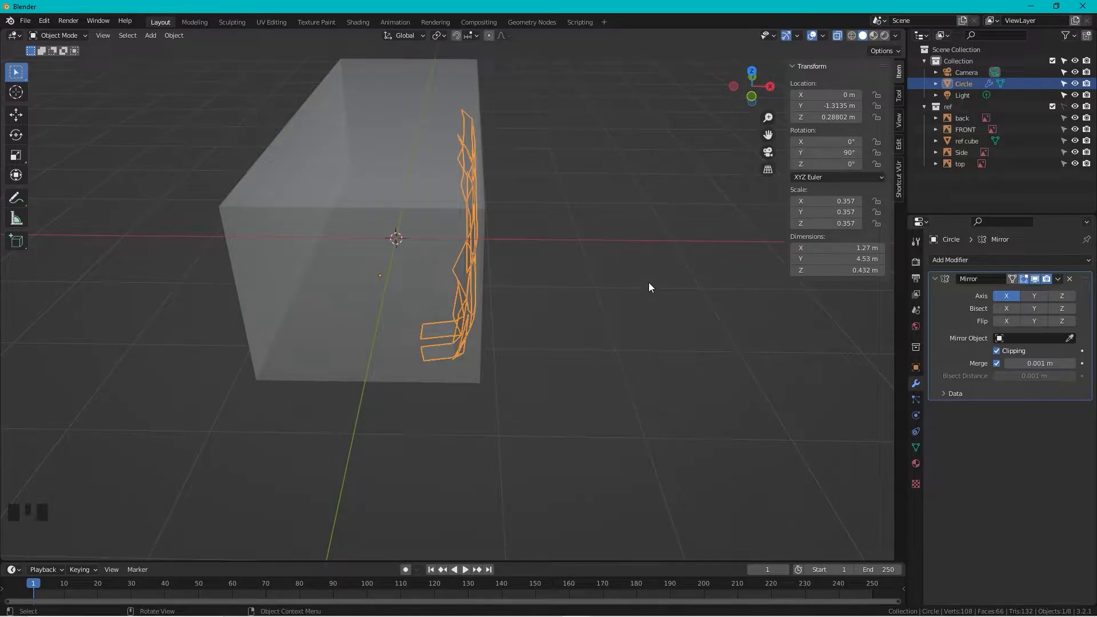
- Apply all transforms to the body side mesh and hide the ref cube
{"action": "key", "text": "ctrl+a"}
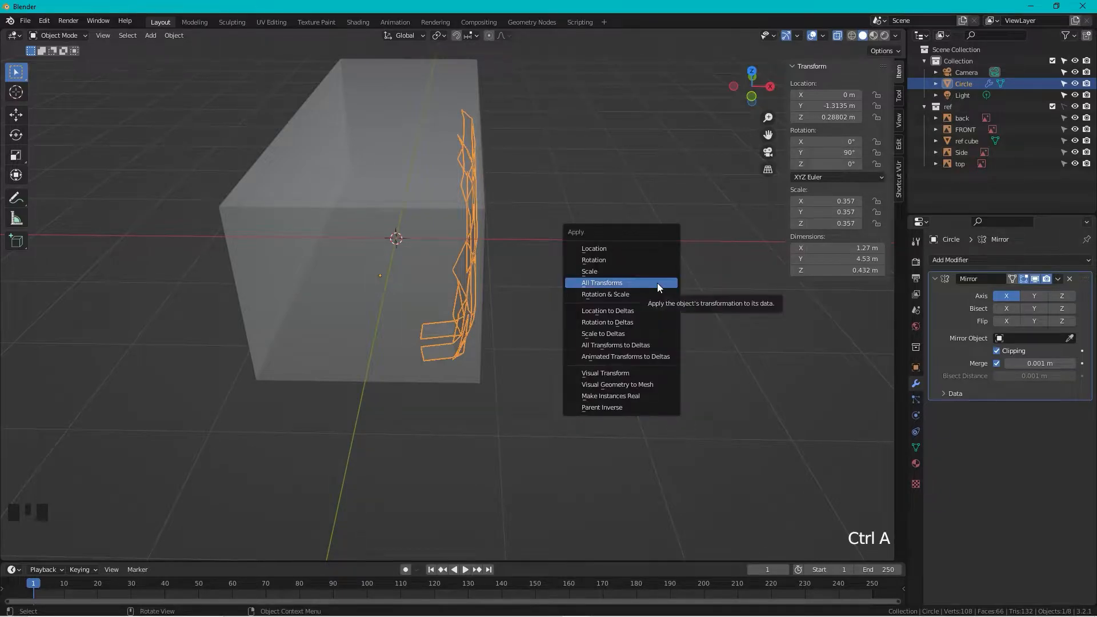
{"action": "left_click", "coordinate": [657, 282]}
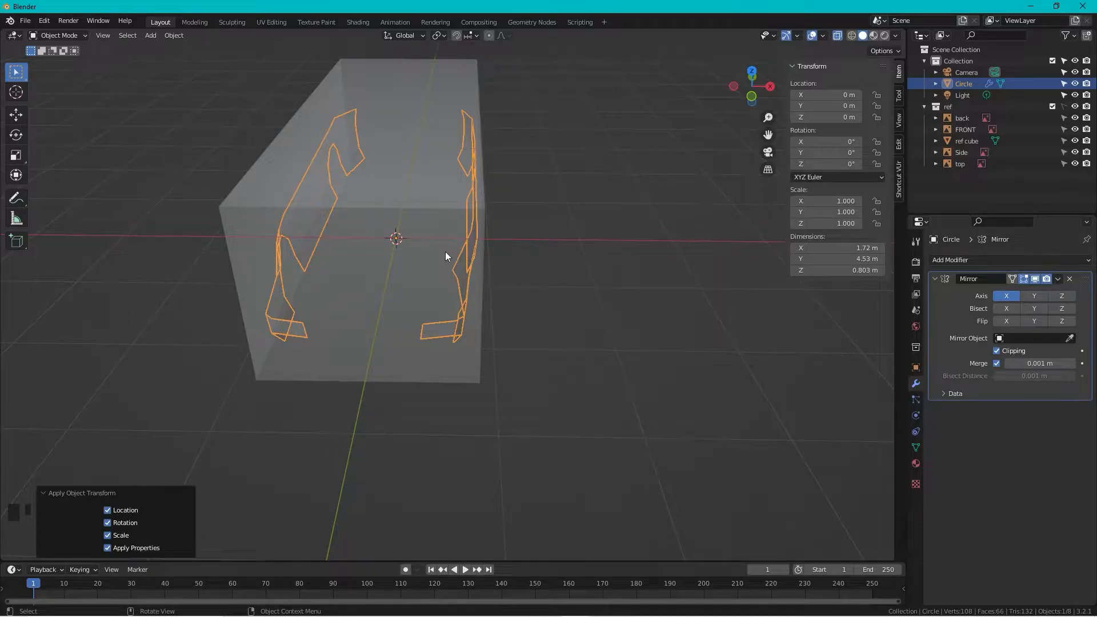
{"action": "middle_click_drag", "start_coordinate": [472, 254], "coordinate": [579, 263]}
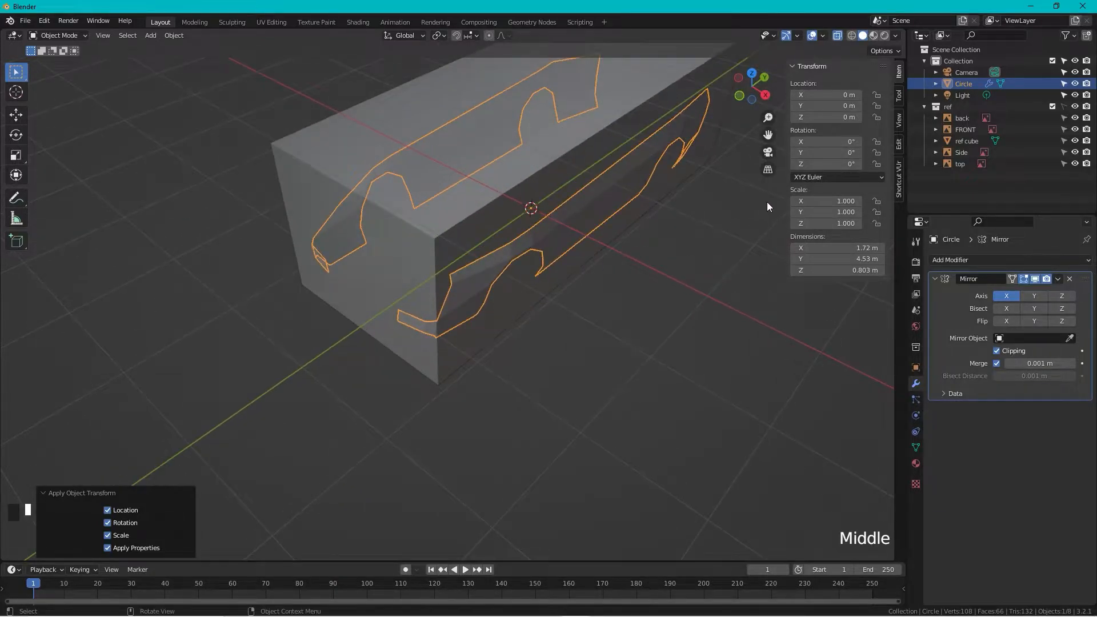
{"action": "left_click", "coordinate": [1074, 141]}
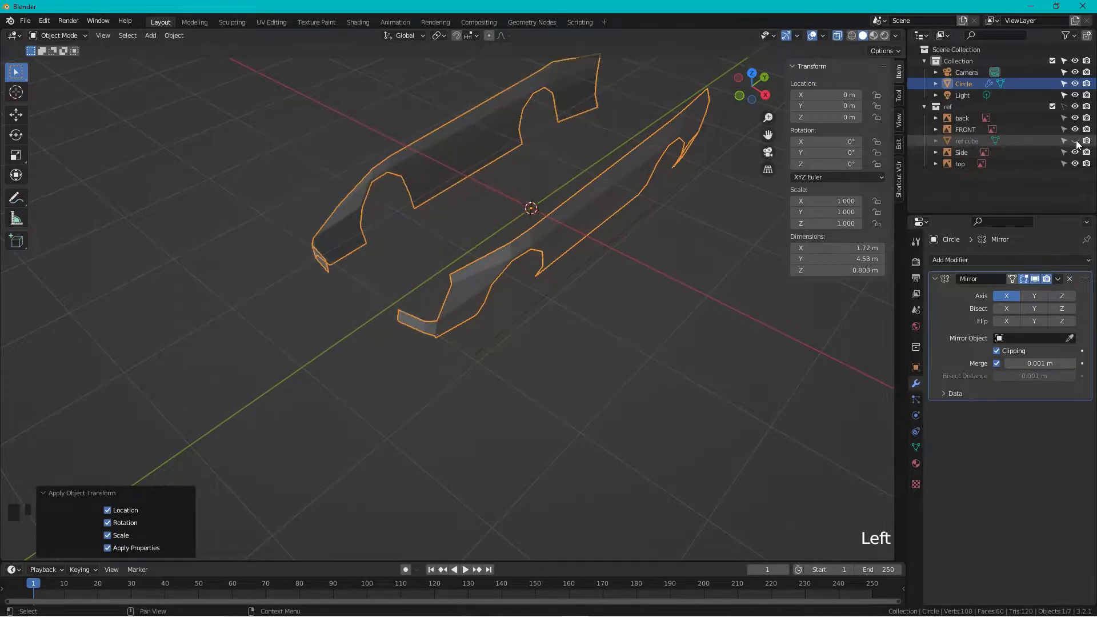
{"action": "middle_click_drag", "start_coordinate": [642, 264], "coordinate": [718, 137]}
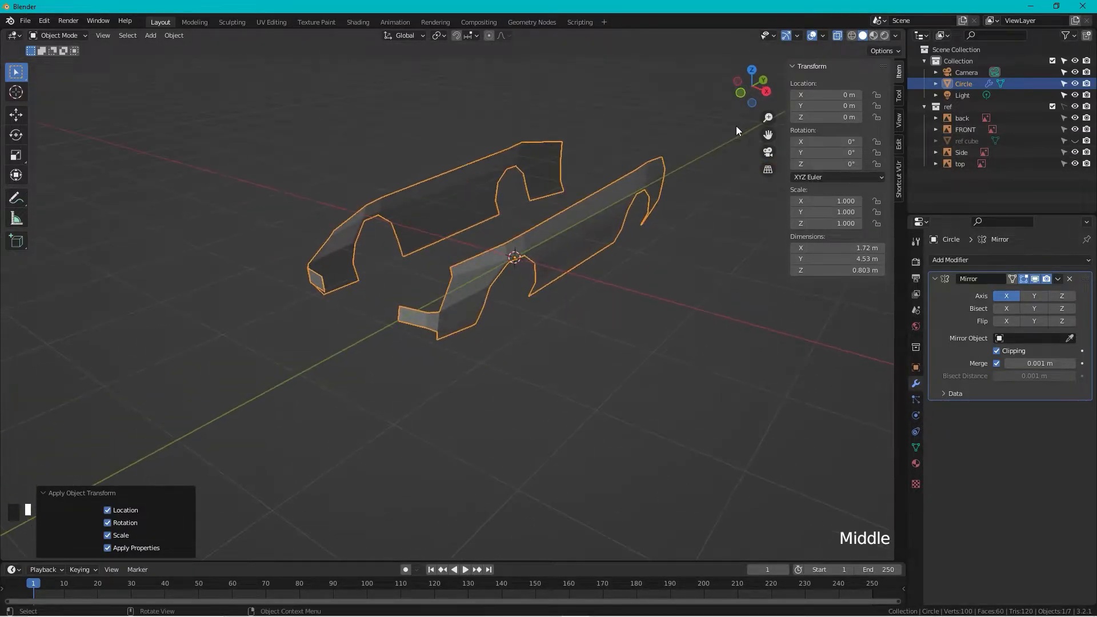
- Examine how the front bumper and its lower corner vertices fit the side and top blueprint outlines in Edit Mode
{"action": "left_click", "coordinate": [768, 101]}
{"action": "scroll", "coordinate": [458, 263], "scroll_direction": "up", "scroll_amount": 5}
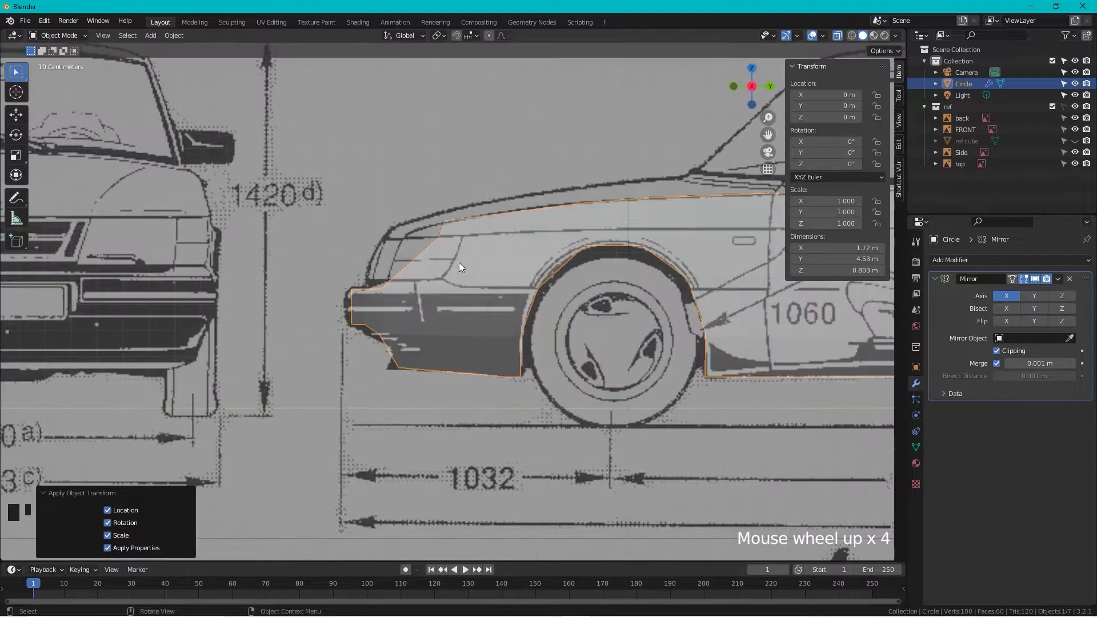
{"action": "scroll", "coordinate": [458, 264], "scroll_direction": "down", "scroll_amount": 2}
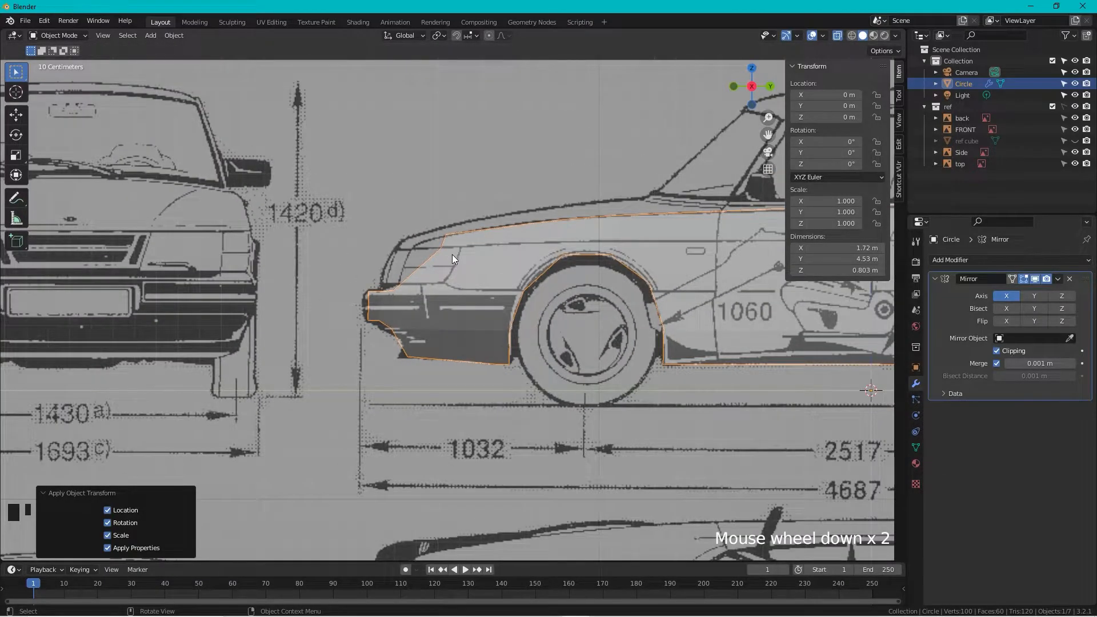
{"action": "key", "text": "Tab"}
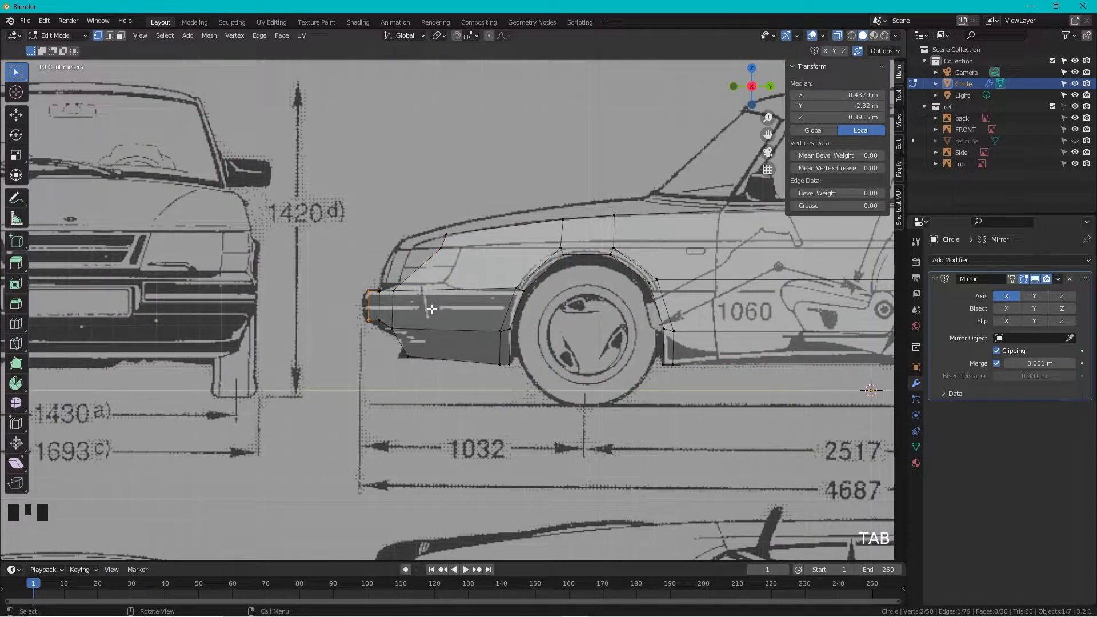
{"action": "key", "text": "a"}
{"action": "key", "text": "Tab"}
{"action": "key", "text": "Tab"}
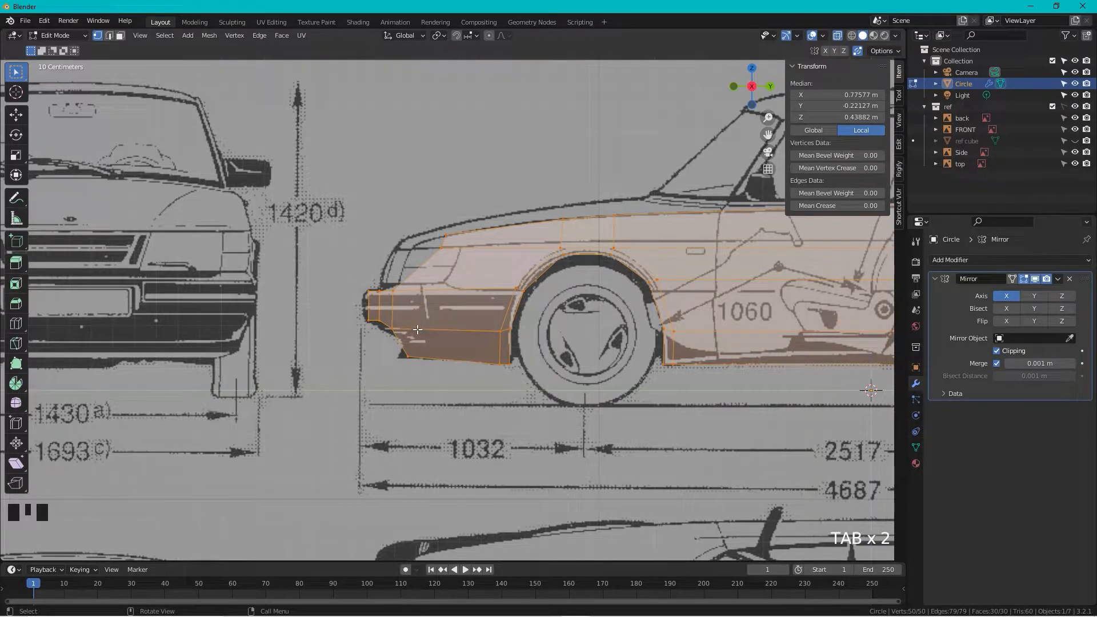
{"action": "scroll", "coordinate": [399, 324], "scroll_direction": "up", "scroll_amount": 3}
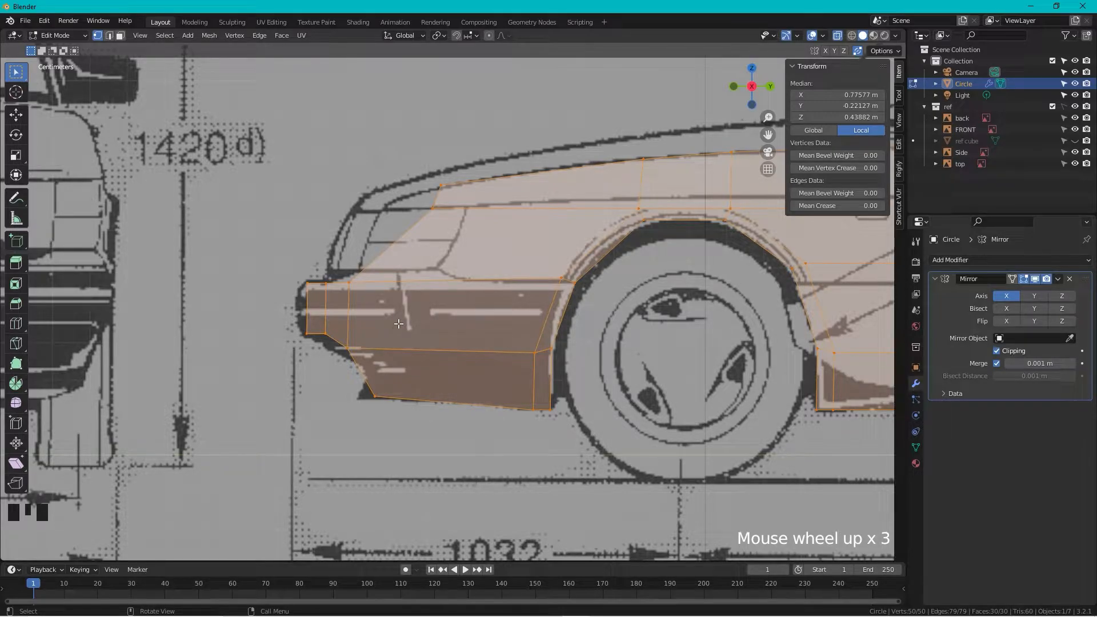
{"action": "left_click_drag", "start_coordinate": [394, 325], "coordinate": [343, 419]}
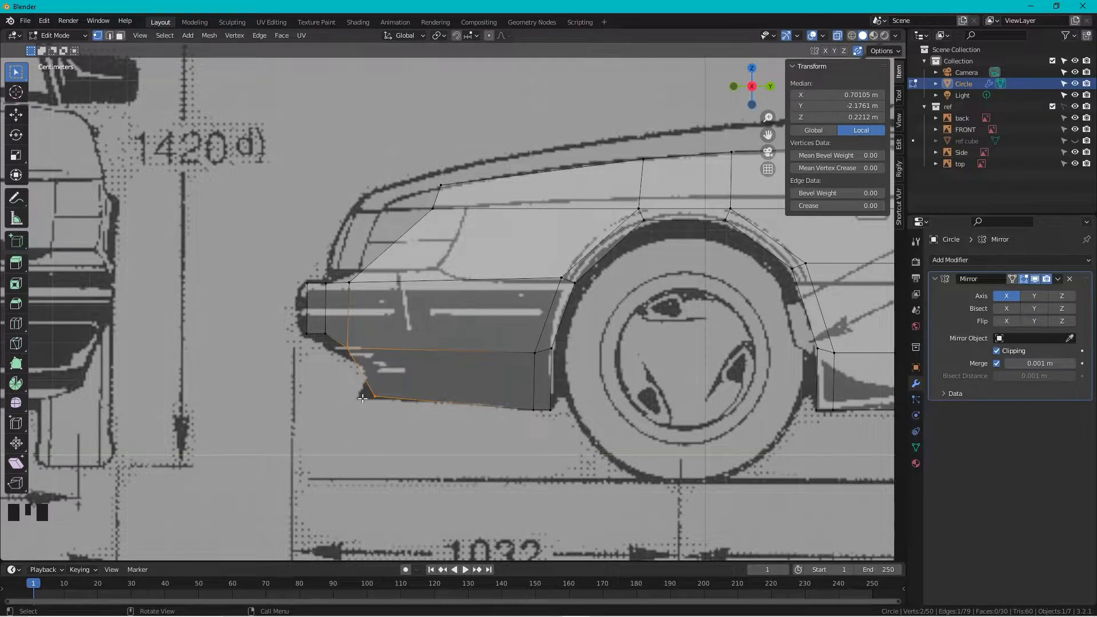
{"action": "scroll", "coordinate": [369, 386], "scroll_direction": "down", "scroll_amount": 1}
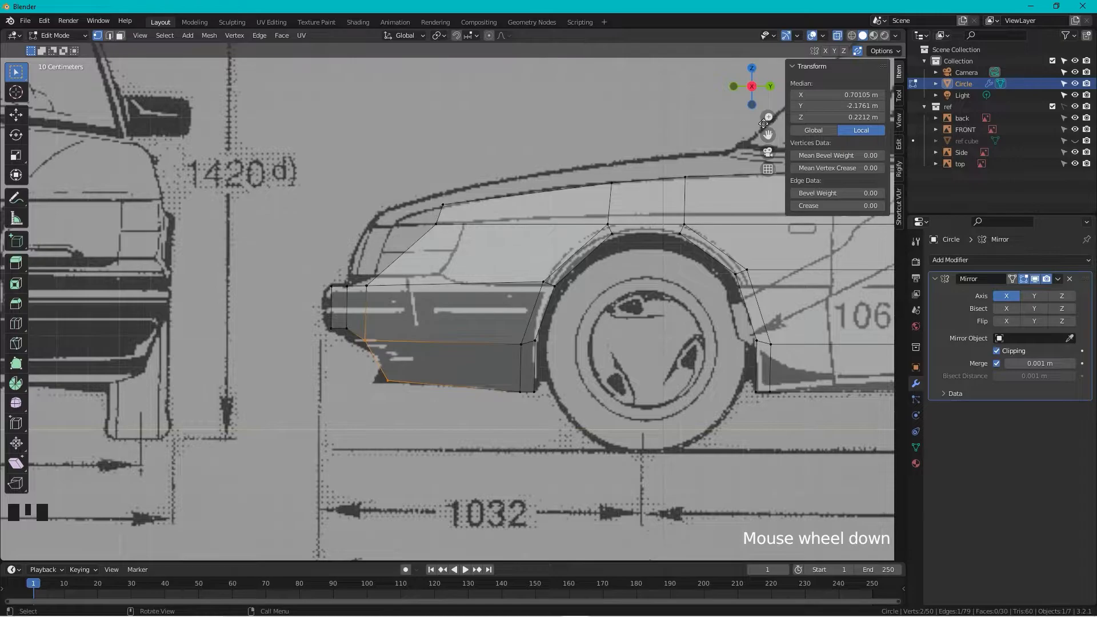
{"action": "left_click", "coordinate": [748, 70]}
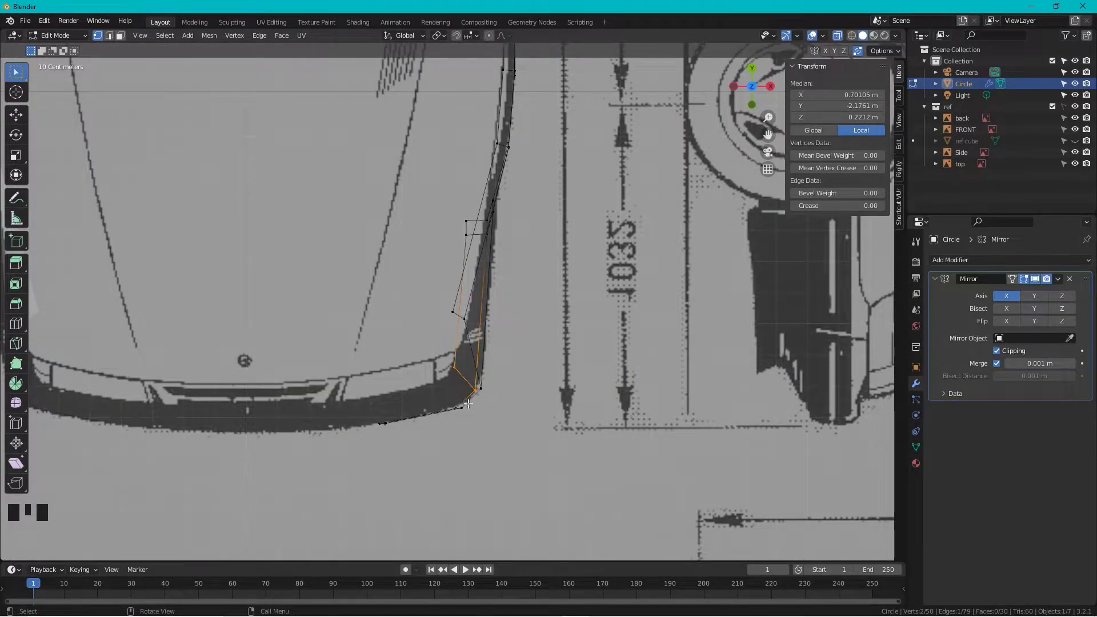
{"action": "scroll", "coordinate": [447, 410], "scroll_direction": "up", "scroll_amount": 3}
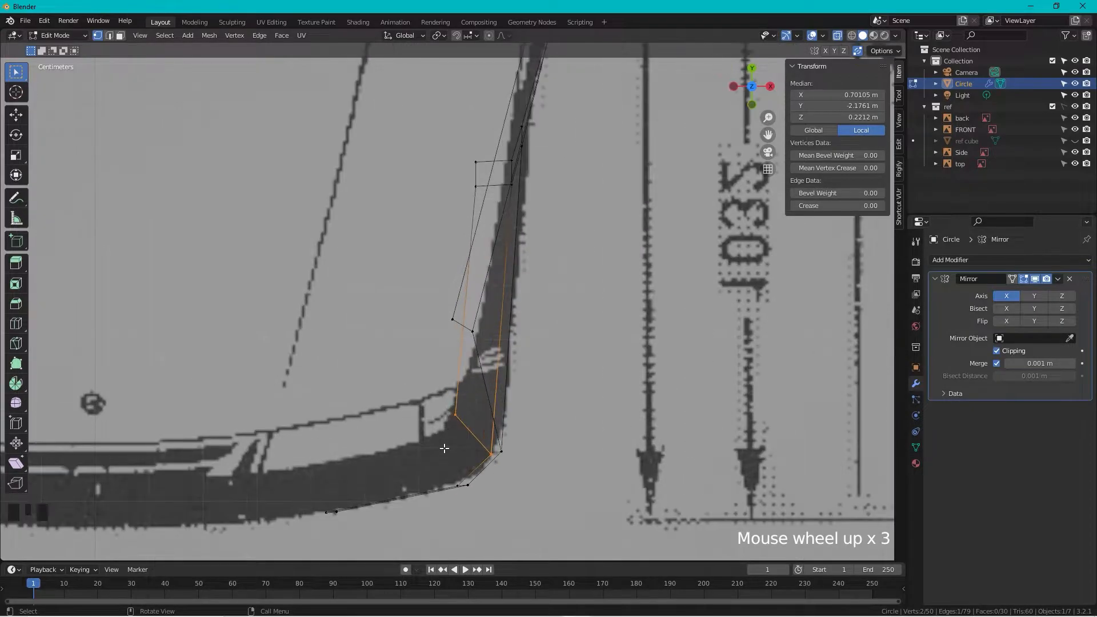
{"action": "scroll", "coordinate": [412, 500], "scroll_direction": "down", "scroll_amount": 2}
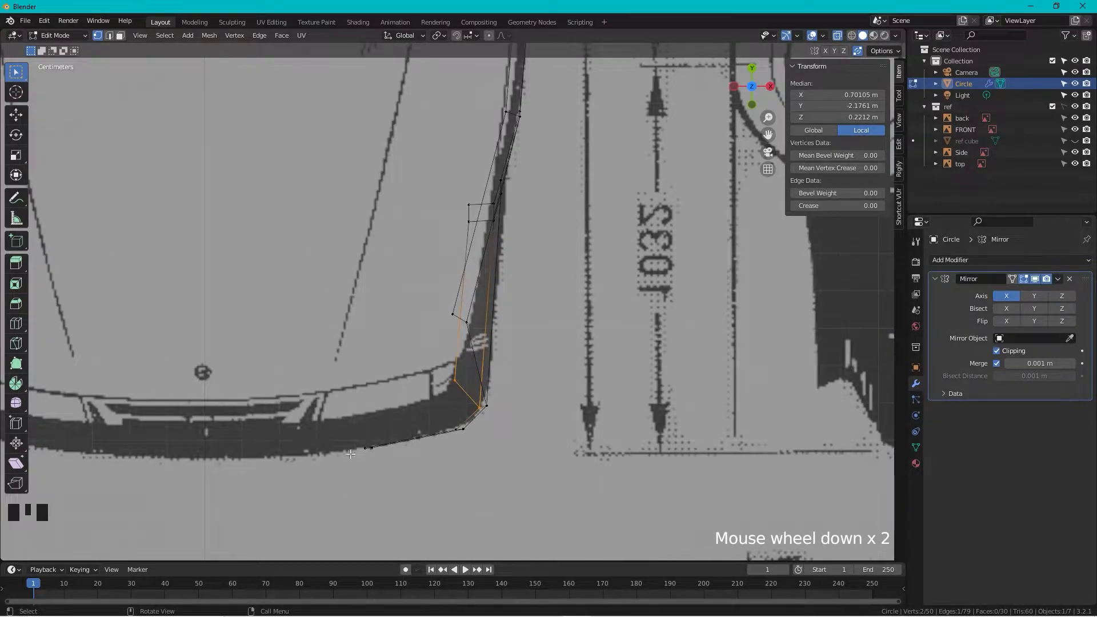
- Extrude the front bumper edge about 0.147 m inward and 0.017 m forward along the outline, and again to the mirror centre line
{"action": "left_click_drag", "start_coordinate": [389, 432], "coordinate": [340, 467]}
{"action": "middle_click_drag", "start_coordinate": [373, 457], "coordinate": [469, 453], "text": "shift"}
{"action": "key", "text": "e"}
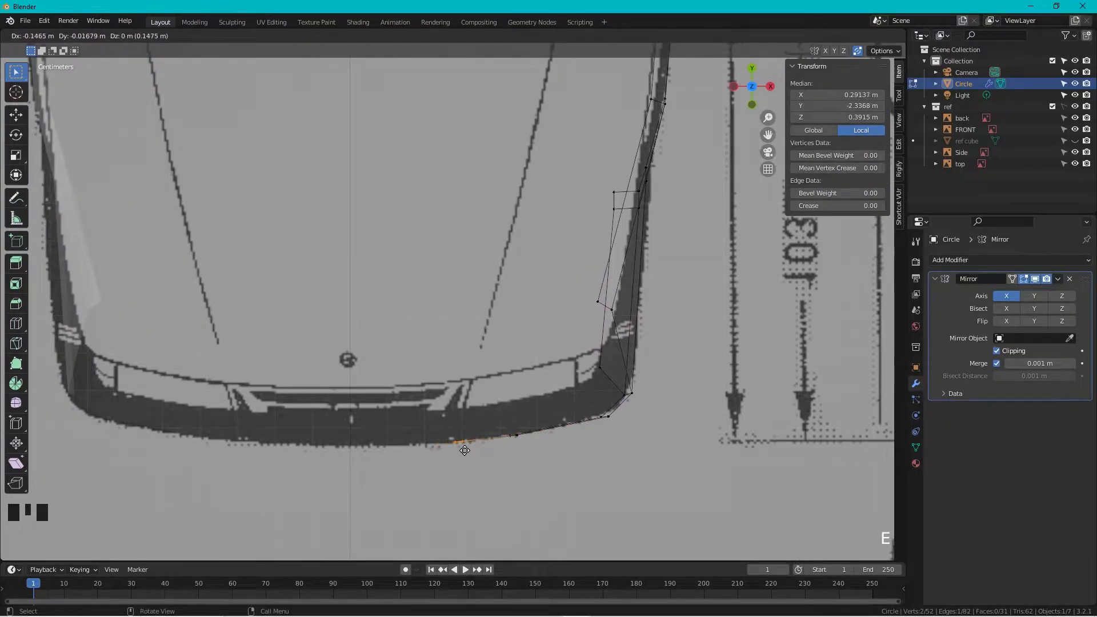
{"action": "left_click", "coordinate": [460, 447]}
{"action": "key", "text": "e"}
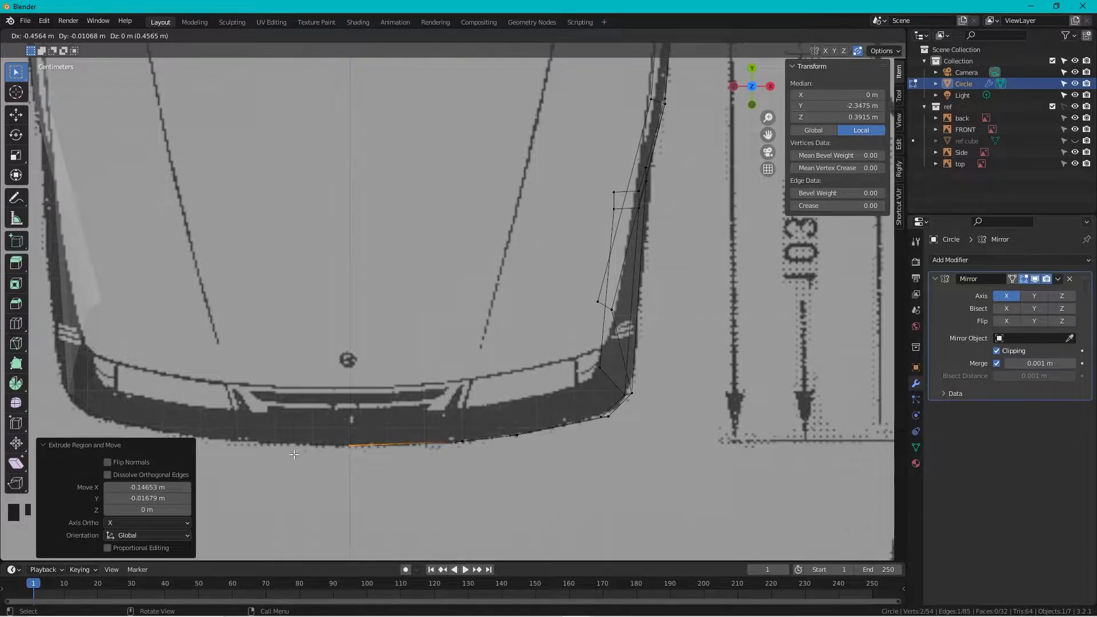
{"action": "left_click", "coordinate": [294, 454]}
- Flatten the bumper's centre segment by scaling its vertices to 0 along Y
{"action": "left_click_drag", "start_coordinate": [474, 430], "coordinate": [365, 448]}
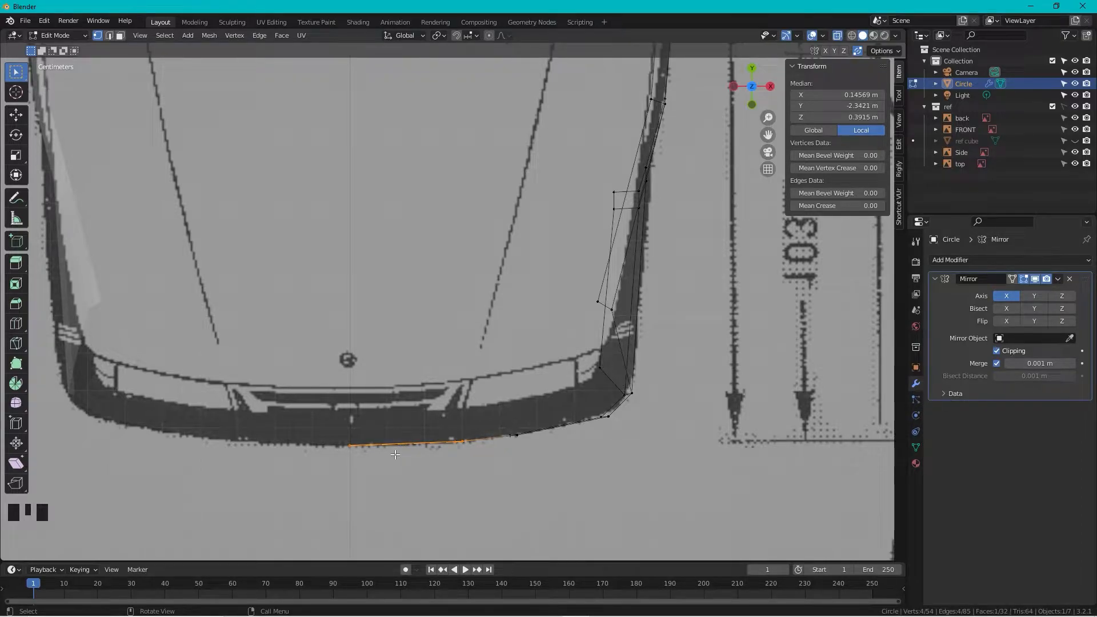
{"action": "key", "text": "s"}
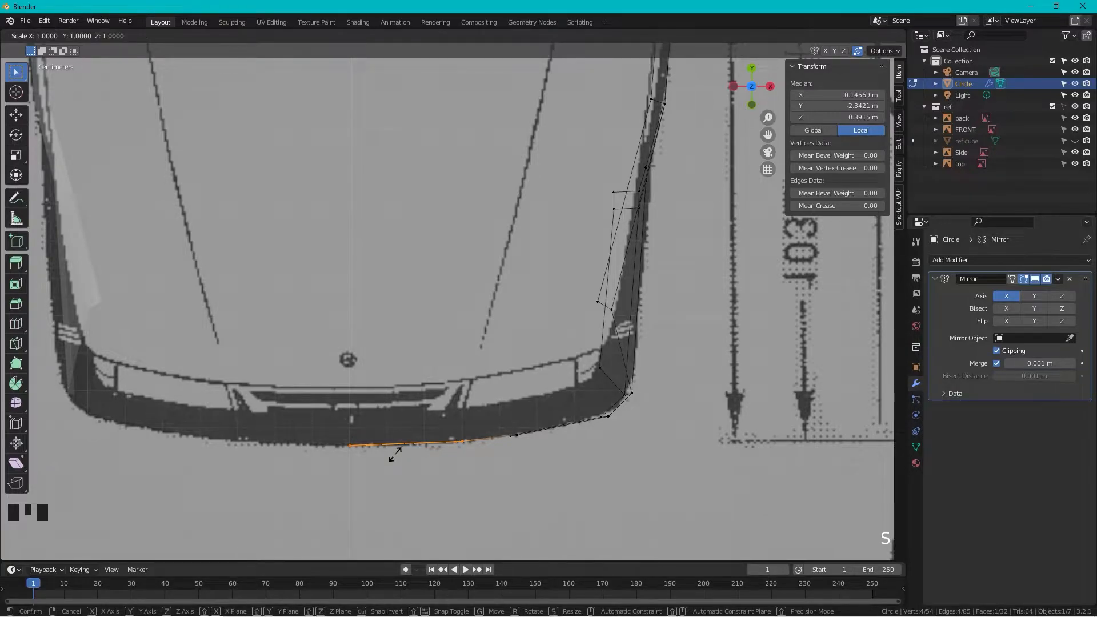
{"action": "key", "text": "y"}
{"action": "key", "text": "0"}
{"action": "key", "text": "Return"}
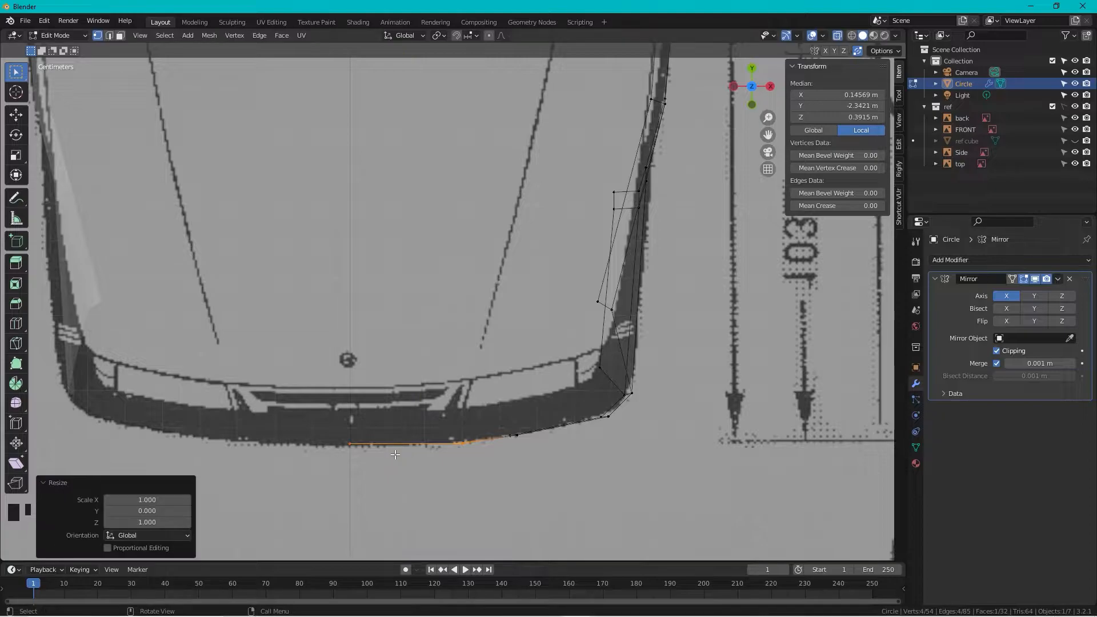
- Extrude the bumper's lower corner edge about 0.068 m inward and 0.046 m forward, and rotate it about 12.8° in top view
{"action": "middle_click_drag", "start_coordinate": [585, 486], "coordinate": [540, 359]}
{"action": "left_click_drag", "start_coordinate": [541, 359], "coordinate": [512, 427]}
{"action": "left_click", "coordinate": [752, 64]}
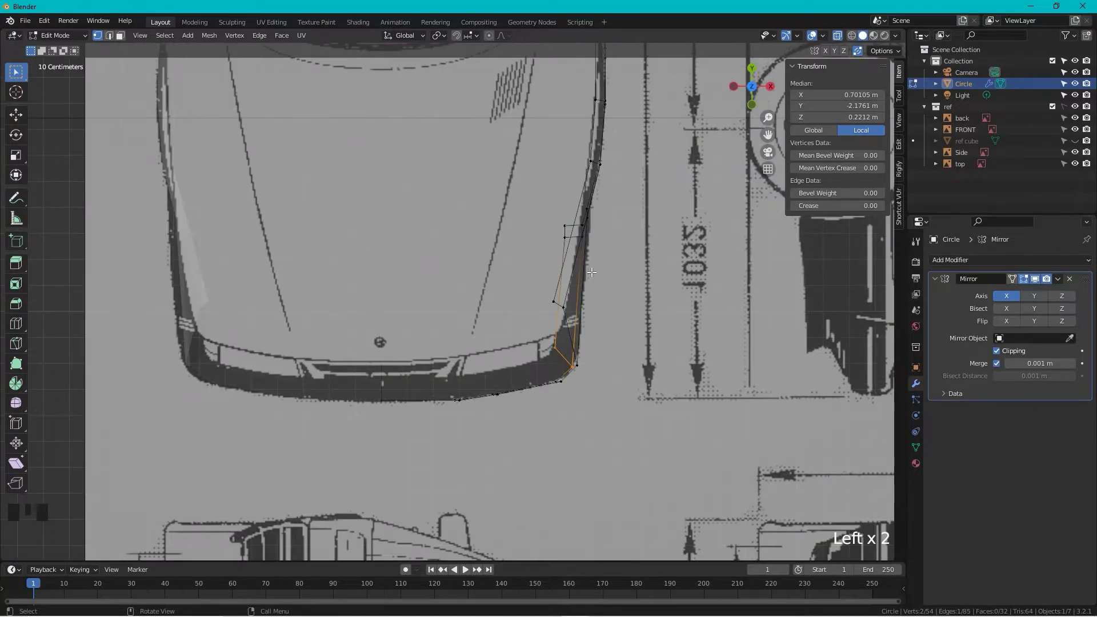
{"action": "key", "text": "e"}
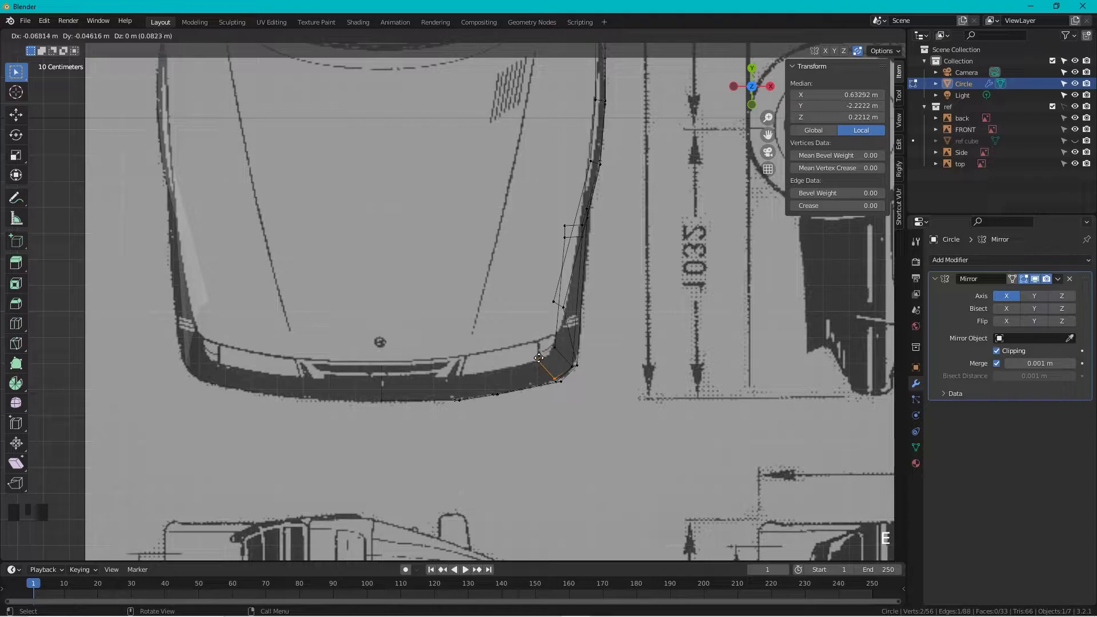
{"action": "left_click", "coordinate": [537, 359]}
{"action": "key", "text": "r"}
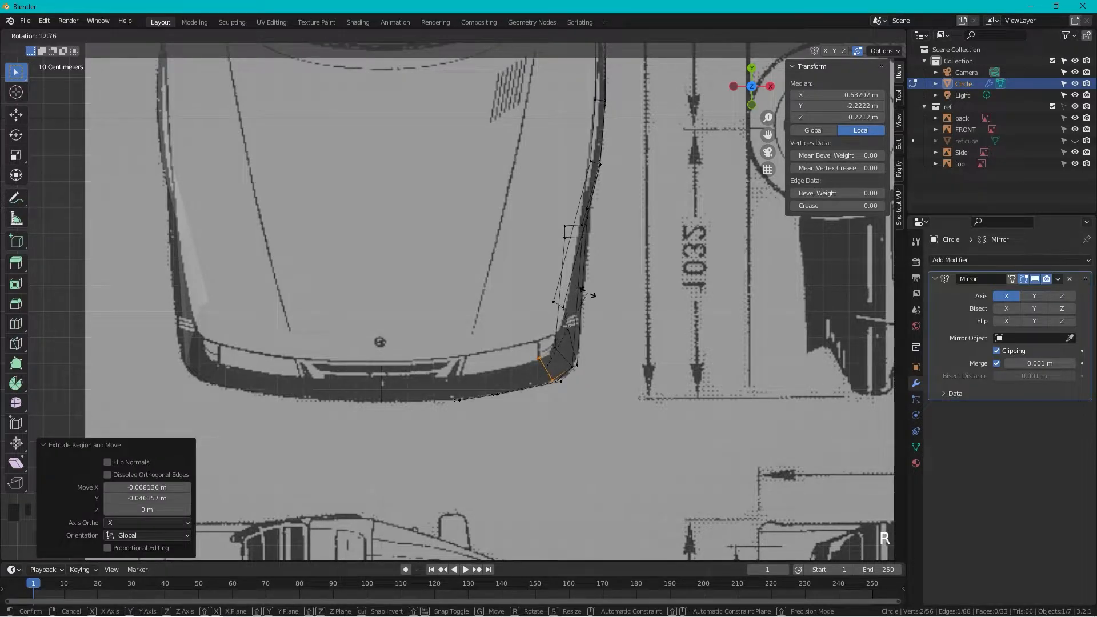
{"action": "left_click", "coordinate": [587, 293]}
- Extrude the lower bumper edge inward along the outline by about 0.215 m, 0.149 m and finally to the mirror centre line
{"action": "key", "text": "e"}
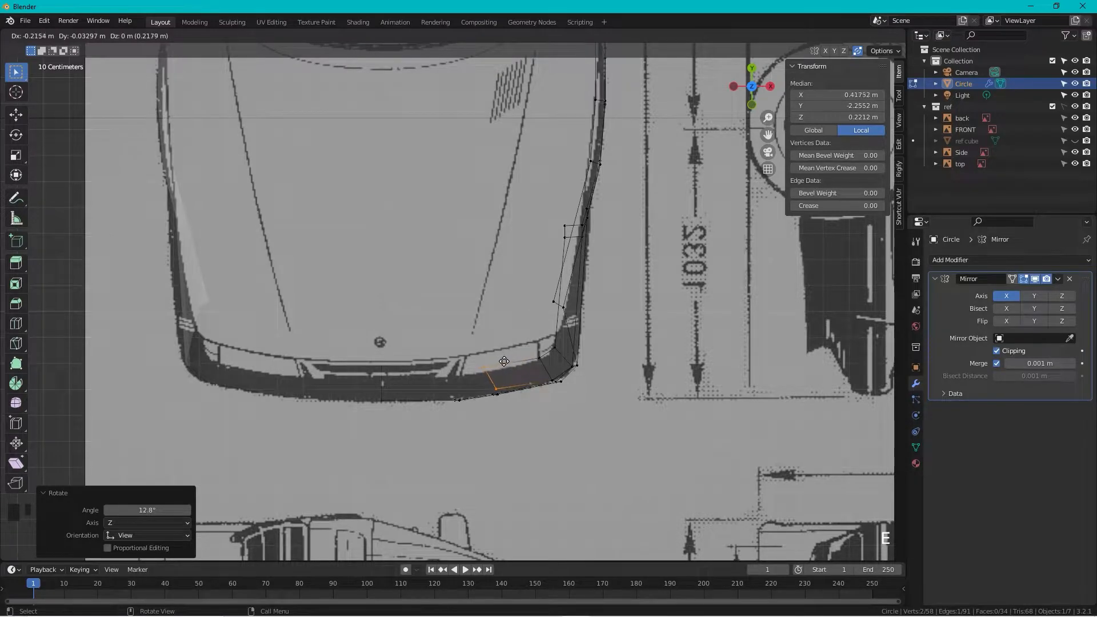
{"action": "left_click", "coordinate": [503, 362]}
{"action": "key", "text": "e"}
{"action": "left_click", "coordinate": [463, 363]}
{"action": "key", "text": "e"}
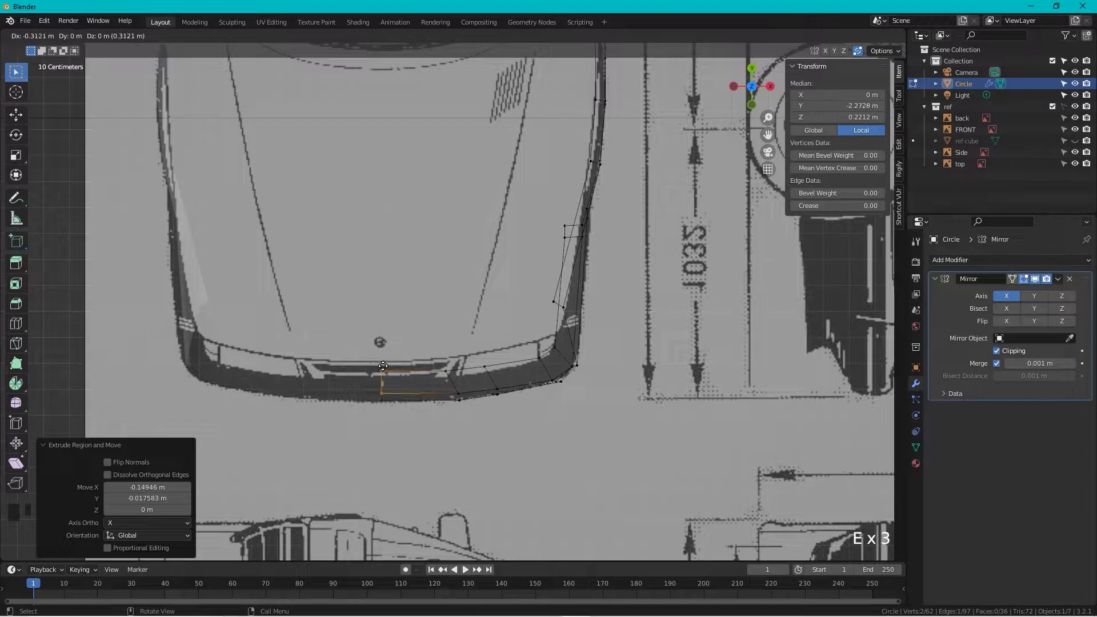
{"action": "left_click", "coordinate": [383, 365]}
- Knife-cut a horizontal edge from the upper bumper strip's lower corner across the side panel to the front wheel arch
{"action": "scroll", "coordinate": [663, 419], "scroll_direction": "down", "scroll_amount": 2}
{"action": "middle_click_drag", "start_coordinate": [545, 310], "coordinate": [445, 328]}
{"action": "scroll", "coordinate": [434, 346], "scroll_direction": "up", "scroll_amount": 3}
{"action": "scroll", "coordinate": [445, 327], "scroll_direction": "up", "scroll_amount": 2}
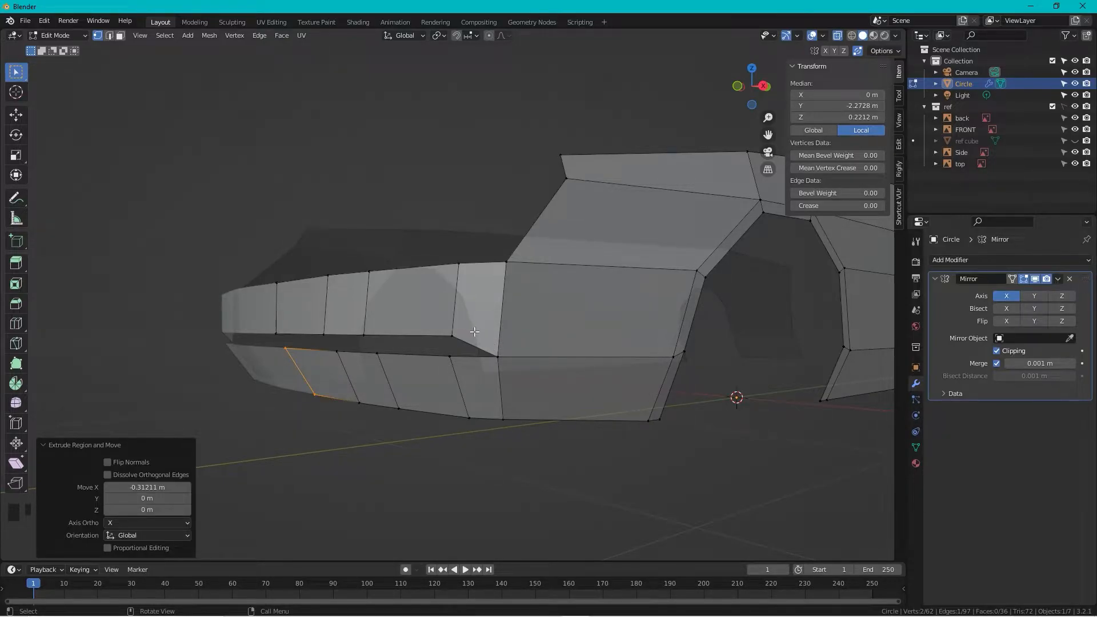
{"action": "key", "text": "k"}
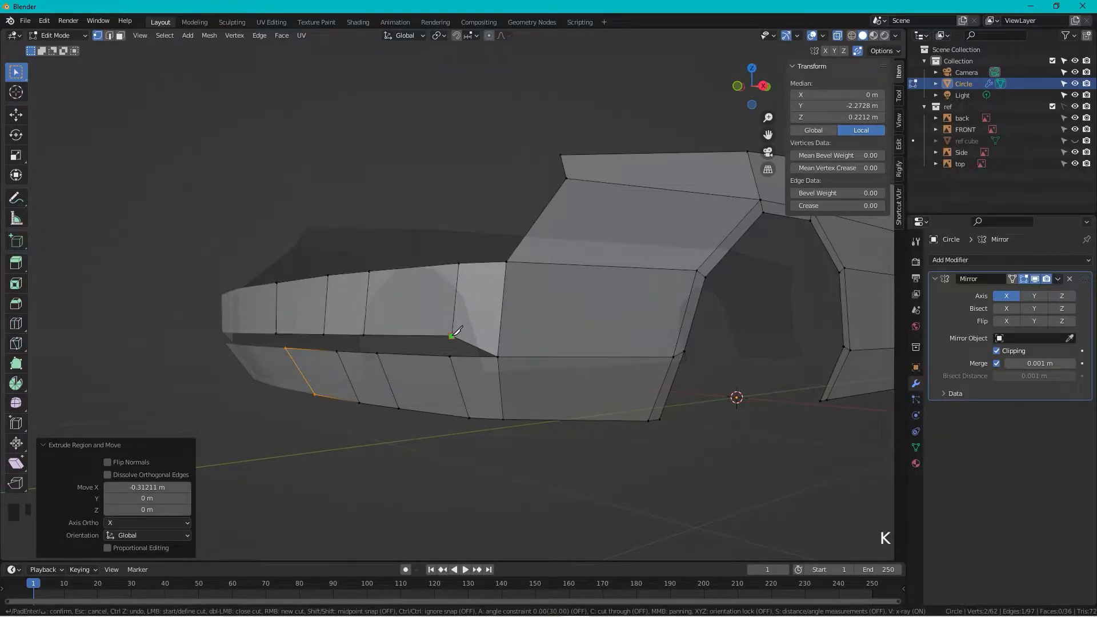
{"action": "left_click", "coordinate": [499, 336]}
{"action": "left_click", "coordinate": [688, 341]}
{"action": "key", "text": "Return"}
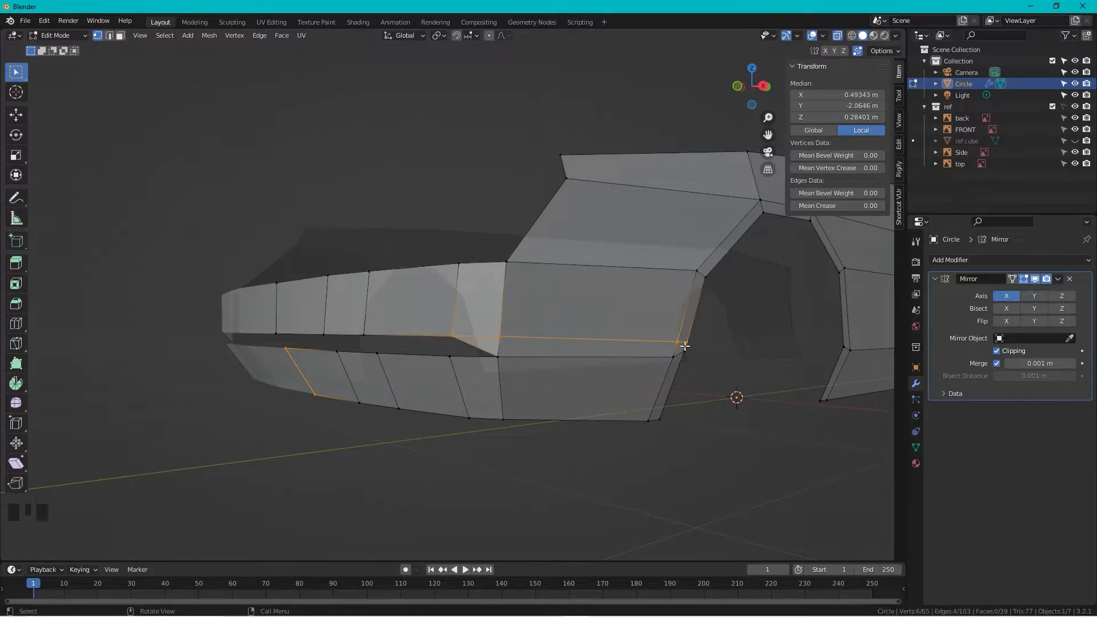
- Delete the small triangular face at the bumper corner between the upper and lower strips
{"action": "key", "text": "3"}
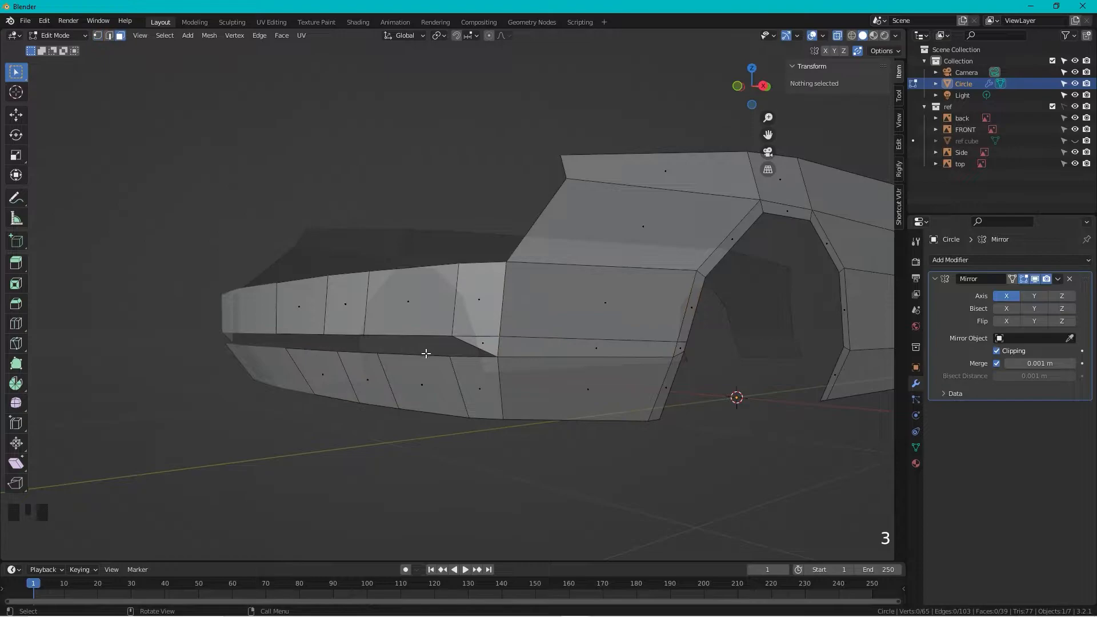
{"action": "left_click", "coordinate": [471, 347]}
{"action": "left_click", "coordinate": [473, 346], "text": "shift"}
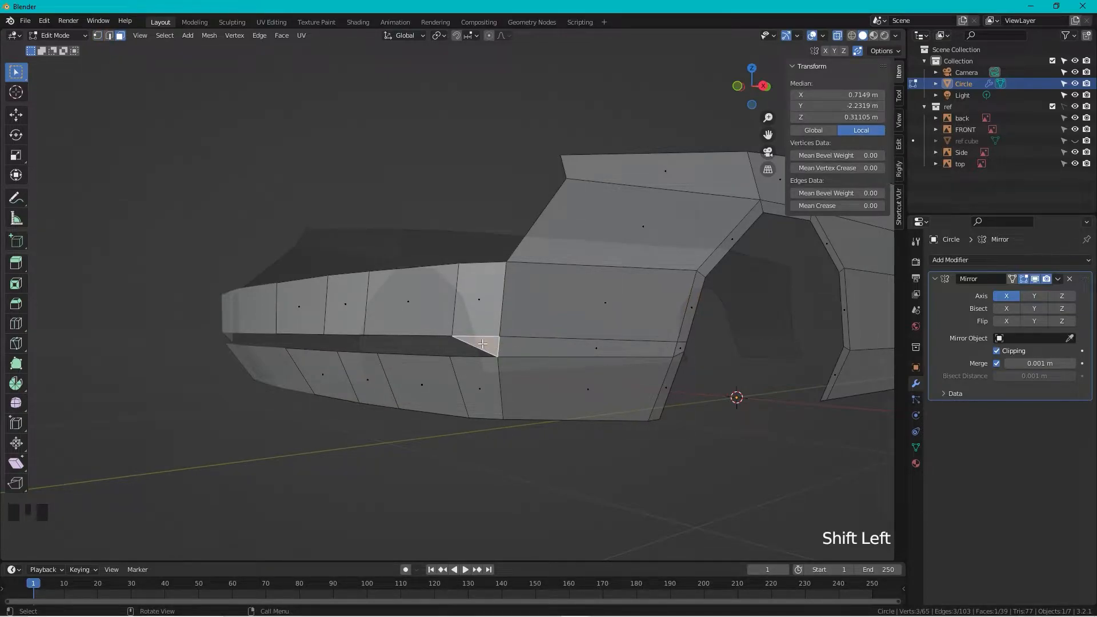
{"action": "key", "text": "x"}
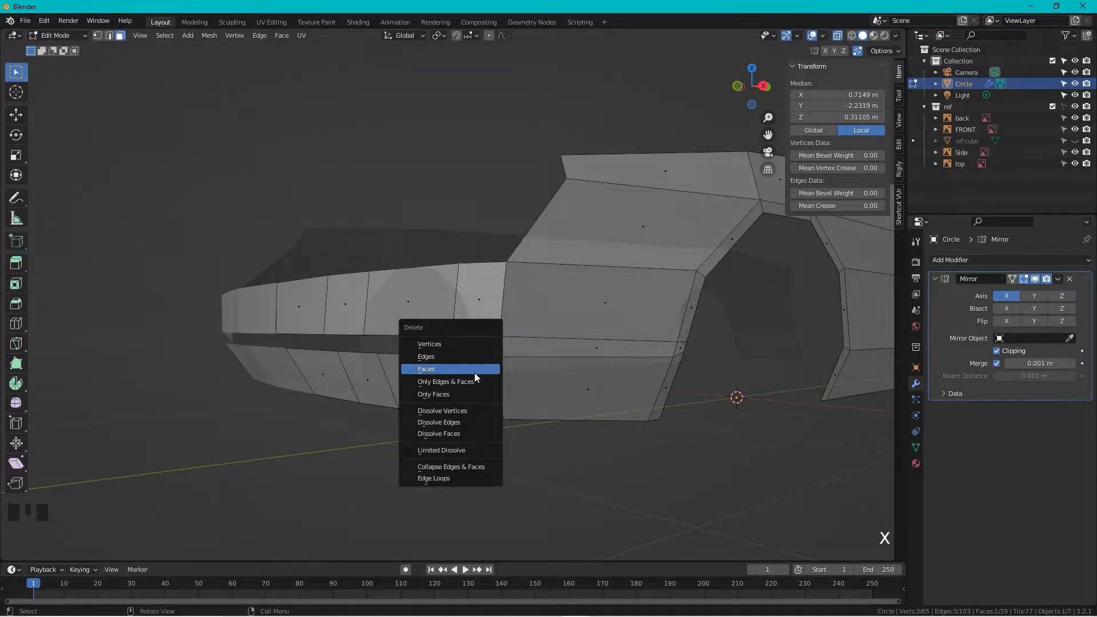
{"action": "left_click", "coordinate": [474, 369]}
- Fill the gap between the upper and lower bumper strips with faces from the corner to the centre
{"action": "key", "text": "1"}
{"action": "left_click_drag", "start_coordinate": [506, 334], "coordinate": [489, 360]}
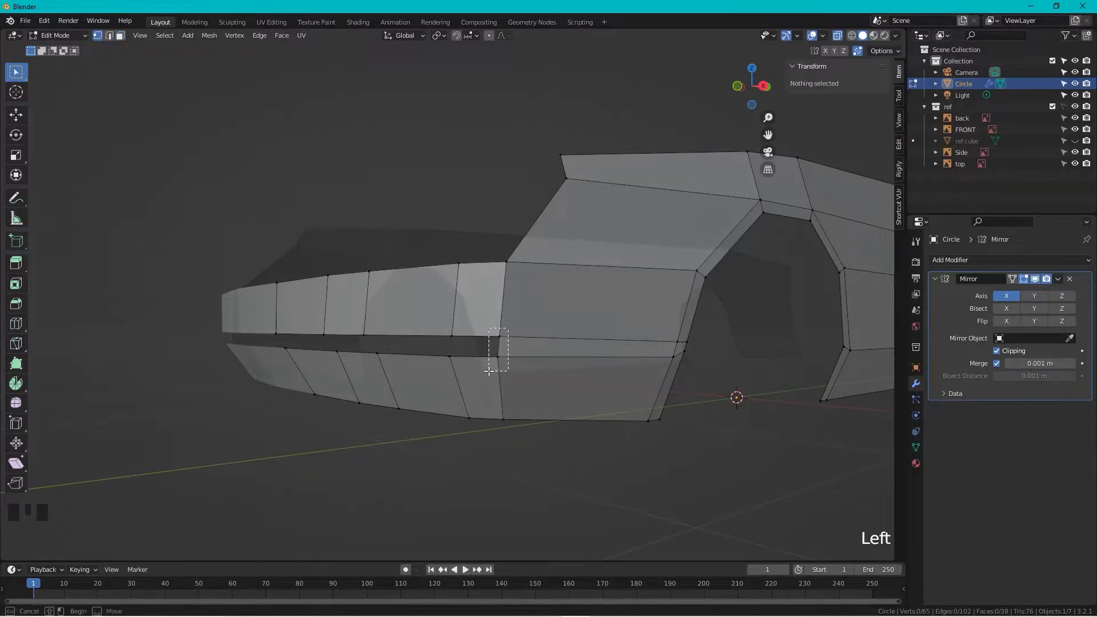
{"action": "key", "text": "f"}
{"action": "key", "text": "f"}
{"action": "key", "text": "f"}
{"action": "key", "text": "f"}
{"action": "key", "text": "f"}
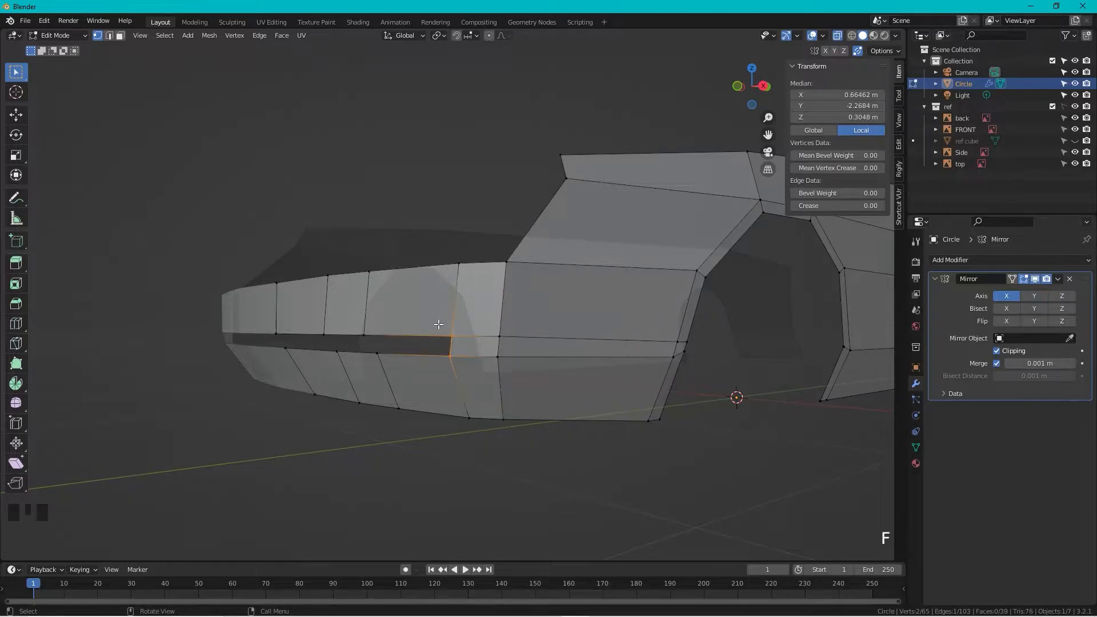
- Examine how the closed front bumper fits the side blueprint outline and how its faces connect
{"action": "key", "text": "Tab"}
{"action": "middle_click_drag", "start_coordinate": [440, 323], "coordinate": [502, 351]}
{"action": "left_click", "coordinate": [758, 89]}
{"action": "scroll", "coordinate": [457, 327], "scroll_direction": "up", "scroll_amount": 6}
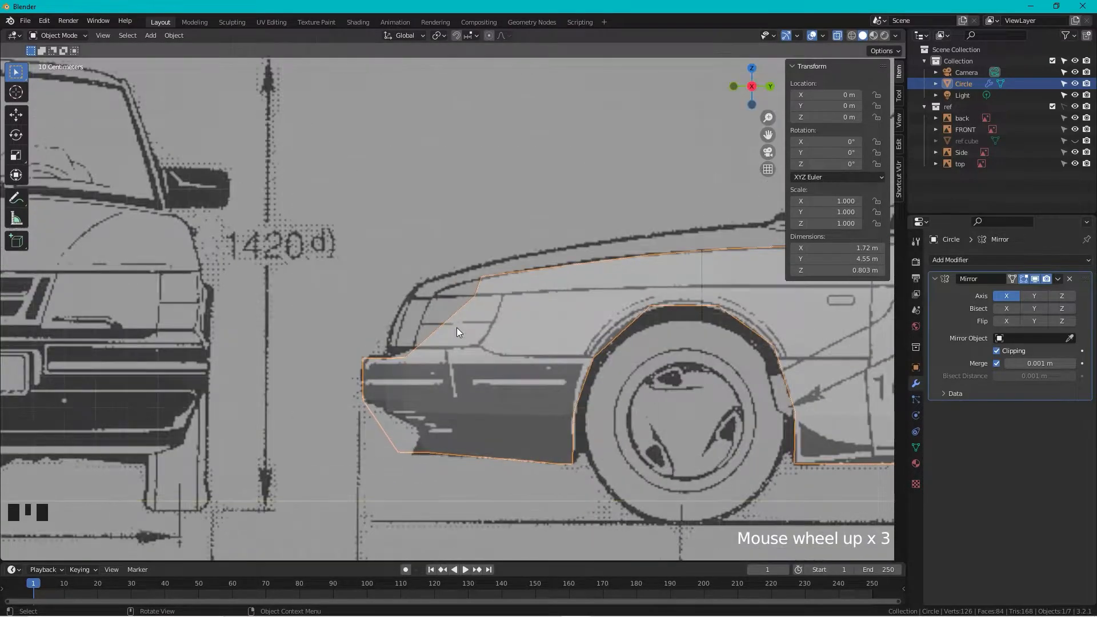
{"action": "key", "text": "Tab"}
{"action": "scroll", "coordinate": [395, 374], "scroll_direction": "down", "scroll_amount": 2}
{"action": "middle_click_drag", "start_coordinate": [395, 374], "coordinate": [502, 391]}
{"action": "middle_click_drag", "start_coordinate": [650, 400], "coordinate": [589, 406], "text": "shift"}
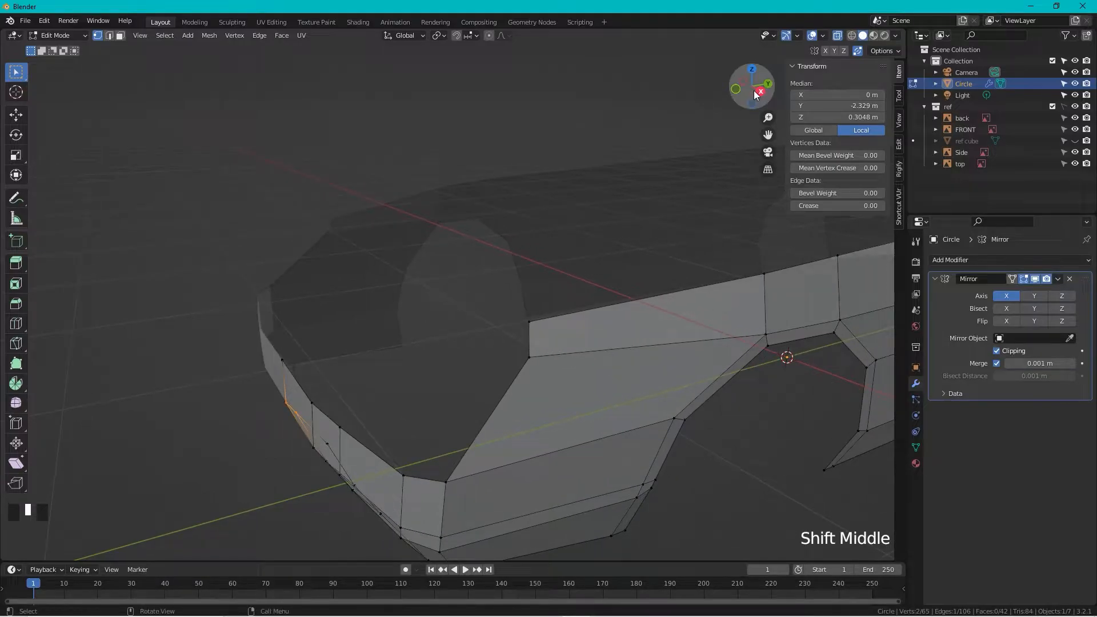
- Hide the front bumper and lower side faces below the bumper's top edge
{"action": "left_click", "coordinate": [760, 93]}
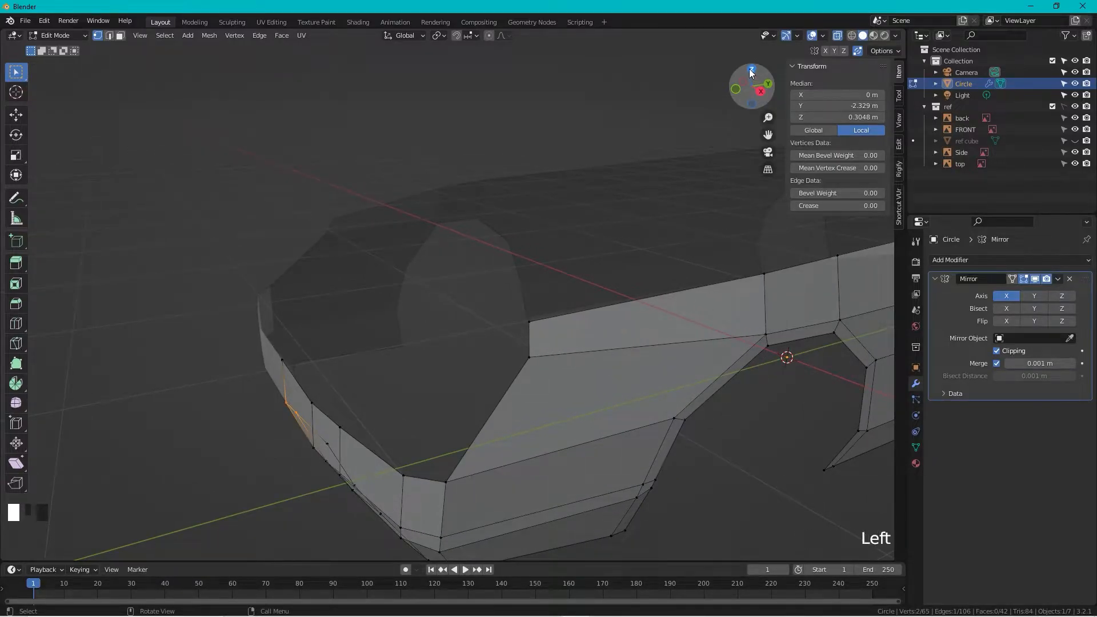
{"action": "middle_click_drag", "start_coordinate": [550, 428], "coordinate": [505, 283]}
{"action": "left_click_drag", "start_coordinate": [696, 412], "coordinate": [231, 527]}
{"action": "key", "text": "h"}
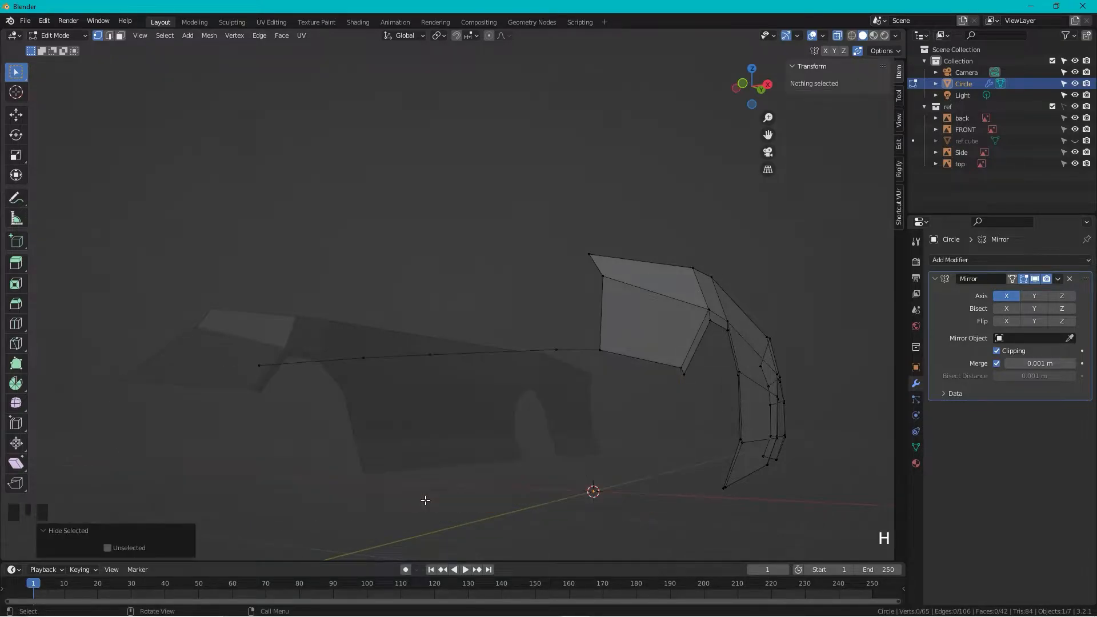
- Extrude the bumper's upper front edge about 0.086 m rearward along Y in top view to form its top surface
{"action": "middle_click_drag", "start_coordinate": [491, 343], "coordinate": [482, 387]}
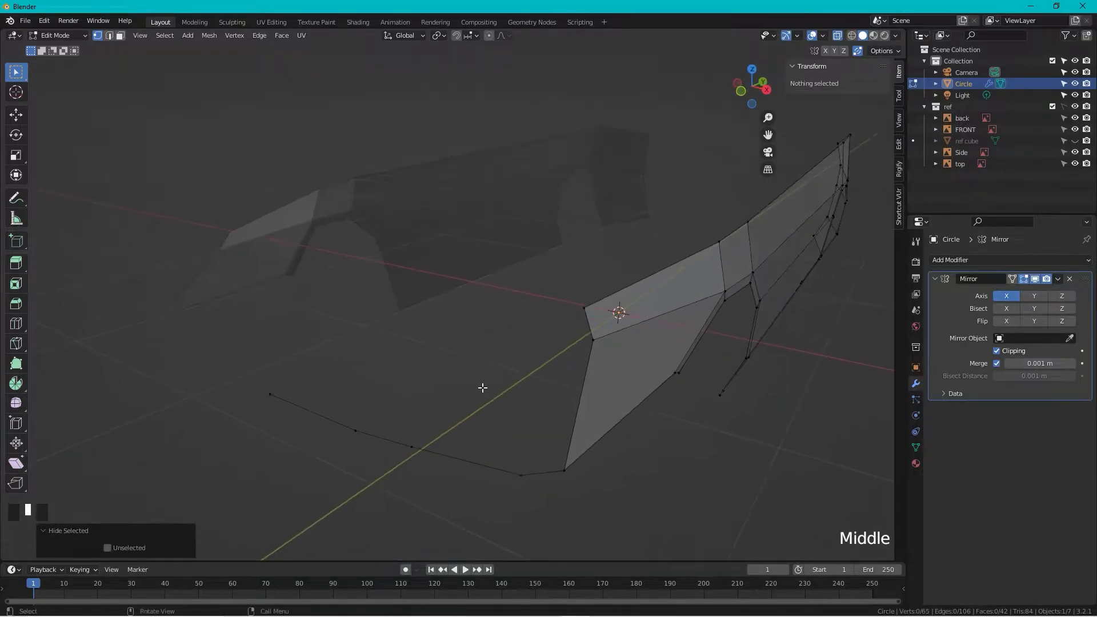
{"action": "left_click_drag", "start_coordinate": [244, 344], "coordinate": [563, 513]}
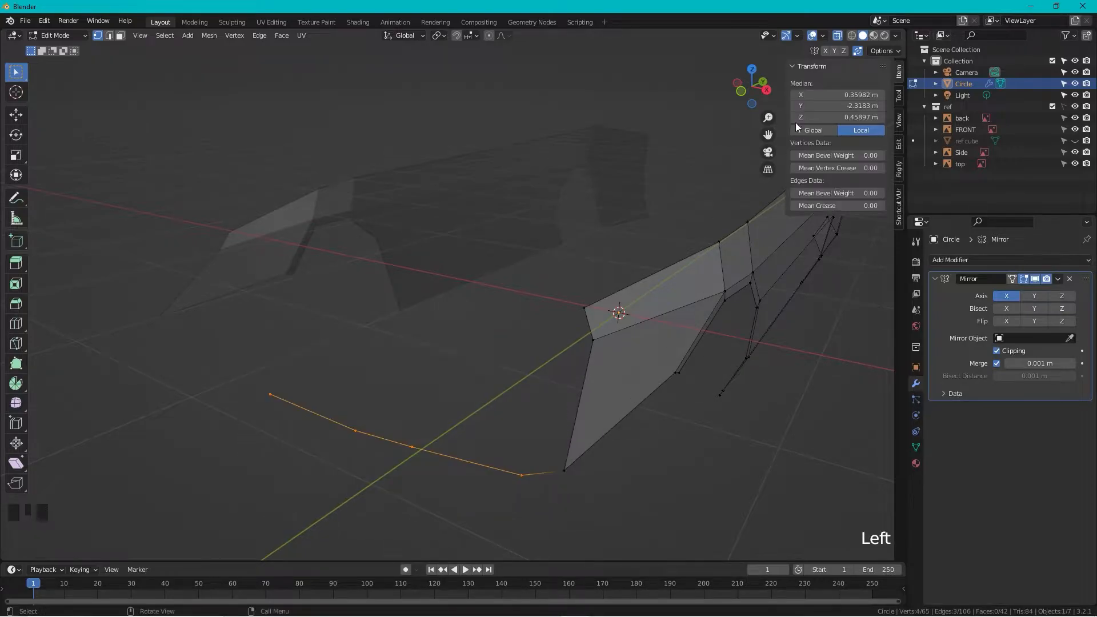
{"action": "left_click", "coordinate": [757, 71]}
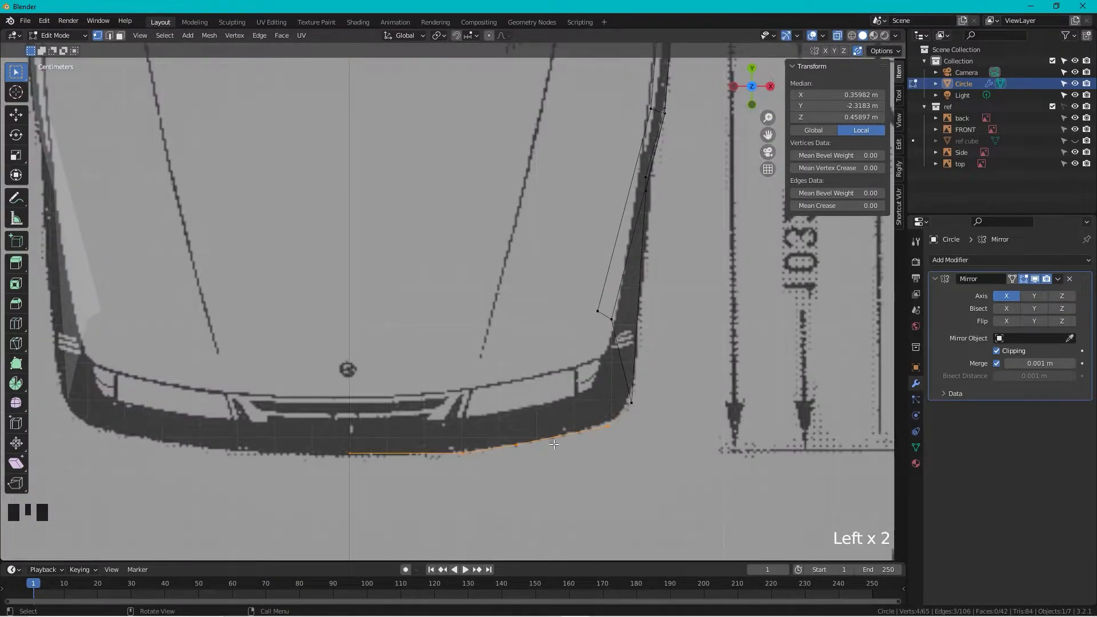
{"action": "middle_click_drag", "start_coordinate": [603, 444], "coordinate": [601, 426], "text": "shift"}
{"action": "scroll", "coordinate": [485, 438], "scroll_direction": "up", "scroll_amount": 2}
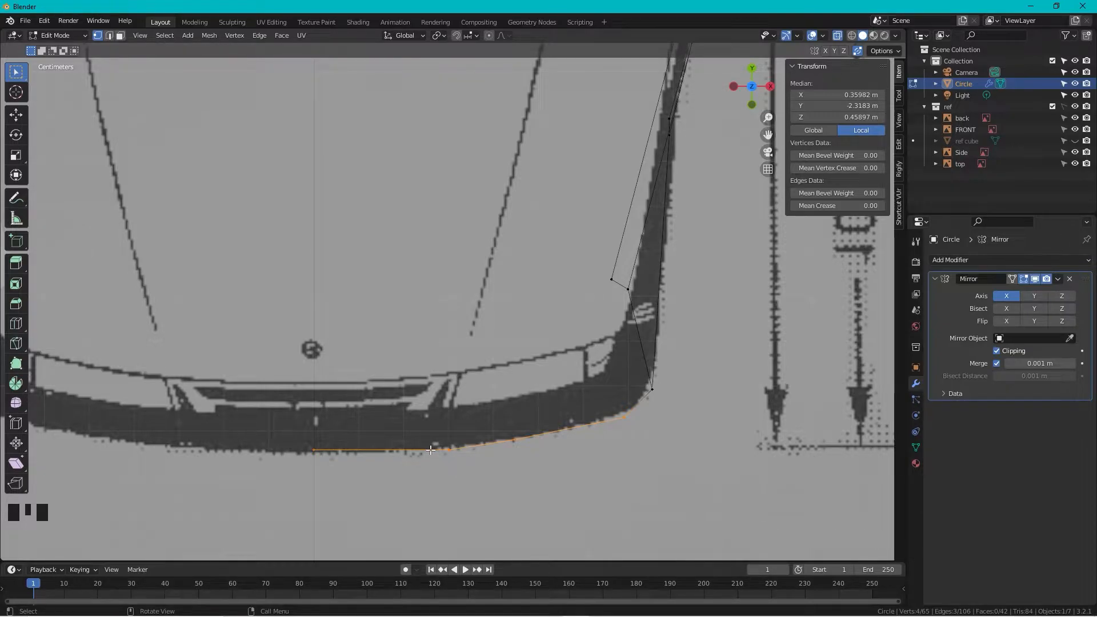
{"action": "key", "text": "e"}
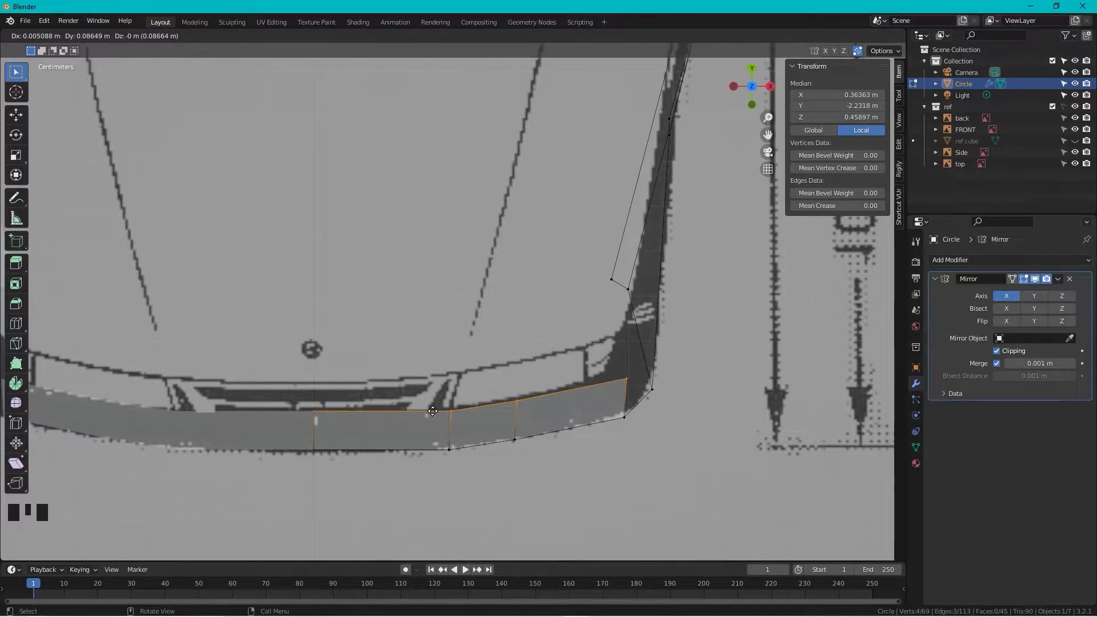
{"action": "left_click", "coordinate": [433, 411]}
- Move the bumper top's inner corner vertex about 0.052 m inward along X and 0.0025 m along Y
{"action": "left_click", "coordinate": [626, 378]}
{"action": "key", "text": "g"}
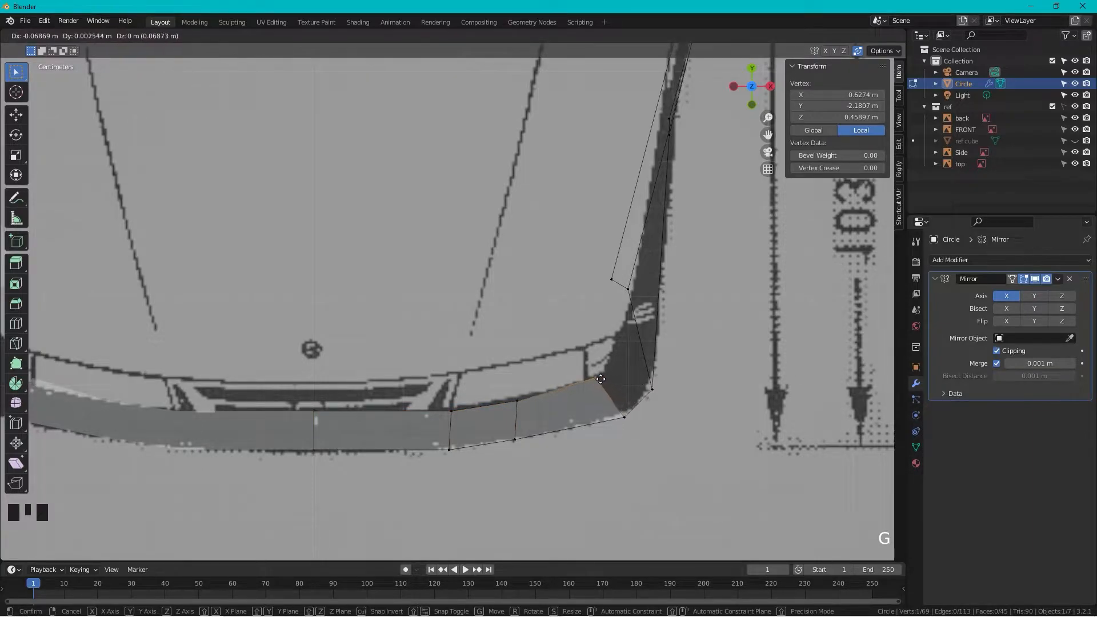
{"action": "left_click", "coordinate": [609, 386]}
- Delete the large front fender face between the bumper corner and the front wheel arch
{"action": "scroll", "coordinate": [623, 402], "scroll_direction": "down", "scroll_amount": 4}
{"action": "middle_click_drag", "start_coordinate": [623, 402], "coordinate": [750, 66]}
{"action": "middle_click_drag", "start_coordinate": [554, 384], "coordinate": [534, 340], "text": "shift"}
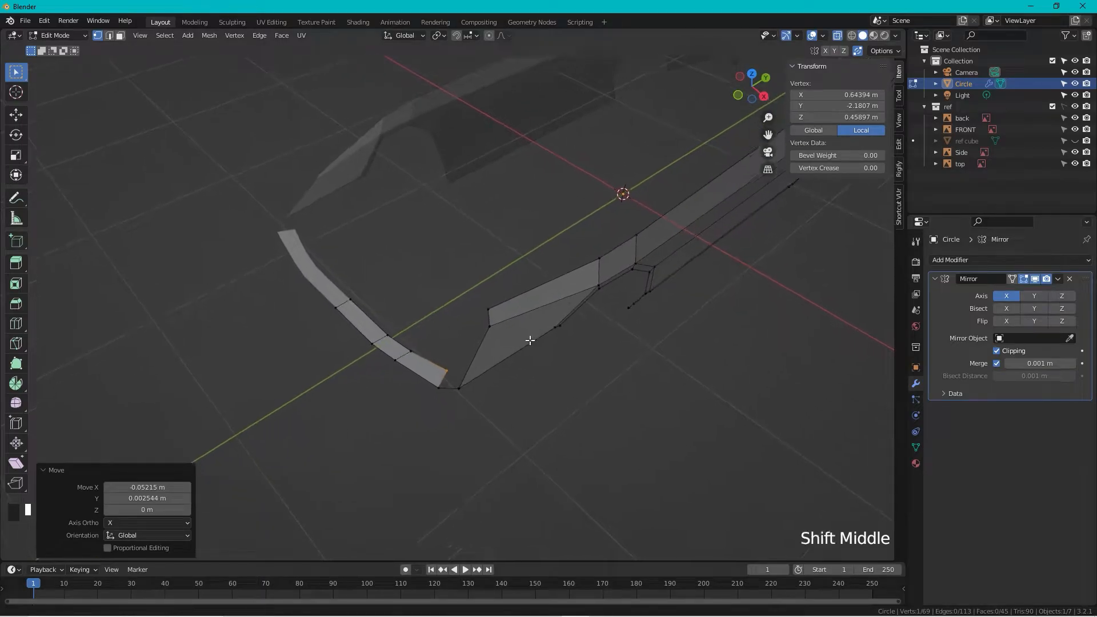
{"action": "scroll", "coordinate": [479, 384], "scroll_direction": "up", "scroll_amount": 2}
{"action": "middle_click_drag", "start_coordinate": [473, 396], "coordinate": [490, 308]}
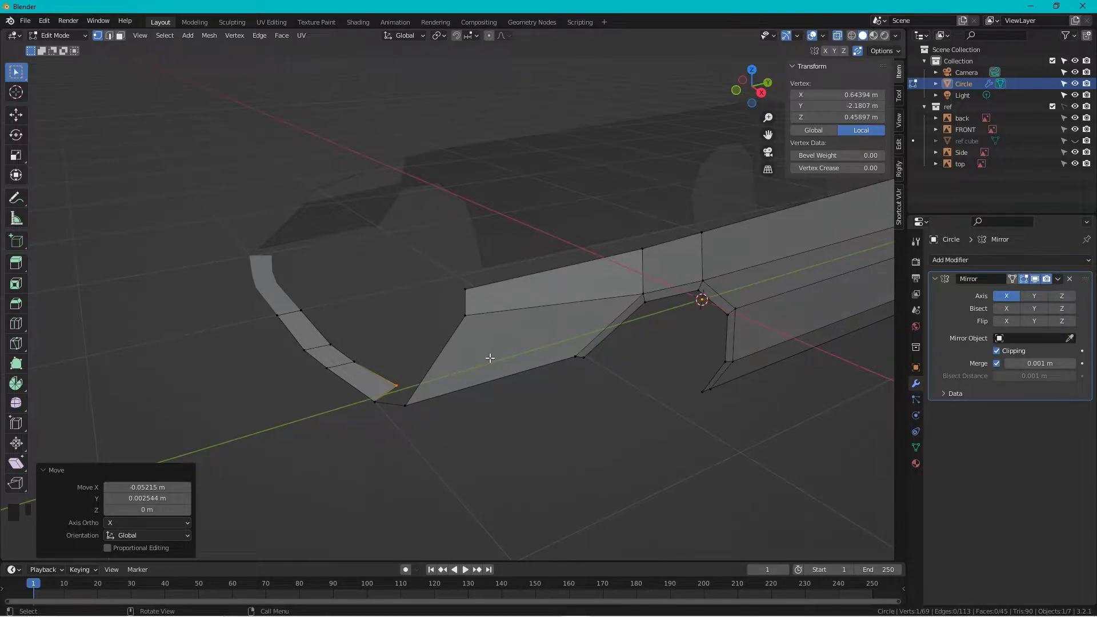
{"action": "key", "text": "3"}
{"action": "left_click", "coordinate": [516, 339]}
{"action": "key", "text": "x"}
{"action": "left_click", "coordinate": [513, 344]}
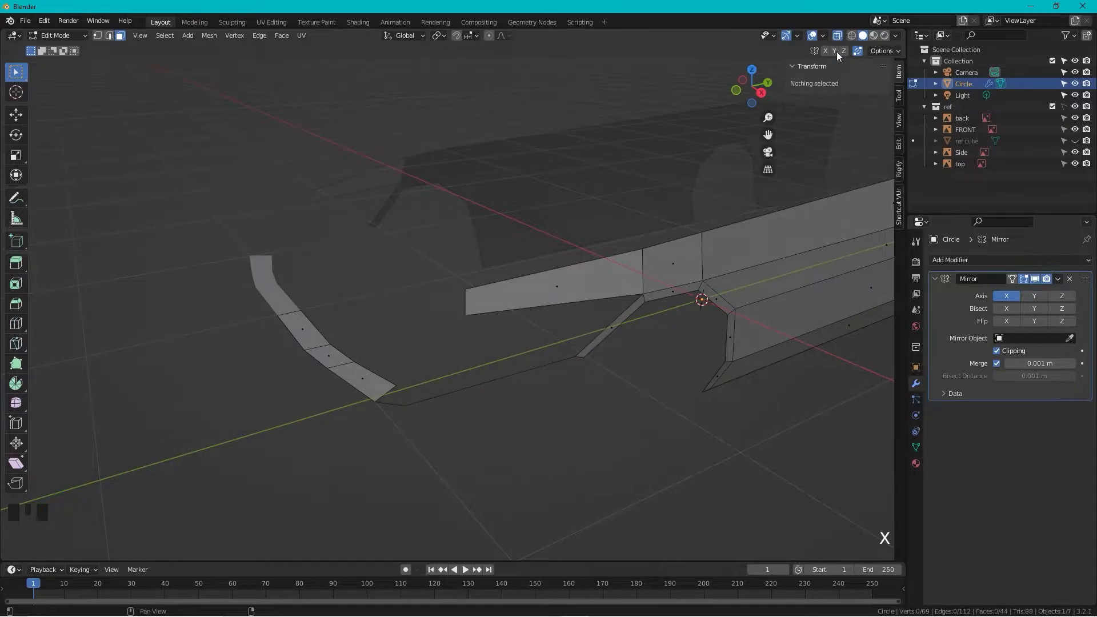
- Extrude the bumper top's inner corner vertex about 0.027 m outward along X and 0.074 m rearward along Y in top view
{"action": "left_click", "coordinate": [752, 69]}
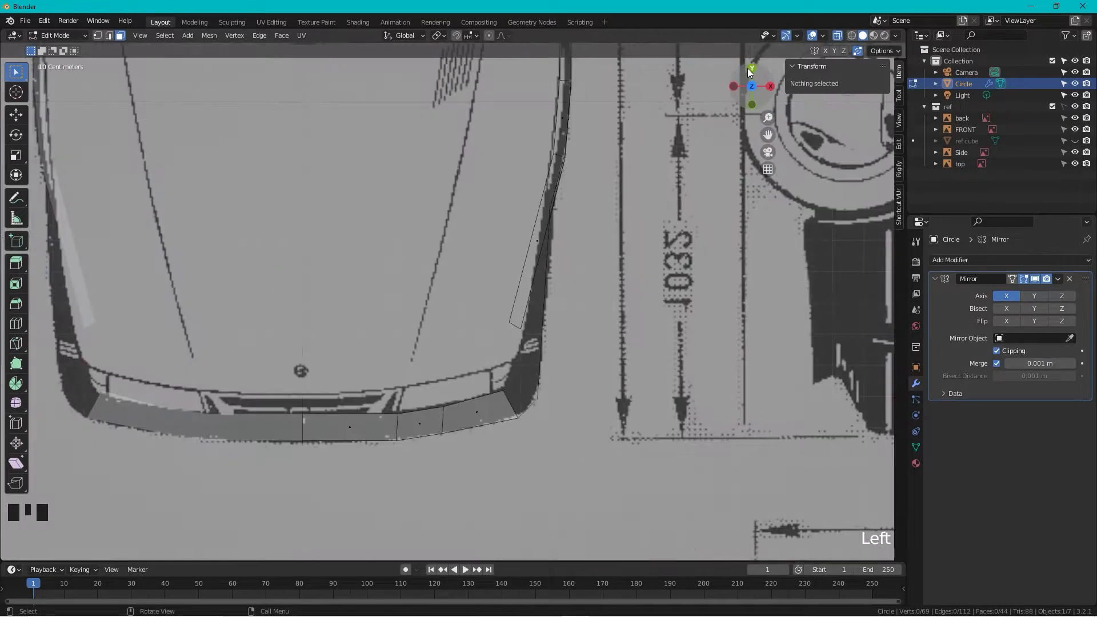
{"action": "scroll", "coordinate": [516, 418], "scroll_direction": "up", "scroll_amount": 2}
{"action": "key", "text": "1"}
{"action": "middle_click_drag", "start_coordinate": [551, 427], "coordinate": [526, 418]}
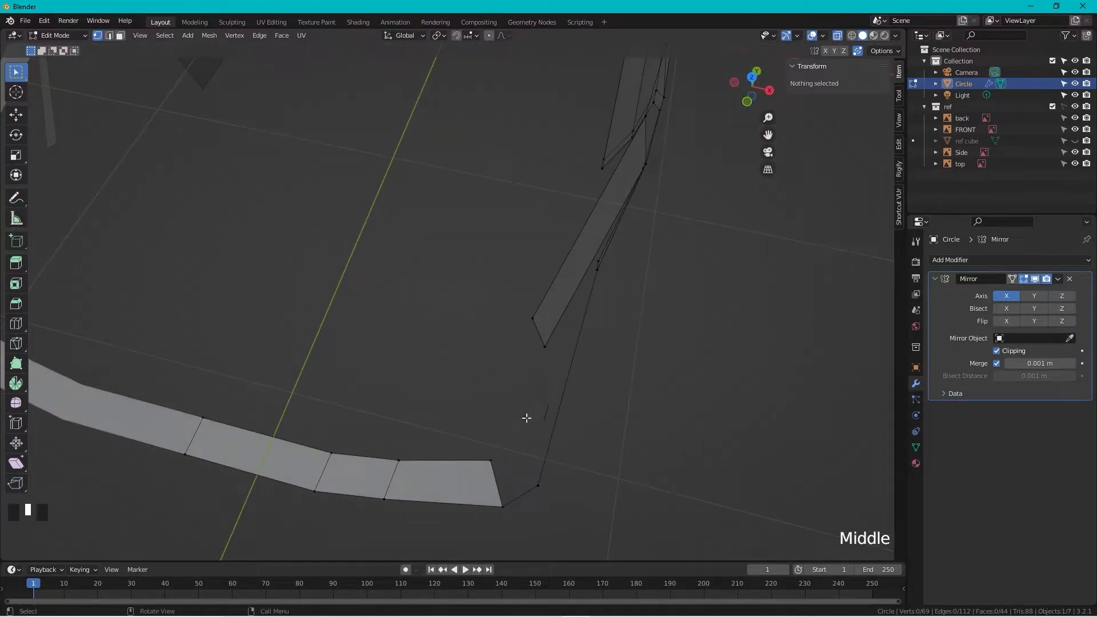
{"action": "left_click", "coordinate": [499, 455]}
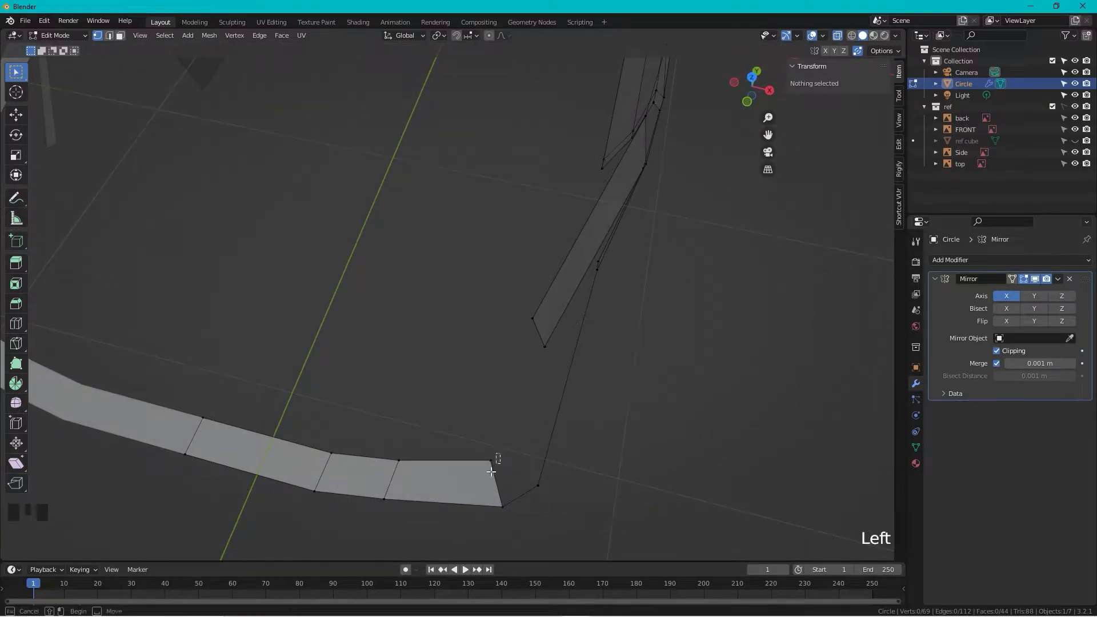
{"action": "left_click", "coordinate": [752, 78]}
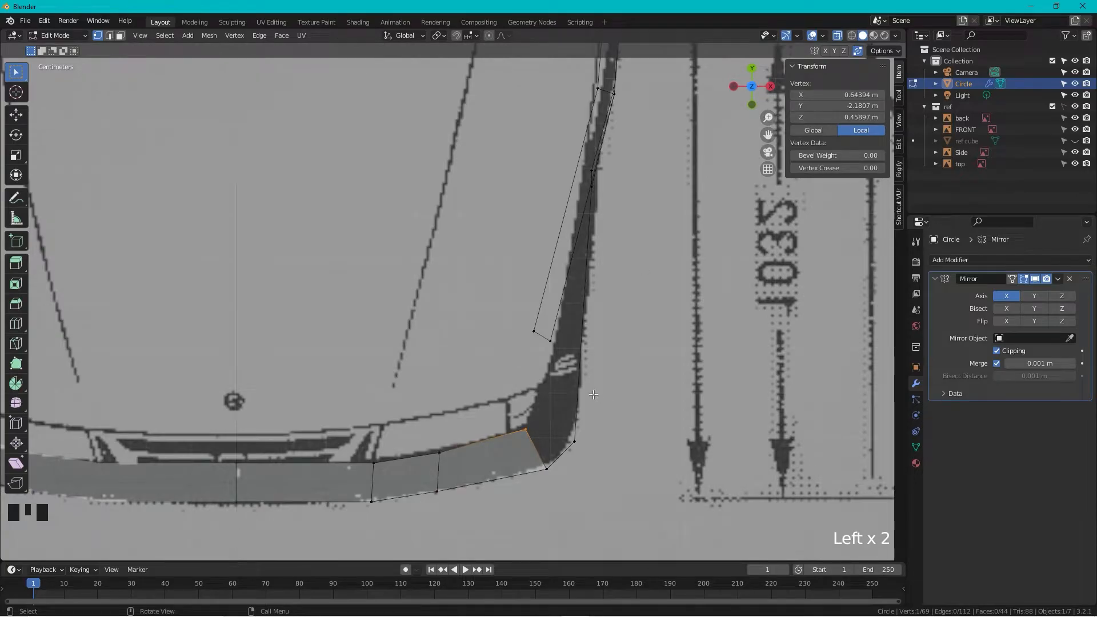
{"action": "key", "text": "e"}
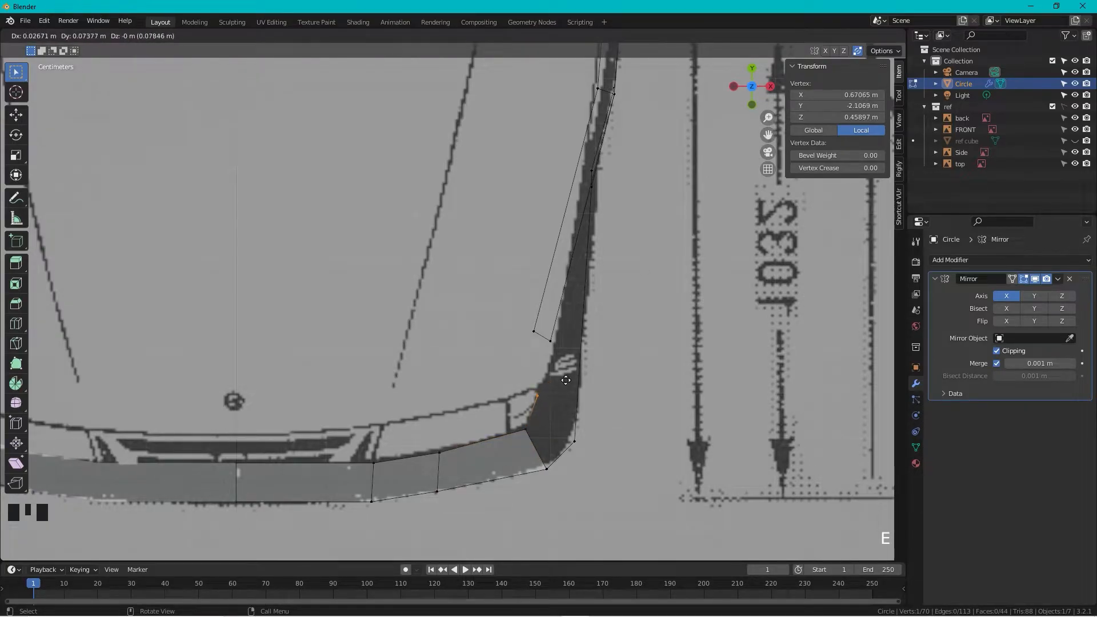
{"action": "left_click", "coordinate": [565, 380]}
- Fill the bumper top's corner and its tapering side section up to the front wheel arch with two faces
{"action": "middle_click_drag", "start_coordinate": [565, 379], "coordinate": [608, 392]}
{"action": "middle_click_drag", "start_coordinate": [596, 463], "coordinate": [591, 365]}
{"action": "left_click", "coordinate": [630, 372], "text": "shift"}
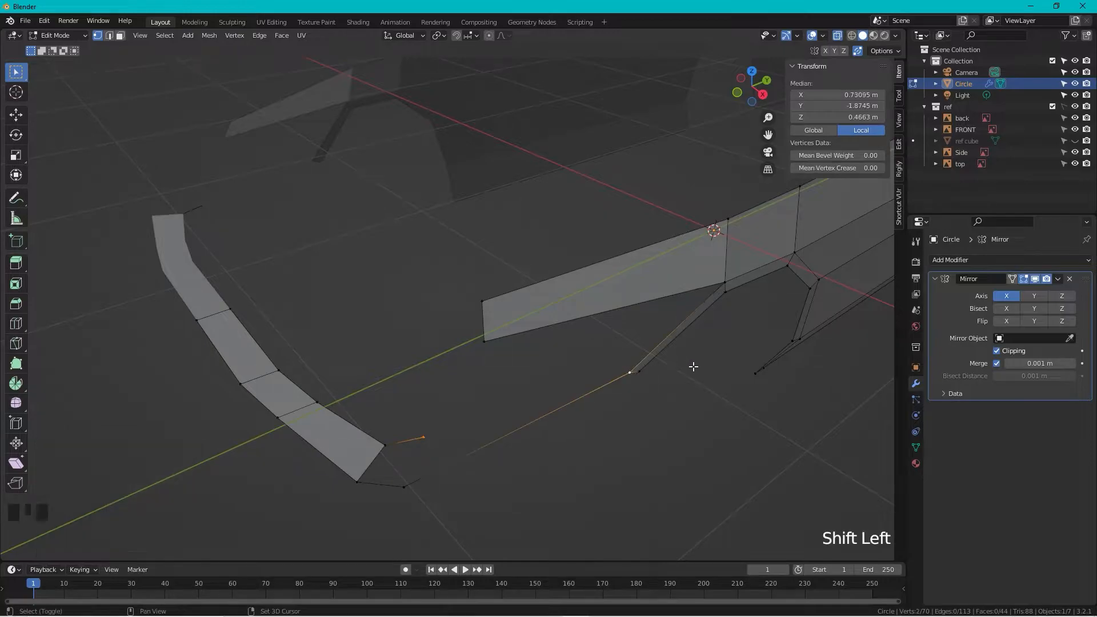
{"action": "left_click", "coordinate": [408, 483], "text": "shift"}
{"action": "key", "text": "f"}
{"action": "left_click_drag", "start_coordinate": [440, 405], "coordinate": [306, 531]}
{"action": "key", "text": "f"}
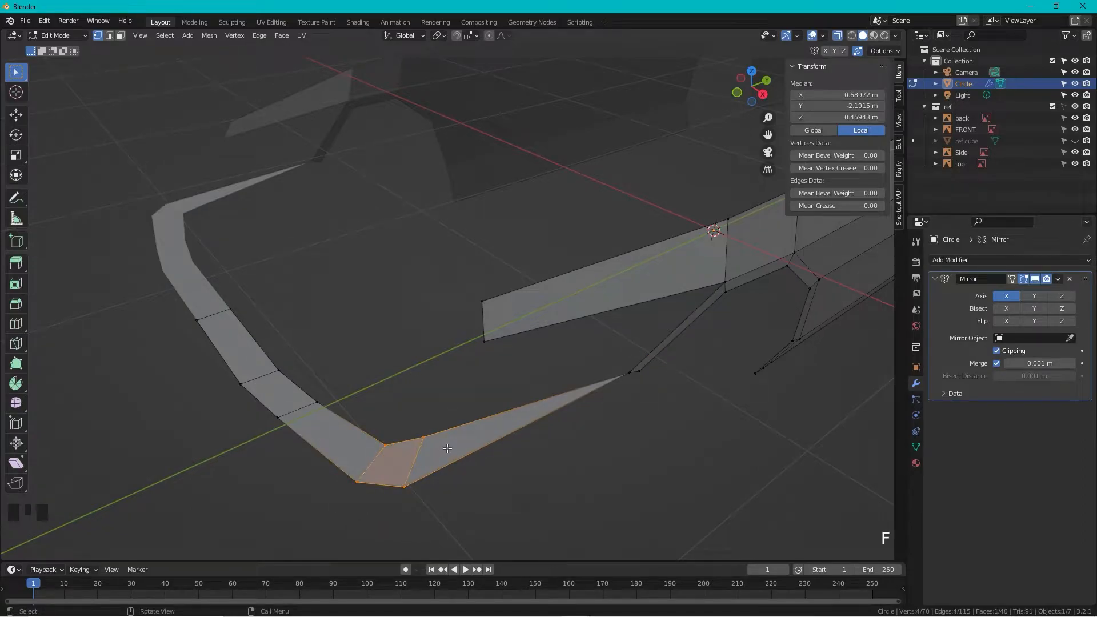
- Check the bumper in Object Mode, and reveal all hidden faces of the body mesh in Edit Mode
{"action": "key", "text": "Tab"}
{"action": "mouse_move", "coordinate": [496, 377]}
{"action": "middle_mouse_down"}
{"action": "mouse_move", "coordinate": [494, 323]}
{"action": "mouse_move", "coordinate": [485, 350]}
{"action": "mouse_move", "coordinate": [597, 348]}
{"action": "mouse_move", "coordinate": [476, 342]}
{"action": "mouse_move", "coordinate": [469, 322]}
{"action": "mouse_move", "coordinate": [515, 368]}
{"action": "middle_mouse_up"}
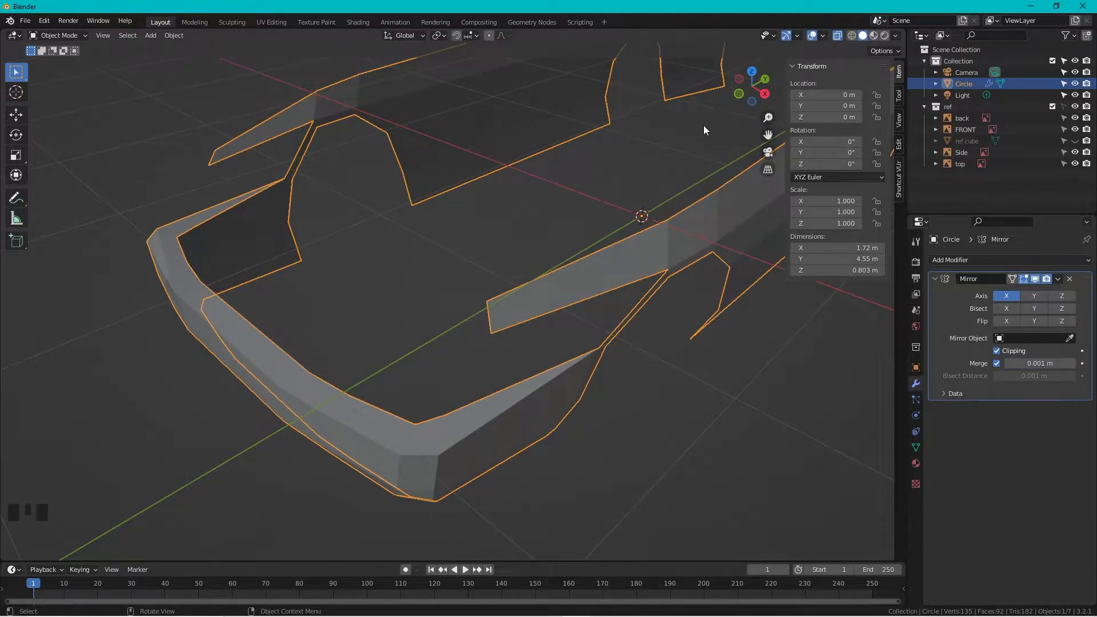
{"action": "mouse_move", "coordinate": [434, 243]}
{"action": "middle_mouse_down"}
{"action": "mouse_move", "coordinate": [424, 245]}
{"action": "mouse_move", "coordinate": [428, 214]}
{"action": "mouse_move", "coordinate": [427, 239]}
{"action": "middle_mouse_up"}
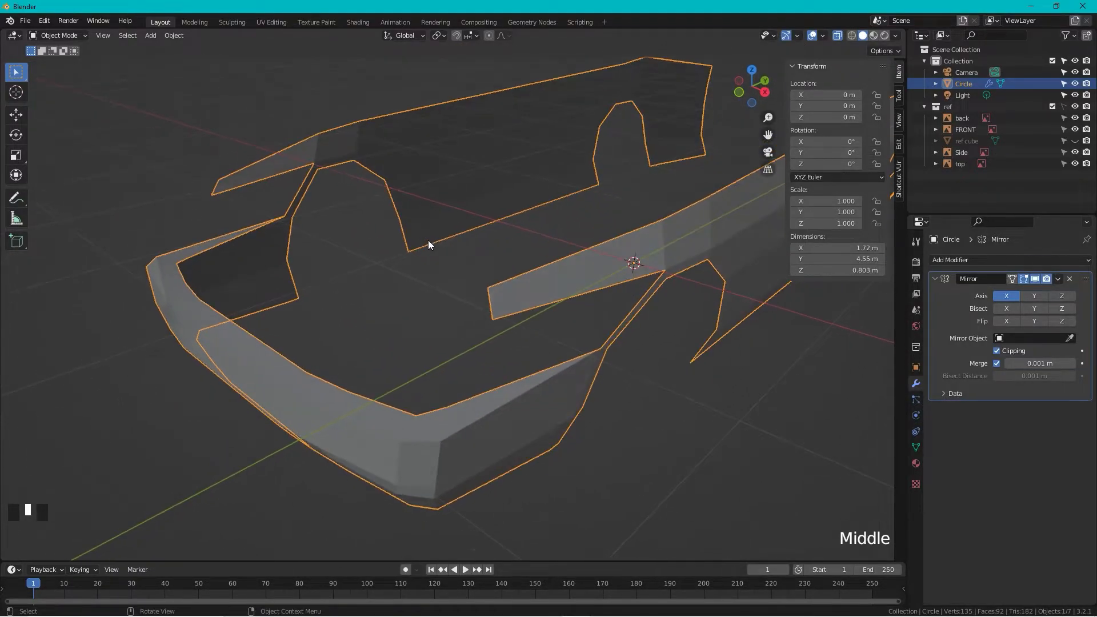
{"action": "key", "text": "Tab"}
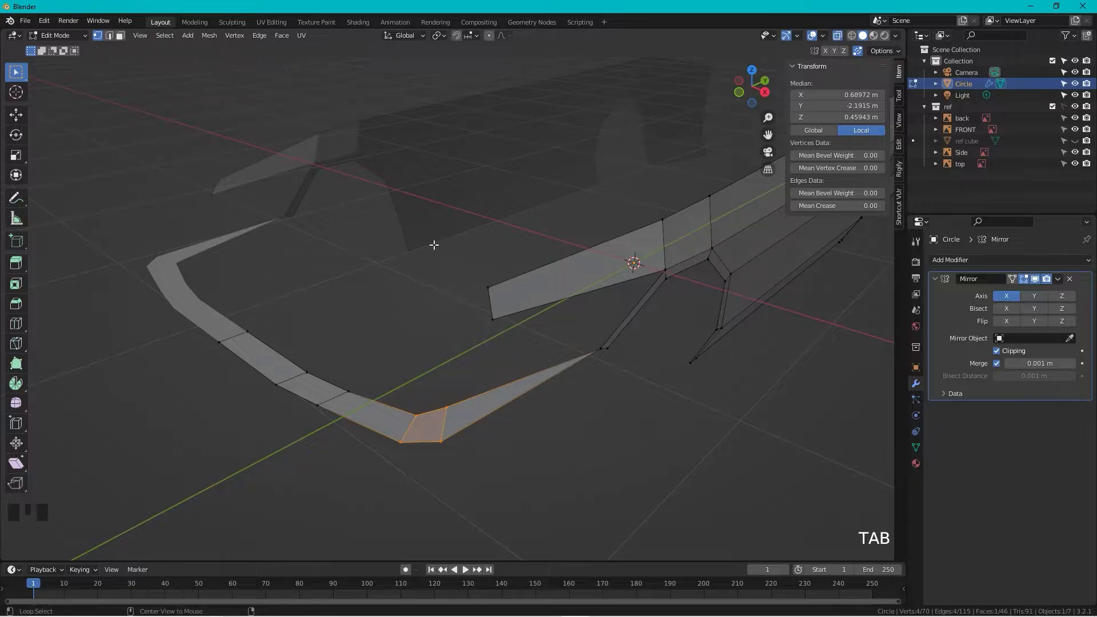
{"action": "key", "text": "alt+h"}
{"action": "left_click", "coordinate": [605, 416]}
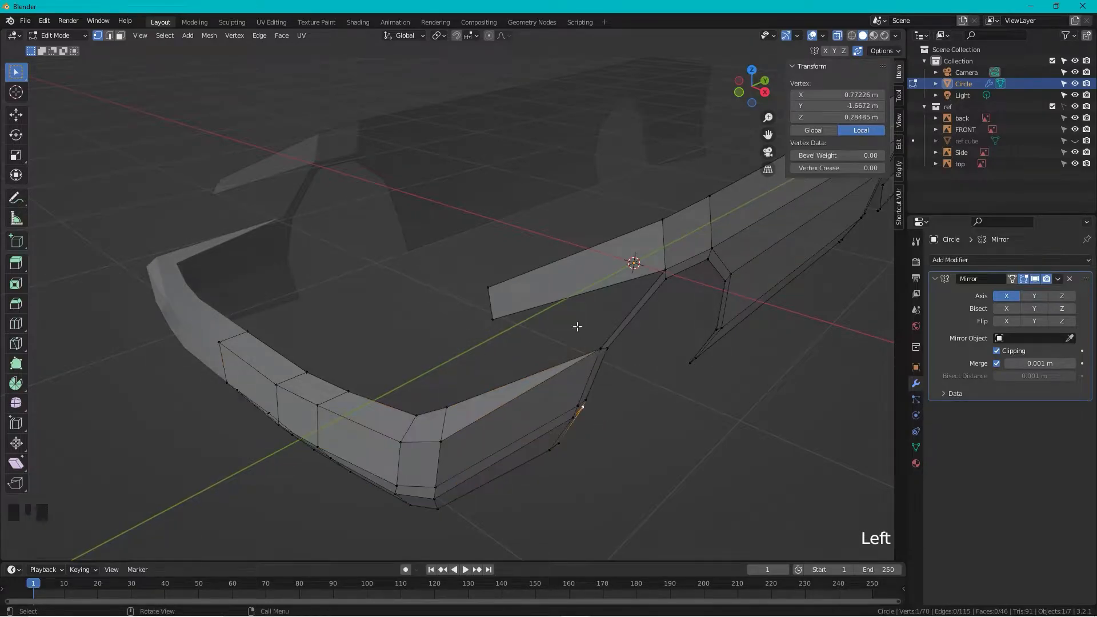
- Move the upper fender strip's front edge about 0.079 m rearward along Y and 0.005 m up along Z in side view
{"action": "left_click_drag", "start_coordinate": [504, 273], "coordinate": [450, 356]}
{"action": "mouse_move", "coordinate": [464, 221]}
{"action": "middle_mouse_down"}
{"action": "mouse_move", "coordinate": [448, 191]}
{"action": "mouse_move", "coordinate": [456, 215]}
{"action": "middle_mouse_up"}
{"action": "left_click", "coordinate": [761, 90]}
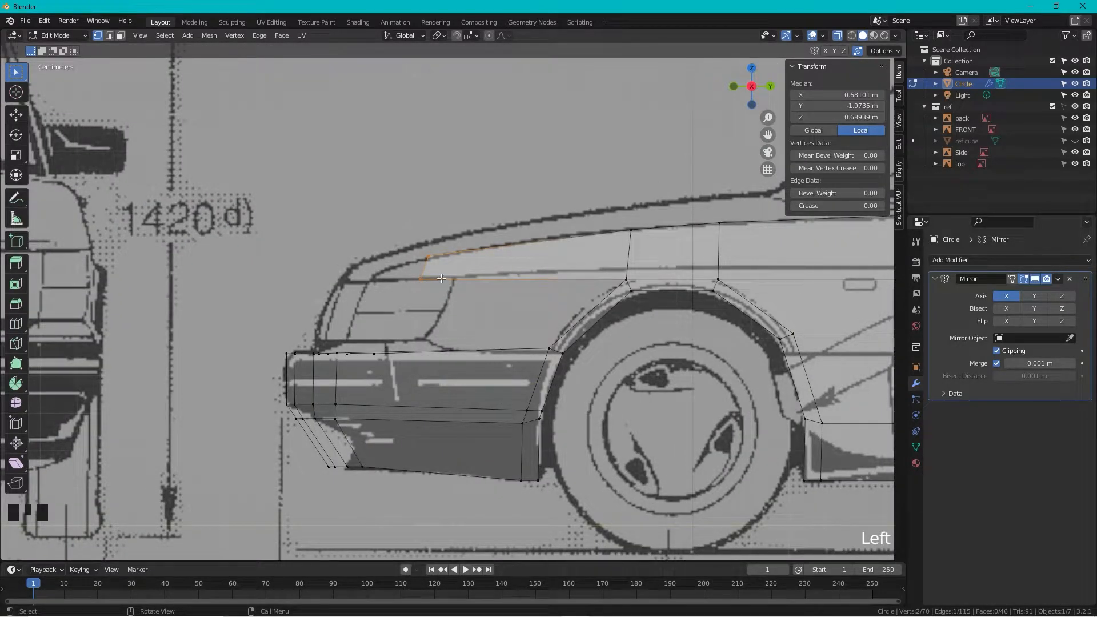
{"action": "key", "text": "g"}
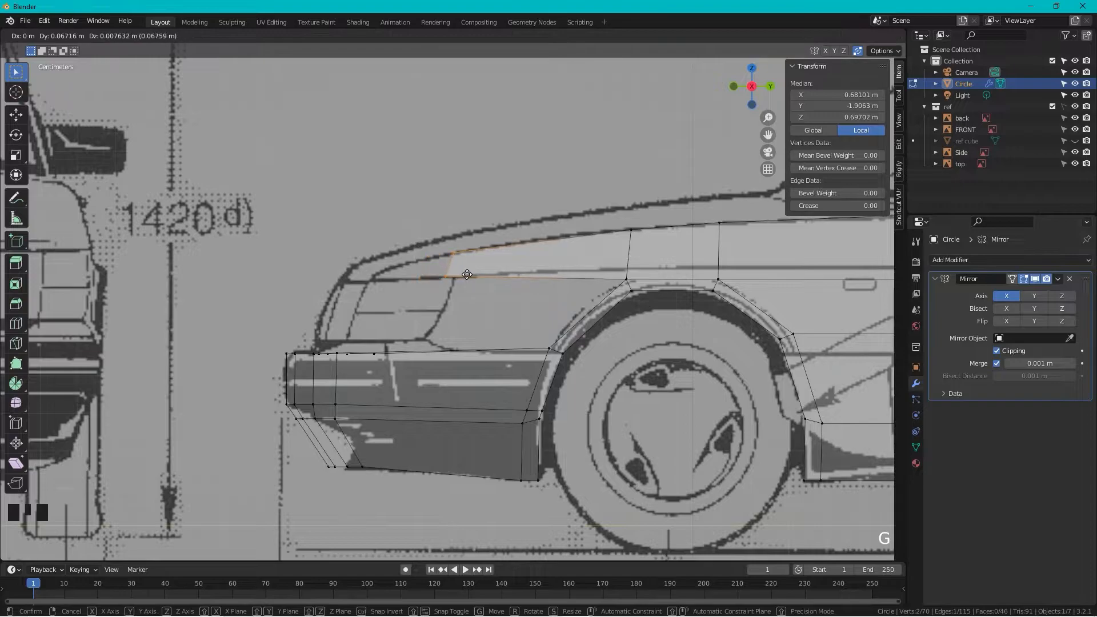
{"action": "left_click", "coordinate": [468, 277]}
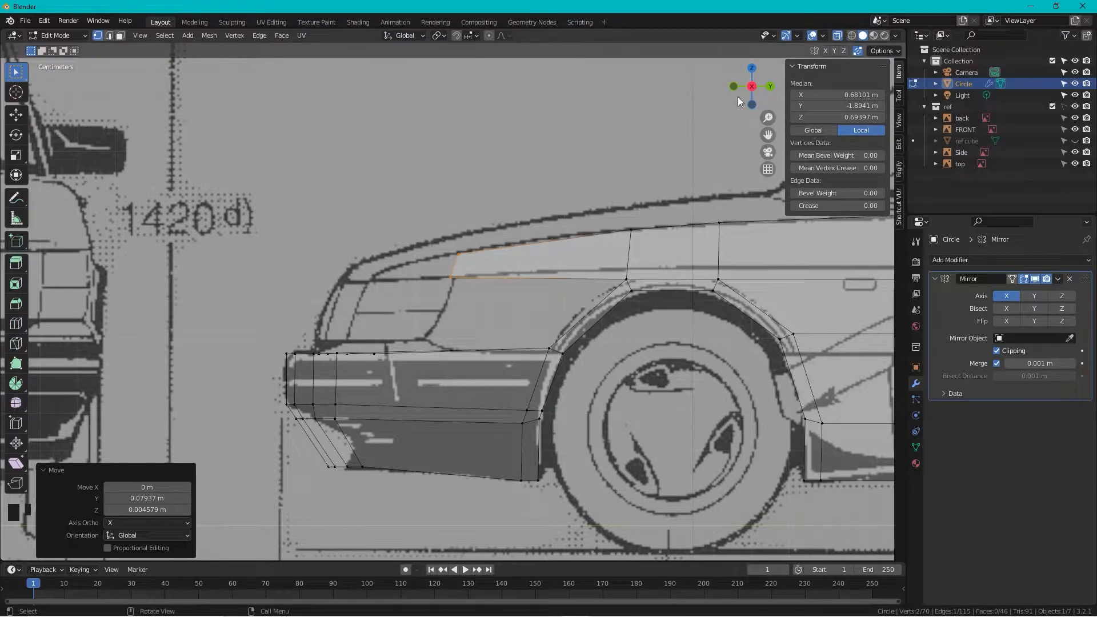
- Move the fender strip's front edge about 0.02 m inward along X and 0.169 m forward along Y in top view
{"action": "left_click", "coordinate": [751, 68]}
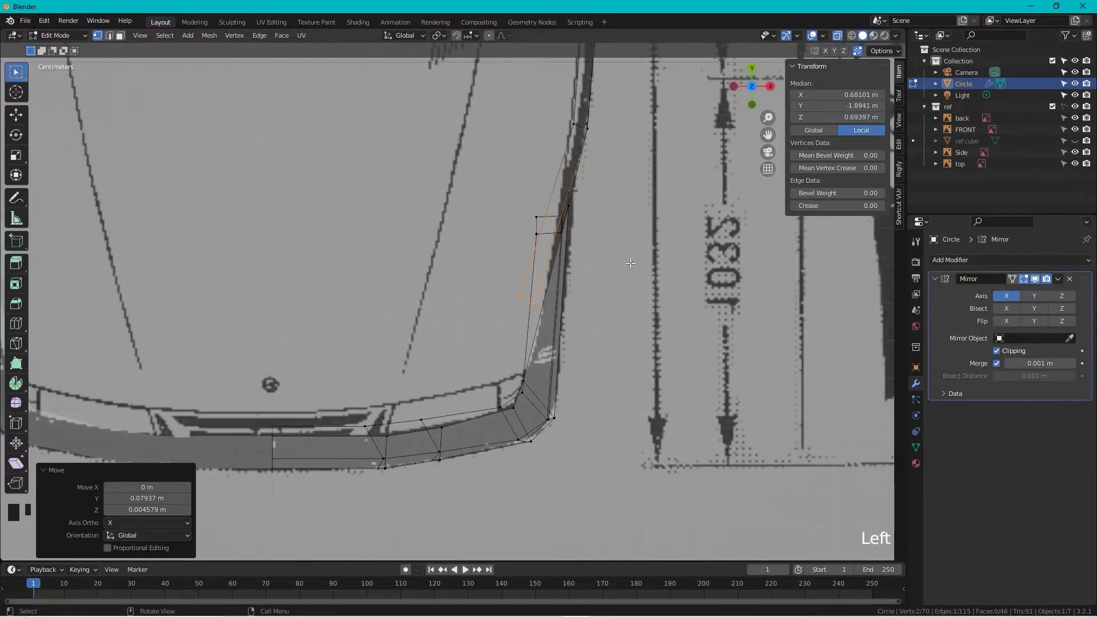
{"action": "key", "text": "g"}
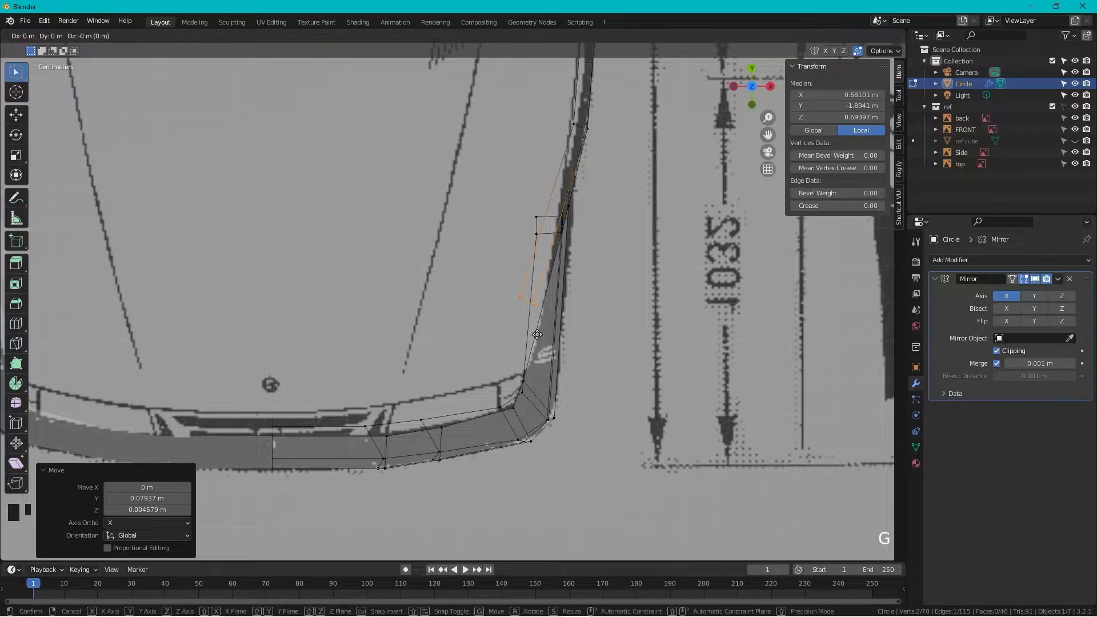
{"action": "left_click", "coordinate": [528, 397]}
- Slide the fender strip's upper front vertex down along its edge to the side blueprint's hood line, and select the strip's whole front edge
{"action": "middle_click_drag", "start_coordinate": [624, 433], "coordinate": [734, 190]}
{"action": "left_click", "coordinate": [750, 87]}
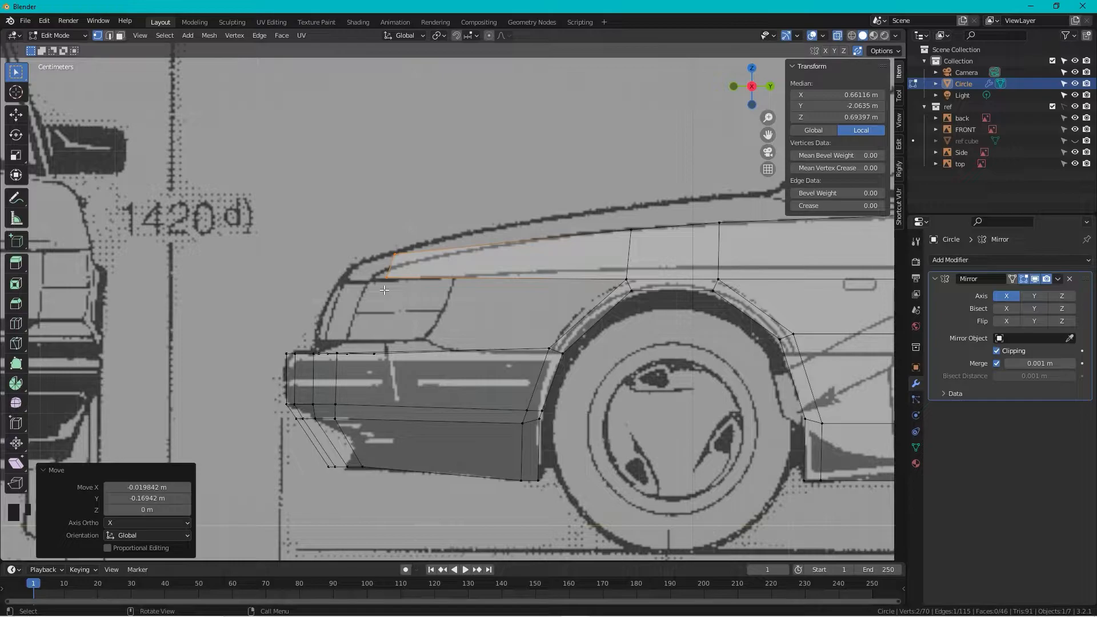
{"action": "left_click", "coordinate": [753, 68]}
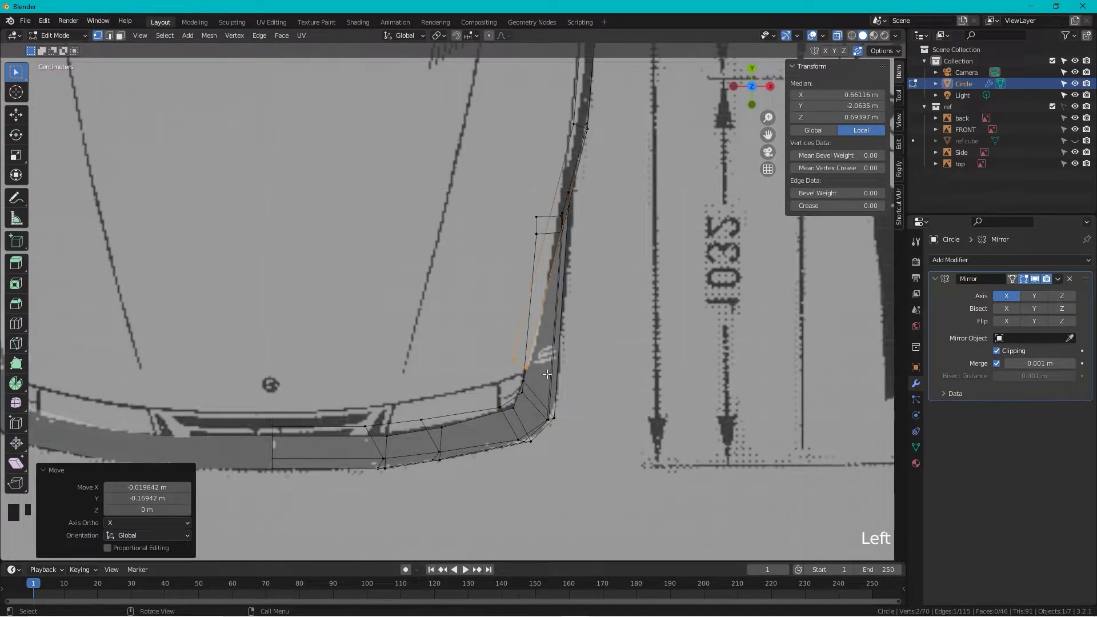
{"action": "middle_click_drag", "start_coordinate": [524, 386], "coordinate": [739, 64]}
{"action": "left_click", "coordinate": [740, 99]}
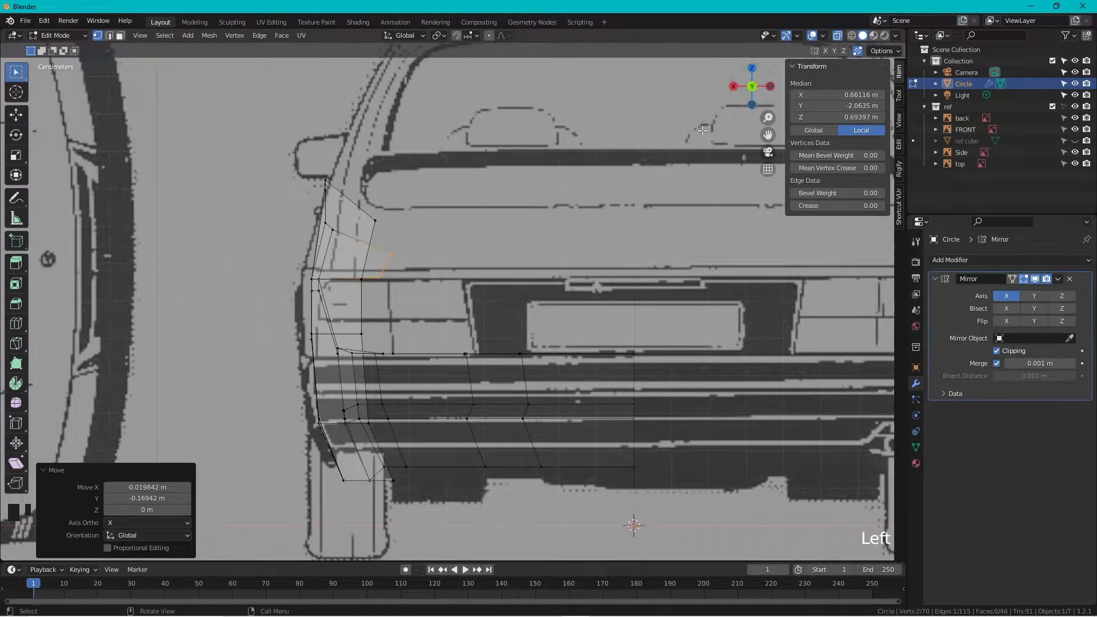
{"action": "left_click", "coordinate": [734, 87]}
{"action": "left_click", "coordinate": [751, 88]}
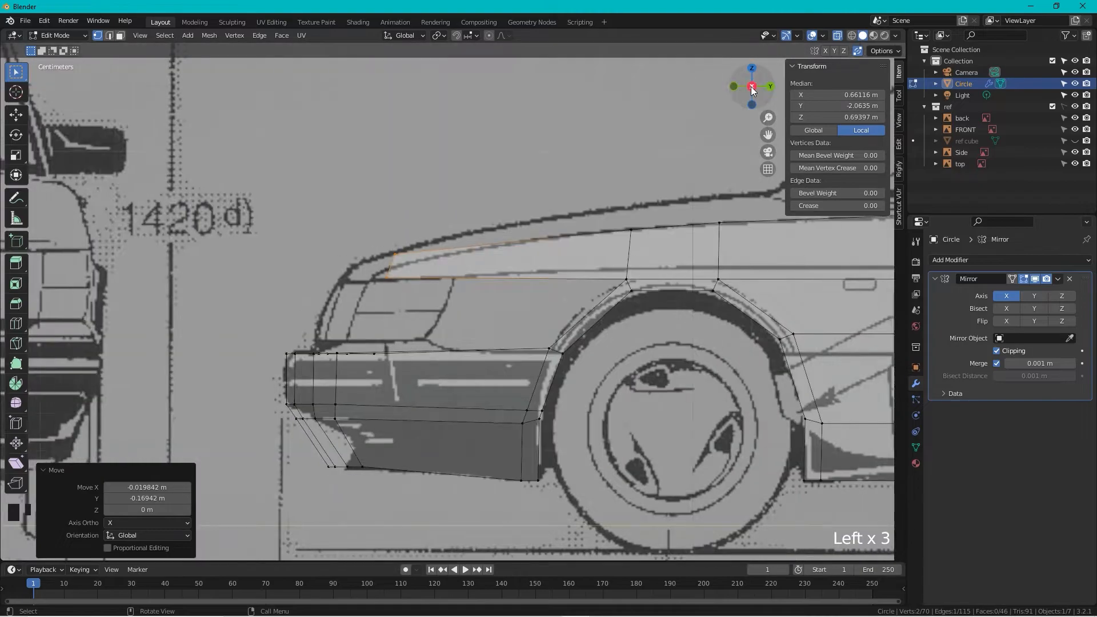
{"action": "scroll", "coordinate": [355, 215], "scroll_direction": "up", "scroll_amount": 3}
{"action": "left_click", "coordinate": [355, 215]}
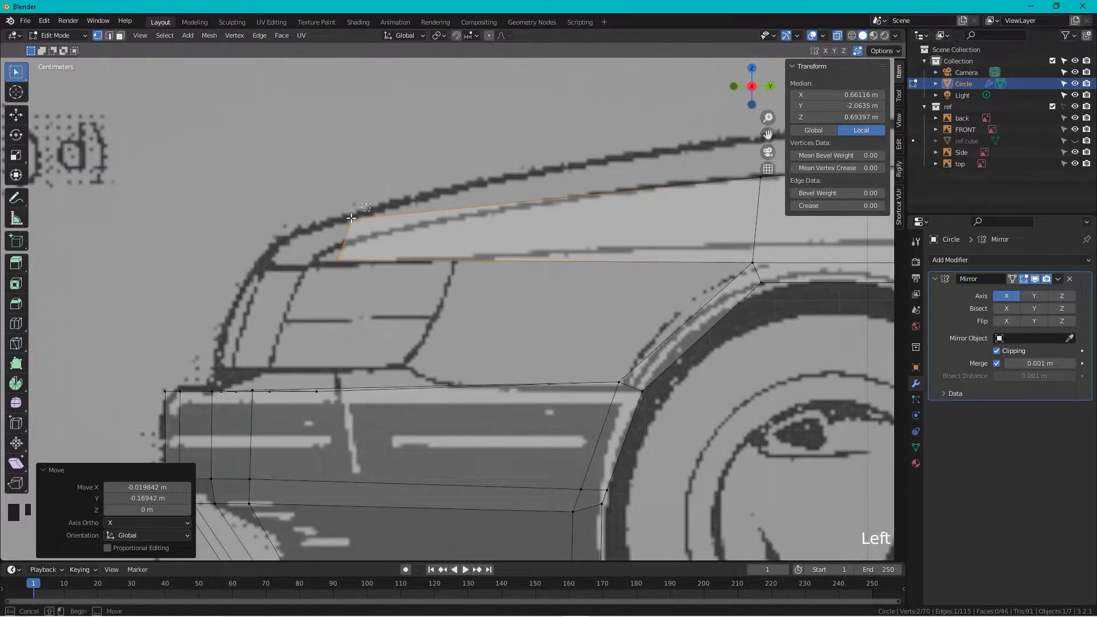
{"action": "key", "text": "g"}
{"action": "key", "text": "g"}
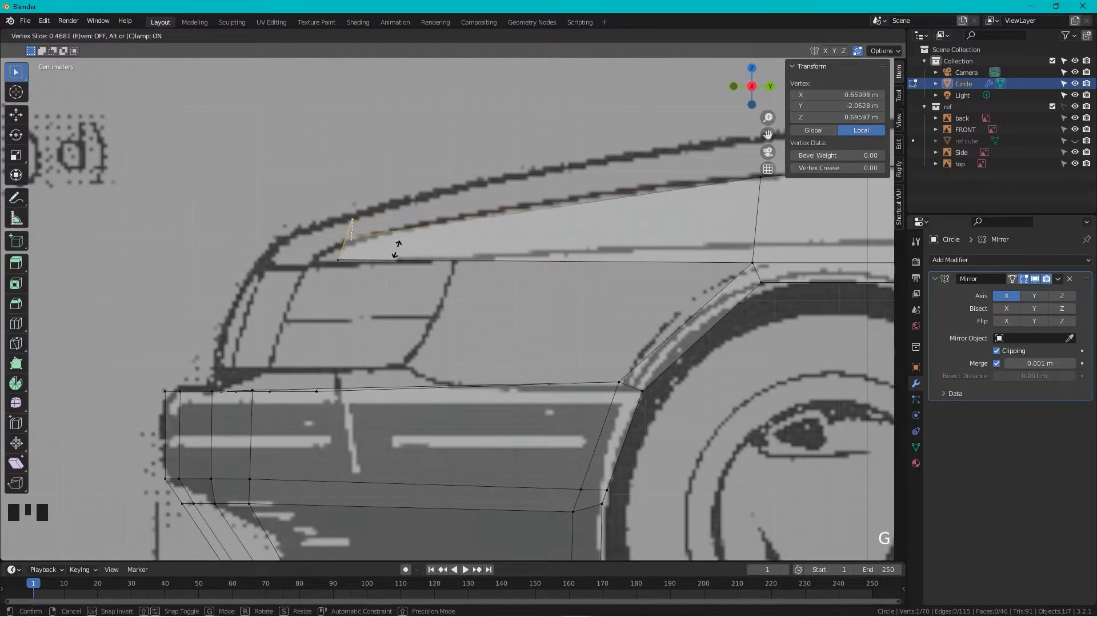
{"action": "left_click", "coordinate": [398, 247]}
{"action": "left_click_drag", "start_coordinate": [331, 218], "coordinate": [370, 276]}
{"action": "left_click", "coordinate": [753, 70]}
{"action": "middle_click_drag", "start_coordinate": [582, 365], "coordinate": [557, 297], "text": "shift"}
{"action": "key", "text": "g"}
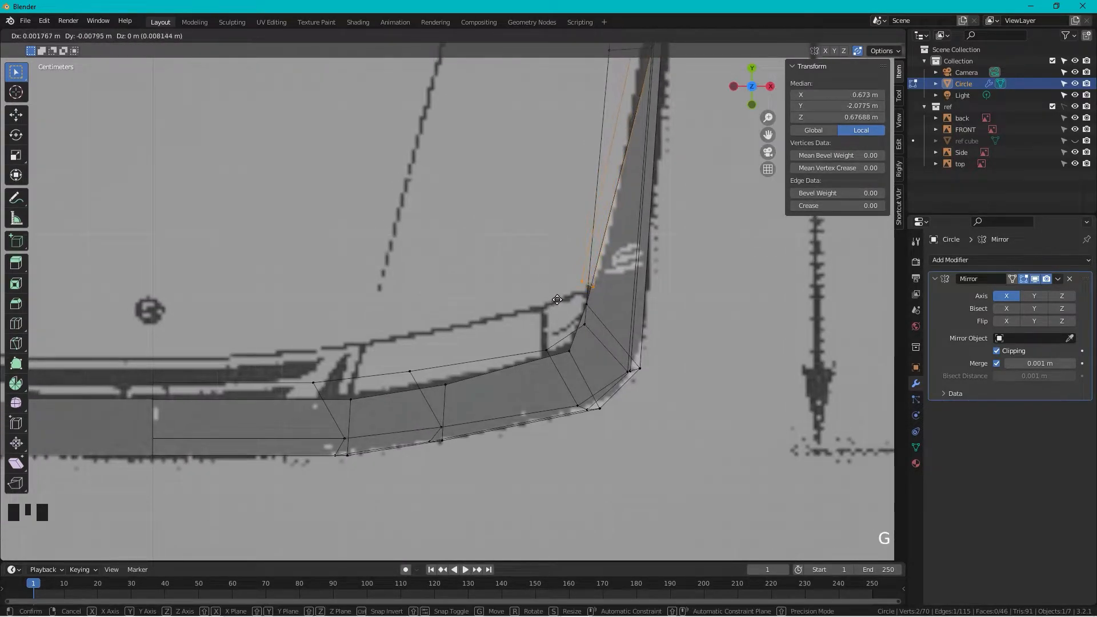
{"action": "left_click", "coordinate": [588, 286]}
{"action": "key", "text": "ctrl+z"}
- Extrude the strip's front edge around the headlight corner twice, about 0.033 m and 0.111 m inward along X, following the top blueprint
{"action": "key", "text": "e"}
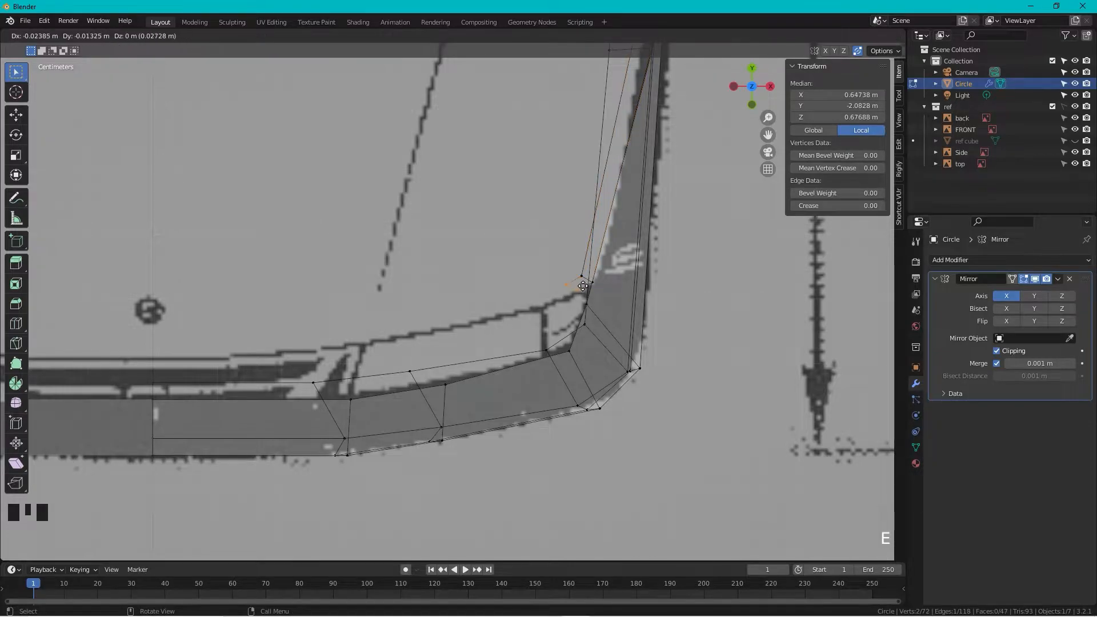
{"action": "left_click", "coordinate": [577, 293]}
{"action": "key", "text": "e"}
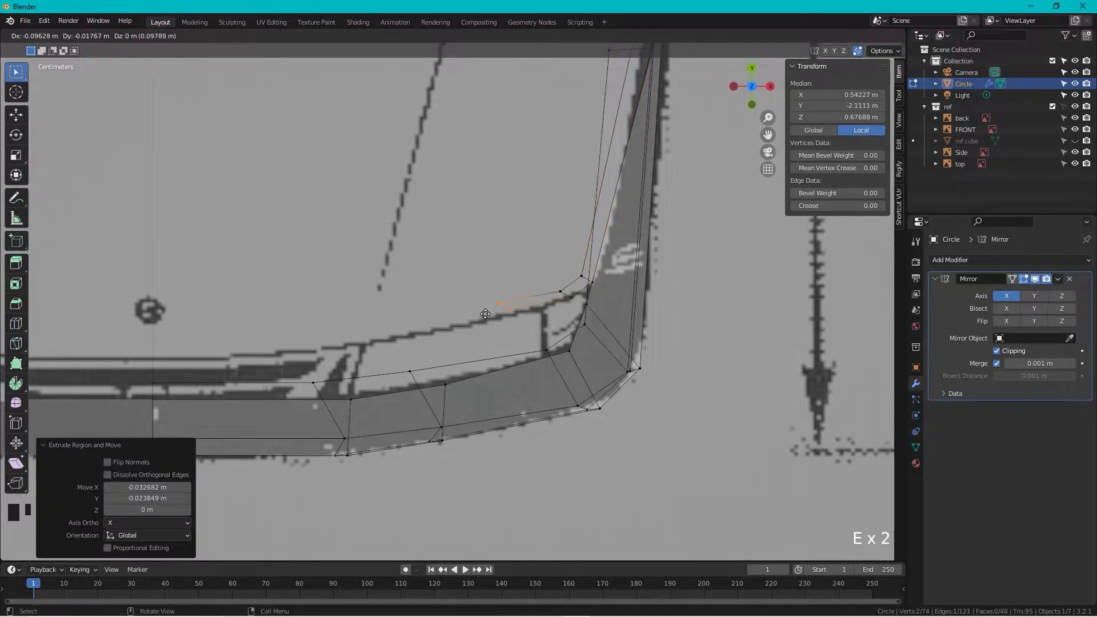
{"action": "left_click", "coordinate": [475, 317]}
- Rotate the strip's new end edge to follow the hood line, and move it back about 0.063 m along X and 0.009 m along Y
{"action": "key", "text": "r"}
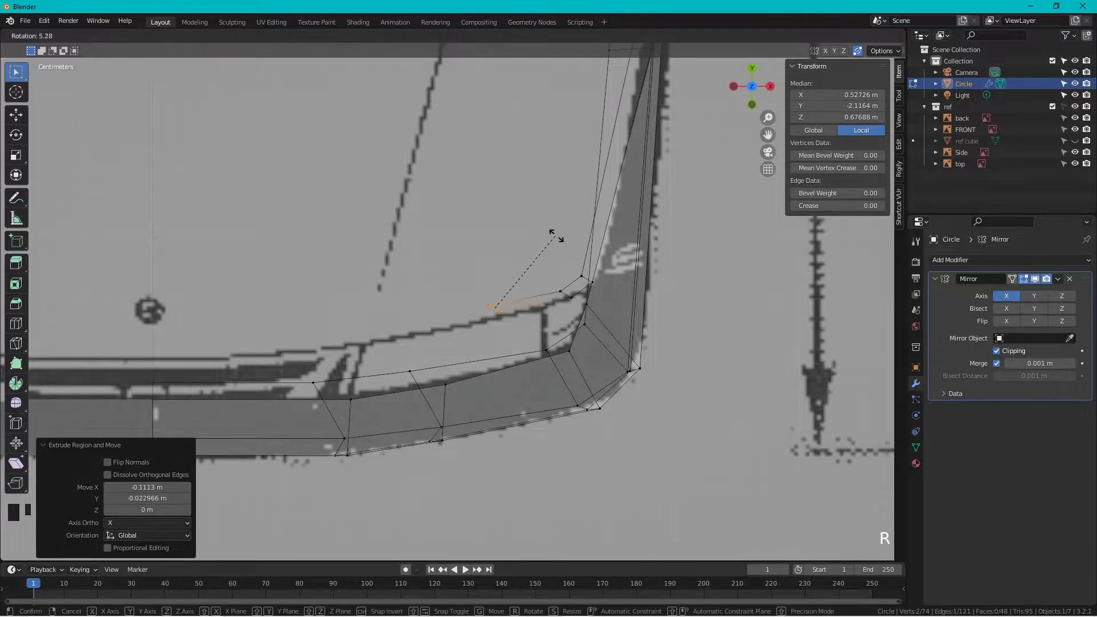
{"action": "left_click", "coordinate": [595, 244]}
{"action": "left_click_drag", "start_coordinate": [580, 306], "coordinate": [474, 350]}
{"action": "key", "text": "r"}
{"action": "left_click", "coordinate": [490, 295]}
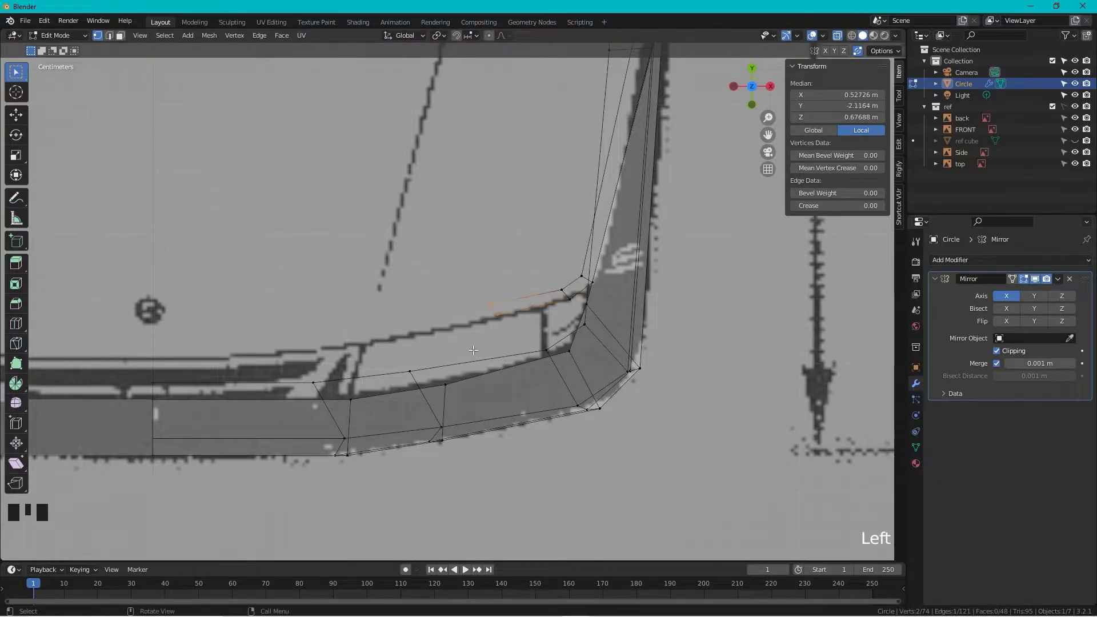
{"action": "key", "text": "g"}
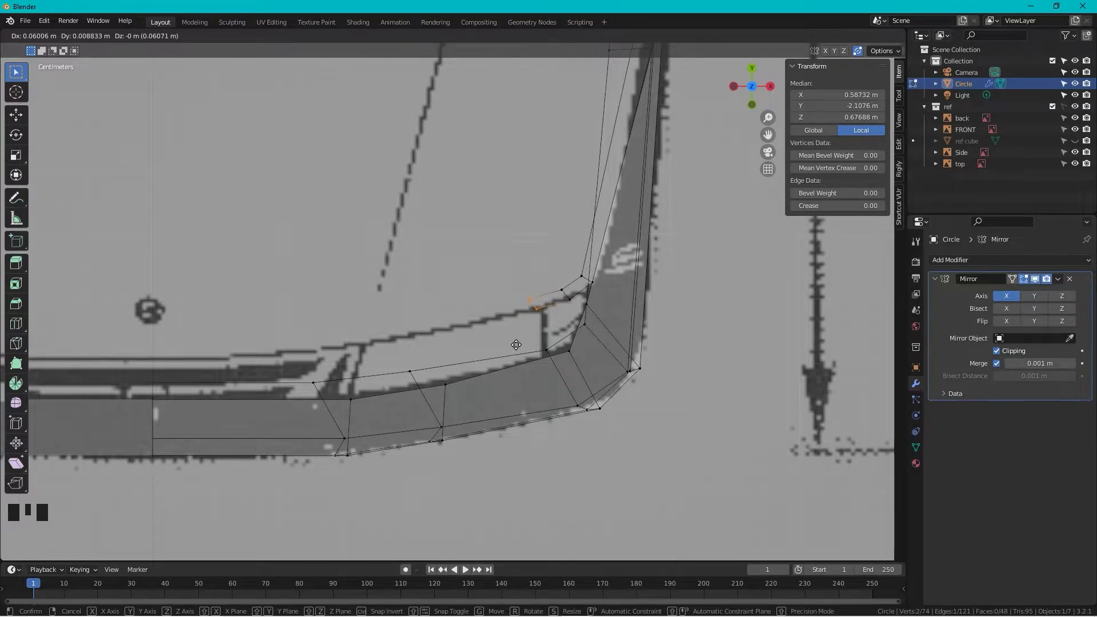
{"action": "left_click", "coordinate": [516, 345]}
- Extrude the strip's end edge about 0.203 m inward along X and 0.04 m forward along Y above the headlight
{"action": "key", "text": "e"}
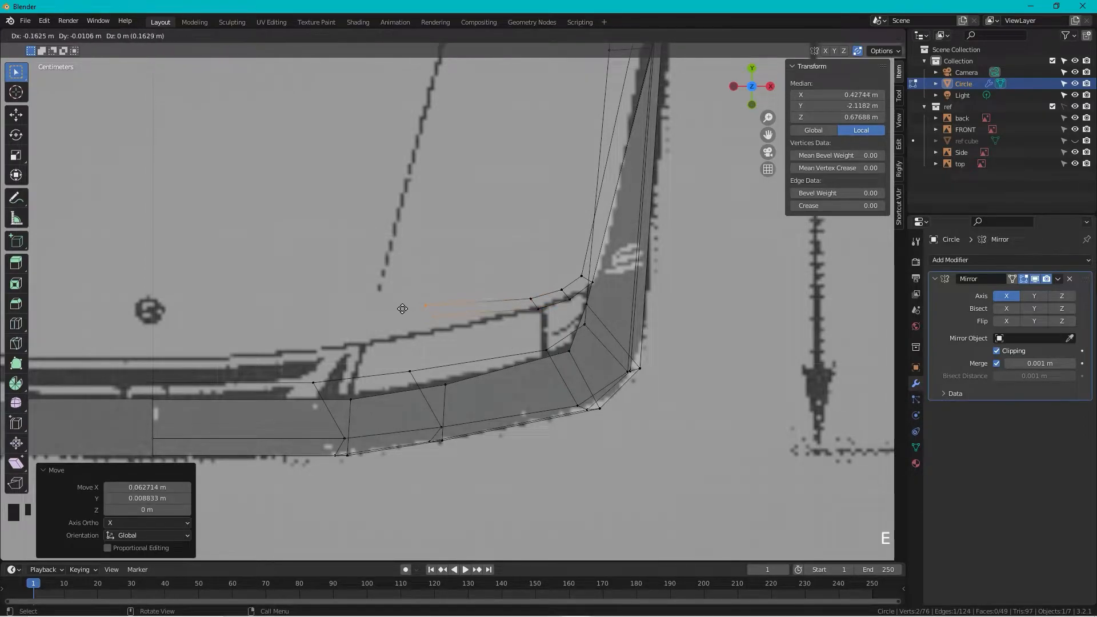
{"action": "middle_click_drag", "start_coordinate": [386, 329], "coordinate": [421, 411]}
{"action": "middle_click_drag", "start_coordinate": [401, 348], "coordinate": [484, 351]}
{"action": "scroll", "coordinate": [719, 105], "scroll_direction": "up", "scroll_amount": 2}
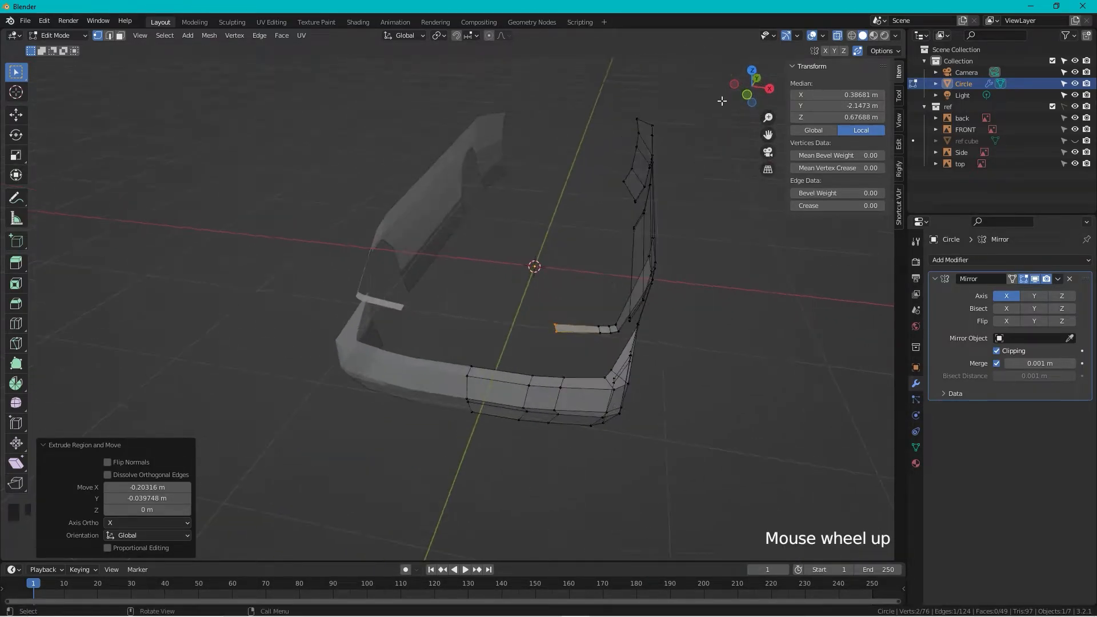
- Extrude the strip's end edge about 0.067 m inward and 0.011 m forward in top view, and extrude it again to the mirror centreline
{"action": "left_click", "coordinate": [755, 72]}
{"action": "scroll", "coordinate": [584, 293], "scroll_direction": "up", "scroll_amount": 3}
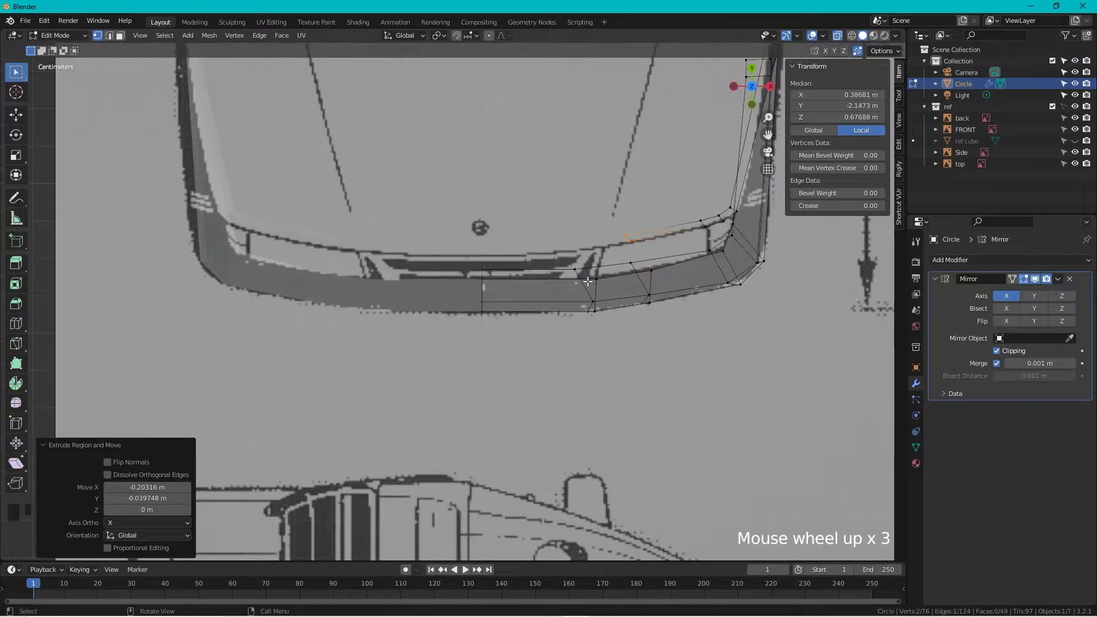
{"action": "key", "text": "e"}
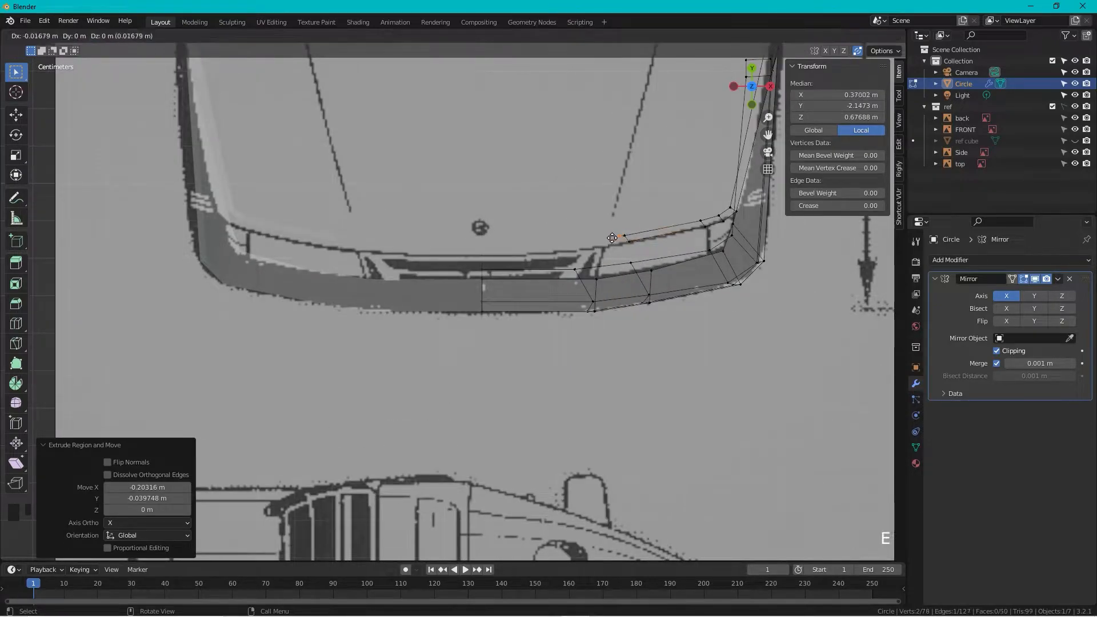
{"action": "left_click", "coordinate": [500, 249]}
{"action": "key", "text": "e"}
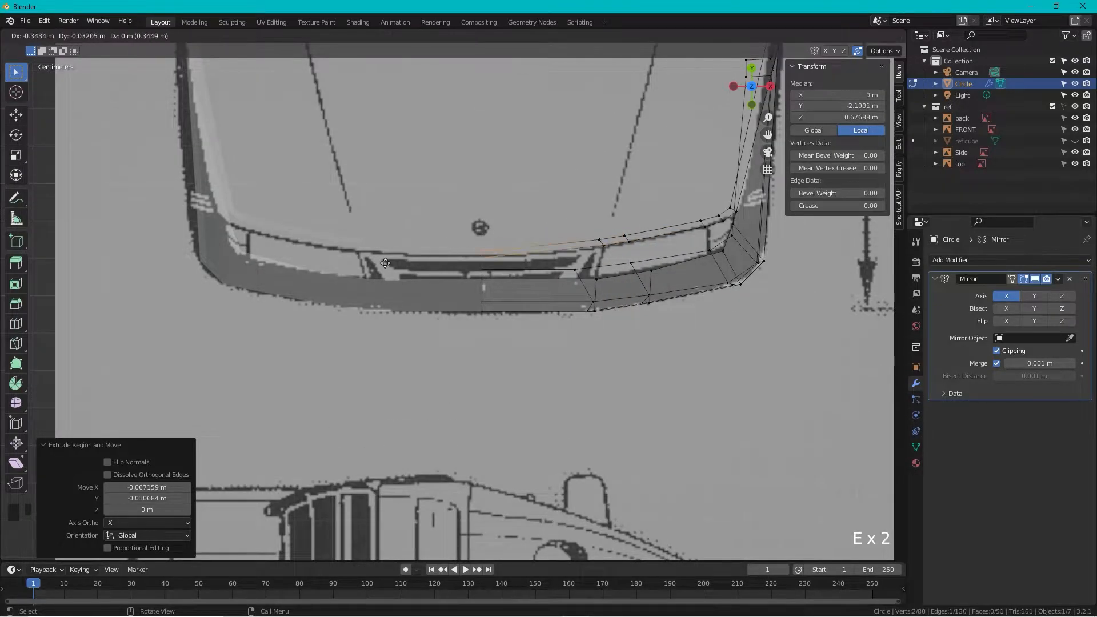
- Extrude the end edge of the upper front strip about -0.452 m in X and -0.023 m in Y to the mirror centreline
{"action": "left_click", "coordinate": [351, 263]}
{"action": "scroll", "coordinate": [351, 263], "scroll_direction": "down", "scroll_amount": 2}
{"action": "middle_click_drag", "start_coordinate": [351, 263], "coordinate": [550, 174]}
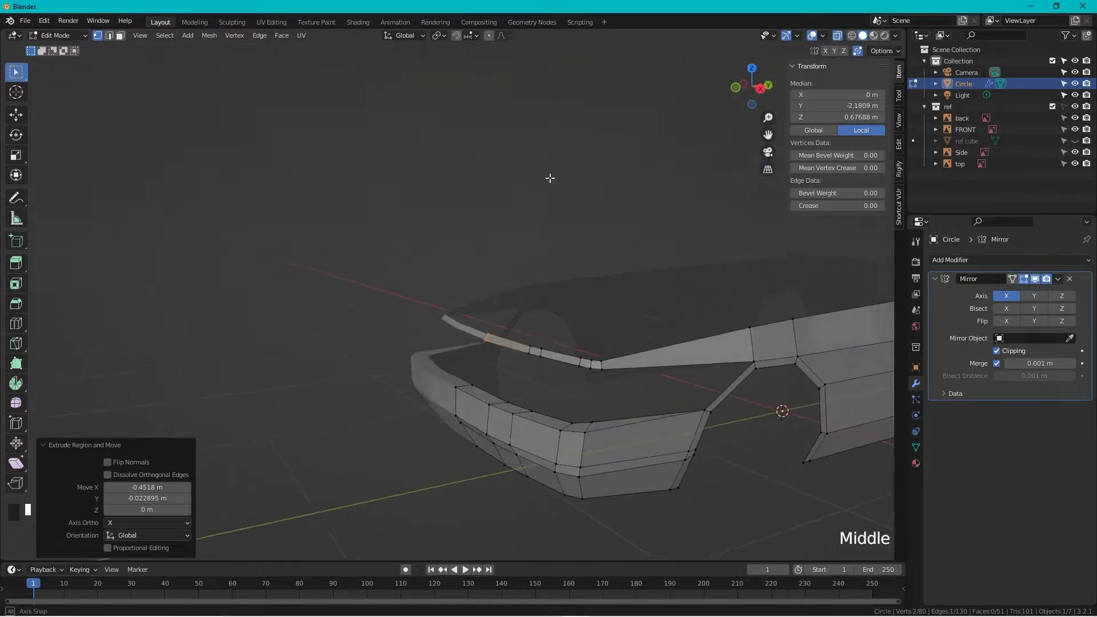
- Examine the open gap between the upper front strip and the bumper from several angles
{"action": "scroll", "coordinate": [678, 262], "scroll_direction": "down", "scroll_amount": 2}
{"action": "middle_click_drag", "start_coordinate": [678, 263], "coordinate": [514, 379], "text": "shift"}
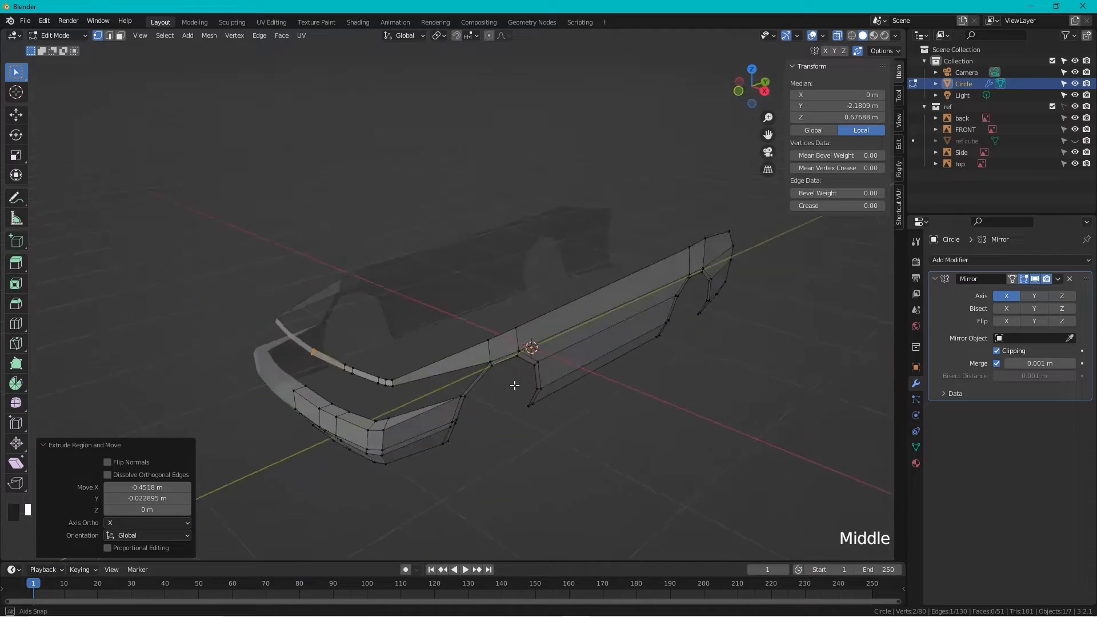
{"action": "scroll", "coordinate": [416, 447], "scroll_direction": "up", "scroll_amount": 3}
{"action": "middle_click_drag", "start_coordinate": [416, 448], "coordinate": [637, 290], "text": "shift"}
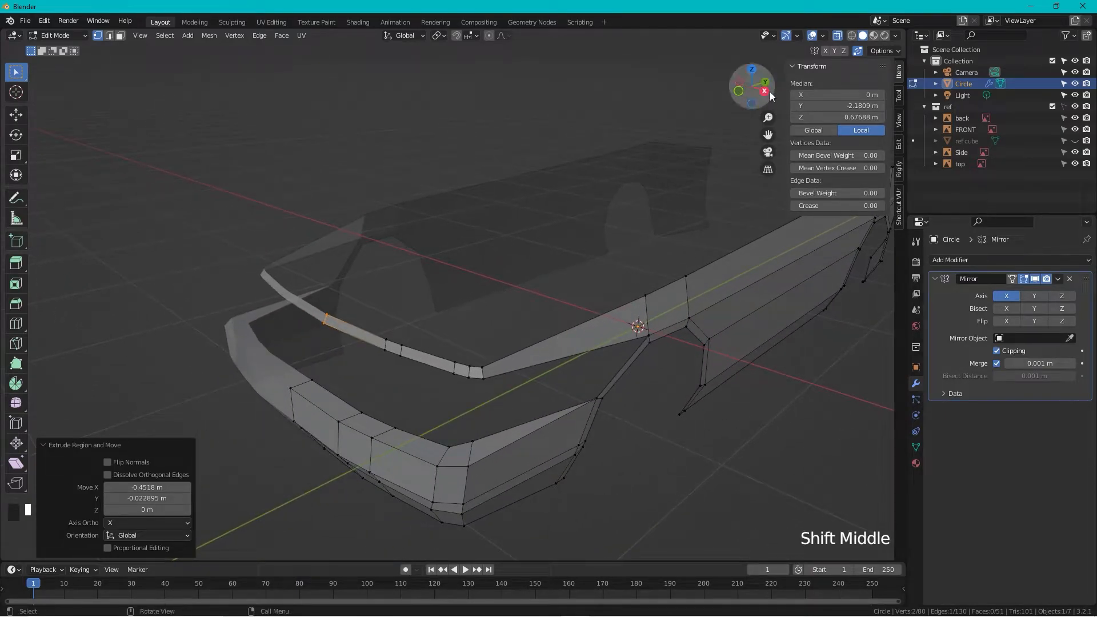
{"action": "left_click", "coordinate": [755, 92]}
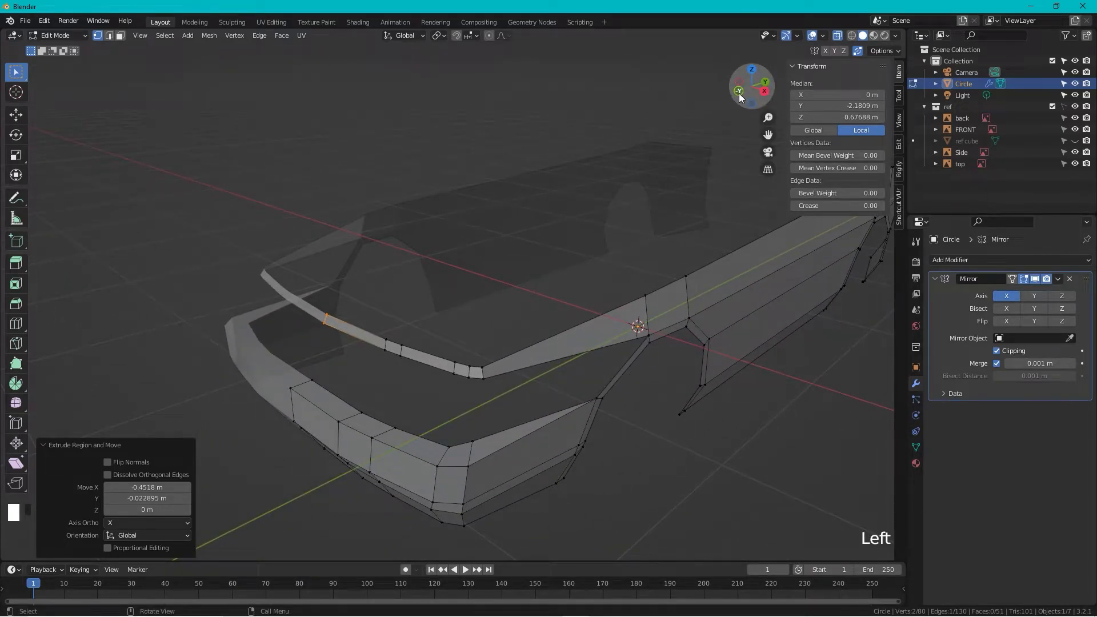
{"action": "scroll", "coordinate": [518, 380], "scroll_direction": "up", "scroll_amount": 3}
{"action": "middle_click_drag", "start_coordinate": [567, 367], "coordinate": [686, 123], "text": "shift"}
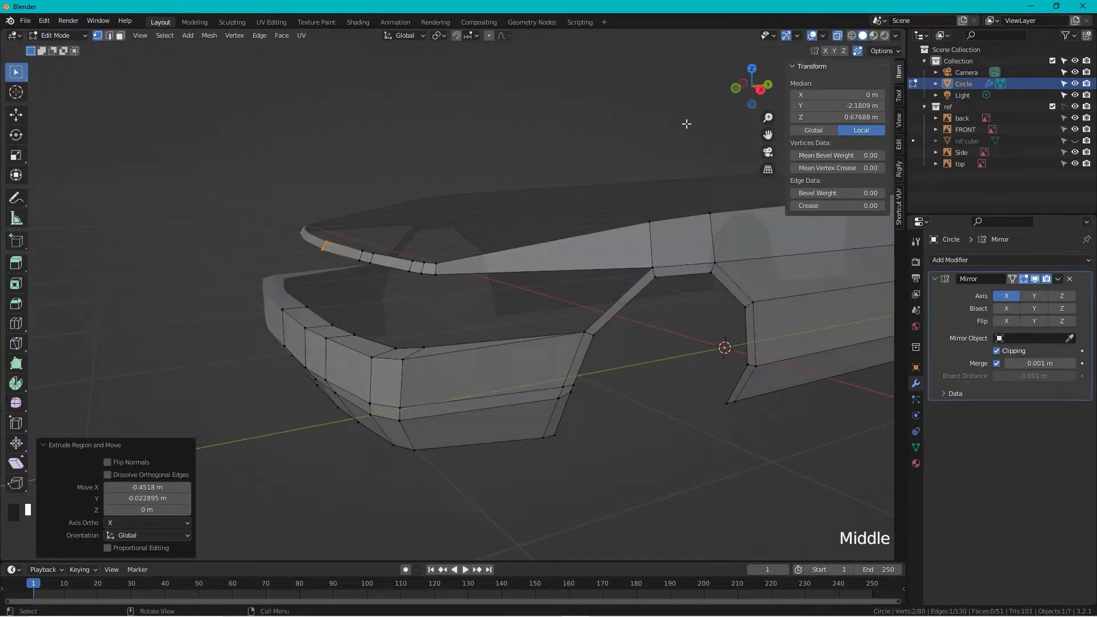
{"action": "left_click", "coordinate": [759, 88]}
{"action": "scroll", "coordinate": [286, 251], "scroll_direction": "up", "scroll_amount": 3}
{"action": "middle_click_drag", "start_coordinate": [286, 251], "coordinate": [588, 274], "text": "shift"}
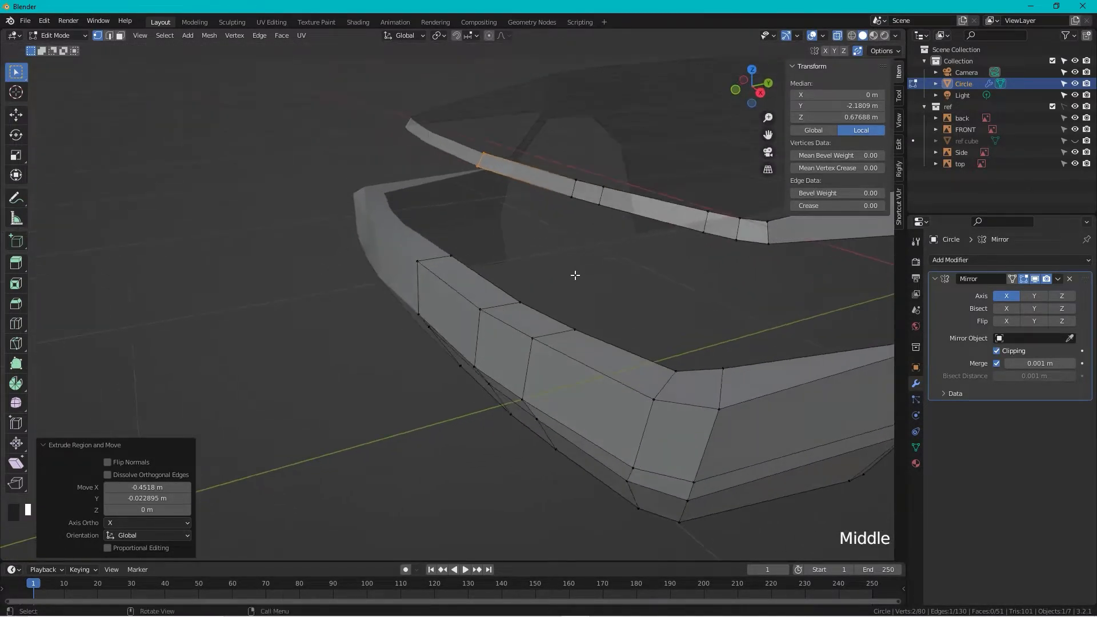
- Extrude the front bumper's upper inner edge loop upward in the side view, about 0.005 m in Y and 0.032 m in Z
{"action": "left_click", "coordinate": [451, 253]}
{"action": "left_click", "coordinate": [520, 301], "text": "shift"}
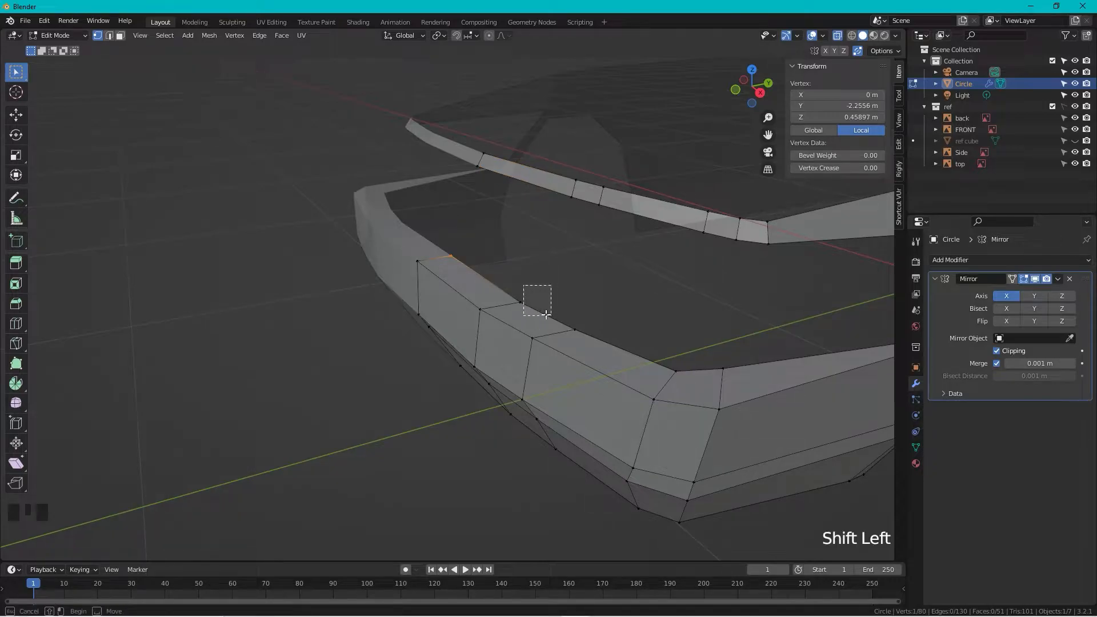
{"action": "left_click", "coordinate": [519, 301], "text": "shift"}
{"action": "left_click_drag", "start_coordinate": [579, 330], "coordinate": [607, 343], "text": "shift"}
{"action": "left_click_drag", "start_coordinate": [666, 362], "coordinate": [719, 382], "text": "shift"}
{"action": "left_click_drag", "start_coordinate": [737, 364], "coordinate": [706, 378], "text": "shift"}
{"action": "scroll", "coordinate": [728, 324], "scroll_direction": "down", "scroll_amount": 3}
{"action": "middle_click_drag", "start_coordinate": [727, 324], "coordinate": [658, 303], "text": "shift"}
{"action": "scroll", "coordinate": [657, 308], "scroll_direction": "up", "scroll_amount": 1}
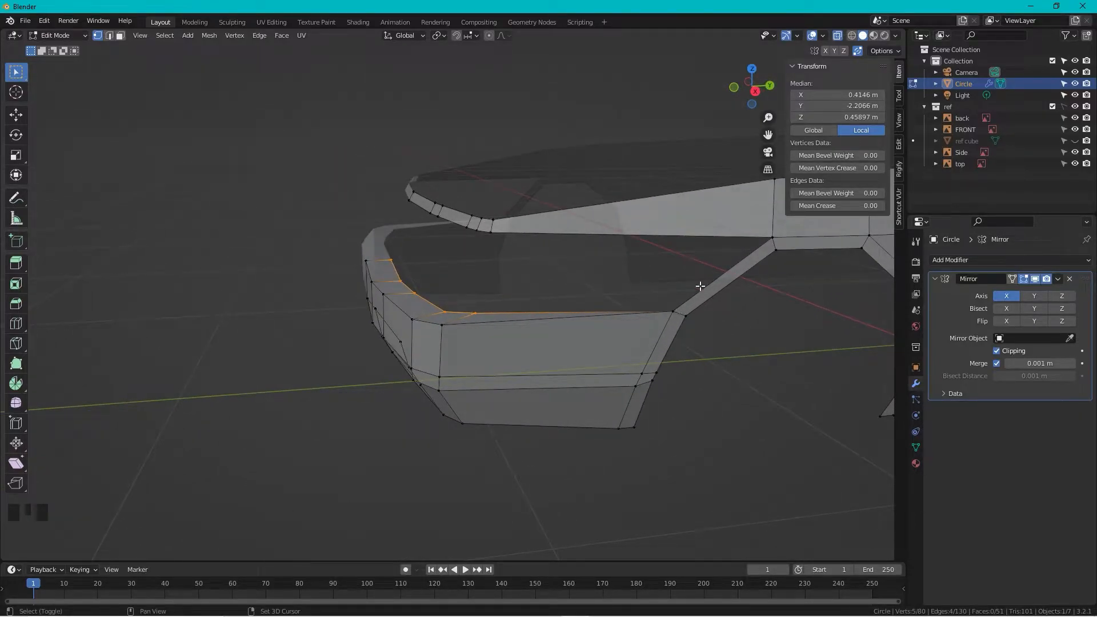
{"action": "left_click", "coordinate": [758, 95]}
{"action": "scroll", "coordinate": [374, 259], "scroll_direction": "up", "scroll_amount": 4}
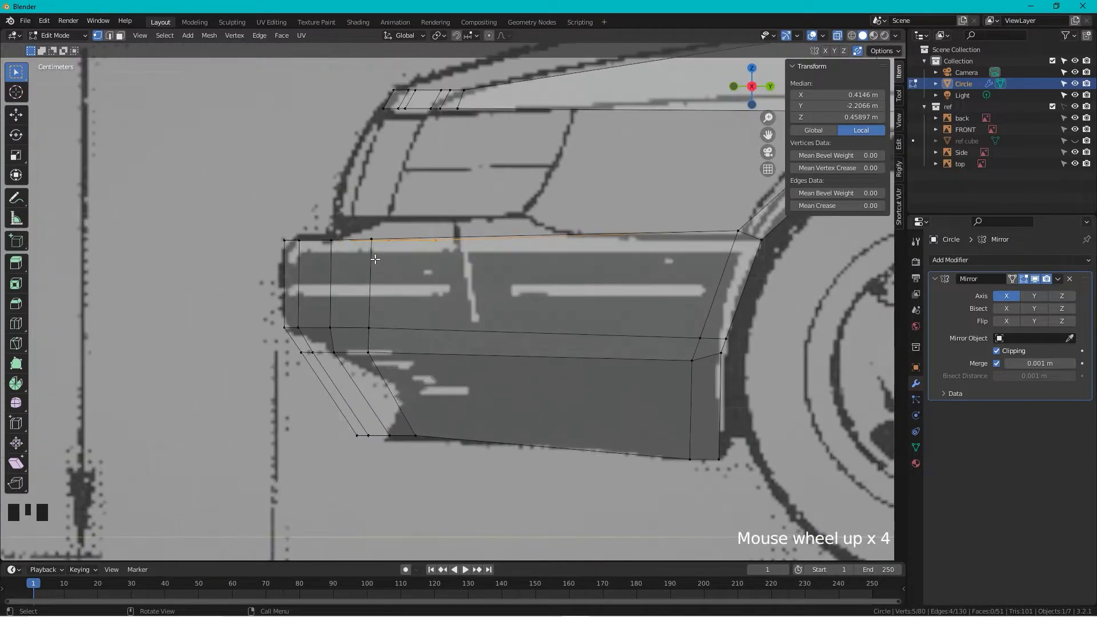
{"action": "key", "text": "e"}
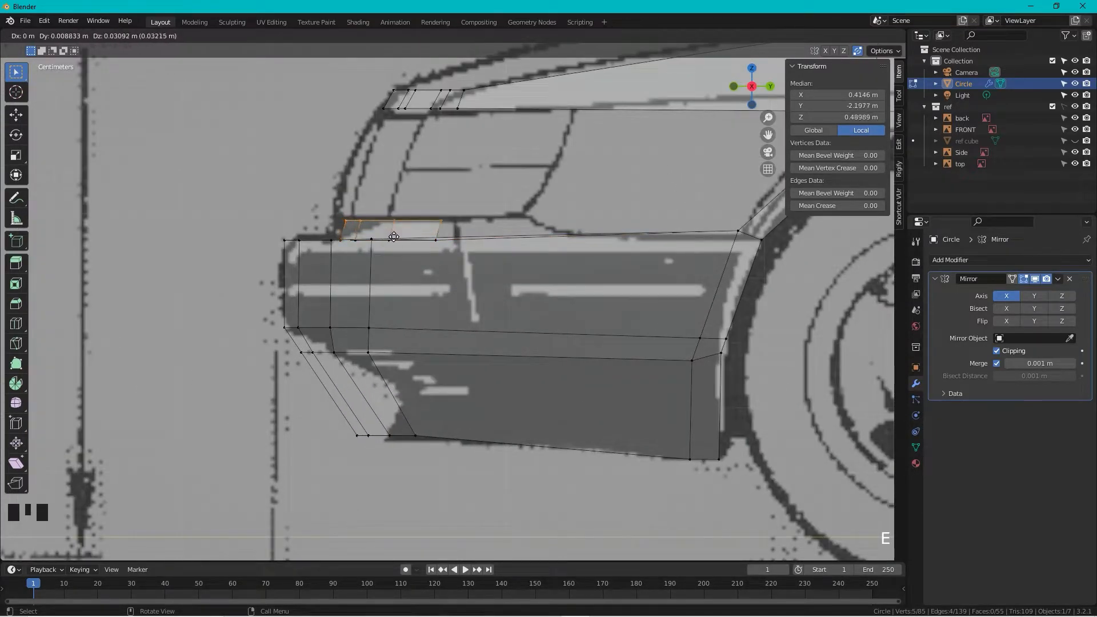
{"action": "left_click", "coordinate": [400, 233]}
{"action": "middle_click_drag", "start_coordinate": [410, 231], "coordinate": [583, 262]}
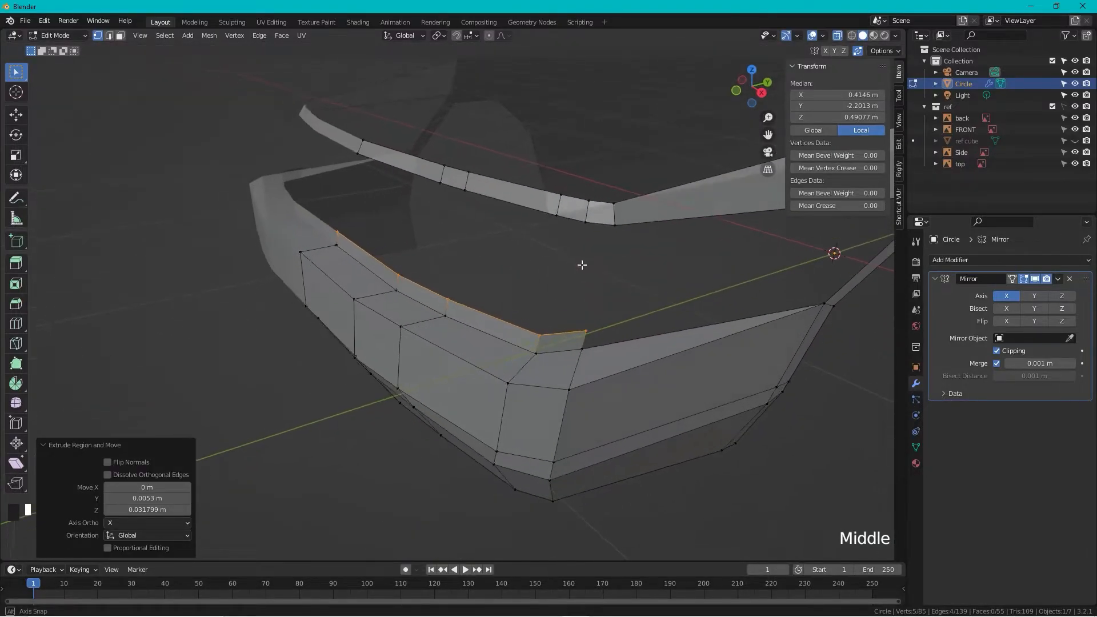
{"action": "left_click", "coordinate": [583, 327]}
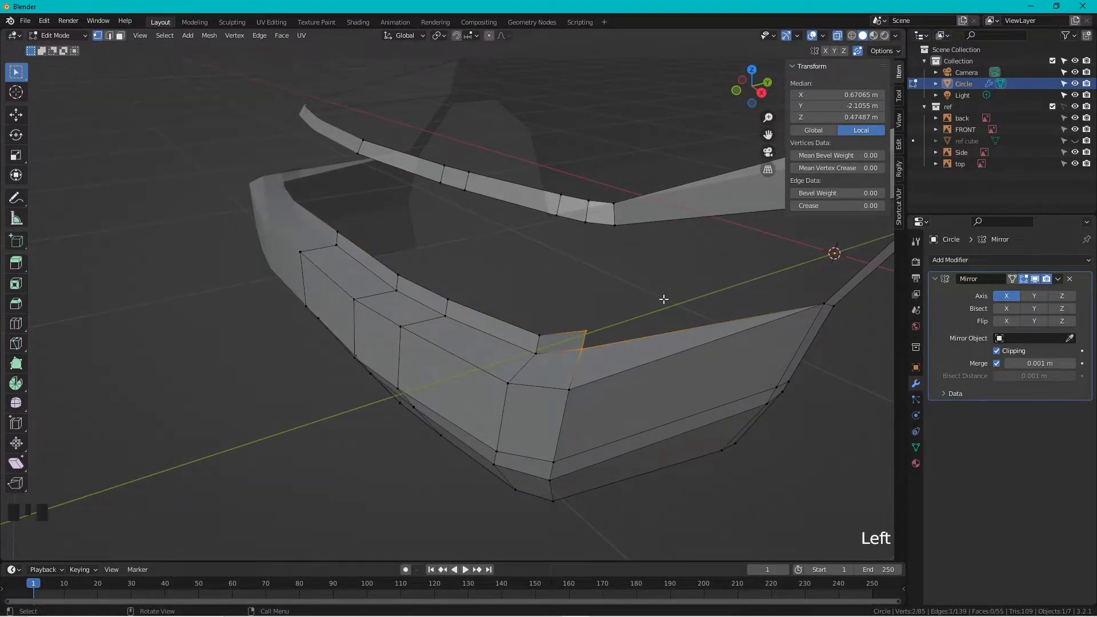
{"action": "key", "text": "e"}
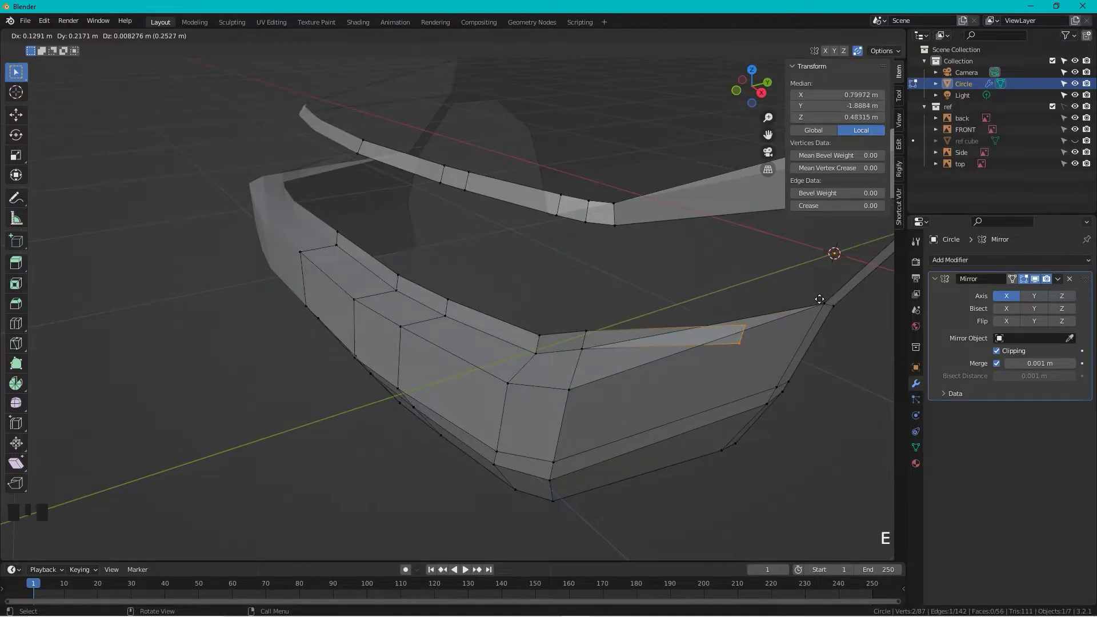
{"action": "right_click", "coordinate": [822, 302]}
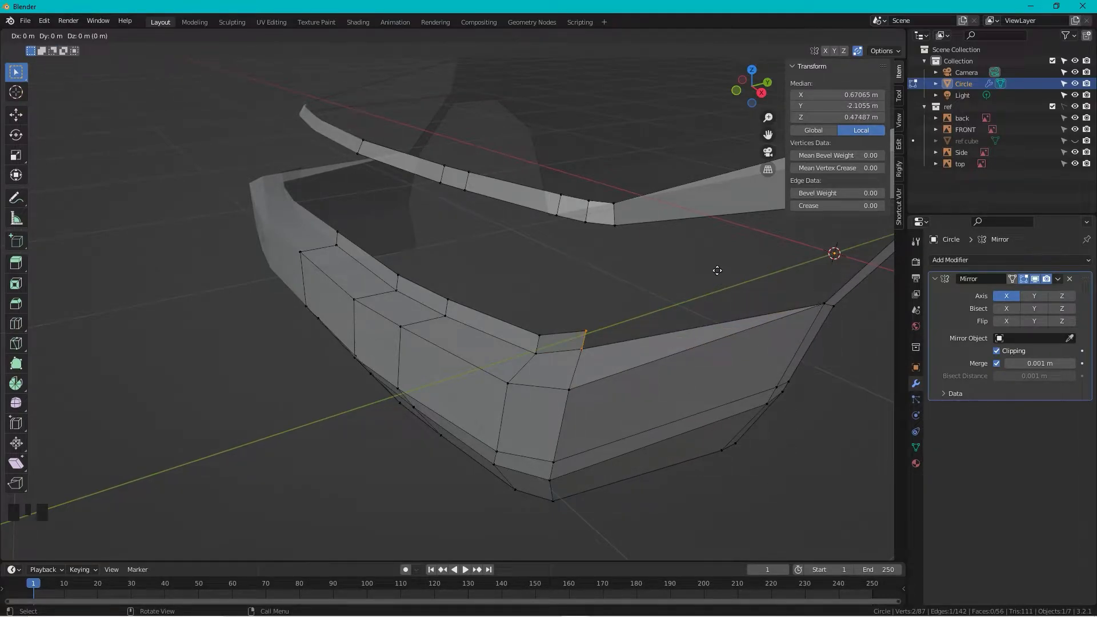
- Undo the last extrusion and turn on snapping with Vertex as the snap target
{"action": "left_click", "coordinate": [619, 273]}
{"action": "key", "text": "ctrl+z"}
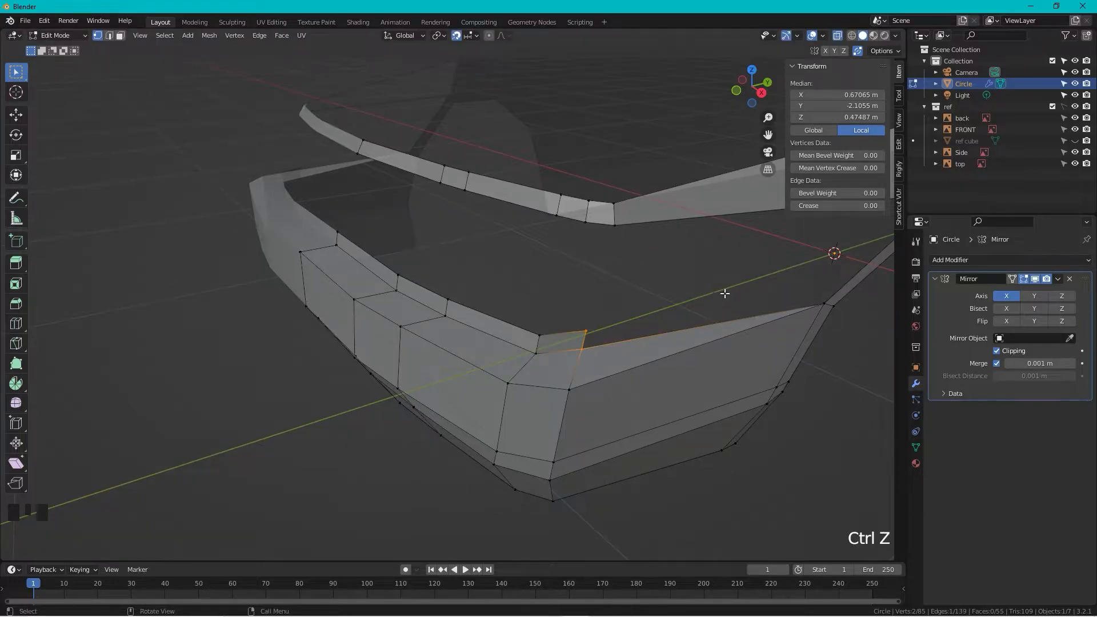
{"action": "left_click", "coordinate": [478, 36]}
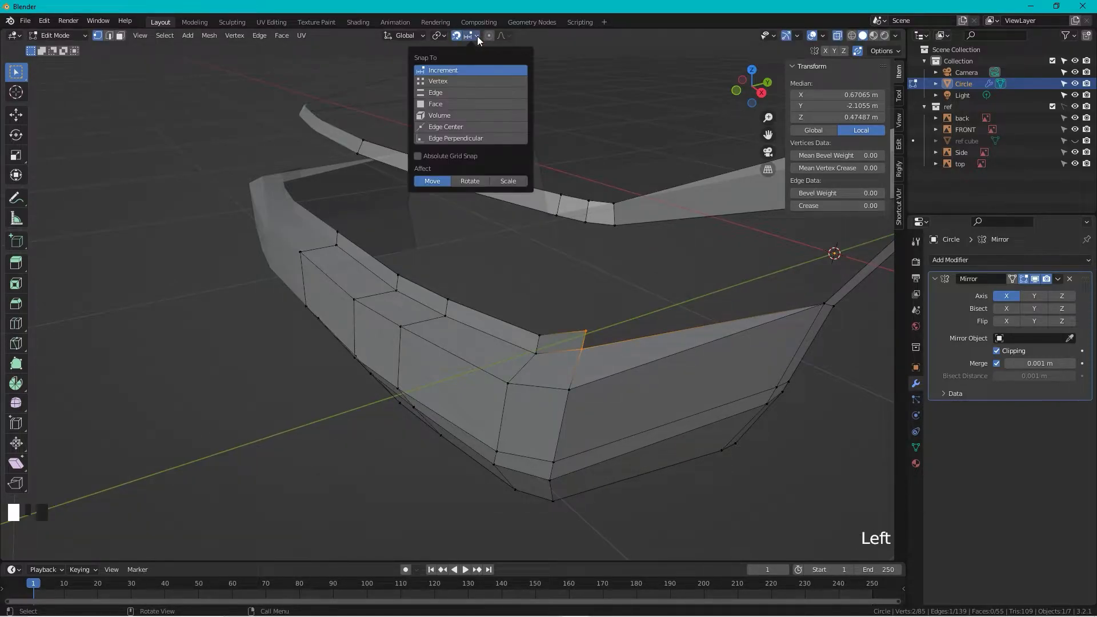
{"action": "left_click", "coordinate": [451, 82]}
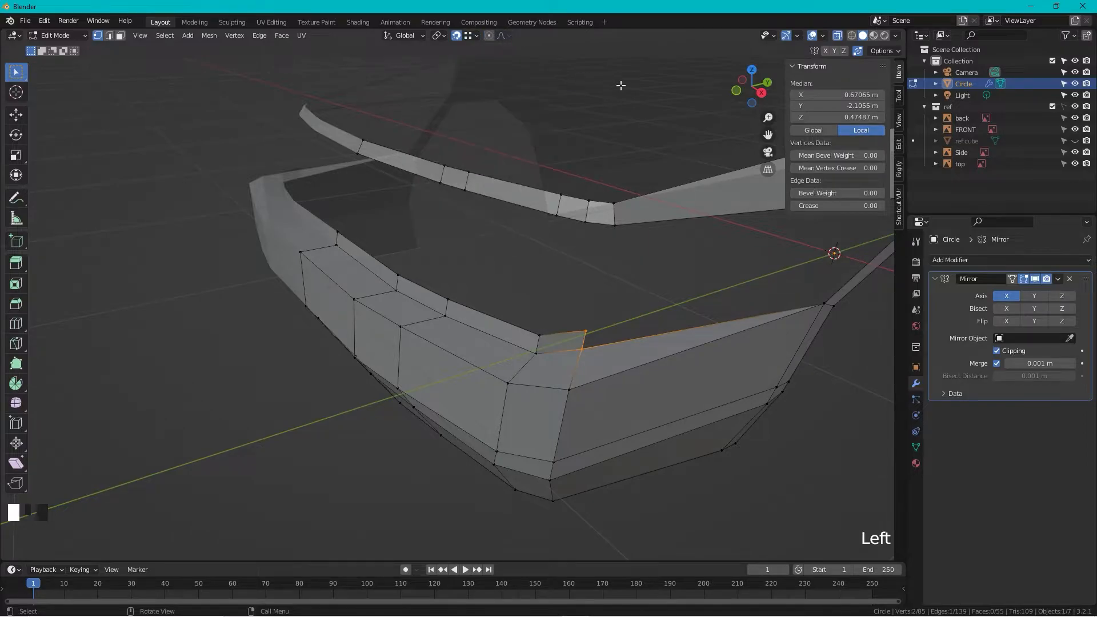
- Try to extrude the raised bumper strip's end edge to the wheel-arch corner with vertex snapping
{"action": "left_click", "coordinate": [582, 341]}
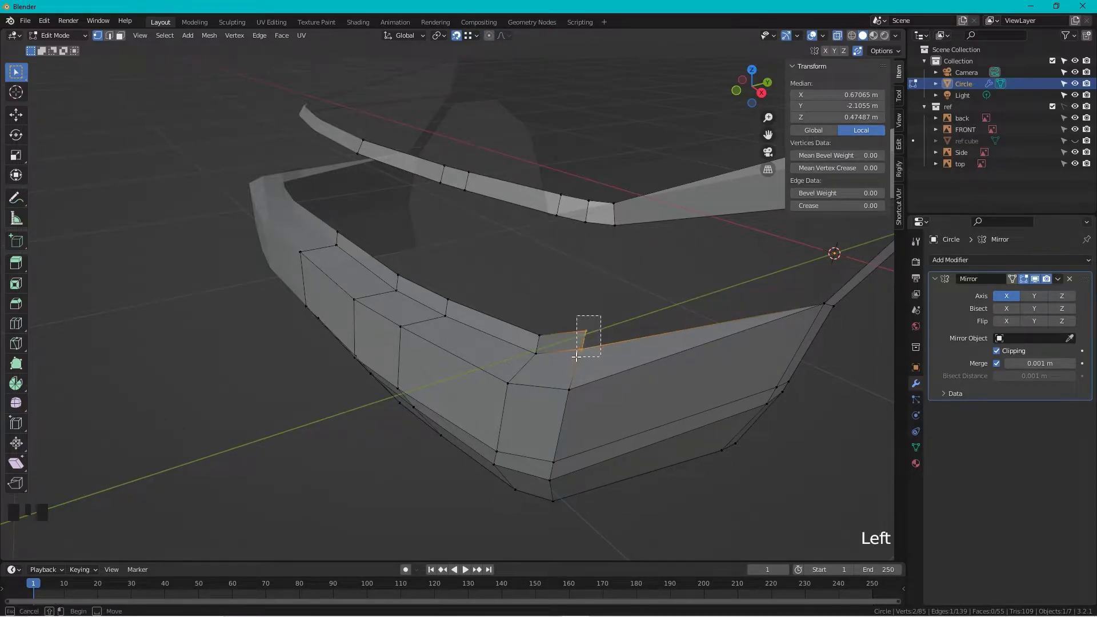
{"action": "key", "text": "e"}
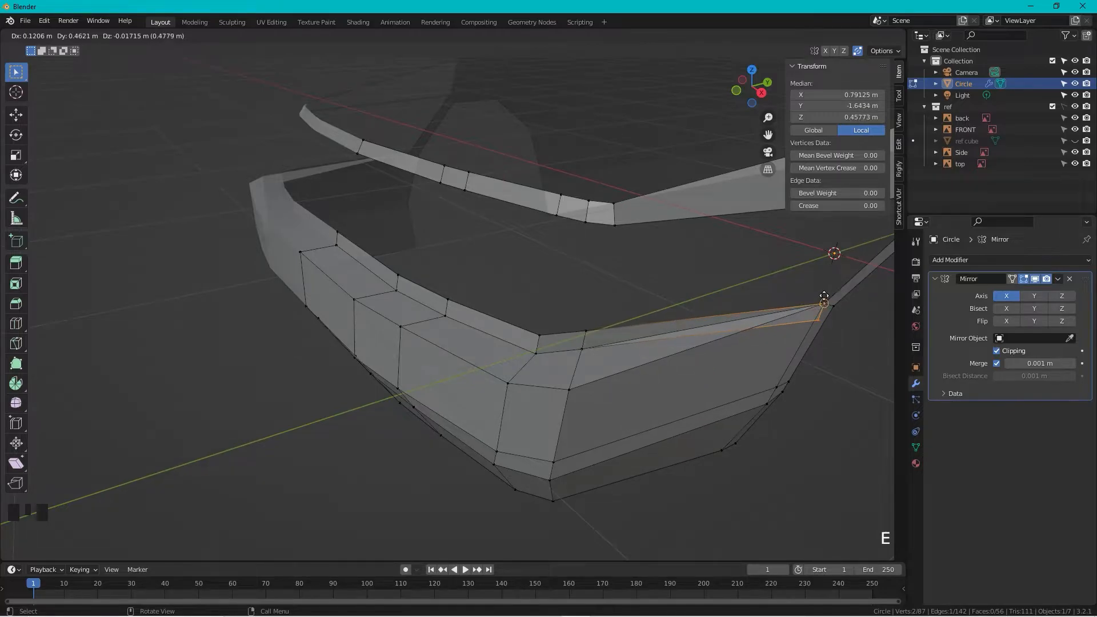
{"action": "left_click", "coordinate": [788, 275]}
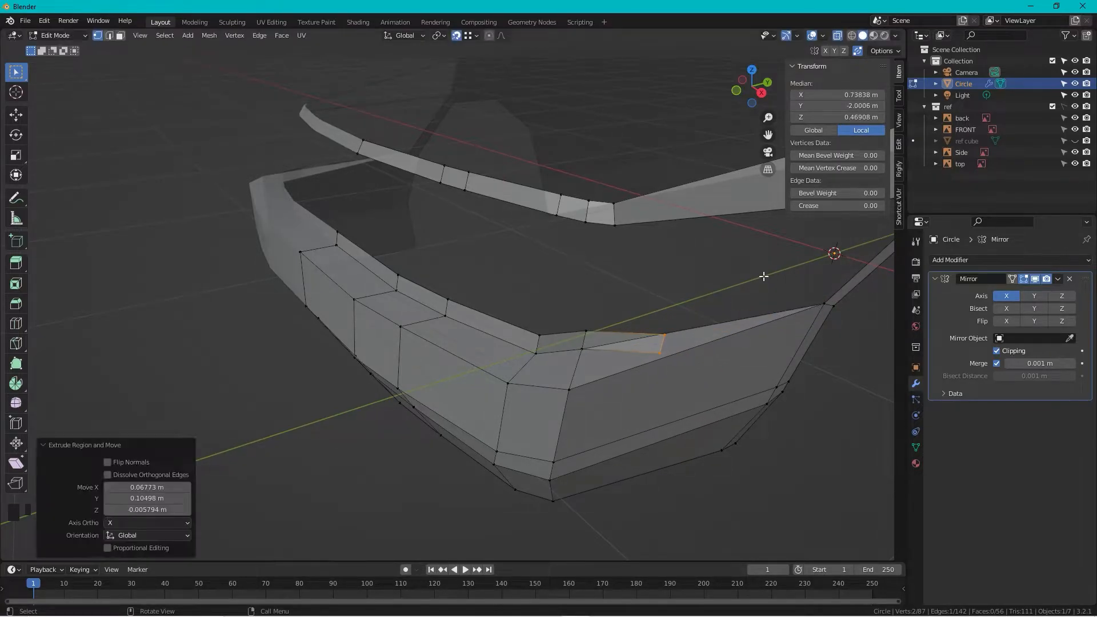
{"action": "key", "text": "ctrl+z"}
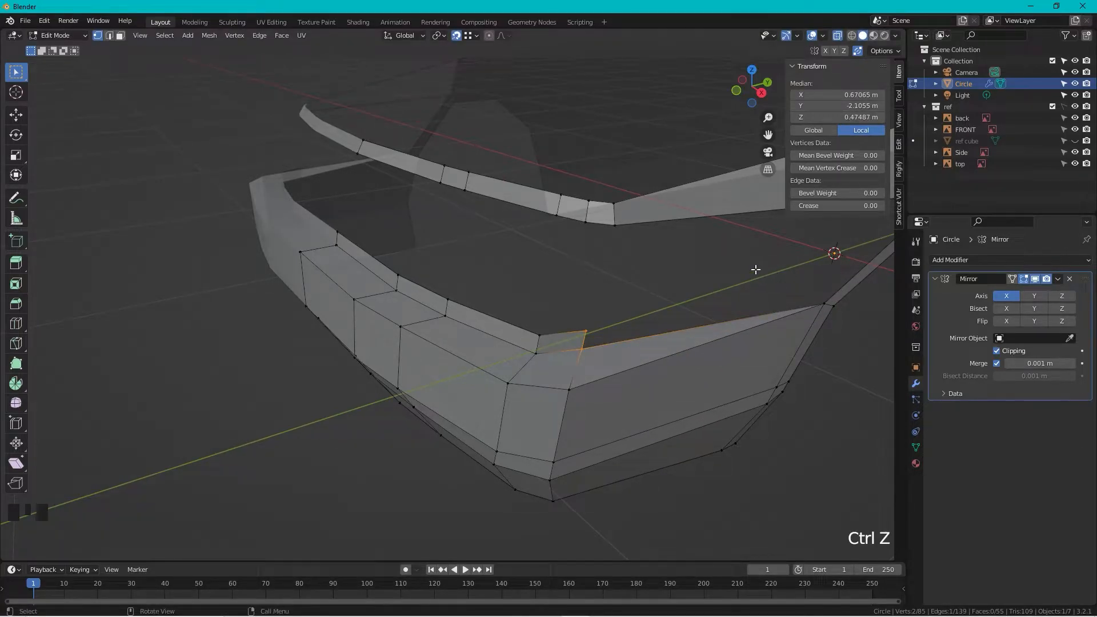
- With its lower vertex active, extrude the raised bumper strip's end edge and snap it to the bumper corner beside the wheel arch
{"action": "left_click", "coordinate": [474, 36]}
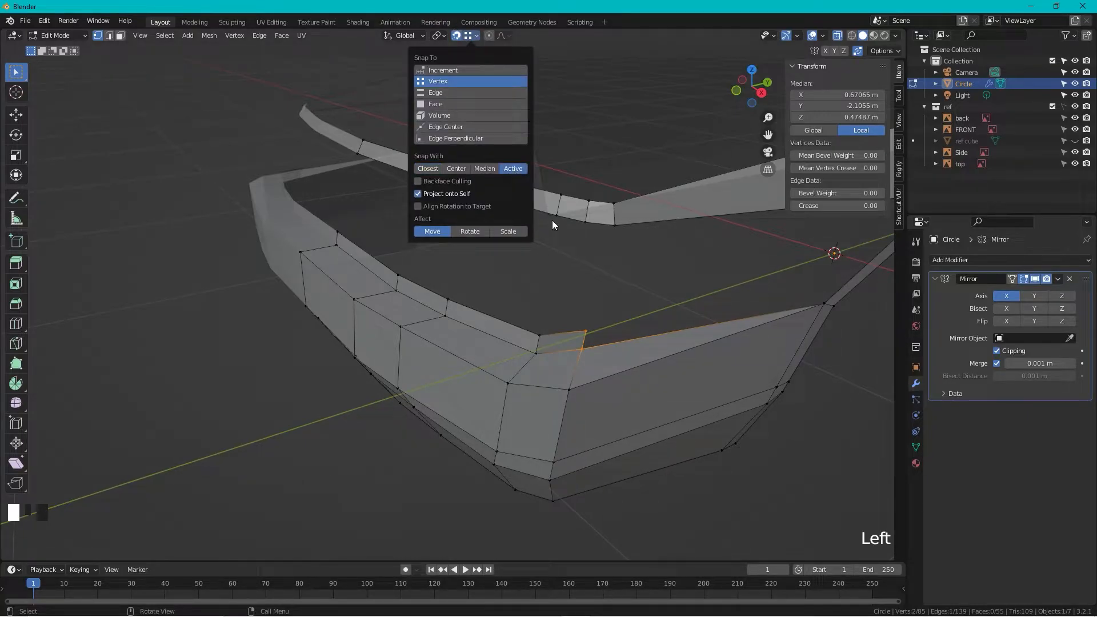
{"action": "left_click_drag", "start_coordinate": [593, 318], "coordinate": [579, 353]}
{"action": "left_click", "coordinate": [581, 351], "text": "shift"}
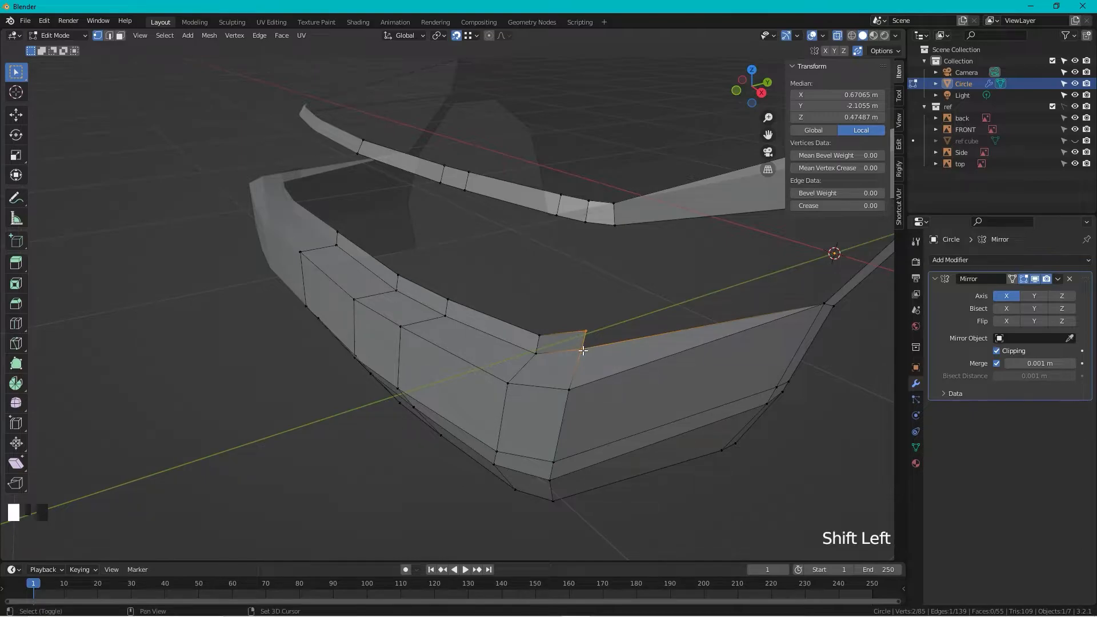
{"action": "left_click", "coordinate": [581, 350], "text": "shift"}
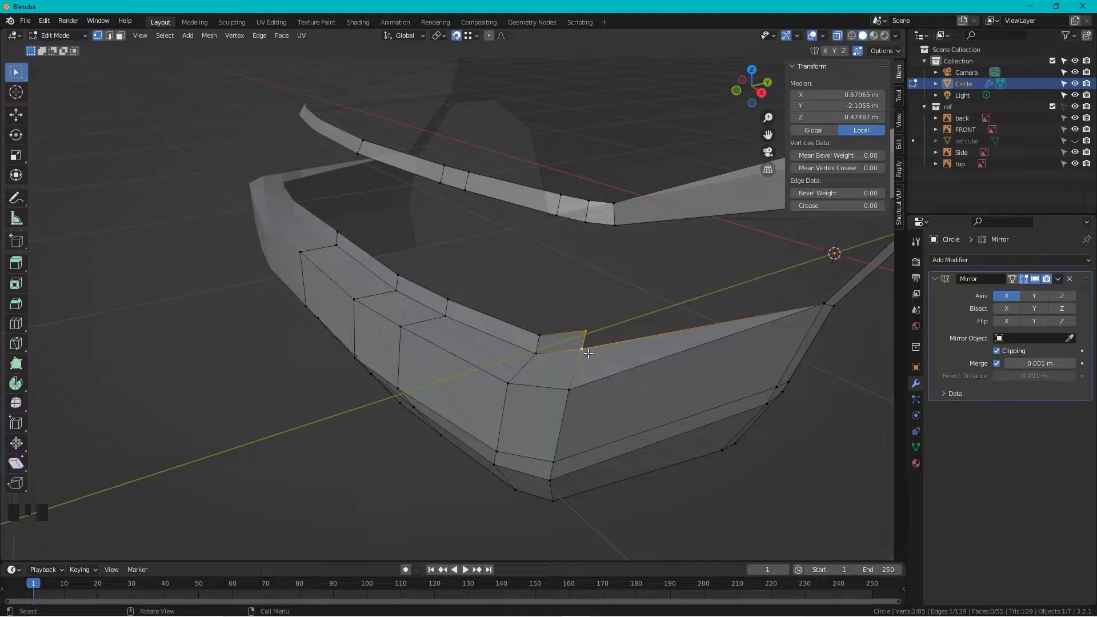
{"action": "key", "text": "e"}
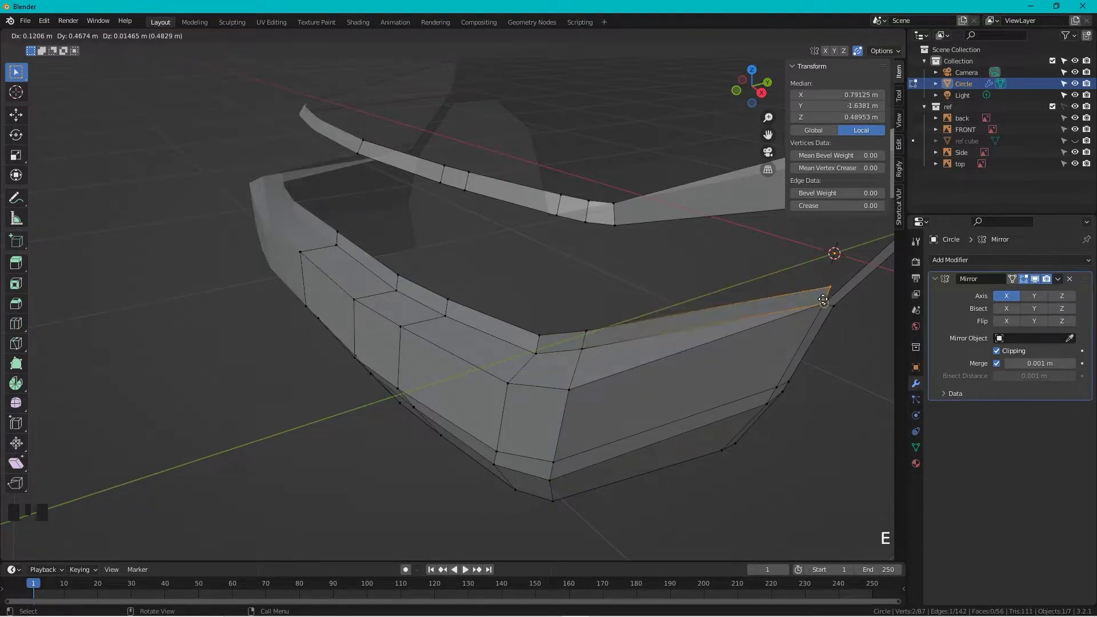
{"action": "left_click", "coordinate": [825, 304]}
{"action": "middle_click_drag", "start_coordinate": [741, 342], "coordinate": [664, 283]}
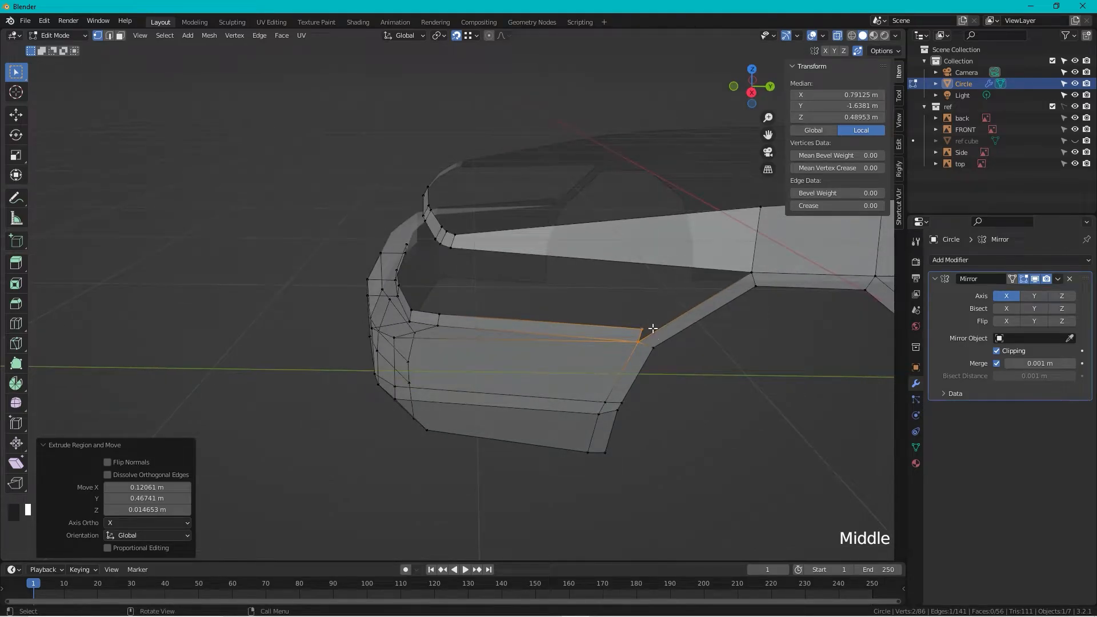
- Fill a face over the grille between the centreline and first outer vertices of the upper front strip and the raised bumper strip
{"action": "middle_click_drag", "start_coordinate": [448, 194], "coordinate": [555, 226]}
{"action": "left_click", "coordinate": [369, 210]}
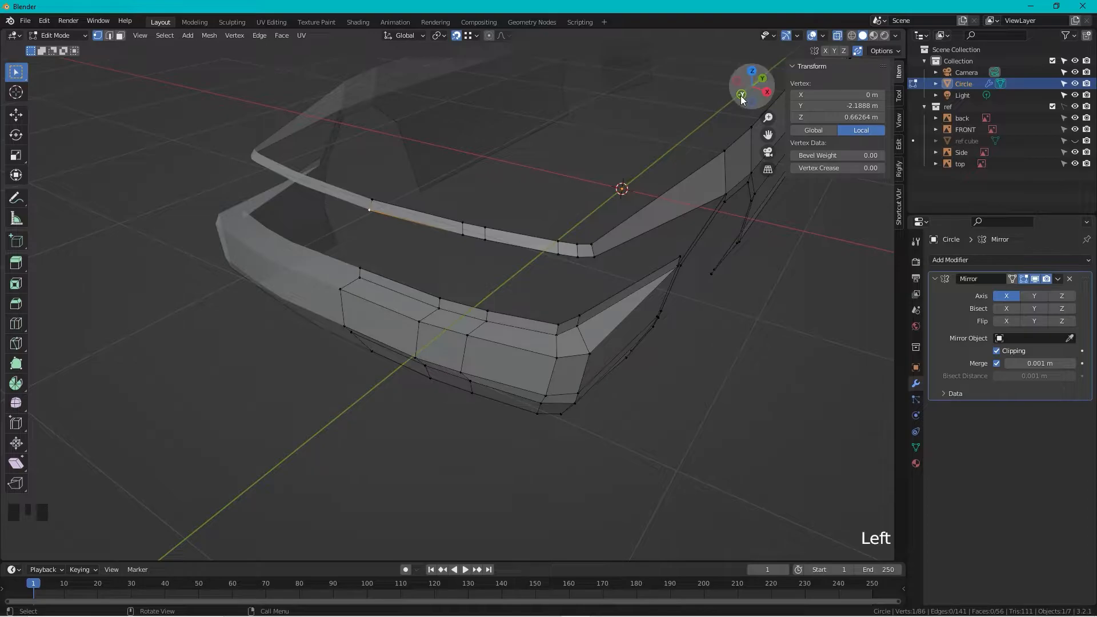
{"action": "double_click", "coordinate": [741, 94]}
{"action": "scroll", "coordinate": [439, 226], "scroll_direction": "up", "scroll_amount": 3}
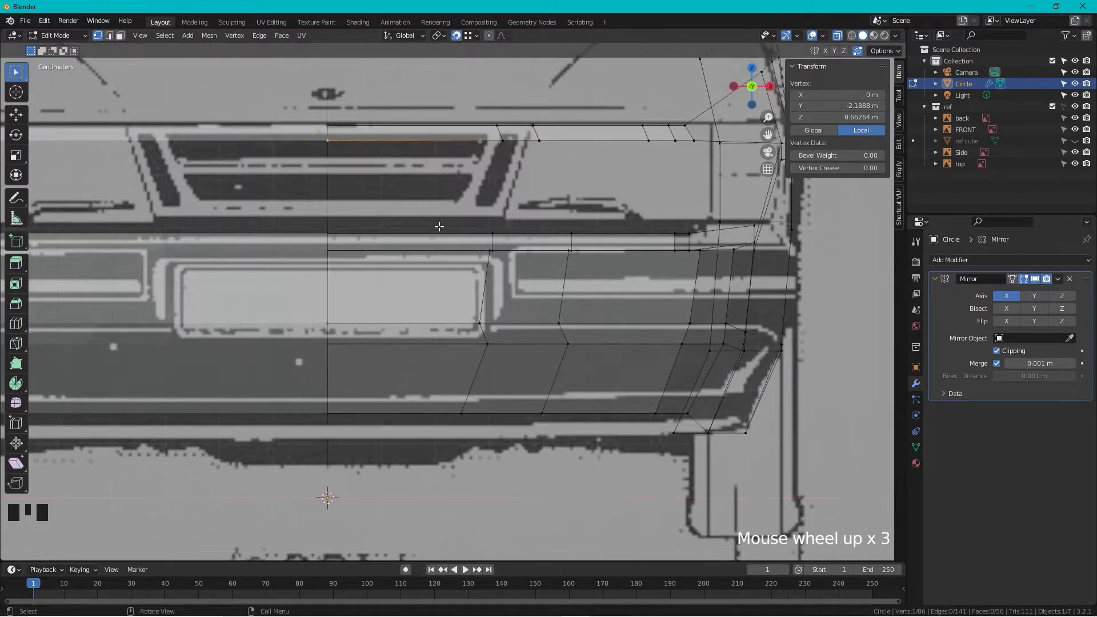
{"action": "left_click", "coordinate": [330, 232], "text": "shift"}
{"action": "left_click", "coordinate": [492, 232], "text": "shift"}
{"action": "left_click", "coordinate": [503, 141], "text": "shift"}
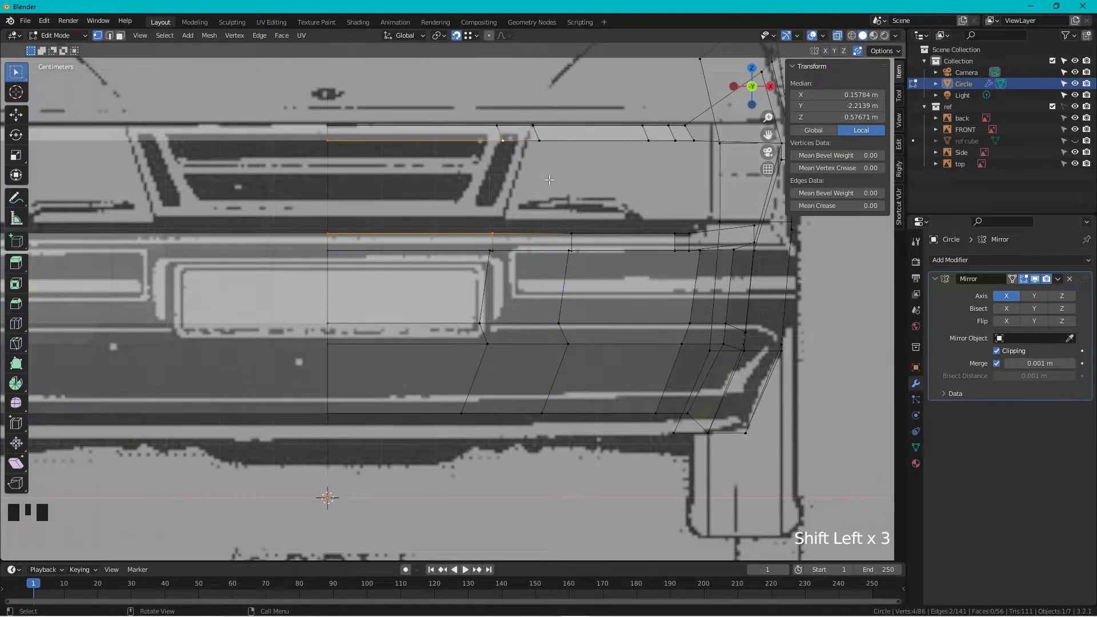
{"action": "key", "text": "f"}
- Edge-slide the upper front strip's cross edge at the grille face's corner slightly outward
{"action": "middle_click_drag", "start_coordinate": [545, 161], "coordinate": [464, 350], "text": "shift"}
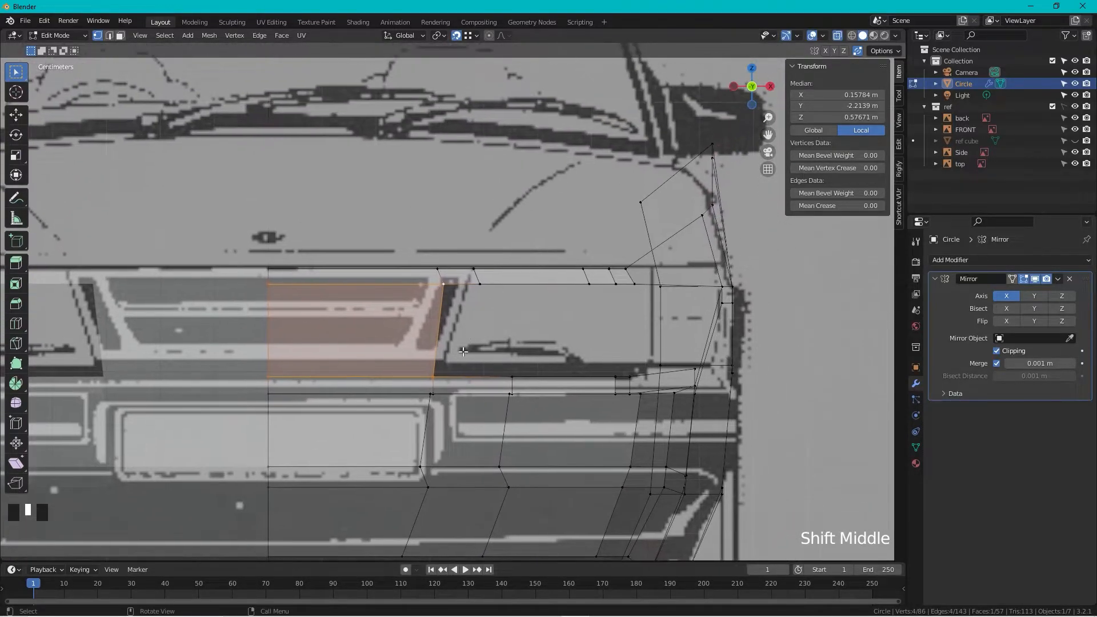
{"action": "left_click_drag", "start_coordinate": [456, 359], "coordinate": [436, 377]}
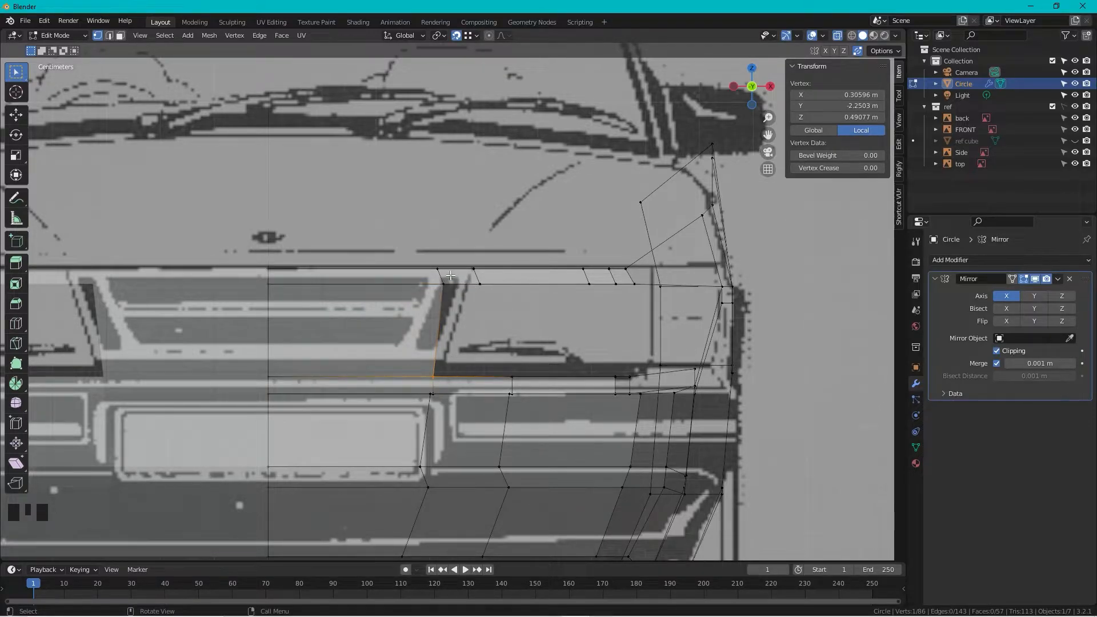
{"action": "left_click_drag", "start_coordinate": [454, 253], "coordinate": [412, 292], "text": "shift"}
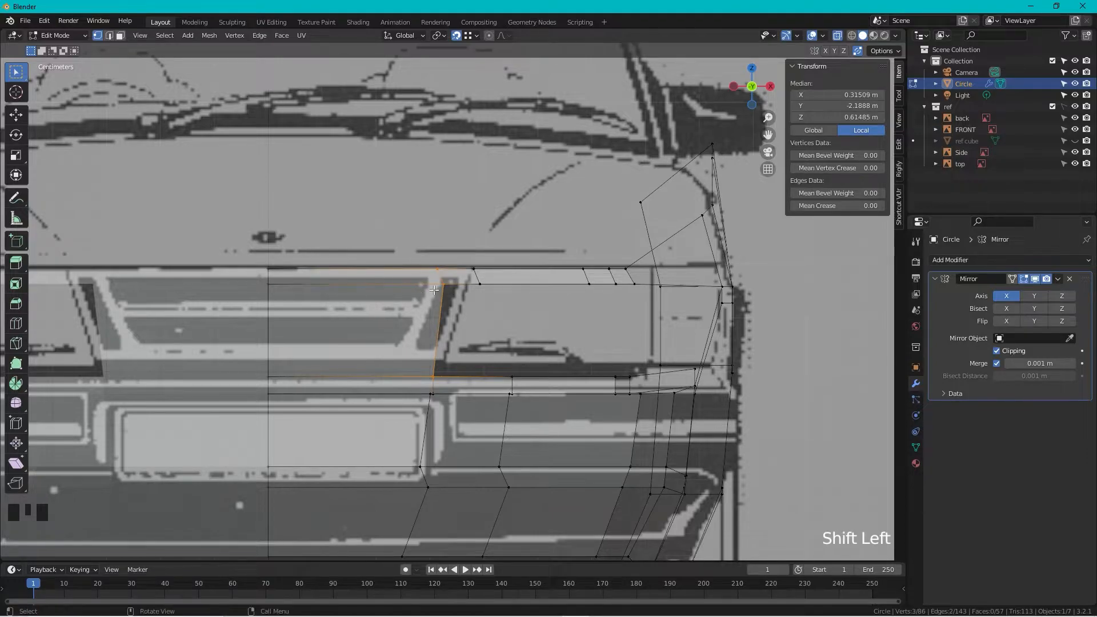
{"action": "key", "text": "g"}
{"action": "key", "text": "g"}
{"action": "left_click", "coordinate": [450, 290]}
- Edge-slide the next cross edge of the upper front strip outward by a factor of -0.463
{"action": "left_click_drag", "start_coordinate": [496, 264], "coordinate": [467, 302]}
{"action": "key", "text": "g"}
{"action": "key", "text": "g"}
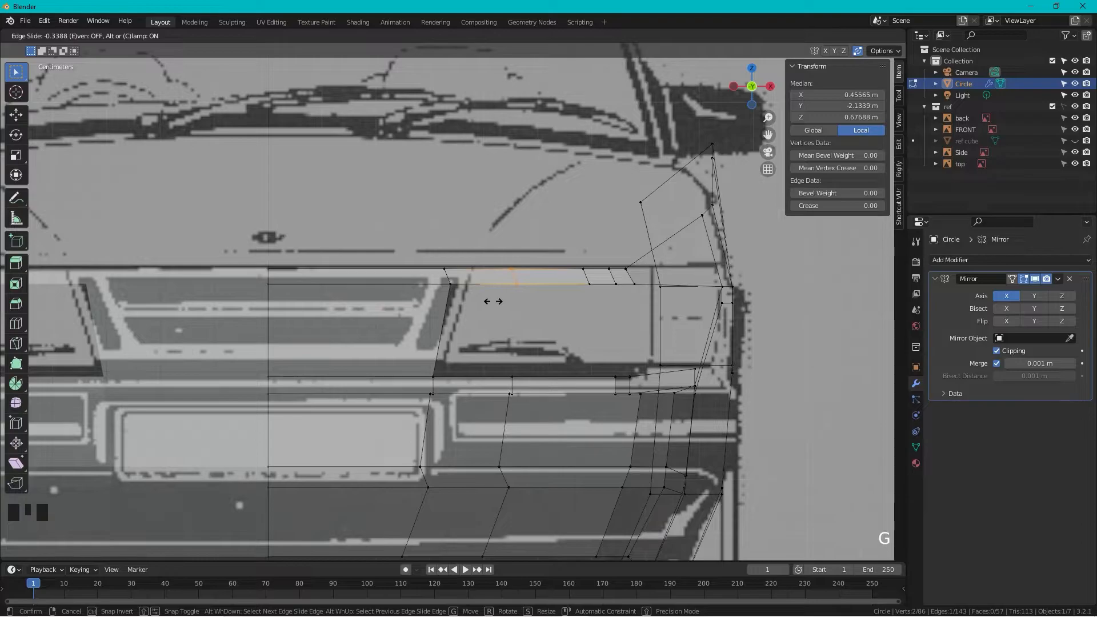
{"action": "left_click", "coordinate": [495, 302]}
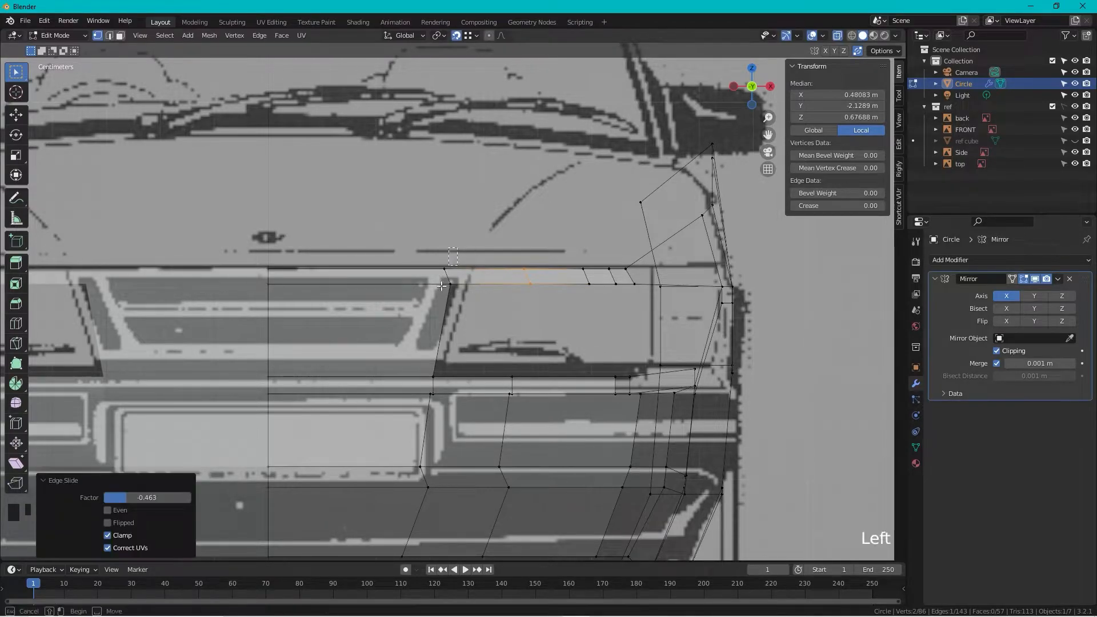
- Edge-slide the strip's cross edge at the grille corner by a factor of -0.214 to the outer edge of the grille frame
{"action": "key", "text": "g"}
{"action": "key", "text": "g"}
{"action": "left_click", "coordinate": [478, 275]}
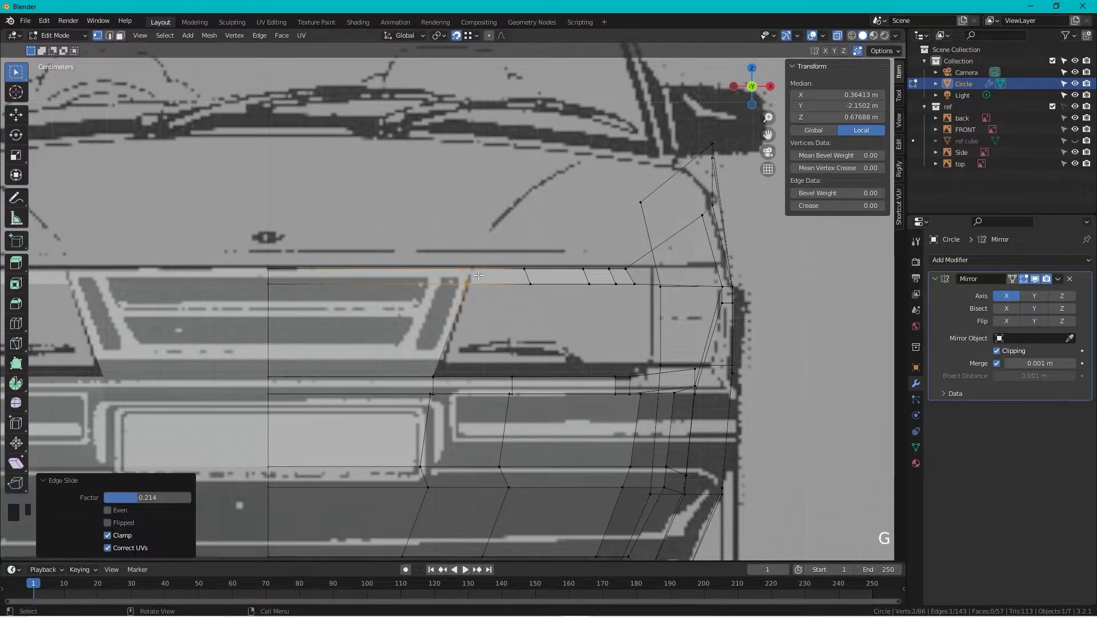
- Scale the selected cross edge of the upper front strip to 0 on X so it stands vertical at the grille corner
{"action": "key", "text": "s"}
{"action": "key", "text": "x"}
{"action": "key", "text": "0"}
{"action": "left_click", "coordinate": [478, 276]}
{"action": "scroll", "coordinate": [481, 274], "scroll_direction": "down", "scroll_amount": 1}
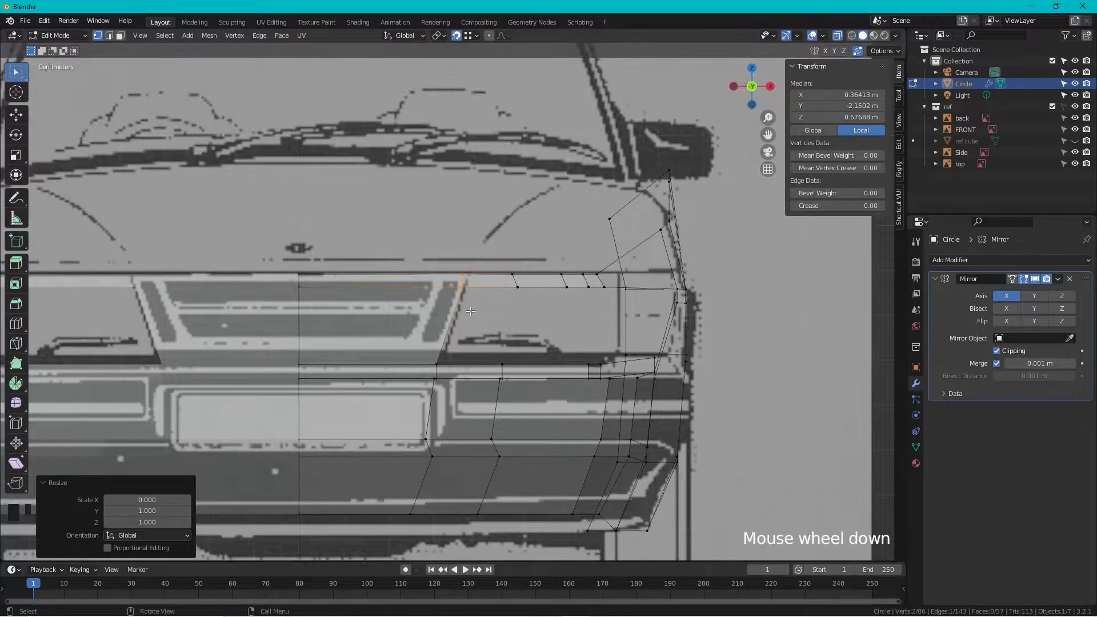
- Edge-slide the grille's outer edge together with the strip's cross edge by a factor of -0.047 to match the grille frame
{"action": "left_click", "coordinate": [436, 364], "text": "shift"}
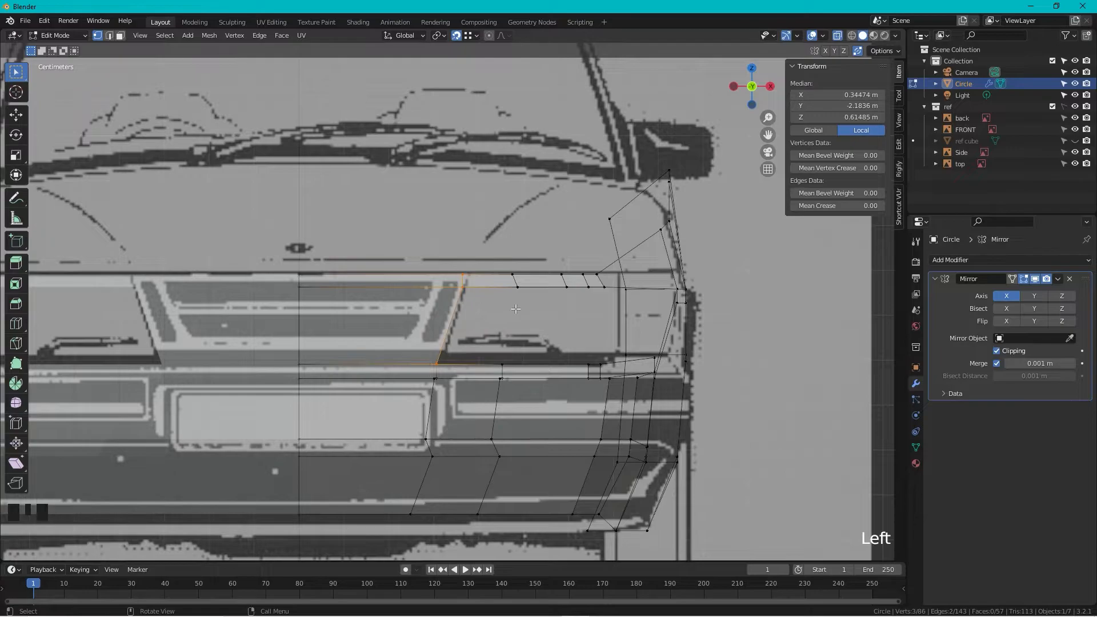
{"action": "key", "text": "g"}
{"action": "key", "text": "g"}
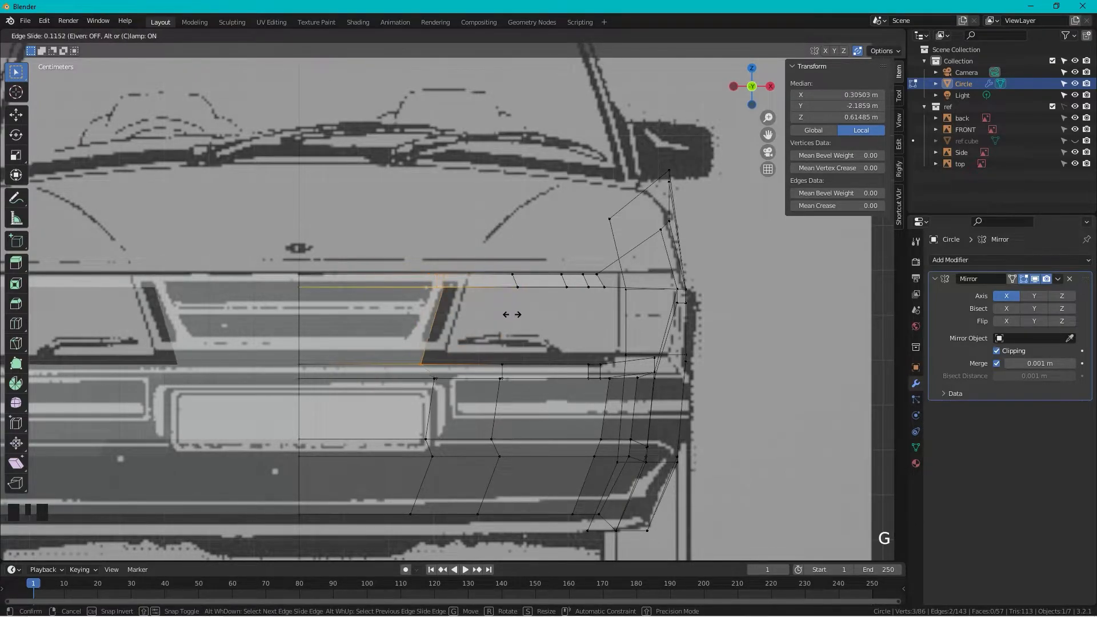
{"action": "left_click", "coordinate": [528, 322]}
{"action": "middle_click_drag", "start_coordinate": [528, 322], "coordinate": [516, 286]}
{"action": "scroll", "coordinate": [486, 319], "scroll_direction": "up", "scroll_amount": 3}
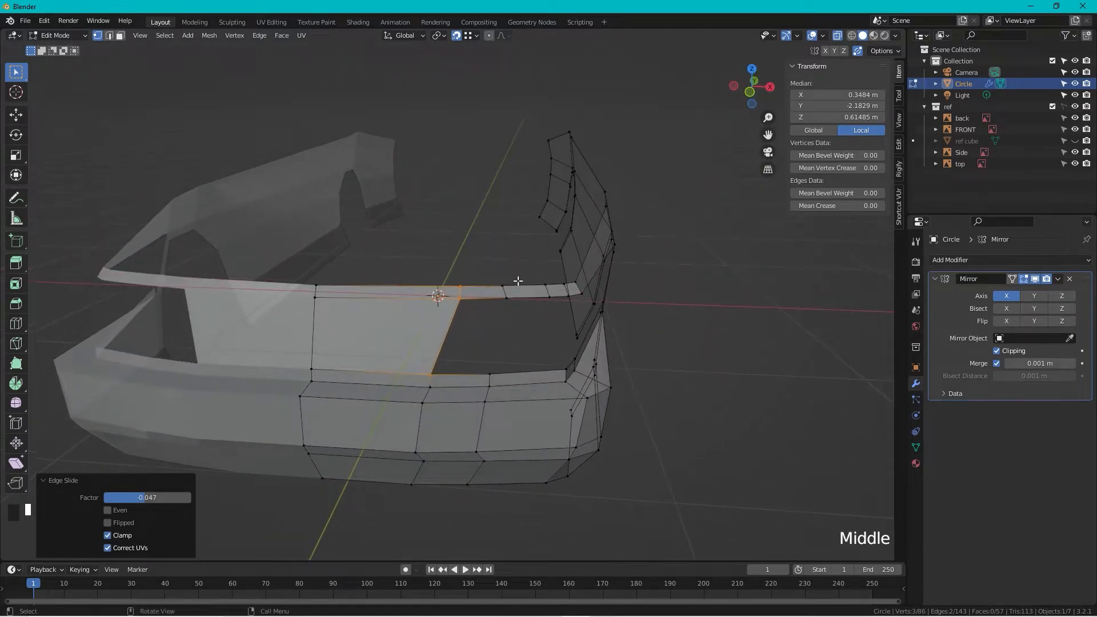
- Select the next column of vertices outside the grille on the upper front strip, the raised bumper strip and the bumper
{"action": "left_click", "coordinate": [514, 289]}
{"action": "scroll", "coordinate": [488, 372], "scroll_direction": "down", "scroll_amount": 2}
{"action": "left_click_drag", "start_coordinate": [495, 343], "coordinate": [462, 481], "text": "shift"}
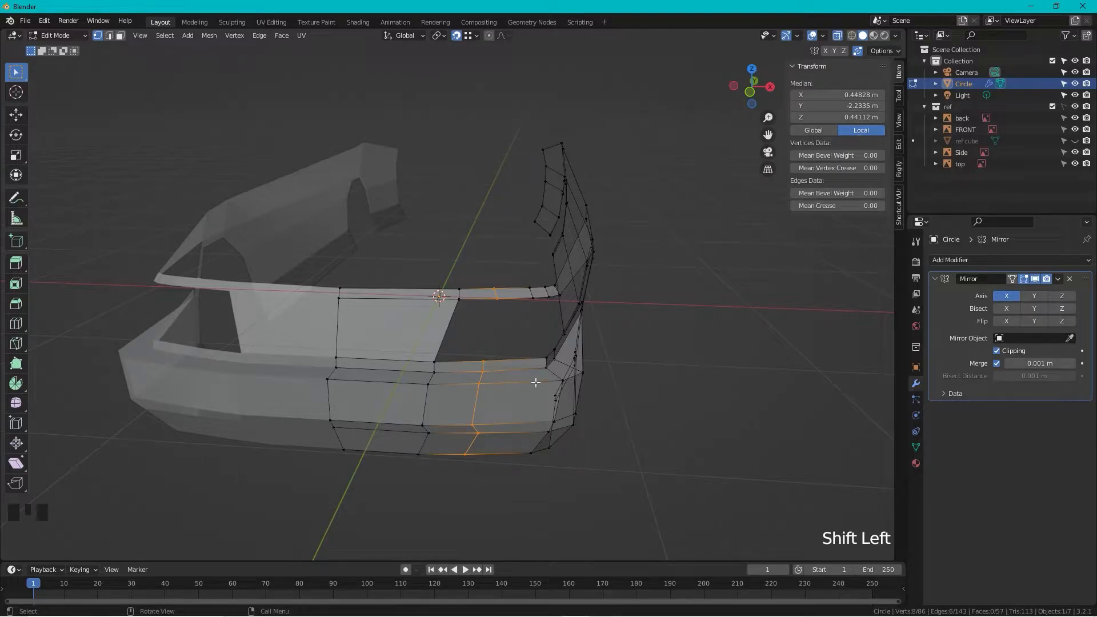
- Try to dissolve the selected column of vertices, and undo the dissolve
{"action": "key", "text": "x"}
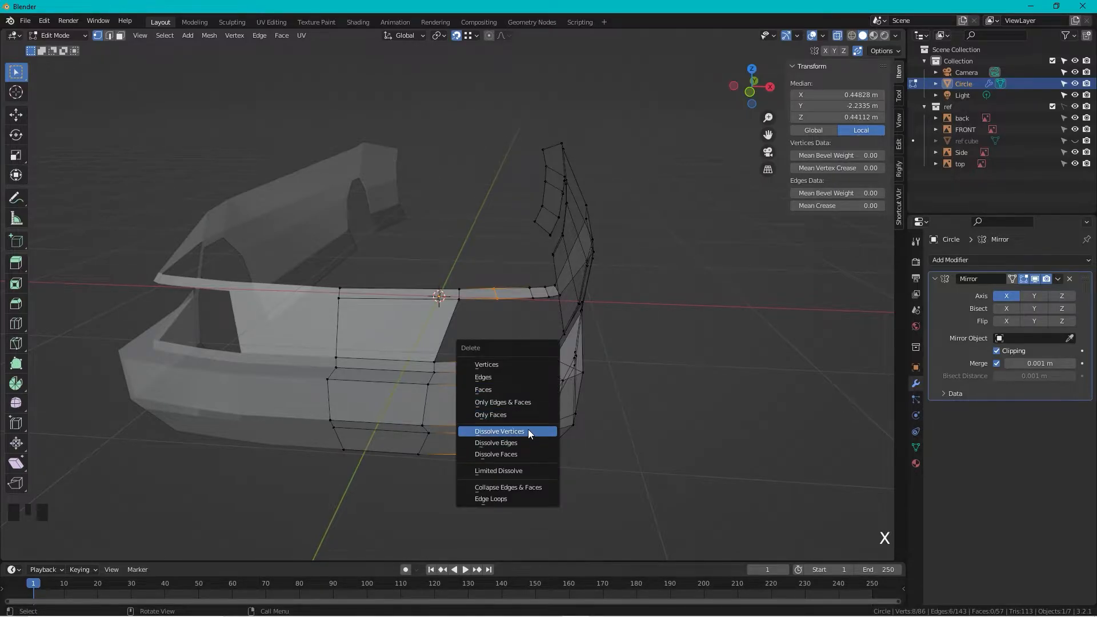
{"action": "left_click", "coordinate": [527, 429]}
{"action": "scroll", "coordinate": [592, 403], "scroll_direction": "down", "scroll_amount": 2}
{"action": "middle_click_drag", "start_coordinate": [592, 404], "coordinate": [499, 364]}
{"action": "key", "text": "ctrl+z"}
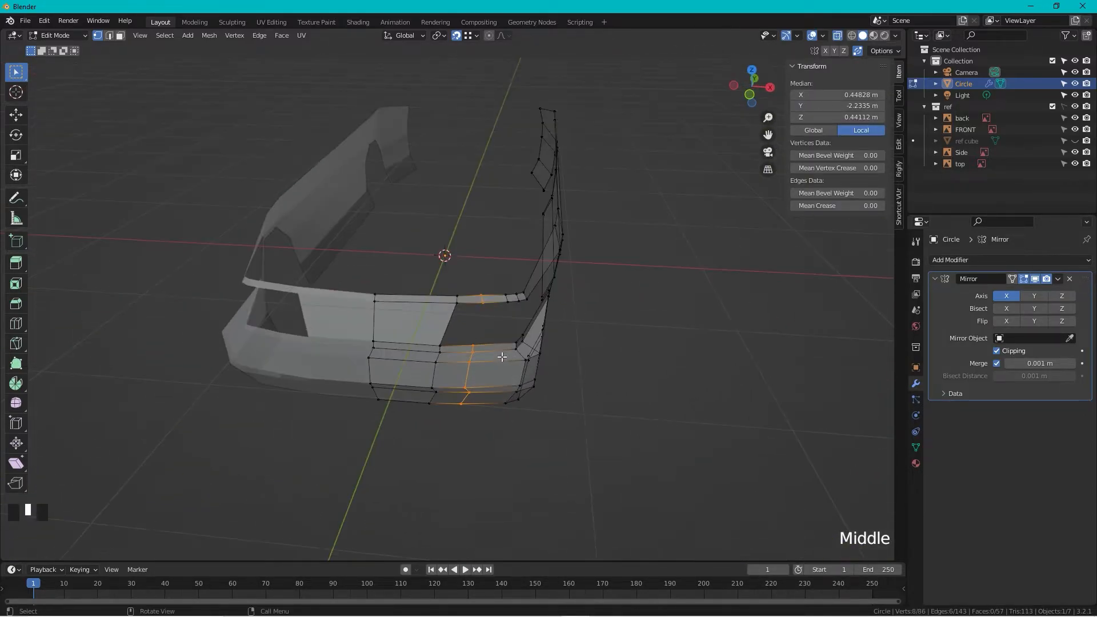
- Dissolve the selected column of cross edges on the upper front strip and bumper using Dissolve Edges
{"action": "key", "text": "2"}
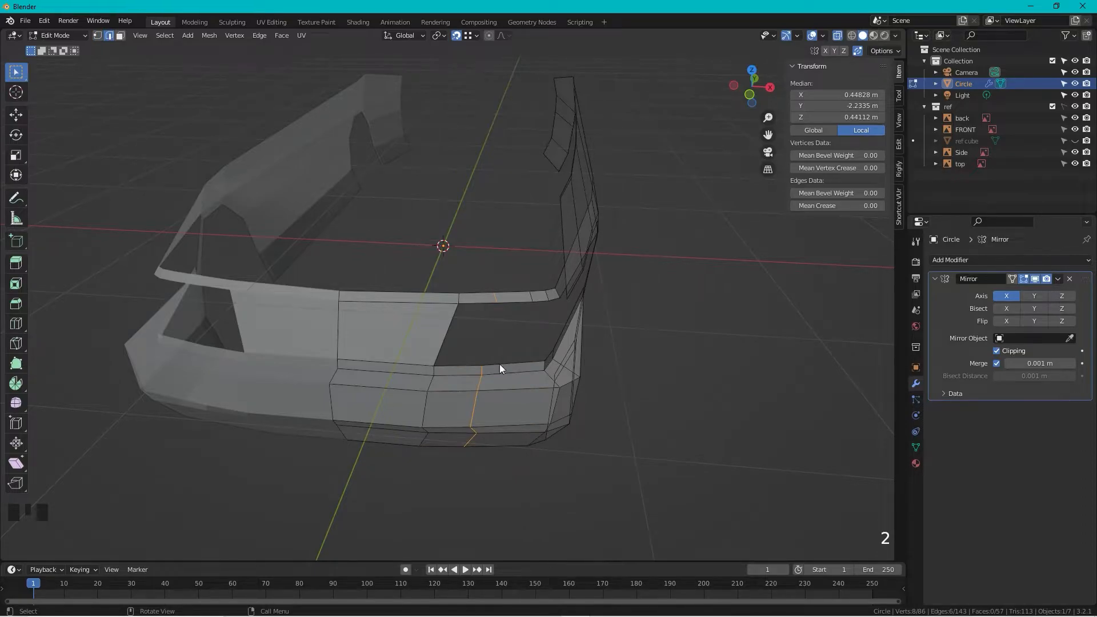
{"action": "key", "text": "x"}
{"action": "left_click", "coordinate": [496, 372]}
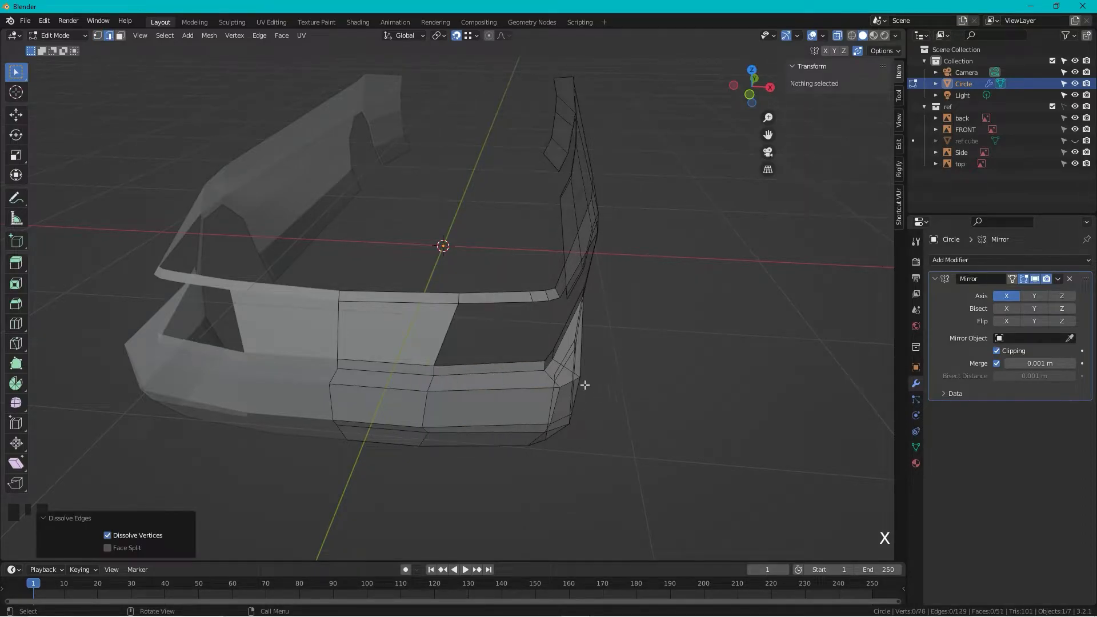
{"action": "middle_click_drag", "start_coordinate": [584, 385], "coordinate": [562, 353]}
{"action": "key", "text": "Tab"}
{"action": "key", "text": "Tab"}
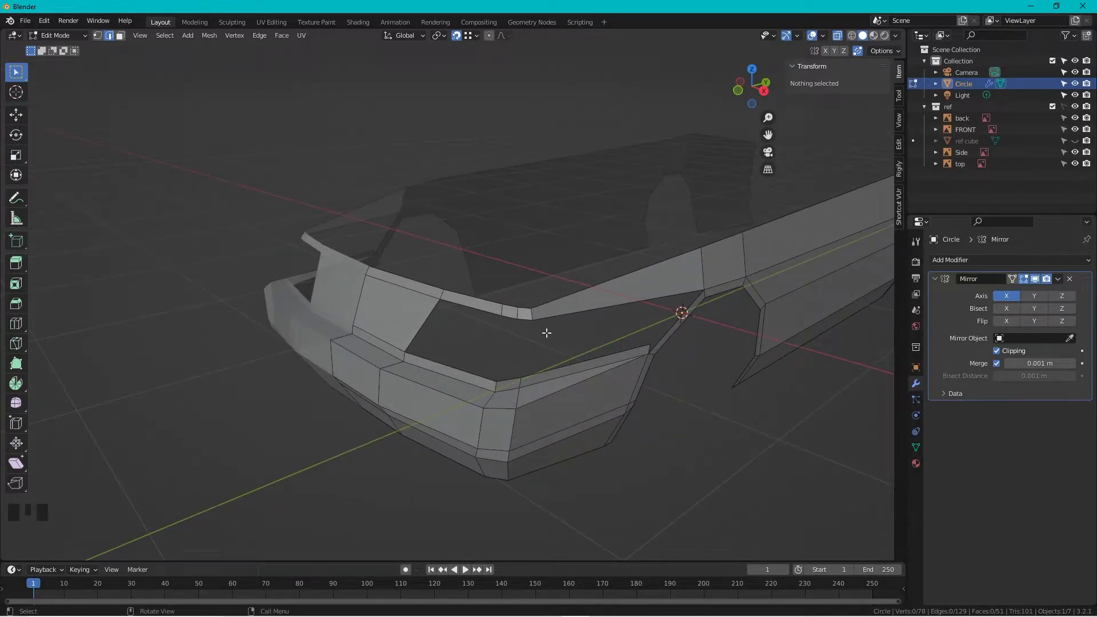
- Dissolve the inner of the closely spaced cross edges near the front corner of the upper strip
{"action": "middle_click_drag", "start_coordinate": [518, 314], "coordinate": [548, 327]}
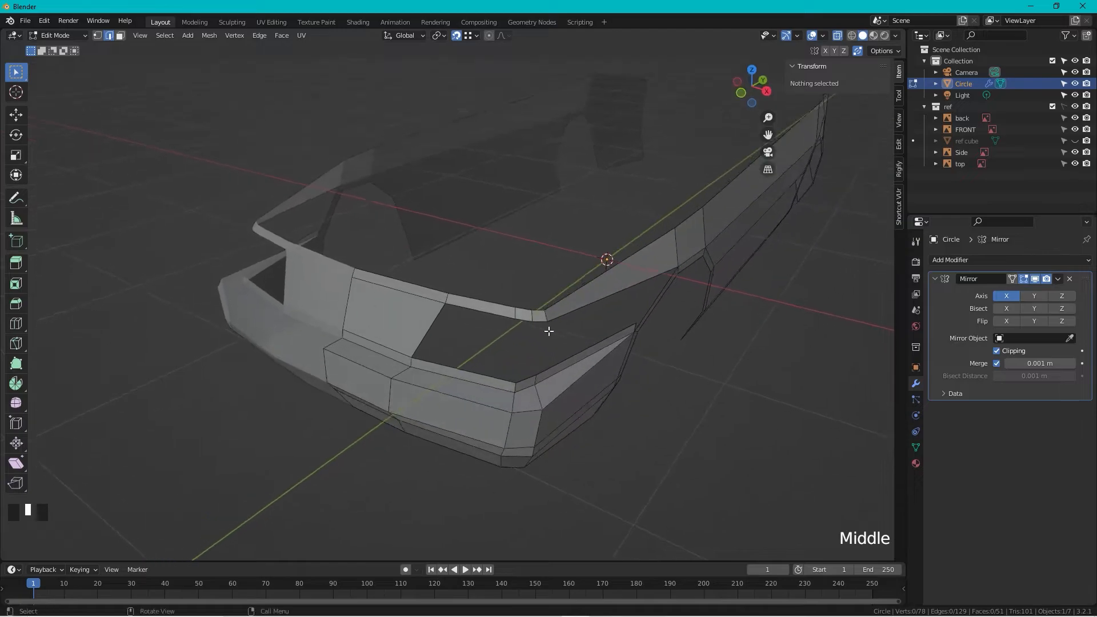
{"action": "left_click", "coordinate": [516, 313]}
{"action": "key", "text": "x"}
{"action": "left_click", "coordinate": [541, 314]}
{"action": "middle_click_drag", "start_coordinate": [544, 328], "coordinate": [517, 351]}
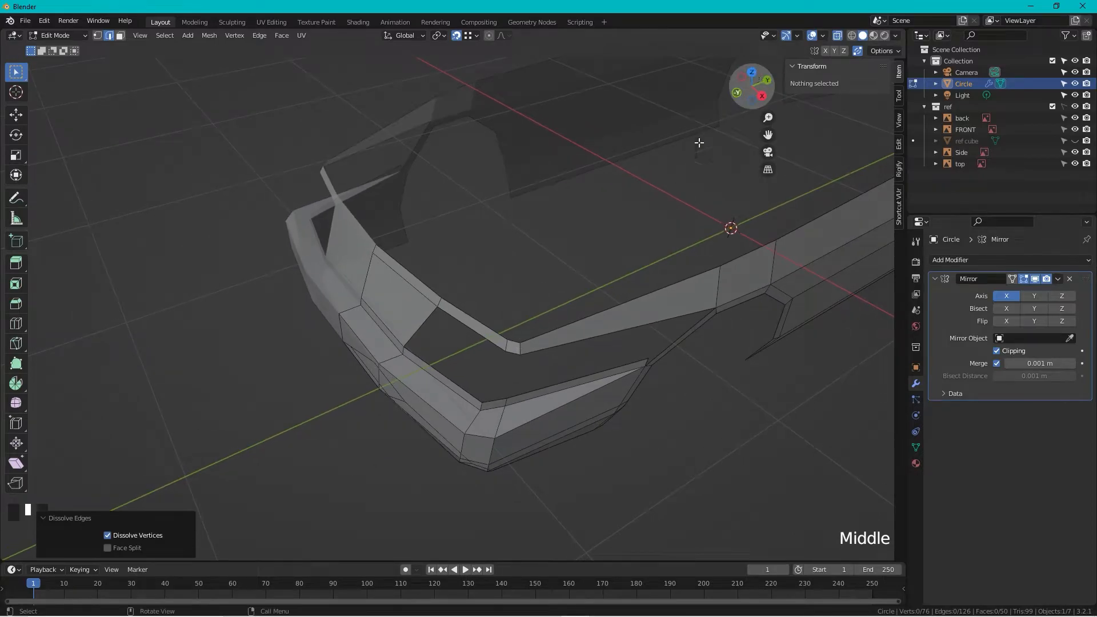
- Fill two faces outward from the grille's outer edge, closing the headlight gap around the front corner
{"action": "key", "text": "1"}
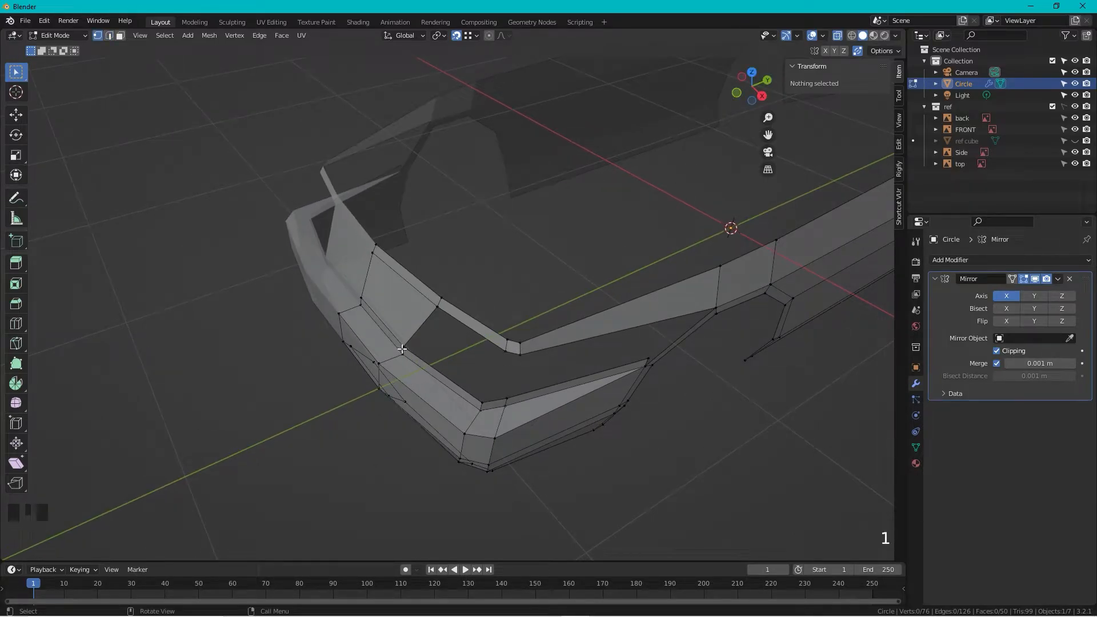
{"action": "left_click", "coordinate": [402, 347]}
{"action": "left_click", "coordinate": [437, 307], "text": "shift"}
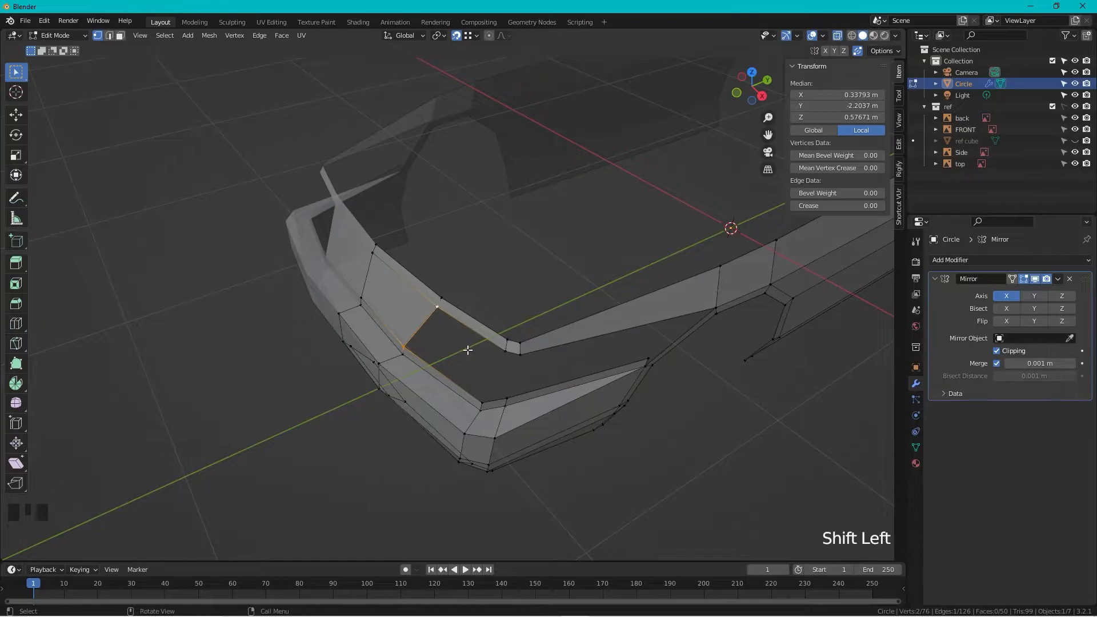
{"action": "key", "text": "f"}
{"action": "key", "text": "f"}
{"action": "middle_click_drag", "start_coordinate": [467, 349], "coordinate": [619, 377]}
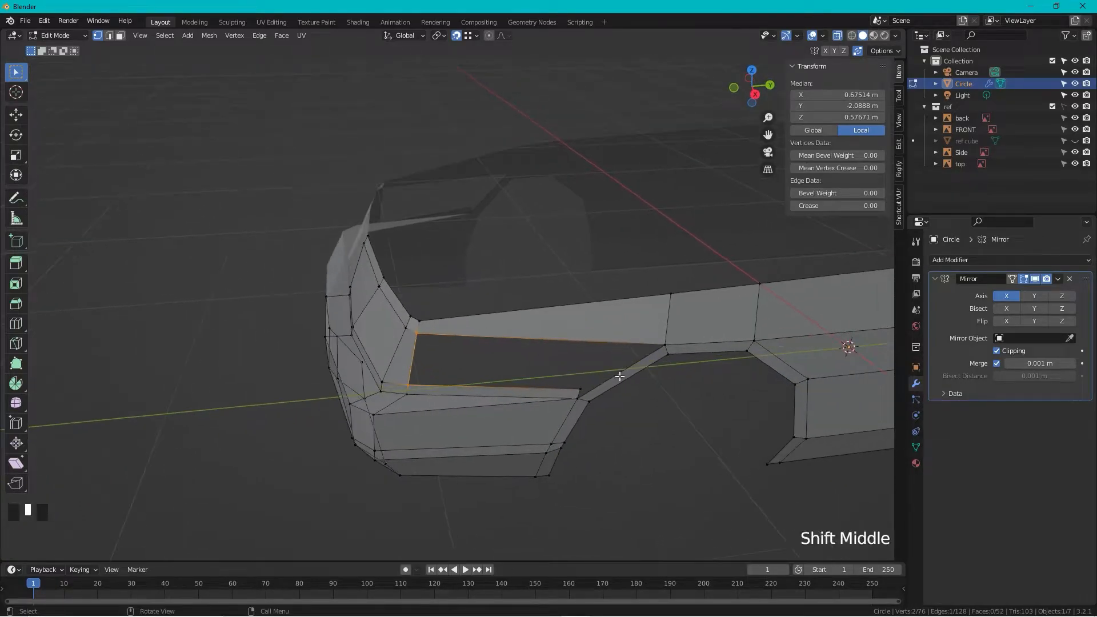
- View the headlight area and front fender from the side against the blueprint
{"action": "left_click", "coordinate": [763, 96]}
{"action": "scroll", "coordinate": [407, 282], "scroll_direction": "up", "scroll_amount": 4}
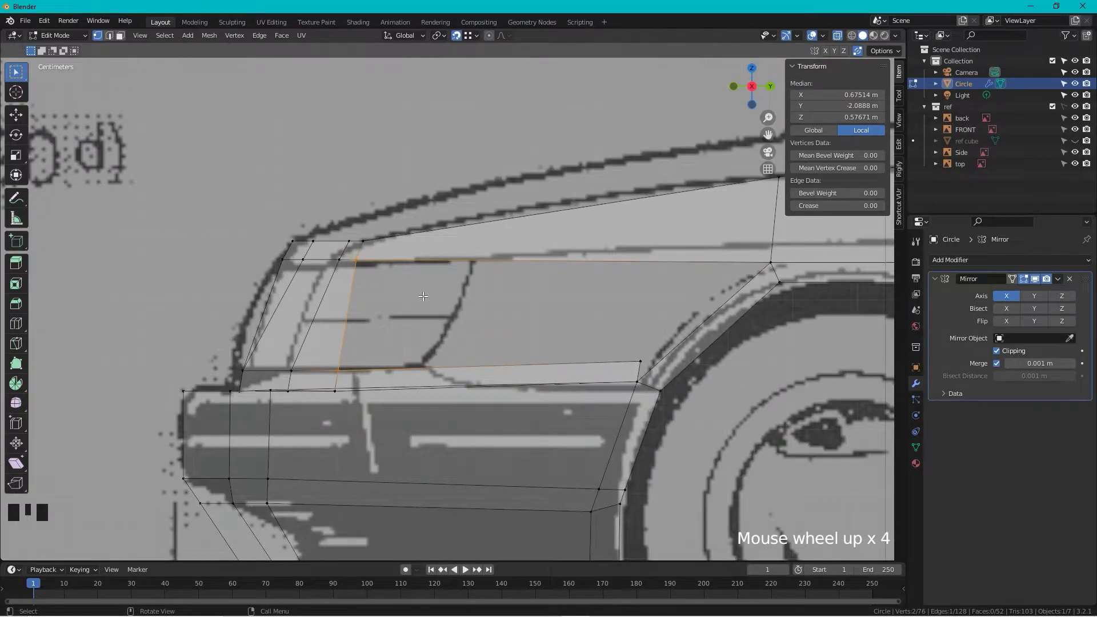
{"action": "scroll", "coordinate": [423, 296], "scroll_direction": "down", "scroll_amount": 2}
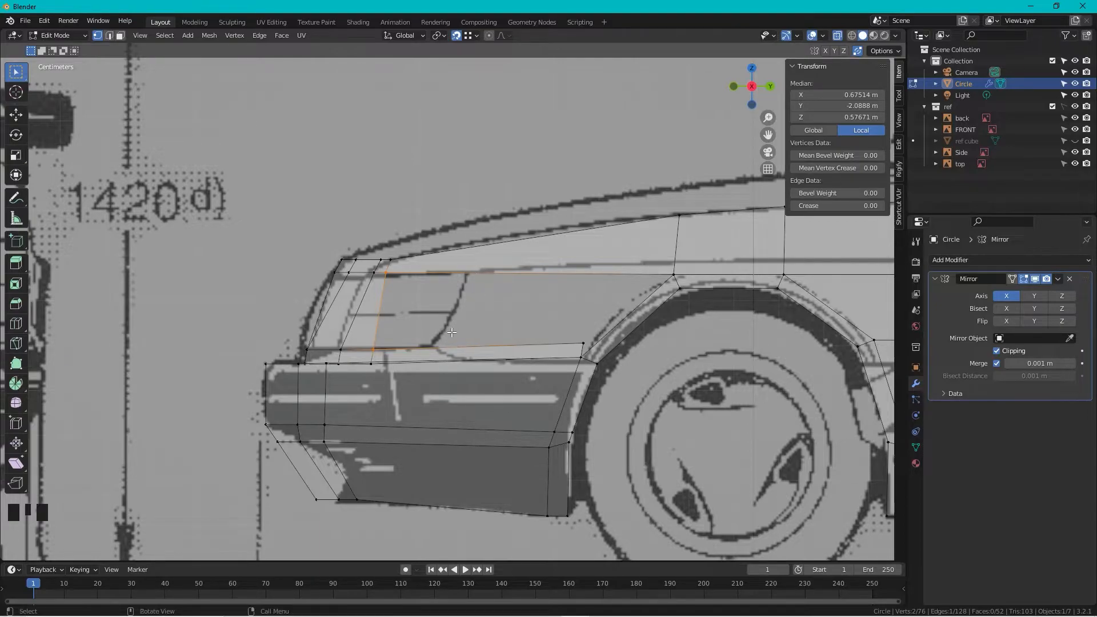
- Try to add a vertical loop cut across the bumper's side, and undo it
{"action": "key", "text": "ctrl+r"}
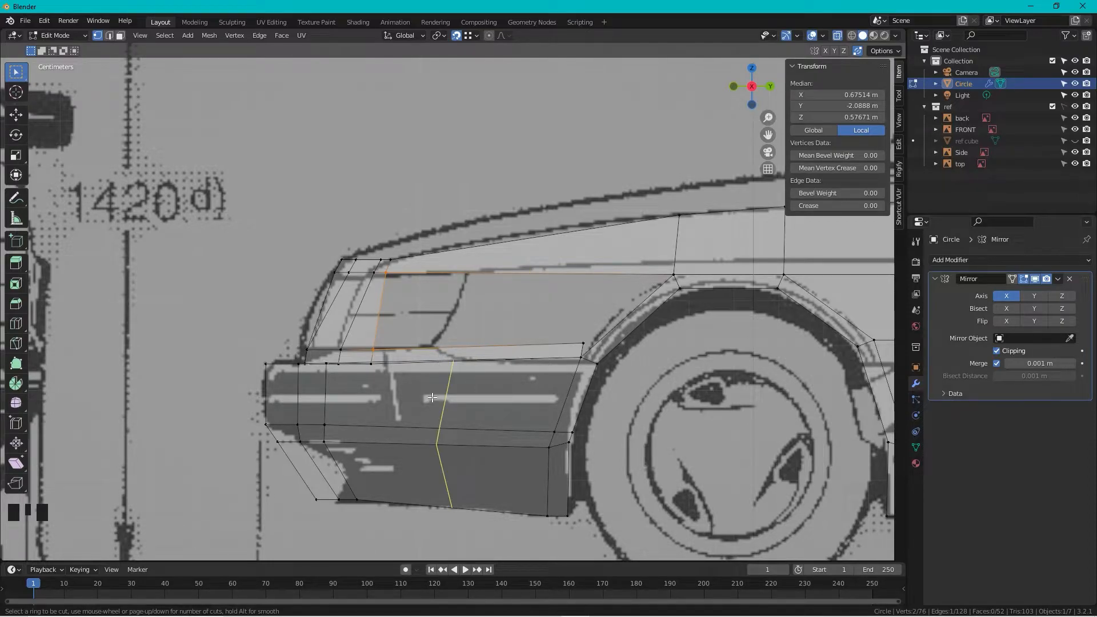
{"action": "left_click", "coordinate": [432, 397]}
{"action": "key", "text": "ctrl+z"}
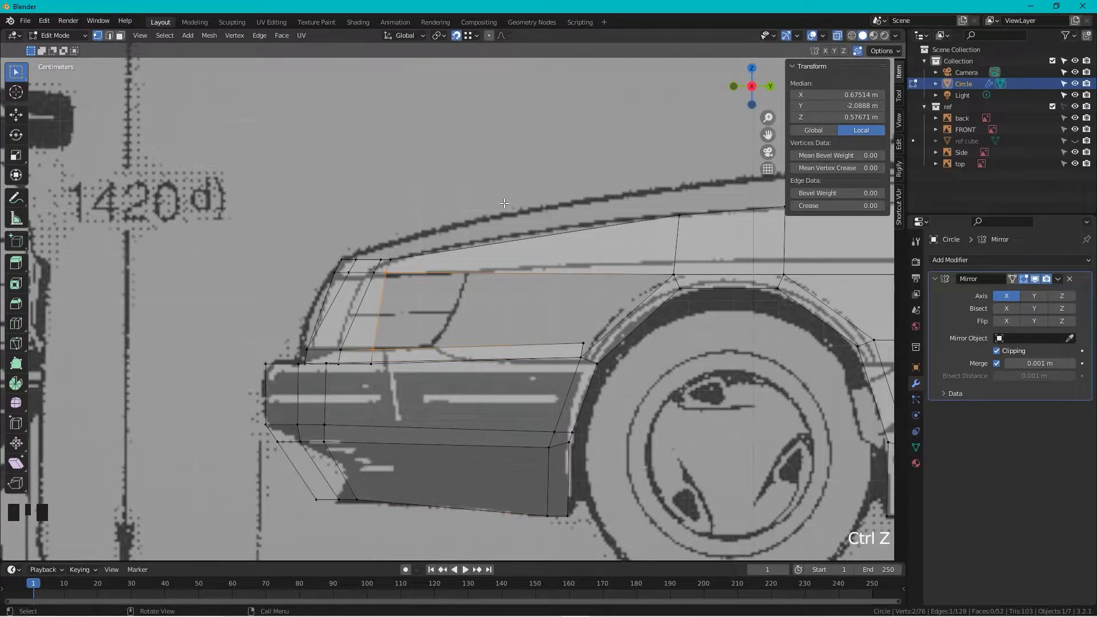
- Knife-cut a slanted line along the headlight's rear edge from the fender's upper edge to the bumper's lower edge
{"action": "key", "text": "k"}
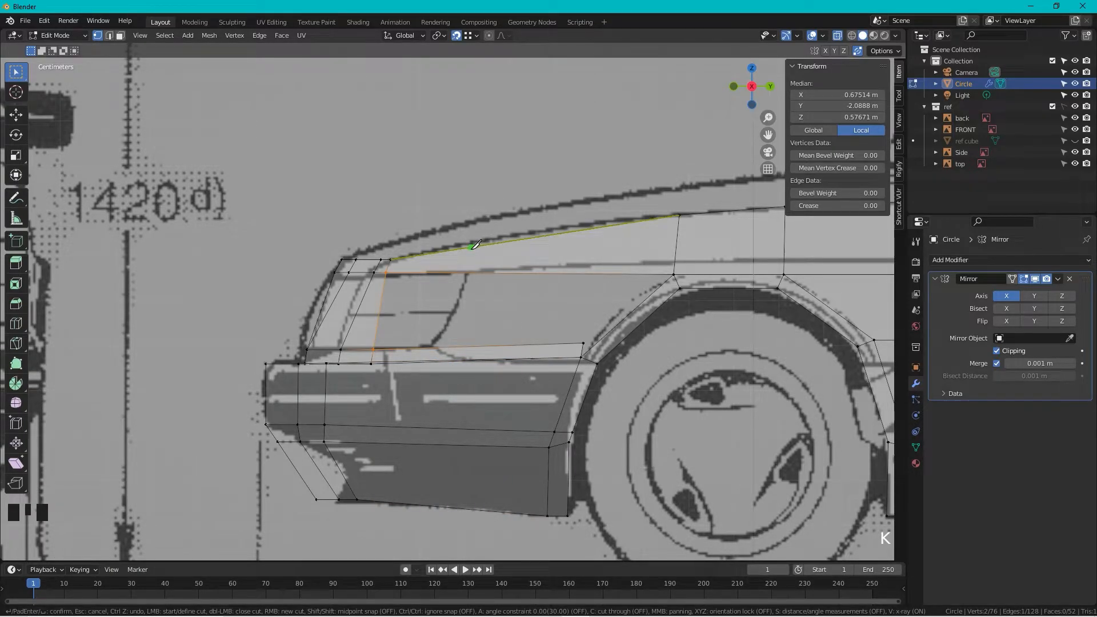
{"action": "left_click", "coordinate": [470, 247]}
{"action": "left_click", "coordinate": [408, 503]}
{"action": "key", "text": "Return"}
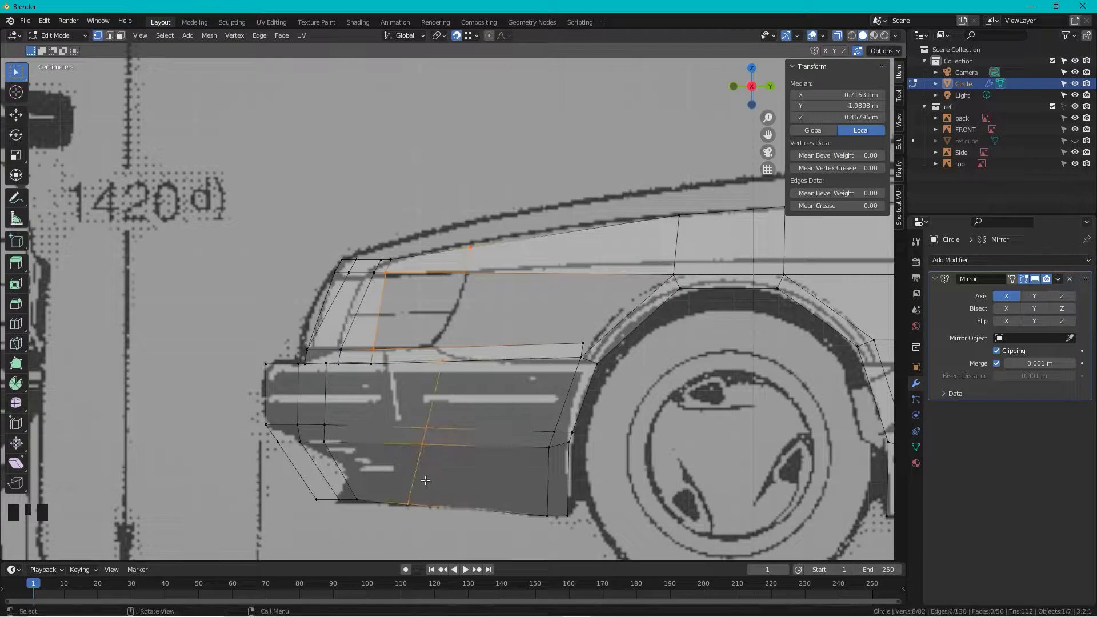
- Continue the knife cut across the narrow raised strip on top of the bumper's side, below the headlight opening
{"action": "middle_click_drag", "start_coordinate": [451, 245], "coordinate": [443, 299]}
{"action": "scroll", "coordinate": [474, 482], "scroll_direction": "up", "scroll_amount": 2}
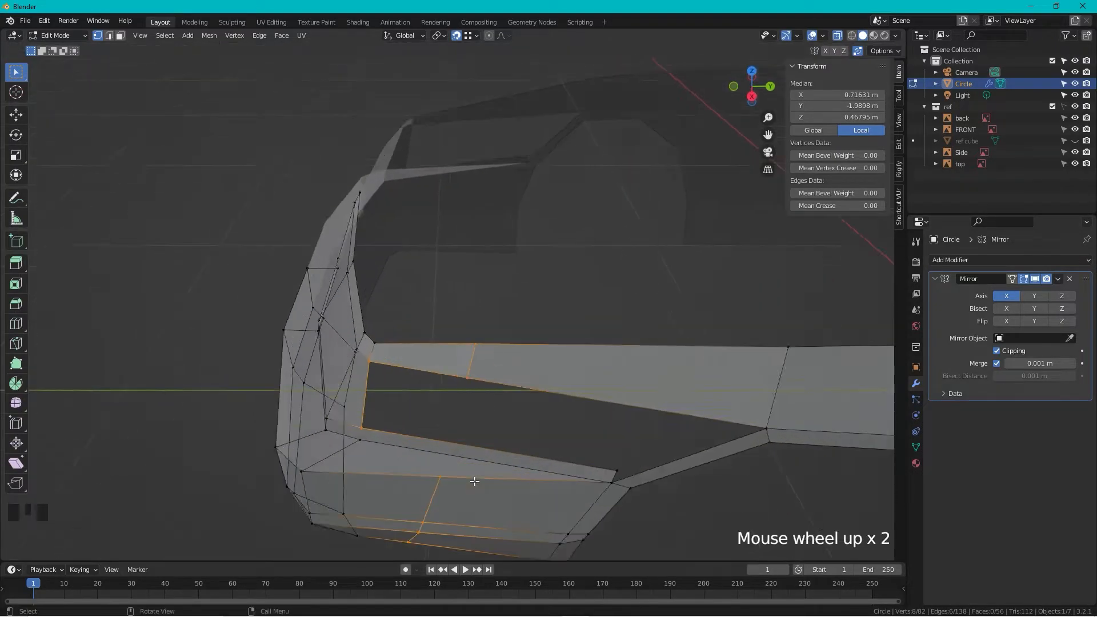
{"action": "scroll", "coordinate": [474, 481], "scroll_direction": "down", "scroll_amount": 1}
{"action": "key", "text": "k"}
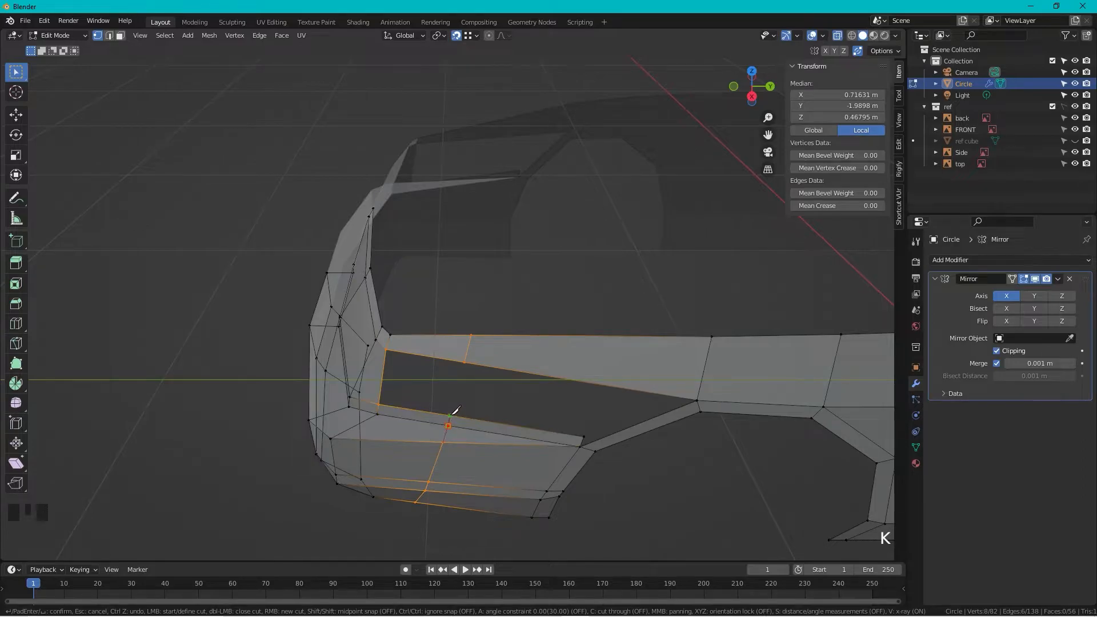
{"action": "left_click", "coordinate": [562, 357]}
{"action": "key", "text": "Return"}
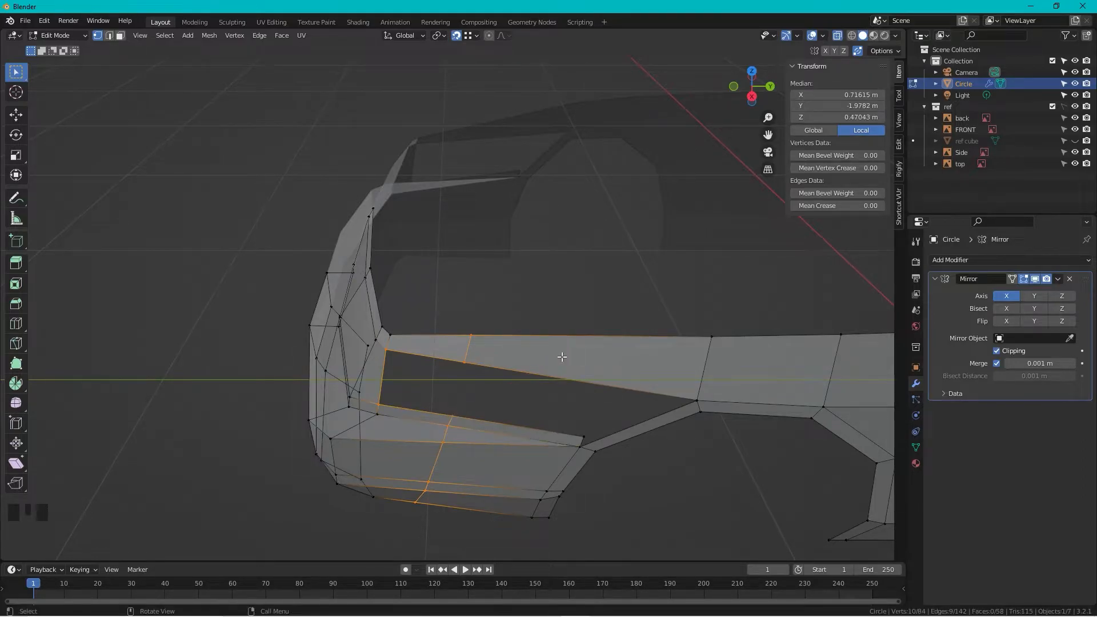
- Fill the side headlight face between the front corner edge and the new knife-cut vertices
{"action": "left_click", "coordinate": [390, 352]}
{"action": "left_click", "coordinate": [379, 403], "text": "shift"}
{"action": "key", "text": "f"}
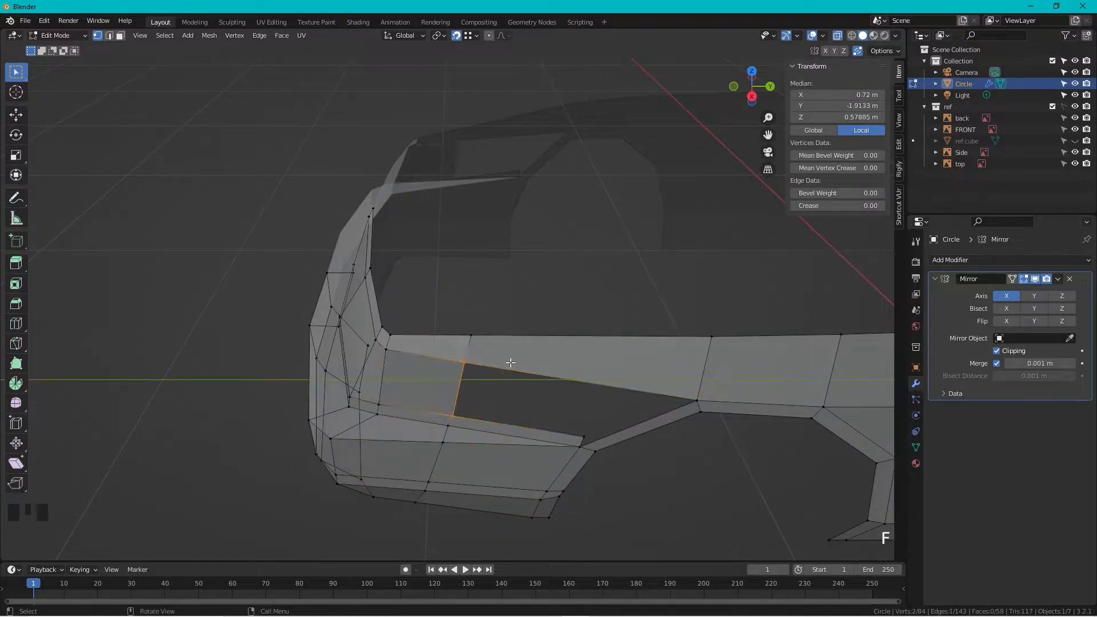
- Delete the narrow raised-strip face on the bumper between the headlight's rear edge and the wheel arch
{"action": "middle_click_drag", "start_coordinate": [514, 347], "coordinate": [547, 326]}
{"action": "mouse_move", "coordinate": [594, 240]}
{"action": "middle_mouse_down"}
{"action": "mouse_move", "coordinate": [558, 205]}
{"action": "mouse_move", "coordinate": [586, 221]}
{"action": "middle_mouse_up"}
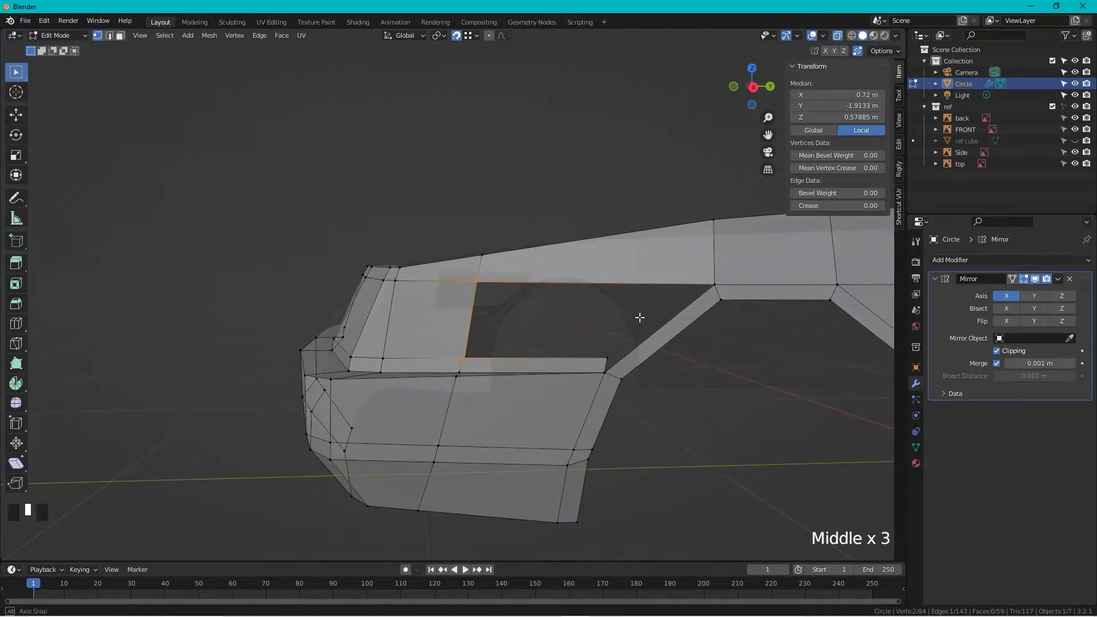
{"action": "middle_click_drag", "start_coordinate": [639, 318], "coordinate": [646, 340]}
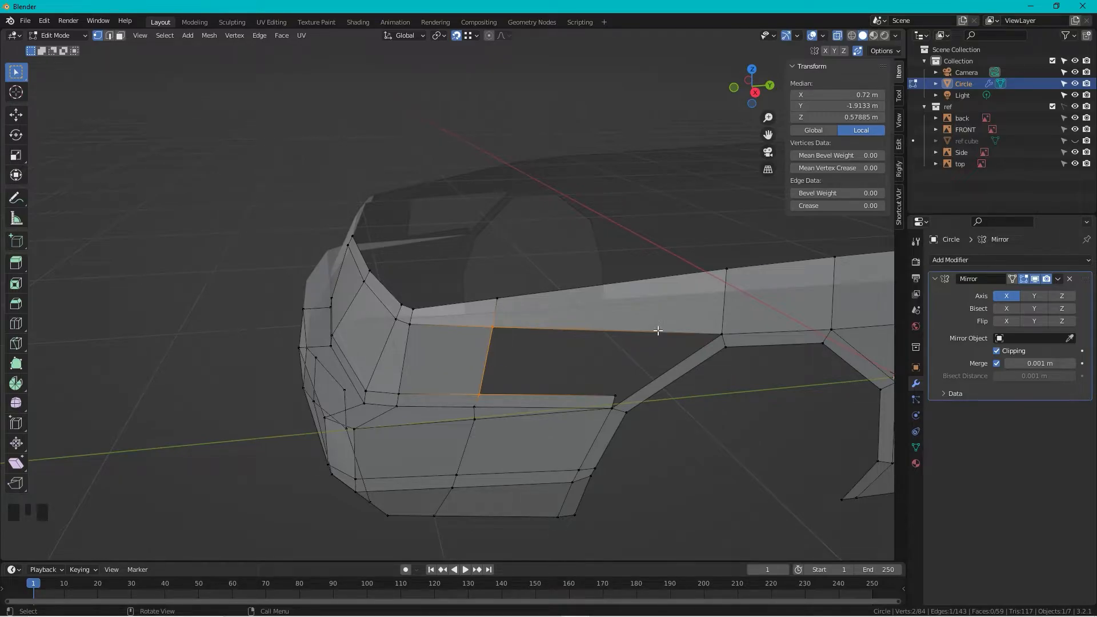
{"action": "key", "text": "3"}
{"action": "left_click", "coordinate": [538, 396]}
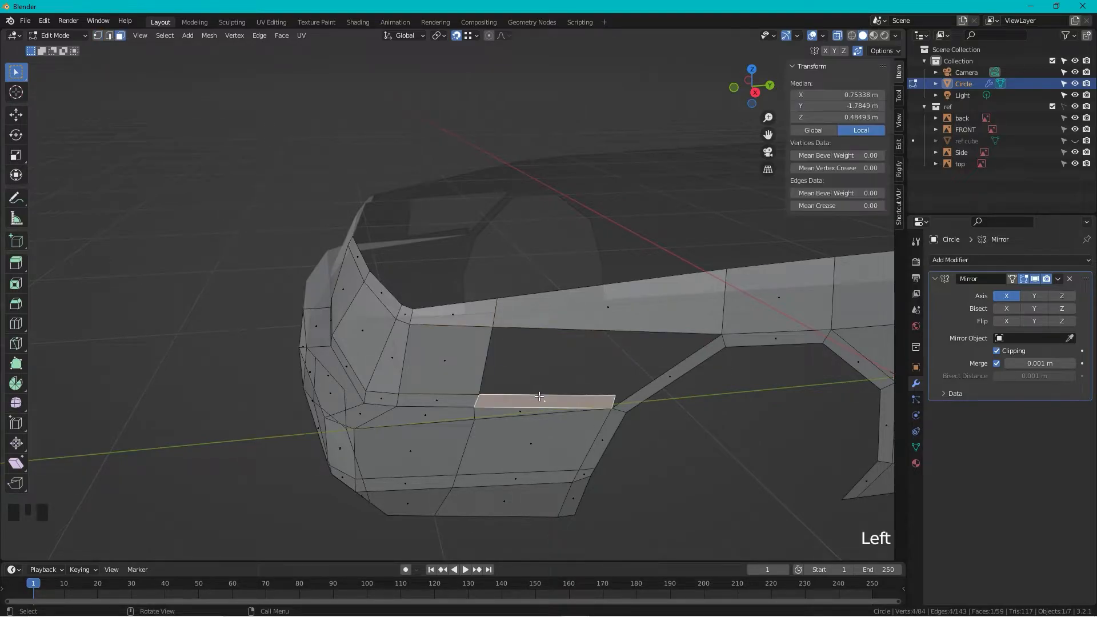
{"action": "key", "text": "x"}
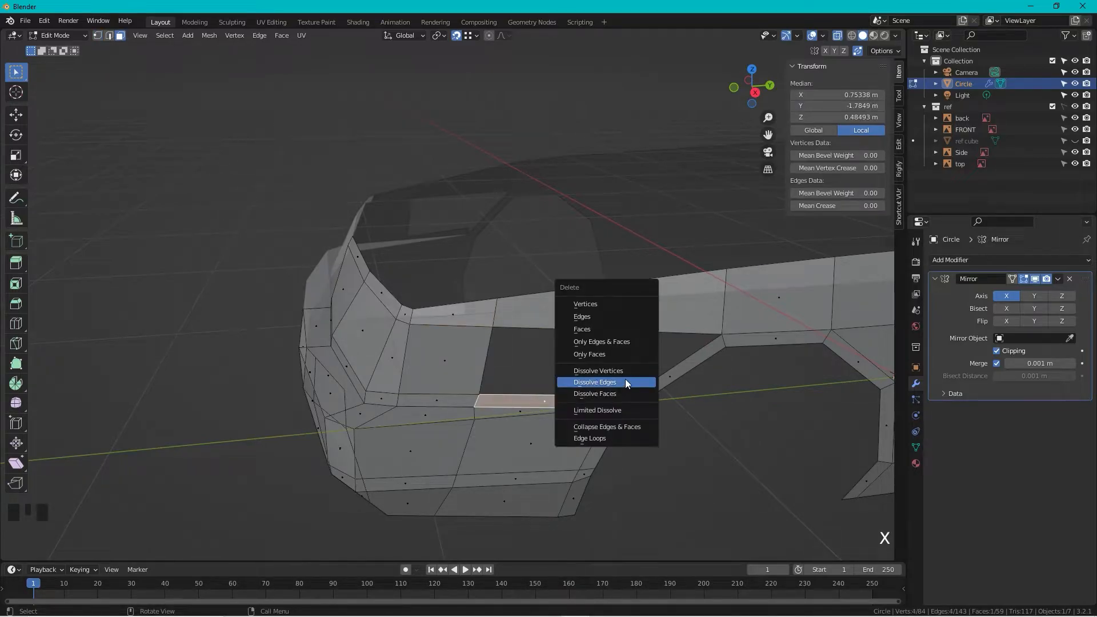
{"action": "left_click", "coordinate": [607, 324]}
{"action": "key", "text": "Tab"}
{"action": "key", "text": "Tab"}
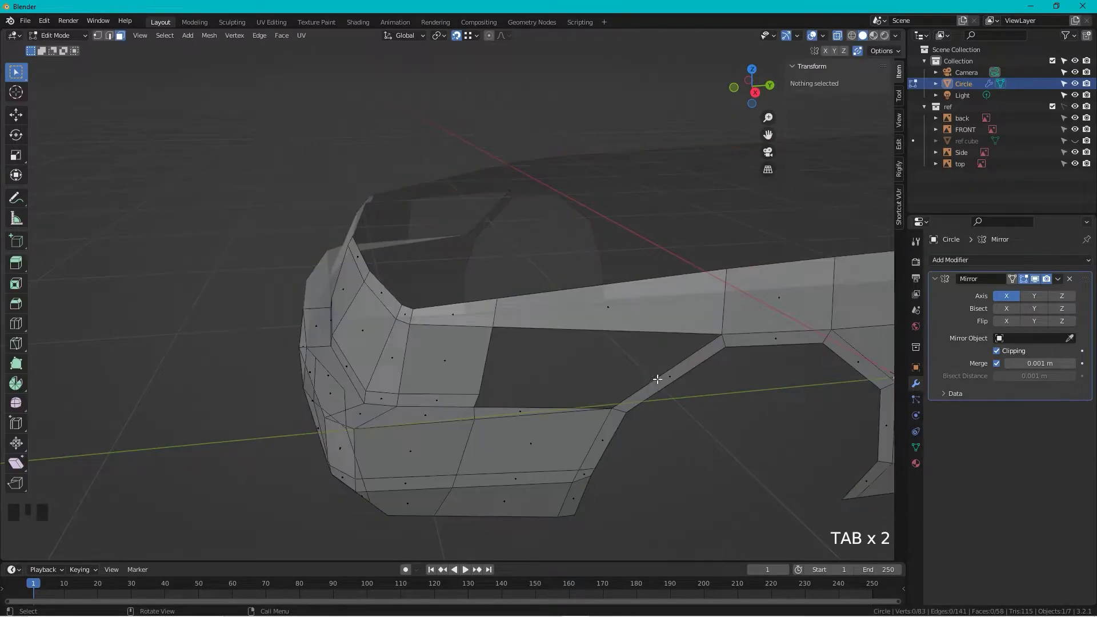
- Compare the open fender gap behind the headlight with the side blueprint
{"action": "left_click", "coordinate": [757, 93]}
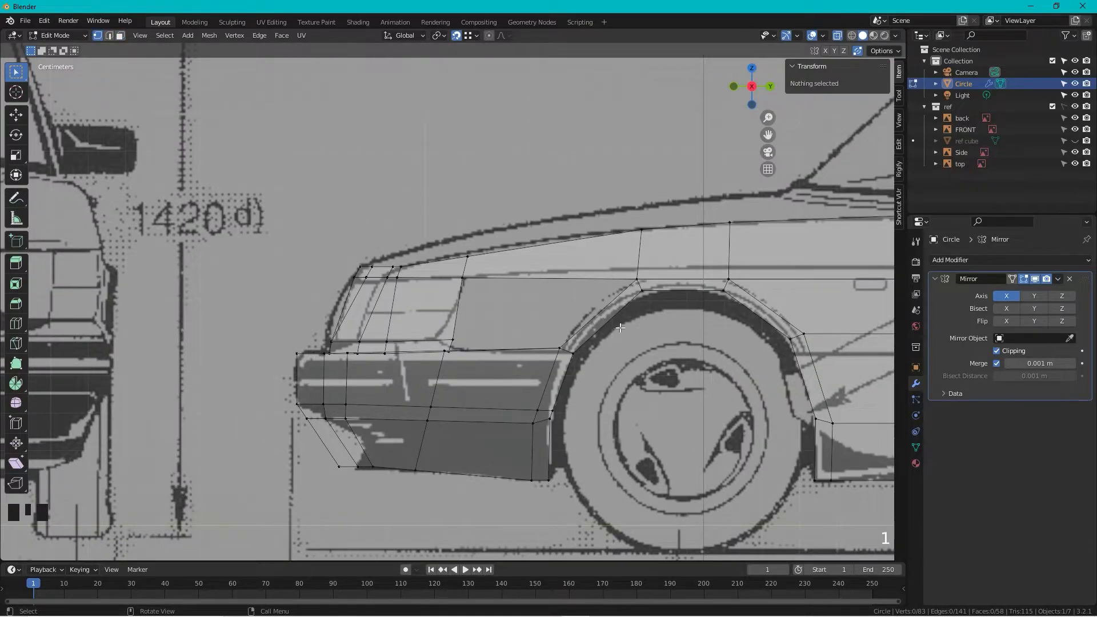
{"action": "middle_click_drag", "start_coordinate": [621, 327], "coordinate": [561, 376], "text": "shift"}
{"action": "scroll", "coordinate": [527, 395], "scroll_direction": "up", "scroll_amount": 2}
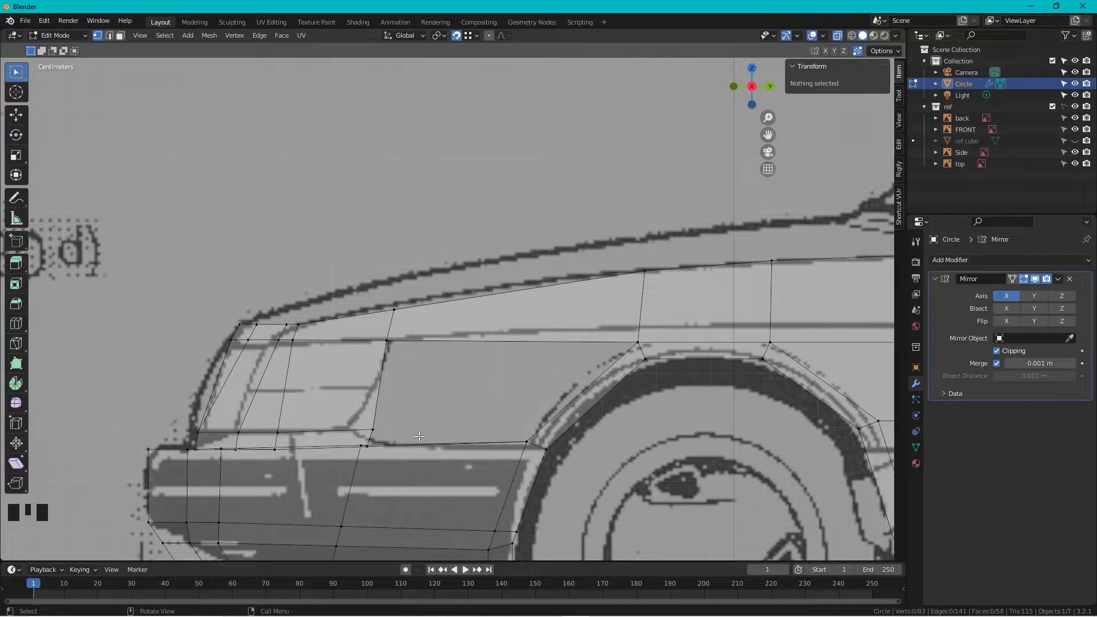
{"action": "middle_click_drag", "start_coordinate": [497, 381], "coordinate": [385, 440]}
{"action": "key", "text": "ctrl+z"}
{"action": "key", "text": "ctrl+z"}
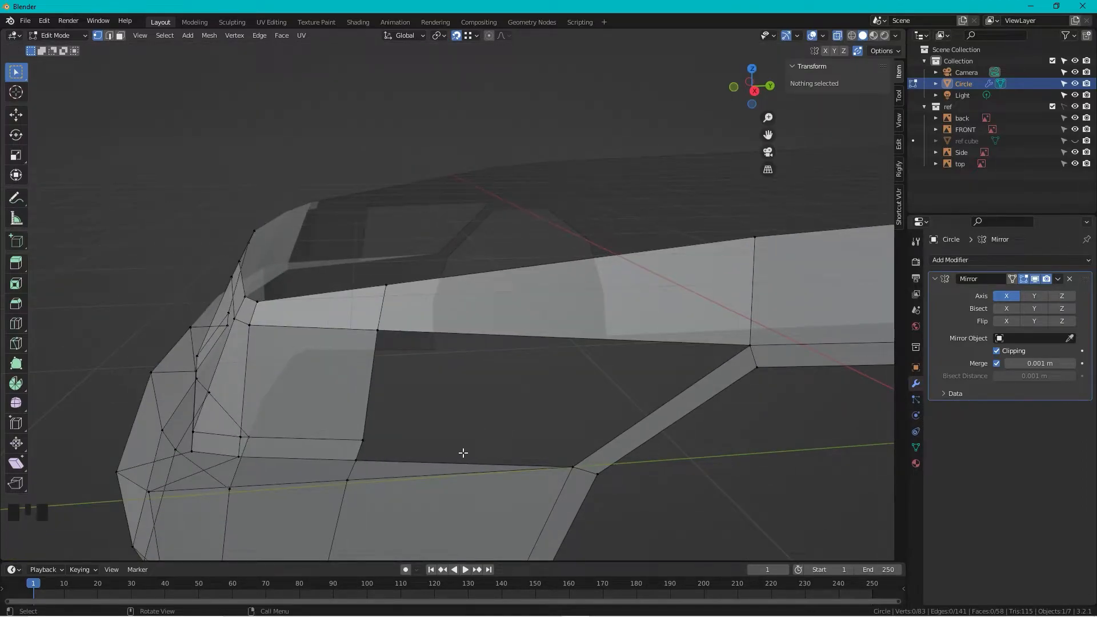
- Add a loop cut to the bumper's upper side edge between the headlight's rear corner and the wheel arch
{"action": "key", "text": "ctrl"}
{"action": "key", "text": "ctrl+r"}
{"action": "left_click", "coordinate": [458, 465]}
{"action": "left_click", "coordinate": [476, 419]}
- Fill a face between the headlight's two lower rear vertices, the new mid-edge vertex and the wheel arch's lower front corner
{"action": "left_click_drag", "start_coordinate": [387, 425], "coordinate": [344, 466]}
{"action": "left_click_drag", "start_coordinate": [466, 451], "coordinate": [445, 465], "text": "shift"}
{"action": "left_click", "coordinate": [573, 467], "text": "shift"}
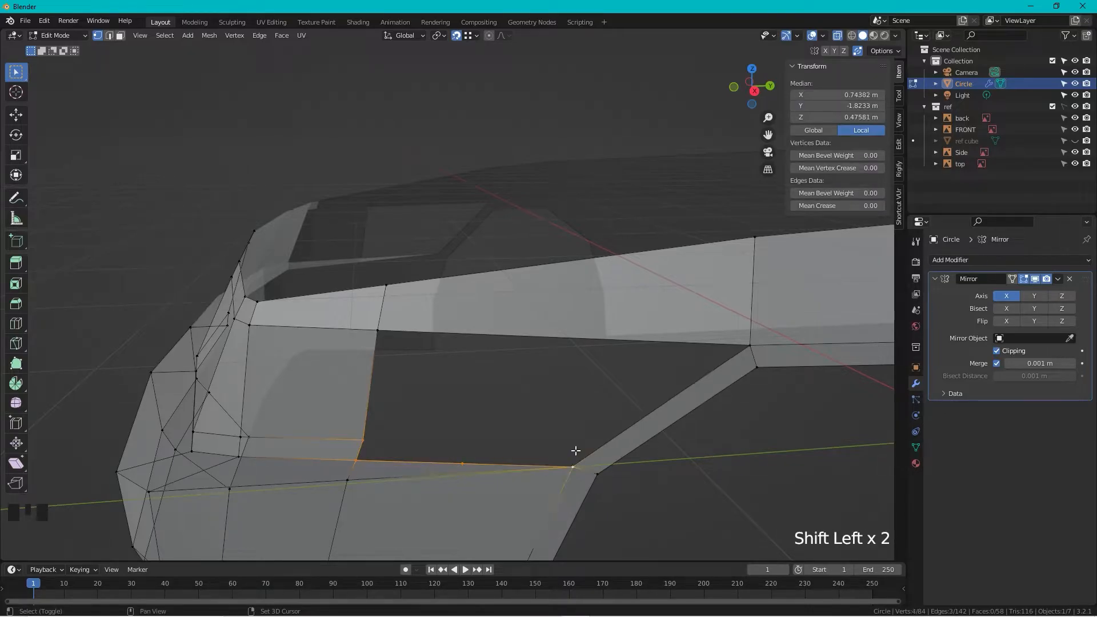
{"action": "key", "text": "f"}
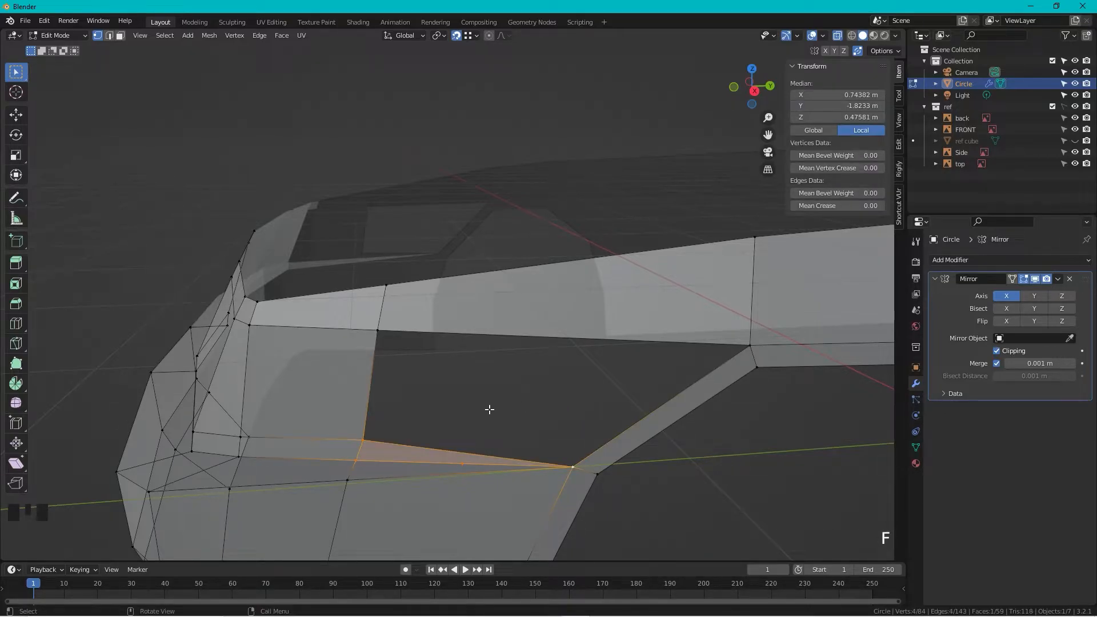
- Fill a face across the open fender gap between the headlight's rear edge, the upper strip and the wheel arch
{"action": "left_click", "coordinate": [365, 436]}
{"action": "left_click", "coordinate": [386, 325], "text": "shift"}
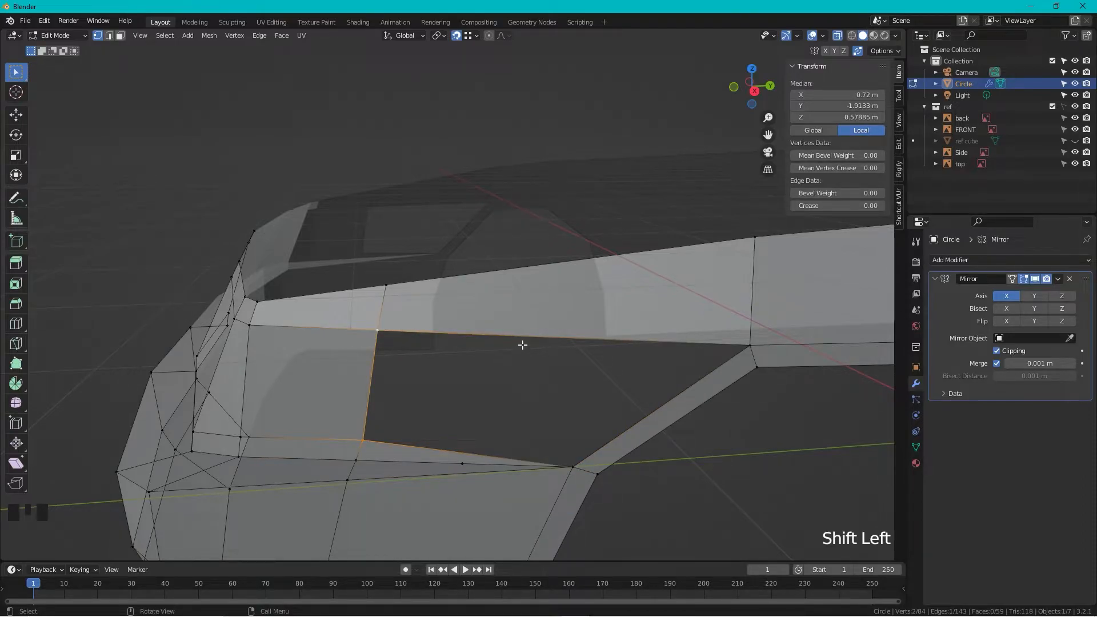
{"action": "key", "text": "f"}
{"action": "scroll", "coordinate": [517, 347], "scroll_direction": "down", "scroll_amount": 2}
{"action": "middle_click_drag", "start_coordinate": [517, 347], "coordinate": [545, 366]}
{"action": "key", "text": "Tab"}
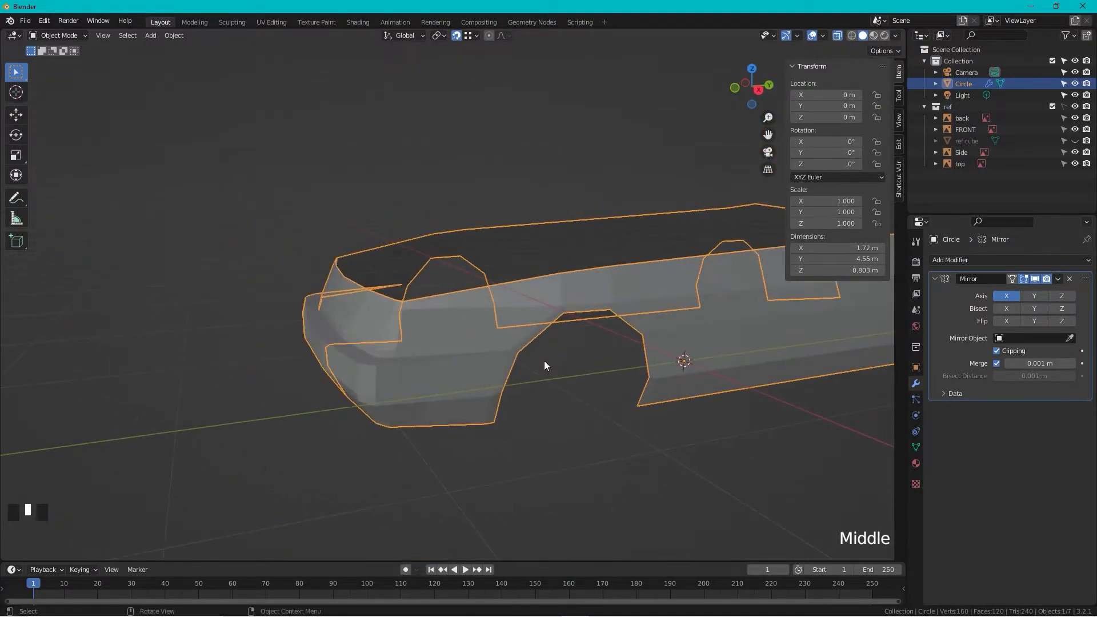
- Add a vertical loop cut through the side panel between the wheel arches, slid to the door's front line on the side blueprint
{"action": "left_click", "coordinate": [737, 108]}
{"action": "middle_click_drag", "start_coordinate": [515, 273], "coordinate": [430, 327], "text": "shift"}
{"action": "key", "text": "Tab"}
{"action": "scroll", "coordinate": [429, 327], "scroll_direction": "up", "scroll_amount": 2}
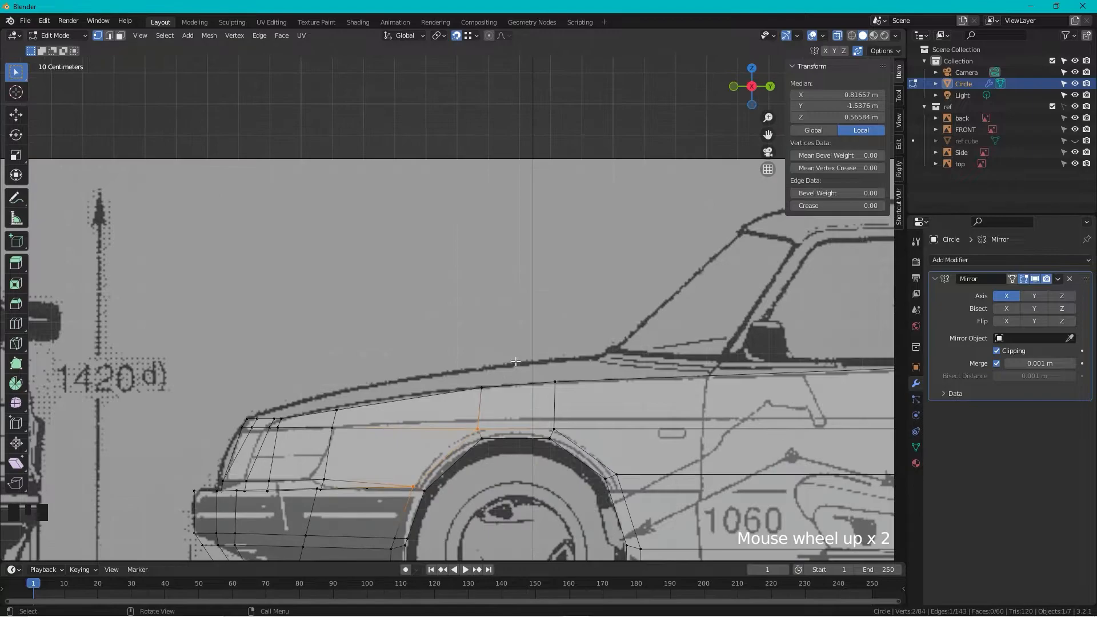
{"action": "scroll", "coordinate": [429, 327], "scroll_direction": "down", "scroll_amount": 3}
{"action": "left_click", "coordinate": [547, 437]}
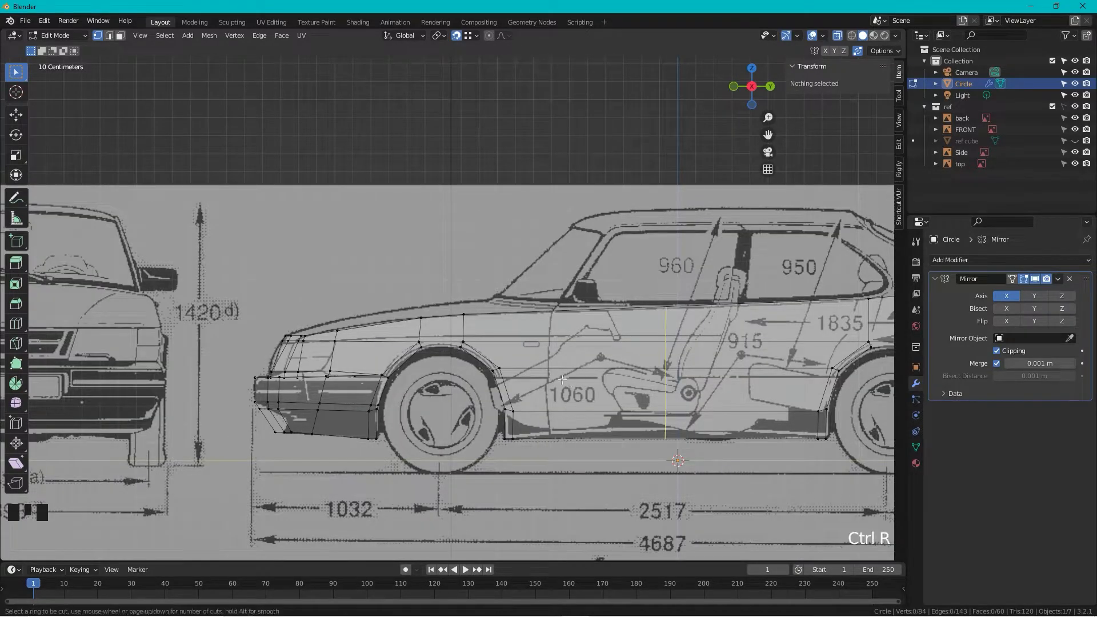
{"action": "key", "text": "ctrl+r"}
{"action": "left_click", "coordinate": [571, 381]}
{"action": "left_click", "coordinate": [501, 329]}
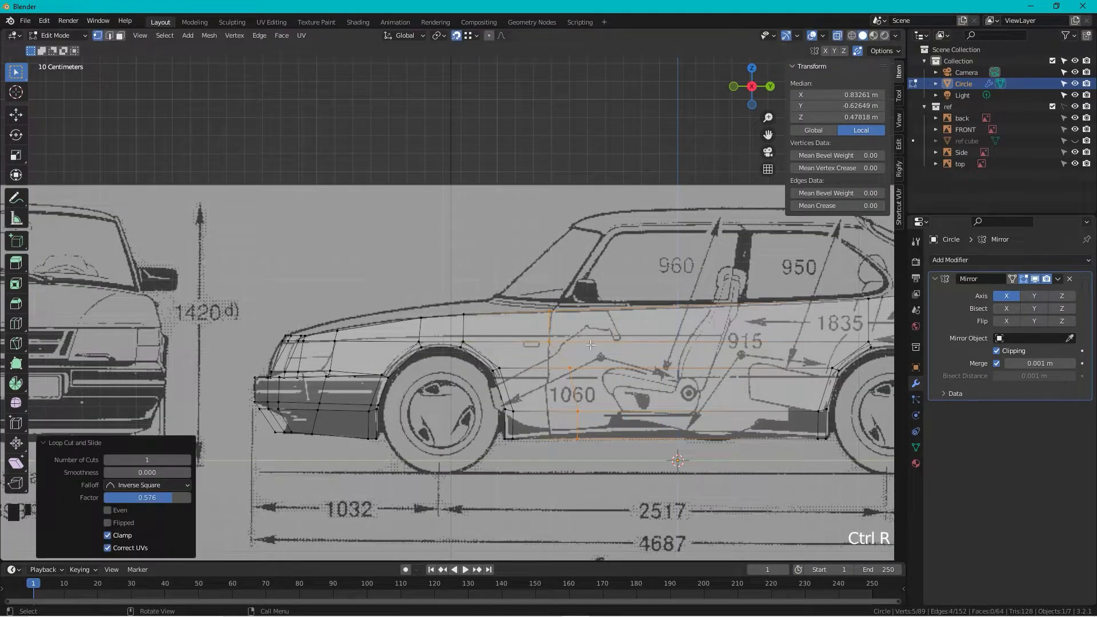
- Flatten the new side-panel loop along Y with a scale of 0 and slide it to the door's front line
{"action": "key", "text": "s"}
{"action": "key", "text": "y"}
{"action": "key", "text": "0"}
{"action": "key", "text": "Return"}
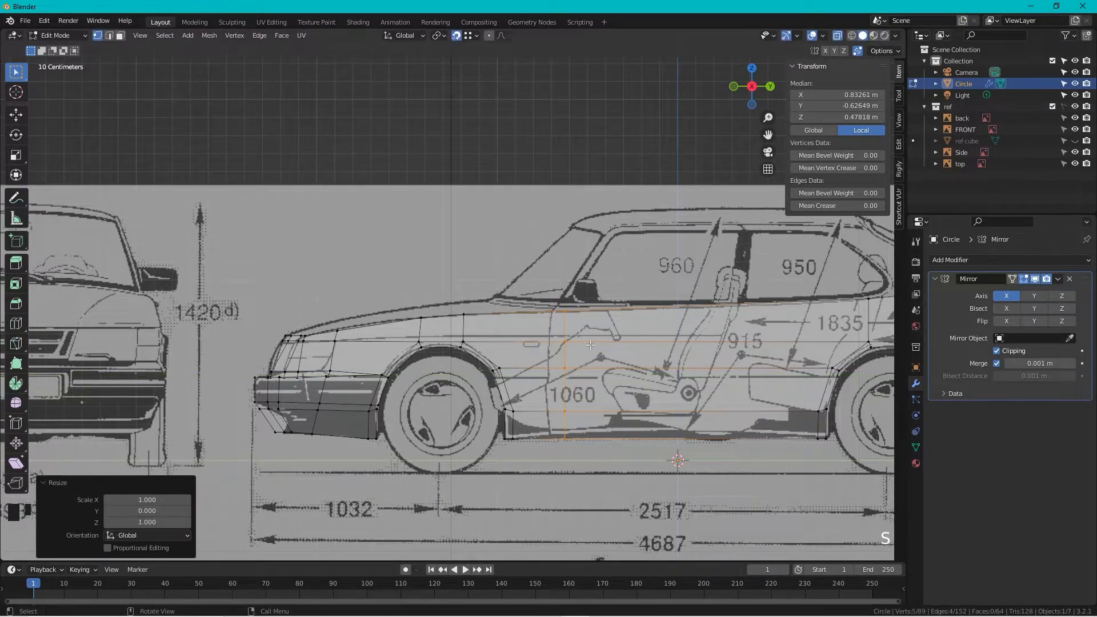
{"action": "key", "text": "g"}
{"action": "key", "text": "g"}
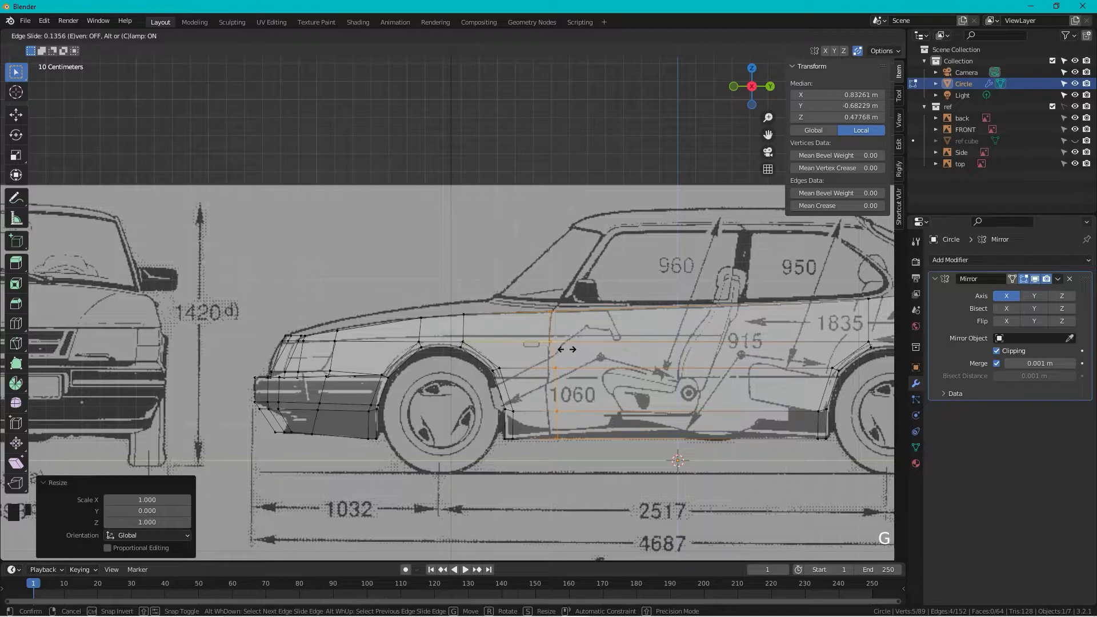
{"action": "left_click", "coordinate": [567, 349]}
- Slide the door loop's middle vertices and its lowest edge forward along the panel to follow the blueprint's curved front door line
{"action": "scroll", "coordinate": [570, 423], "scroll_direction": "up", "scroll_amount": 2}
{"action": "left_click", "coordinate": [585, 365]}
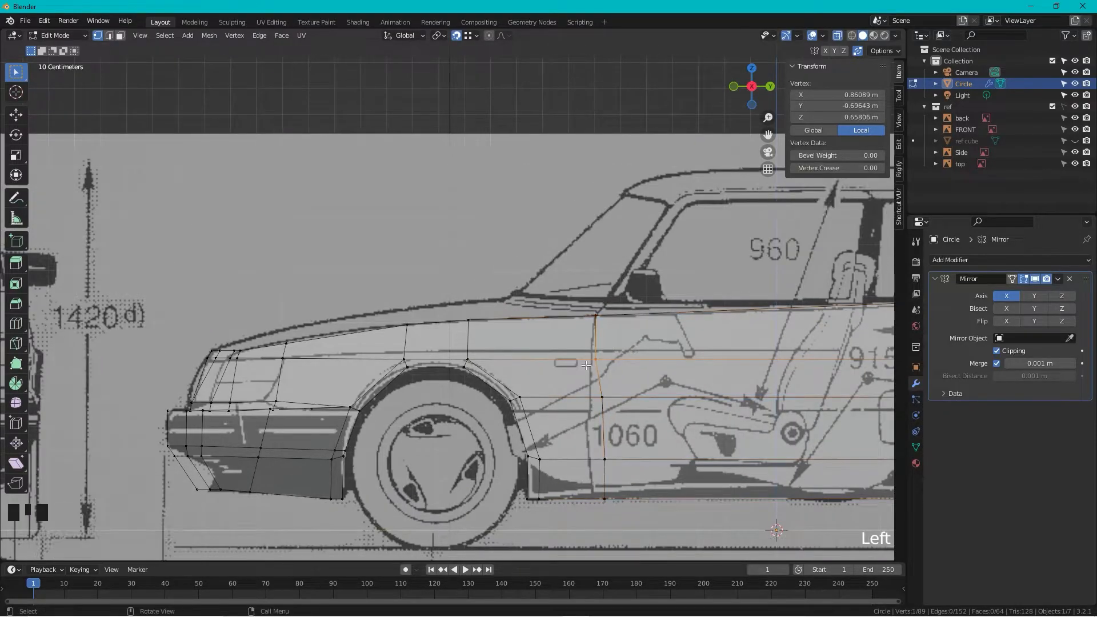
{"action": "key", "text": "g"}
{"action": "left_click", "coordinate": [618, 375]}
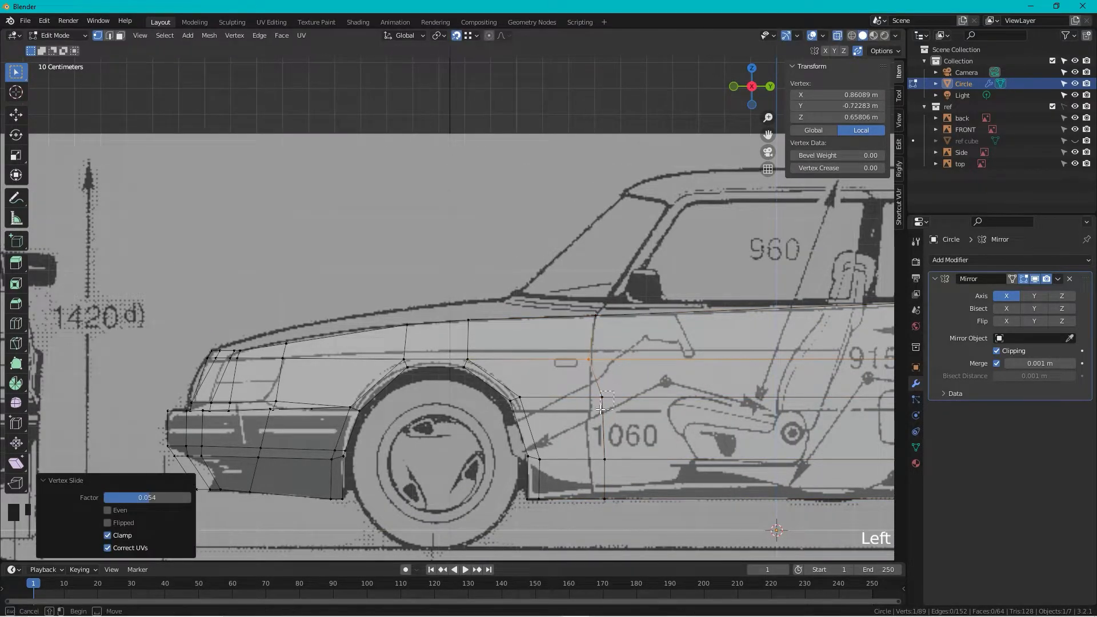
{"action": "key", "text": "g"}
{"action": "key", "text": "g"}
{"action": "left_click", "coordinate": [605, 452]}
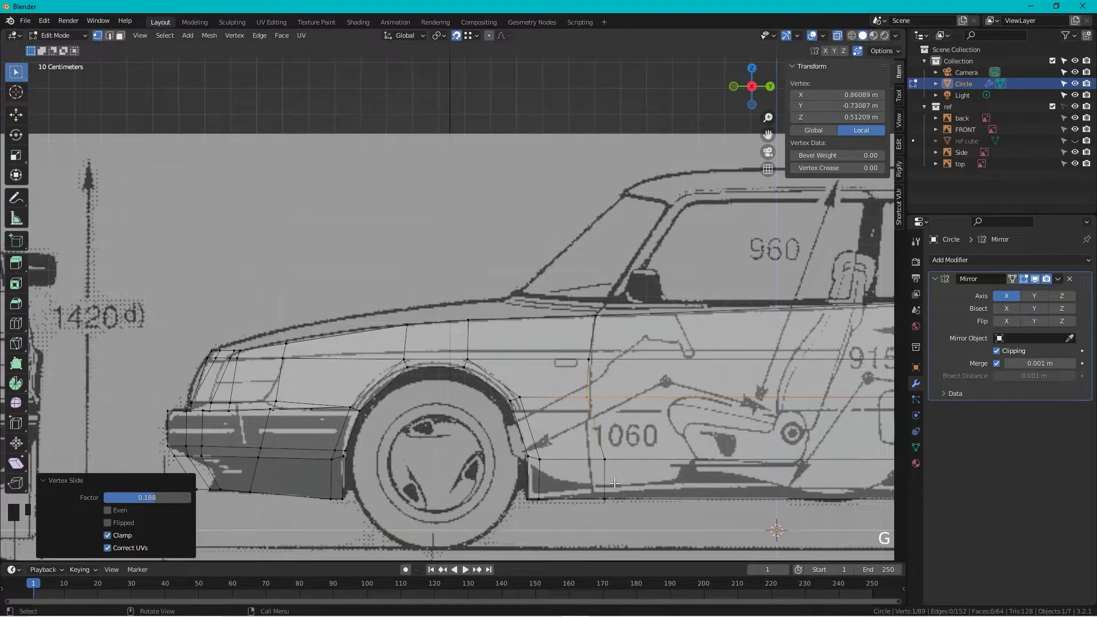
{"action": "left_click", "coordinate": [603, 480]}
{"action": "key", "text": "g"}
{"action": "key", "text": "g"}
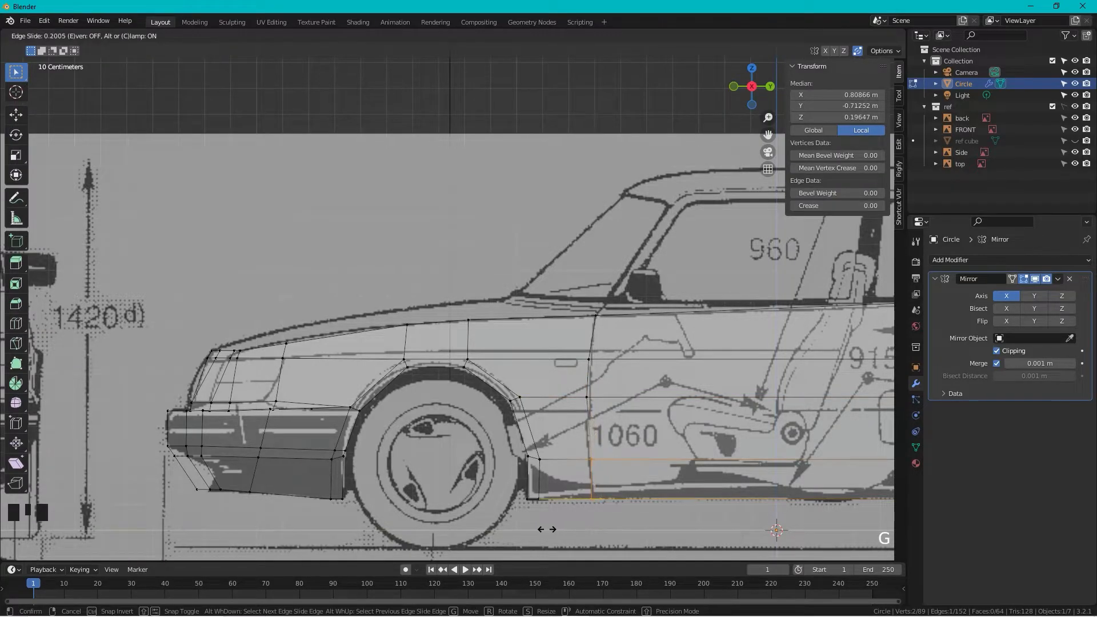
{"action": "left_click", "coordinate": [546, 529]}
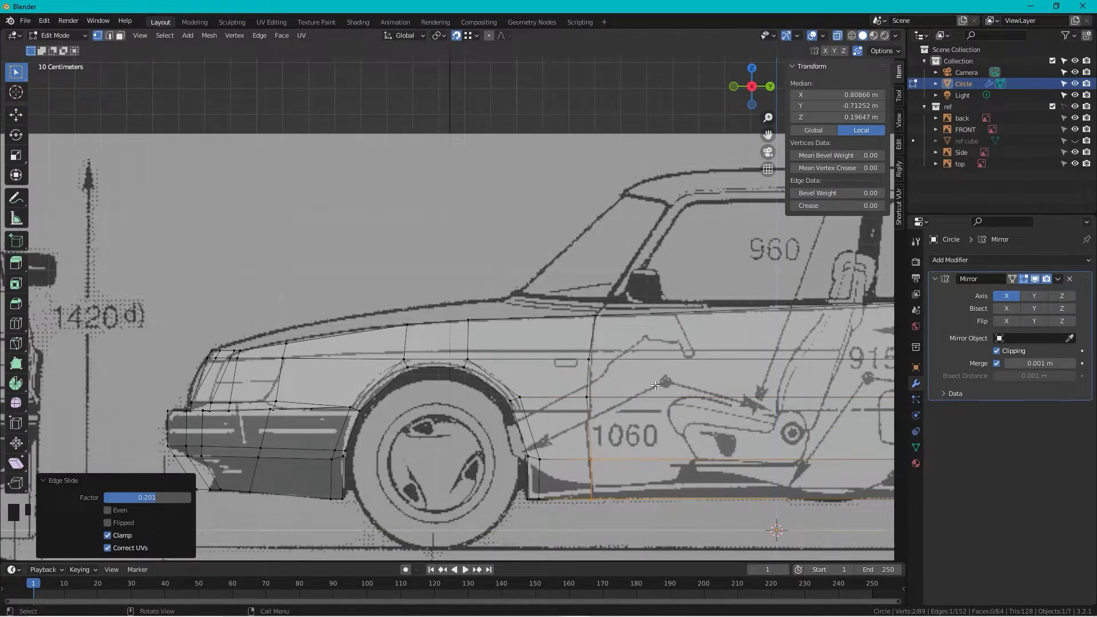
{"action": "scroll", "coordinate": [657, 394], "scroll_direction": "down", "scroll_amount": 3}
{"action": "middle_click_drag", "start_coordinate": [657, 394], "coordinate": [565, 319]}
{"action": "left_click_drag", "start_coordinate": [573, 294], "coordinate": [353, 348]}
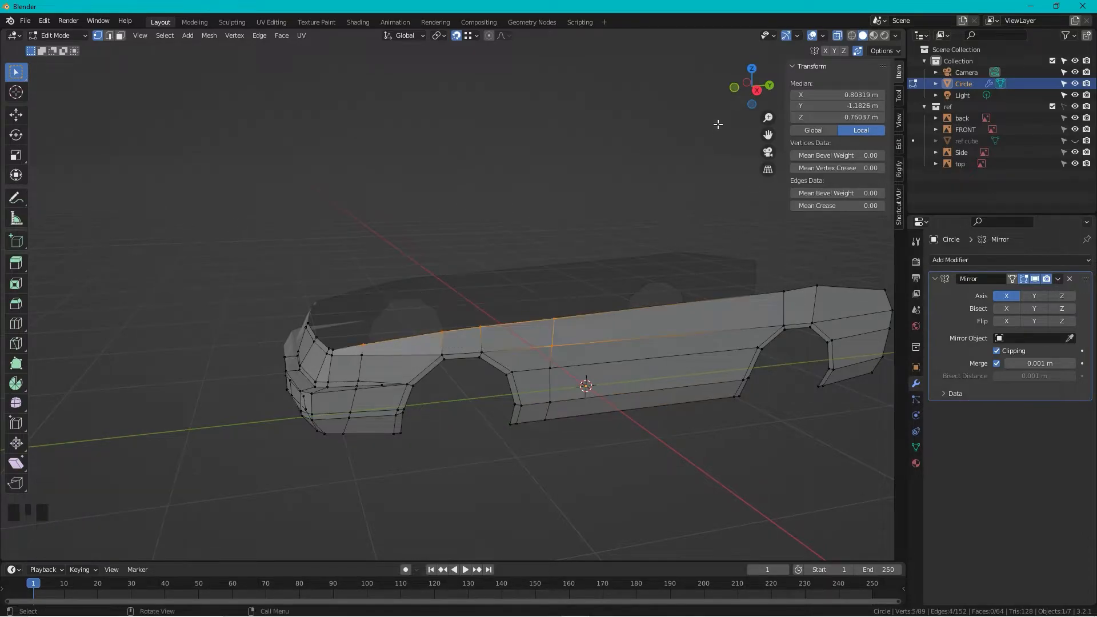
{"action": "left_click", "coordinate": [736, 90]}
{"action": "scroll", "coordinate": [514, 268], "scroll_direction": "up", "scroll_amount": 3}
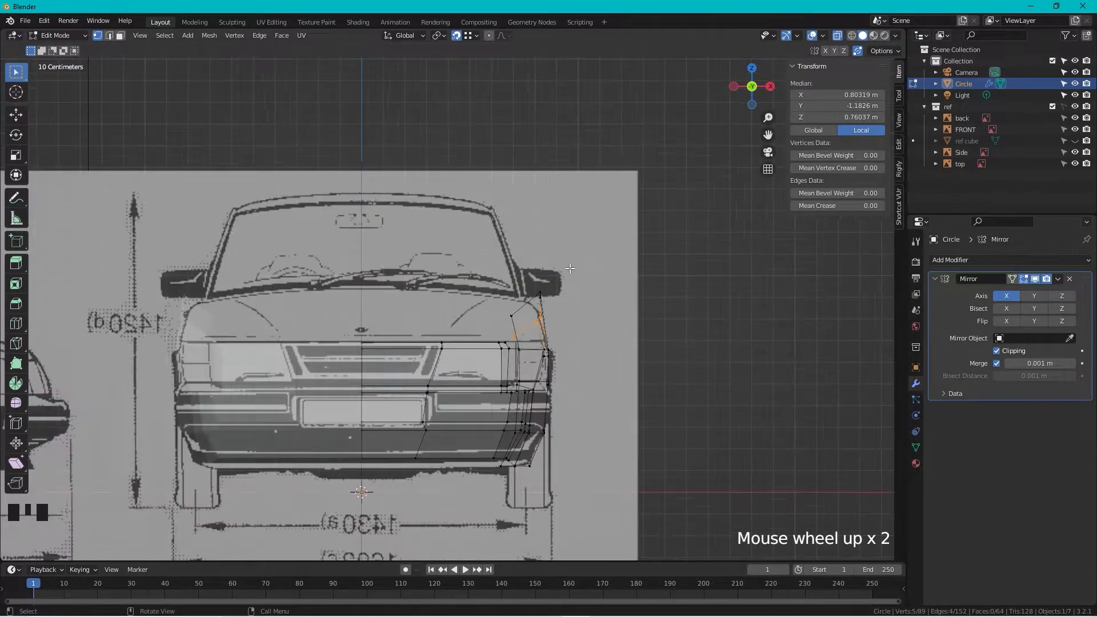
{"action": "mouse_move", "coordinate": [446, 268]}
{"action": "middle_mouse_down"}
{"action": "mouse_move", "coordinate": [525, 271]}
{"action": "mouse_move", "coordinate": [453, 265]}
{"action": "mouse_move", "coordinate": [463, 266]}
{"action": "middle_mouse_up"}
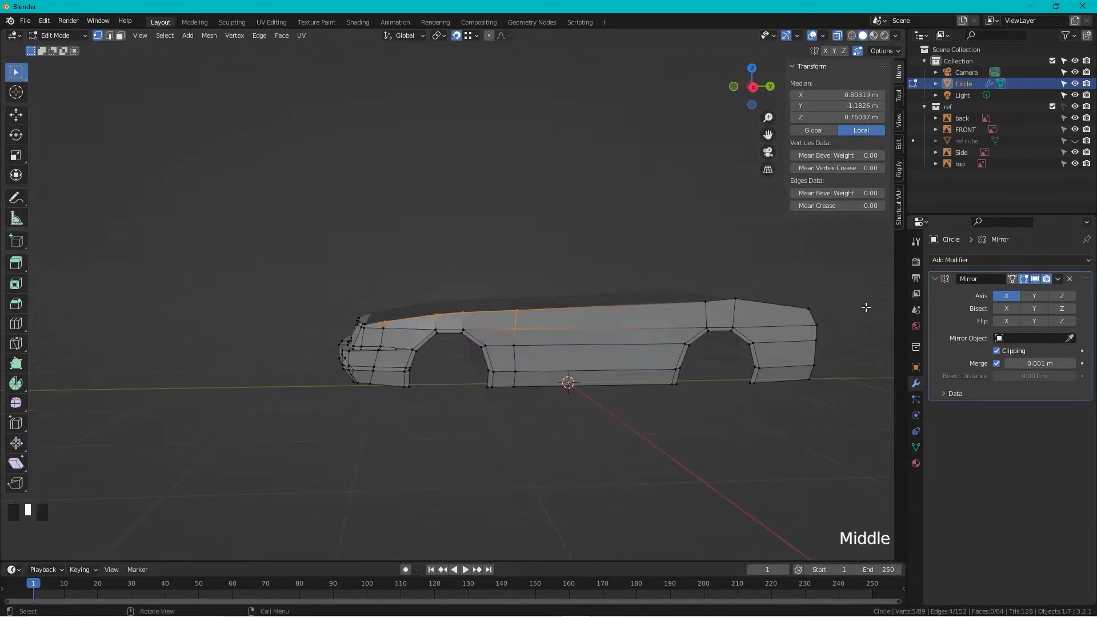
- Hide the body geometry behind the front door-line loop, leaving only the front section displayed
{"action": "middle_click_drag", "start_coordinate": [814, 272], "coordinate": [832, 250]}
{"action": "left_click_drag", "start_coordinate": [832, 250], "coordinate": [519, 423]}
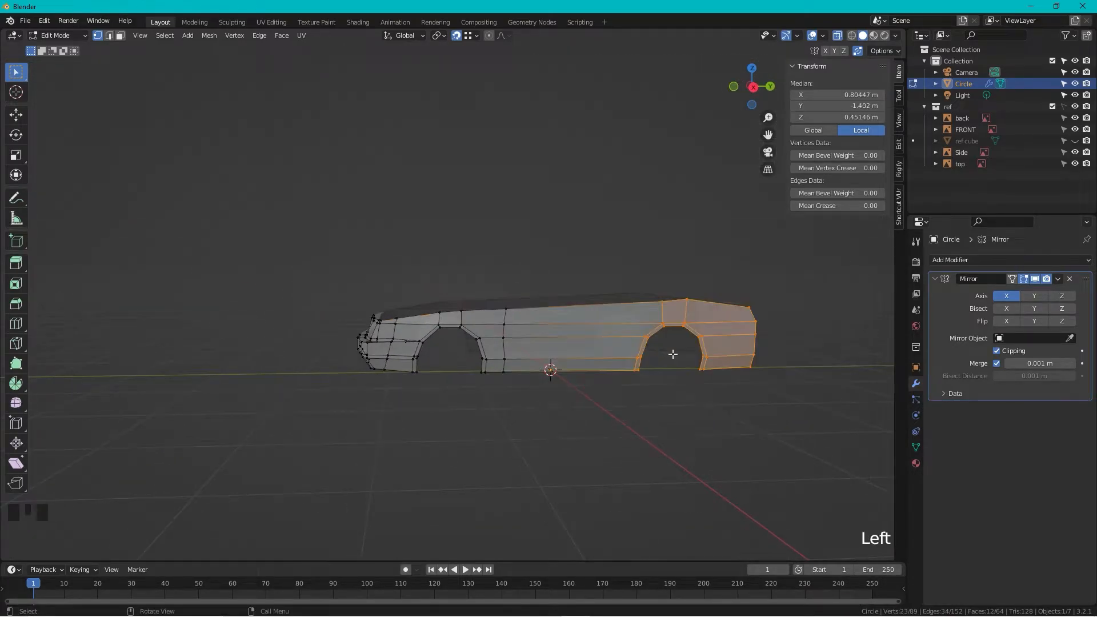
{"action": "key", "text": "h"}
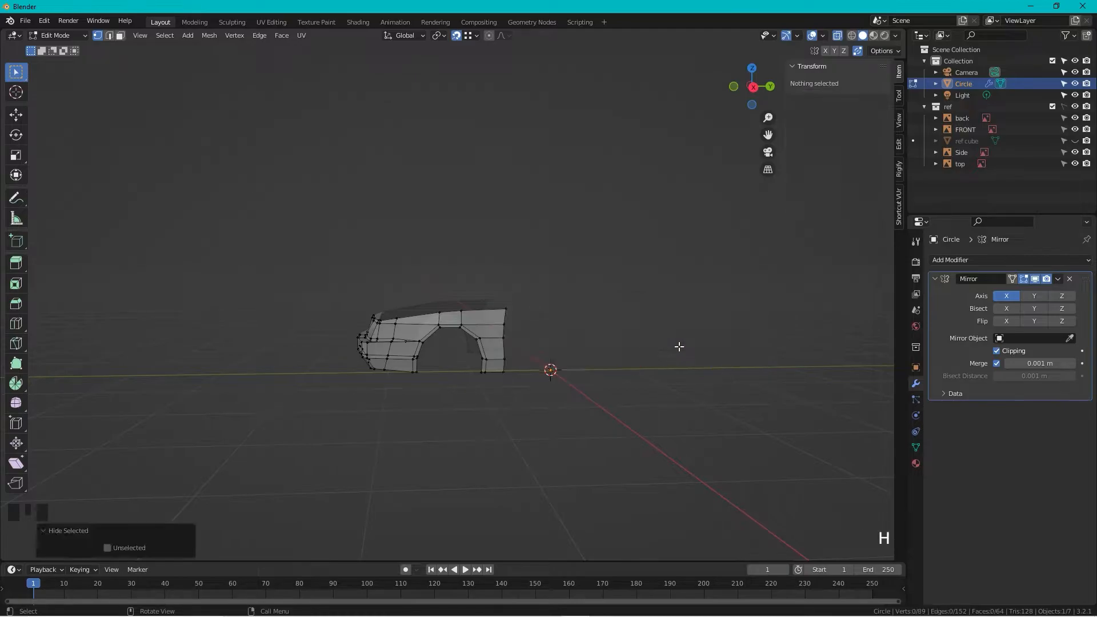
- Extrude the front section's upper side edge inward in three segments to the mirror centerline, following the hood contour on the front blueprint
{"action": "left_click", "coordinate": [735, 88]}
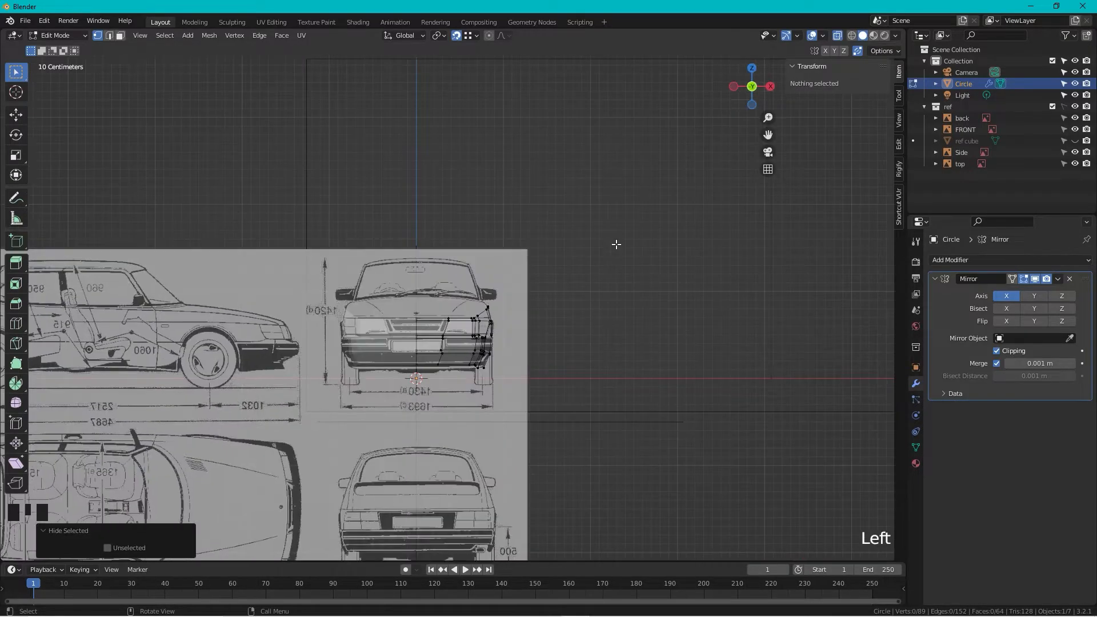
{"action": "scroll", "coordinate": [632, 235], "scroll_direction": "up", "scroll_amount": 6}
{"action": "left_click_drag", "start_coordinate": [580, 287], "coordinate": [508, 338]}
{"action": "left_click_drag", "start_coordinate": [508, 338], "coordinate": [505, 350]}
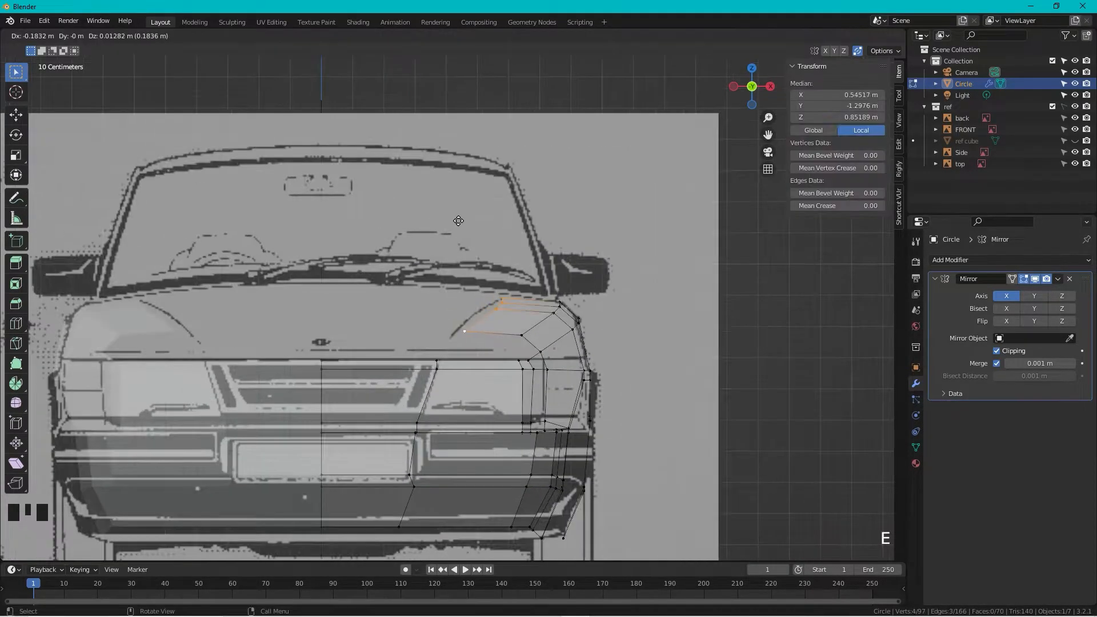
{"action": "left_click", "coordinate": [456, 216]}
{"action": "key", "text": "e"}
{"action": "left_click", "coordinate": [370, 210]}
{"action": "key", "text": "e"}
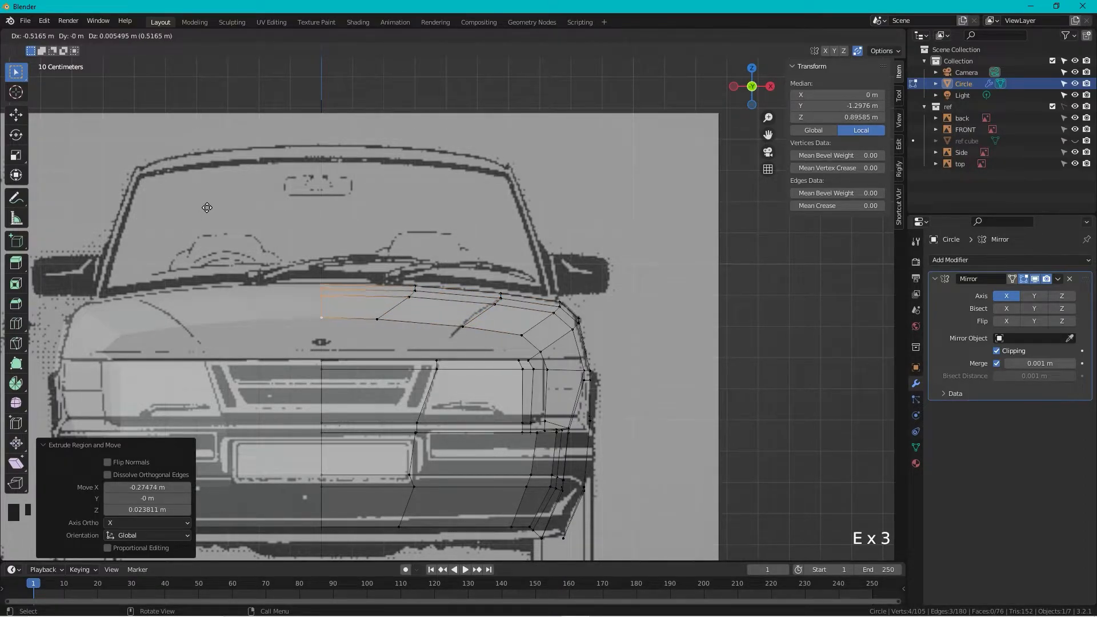
{"action": "left_click", "coordinate": [207, 209]}
- Extrude the front strip's top edge above the grille and headlight back and slightly up along the hood line on the side blueprint
{"action": "middle_click_drag", "start_coordinate": [307, 209], "coordinate": [413, 294]}
{"action": "scroll", "coordinate": [414, 295], "scroll_direction": "up", "scroll_amount": 4}
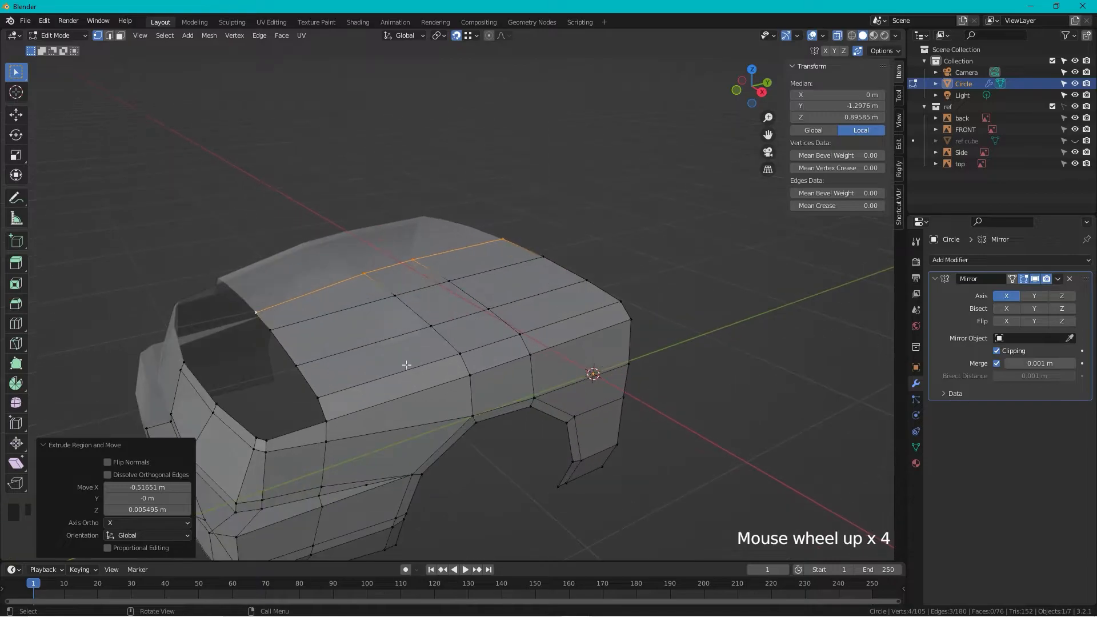
{"action": "middle_click_drag", "start_coordinate": [415, 363], "coordinate": [594, 325], "text": "shift"}
{"action": "scroll", "coordinate": [560, 369], "scroll_direction": "up", "scroll_amount": 1}
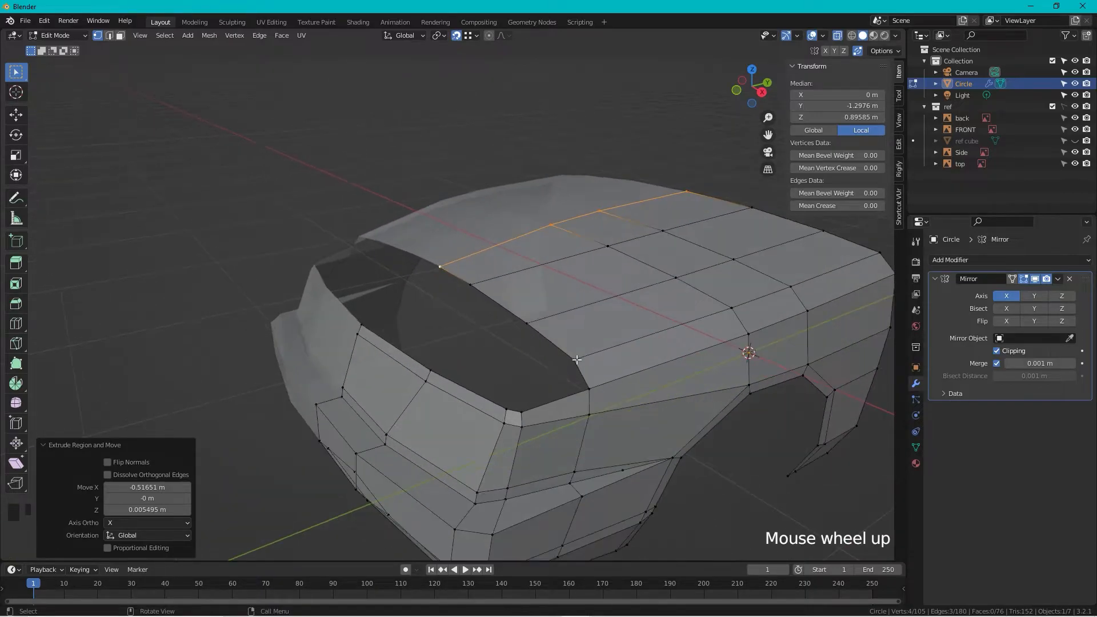
{"action": "left_click", "coordinate": [359, 324]}
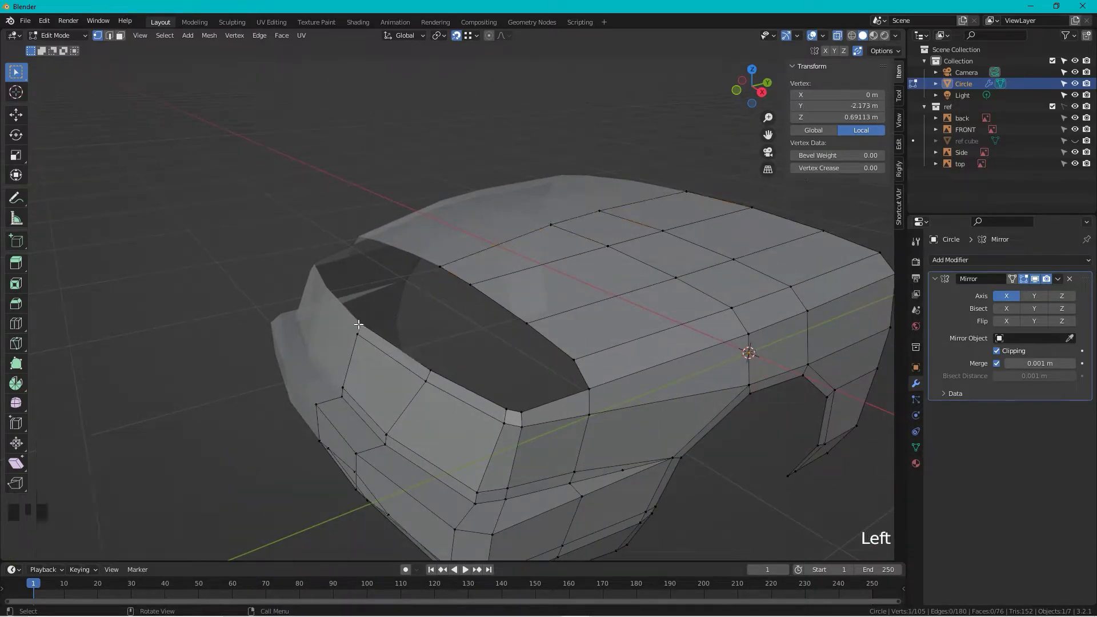
{"action": "left_click", "coordinate": [435, 373], "text": "shift"}
{"action": "left_click", "coordinate": [505, 405], "text": "shift"}
{"action": "left_click", "coordinate": [520, 411], "text": "shift"}
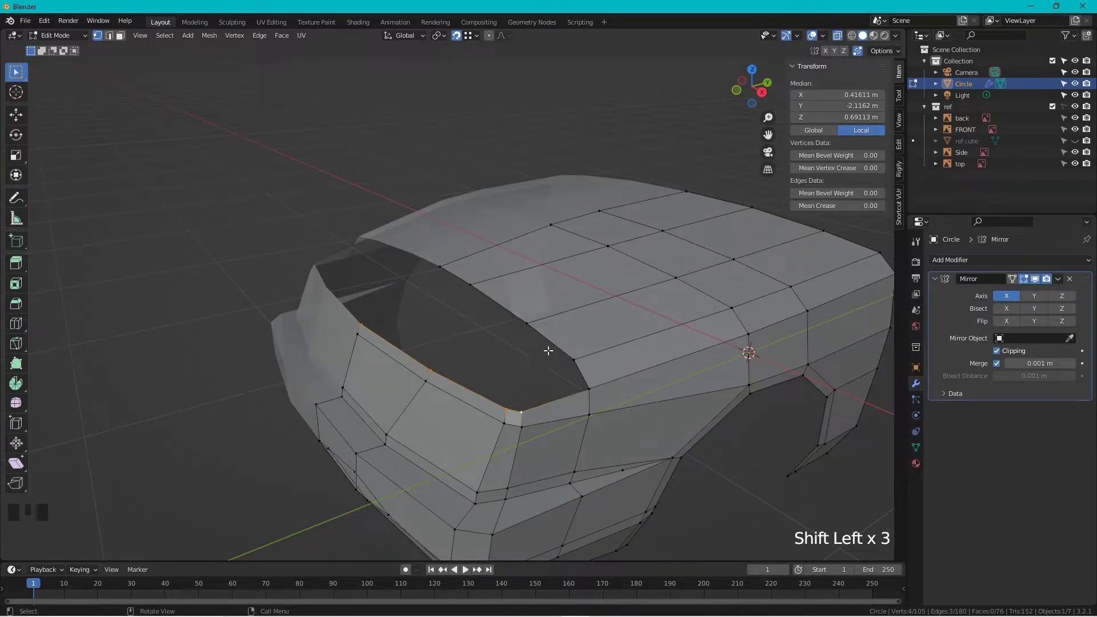
{"action": "left_click", "coordinate": [761, 92]}
{"action": "scroll", "coordinate": [359, 306], "scroll_direction": "up", "scroll_amount": 3}
{"action": "key", "text": "e"}
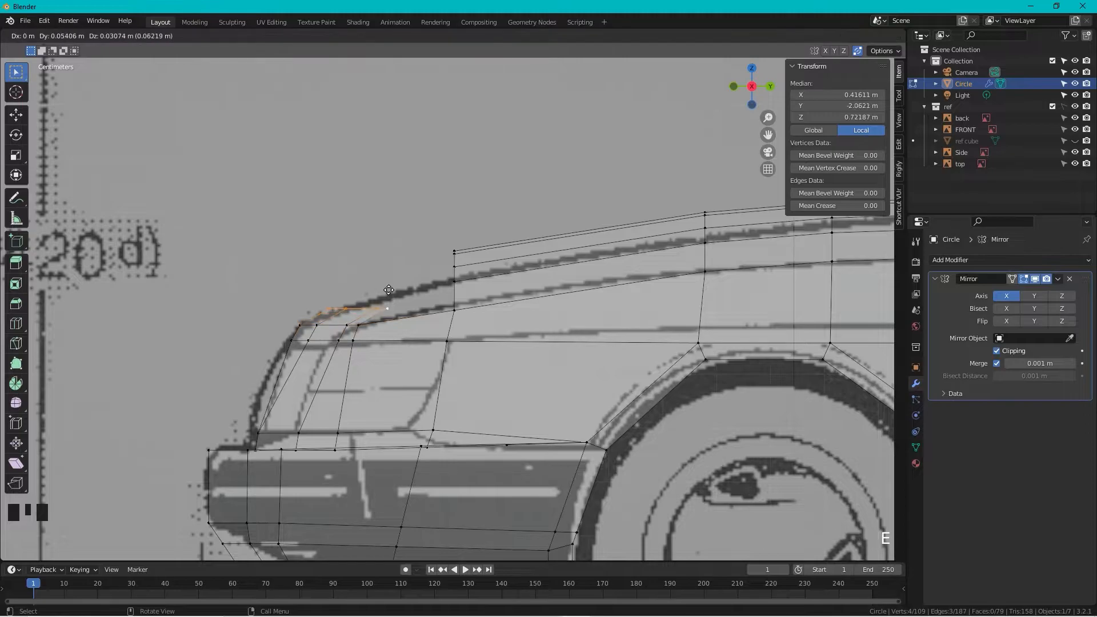
{"action": "left_click", "coordinate": [386, 295]}
- Scale the hood's inner vertices along Z to 0.647 and lower them about 0.027 m to fit the side blueprint
{"action": "middle_click_drag", "start_coordinate": [386, 295], "coordinate": [799, 229], "text": "shift"}
{"action": "left_click_drag", "start_coordinate": [800, 226], "coordinate": [563, 280]}
{"action": "left_click_drag", "start_coordinate": [522, 236], "coordinate": [496, 283], "text": "shift"}
{"action": "left_click_drag", "start_coordinate": [378, 266], "coordinate": [332, 310], "text": "shift"}
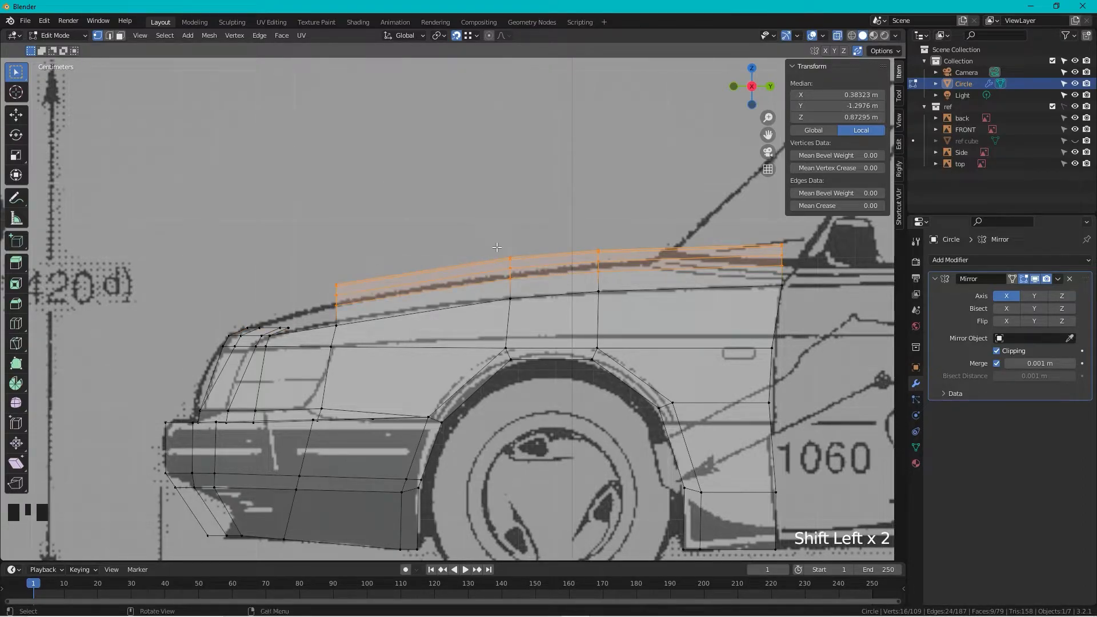
{"action": "key", "text": "s"}
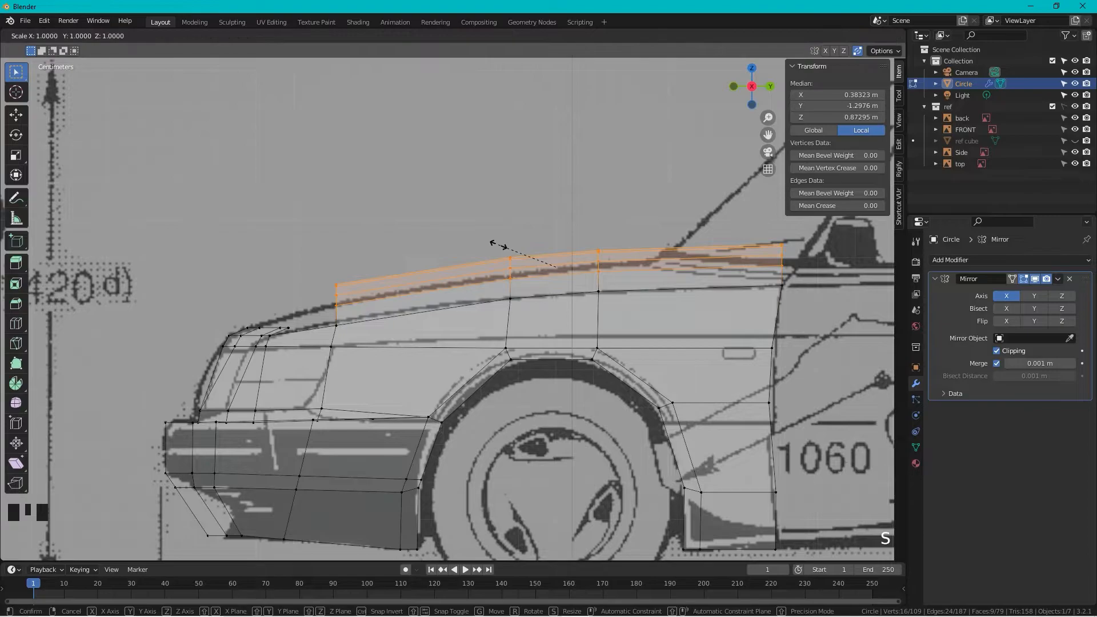
{"action": "key", "text": "z"}
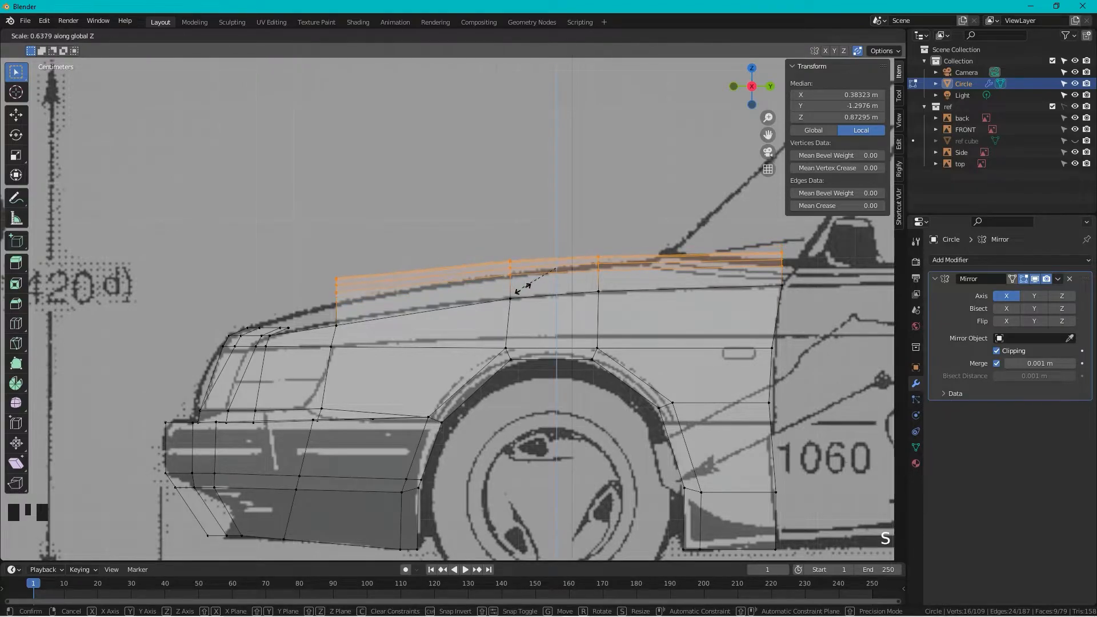
{"action": "left_click", "coordinate": [529, 289]}
{"action": "key", "text": "g"}
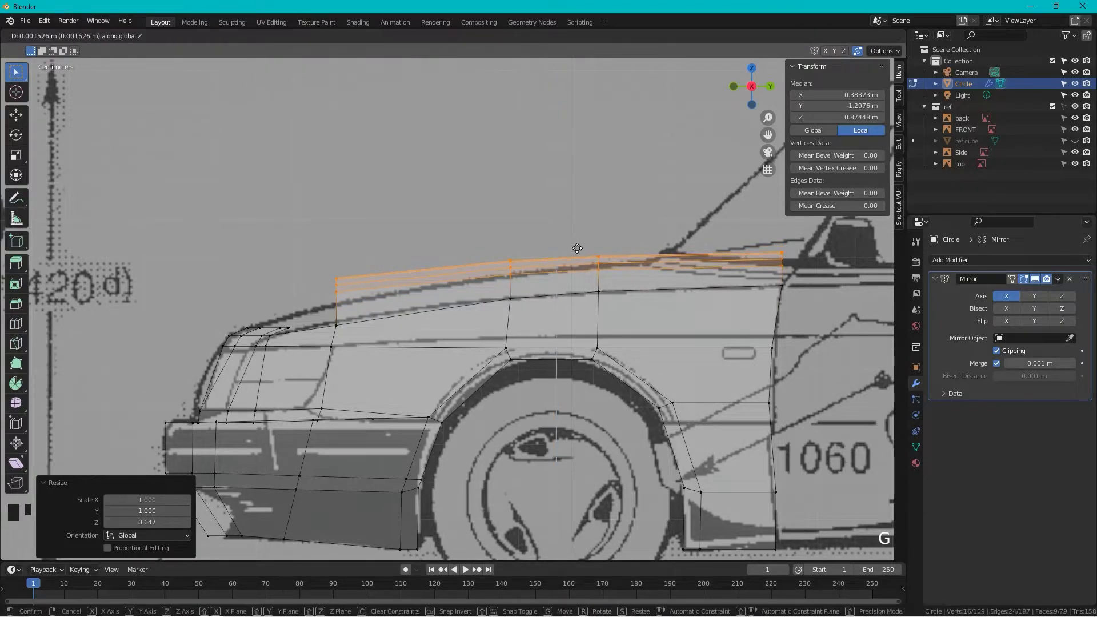
{"action": "key", "text": "z"}
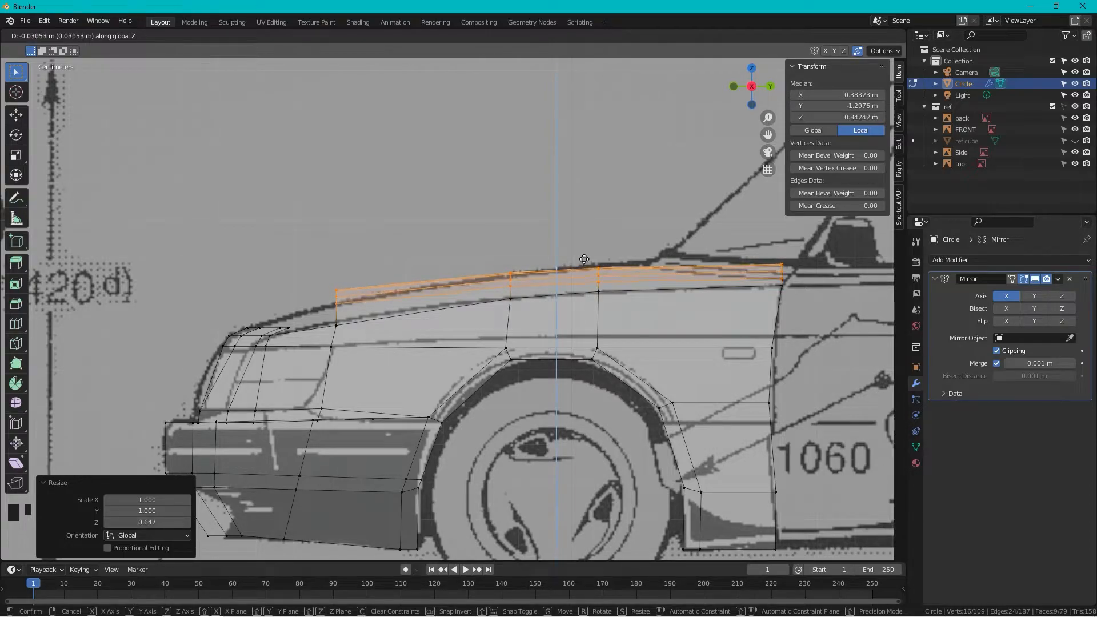
{"action": "left_click", "coordinate": [584, 259]}
- Adjust the hood row above the wheel arch's front to the blueprint's hood line and lower the hood's foremost row about 0.035 m along Z
{"action": "left_click", "coordinate": [500, 274]}
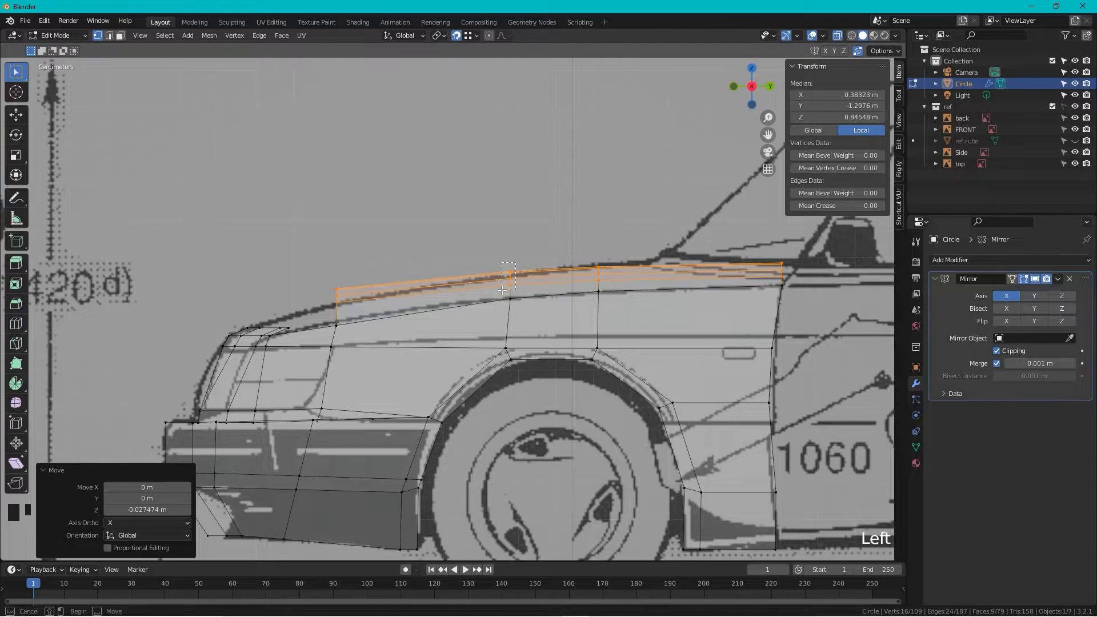
{"action": "key", "text": "g"}
{"action": "key", "text": "z"}
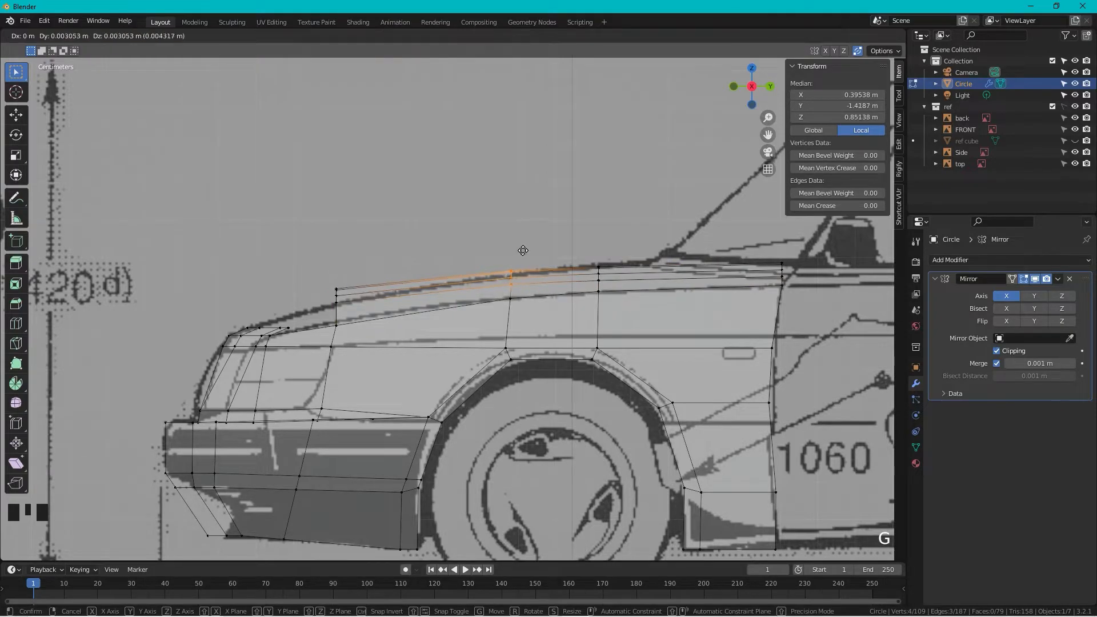
{"action": "left_click", "coordinate": [493, 257]}
{"action": "left_click", "coordinate": [320, 312]}
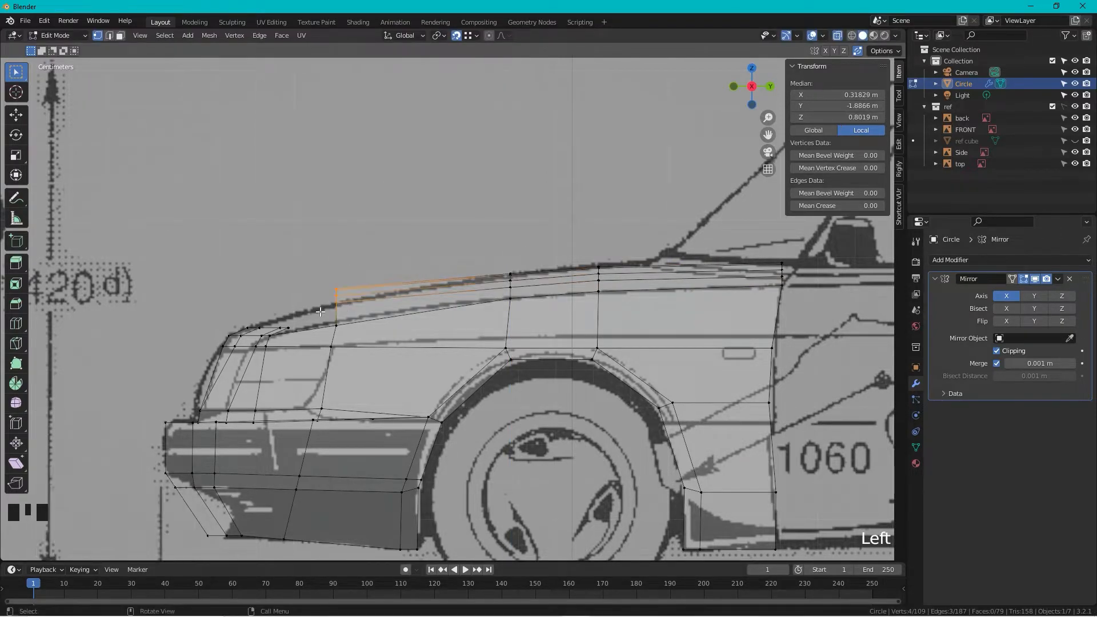
{"action": "key", "text": "g"}
{"action": "key", "text": "z"}
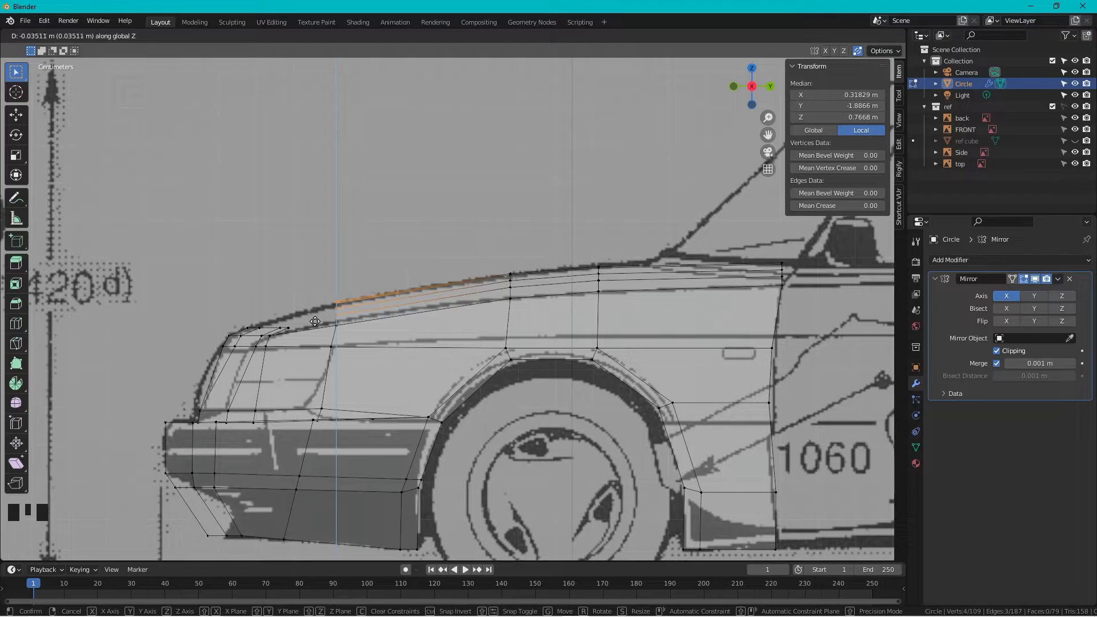
{"action": "left_click", "coordinate": [314, 321]}
{"action": "scroll", "coordinate": [435, 271], "scroll_direction": "down", "scroll_amount": 3}
{"action": "middle_click_drag", "start_coordinate": [435, 271], "coordinate": [501, 375]}
{"action": "scroll", "coordinate": [509, 410], "scroll_direction": "up", "scroll_amount": 2}
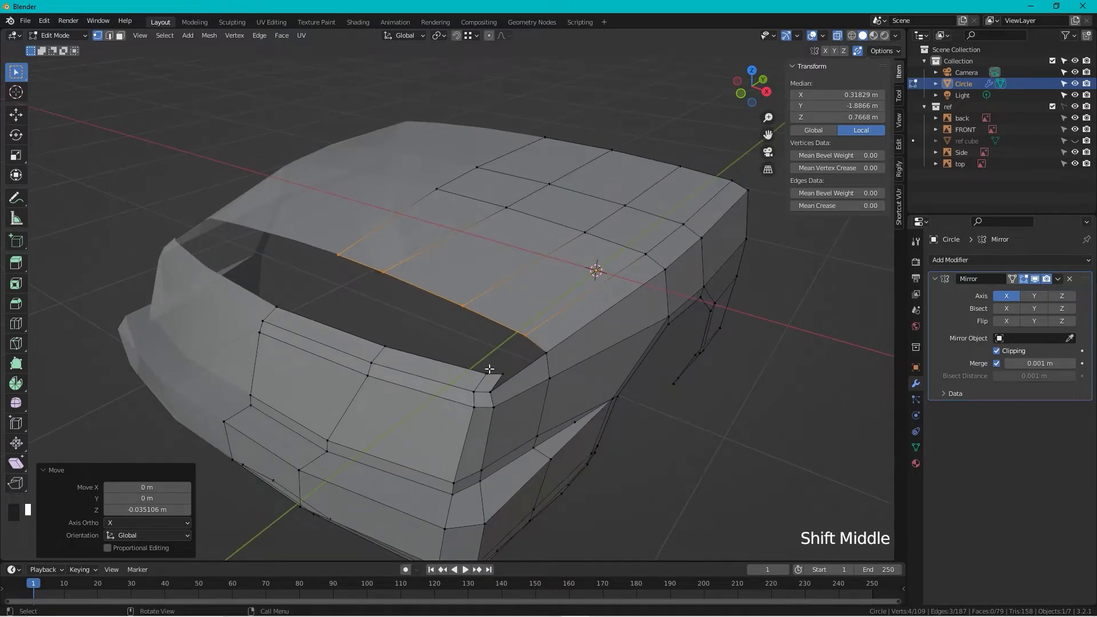
- Slide the outer vertex of the front strip's rear edge inward to about X 0.613 m
{"action": "left_click", "coordinate": [488, 373]}
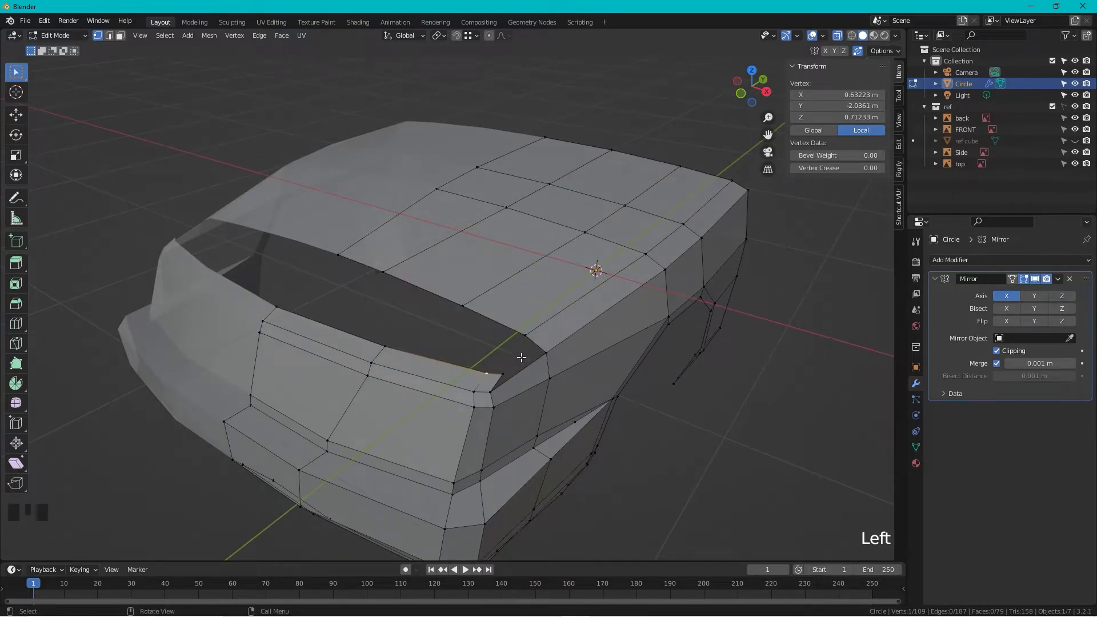
{"action": "key", "text": "g"}
{"action": "left_click", "coordinate": [501, 361]}
{"action": "key", "text": "g"}
{"action": "key", "text": "g"}
{"action": "left_click", "coordinate": [512, 365]}
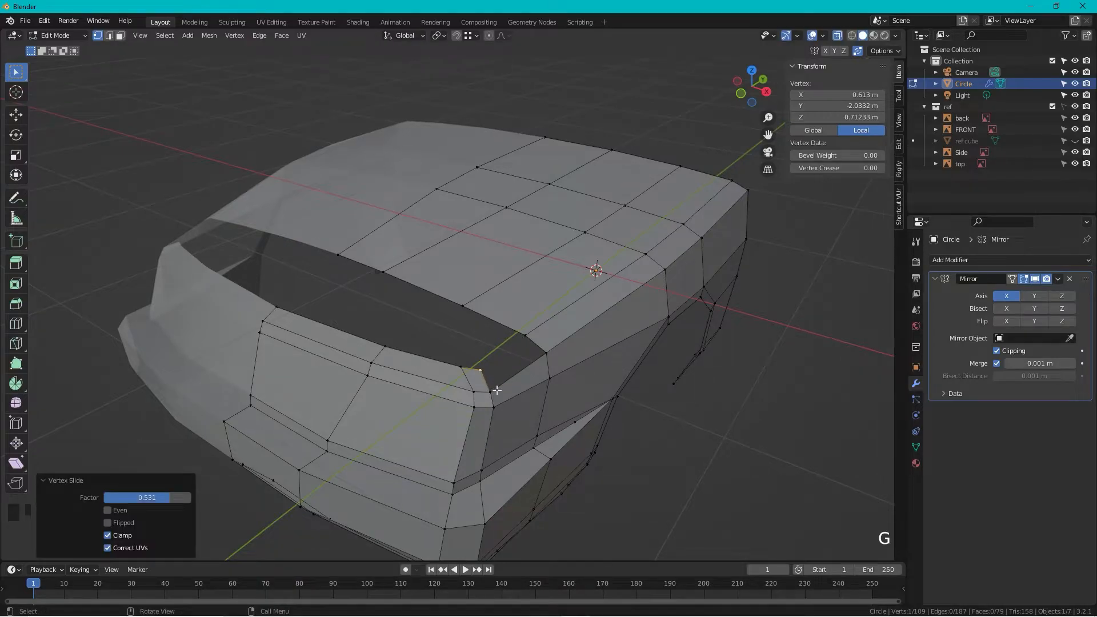
- Fill the two outermost faces of the gap between the hood's front row and the front strip
{"action": "left_click", "coordinate": [491, 390], "text": "shift"}
{"action": "left_click", "coordinate": [524, 335], "text": "shift"}
{"action": "left_click", "coordinate": [547, 352], "text": "shift"}
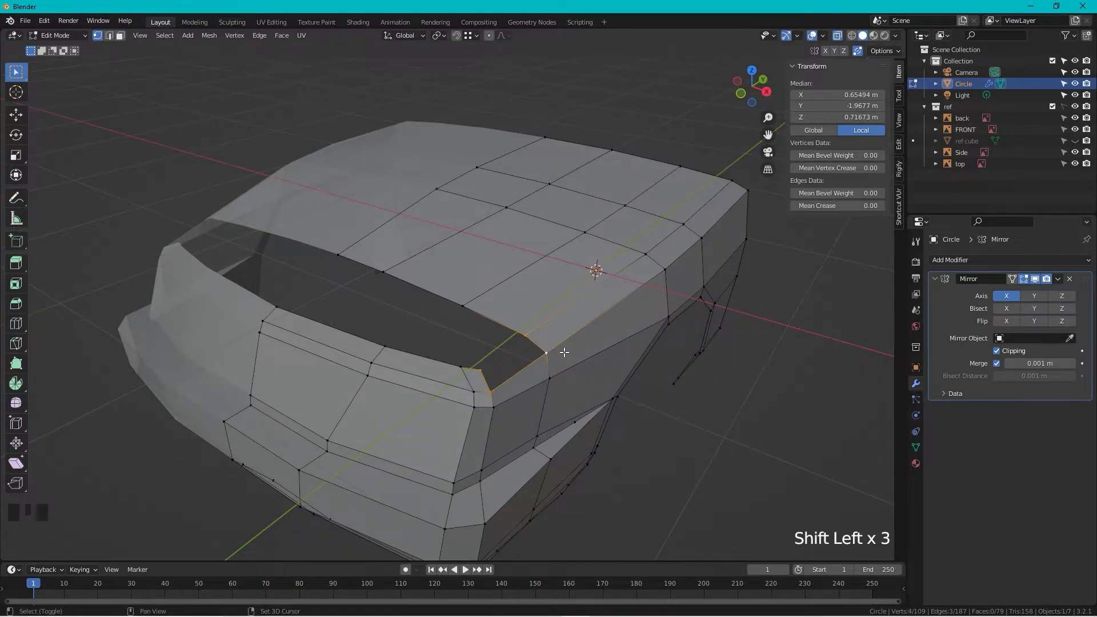
{"action": "key", "text": "f"}
{"action": "mouse_move", "coordinate": [547, 324]}
{"action": "middle_mouse_down"}
{"action": "mouse_move", "coordinate": [567, 324]}
{"action": "mouse_move", "coordinate": [579, 356]}
{"action": "mouse_move", "coordinate": [545, 325]}
{"action": "middle_mouse_up"}
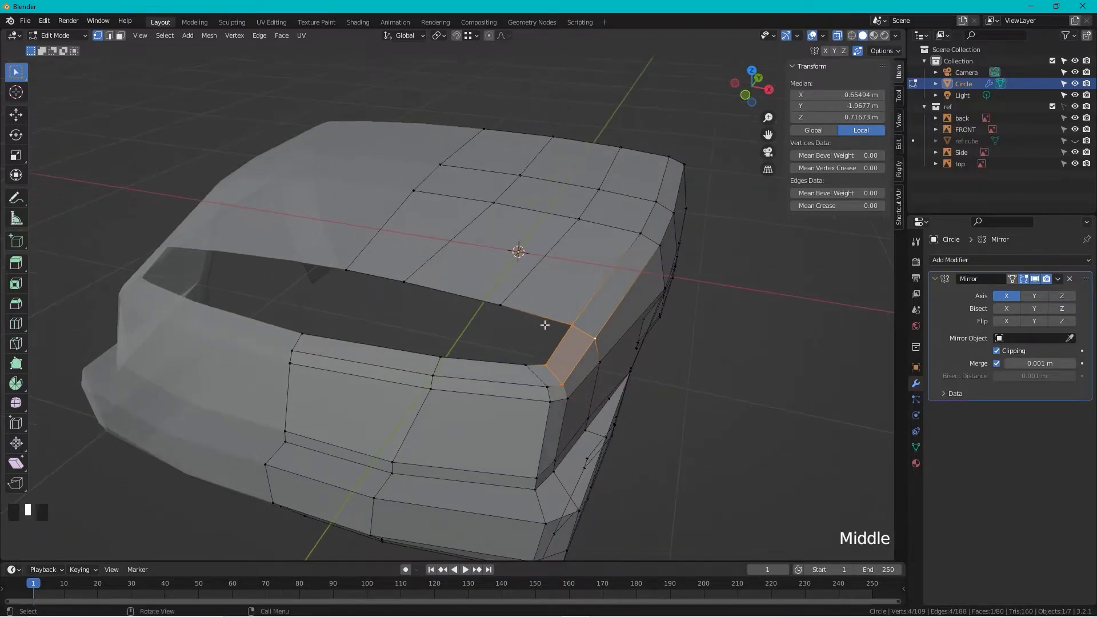
{"action": "left_click_drag", "start_coordinate": [497, 292], "coordinate": [577, 358]}
{"action": "key", "text": "f"}
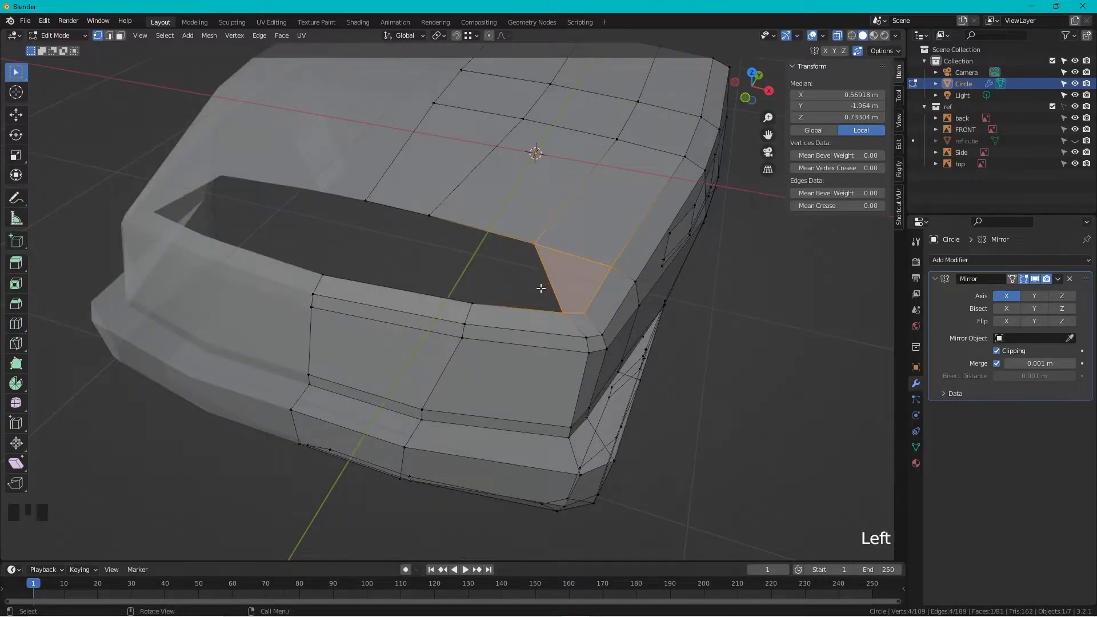
- Fill the remaining two faces between the hood and the front strip up to the mirror centerline
{"action": "left_click", "coordinate": [547, 252]}
{"action": "left_click", "coordinate": [566, 312], "text": "shift"}
{"action": "middle_click_drag", "start_coordinate": [604, 289], "coordinate": [490, 268]}
{"action": "key", "text": "f"}
{"action": "key", "text": "f"}
{"action": "scroll", "coordinate": [494, 254], "scroll_direction": "down", "scroll_amount": 2}
{"action": "key", "text": "Tab"}
{"action": "key", "text": "Tab"}
{"action": "scroll", "coordinate": [543, 340], "scroll_direction": "up", "scroll_amount": 2}
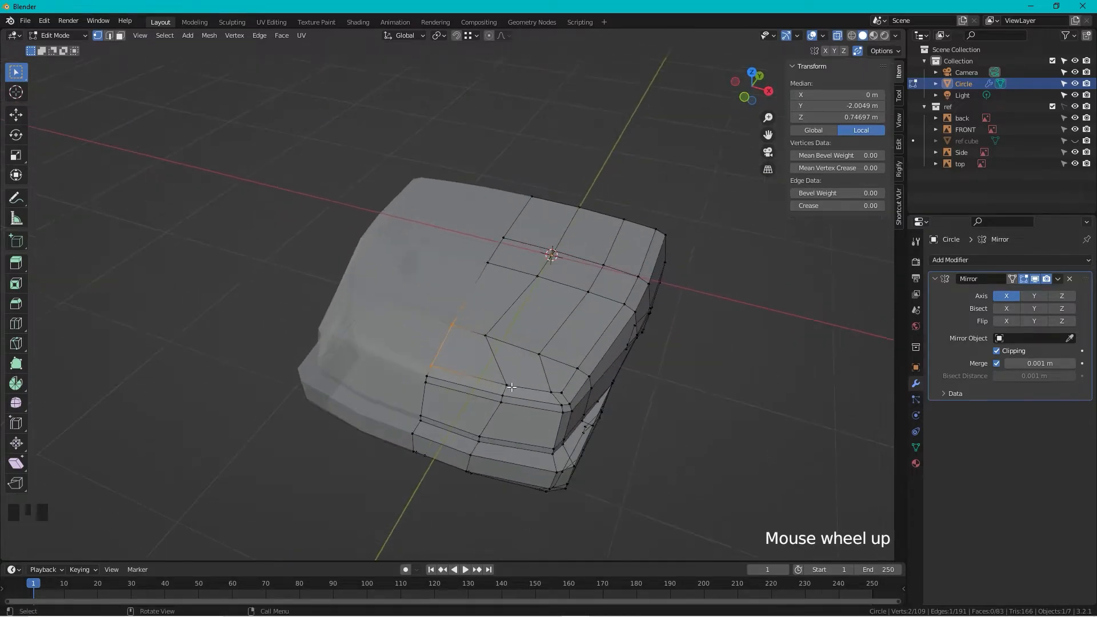
{"action": "middle_click_drag", "start_coordinate": [542, 340], "coordinate": [607, 314], "text": "shift"}
- In the front view, slide the hood's inner column vertices outward along their cross edges to about X 0.39 m
{"action": "left_click", "coordinate": [744, 97]}
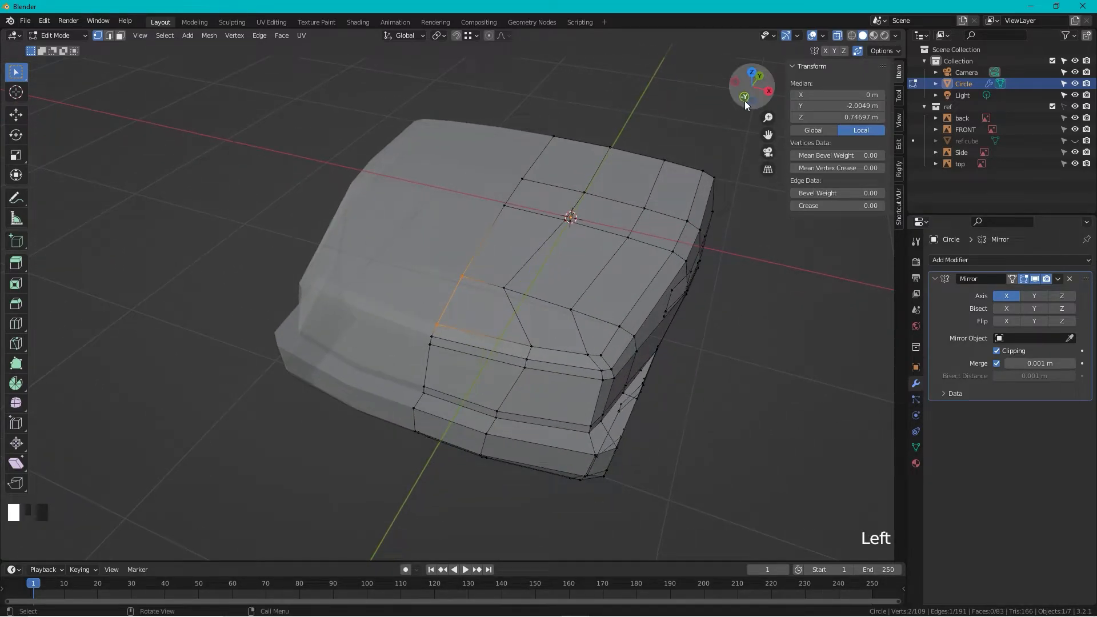
{"action": "middle_click_drag", "start_coordinate": [589, 213], "coordinate": [719, 114], "text": "shift"}
{"action": "scroll", "coordinate": [536, 323], "scroll_direction": "down", "scroll_amount": 1}
{"action": "left_click", "coordinate": [756, 85]}
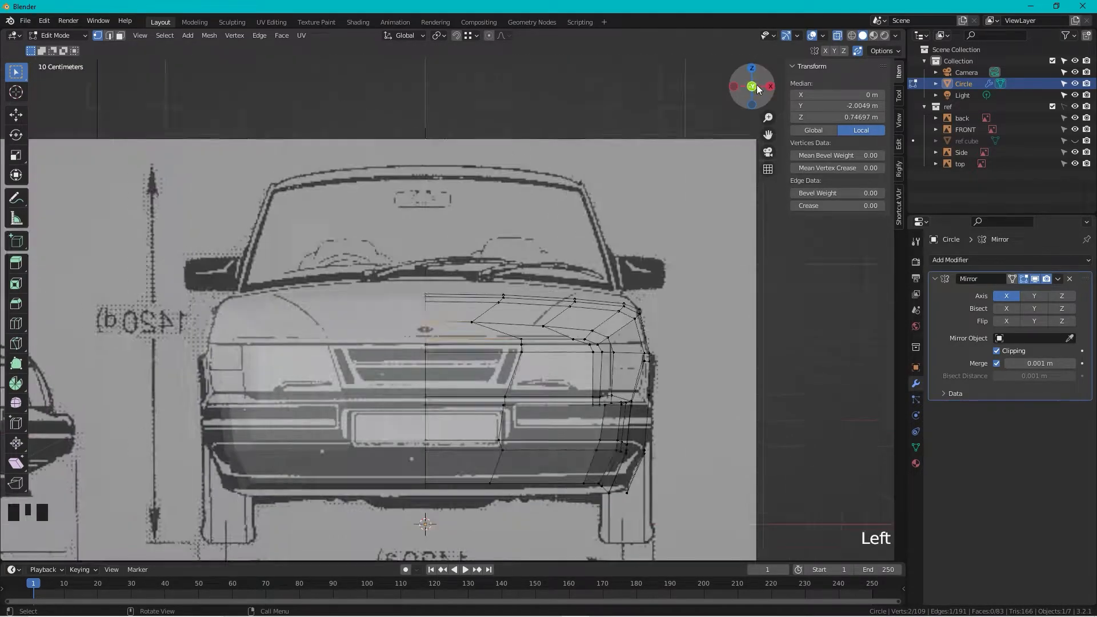
{"action": "left_click", "coordinate": [482, 330]}
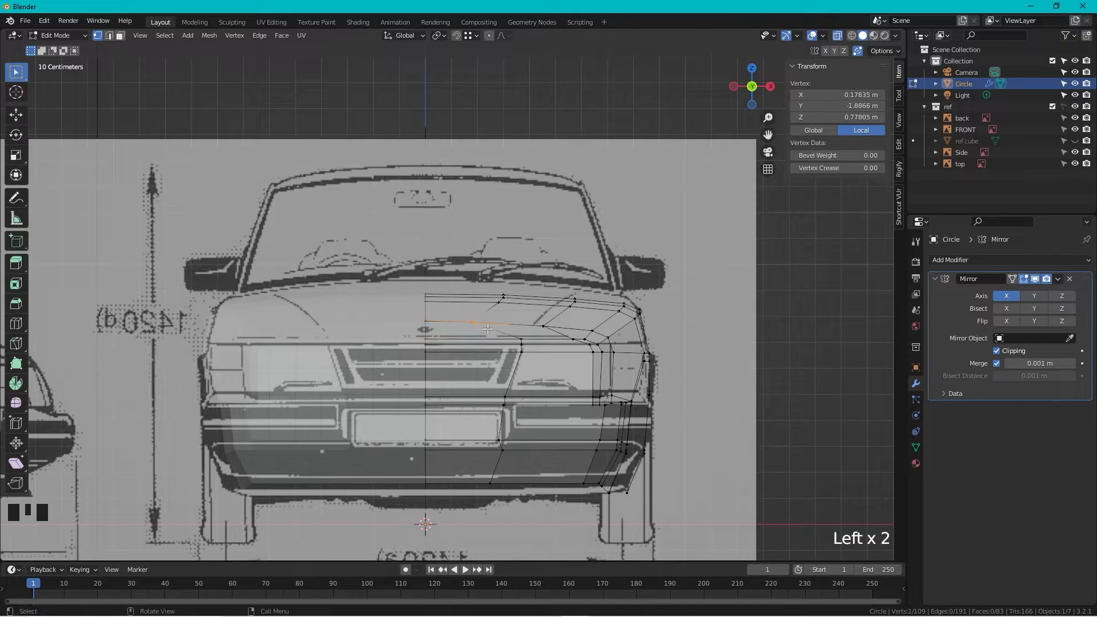
{"action": "key", "text": "g"}
{"action": "key", "text": "g"}
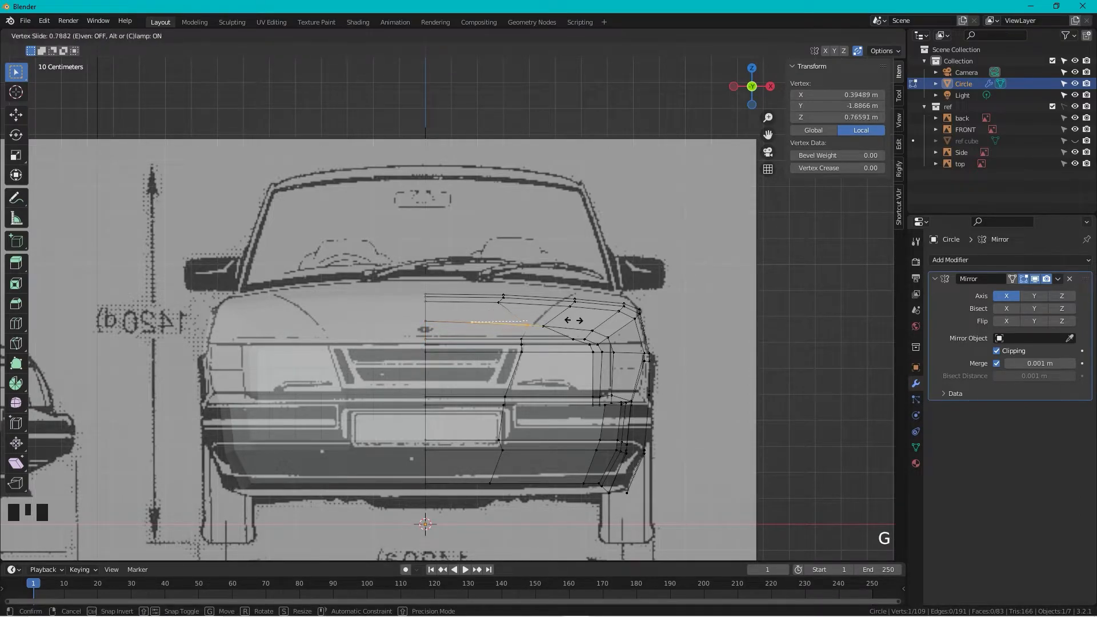
{"action": "left_click_drag", "start_coordinate": [519, 281], "coordinate": [479, 312]}
{"action": "key", "text": "g"}
{"action": "key", "text": "g"}
{"action": "left_click", "coordinate": [508, 313]}
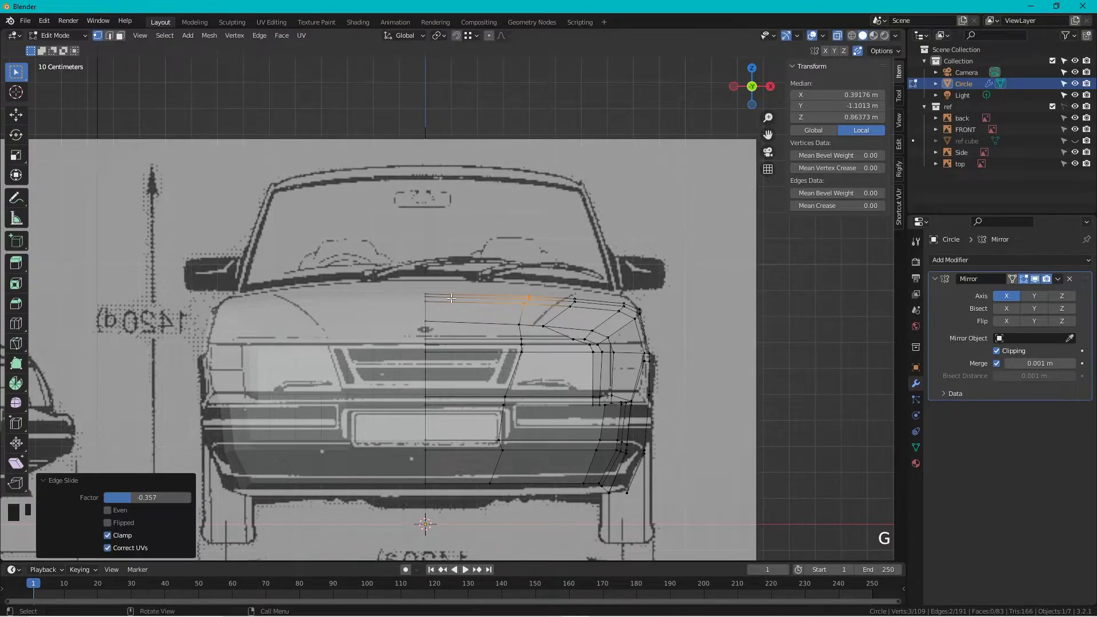
- Raise the hood's upper centre vertices about 0.046 m along Z to the windshield base on the front blueprint
{"action": "left_click_drag", "start_coordinate": [403, 286], "coordinate": [546, 298]}
{"action": "key", "text": "g"}
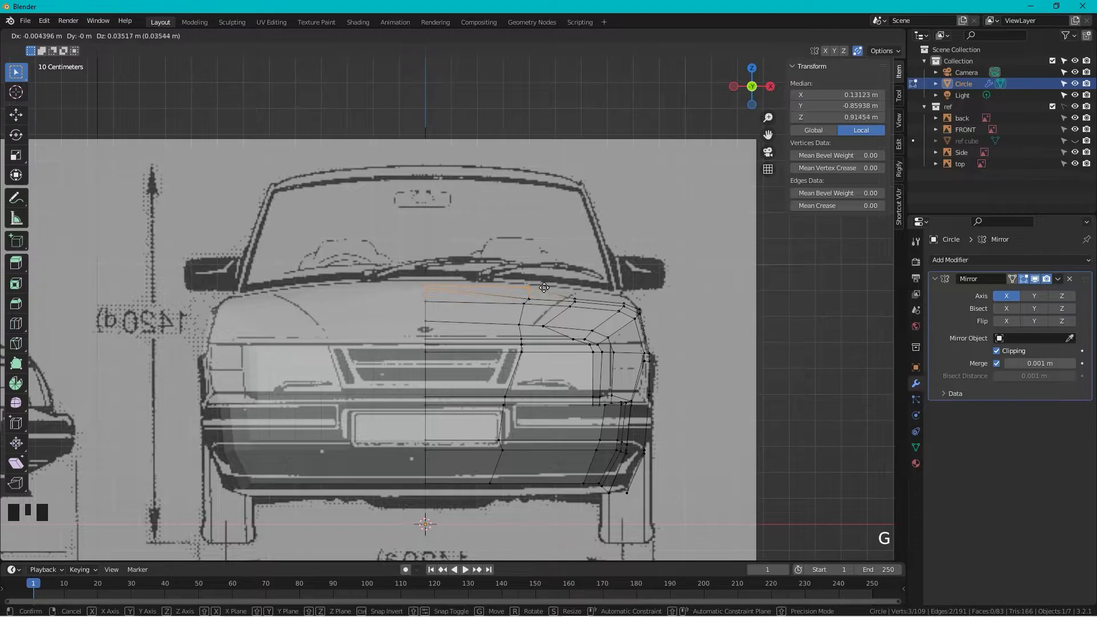
{"action": "left_click", "coordinate": [544, 285]}
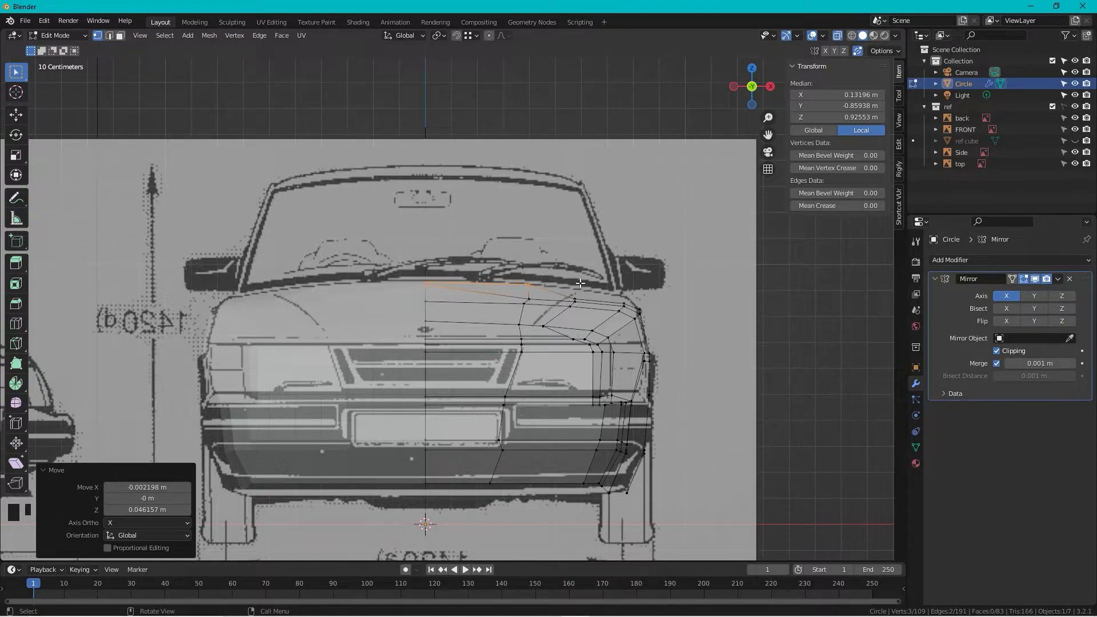
- Slide the outer column vertex of the hood's front row outward along its edge to about X 0.544 m
{"action": "left_click", "coordinate": [546, 329]}
{"action": "key", "text": "g"}
{"action": "left_click", "coordinate": [544, 327]}
{"action": "key", "text": "g"}
{"action": "key", "text": "g"}
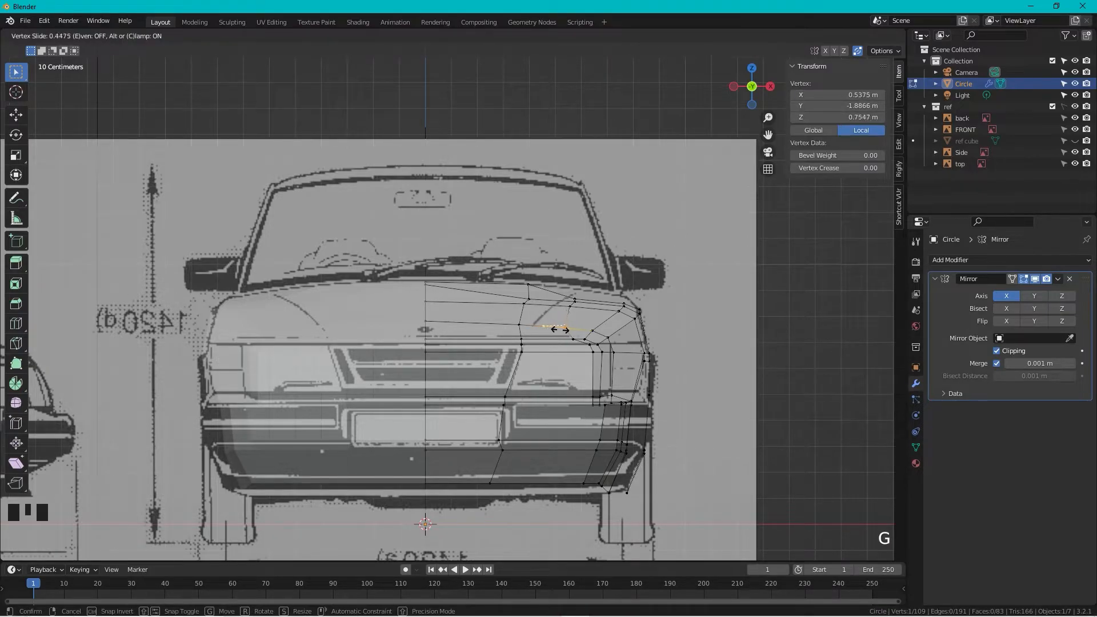
{"action": "left_click", "coordinate": [560, 330]}
{"action": "key", "text": "ctrl+z"}
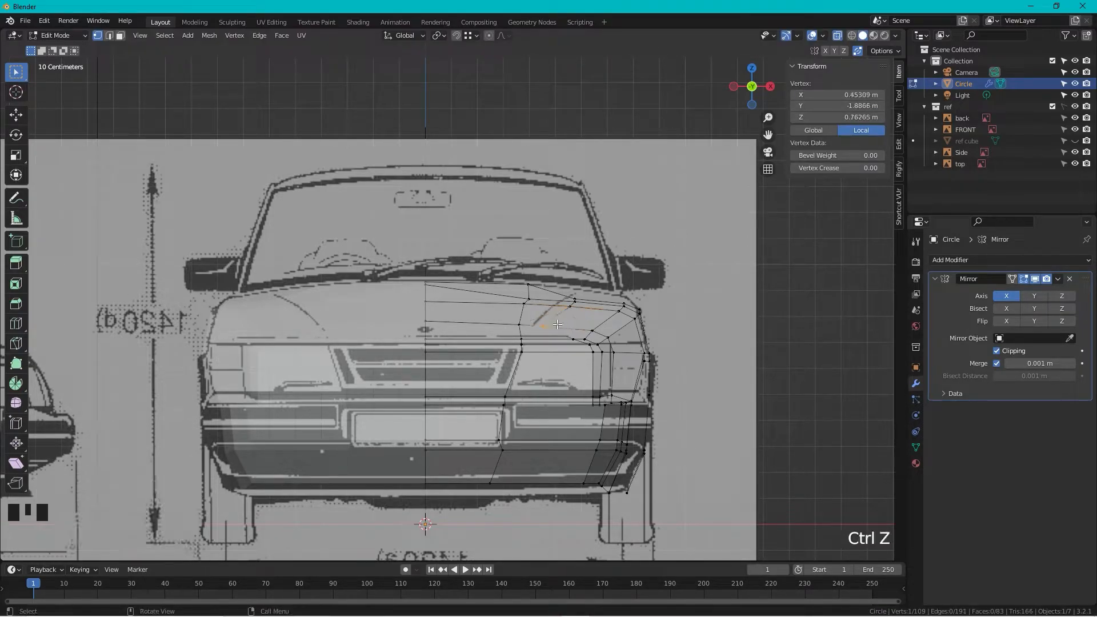
{"action": "key", "text": "g"}
{"action": "key", "text": "g"}
{"action": "left_click", "coordinate": [578, 325]}
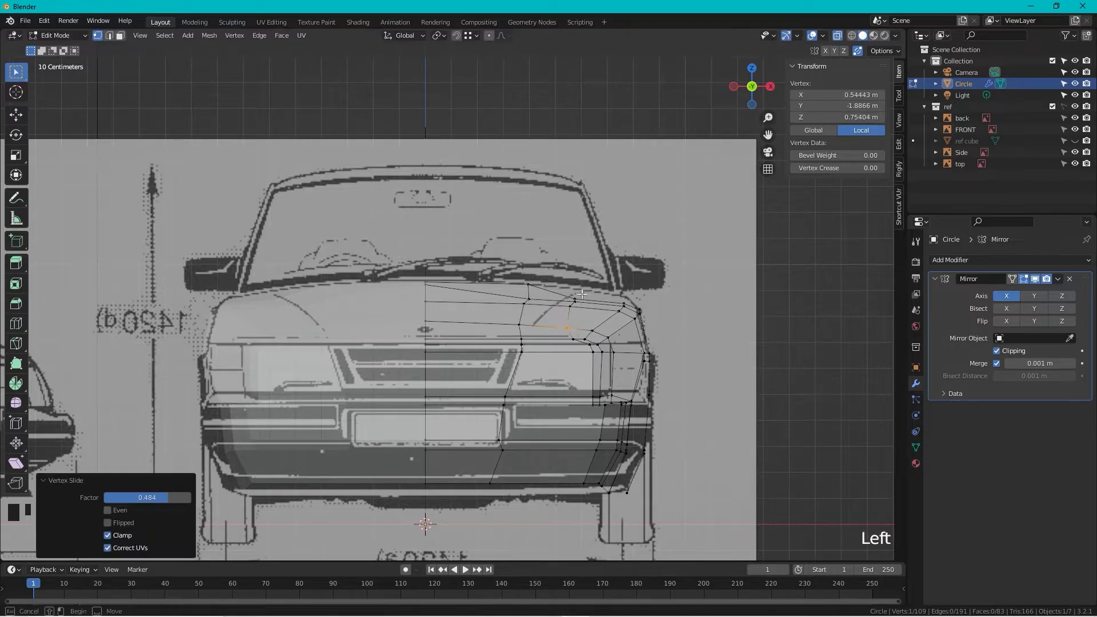
- Try to move the hood's rear outer column vertices about 0.055 m outward and 0.026 m up, and undo it
{"action": "left_click_drag", "start_coordinate": [584, 291], "coordinate": [564, 312]}
{"action": "key", "text": "g"}
{"action": "left_click", "coordinate": [580, 305]}
{"action": "middle_click_drag", "start_coordinate": [579, 304], "coordinate": [547, 315]}
{"action": "scroll", "coordinate": [546, 314], "scroll_direction": "down", "scroll_amount": 2}
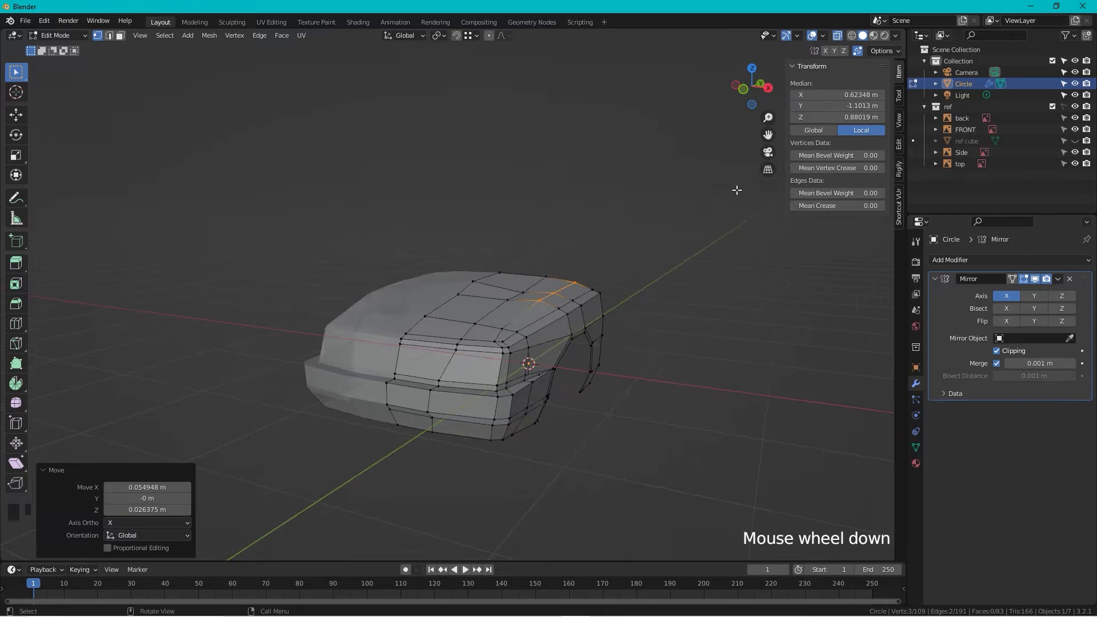
{"action": "key", "text": "ctrl+z"}
- Lower the centerline hood vertex above the wheel arch about 0.046 m to the hood line on the side blueprint
{"action": "left_click", "coordinate": [769, 89]}
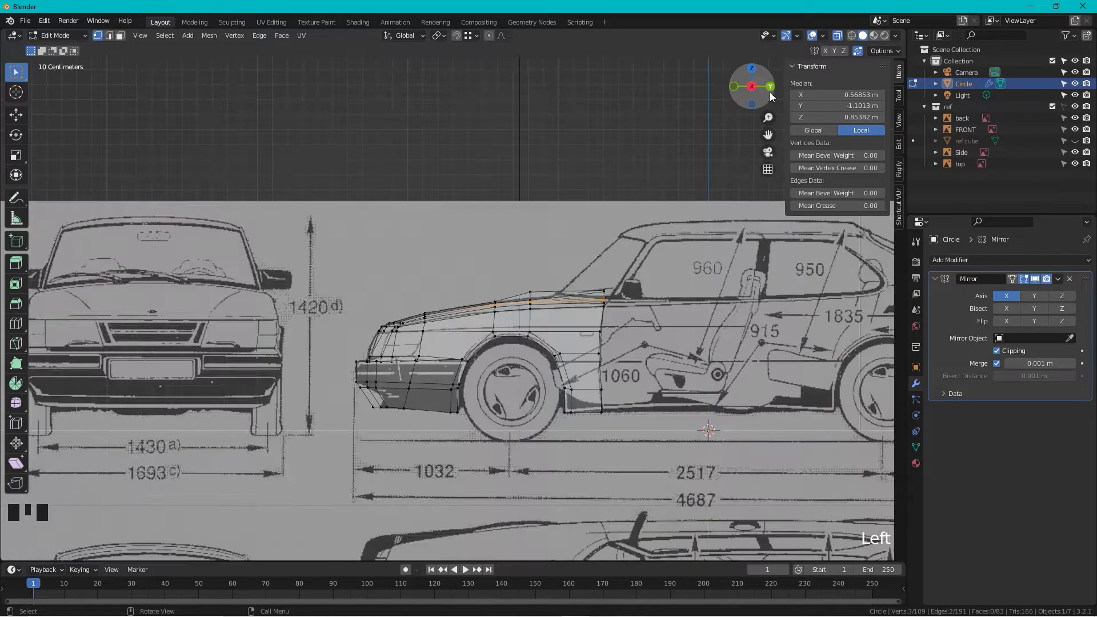
{"action": "scroll", "coordinate": [621, 272], "scroll_direction": "up", "scroll_amount": 5}
{"action": "scroll", "coordinate": [620, 271], "scroll_direction": "down", "scroll_amount": 1}
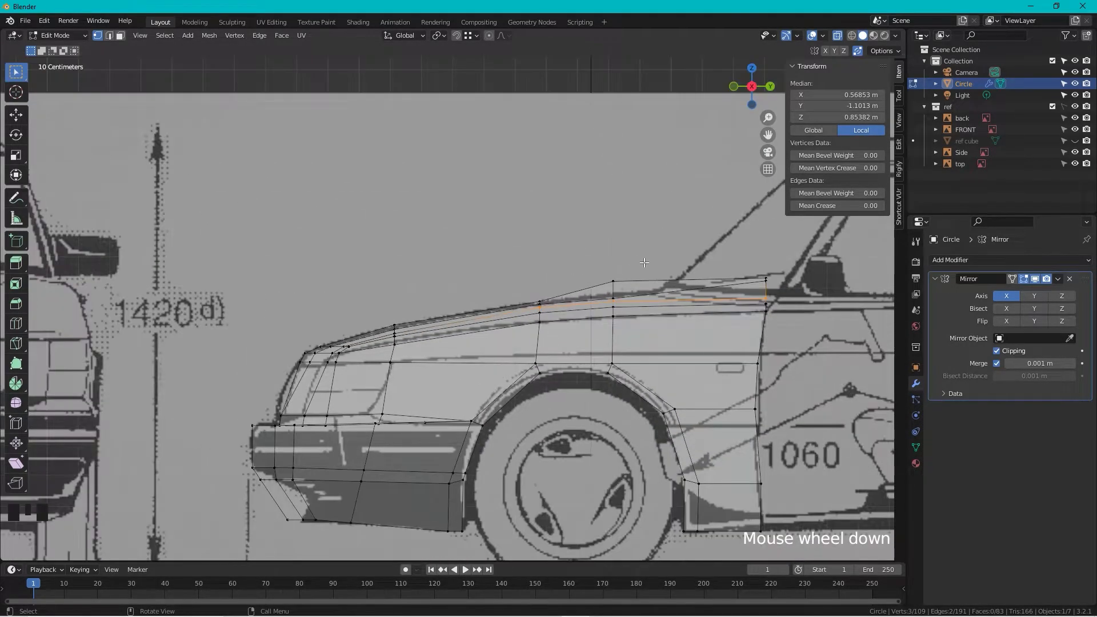
{"action": "middle_click_drag", "start_coordinate": [620, 271], "coordinate": [531, 320], "text": "shift"}
{"action": "scroll", "coordinate": [532, 320], "scroll_direction": "up", "scroll_amount": 3}
{"action": "left_click", "coordinate": [546, 350]}
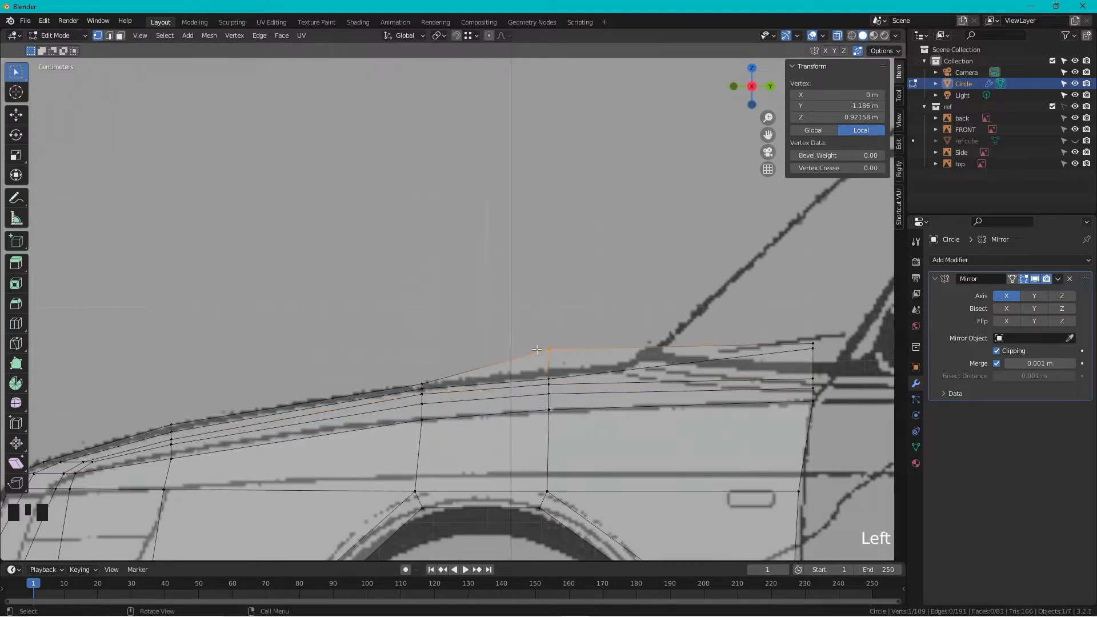
{"action": "key", "text": "g"}
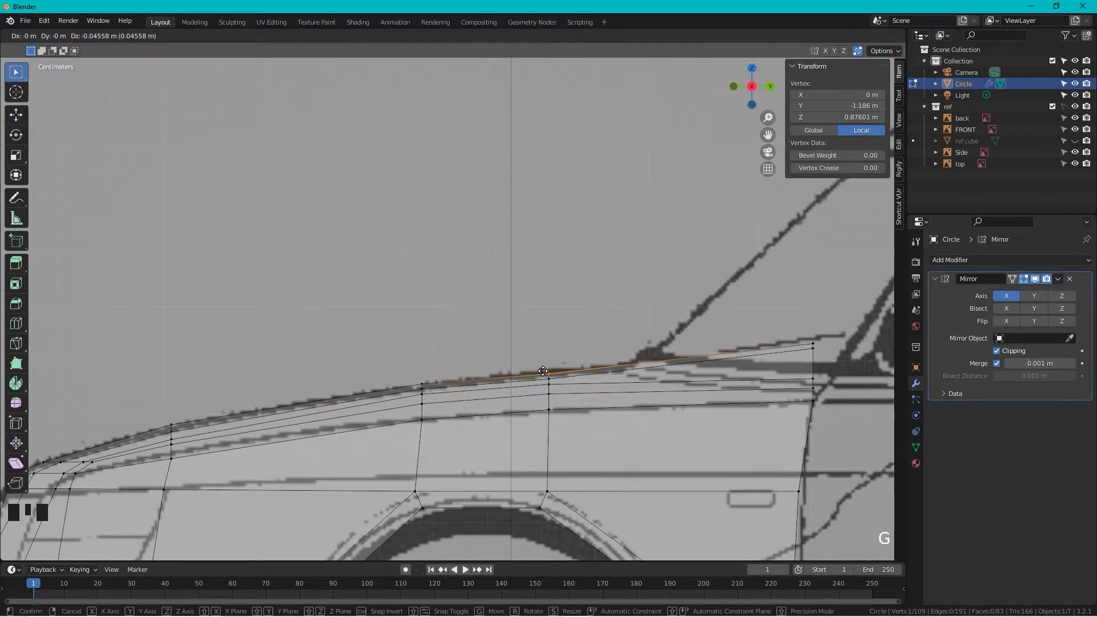
{"action": "left_click", "coordinate": [644, 369]}
- Reveal the hidden door and rear side geometry of the body
{"action": "middle_click_drag", "start_coordinate": [722, 368], "coordinate": [520, 364]}
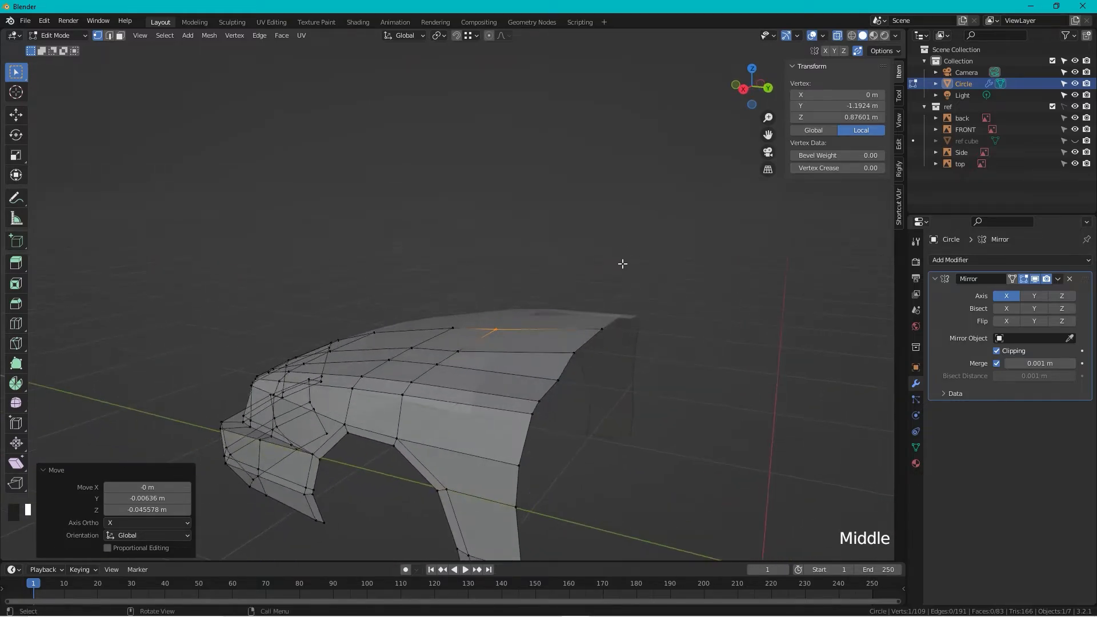
{"action": "scroll", "coordinate": [623, 263], "scroll_direction": "down", "scroll_amount": 2}
{"action": "middle_click_drag", "start_coordinate": [623, 263], "coordinate": [624, 233]}
{"action": "scroll", "coordinate": [514, 342], "scroll_direction": "up", "scroll_amount": 2}
{"action": "scroll", "coordinate": [418, 316], "scroll_direction": "down", "scroll_amount": 1}
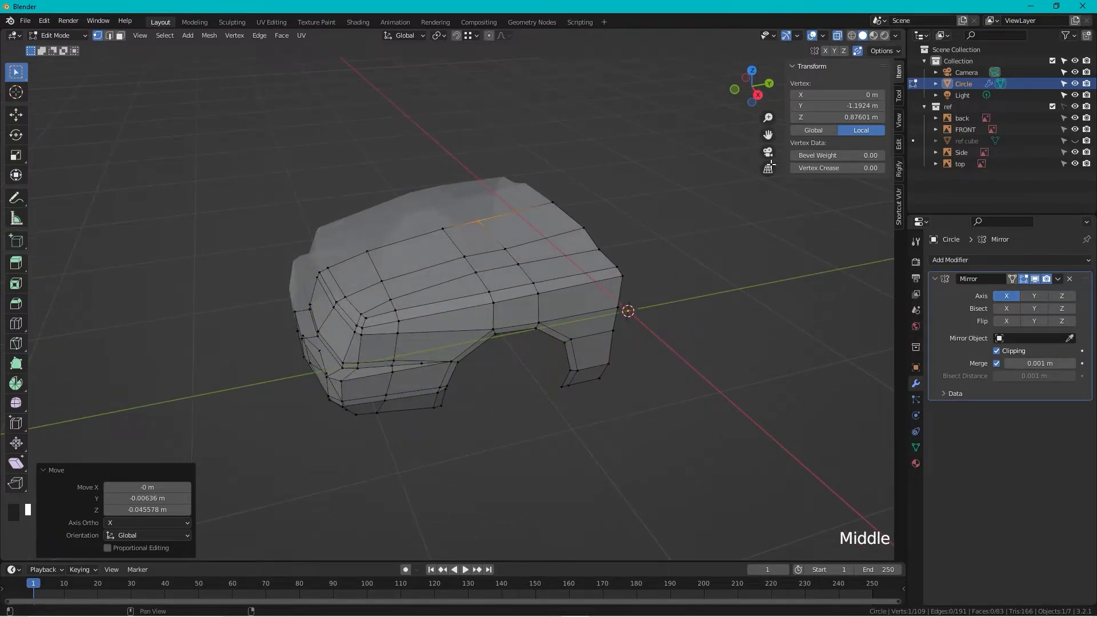
{"action": "key", "text": "alt+h"}
{"action": "middle_click_drag", "start_coordinate": [698, 276], "coordinate": [556, 421], "text": "shift"}
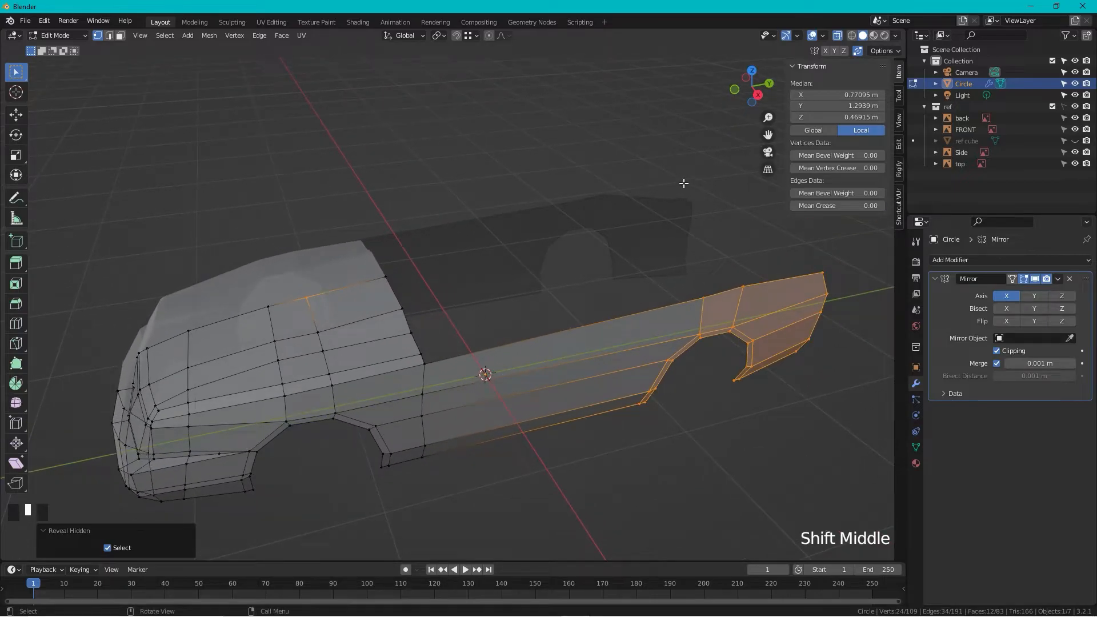
- In the top view, slide the outer column vertex of the hood's front row slightly outward along its edge
{"action": "left_click", "coordinate": [757, 95]}
{"action": "scroll", "coordinate": [534, 321], "scroll_direction": "up", "scroll_amount": 4}
{"action": "middle_click_drag", "start_coordinate": [356, 365], "coordinate": [514, 380], "text": "shift"}
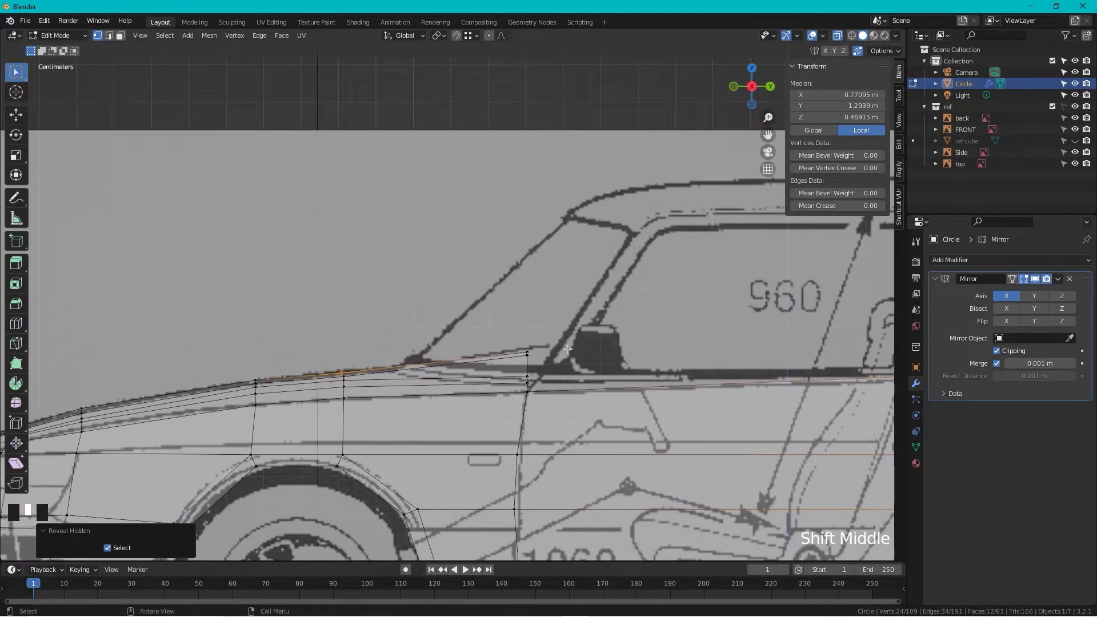
{"action": "left_click", "coordinate": [752, 68]}
{"action": "scroll", "coordinate": [646, 381], "scroll_direction": "down", "scroll_amount": 2}
{"action": "middle_click_drag", "start_coordinate": [645, 381], "coordinate": [552, 334], "text": "shift"}
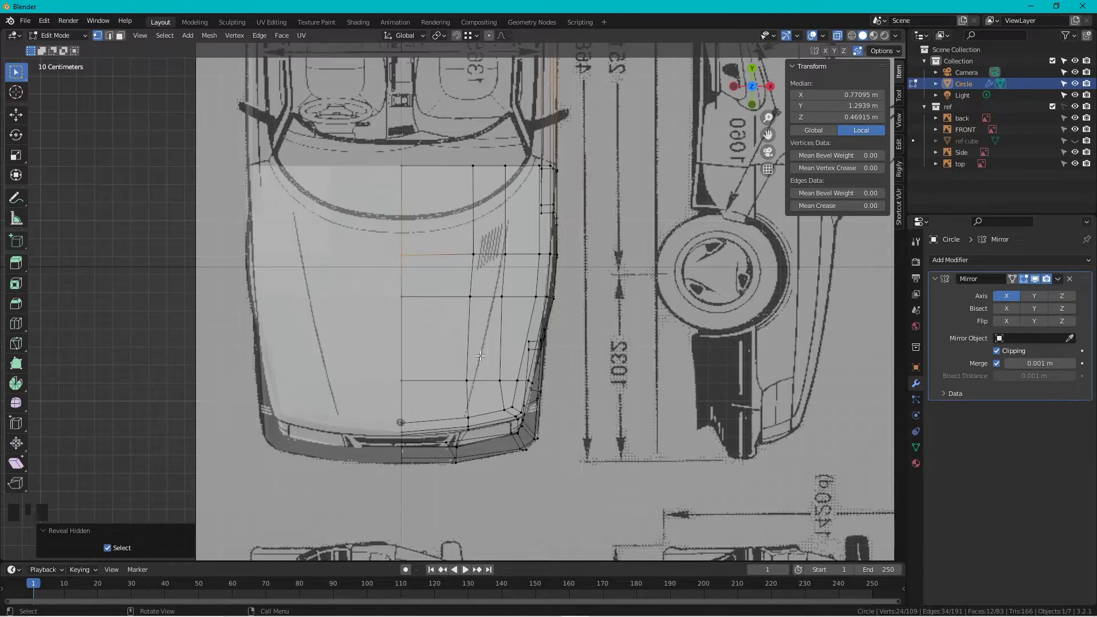
{"action": "left_click", "coordinate": [499, 379]}
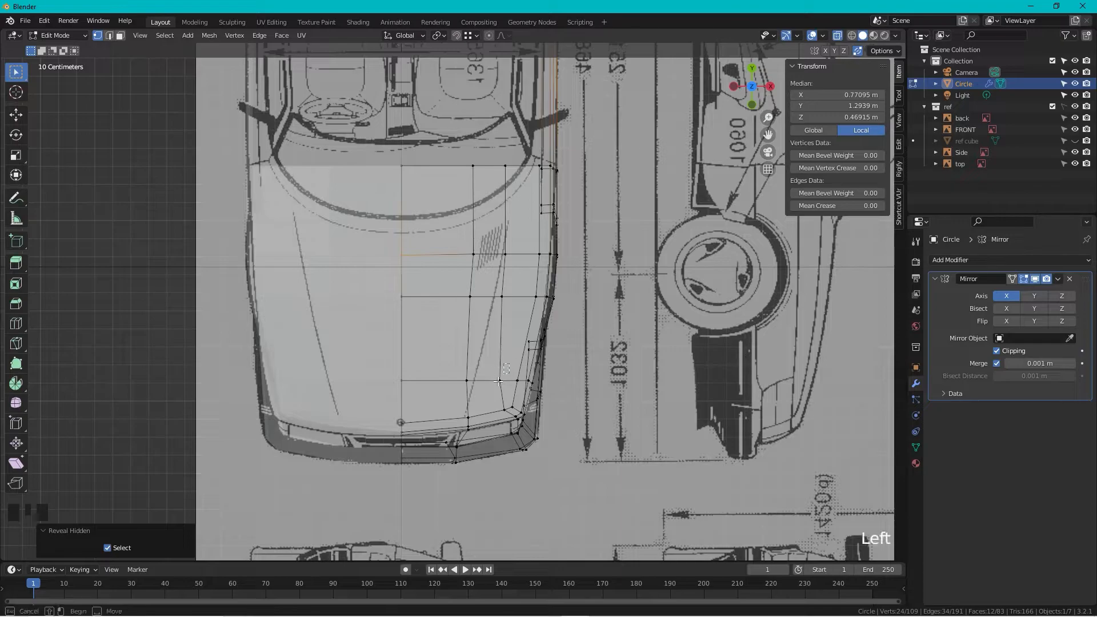
{"action": "key", "text": "g"}
{"action": "key", "text": "g"}
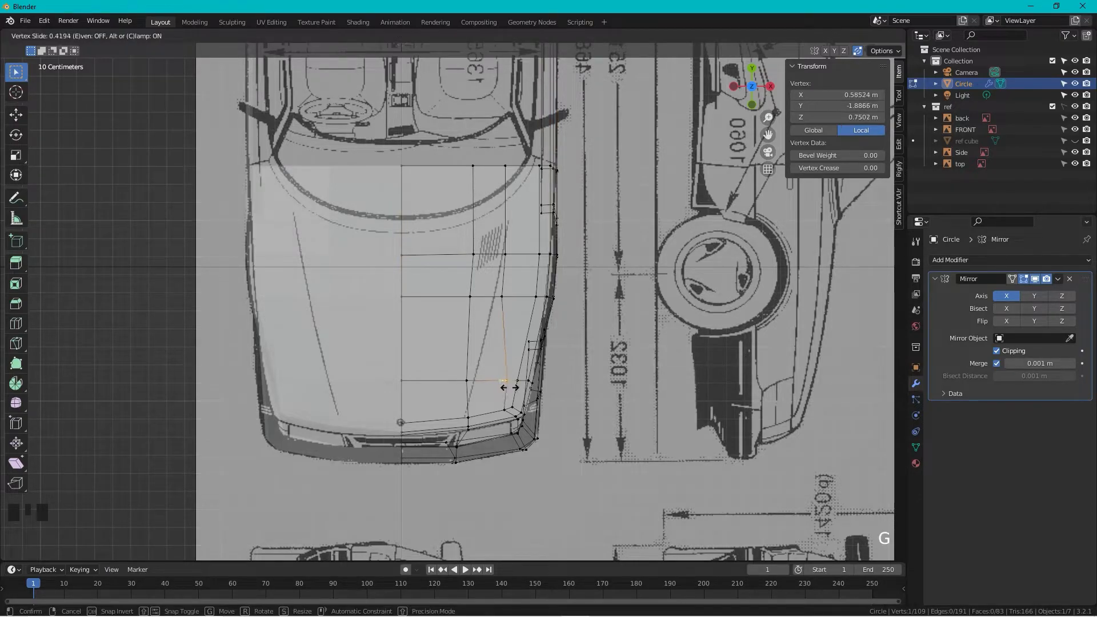
{"action": "left_click", "coordinate": [507, 381]}
- Slide the rest of the hood's outer column outward along its cross edges, with the rearmost vertex at about X 0.693 m
{"action": "left_click_drag", "start_coordinate": [521, 224], "coordinate": [490, 299]}
{"action": "key", "text": "g"}
{"action": "key", "text": "g"}
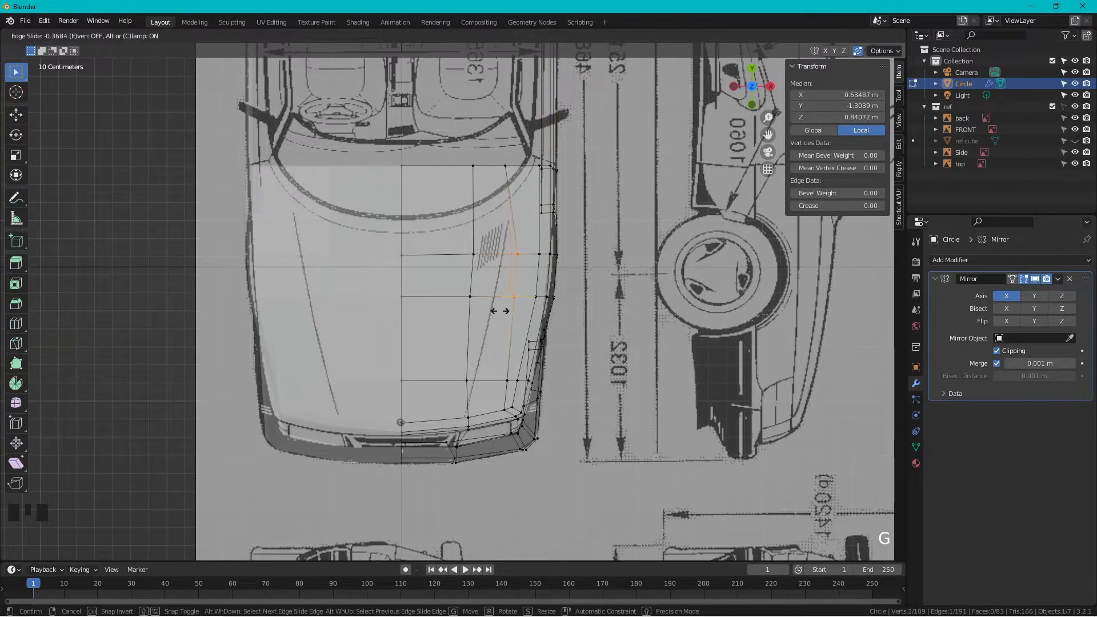
{"action": "left_click", "coordinate": [508, 184]}
{"action": "left_click", "coordinate": [506, 170]}
{"action": "key", "text": "g"}
{"action": "key", "text": "g"}
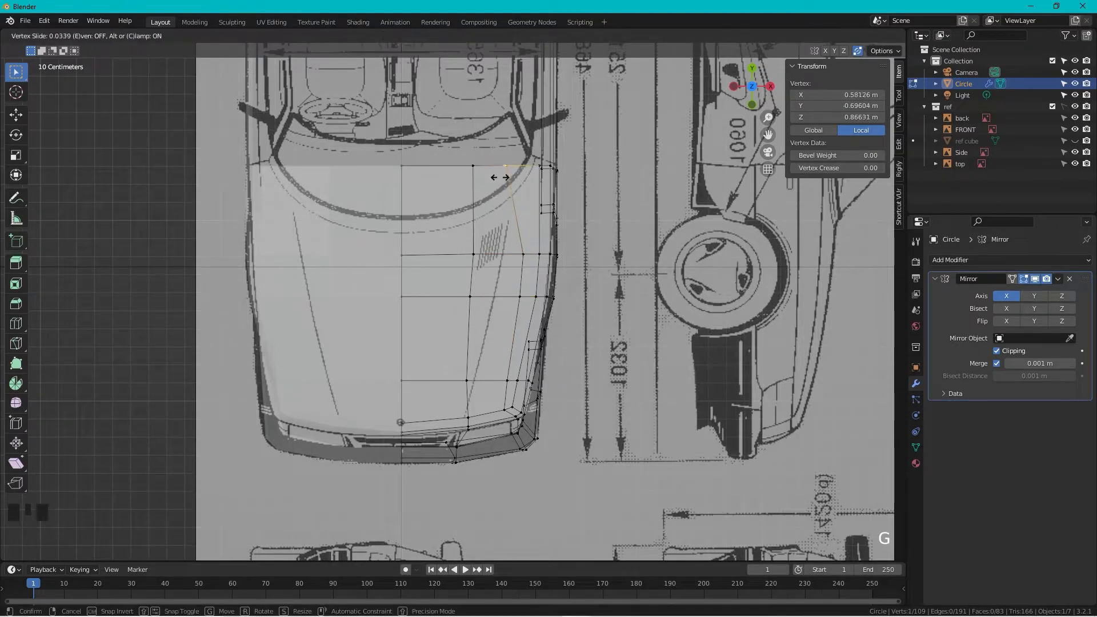
{"action": "left_click", "coordinate": [519, 177]}
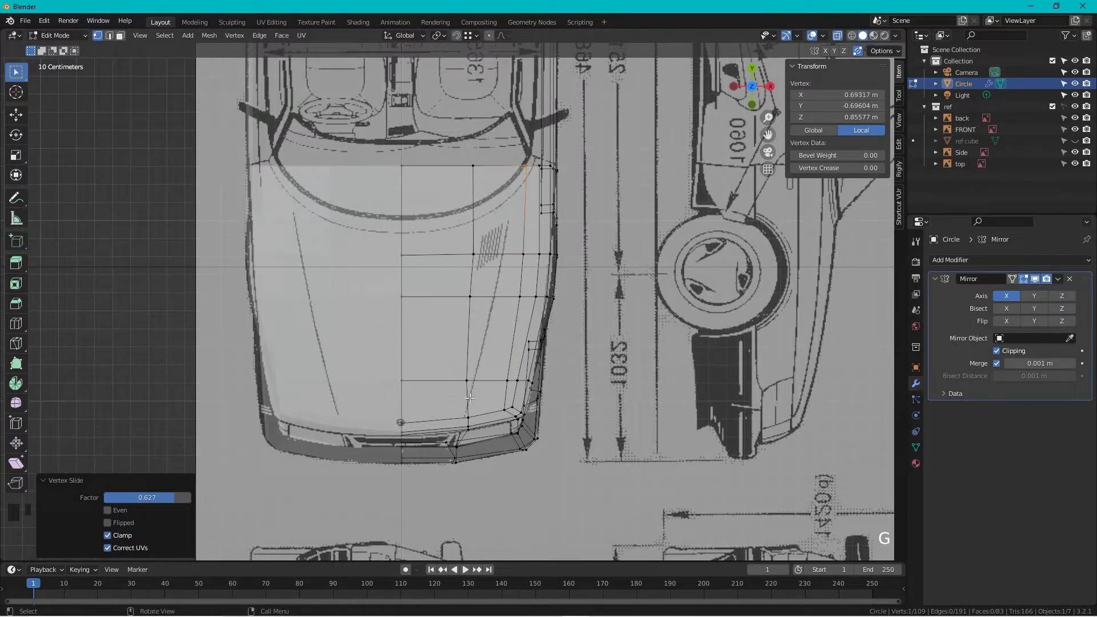
- Shift the inner column vertices at the hood's front edge slightly inward to the crease line on the top blueprint
{"action": "left_click_drag", "start_coordinate": [478, 418], "coordinate": [454, 431]}
{"action": "key", "text": "g"}
{"action": "key", "text": "g"}
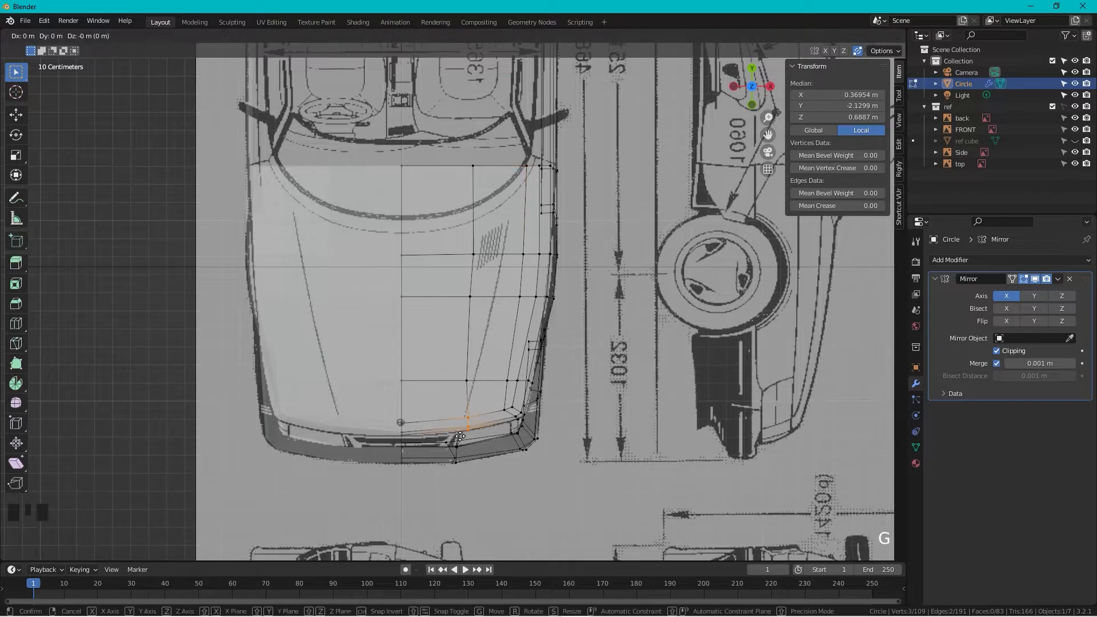
{"action": "left_click", "coordinate": [457, 437]}
- Slide the next three inner column vertices outward along their cross edges to follow the hood's diagonal crease on the top blueprint
{"action": "left_click", "coordinate": [466, 380]}
{"action": "key", "text": "g"}
{"action": "key", "text": "g"}
{"action": "left_click", "coordinate": [477, 355]}
{"action": "left_click", "coordinate": [469, 296]}
{"action": "key", "text": "g"}
{"action": "key", "text": "g"}
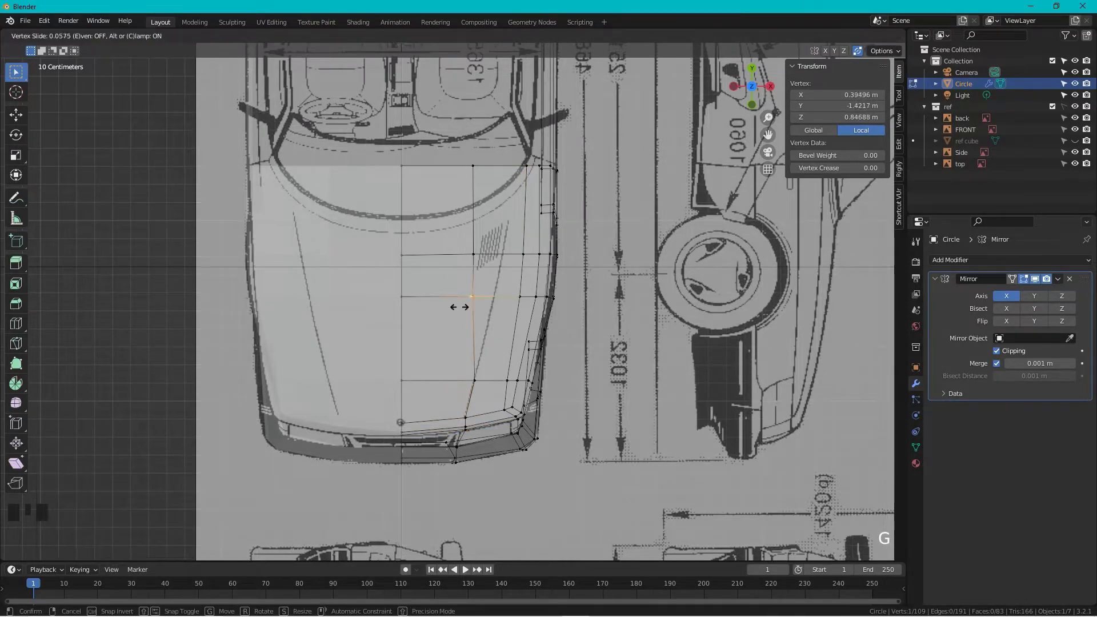
{"action": "left_click", "coordinate": [481, 306]}
{"action": "left_click", "coordinate": [489, 250]}
{"action": "key", "text": "g"}
{"action": "key", "text": "g"}
{"action": "left_click", "coordinate": [492, 272]}
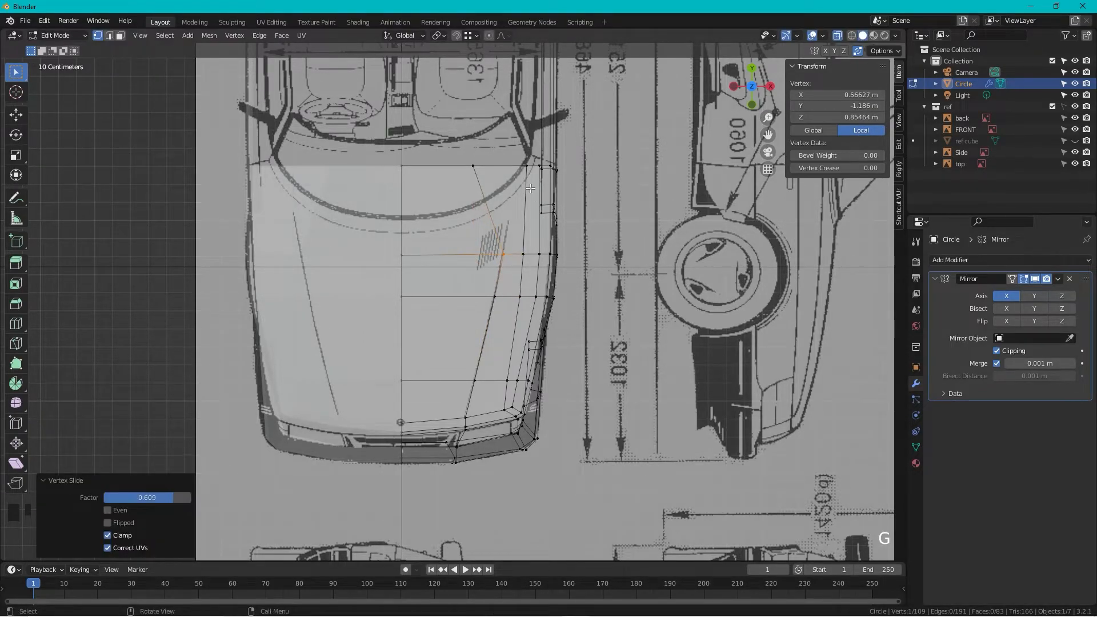
- In the top view, move the hood's rear inner and centerline vertices onto the windshield base curve, at about Y -0.816 m and -1.006 m
{"action": "left_click", "coordinate": [473, 166]}
{"action": "key", "text": "g"}
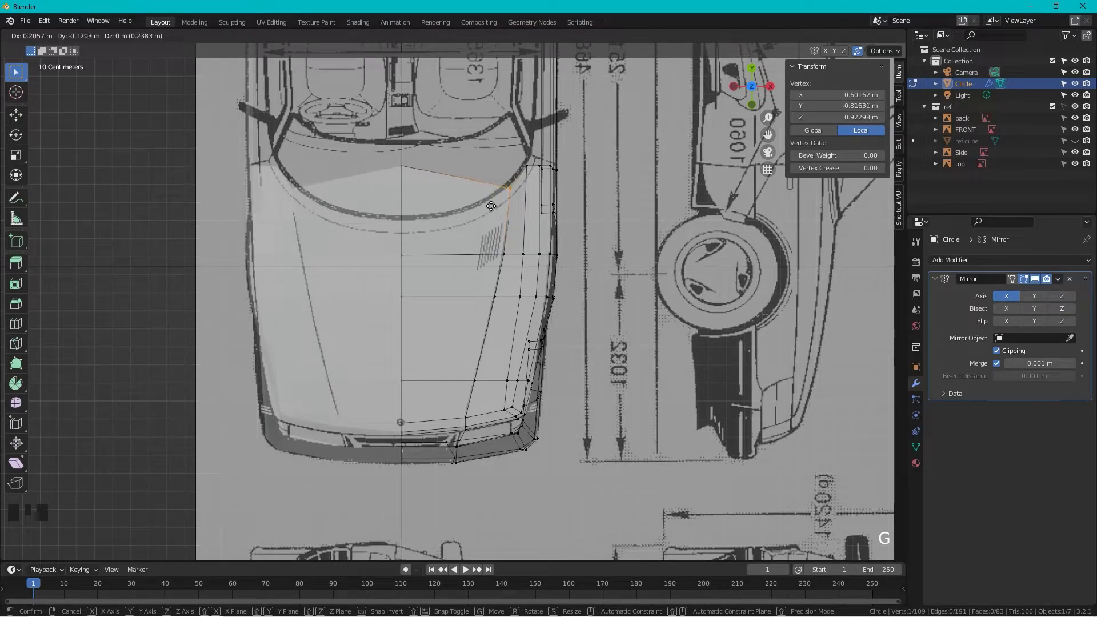
{"action": "left_click", "coordinate": [491, 205]}
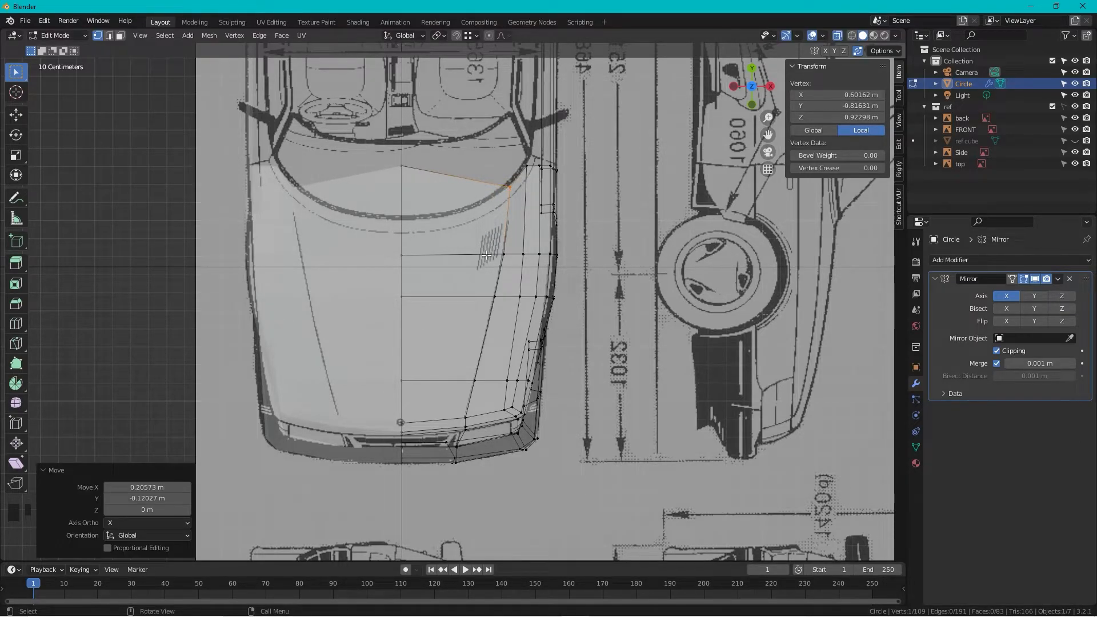
{"action": "left_click", "coordinate": [395, 165]}
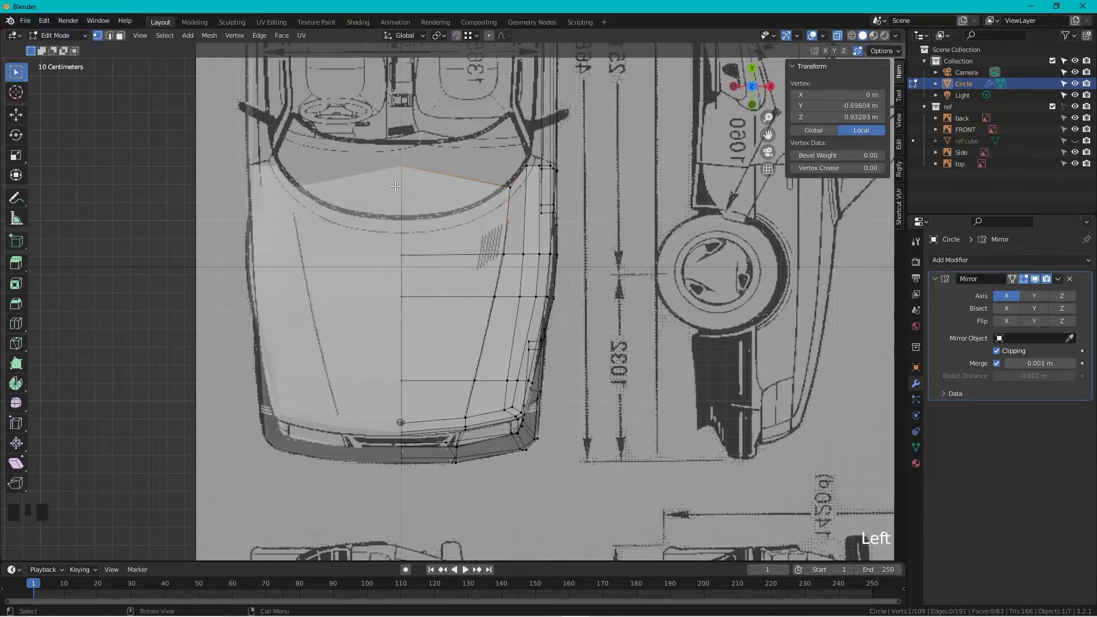
{"action": "key", "text": "g"}
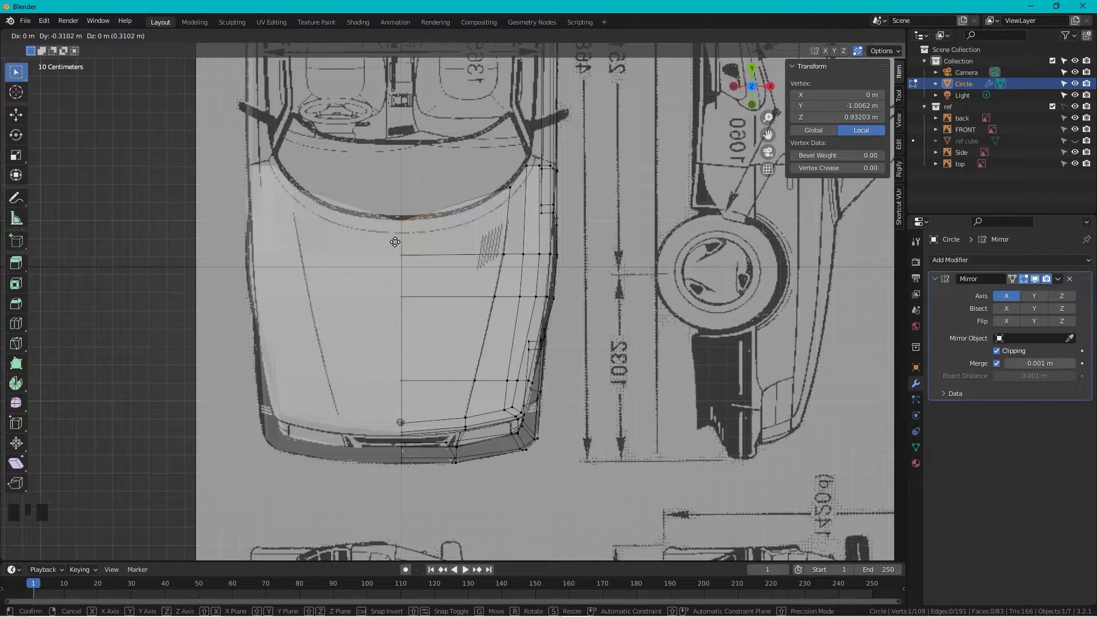
{"action": "left_click", "coordinate": [395, 242]}
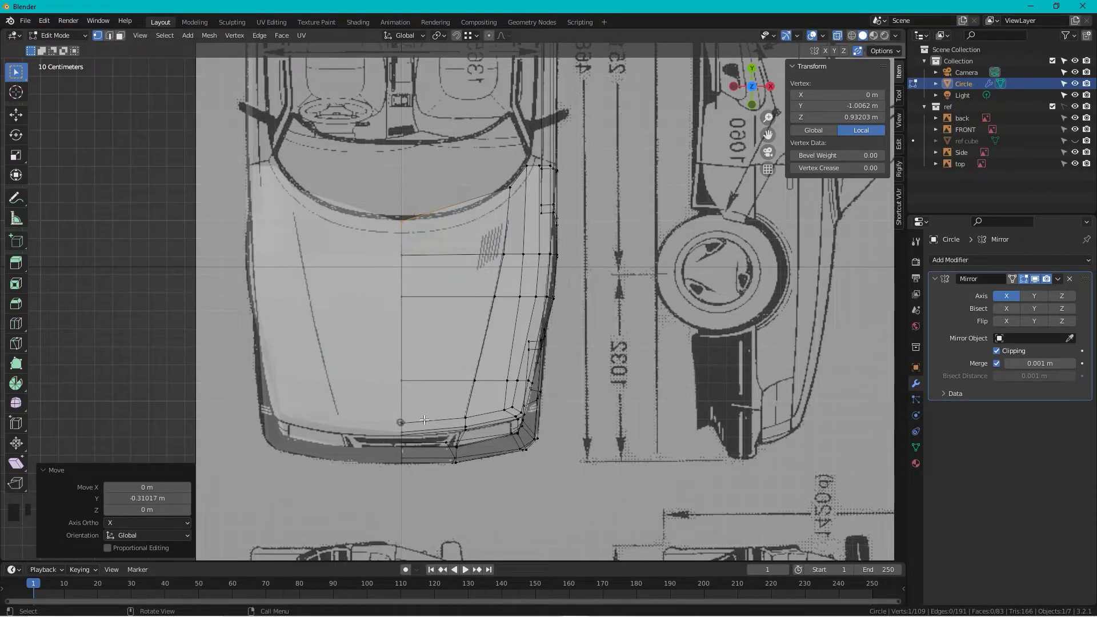
- Add a lengthwise loop cut midway between the hood's centerline and inner column, and move its rear vertex onto the windshield base curve
{"action": "middle_click_drag", "start_coordinate": [442, 423], "coordinate": [457, 388]}
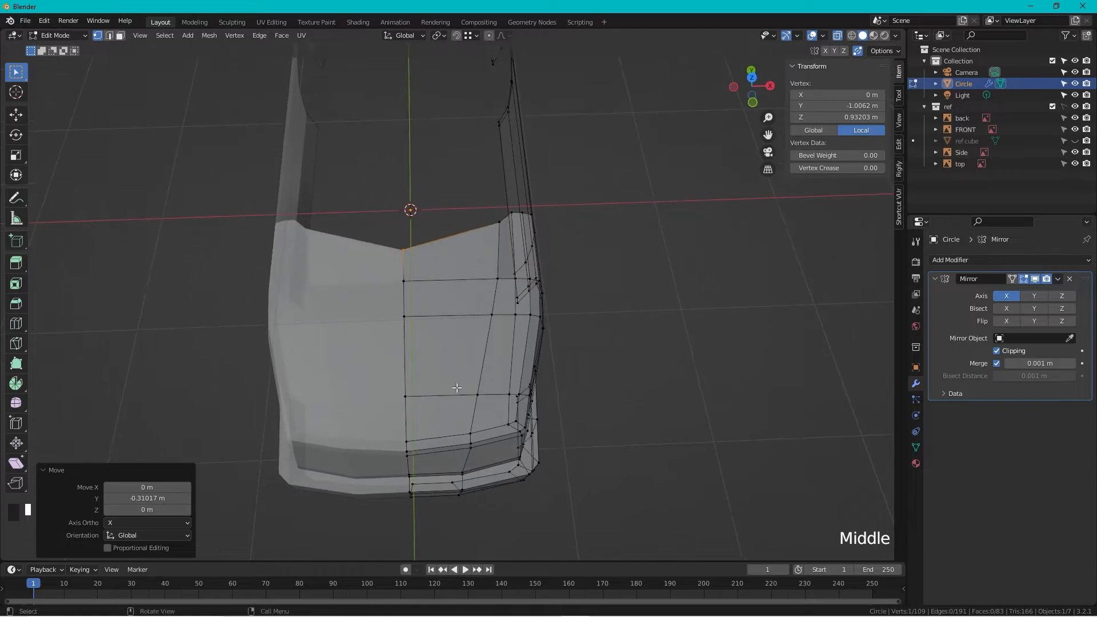
{"action": "left_click", "coordinate": [751, 78]}
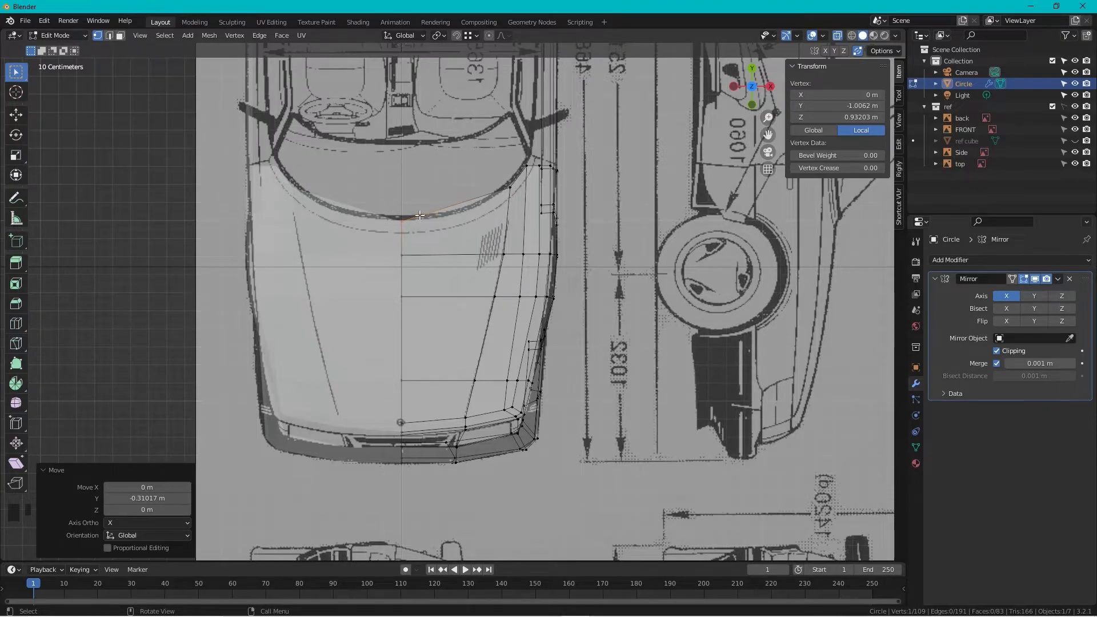
{"action": "key", "text": "ctrl+r"}
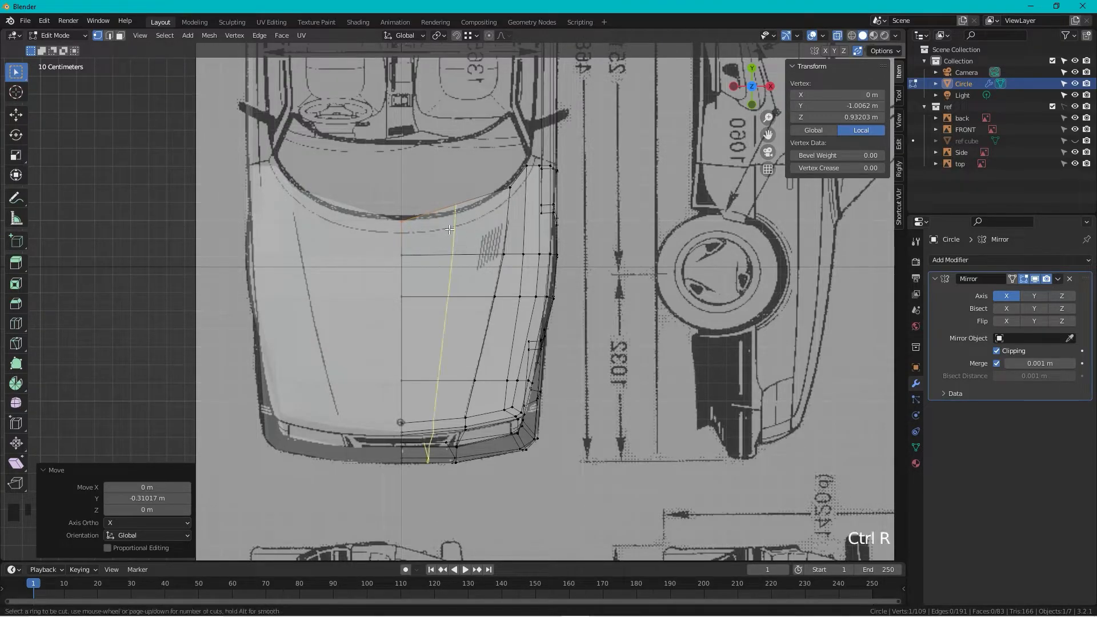
{"action": "left_click", "coordinate": [449, 229]}
{"action": "right_click", "coordinate": [449, 229]}
{"action": "left_click", "coordinate": [452, 209]}
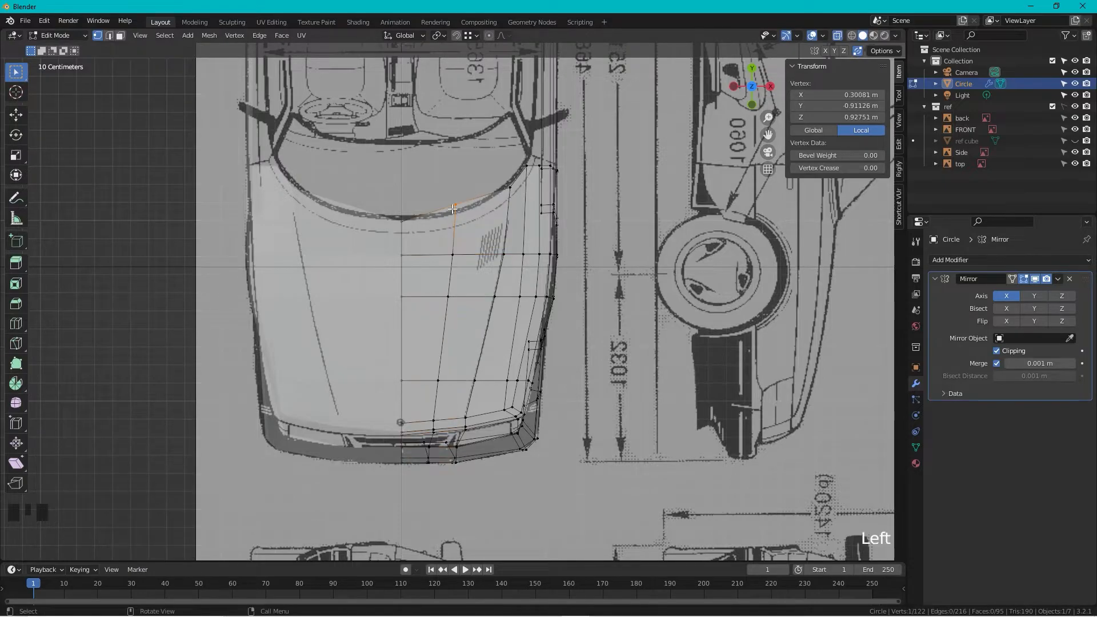
{"action": "key", "text": "g"}
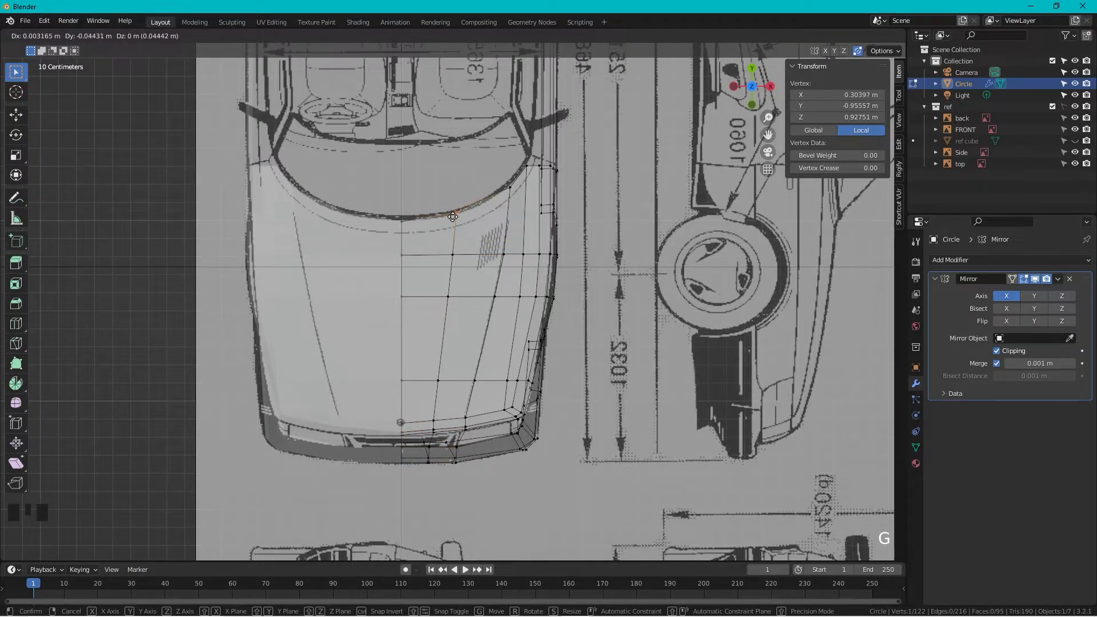
{"action": "left_click", "coordinate": [453, 213]}
- Turn off X-ray display and, in the side view, lower the three rear hood vertices about 0.036 m onto the blueprint's windshield base
{"action": "scroll", "coordinate": [453, 213], "scroll_direction": "down", "scroll_amount": 3}
{"action": "middle_click_drag", "start_coordinate": [453, 214], "coordinate": [707, 100]}
{"action": "key", "text": "Tab"}
{"action": "left_click", "coordinate": [838, 36]}
{"action": "mouse_move", "coordinate": [549, 338]}
{"action": "middle_mouse_down"}
{"action": "mouse_move", "coordinate": [601, 362]}
{"action": "mouse_move", "coordinate": [502, 324]}
{"action": "mouse_move", "coordinate": [440, 344]}
{"action": "mouse_move", "coordinate": [506, 365]}
{"action": "mouse_move", "coordinate": [556, 323]}
{"action": "mouse_move", "coordinate": [615, 352]}
{"action": "mouse_move", "coordinate": [536, 350]}
{"action": "mouse_move", "coordinate": [624, 245]}
{"action": "middle_mouse_up"}
{"action": "scroll", "coordinate": [533, 348], "scroll_direction": "up", "scroll_amount": 4}
{"action": "left_click", "coordinate": [760, 98]}
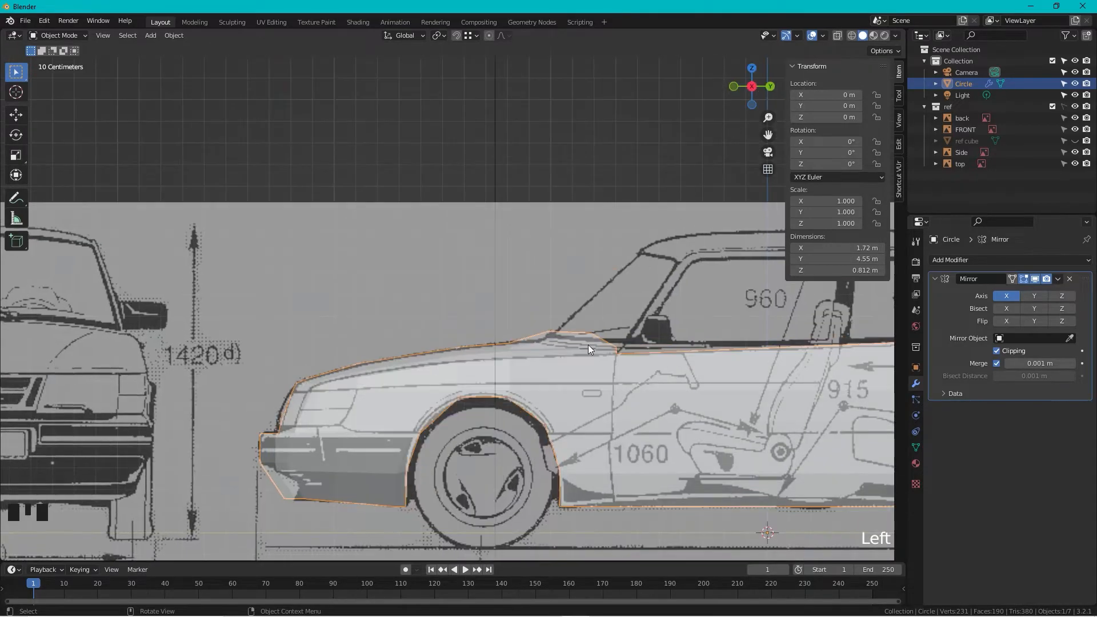
{"action": "scroll", "coordinate": [587, 344], "scroll_direction": "up", "scroll_amount": 4}
{"action": "middle_click_drag", "start_coordinate": [650, 338], "coordinate": [579, 352], "text": "shift"}
{"action": "key", "text": "Tab"}
{"action": "left_click", "coordinate": [595, 360]}
{"action": "left_click_drag", "start_coordinate": [673, 370], "coordinate": [674, 370]}
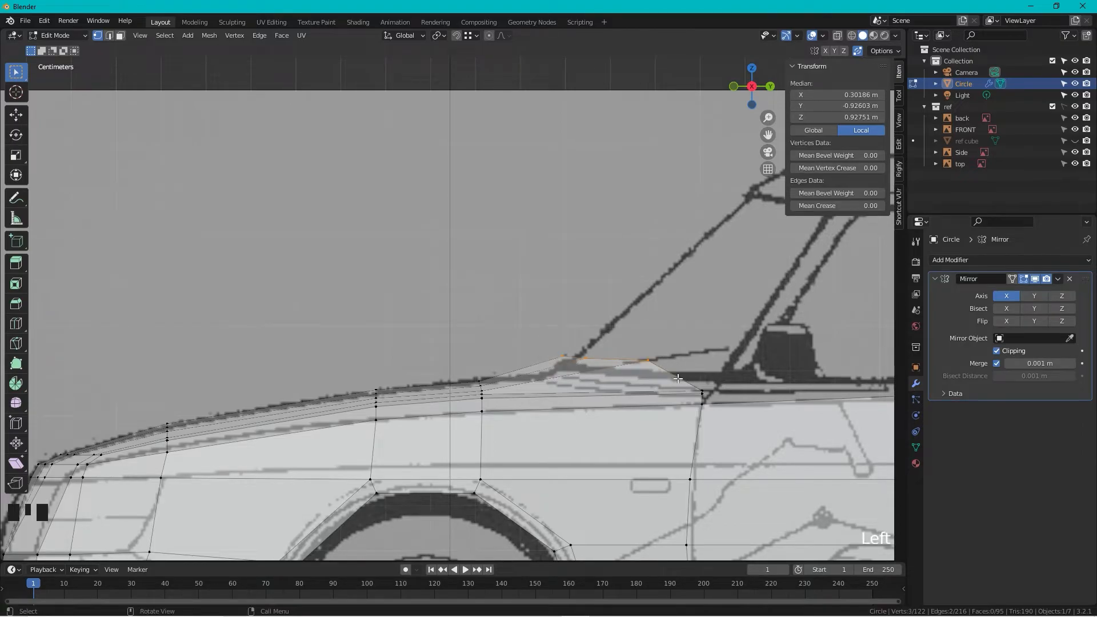
{"action": "key", "text": "g"}
{"action": "left_click", "coordinate": [677, 394]}
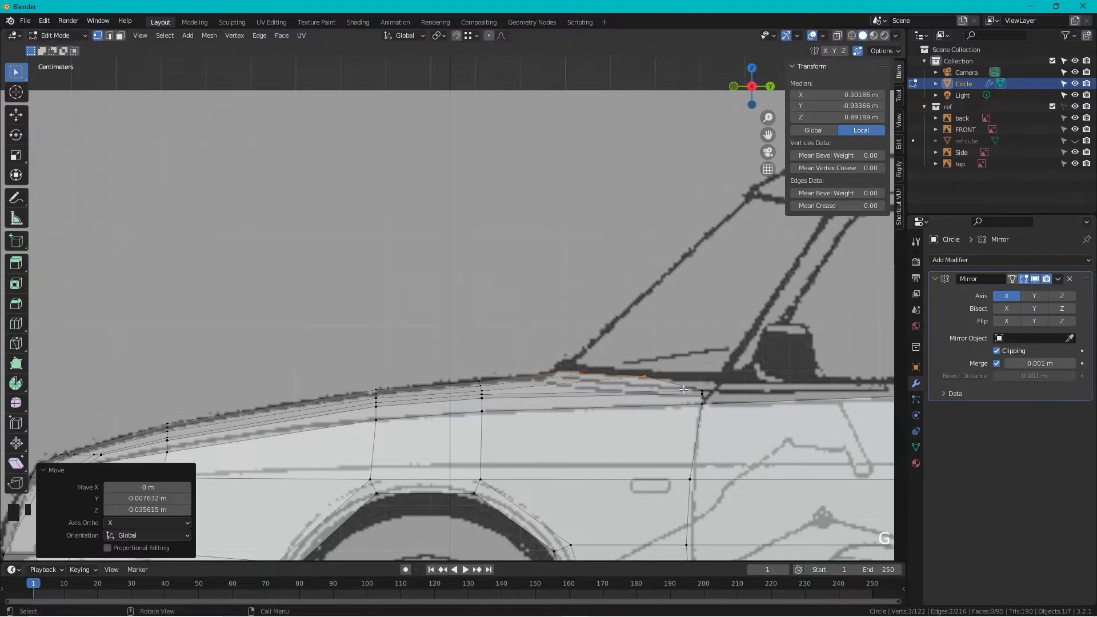
- Add the outer rear hood vertex to the selected rear edge and extrude it in side view up the windshield slope to the roof's front edge
{"action": "scroll", "coordinate": [678, 394], "scroll_direction": "down", "scroll_amount": 3}
{"action": "middle_click_drag", "start_coordinate": [677, 394], "coordinate": [673, 291]}
{"action": "scroll", "coordinate": [604, 380], "scroll_direction": "down", "scroll_amount": 4}
{"action": "key", "text": "Tab"}
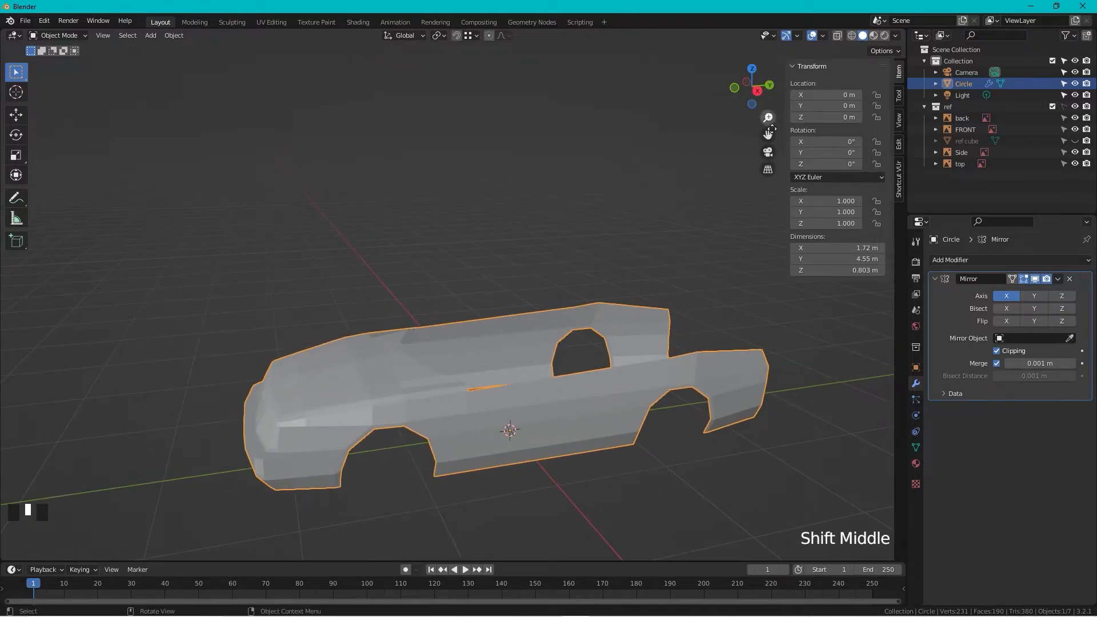
{"action": "left_click", "coordinate": [758, 90]}
{"action": "scroll", "coordinate": [588, 418], "scroll_direction": "up", "scroll_amount": 3}
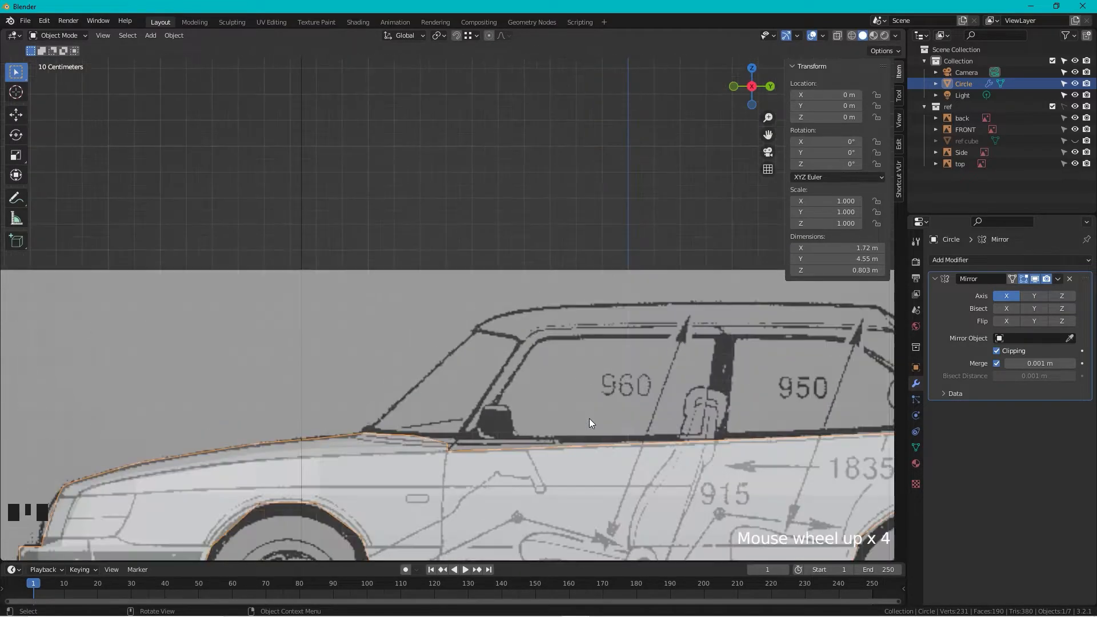
{"action": "key", "text": "Tab"}
{"action": "scroll", "coordinate": [474, 446], "scroll_direction": "down", "scroll_amount": 3}
{"action": "middle_click_drag", "start_coordinate": [475, 446], "coordinate": [470, 441]}
{"action": "left_click", "coordinate": [470, 441], "text": "shift"}
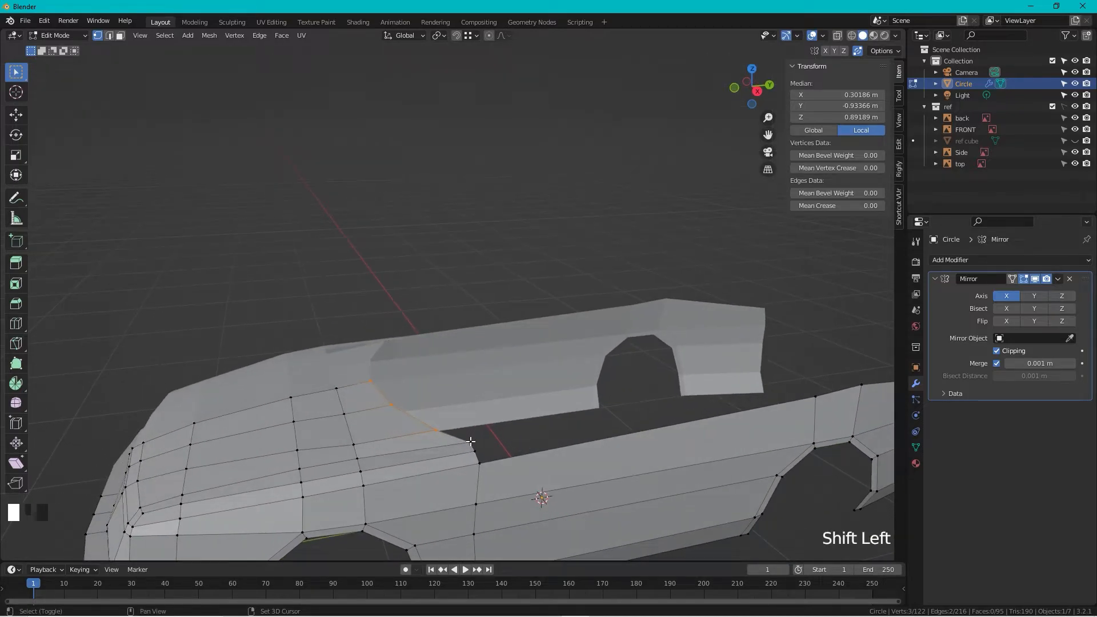
{"action": "left_click", "coordinate": [758, 87]}
{"action": "scroll", "coordinate": [476, 429], "scroll_direction": "up", "scroll_amount": 3}
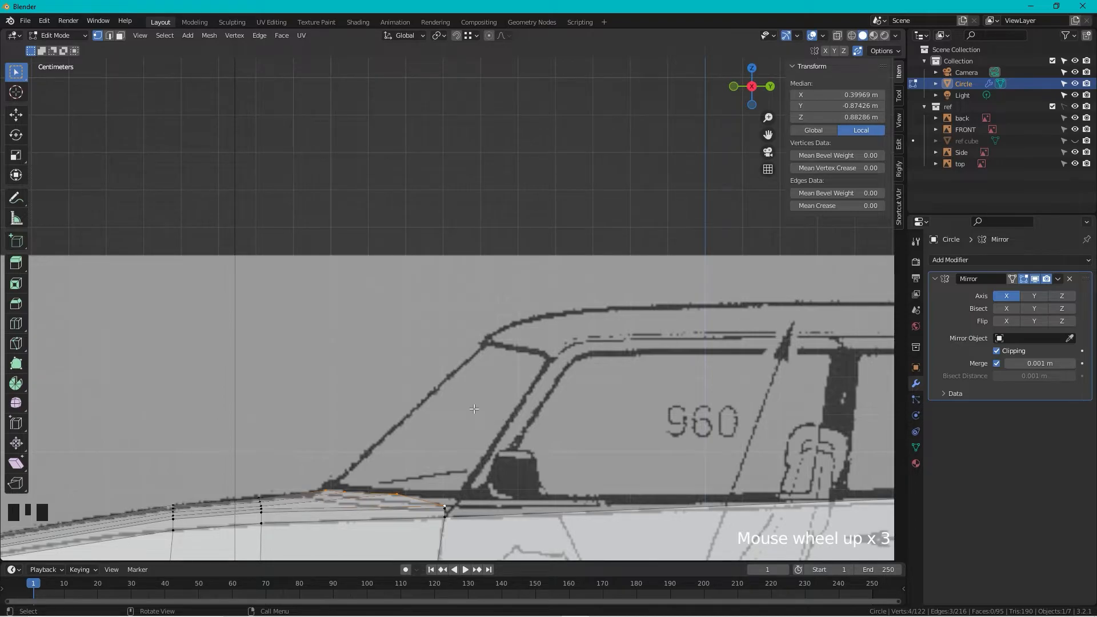
{"action": "key", "text": "e"}
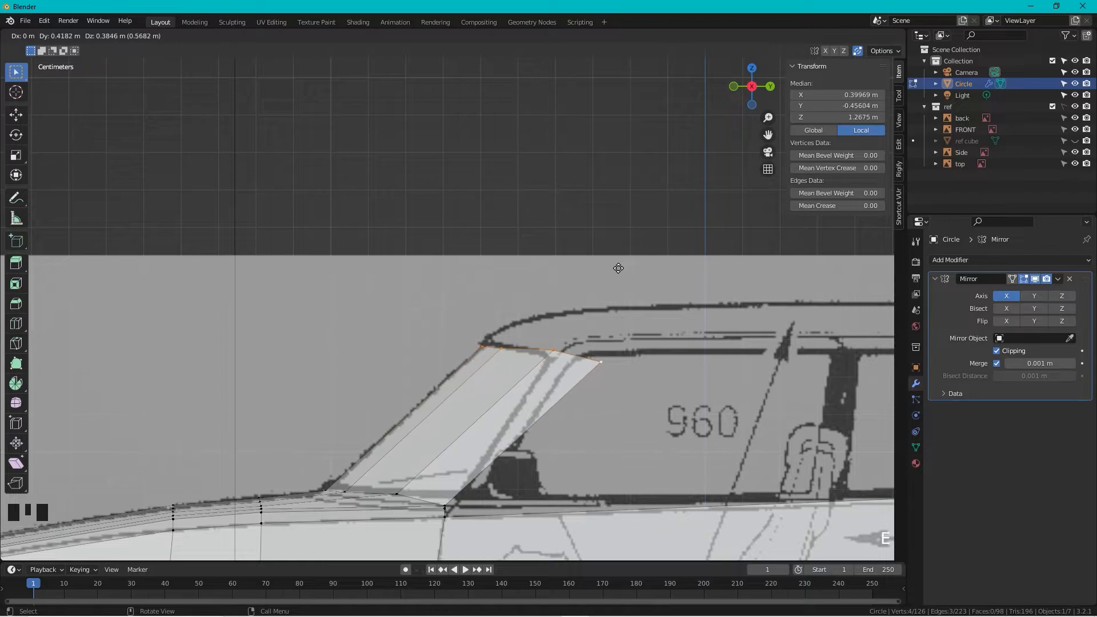
{"action": "left_click", "coordinate": [618, 268]}
- In the side view, shift the windshield's two outer top vertices forward onto the blueprint, with the outermost at about Y -0.421 m and Z 1.237 m
{"action": "left_click", "coordinate": [566, 338]}
{"action": "left_click", "coordinate": [584, 375]}
{"action": "key", "text": "g"}
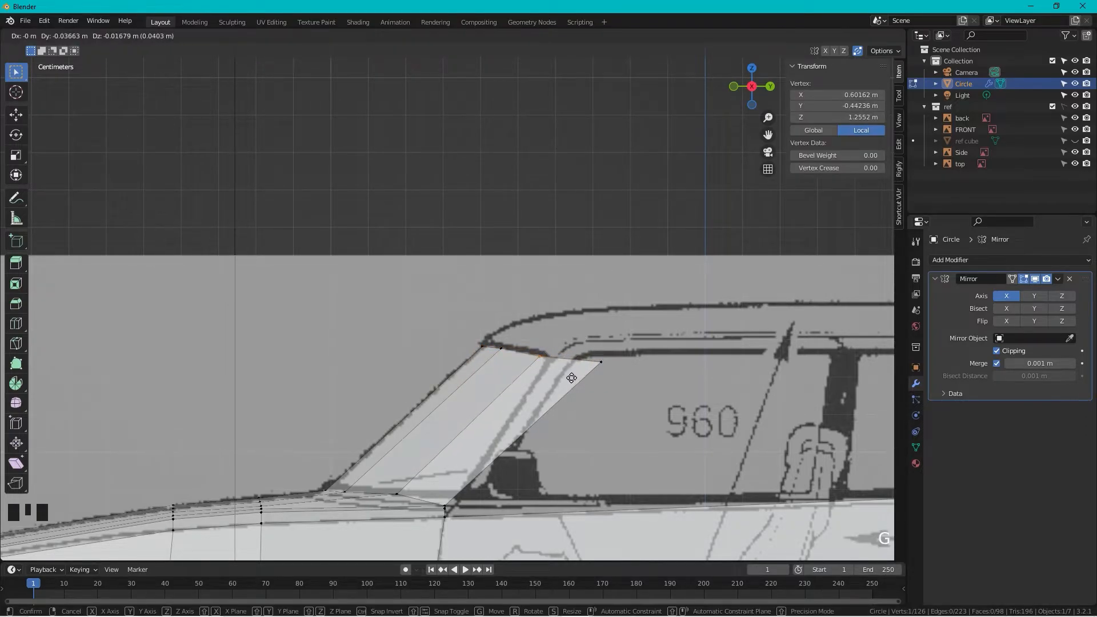
{"action": "left_click", "coordinate": [586, 380]}
{"action": "key", "text": "g"}
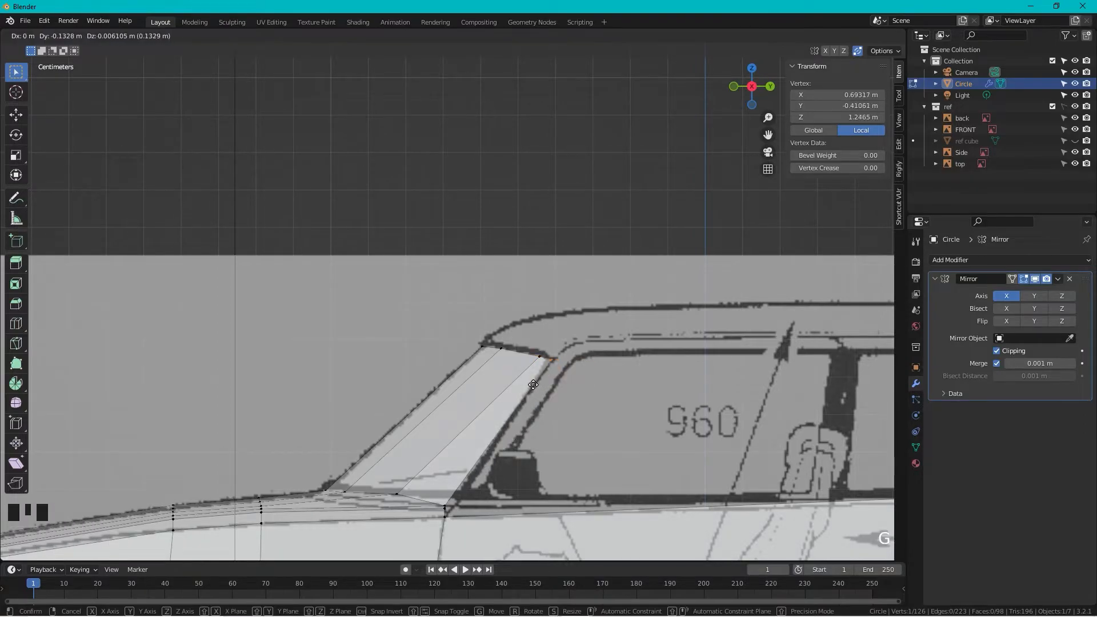
{"action": "left_click", "coordinate": [523, 416]}
- In the front view, raise the windshield's centerline and adjacent top vertices about 0.04 m to the blueprint's roof line
{"action": "scroll", "coordinate": [562, 338], "scroll_direction": "down", "scroll_amount": 3}
{"action": "middle_click_drag", "start_coordinate": [423, 302], "coordinate": [514, 320]}
{"action": "left_click", "coordinate": [748, 96]}
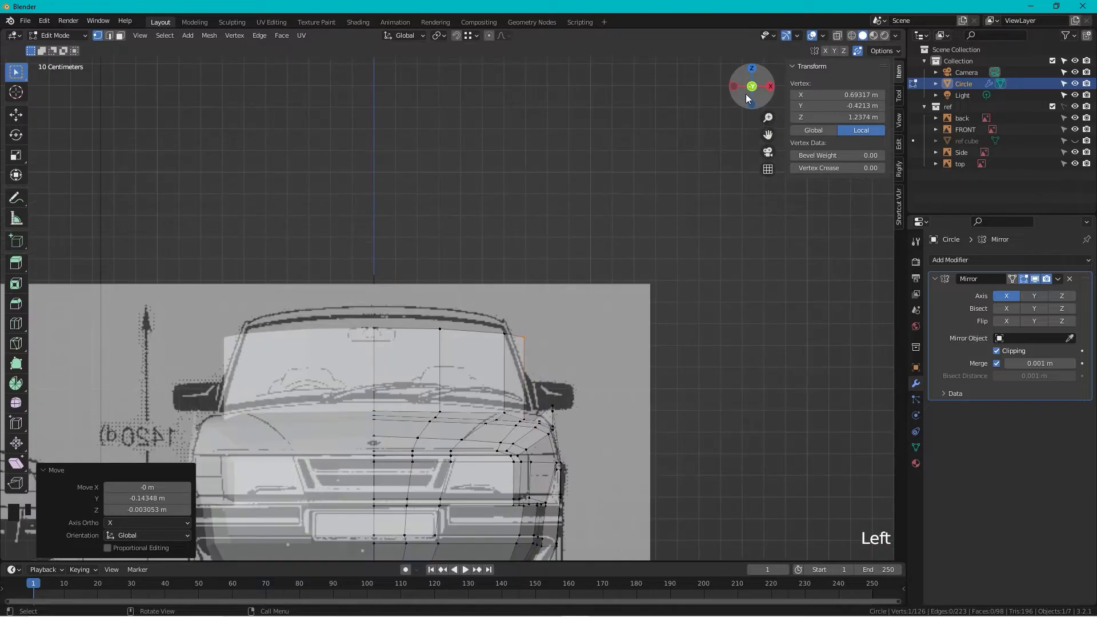
{"action": "scroll", "coordinate": [525, 330], "scroll_direction": "up", "scroll_amount": 3}
{"action": "left_click_drag", "start_coordinate": [311, 324], "coordinate": [436, 374]}
{"action": "key", "text": "g"}
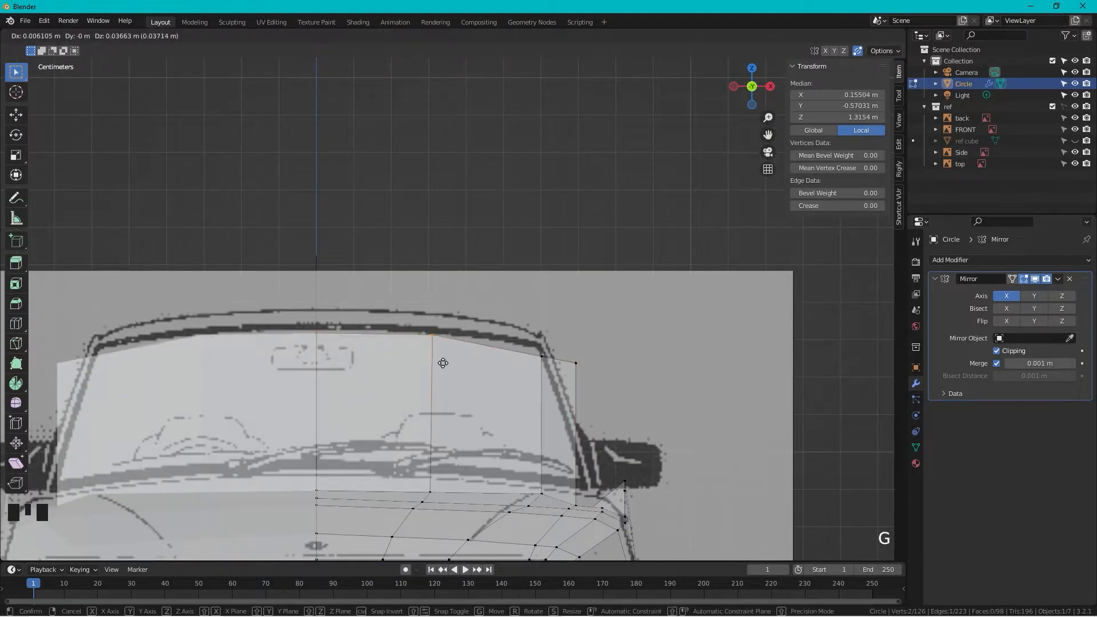
{"action": "left_click", "coordinate": [441, 361]}
- Move the windshield's two outer top vertices inward and up to the blueprint's corner, with the outermost at about X 0.595 m and Z 1.283 m
{"action": "left_click", "coordinate": [541, 355]}
{"action": "key", "text": "g"}
{"action": "left_click", "coordinate": [497, 360]}
{"action": "left_click", "coordinate": [577, 361]}
{"action": "key", "text": "g"}
{"action": "left_click", "coordinate": [517, 363]}
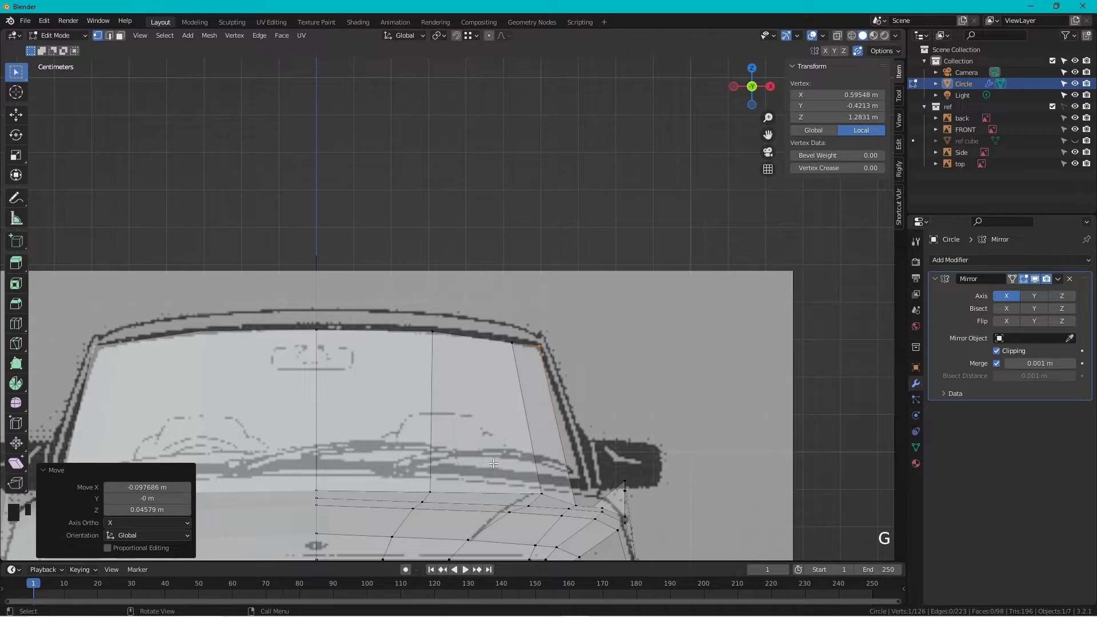
- In the front view, raise the windshield's outer base vertex about 0.026 m to the foot of the pillar, at about X 0.690 m
{"action": "scroll", "coordinate": [495, 464], "scroll_direction": "down", "scroll_amount": 3}
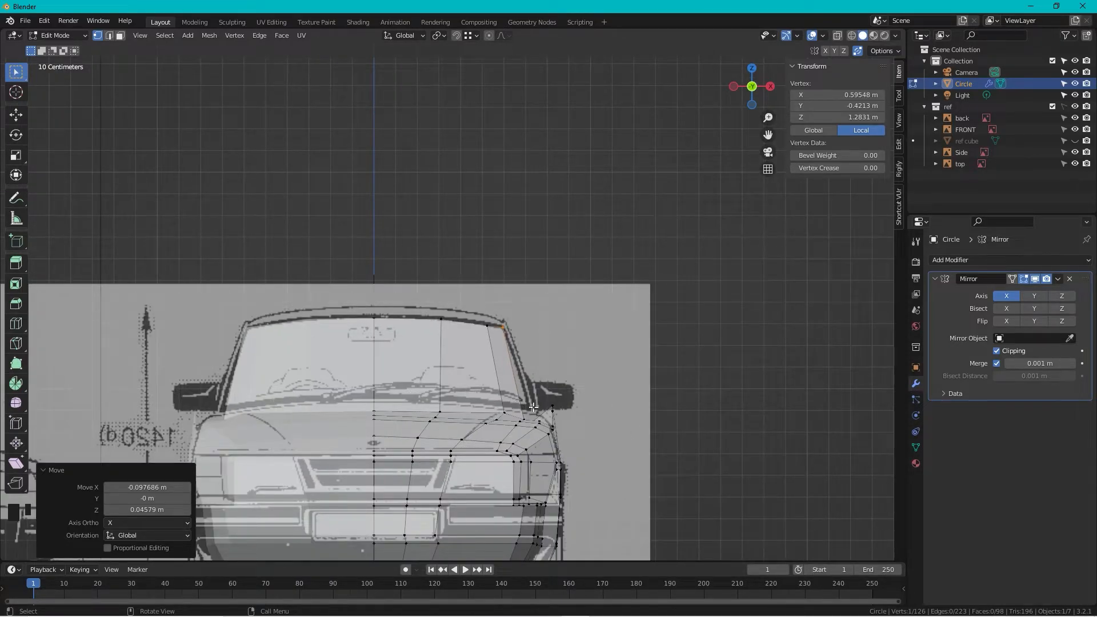
{"action": "scroll", "coordinate": [531, 408], "scroll_direction": "up", "scroll_amount": 4}
{"action": "middle_click_drag", "start_coordinate": [531, 407], "coordinate": [539, 476], "text": "shift"}
{"action": "scroll", "coordinate": [539, 476], "scroll_direction": "up", "scroll_amount": 2}
{"action": "left_click", "coordinate": [551, 496]}
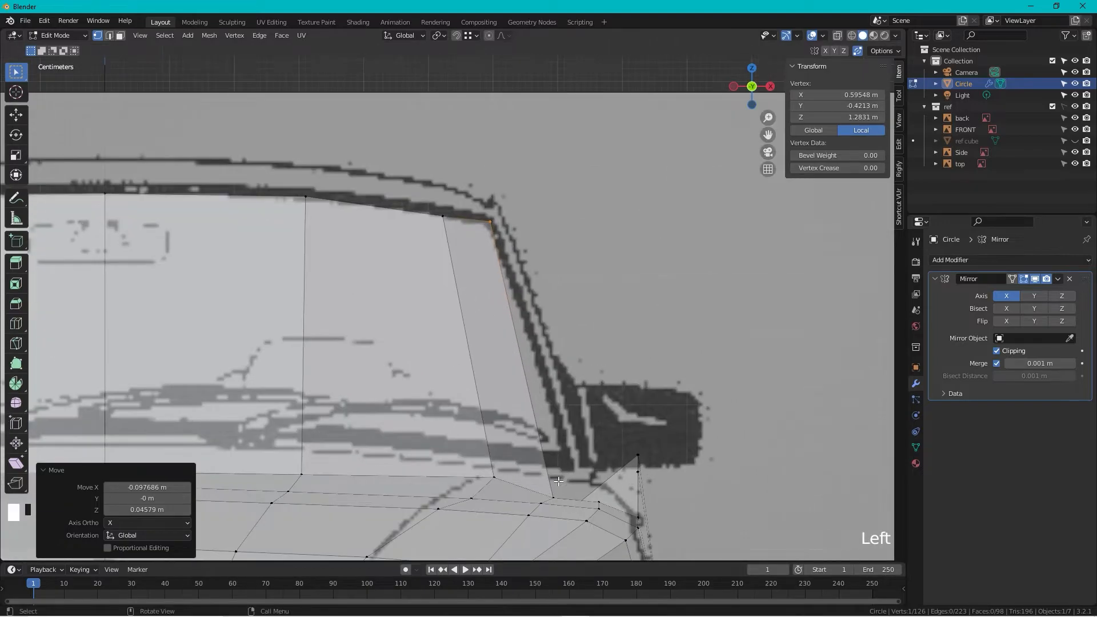
{"action": "key", "text": "g"}
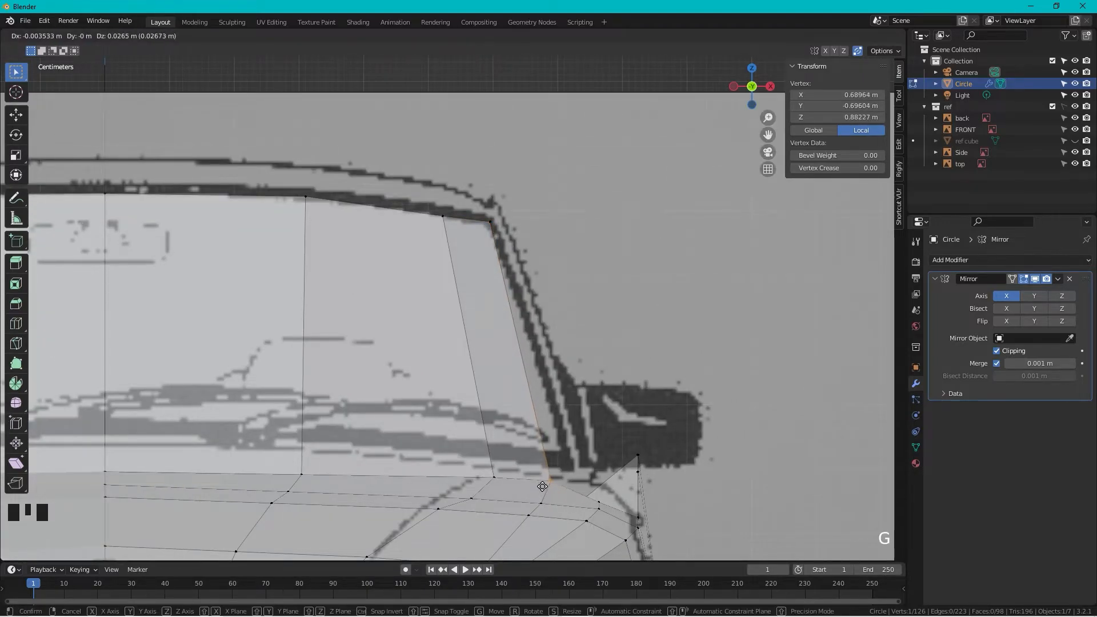
{"action": "left_click", "coordinate": [542, 486]}
- In the side view, move the windshield's whole top edge down about 0.031 m and forward about 0.006 m to match the blueprint
{"action": "middle_click_drag", "start_coordinate": [542, 486], "coordinate": [675, 278]}
{"action": "scroll", "coordinate": [562, 426], "scroll_direction": "down", "scroll_amount": 2}
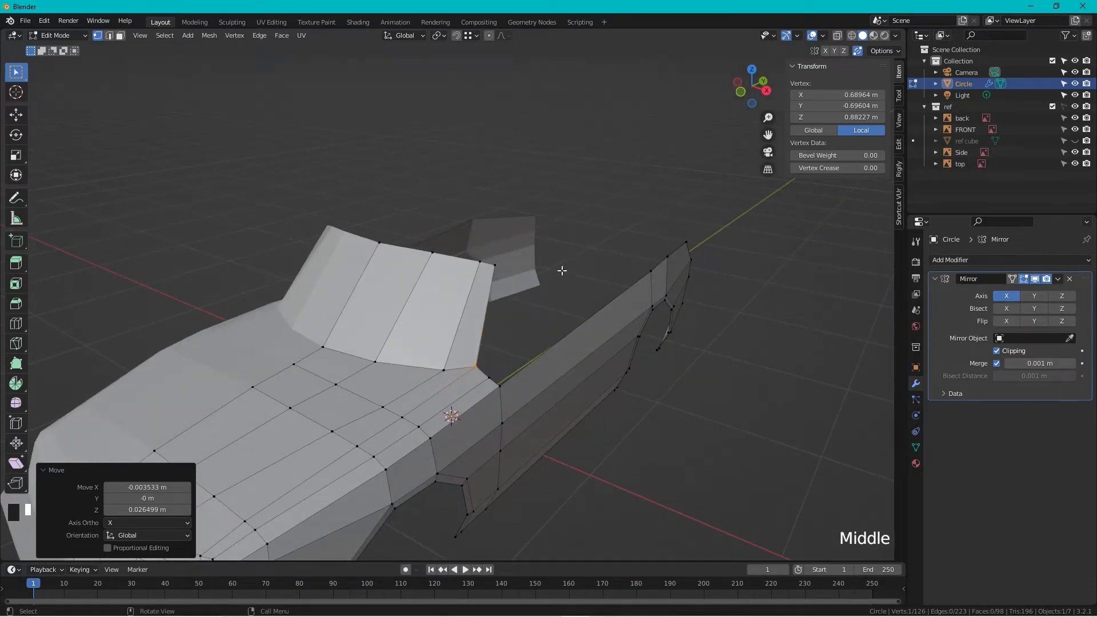
{"action": "left_click", "coordinate": [767, 91]}
{"action": "scroll", "coordinate": [415, 329], "scroll_direction": "up", "scroll_amount": 3}
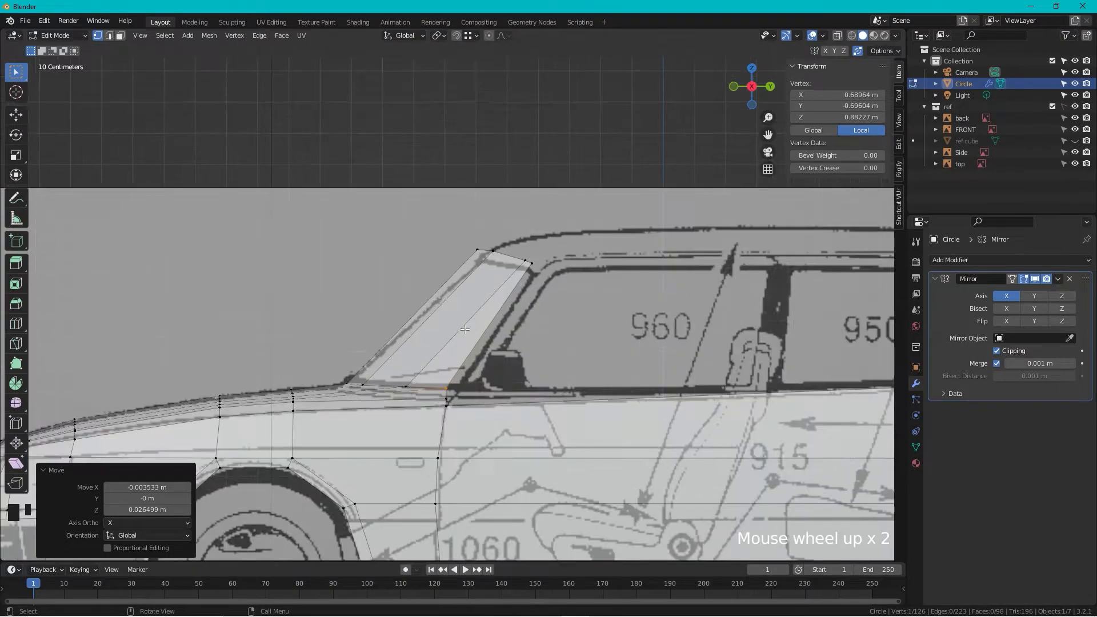
{"action": "left_click_drag", "start_coordinate": [479, 222], "coordinate": [563, 275]}
{"action": "key", "text": "g"}
{"action": "left_click", "coordinate": [558, 282]}
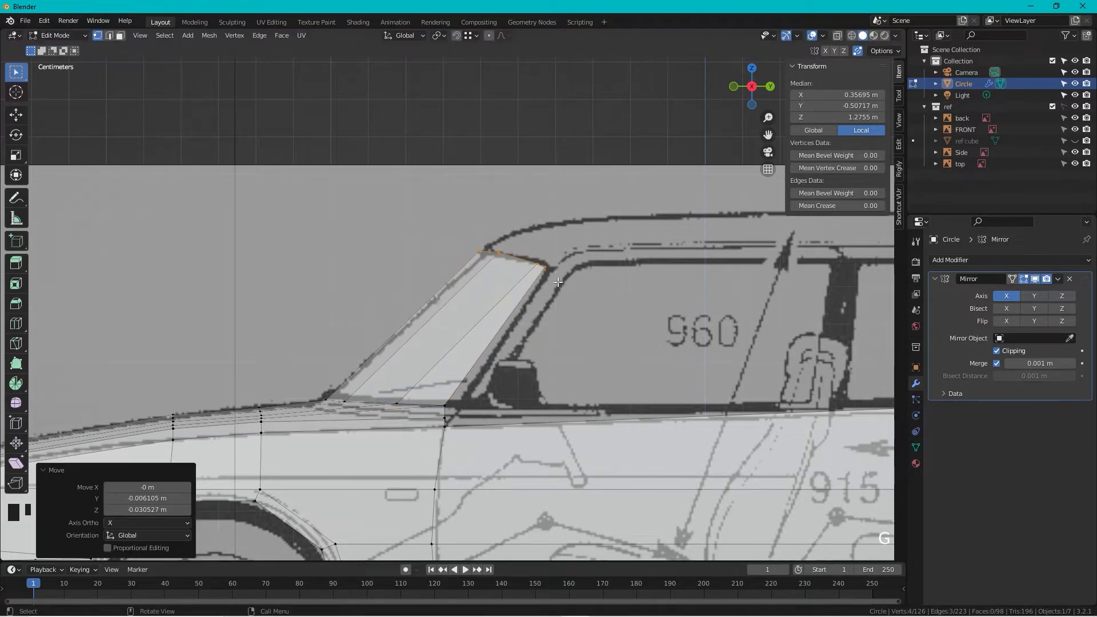
- Compare the windshield's top edge and overall body shape with the blueprints in the front and side views
{"action": "left_click", "coordinate": [750, 87]}
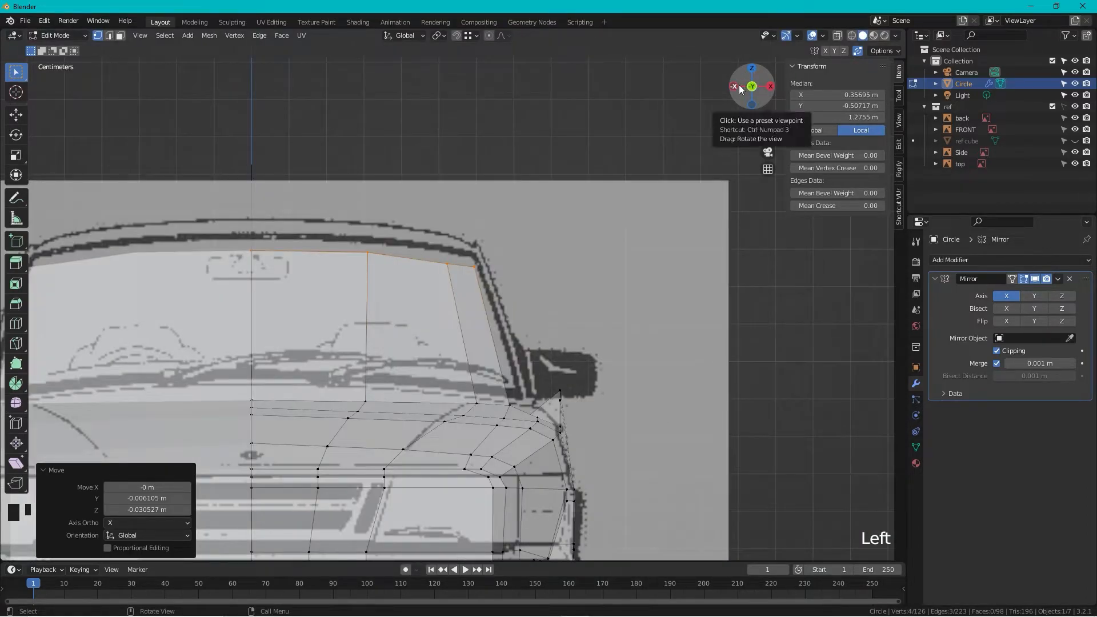
{"action": "scroll", "coordinate": [663, 193], "scroll_direction": "down", "scroll_amount": 7}
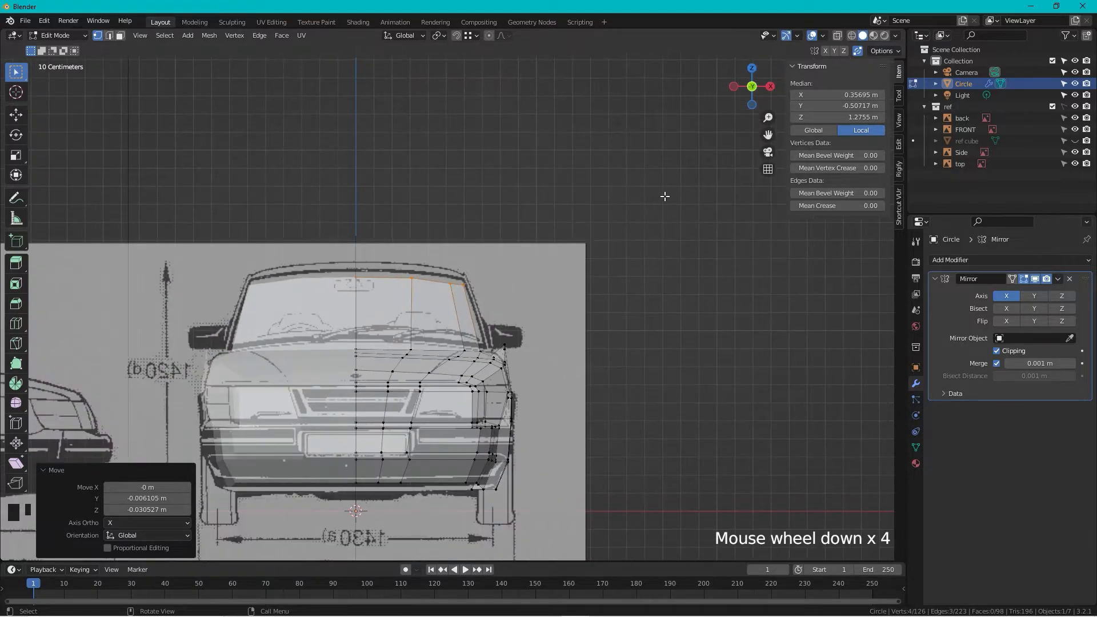
{"action": "scroll", "coordinate": [572, 316], "scroll_direction": "up", "scroll_amount": 1}
{"action": "scroll", "coordinate": [573, 316], "scroll_direction": "up", "scroll_amount": 3}
{"action": "middle_click_drag", "start_coordinate": [687, 201], "coordinate": [604, 223]}
{"action": "left_click", "coordinate": [760, 98]}
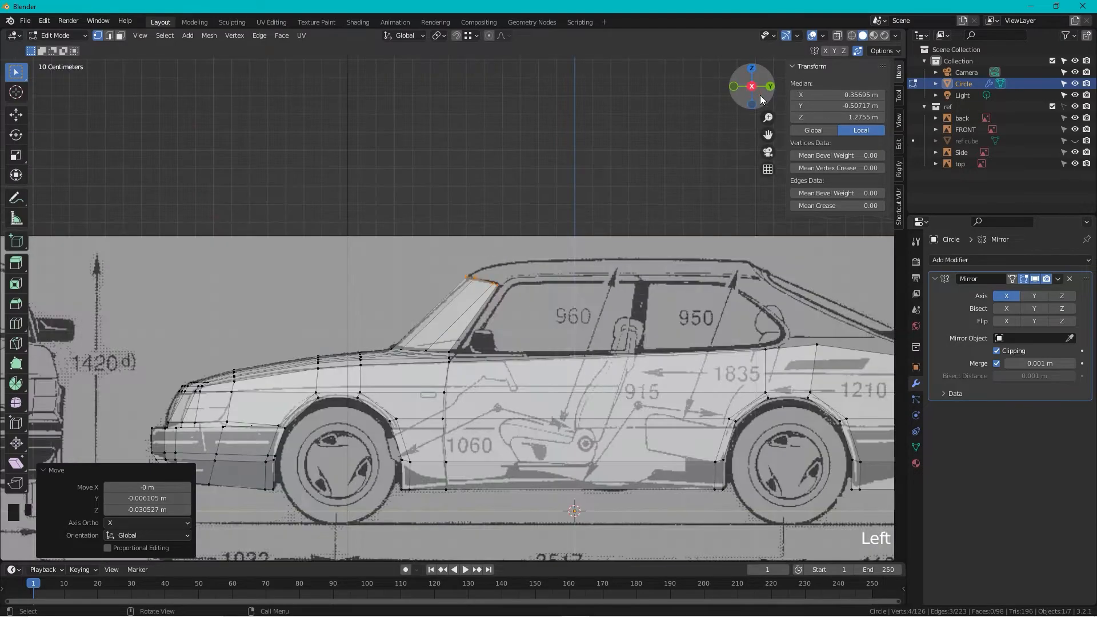
{"action": "scroll", "coordinate": [569, 297], "scroll_direction": "up", "scroll_amount": 3}
{"action": "scroll", "coordinate": [566, 240], "scroll_direction": "down", "scroll_amount": 2}
{"action": "middle_click_drag", "start_coordinate": [566, 240], "coordinate": [559, 320]}
{"action": "scroll", "coordinate": [543, 379], "scroll_direction": "up", "scroll_amount": 2}
{"action": "mouse_move", "coordinate": [543, 380]}
{"action": "middle_mouse_down"}
{"action": "mouse_move", "coordinate": [629, 325]}
{"action": "mouse_move", "coordinate": [535, 384]}
{"action": "middle_mouse_up"}
{"action": "left_click", "coordinate": [742, 88]}
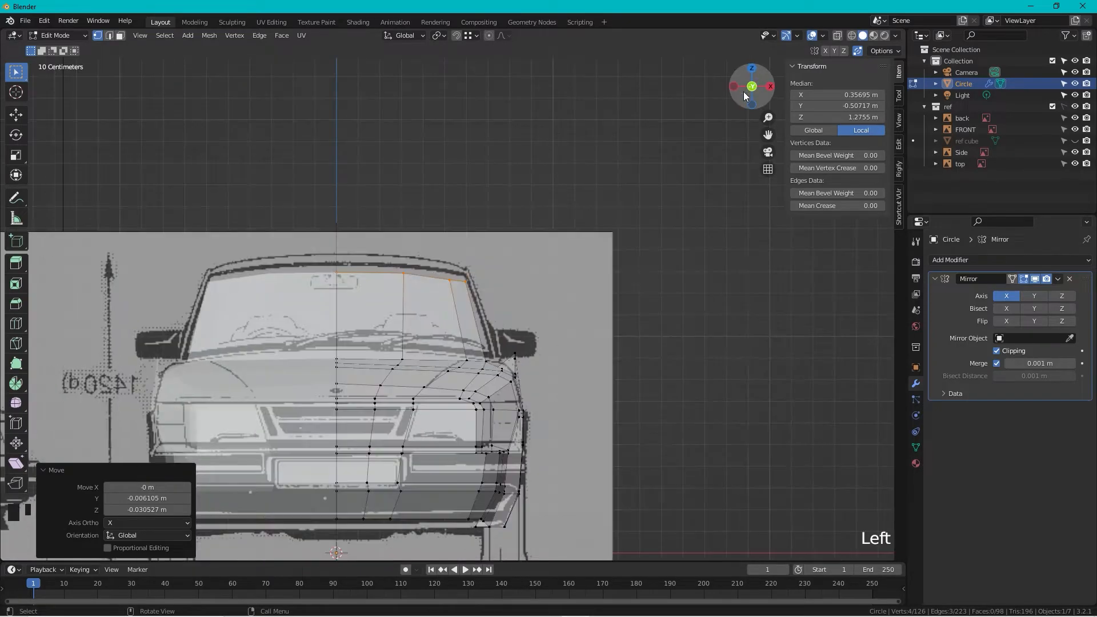
- Select the two top vertices of the body side above the rear wheel arch and check them against the rear-view blueprint
{"action": "left_click", "coordinate": [515, 356]}
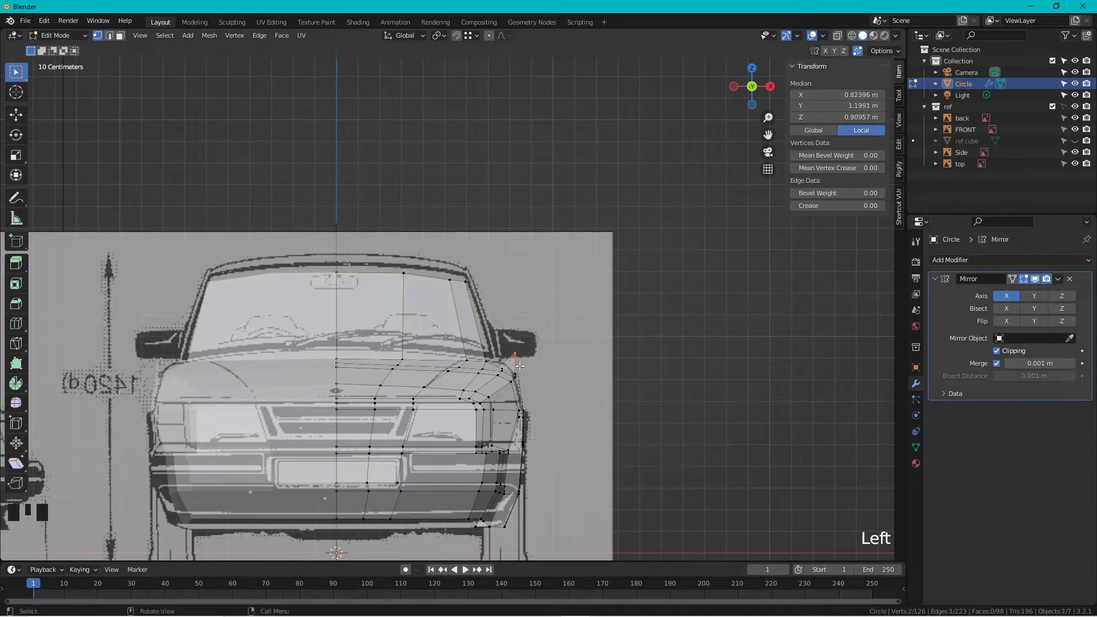
{"action": "left_click", "coordinate": [753, 88]}
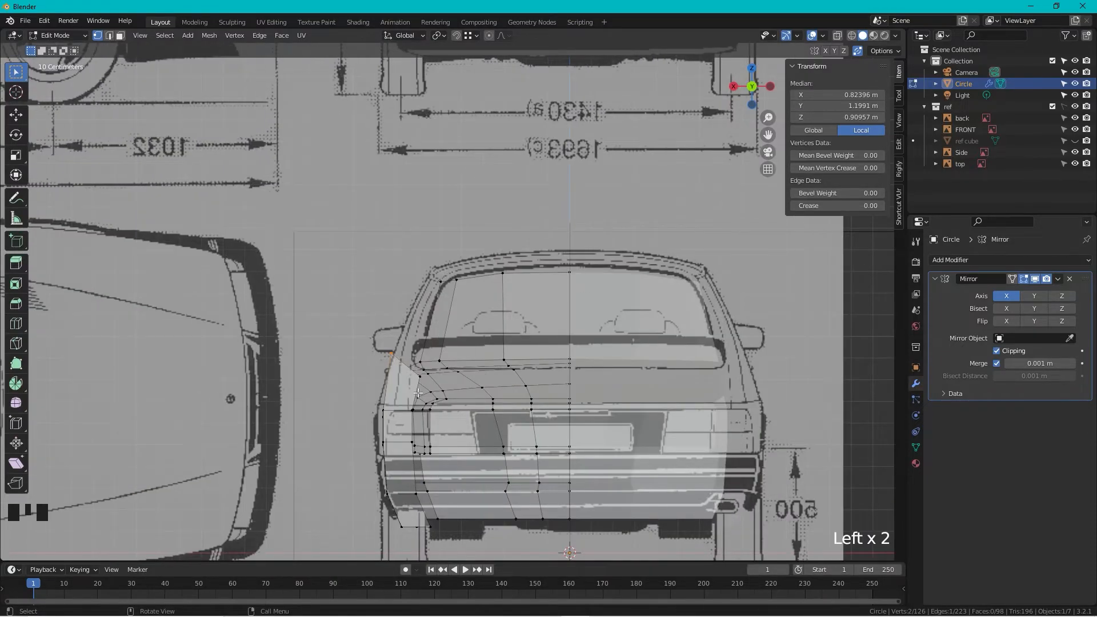
{"action": "scroll", "coordinate": [418, 393], "scroll_direction": "up", "scroll_amount": 1}
{"action": "middle_click_drag", "start_coordinate": [418, 393], "coordinate": [558, 280], "text": "shift"}
{"action": "scroll", "coordinate": [558, 280], "scroll_direction": "down", "scroll_amount": 1}
{"action": "scroll", "coordinate": [558, 280], "scroll_direction": "up", "scroll_amount": 2}
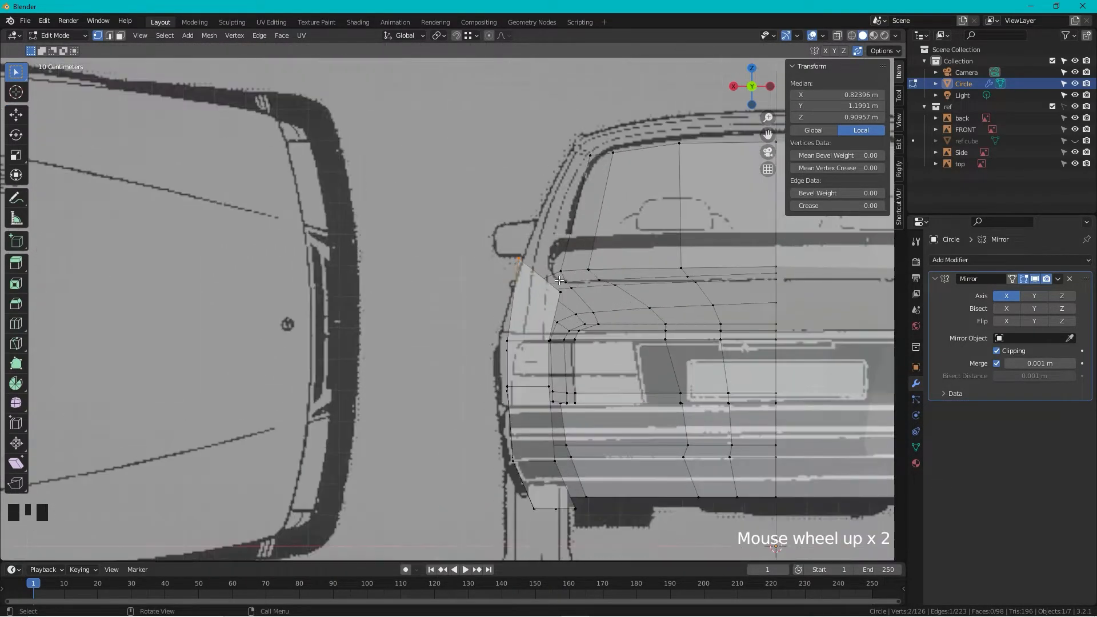
{"action": "scroll", "coordinate": [559, 280], "scroll_direction": "up", "scroll_amount": 1}
{"action": "scroll", "coordinate": [597, 257], "scroll_direction": "down", "scroll_amount": 3}
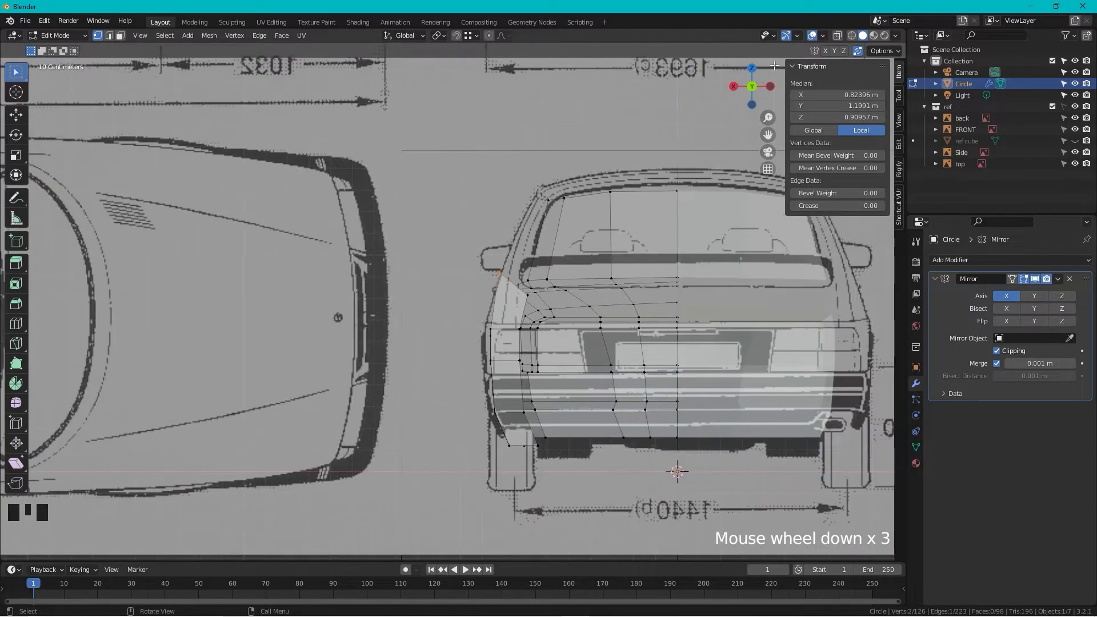
- In the side view, move the two vertices above the rear wheel arch down about 0.063 m and forward about 0.003 m
{"action": "left_click", "coordinate": [736, 89]}
{"action": "scroll", "coordinate": [754, 228], "scroll_direction": "down", "scroll_amount": 4}
{"action": "middle_click_drag", "start_coordinate": [754, 229], "coordinate": [523, 285], "text": "shift"}
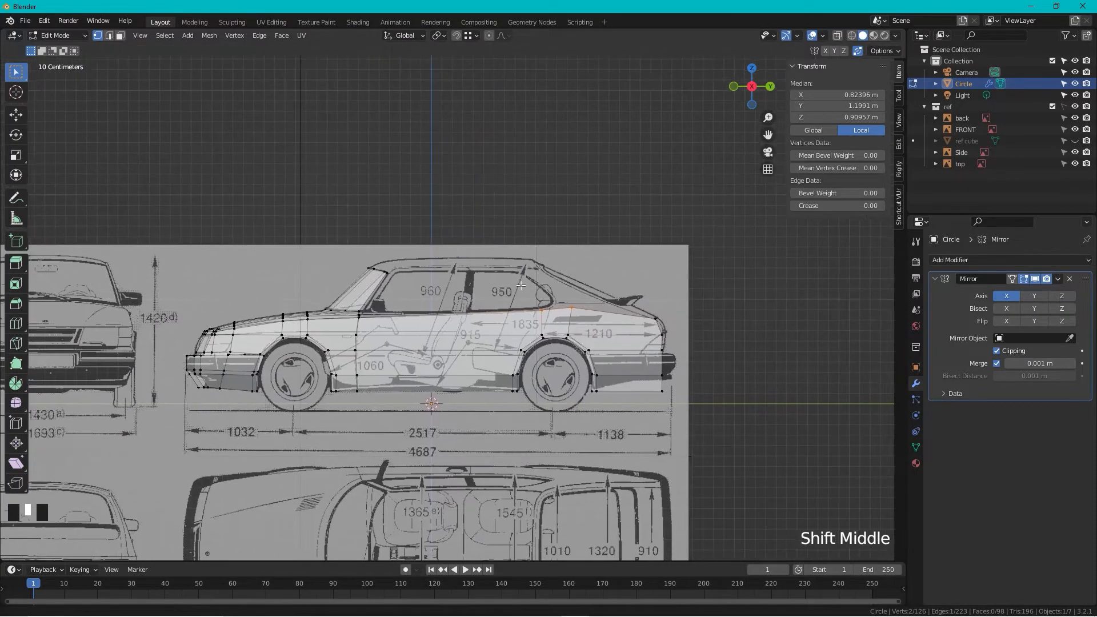
{"action": "scroll", "coordinate": [524, 286], "scroll_direction": "up", "scroll_amount": 3}
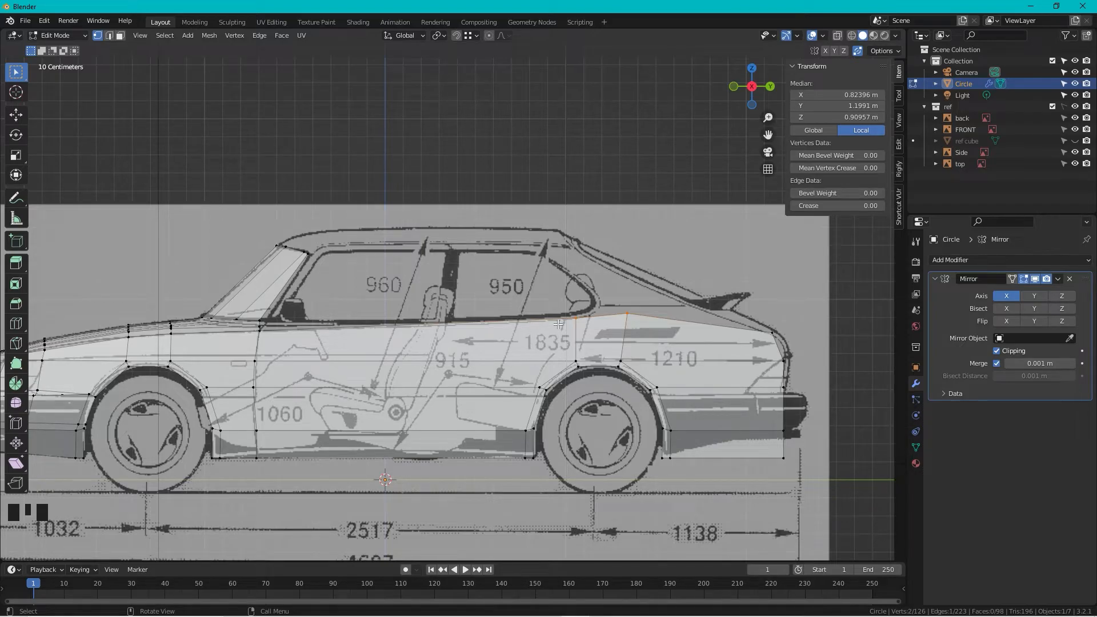
{"action": "middle_click_drag", "start_coordinate": [484, 276], "coordinate": [449, 269]}
{"action": "left_click_drag", "start_coordinate": [615, 297], "coordinate": [537, 340]}
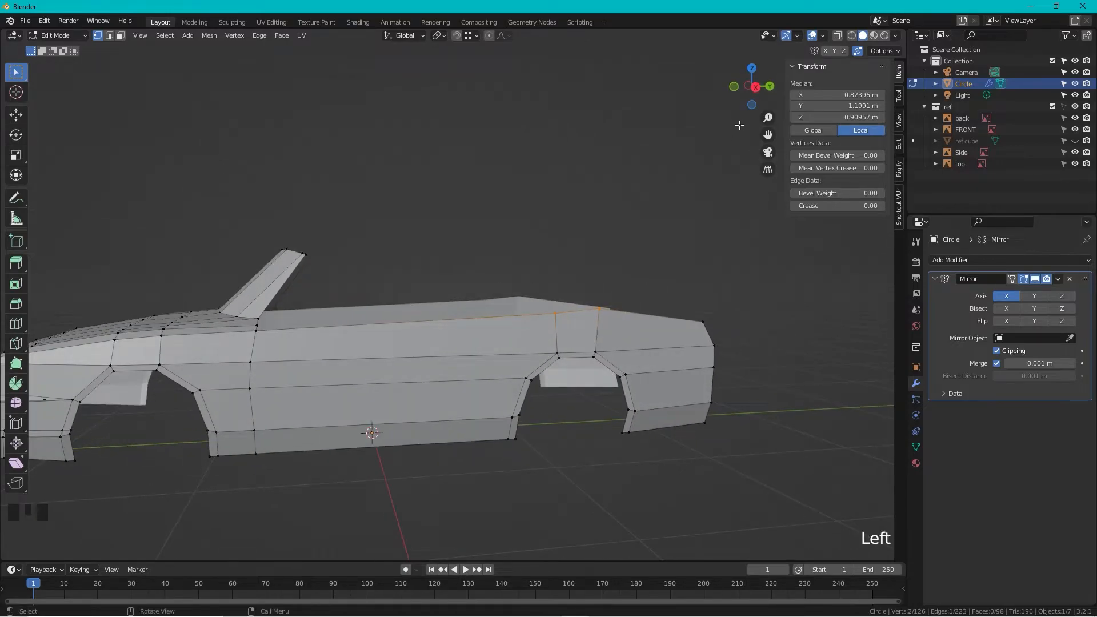
{"action": "left_click", "coordinate": [756, 87]}
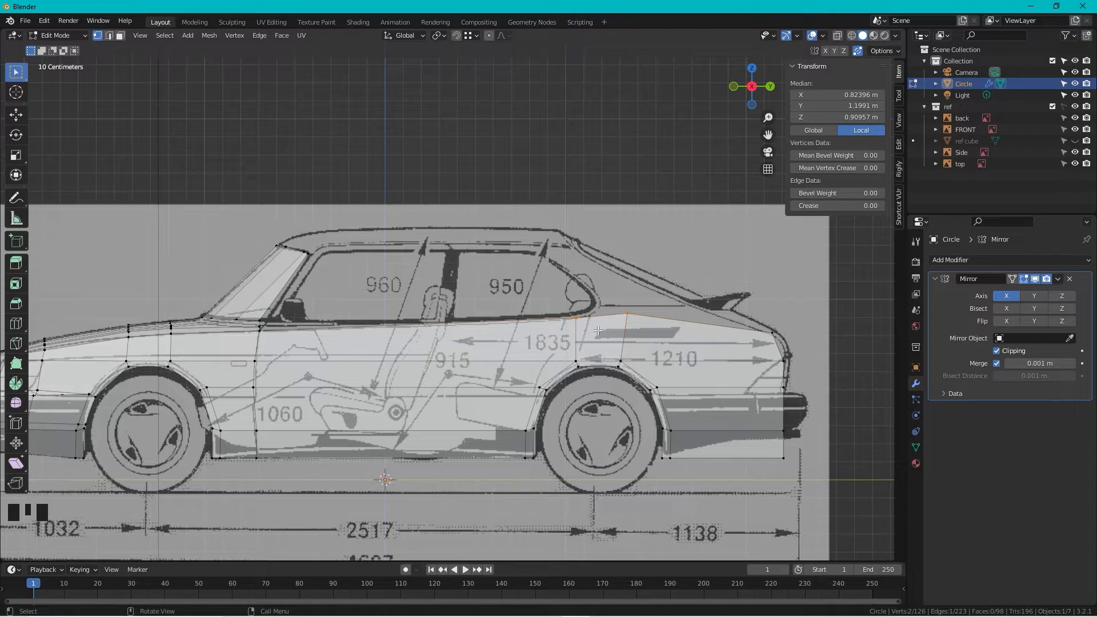
{"action": "key", "text": "g"}
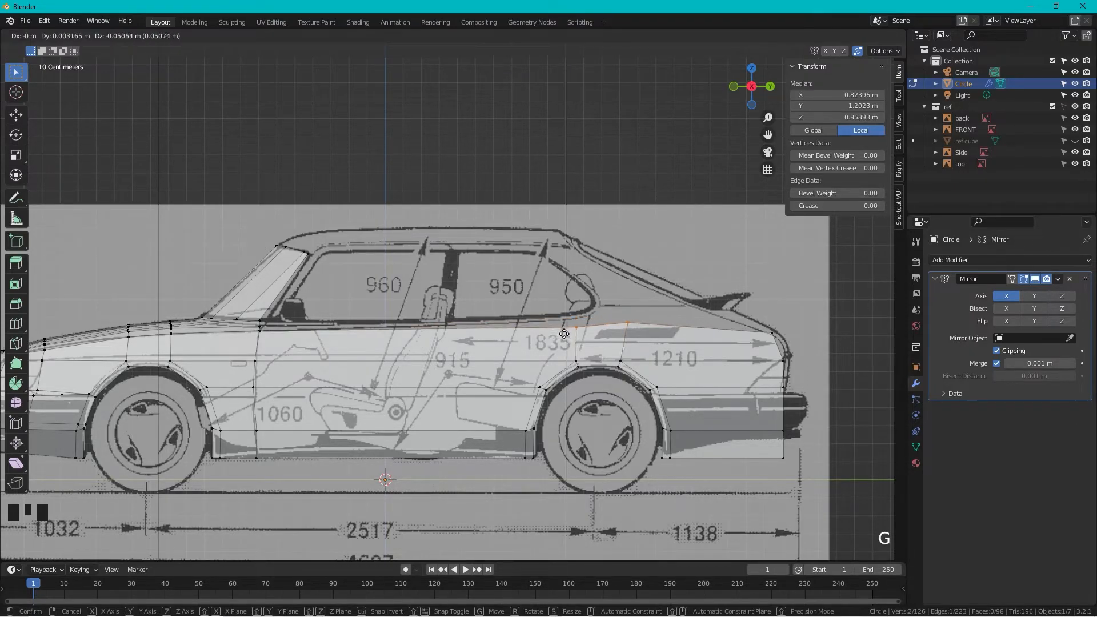
{"action": "left_click", "coordinate": [563, 335]}
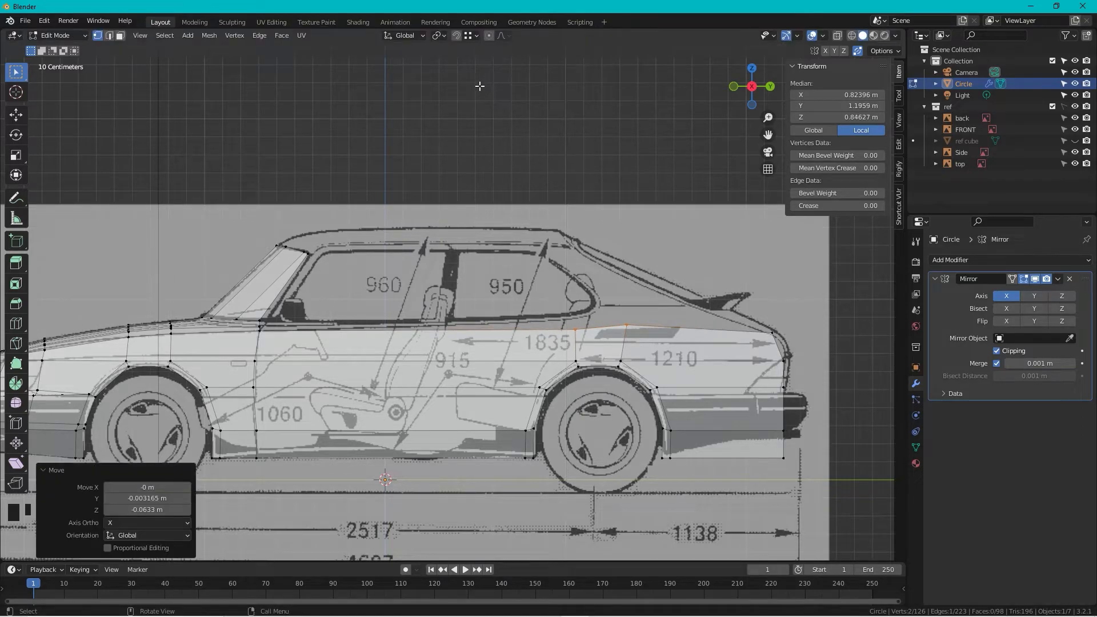
- Flatten the three top-edge vertices from the rear wheel arch to the tail to one height by scaling along Z
{"action": "left_click", "coordinate": [476, 36]}
{"action": "left_click", "coordinate": [654, 142]}
{"action": "middle_click_drag", "start_coordinate": [653, 142], "coordinate": [592, 300]}
{"action": "left_click_drag", "start_coordinate": [757, 279], "coordinate": [520, 324]}
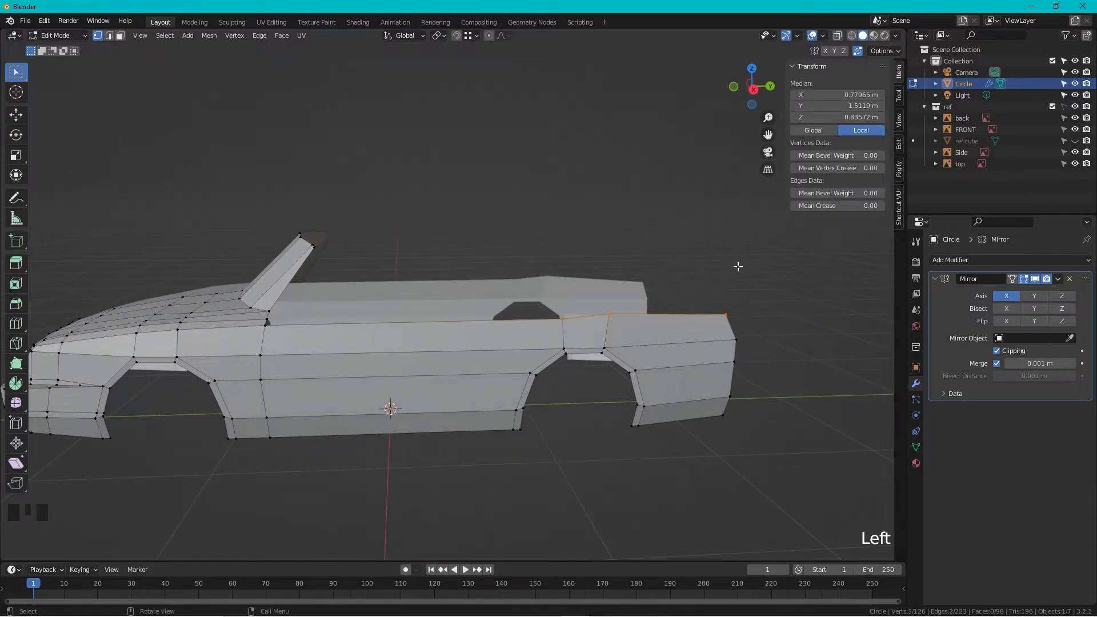
{"action": "key", "text": "s"}
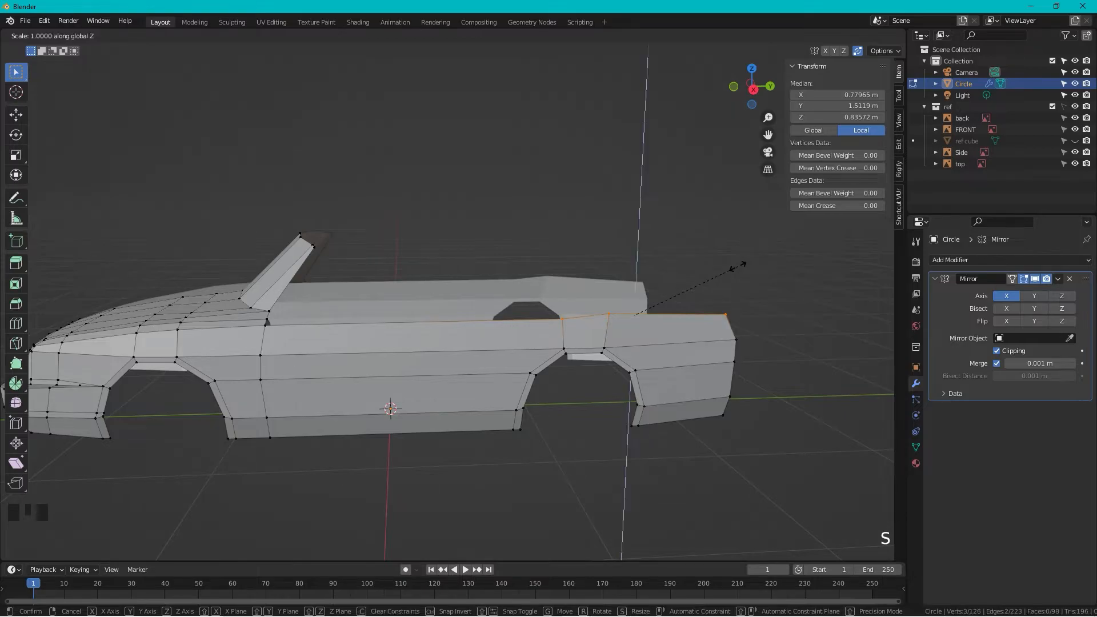
{"action": "left_click", "coordinate": [734, 265]}
- Compare the whole body with the side and front blueprints in Object Mode, and return to editing the mesh
{"action": "key", "text": "Tab"}
{"action": "middle_click_drag", "start_coordinate": [729, 290], "coordinate": [540, 304]}
{"action": "left_click", "coordinate": [763, 90]}
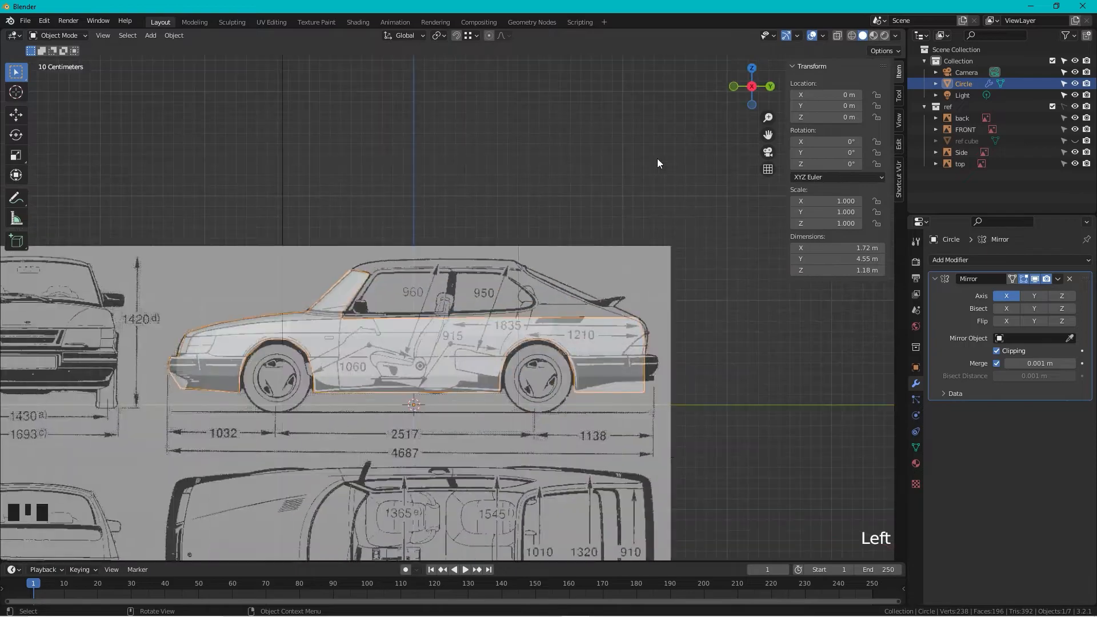
{"action": "scroll", "coordinate": [461, 337], "scroll_direction": "up", "scroll_amount": 4}
{"action": "scroll", "coordinate": [440, 342], "scroll_direction": "down", "scroll_amount": 2}
{"action": "middle_click_drag", "start_coordinate": [439, 342], "coordinate": [572, 322]}
{"action": "left_click", "coordinate": [742, 94]}
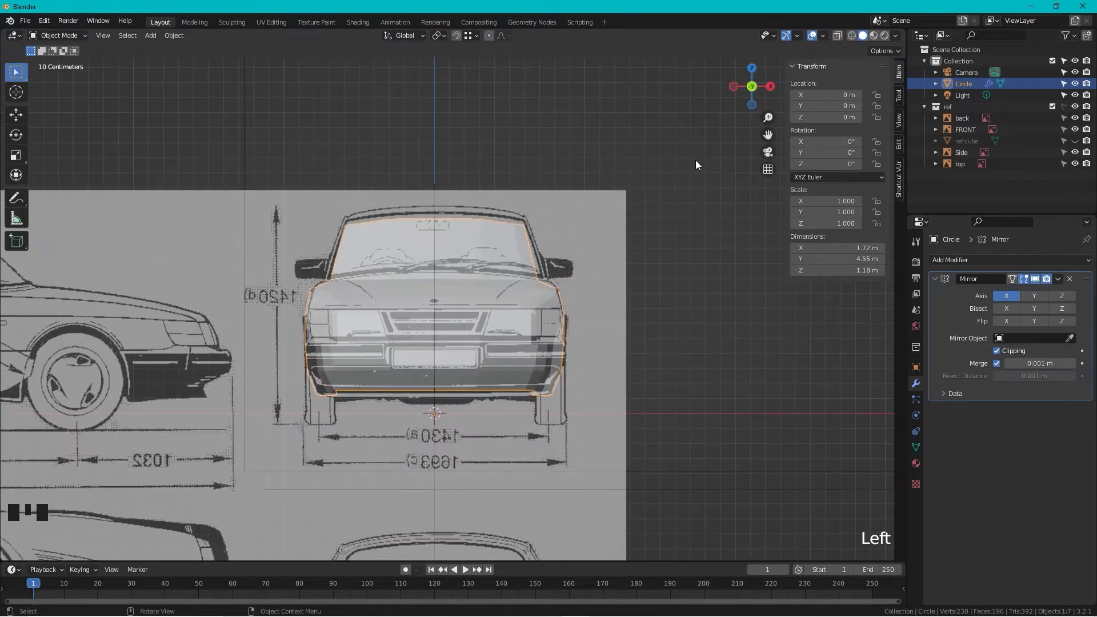
{"action": "scroll", "coordinate": [600, 273], "scroll_direction": "up", "scroll_amount": 3}
{"action": "middle_click_drag", "start_coordinate": [627, 263], "coordinate": [490, 328], "text": "shift"}
{"action": "key", "text": "Tab"}
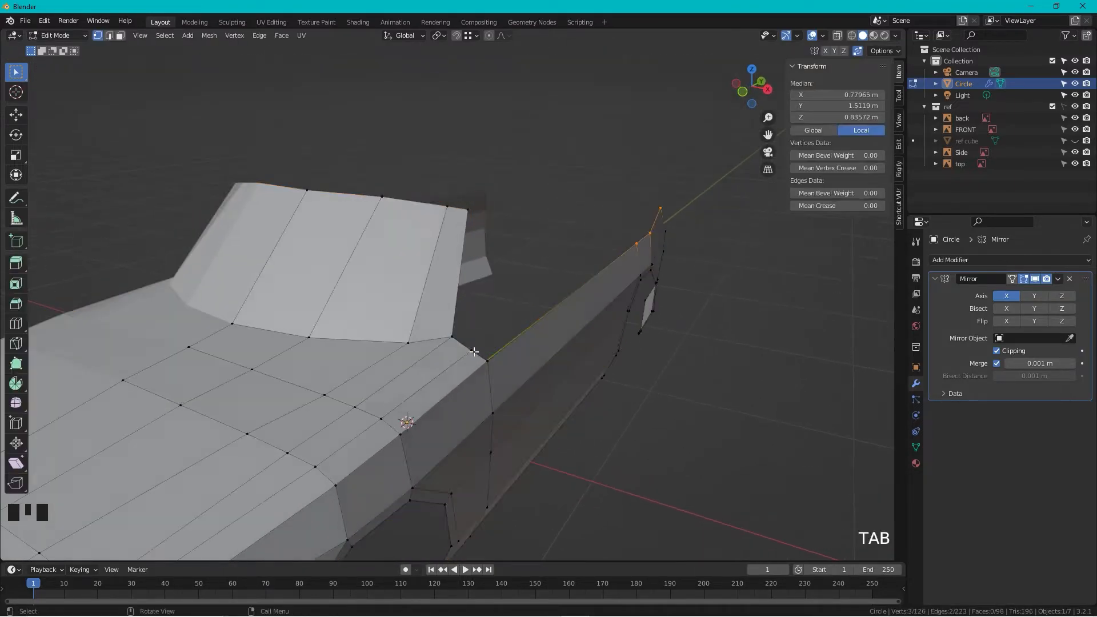
- Extrude the short edge beside the windshield base rearward about 1.749 m and again about 0.285 m, snapping to the vertices above the rear wheel arch
{"action": "left_click", "coordinate": [495, 334]}
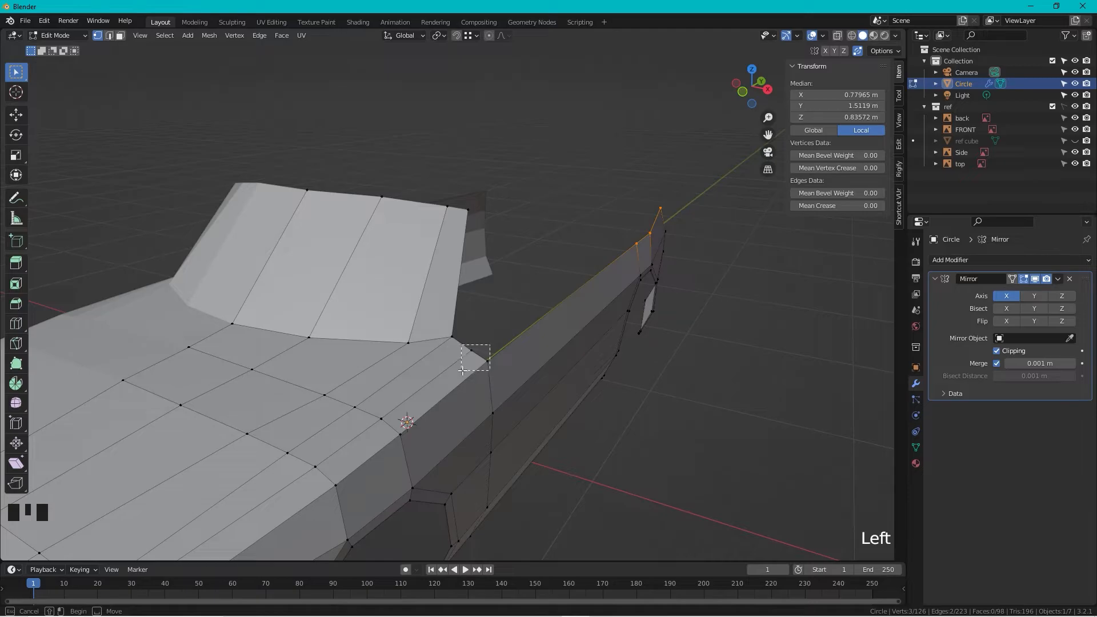
{"action": "left_click_drag", "start_coordinate": [505, 307], "coordinate": [467, 373]}
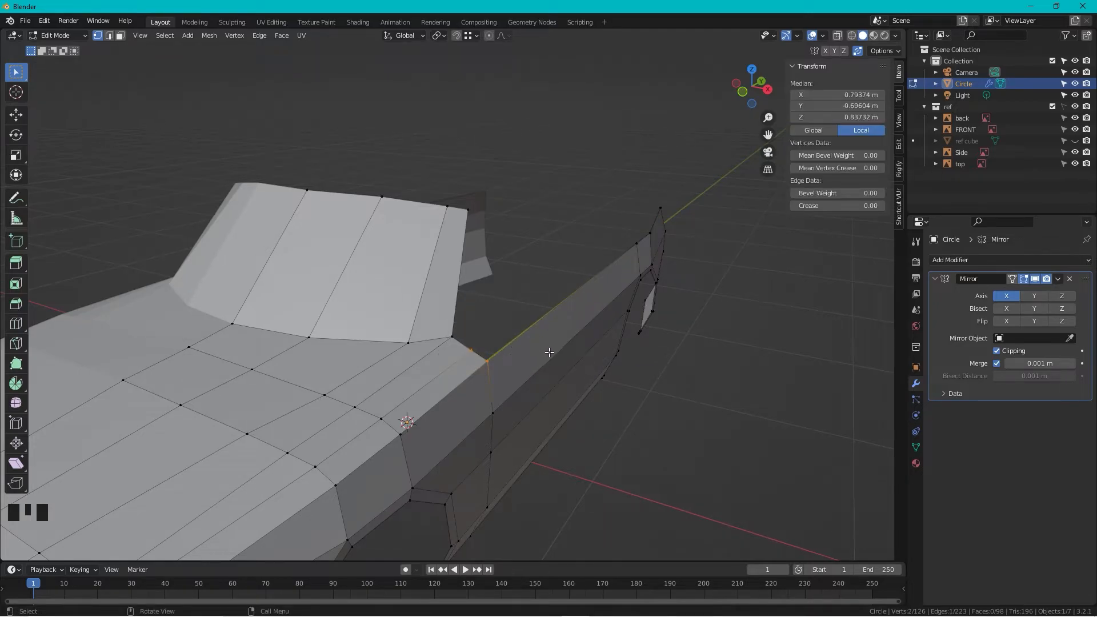
{"action": "key", "text": "e"}
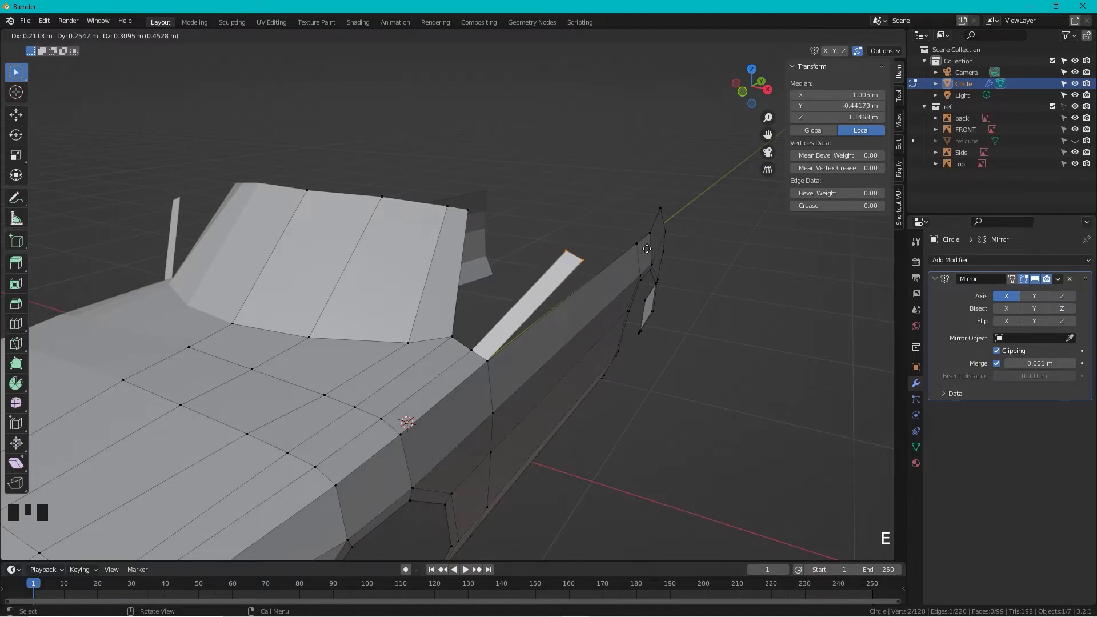
{"action": "key", "text": "shift"}
{"action": "left_click", "coordinate": [648, 246]}
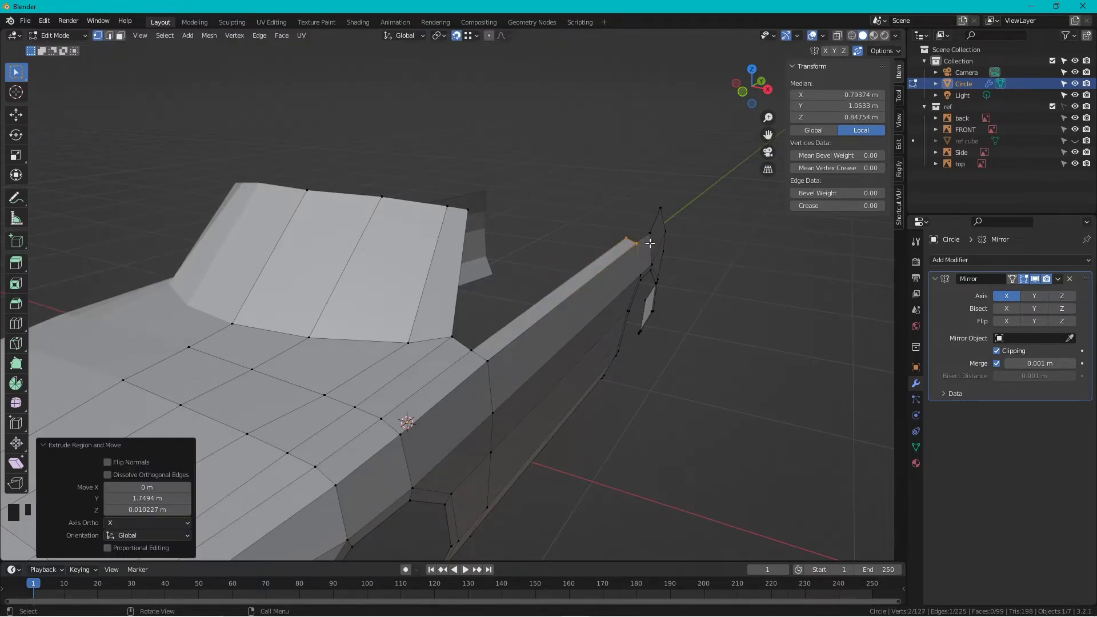
{"action": "key", "text": "e"}
{"action": "left_click", "coordinate": [652, 236]}
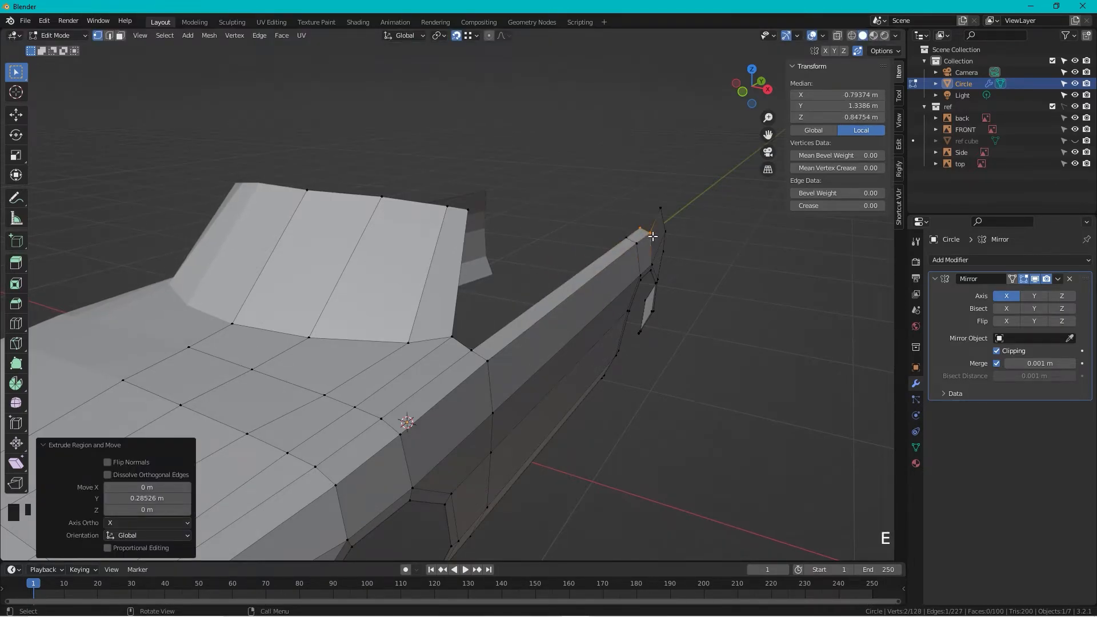
{"action": "key", "text": "e"}
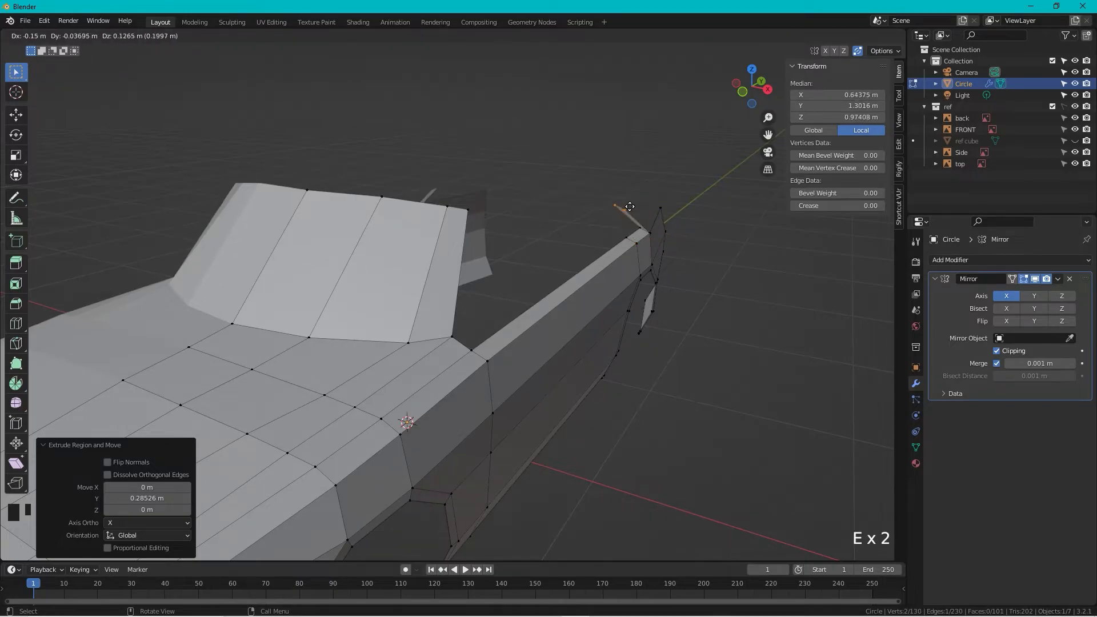
{"action": "left_click", "coordinate": [666, 188]}
{"action": "key", "text": "ctrl+z"}
- In the side view, add one vertical loop cut through the body side near the middle pillar, slid to factor -0.111
{"action": "middle_click_drag", "start_coordinate": [561, 319], "coordinate": [548, 315]}
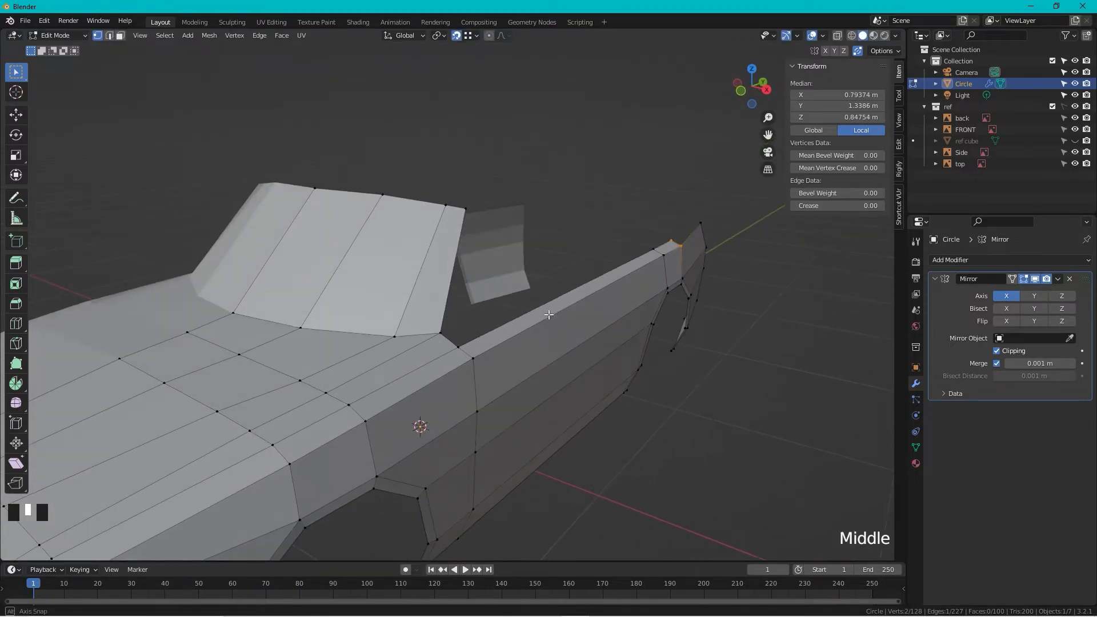
{"action": "left_click", "coordinate": [737, 84]}
{"action": "middle_click_drag", "start_coordinate": [723, 124], "coordinate": [499, 290]}
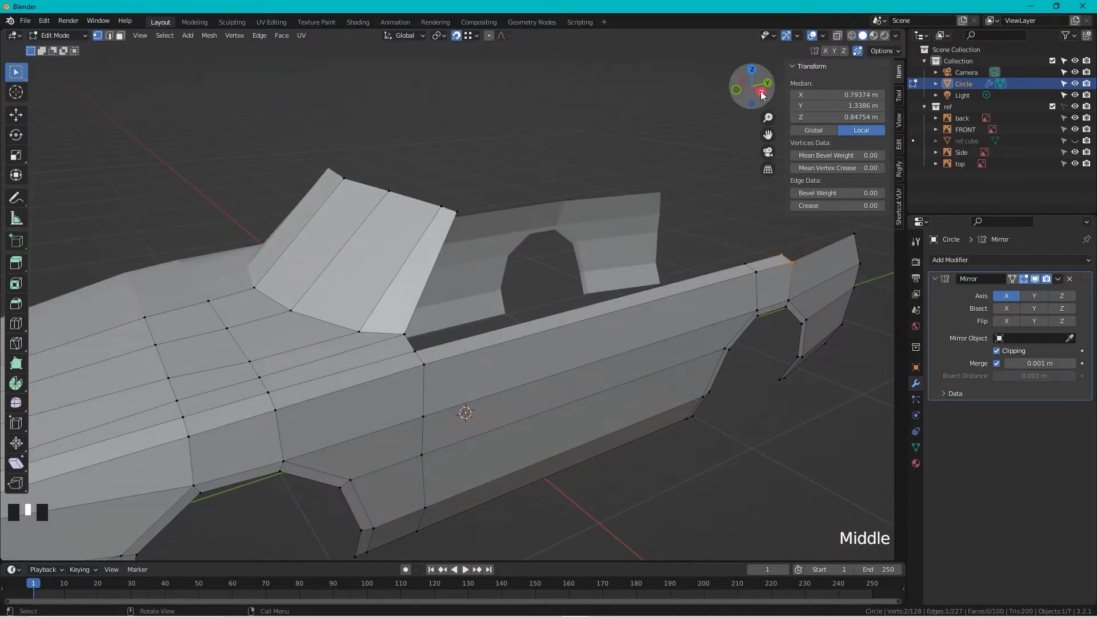
{"action": "left_click", "coordinate": [741, 82]}
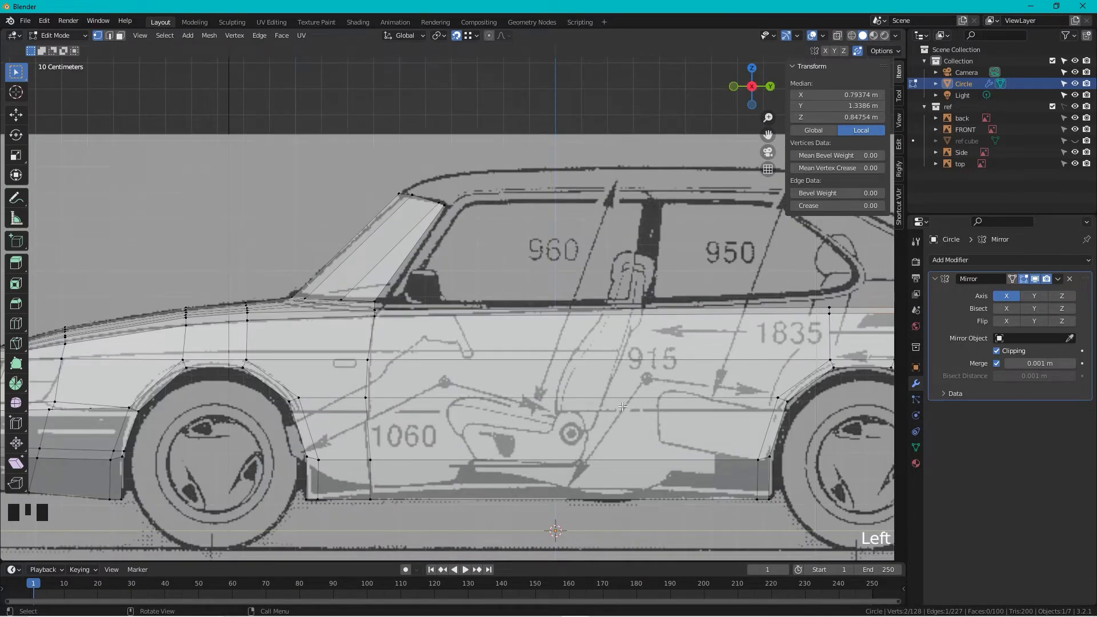
{"action": "key", "text": "ctrl+r"}
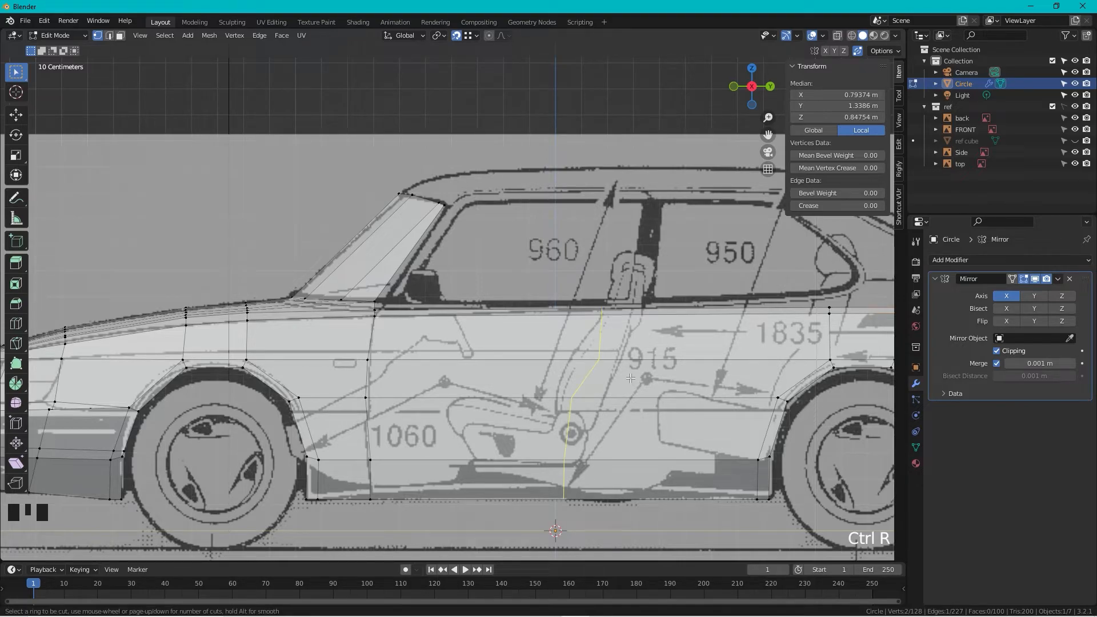
{"action": "left_click", "coordinate": [631, 378]}
{"action": "left_click", "coordinate": [656, 372]}
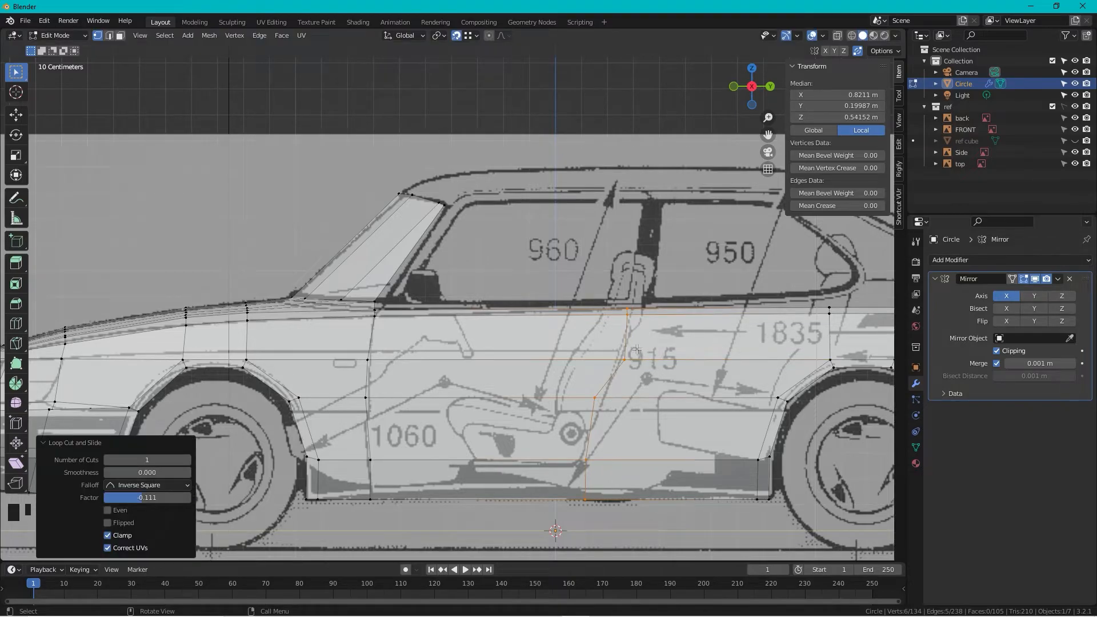
- Straighten the new loop by scaling it to 0 along Y, and slide it rearward to factor -0.074, at about Y 0.254 m
{"action": "key", "text": "s"}
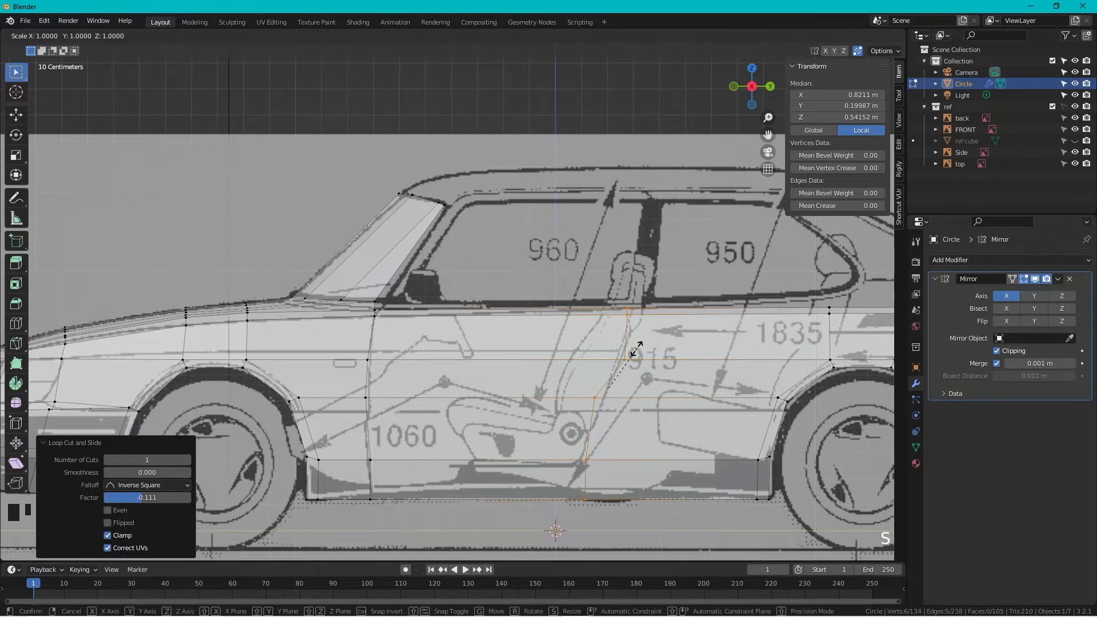
{"action": "key", "text": "y"}
{"action": "key", "text": "0"}
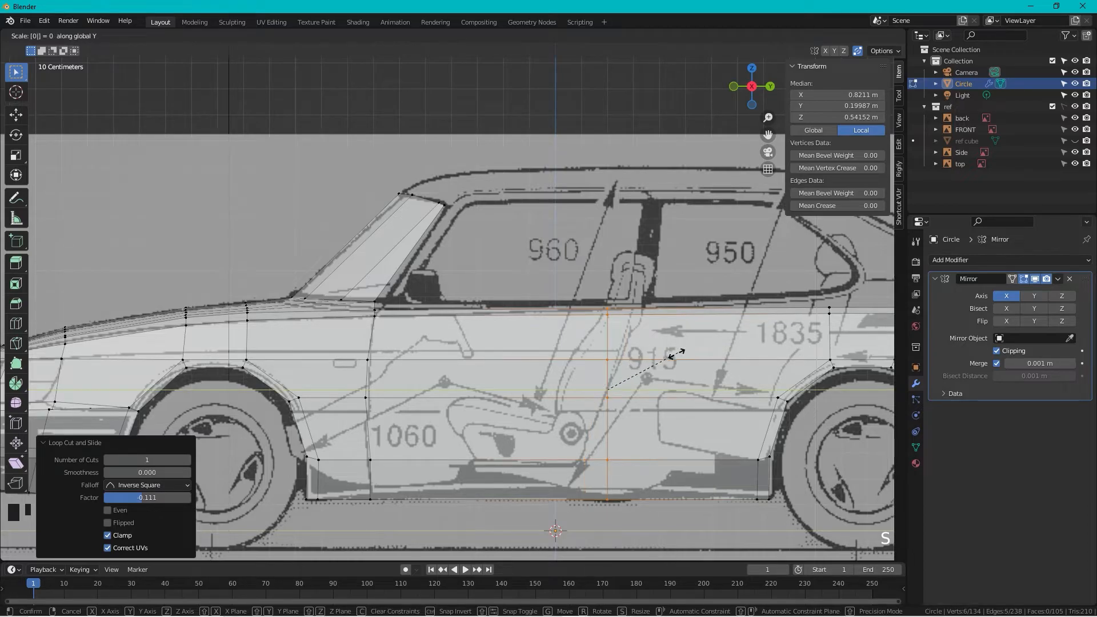
{"action": "left_click", "coordinate": [652, 366]}
{"action": "key", "text": "g"}
{"action": "key", "text": "g"}
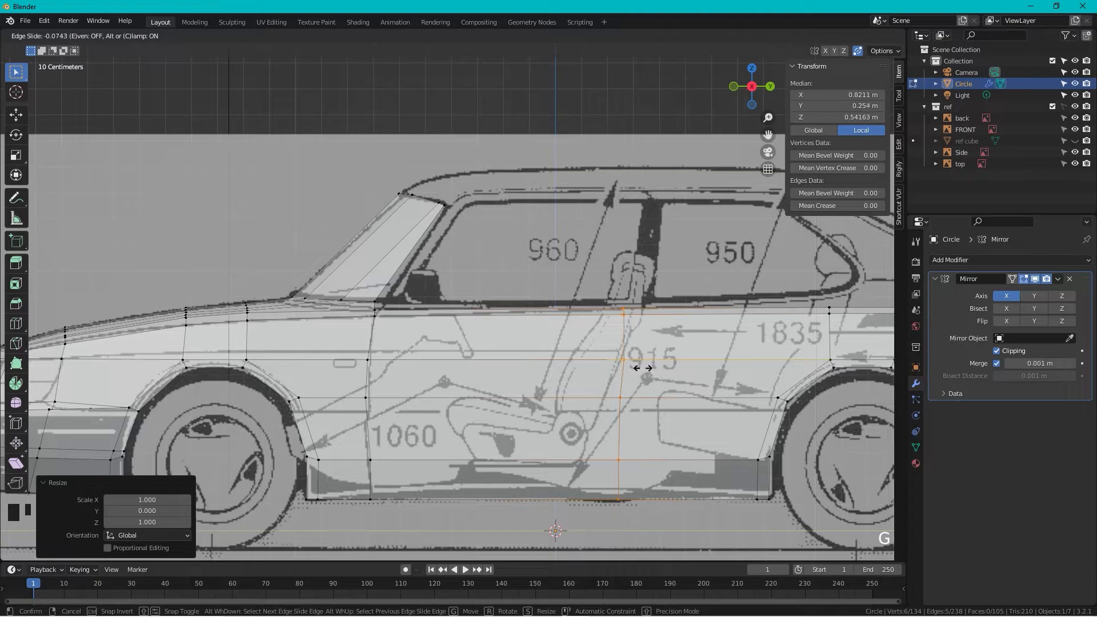
{"action": "left_click", "coordinate": [641, 367]}
{"action": "scroll", "coordinate": [676, 324], "scroll_direction": "down", "scroll_amount": 2}
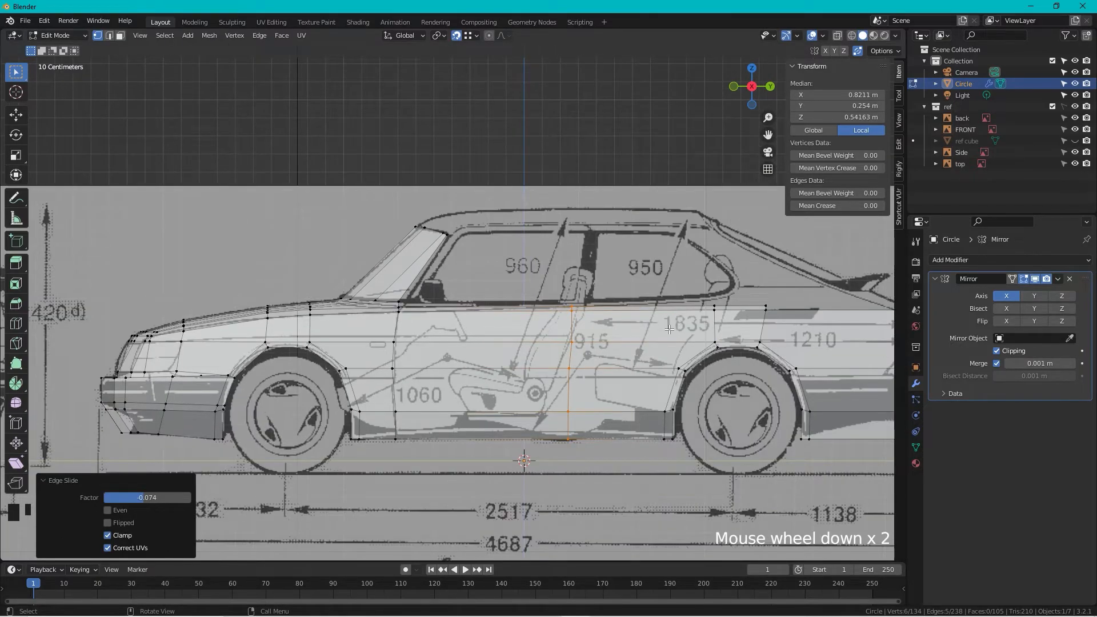
{"action": "scroll", "coordinate": [534, 254], "scroll_direction": "down", "scroll_amount": 1}
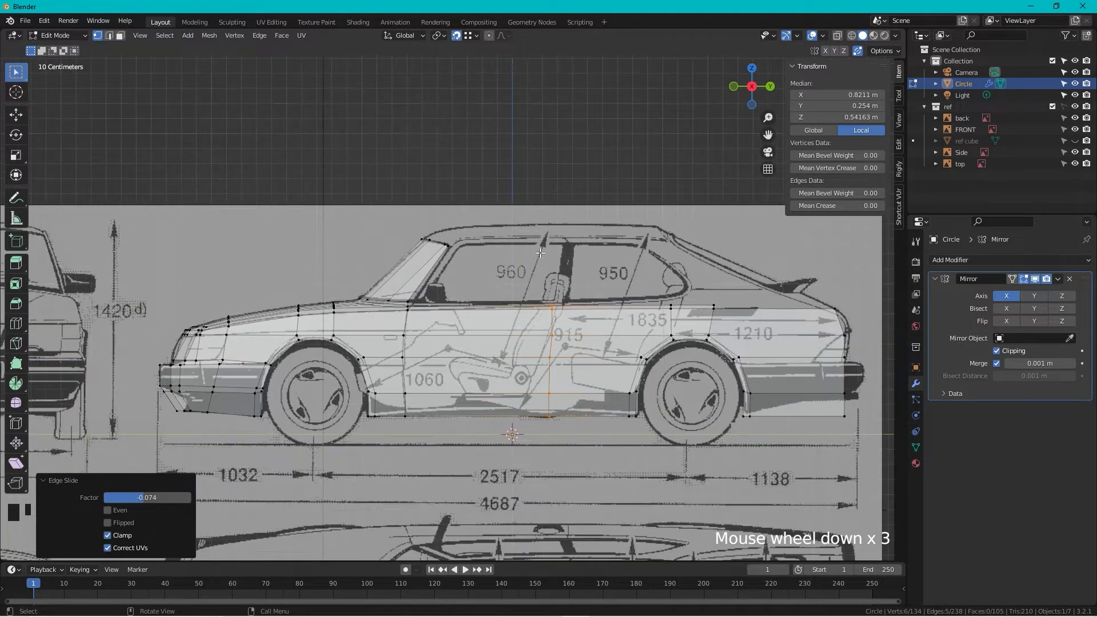
- In the side view, slide the outer vertex of the short edge at the windshield base rearward along the beltline to factor 0.105
{"action": "middle_click_drag", "start_coordinate": [540, 257], "coordinate": [491, 320]}
{"action": "scroll", "coordinate": [487, 326], "scroll_direction": "up", "scroll_amount": 3}
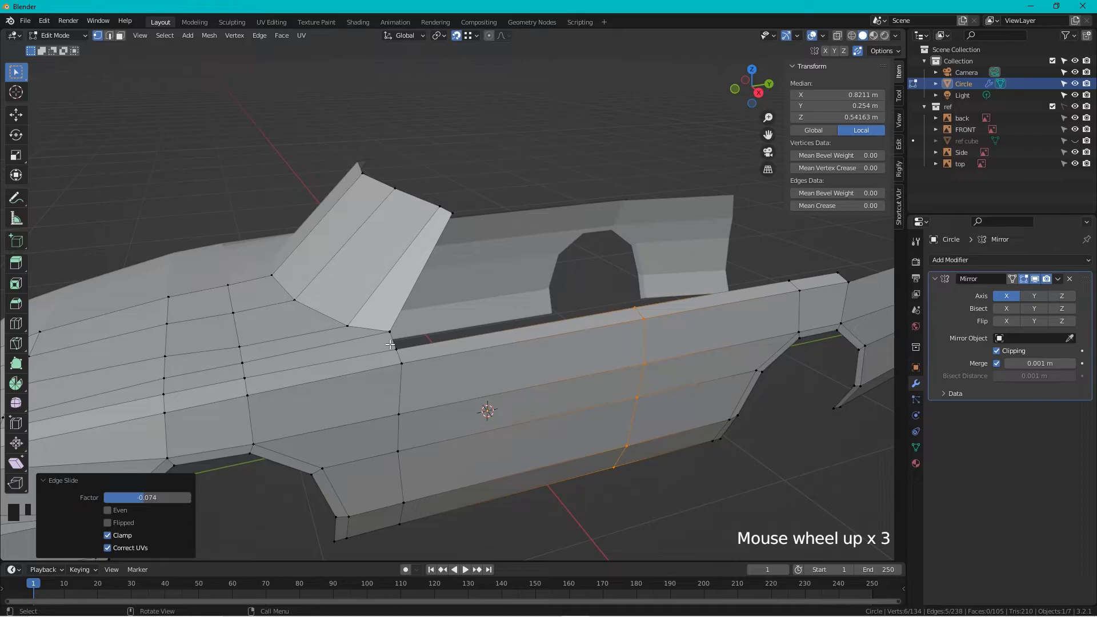
{"action": "left_click_drag", "start_coordinate": [403, 319], "coordinate": [377, 353]}
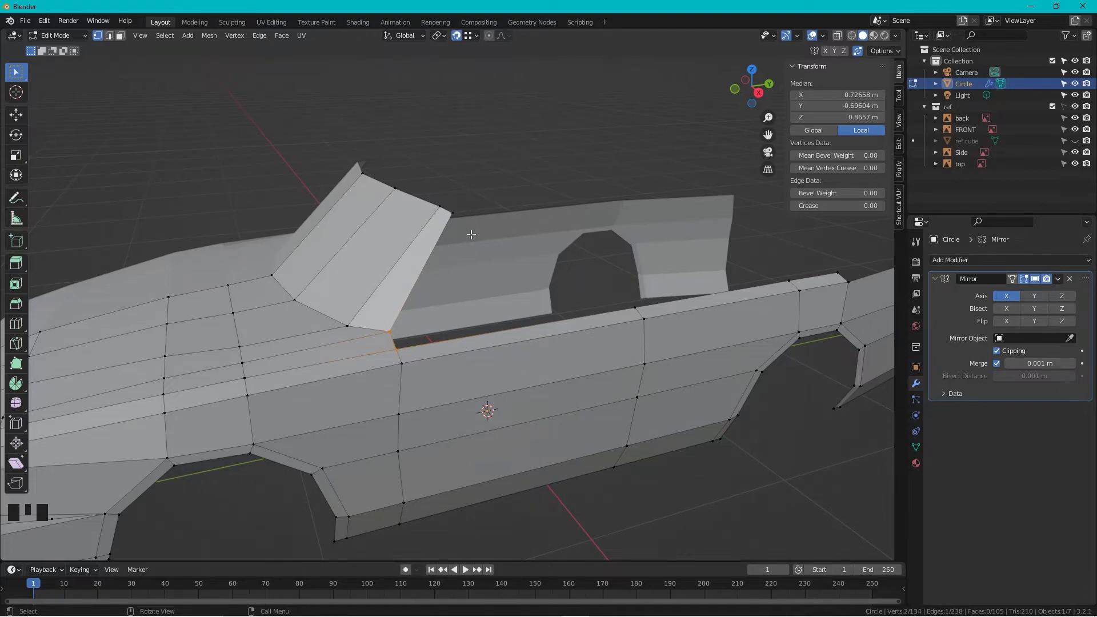
{"action": "left_click", "coordinate": [758, 93]}
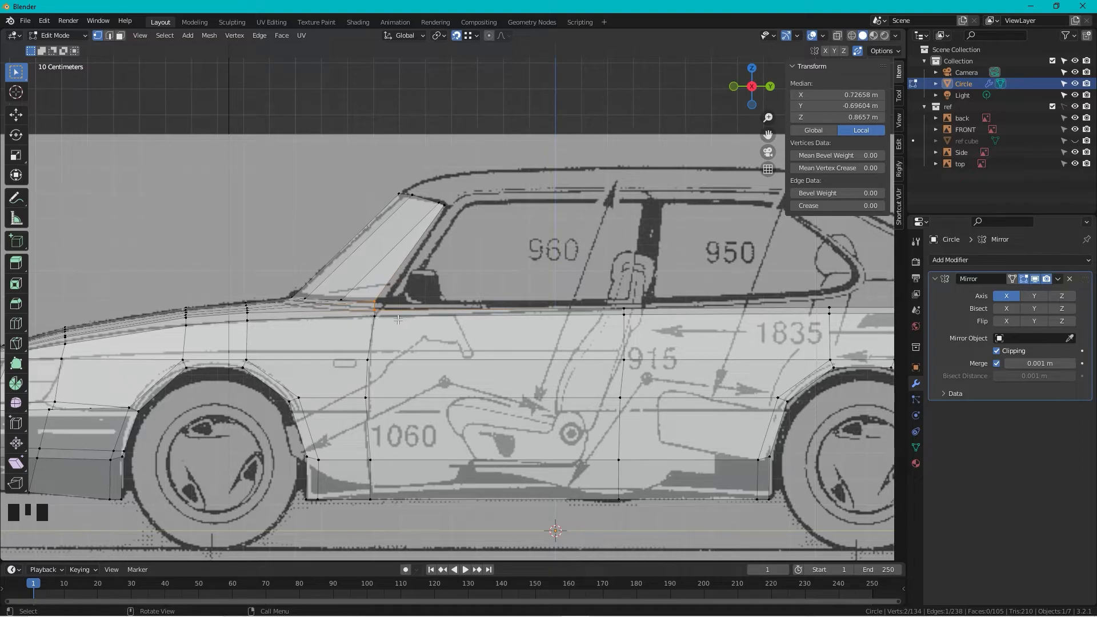
{"action": "left_click", "coordinate": [377, 309]}
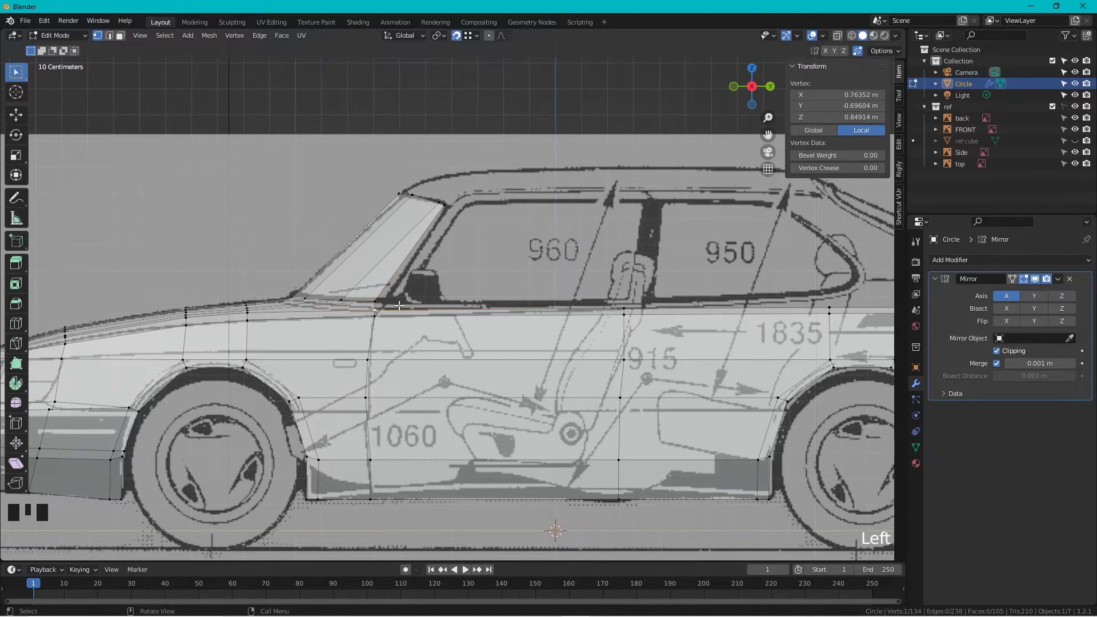
{"action": "middle_click_drag", "start_coordinate": [376, 309], "coordinate": [420, 376], "text": "shift"}
{"action": "key", "text": "g"}
{"action": "key", "text": "g"}
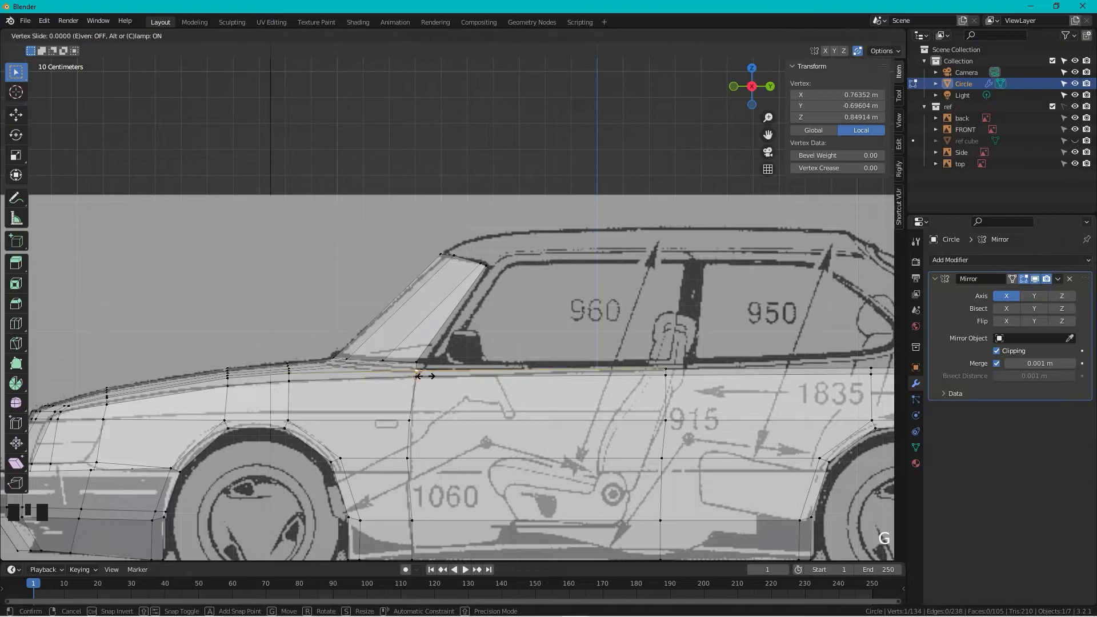
{"action": "left_click", "coordinate": [439, 366]}
{"action": "scroll", "coordinate": [440, 366], "scroll_direction": "down", "scroll_amount": 2}
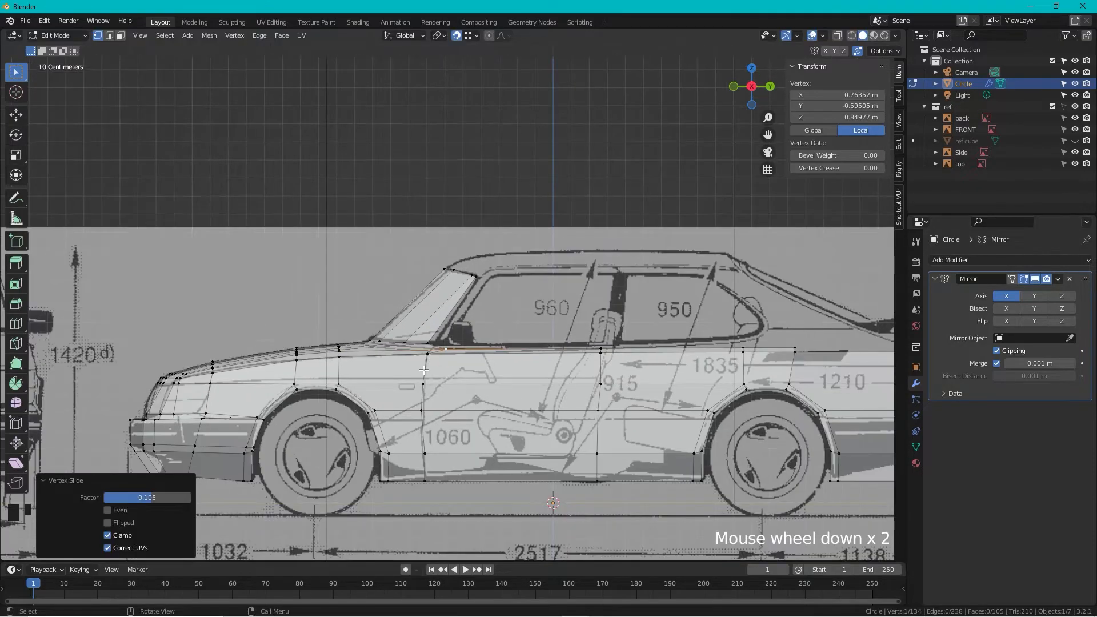
- Extrude the short edge at the windshield's lower outer corner upward about 0.467 m, snapping it to the windshield's upper outer vertex
{"action": "scroll", "coordinate": [424, 358], "scroll_direction": "down", "scroll_amount": 1}
{"action": "middle_click_drag", "start_coordinate": [425, 358], "coordinate": [410, 401]}
{"action": "scroll", "coordinate": [470, 382], "scroll_direction": "up", "scroll_amount": 2}
{"action": "left_click_drag", "start_coordinate": [418, 390], "coordinate": [483, 422]}
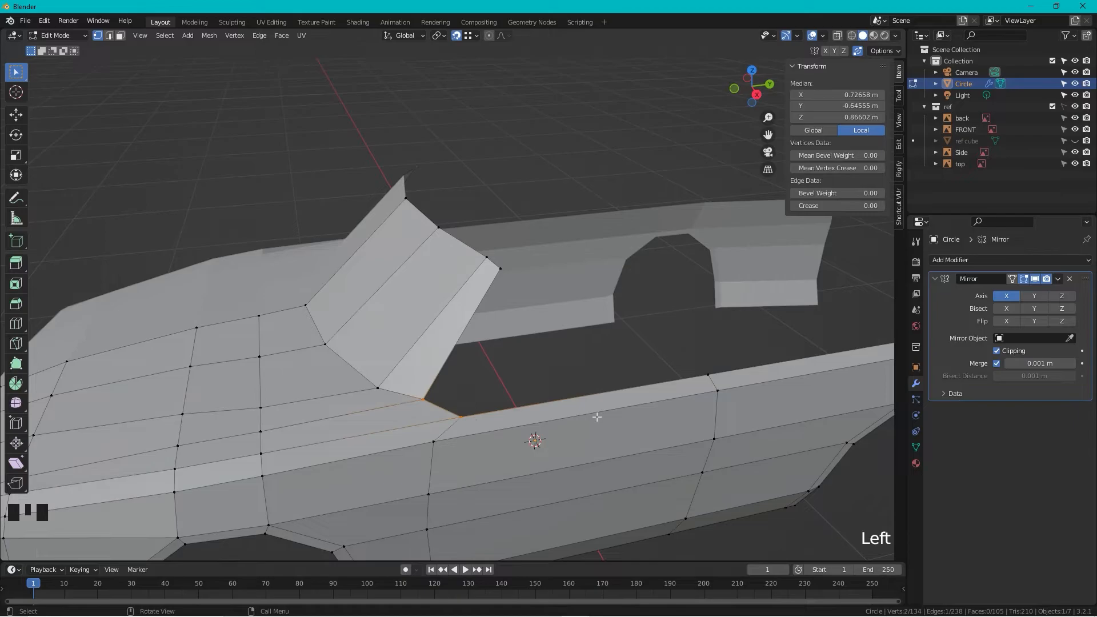
{"action": "key", "text": "e"}
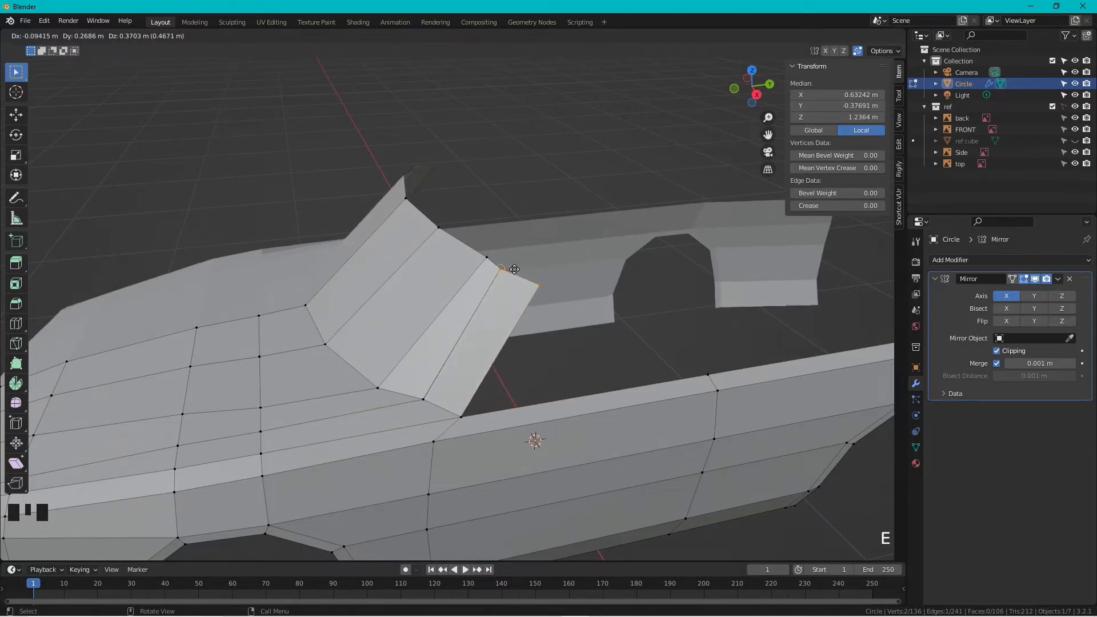
{"action": "left_click", "coordinate": [509, 261]}
- In the front view, move the new pillar's upper outer vertex about 0.034 m inward and 0.010 m up to match the blueprint
{"action": "middle_click_drag", "start_coordinate": [509, 261], "coordinate": [533, 217]}
{"action": "left_click_drag", "start_coordinate": [533, 217], "coordinate": [506, 264]}
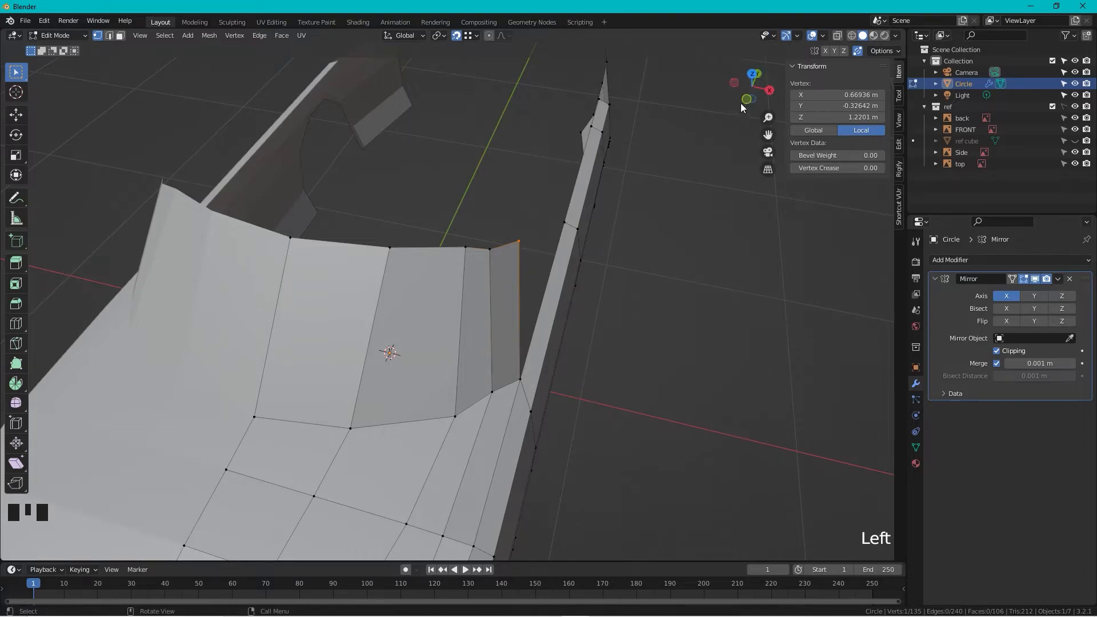
{"action": "left_click", "coordinate": [759, 73]}
{"action": "scroll", "coordinate": [602, 192], "scroll_direction": "up", "scroll_amount": 4}
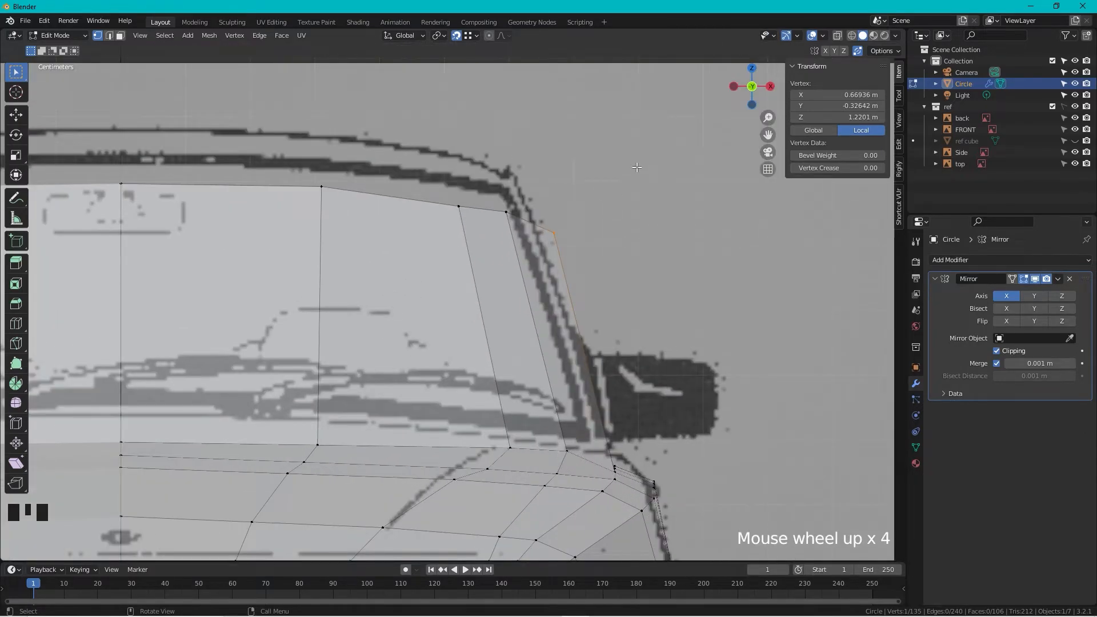
{"action": "key", "text": "g"}
{"action": "left_click", "coordinate": [614, 162]}
- Try to extrude the windshield pillar's outer edge rearward, snapping to the door loop's beltline vertex
{"action": "middle_click_drag", "start_coordinate": [631, 163], "coordinate": [557, 240]}
{"action": "middle_click_drag", "start_coordinate": [599, 271], "coordinate": [502, 380]}
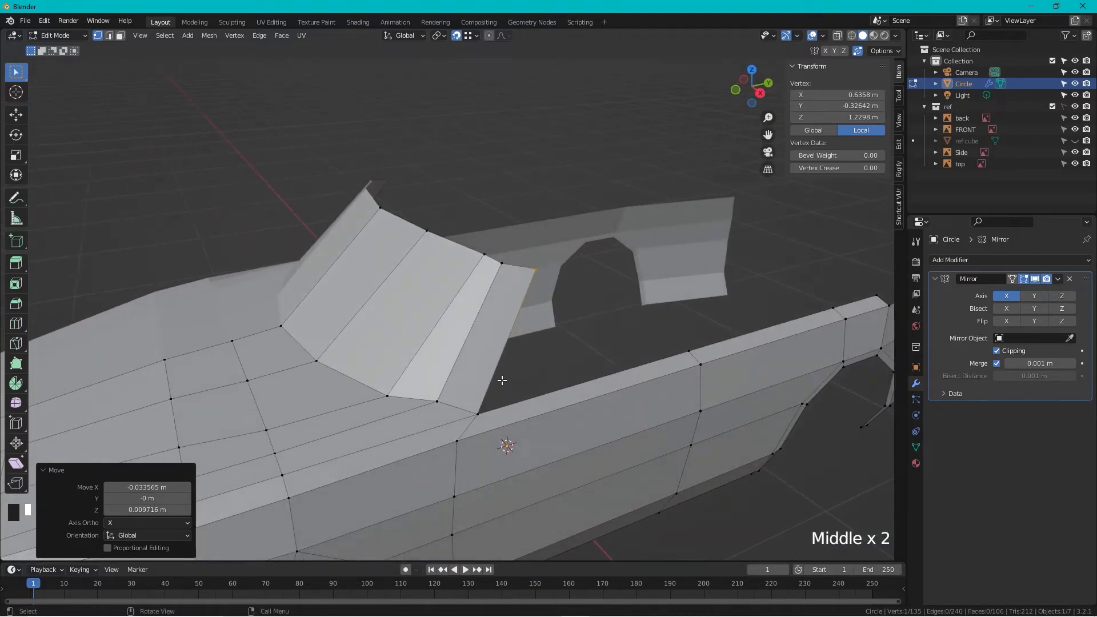
{"action": "left_click", "coordinate": [481, 416]}
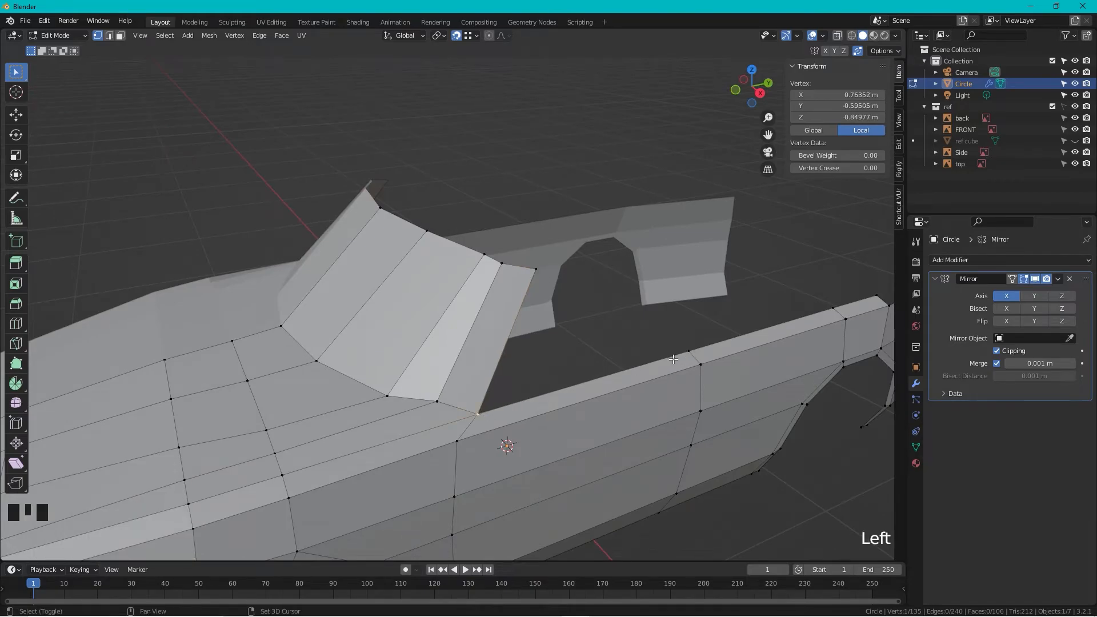
{"action": "left_click", "coordinate": [535, 268], "text": "shift"}
{"action": "key", "text": "e"}
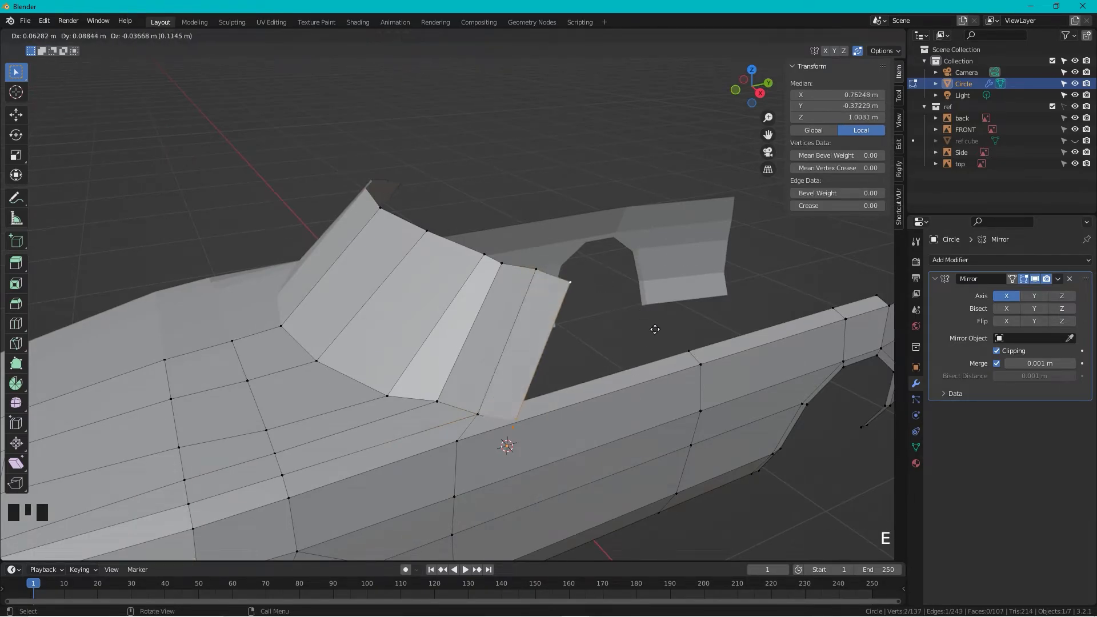
{"action": "left_click", "coordinate": [698, 341]}
{"action": "key", "text": "ctrl+z"}
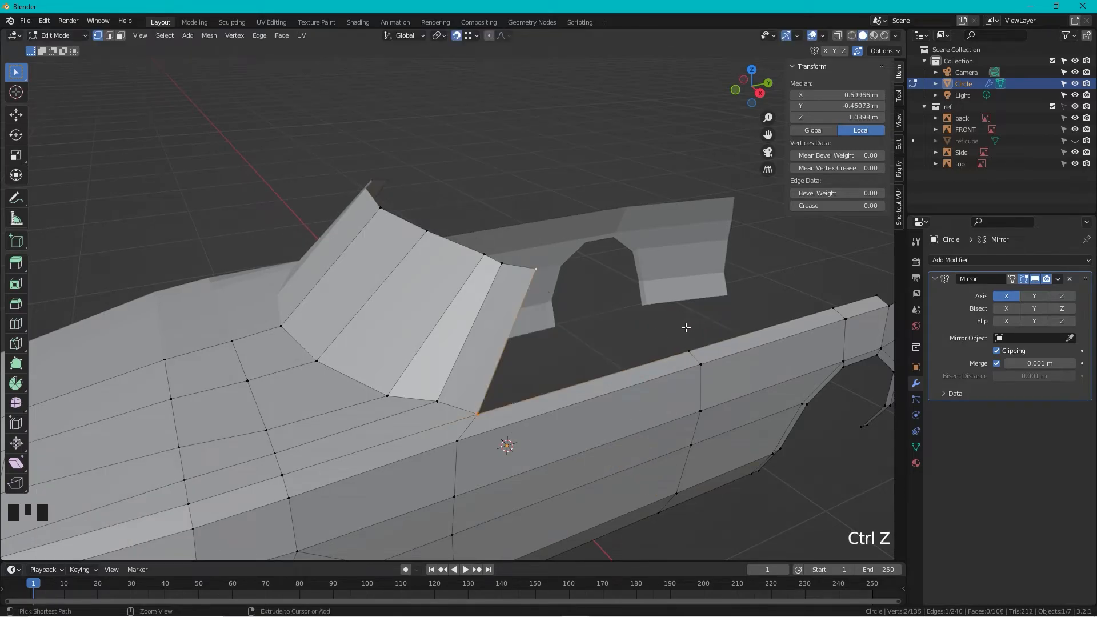
{"action": "key", "text": "e"}
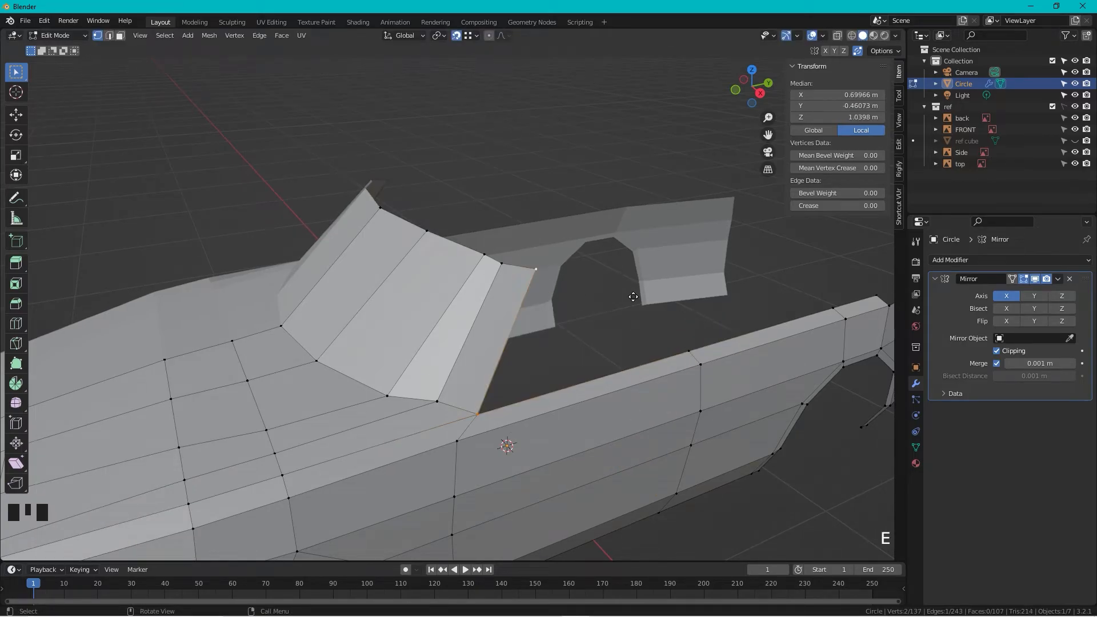
{"action": "left_click", "coordinate": [689, 349]}
{"action": "key", "text": "ctrl+z"}
- Set snapping to use the active element, and make the lower vertex of the pillar's outer edge the active one
{"action": "left_click", "coordinate": [476, 35]}
{"action": "left_click", "coordinate": [514, 169]}
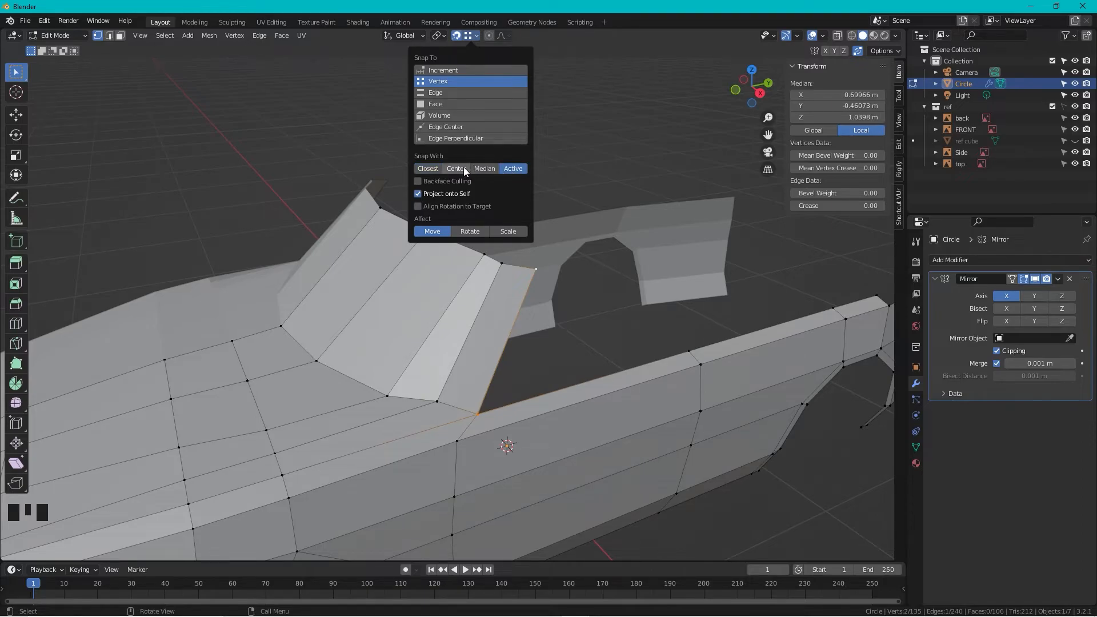
{"action": "left_click", "coordinate": [485, 407], "text": "shift"}
{"action": "left_click", "coordinate": [488, 409], "text": "shift"}
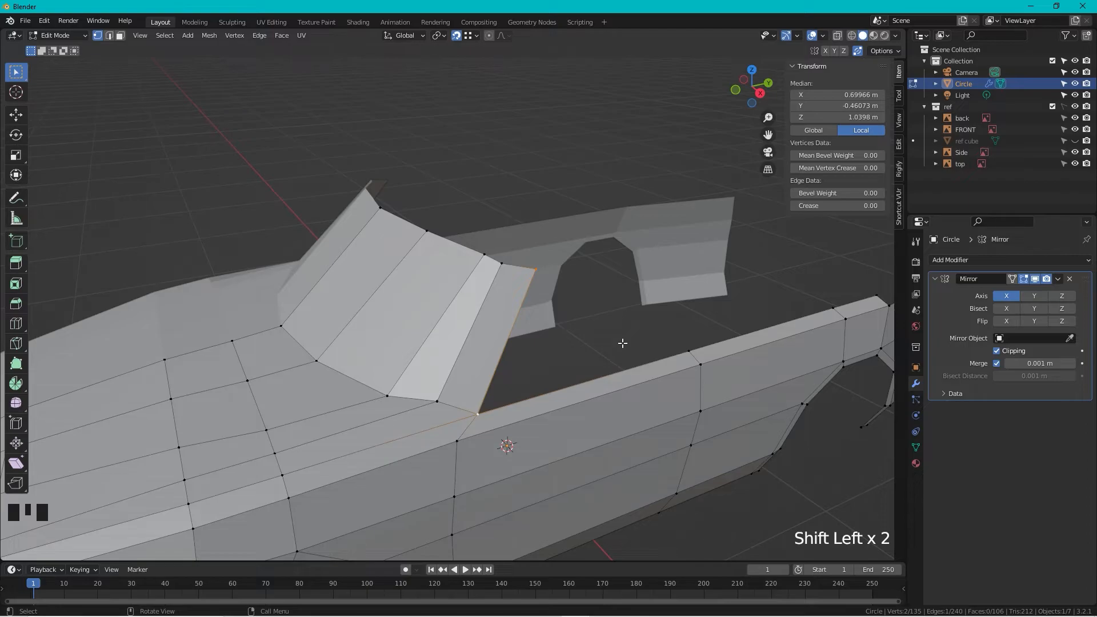
- Try to move the pillar's outer edge about 0.858 m rearward along Y to the door loop's beltline vertex
{"action": "key", "text": "g"}
{"action": "key", "text": "y"}
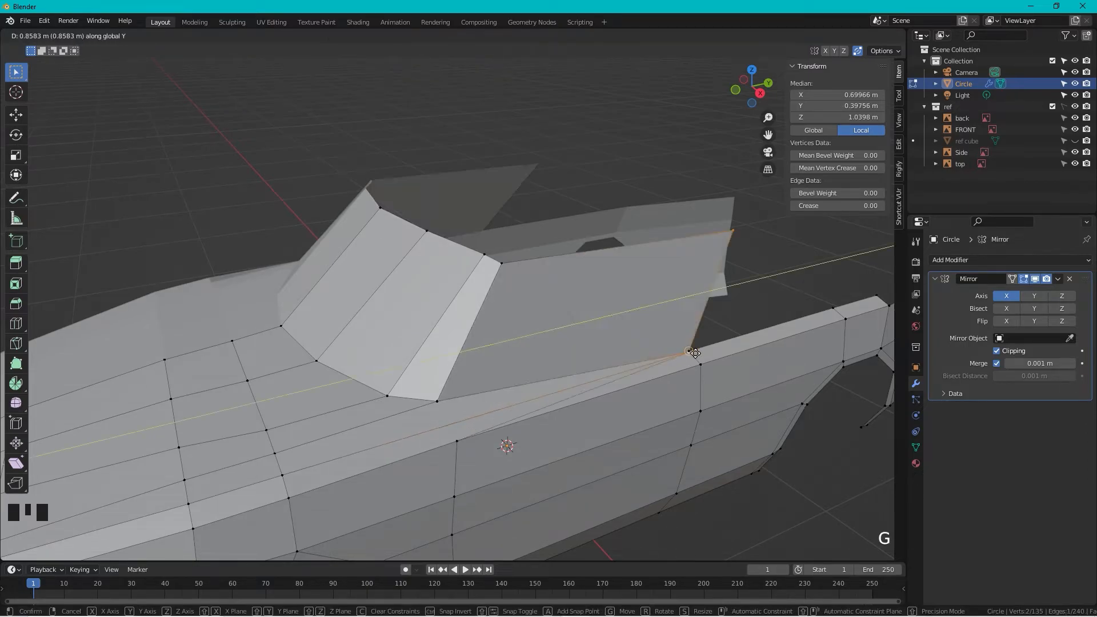
{"action": "left_click", "coordinate": [685, 350]}
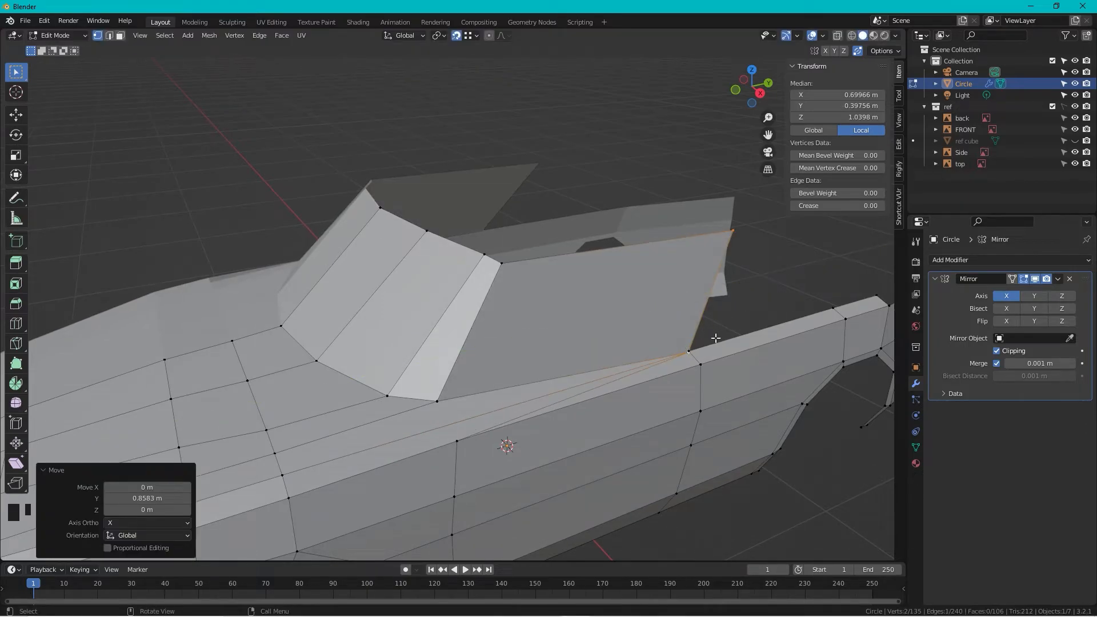
{"action": "key", "text": "ctrl+z"}
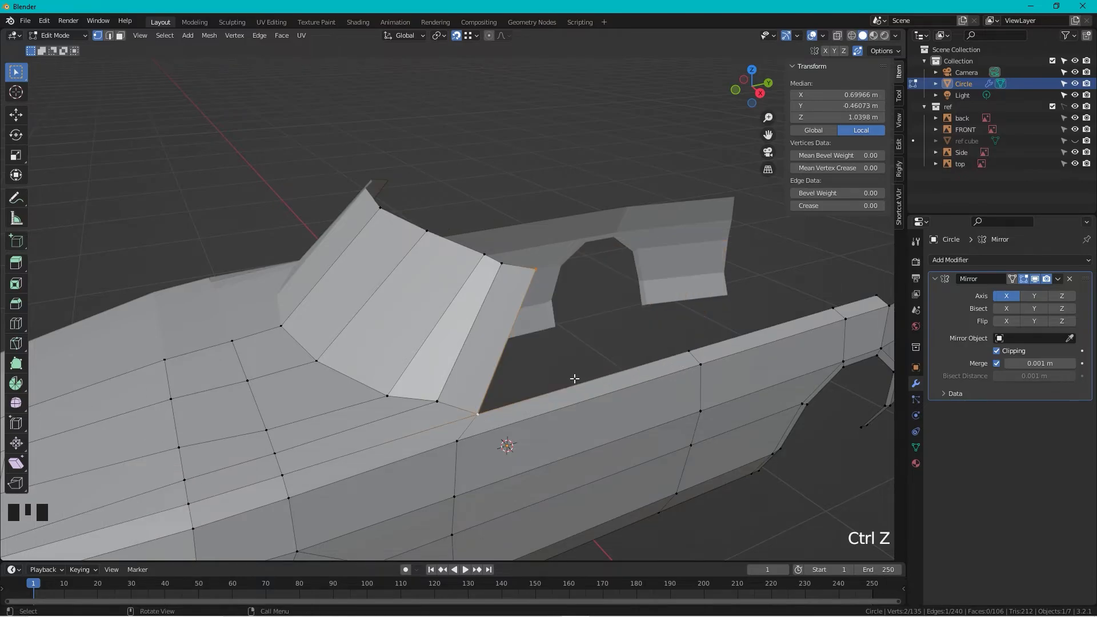
- Extrude the pillar's outer edge about 0.858 m rearward, snapping its lower end to the door loop's beltline vertex
{"action": "key", "text": "e"}
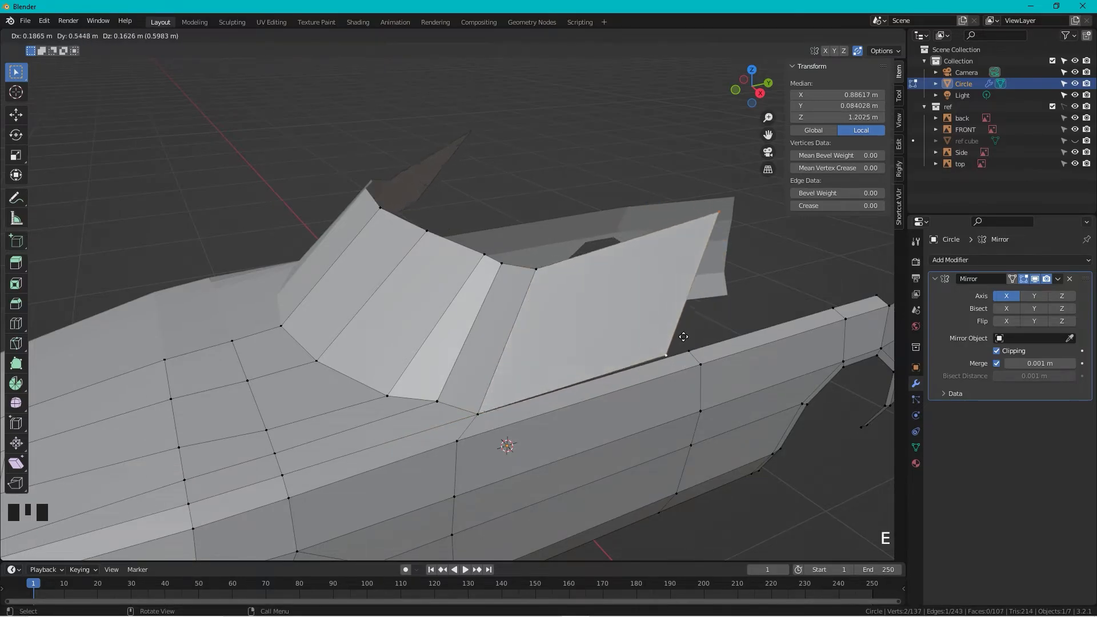
{"action": "left_click", "coordinate": [689, 346]}
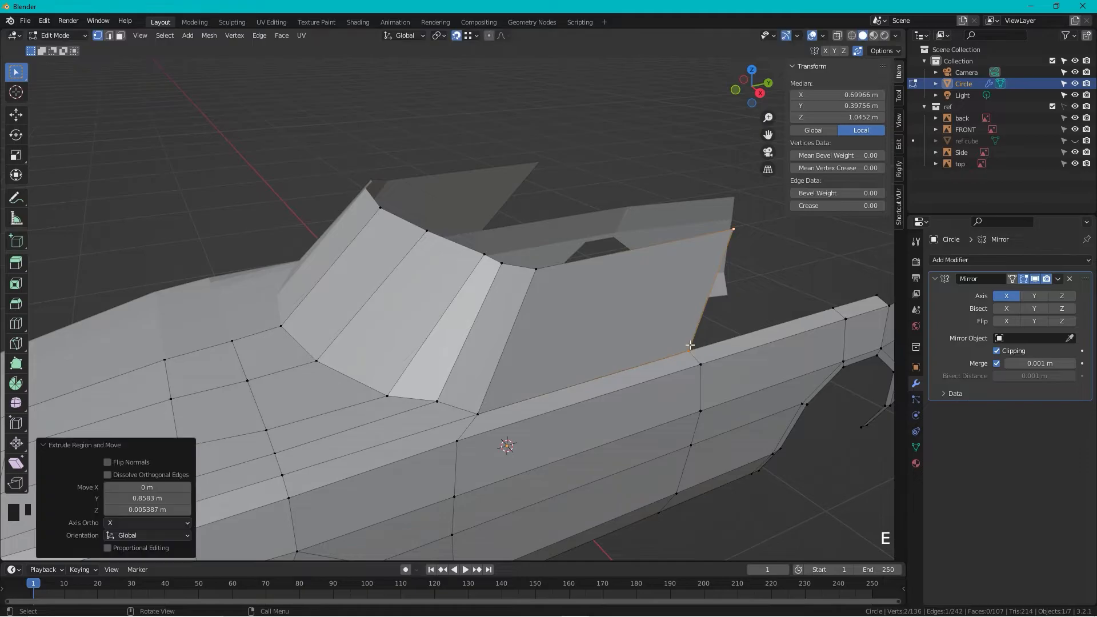
{"action": "middle_click_drag", "start_coordinate": [704, 265], "coordinate": [643, 230]}
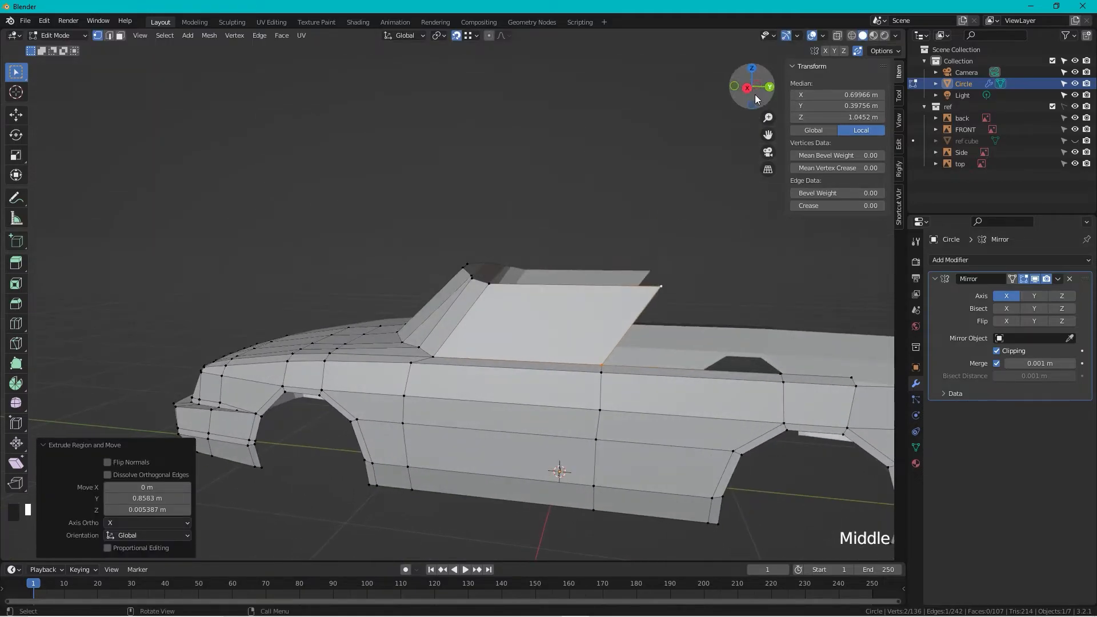
- Align the front side window's upper corners with the side blueprint, moving the rear one about 0.19 m forward and the front one about 0.022 m up
{"action": "left_click", "coordinate": [750, 91]}
{"action": "middle_click_drag", "start_coordinate": [660, 272], "coordinate": [569, 304], "text": "shift"}
{"action": "scroll", "coordinate": [569, 304], "scroll_direction": "up", "scroll_amount": 3}
{"action": "left_click", "coordinate": [634, 317]}
{"action": "key", "text": "g"}
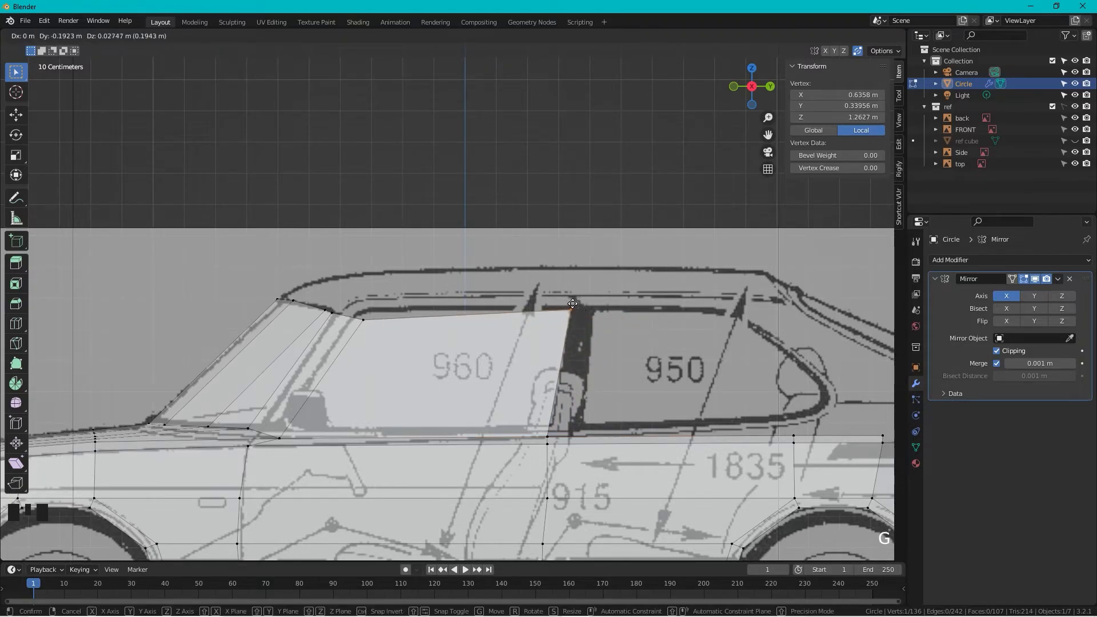
{"action": "left_click", "coordinate": [572, 306]}
{"action": "left_click", "coordinate": [363, 319]}
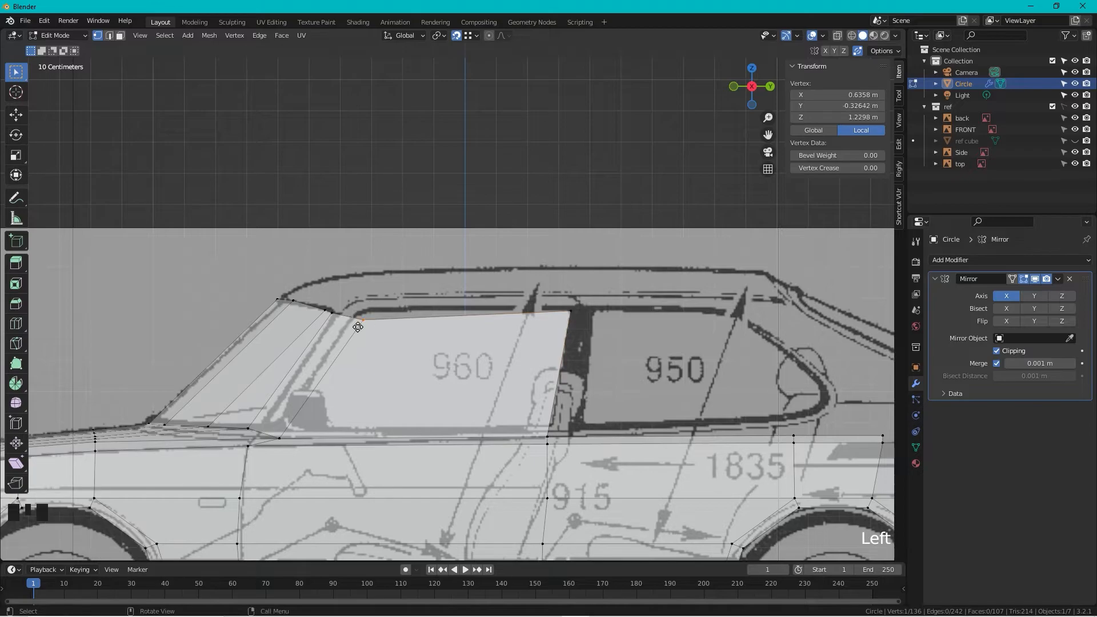
{"action": "key", "text": "g"}
{"action": "left_click", "coordinate": [356, 319]}
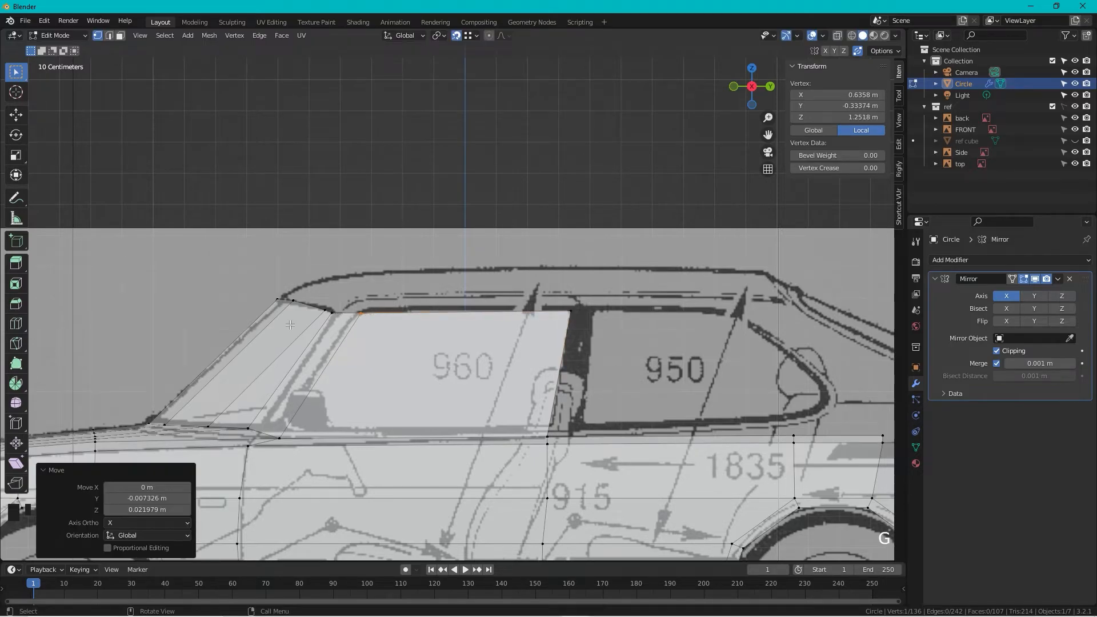
- In the side view, extrude the front side window's rear edge about 0.631 m rearward and 0.154 m up
{"action": "scroll", "coordinate": [487, 336], "scroll_direction": "down", "scroll_amount": 4}
{"action": "middle_click_drag", "start_coordinate": [343, 410], "coordinate": [420, 410], "text": "shift"}
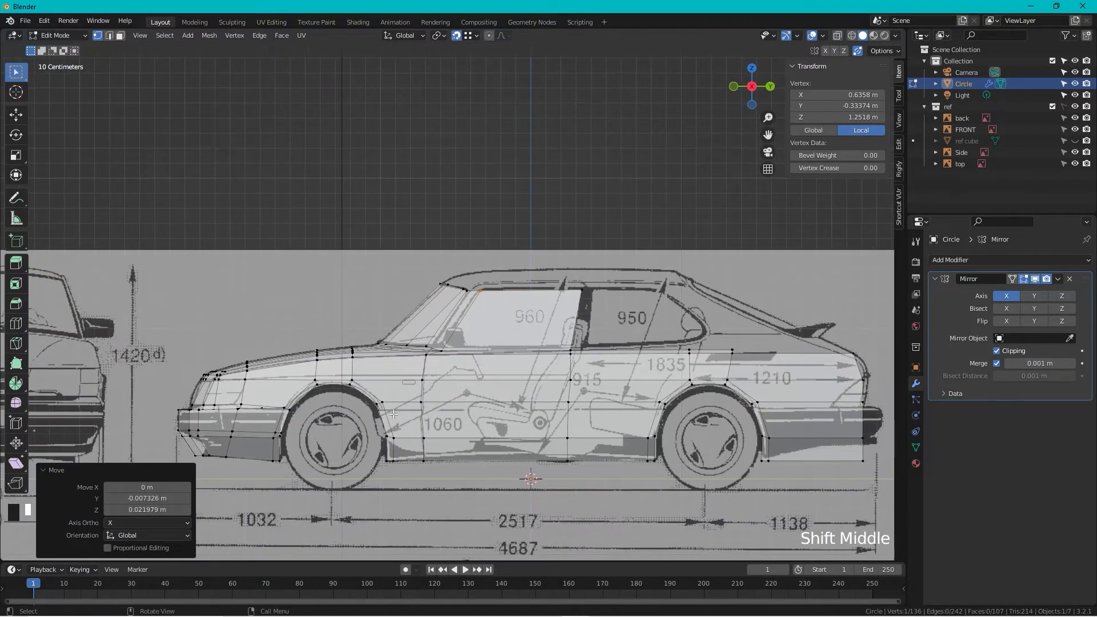
{"action": "double_click", "coordinate": [733, 86]}
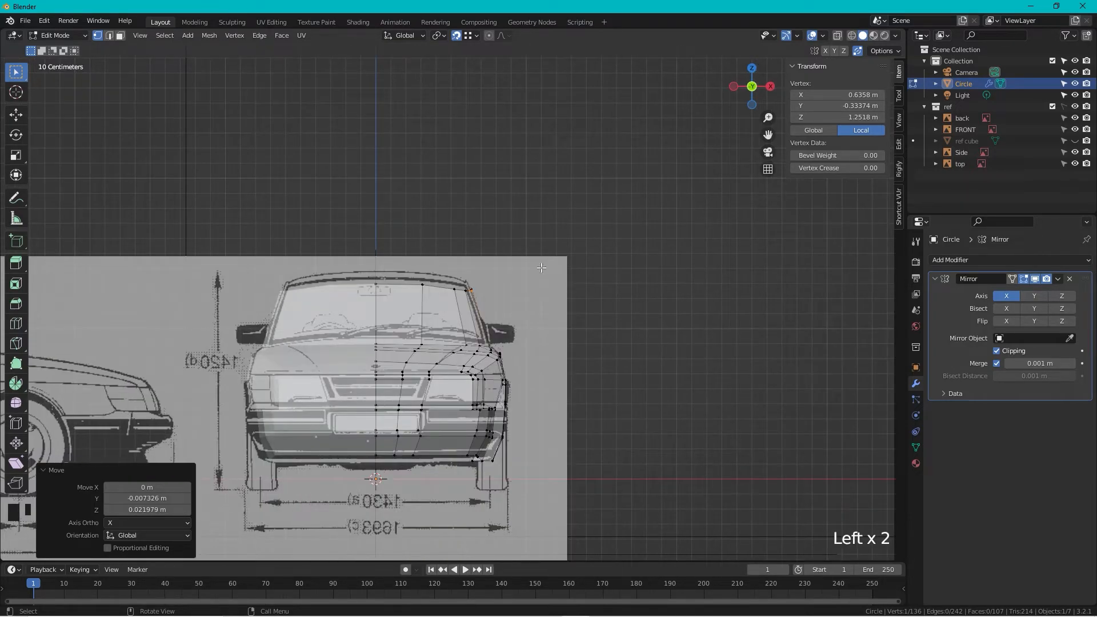
{"action": "left_click", "coordinate": [770, 87]}
{"action": "middle_click_drag", "start_coordinate": [406, 361], "coordinate": [509, 361], "text": "shift"}
{"action": "scroll", "coordinate": [509, 361], "scroll_direction": "up", "scroll_amount": 3}
{"action": "left_click_drag", "start_coordinate": [497, 302], "coordinate": [447, 425]}
{"action": "left_click_drag", "start_coordinate": [447, 440], "coordinate": [447, 440]}
{"action": "key", "text": "e"}
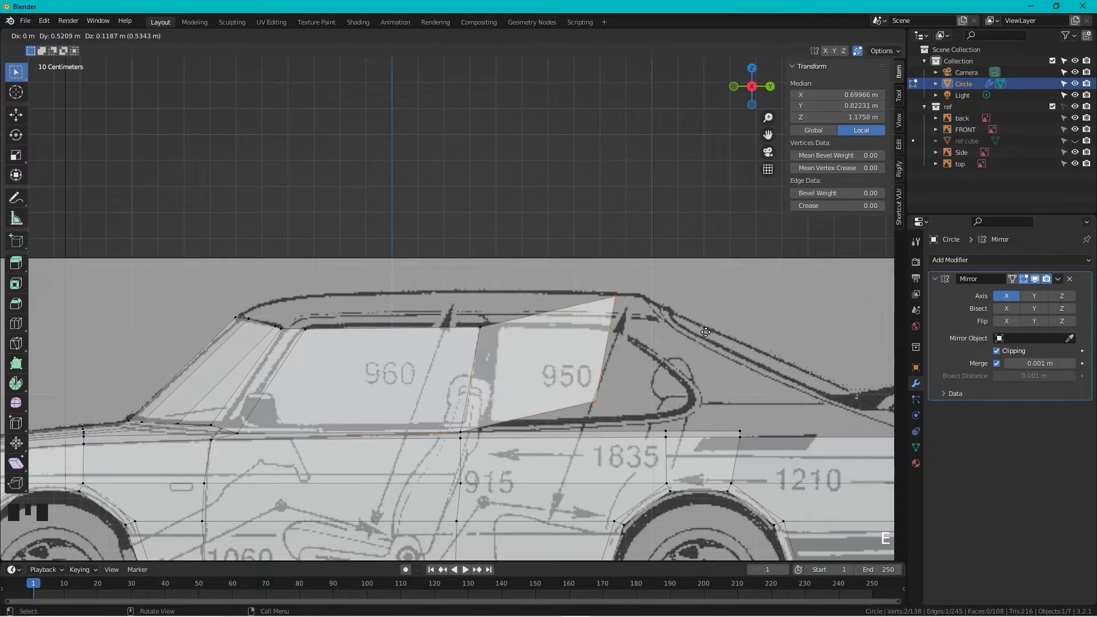
{"action": "left_click", "coordinate": [614, 395]}
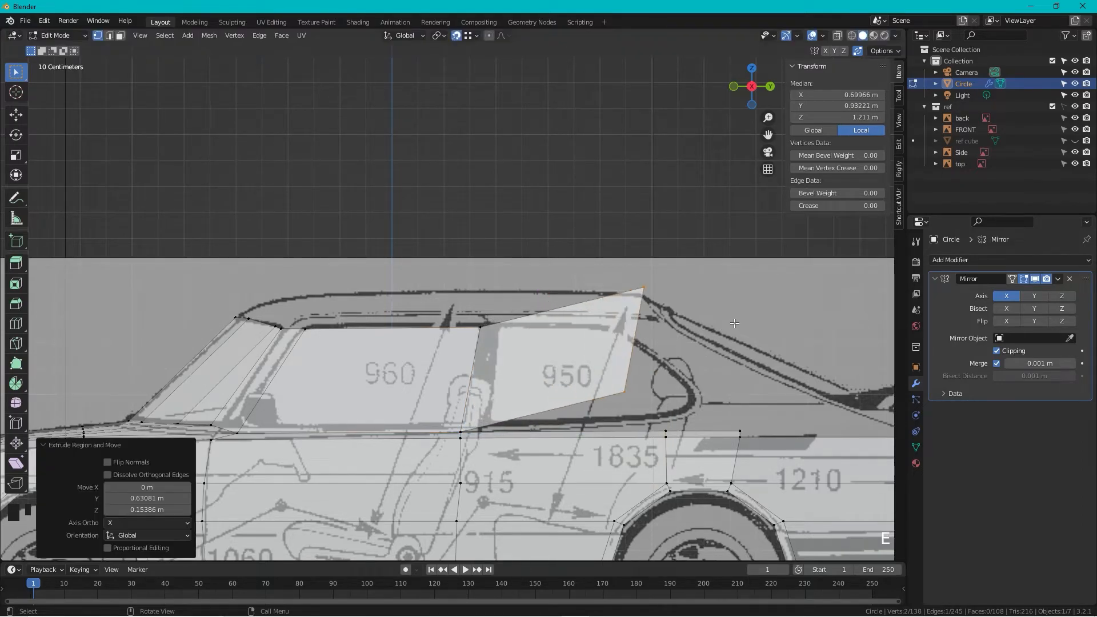
- Make the extruded edge's lower vertex active, and move the edge to snap to the beltline vertex above the rear wheel arch
{"action": "left_click", "coordinate": [626, 393], "text": "shift"}
{"action": "left_click", "coordinate": [622, 393], "text": "shift"}
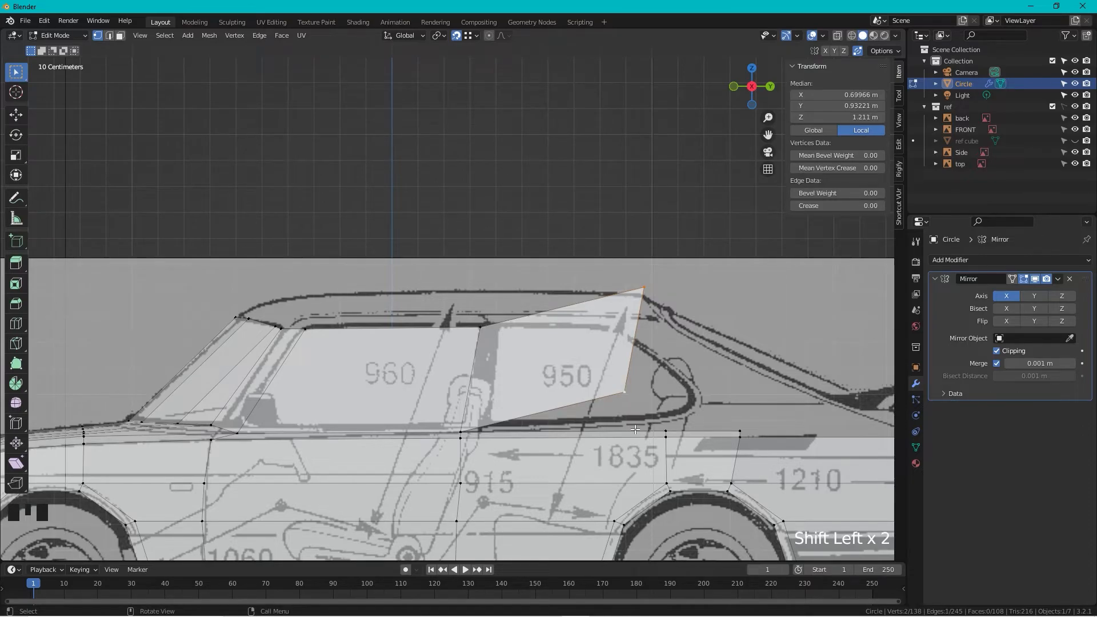
{"action": "key", "text": "g"}
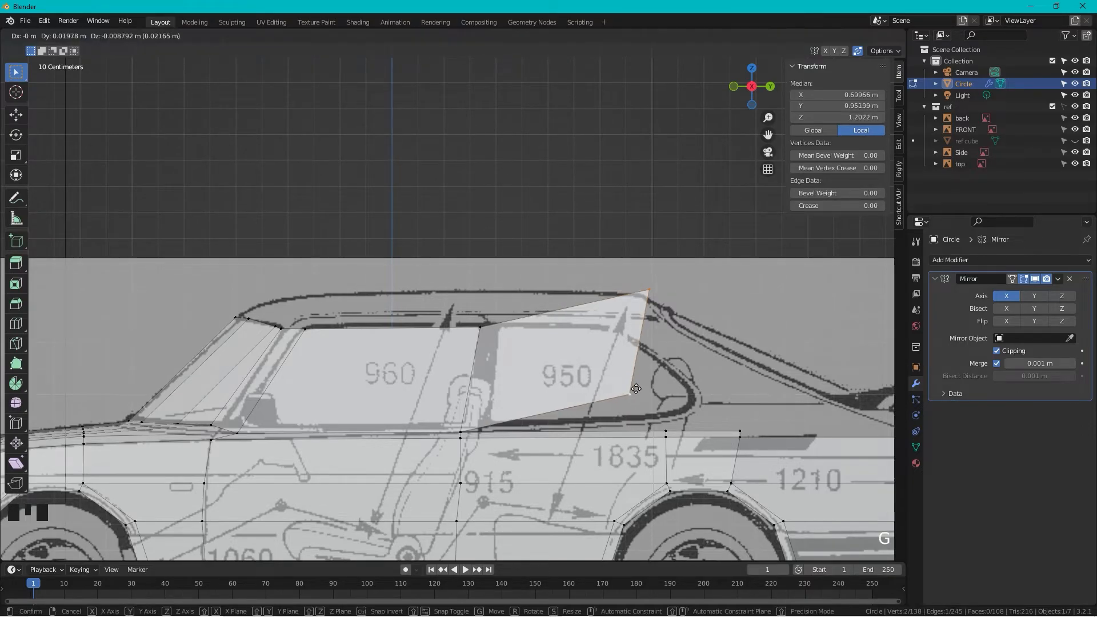
{"action": "left_click", "coordinate": [673, 421]}
- Slide the rear side window's upper rear vertex forward along its top edge to factor 0.411
{"action": "left_click", "coordinate": [684, 328]}
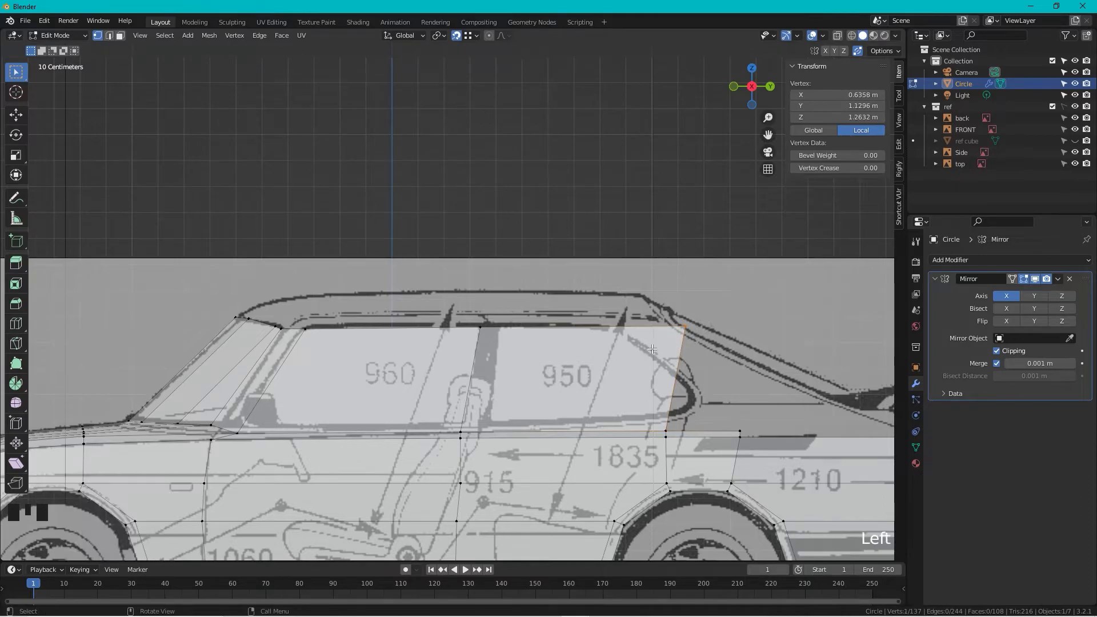
{"action": "key", "text": "g"}
{"action": "key", "text": "g"}
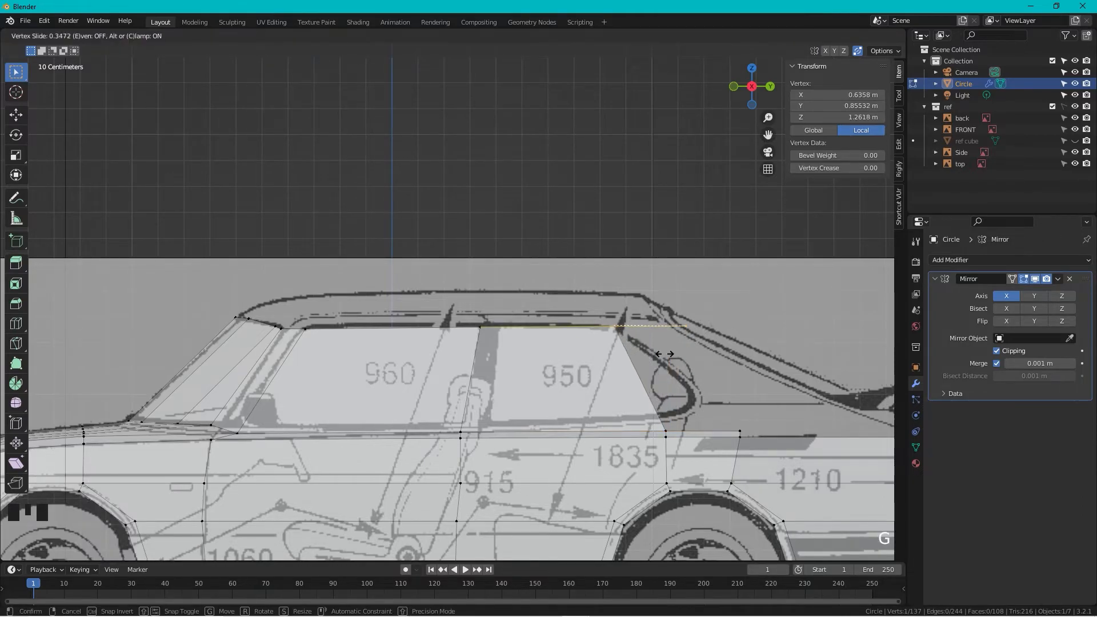
{"action": "left_click", "coordinate": [653, 356]}
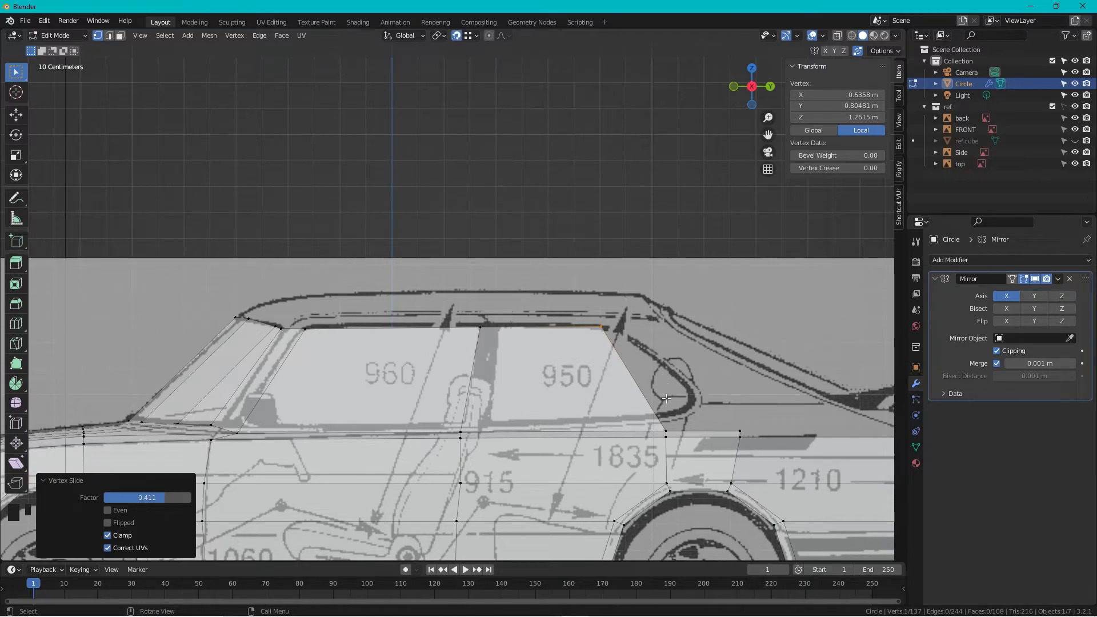
- Move the two overlapping beltline vertices at the rear side window's lower rear corner about 0.125 m rearward and 0.033 m up
{"action": "left_click_drag", "start_coordinate": [672, 424], "coordinate": [657, 453]}
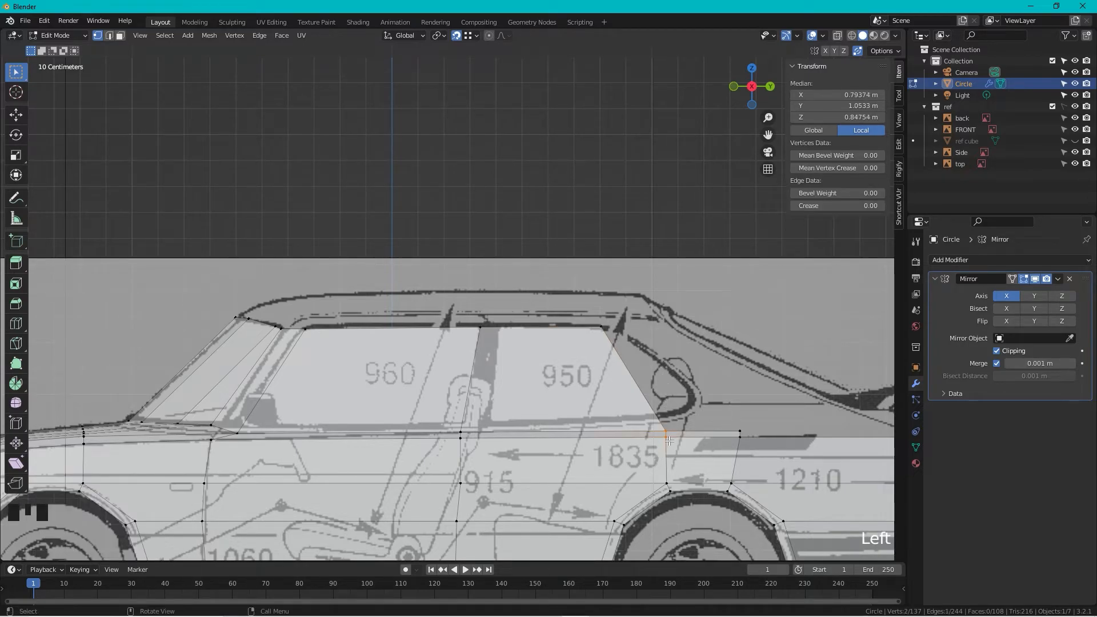
{"action": "key", "text": "g"}
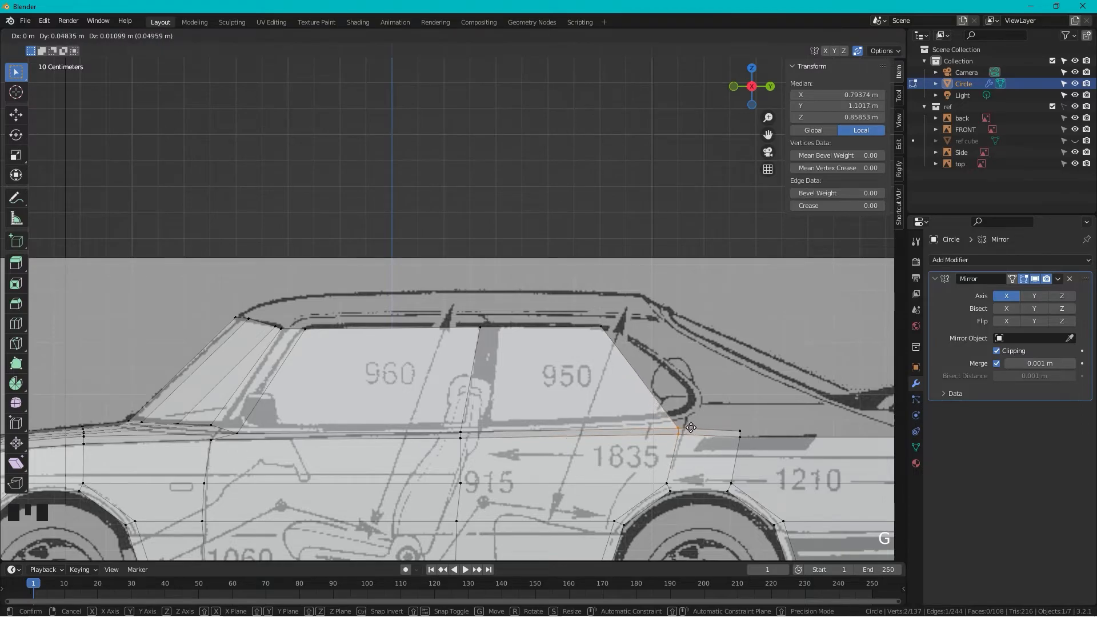
{"action": "left_click", "coordinate": [710, 422]}
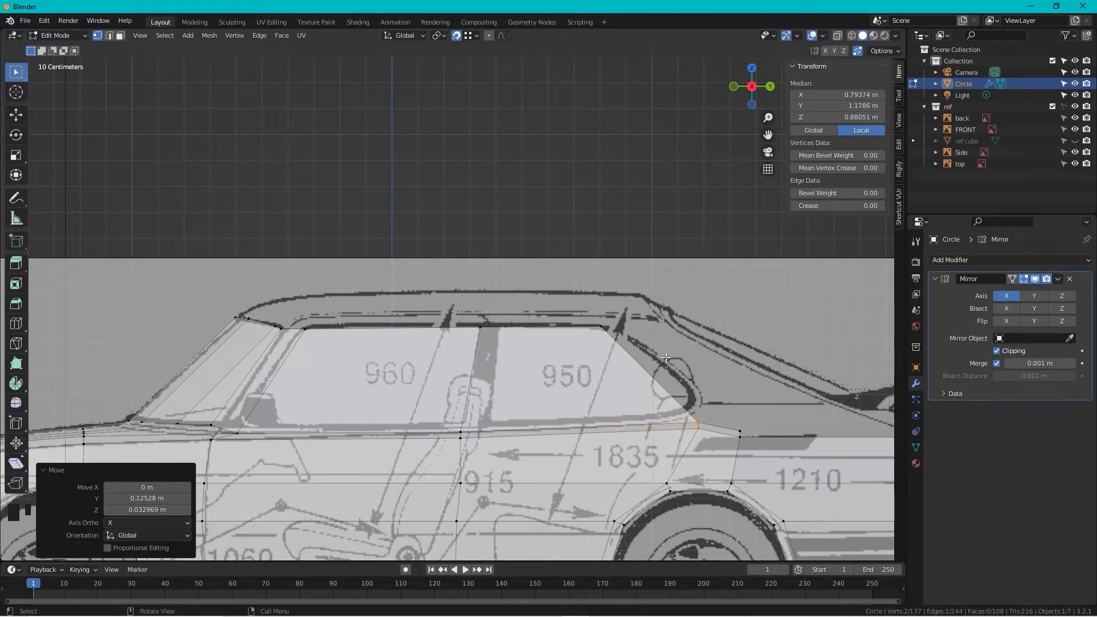
- In the front view, extrude the pillar's short top edge about 0.049 m inward and 0.043 m up toward the roof
{"action": "scroll", "coordinate": [695, 386], "scroll_direction": "down", "scroll_amount": 4}
{"action": "middle_click_drag", "start_coordinate": [726, 390], "coordinate": [495, 324]}
{"action": "scroll", "coordinate": [425, 352], "scroll_direction": "up", "scroll_amount": 3}
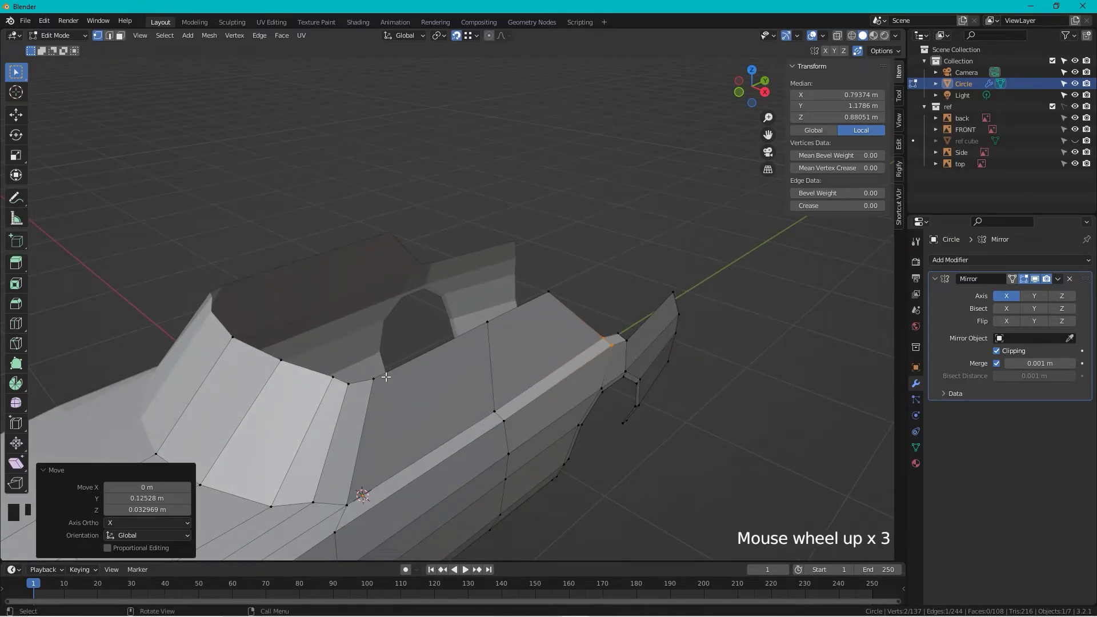
{"action": "left_click_drag", "start_coordinate": [381, 374], "coordinate": [347, 388]}
{"action": "left_click", "coordinate": [739, 91]}
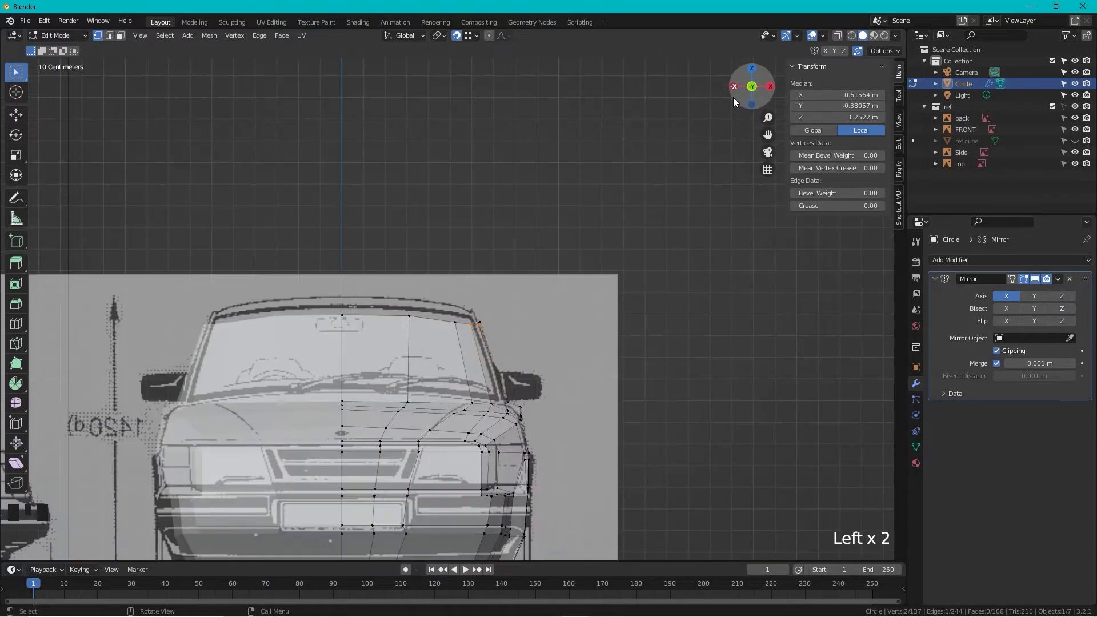
{"action": "scroll", "coordinate": [506, 309], "scroll_direction": "up", "scroll_amount": 3}
{"action": "key", "text": "e"}
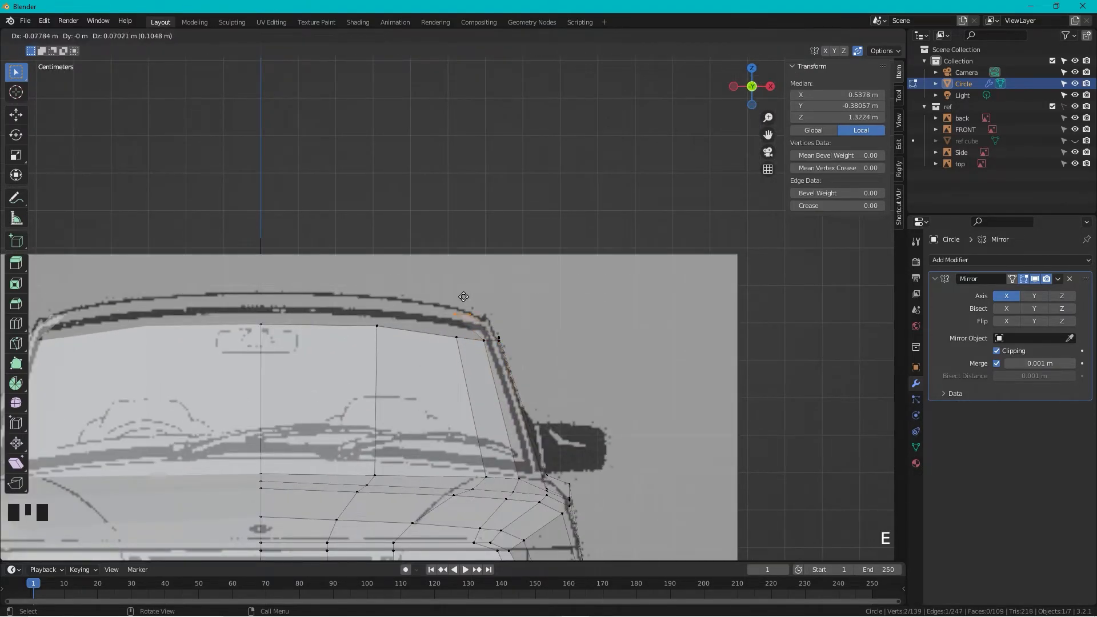
{"action": "left_click", "coordinate": [507, 304]}
- Slide the extruded edge's front vertex along the edge to factor 0.465
{"action": "middle_click_drag", "start_coordinate": [507, 304], "coordinate": [556, 353]}
{"action": "scroll", "coordinate": [556, 353], "scroll_direction": "up", "scroll_amount": 2}
{"action": "left_click", "coordinate": [567, 363]}
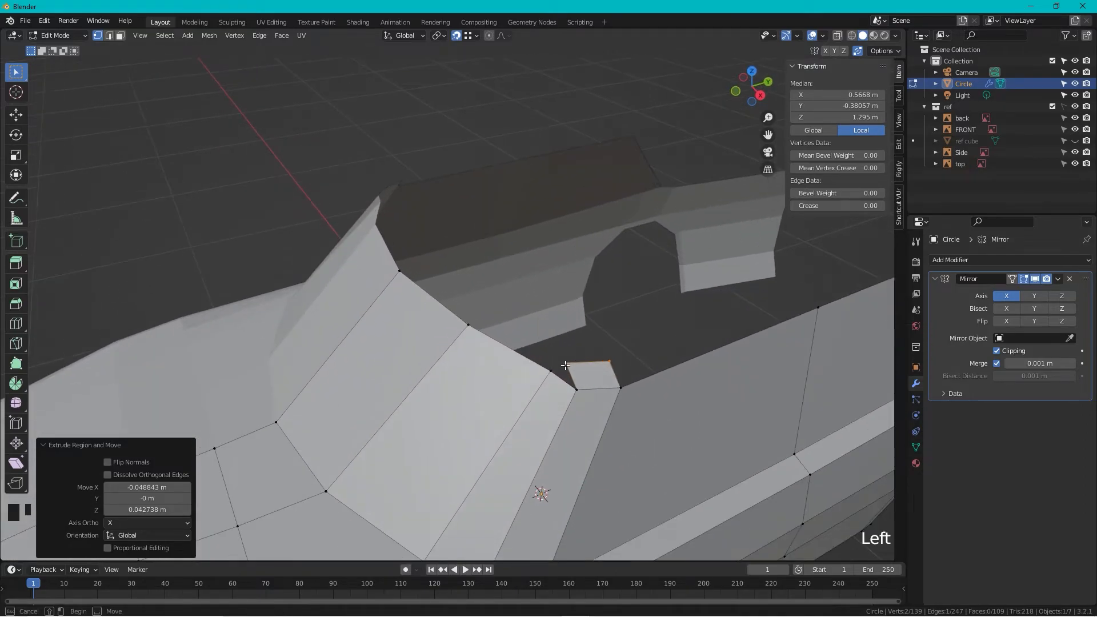
{"action": "key", "text": "g"}
{"action": "key", "text": "g"}
{"action": "left_click", "coordinate": [588, 339]}
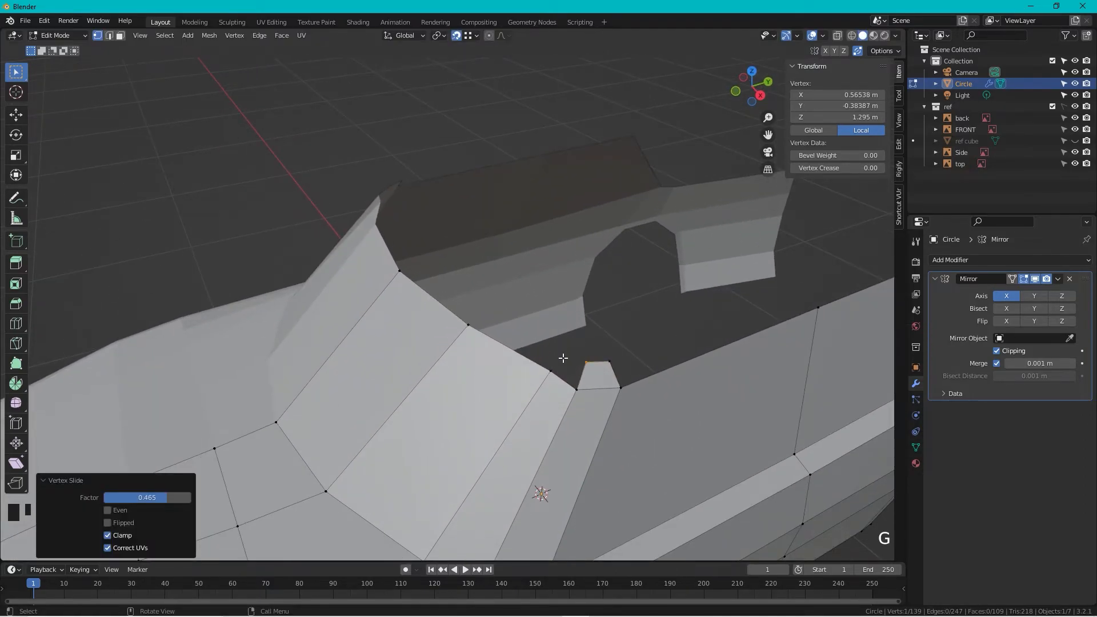
- Extrude the new face's front side edge about 0.073 m inward, snapping its lower vertex to the next windshield top vertex
{"action": "left_click", "coordinate": [578, 388], "text": "shift"}
{"action": "key", "text": "f"}
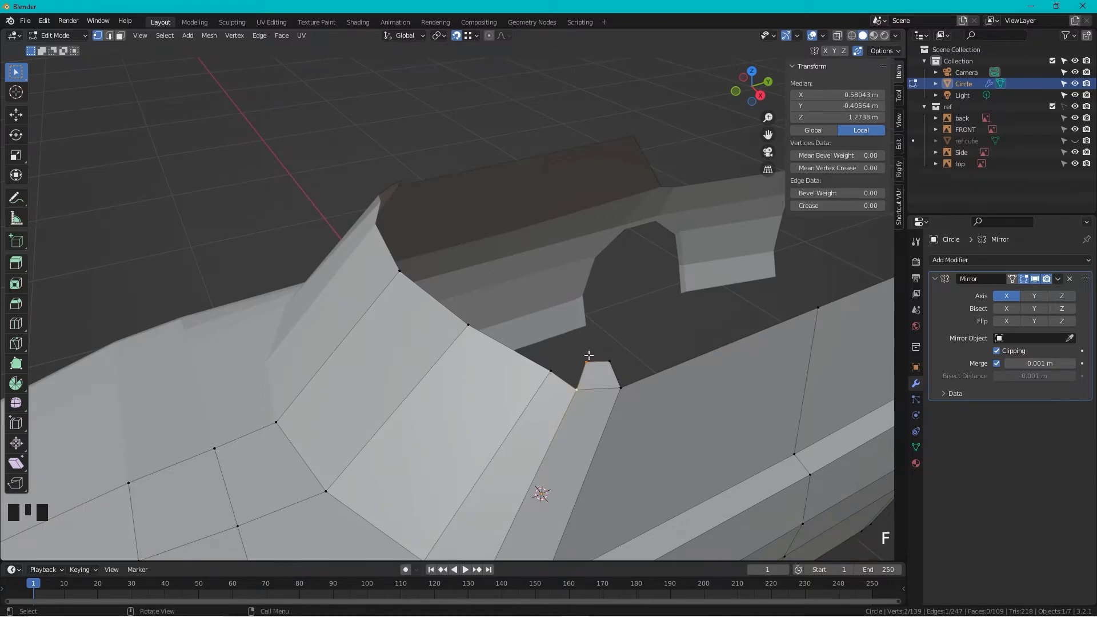
{"action": "left_click_drag", "start_coordinate": [571, 332], "coordinate": [576, 395]}
{"action": "left_click", "coordinate": [477, 35]}
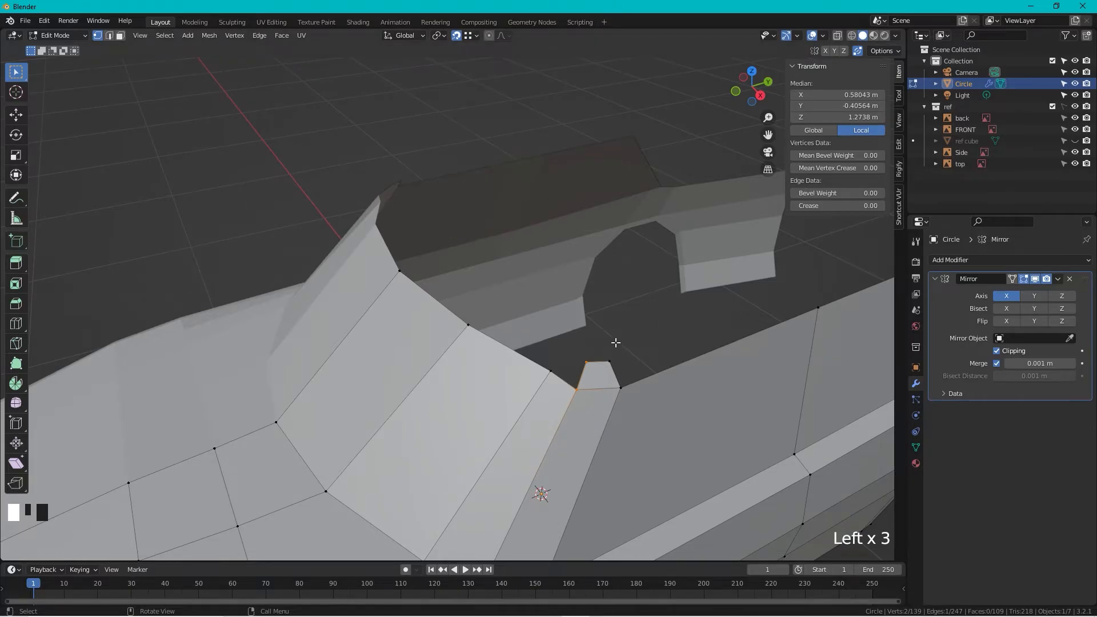
{"action": "key", "text": "e"}
{"action": "left_click", "coordinate": [523, 371]}
- Extrude the strip's inner edge again, make its lower vertex active, and snap it to the next windshield top vertex inward
{"action": "key", "text": "e"}
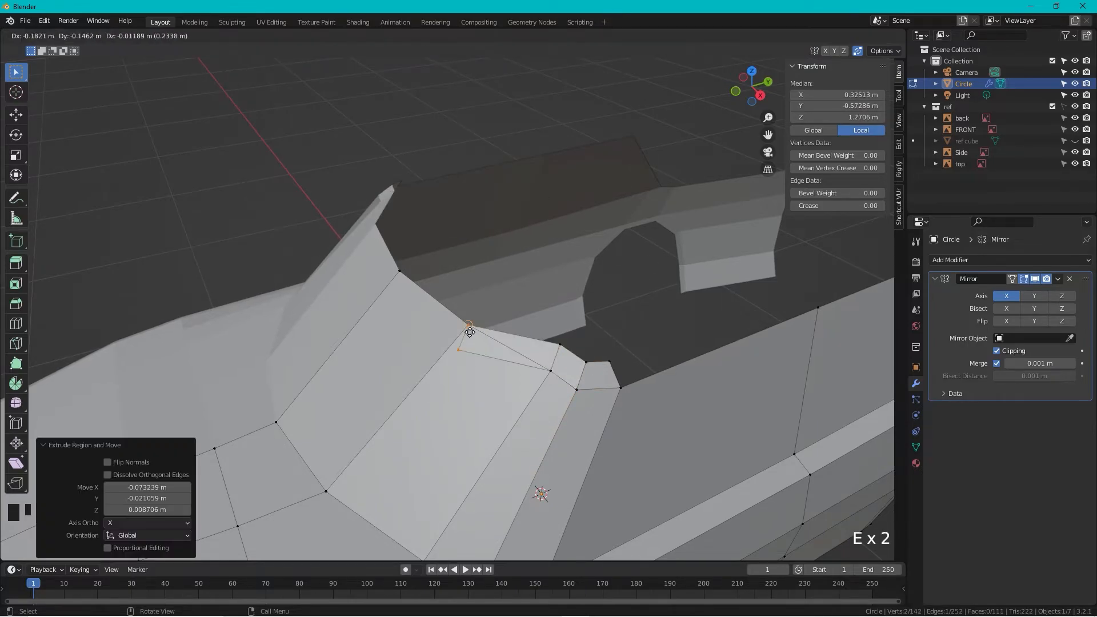
{"action": "left_click", "coordinate": [500, 291]}
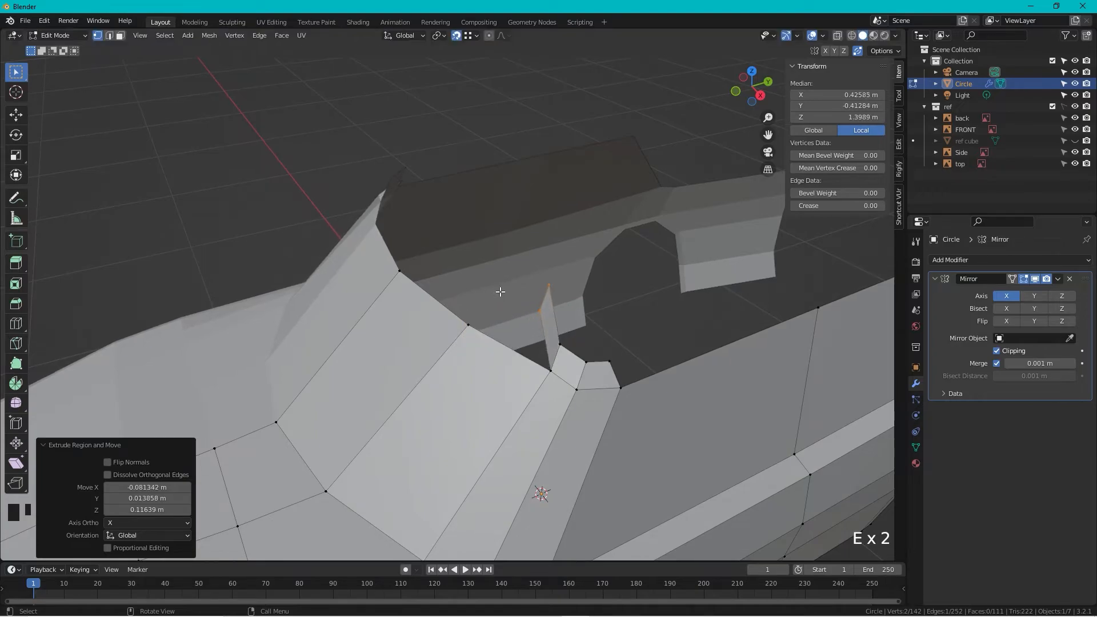
{"action": "left_click", "coordinate": [536, 316], "text": "shift"}
{"action": "left_click", "coordinate": [537, 317], "text": "shift"}
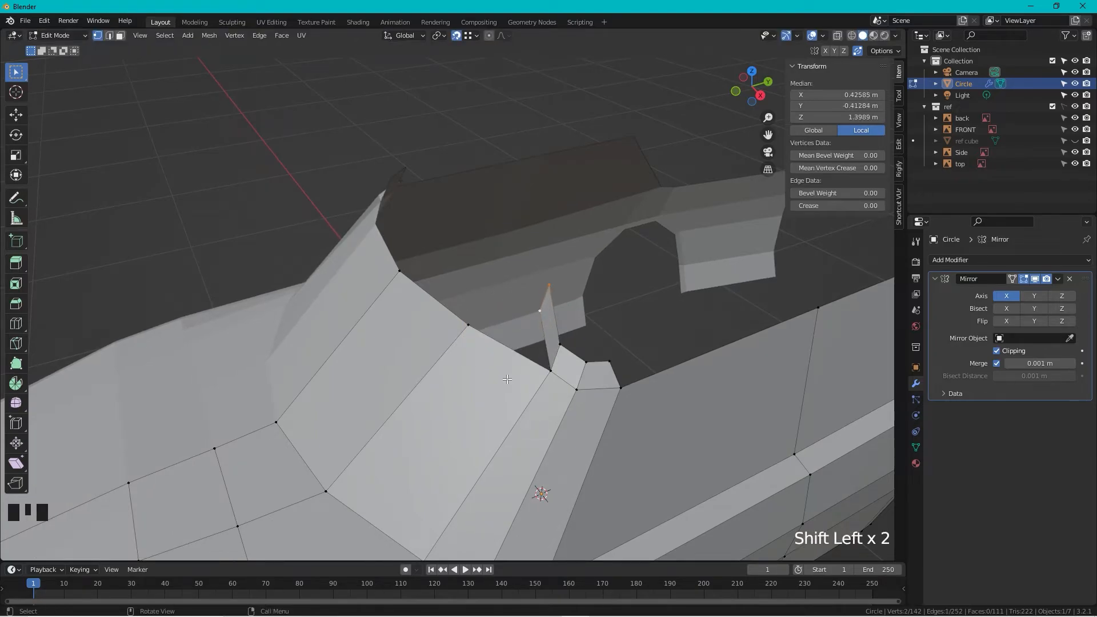
{"action": "key", "text": "g"}
{"action": "left_click", "coordinate": [468, 324]}
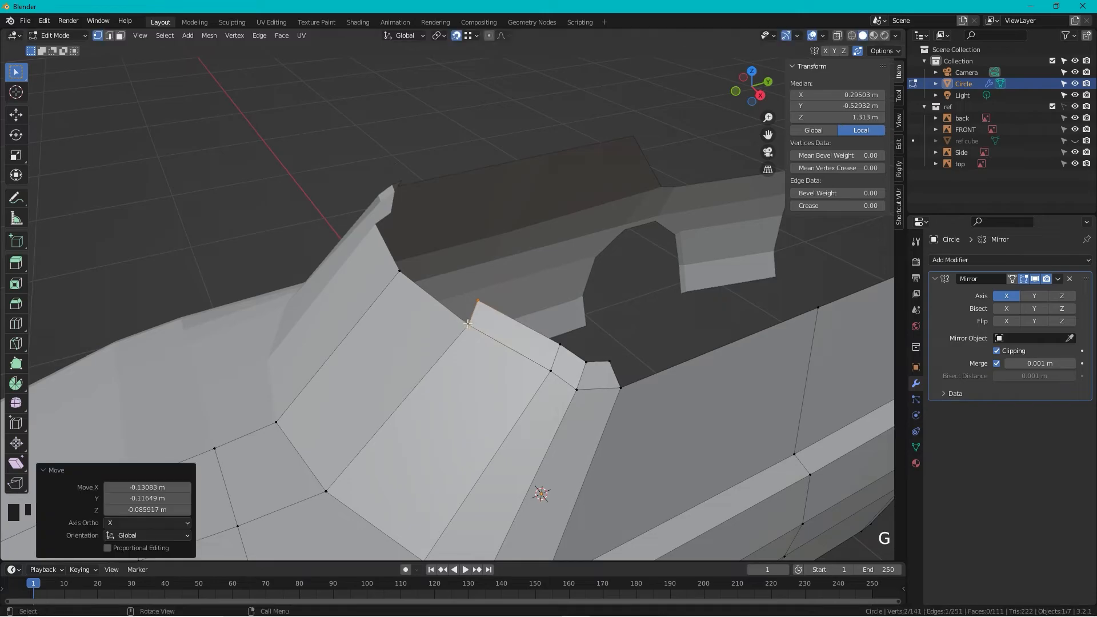
- Extend the strip with one more extrusion and snap its lower vertex to the windshield's top vertex on the mirror centerline
{"action": "key", "text": "e"}
{"action": "left_click", "coordinate": [455, 245]}
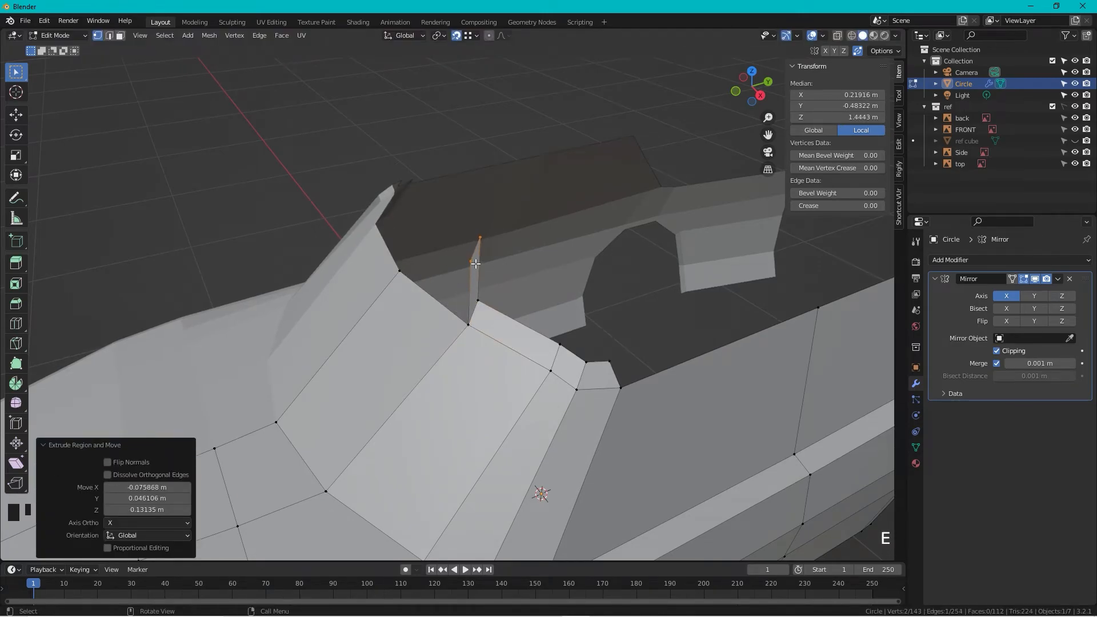
{"action": "left_click", "coordinate": [477, 264], "text": "shift"}
{"action": "left_click", "coordinate": [482, 265], "text": "shift"}
{"action": "left_click", "coordinate": [484, 266], "text": "shift"}
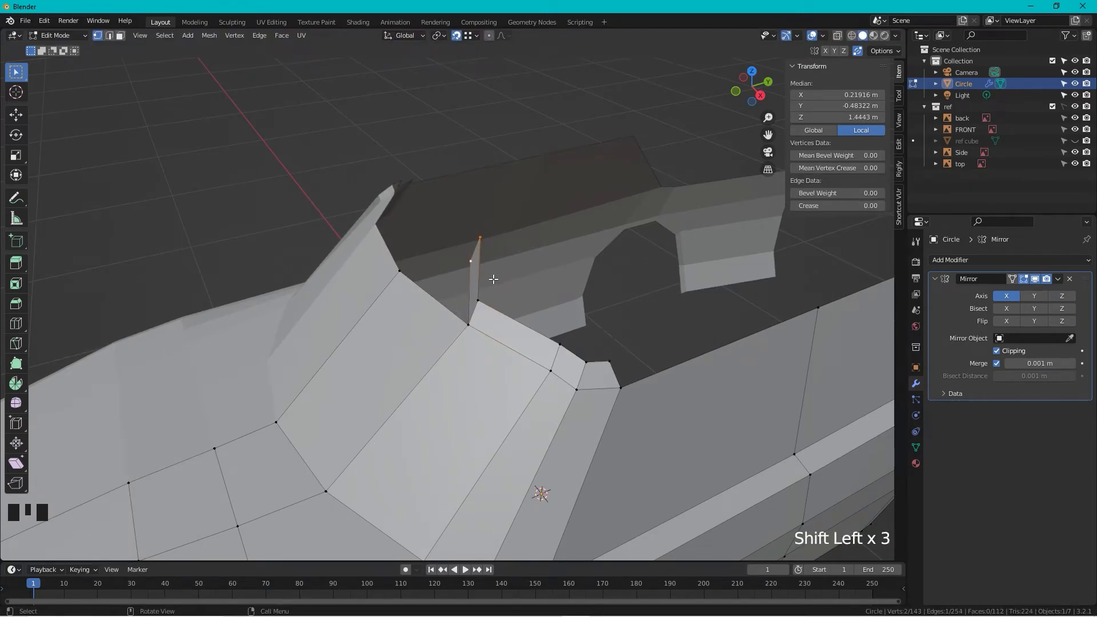
{"action": "key", "text": "g"}
{"action": "left_click", "coordinate": [402, 276]}
- Extrude the strip's outer rear edge along the side window tops, about 0.673 m to the middle vertex and 0.465 m to the rear corner
{"action": "middle_click_drag", "start_coordinate": [401, 275], "coordinate": [483, 266]}
{"action": "middle_click_drag", "start_coordinate": [513, 365], "coordinate": [537, 361]}
{"action": "scroll", "coordinate": [551, 354], "scroll_direction": "up", "scroll_amount": 3}
{"action": "middle_click_drag", "start_coordinate": [642, 311], "coordinate": [514, 331]}
{"action": "left_click", "coordinate": [508, 337]}
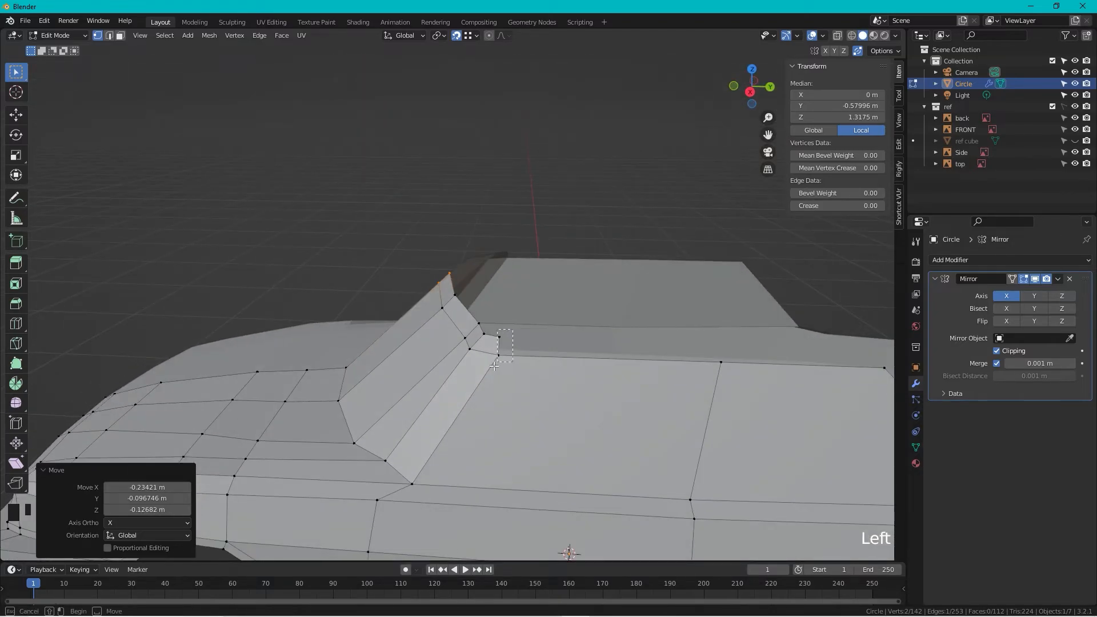
{"action": "scroll", "coordinate": [582, 340], "scroll_direction": "down", "scroll_amount": 1}
{"action": "middle_click_drag", "start_coordinate": [582, 341], "coordinate": [586, 340], "text": "shift"}
{"action": "key", "text": "e"}
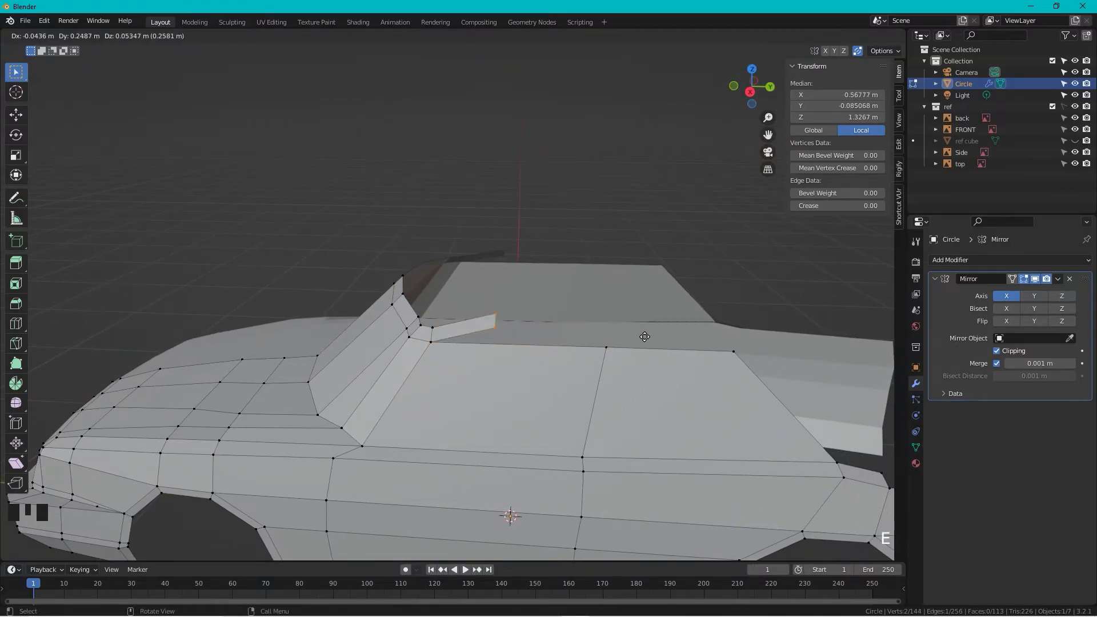
{"action": "left_click", "coordinate": [605, 342]}
{"action": "key", "text": "e"}
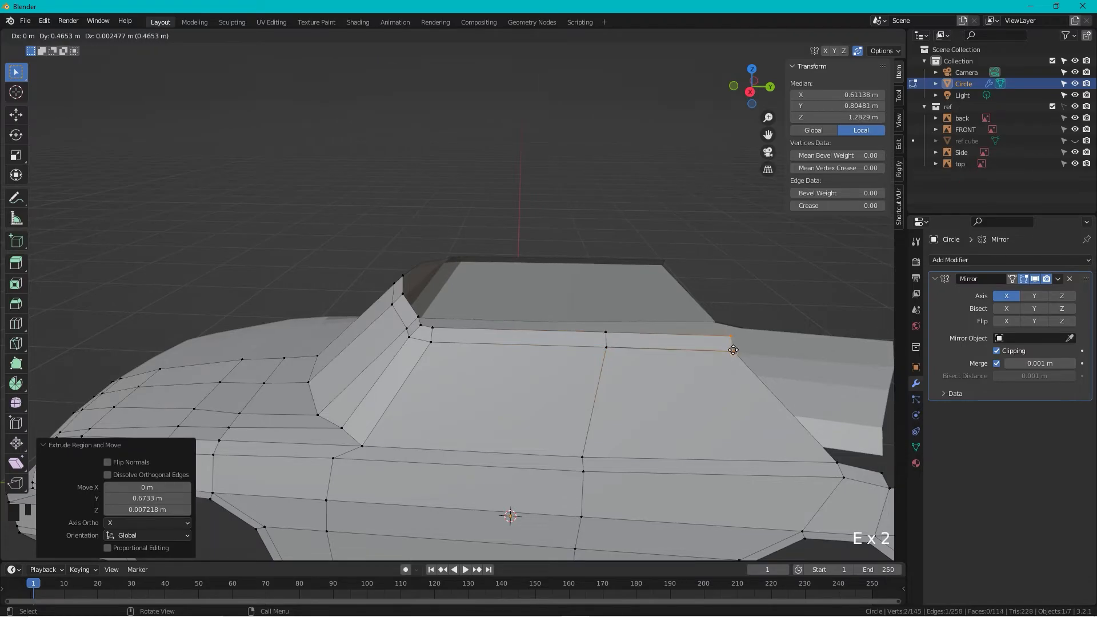
{"action": "left_click", "coordinate": [734, 348]}
- In the side view, slide the windshield's upper outer corner vertex and the strip vertex above it, the latter to factor 0.263
{"action": "middle_click_drag", "start_coordinate": [733, 348], "coordinate": [637, 311]}
{"action": "scroll", "coordinate": [755, 96], "scroll_direction": "down", "scroll_amount": 1}
{"action": "left_click", "coordinate": [755, 96]}
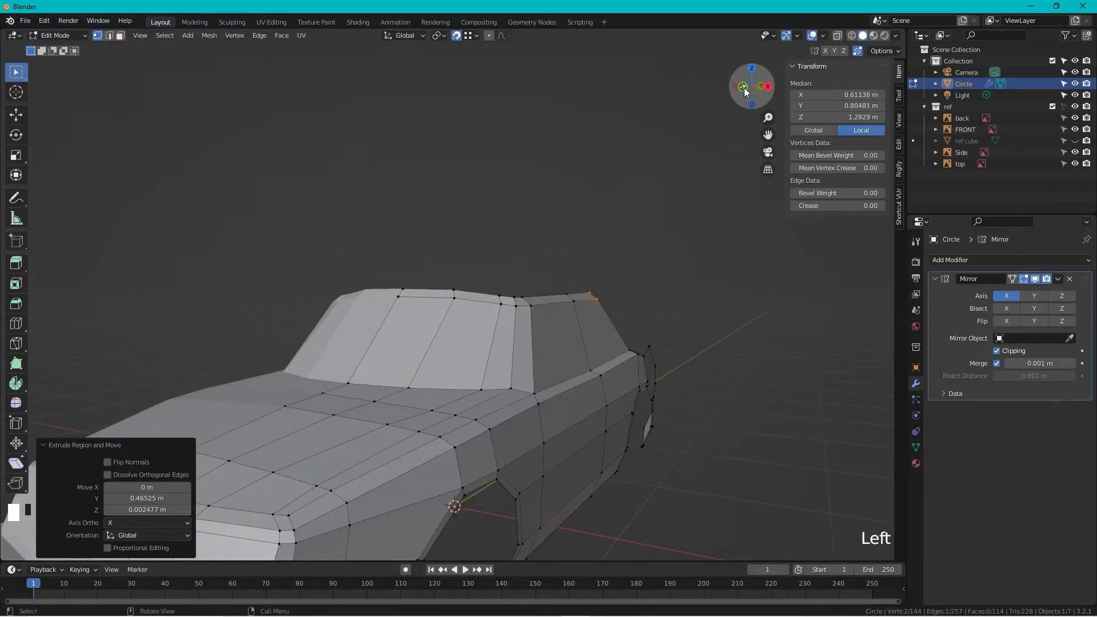
{"action": "left_click", "coordinate": [769, 85]}
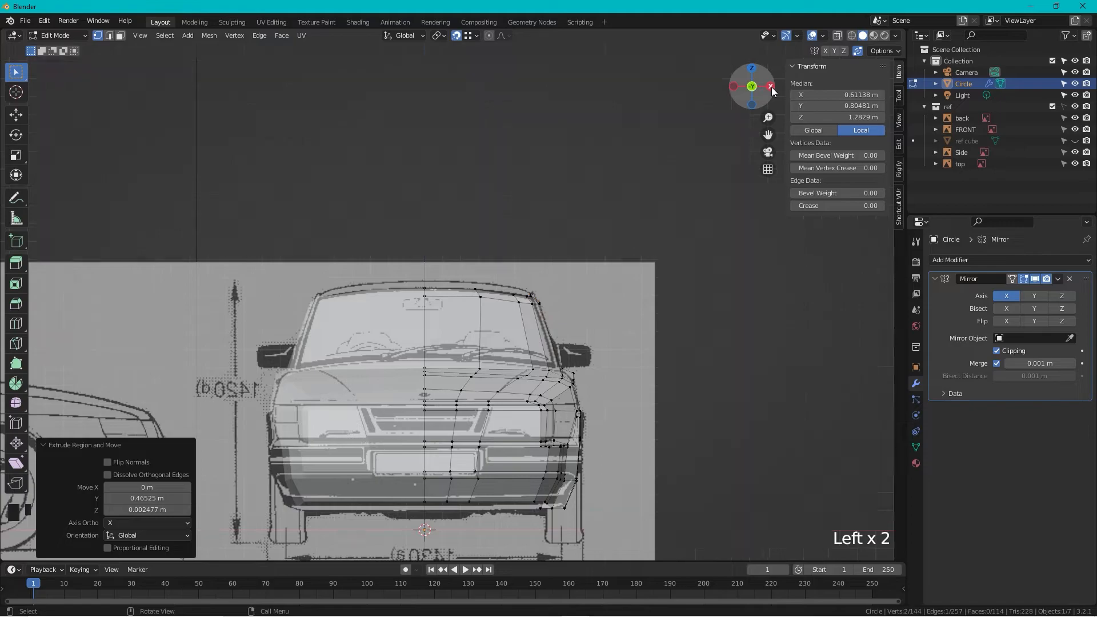
{"action": "scroll", "coordinate": [518, 289], "scroll_direction": "up", "scroll_amount": 3}
{"action": "middle_click_drag", "start_coordinate": [517, 289], "coordinate": [563, 310], "text": "shift"}
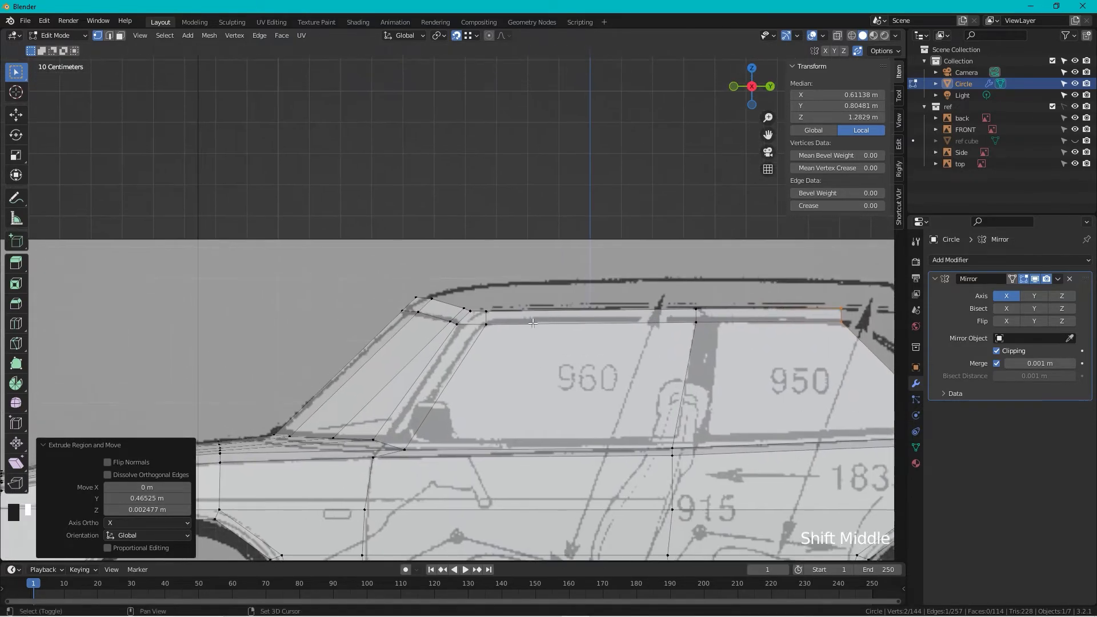
{"action": "scroll", "coordinate": [461, 353], "scroll_direction": "up", "scroll_amount": 4}
{"action": "left_click", "coordinate": [460, 353]}
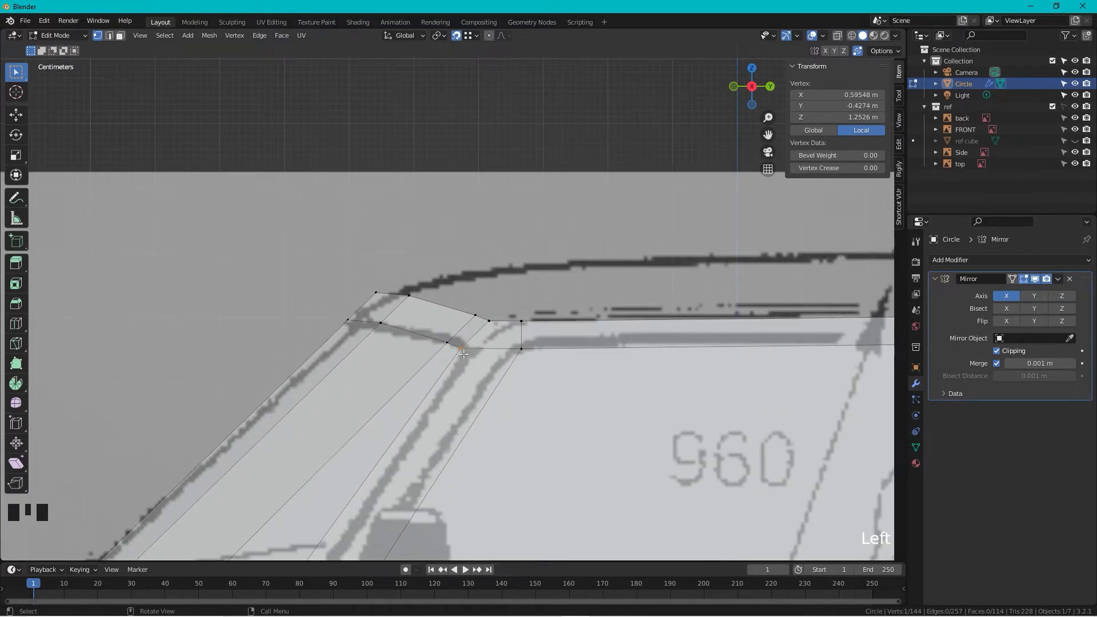
{"action": "key", "text": "g"}
{"action": "key", "text": "g"}
{"action": "left_click", "coordinate": [469, 350]}
{"action": "key", "text": "g"}
{"action": "key", "text": "g"}
{"action": "left_click", "coordinate": [501, 359]}
{"action": "key", "text": "g"}
{"action": "key", "text": "g"}
{"action": "left_click", "coordinate": [493, 328]}
- In the side view, extrude the three upper vertices of the strip above the windshield about 0.224 m rearward and 0.043 m up
{"action": "scroll", "coordinate": [493, 328], "scroll_direction": "down", "scroll_amount": 2}
{"action": "middle_click_drag", "start_coordinate": [493, 327], "coordinate": [607, 344]}
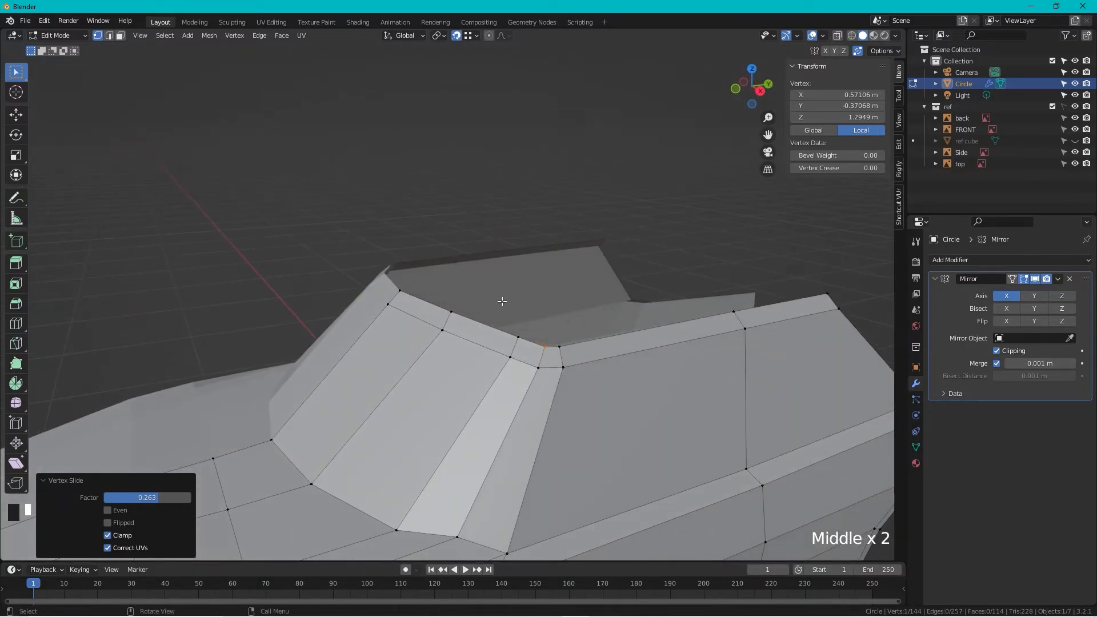
{"action": "left_click_drag", "start_coordinate": [396, 284], "coordinate": [447, 303]}
{"action": "left_click", "coordinate": [450, 312], "text": "shift"}
{"action": "left_click", "coordinate": [518, 337], "text": "shift"}
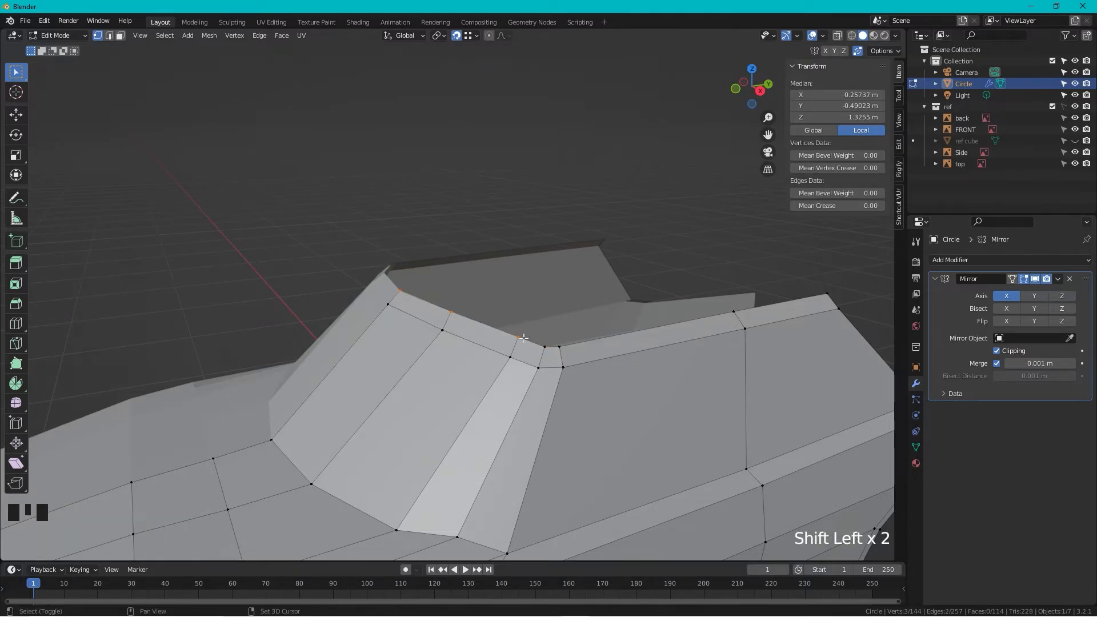
{"action": "left_click", "coordinate": [760, 90]}
{"action": "scroll", "coordinate": [469, 325], "scroll_direction": "up", "scroll_amount": 3}
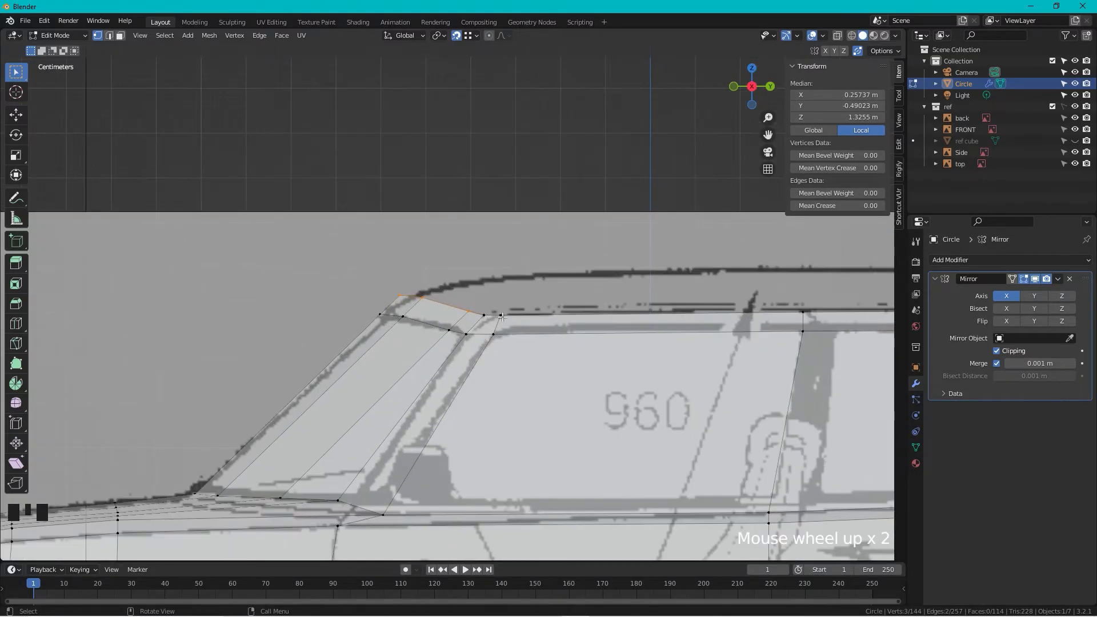
{"action": "key", "text": "e"}
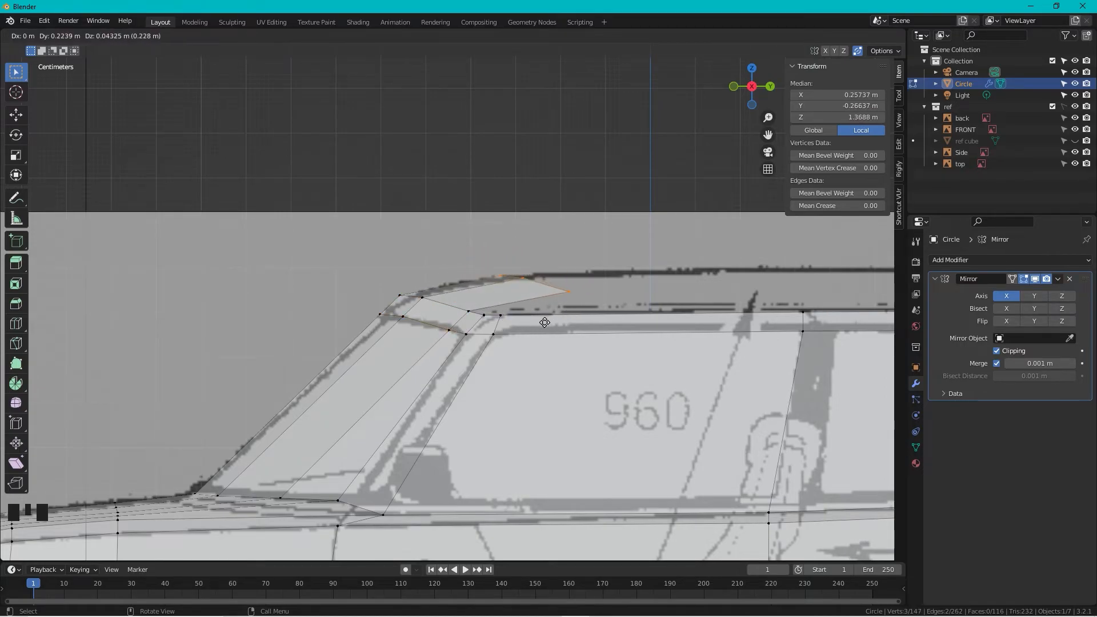
{"action": "left_click", "coordinate": [545, 323]}
- With snapping off, extrude the roof edge about 0.538 m rearward and 0.016 m up, and flatten it by scaling Y to 0
{"action": "scroll", "coordinate": [544, 322], "scroll_direction": "down", "scroll_amount": 3}
{"action": "middle_click_drag", "start_coordinate": [651, 303], "coordinate": [533, 316], "text": "shift"}
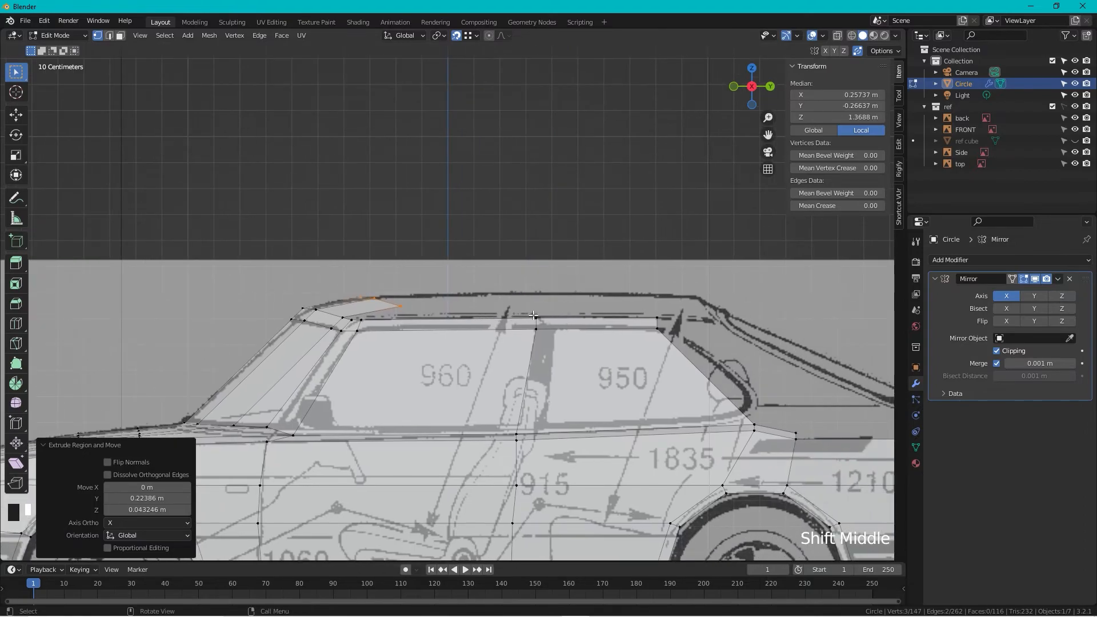
{"action": "key", "text": "e"}
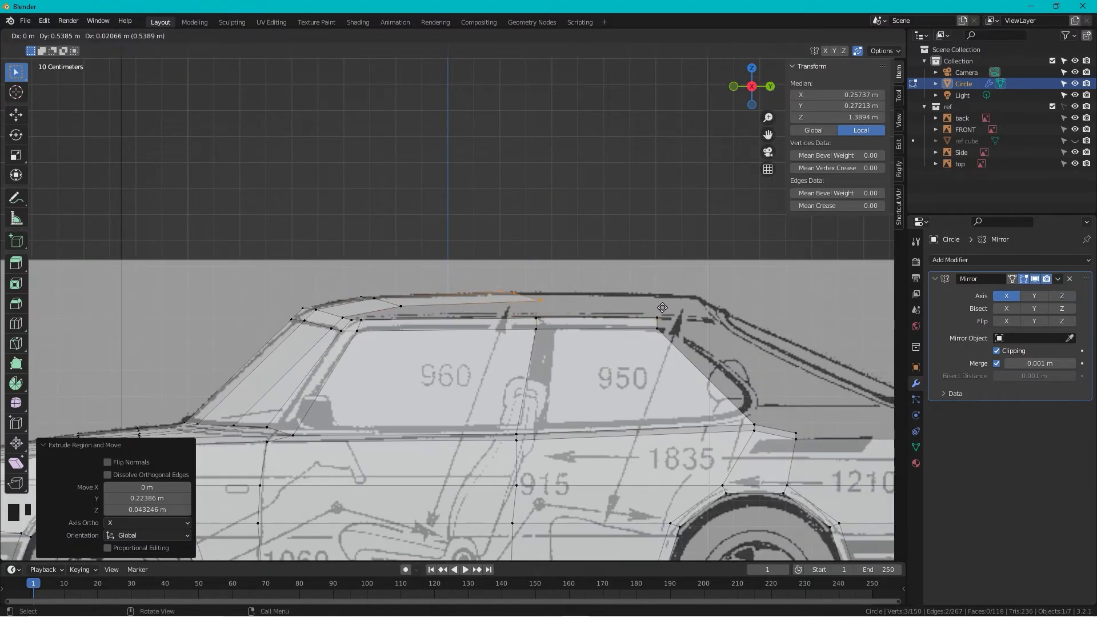
{"action": "left_click", "coordinate": [667, 307]}
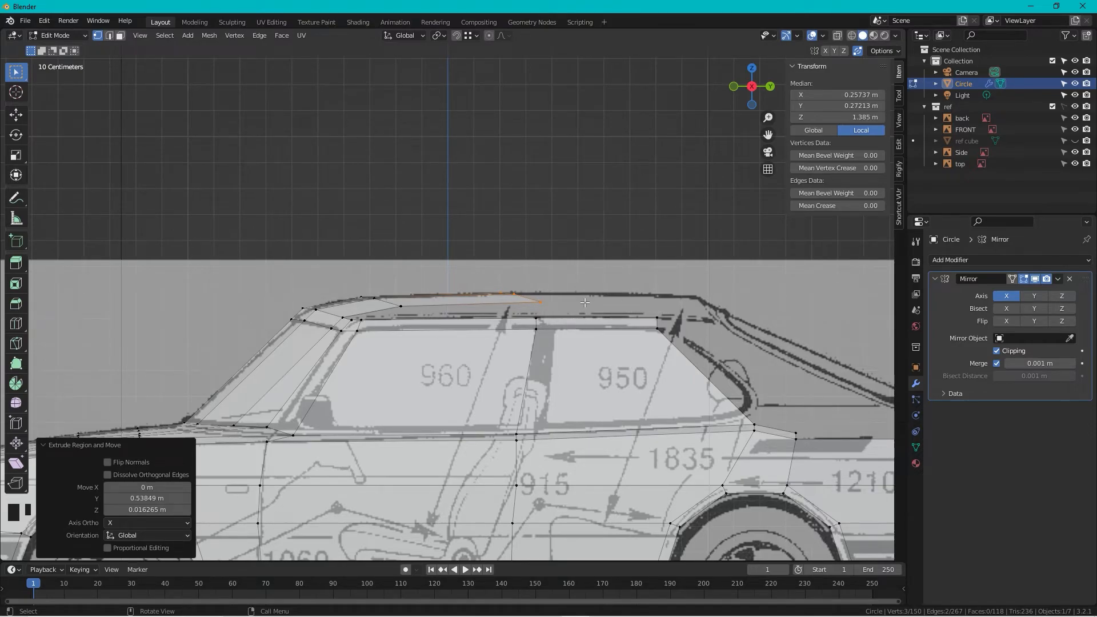
{"action": "key", "text": "s"}
{"action": "key", "text": "y"}
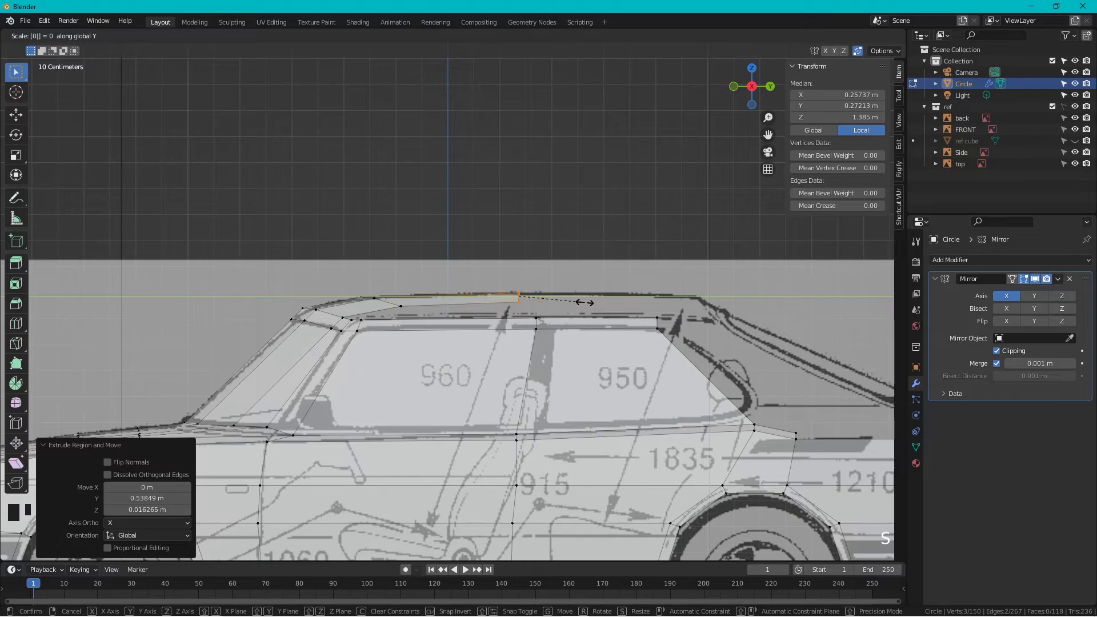
{"action": "key", "text": "Return"}
- Move the flattened roof edge about 0.079 m rearward, and extrude it about 0.444 m further rearward and 0.013 m down
{"action": "key", "text": "g"}
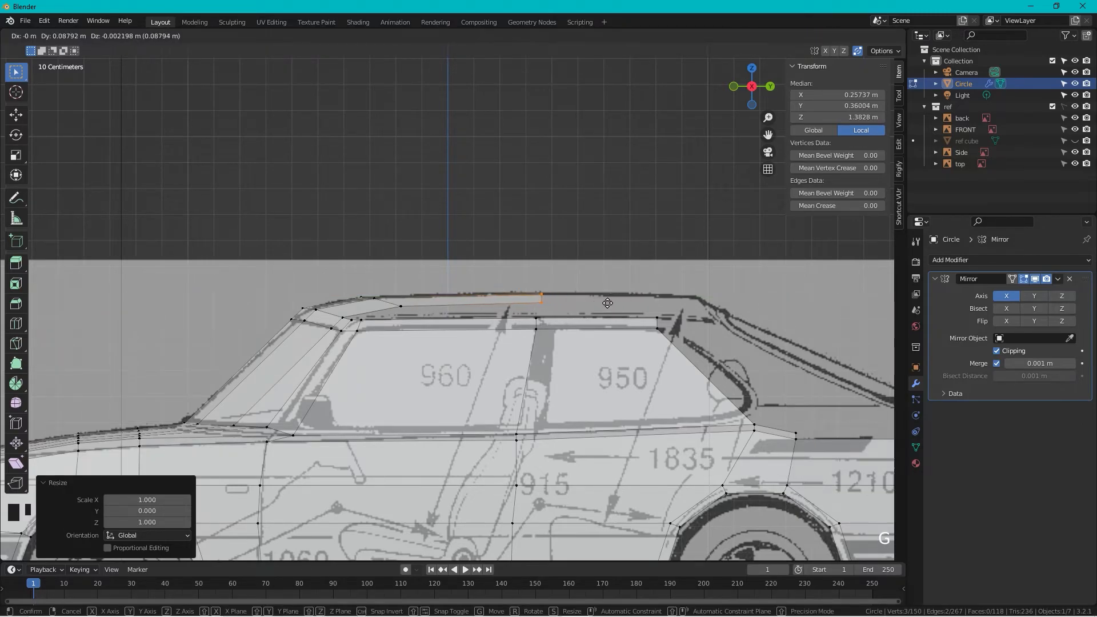
{"action": "left_click", "coordinate": [605, 303]}
{"action": "key", "text": "e"}
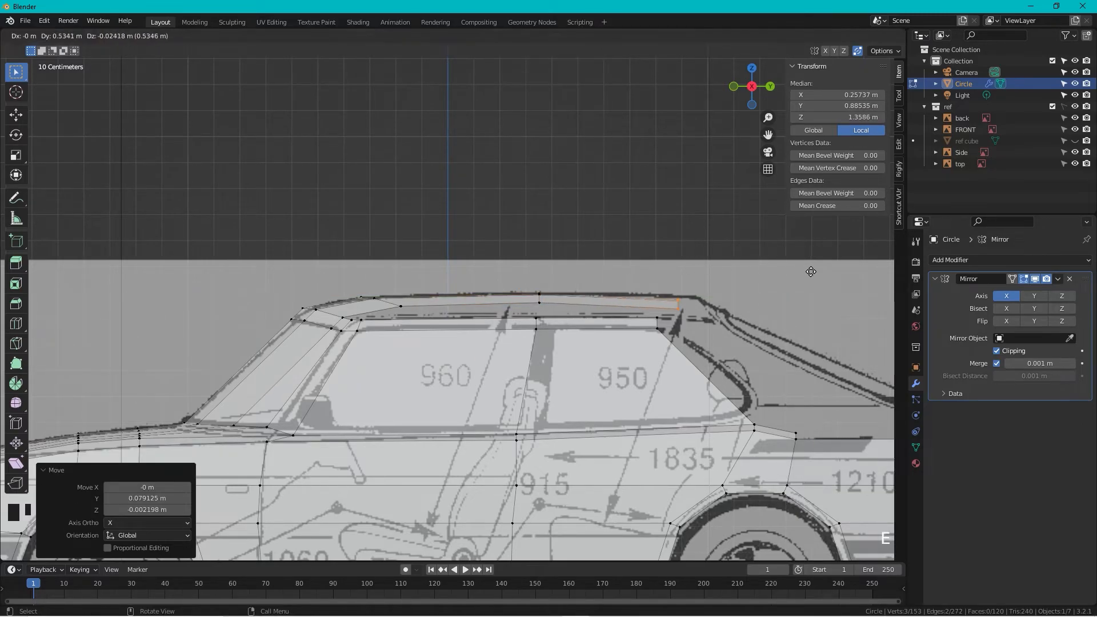
{"action": "left_click", "coordinate": [797, 271]}
- Fill the gap between the rear roof section's outer edge and the strip above the rear side window with a face
{"action": "scroll", "coordinate": [543, 310], "scroll_direction": "down", "scroll_amount": 3}
{"action": "middle_click_drag", "start_coordinate": [542, 310], "coordinate": [537, 347]}
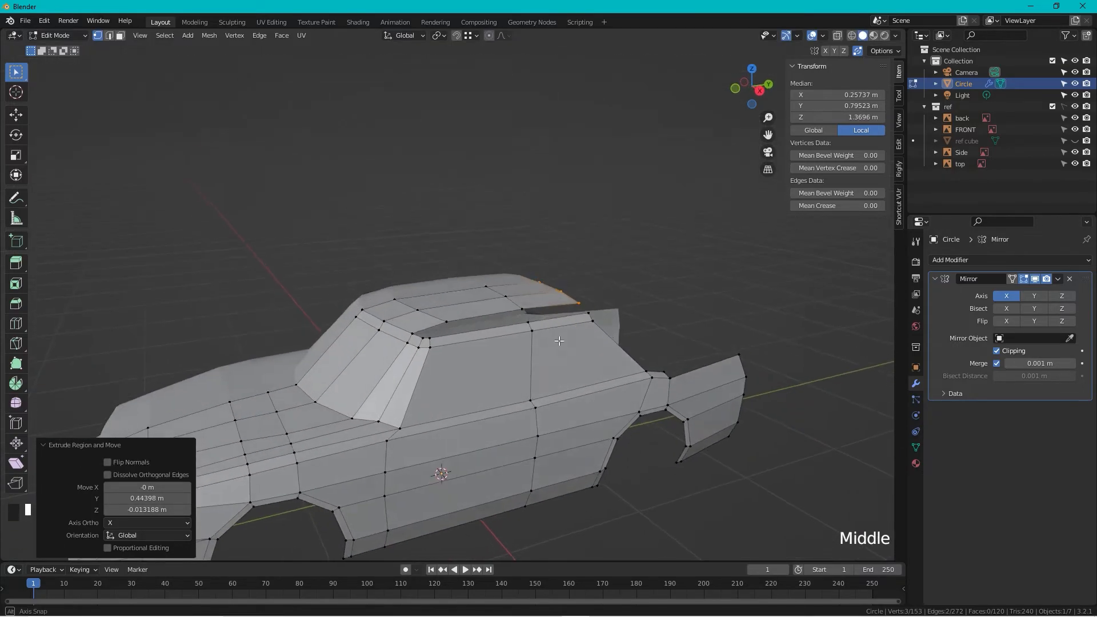
{"action": "scroll", "coordinate": [537, 347], "scroll_direction": "up", "scroll_amount": 3}
{"action": "left_click", "coordinate": [575, 323]}
{"action": "left_click", "coordinate": [671, 304], "text": "shift"}
{"action": "left_click", "coordinate": [689, 324], "text": "shift"}
{"action": "left_click", "coordinate": [587, 347], "text": "shift"}
{"action": "key", "text": "f"}
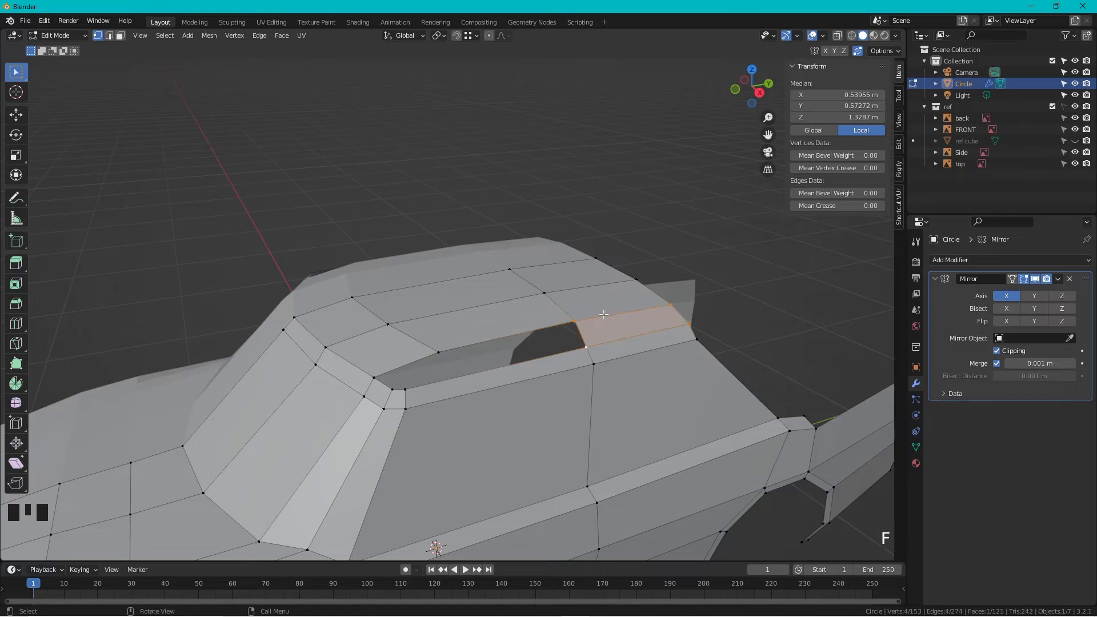
- Fill the remaining gaps between the roof sections and the strip above the side windows with faces, and leave Edit Mode
{"action": "left_click", "coordinate": [576, 322]}
{"action": "left_click", "coordinate": [586, 347], "text": "shift"}
{"action": "key", "text": "f"}
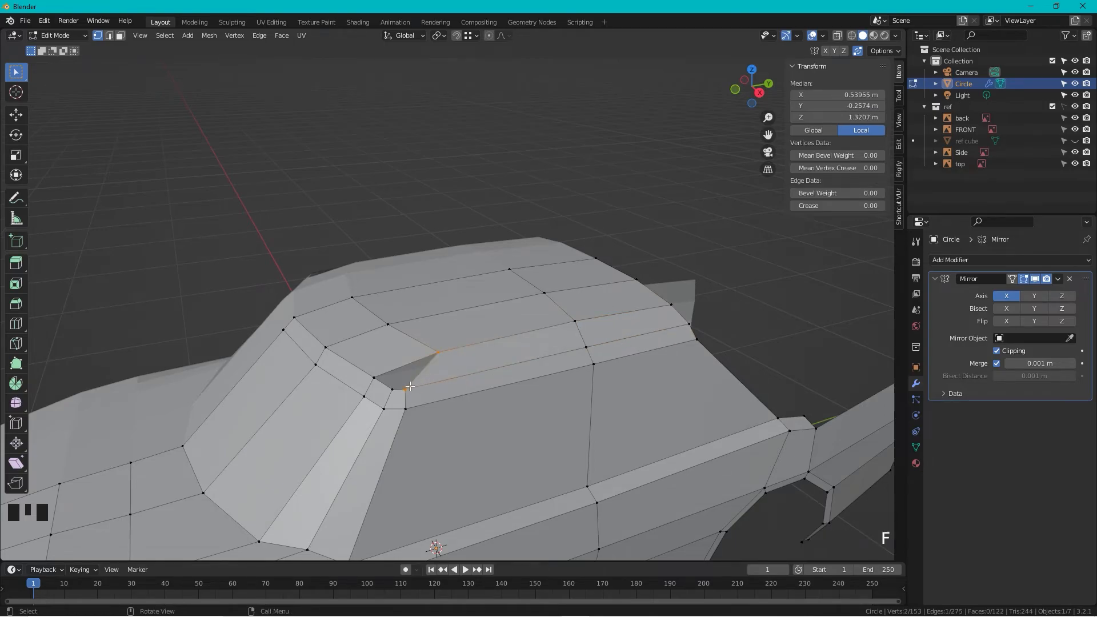
{"action": "key", "text": "f"}
{"action": "key", "text": "Tab"}
{"action": "scroll", "coordinate": [423, 368], "scroll_direction": "down", "scroll_amount": 1}
{"action": "middle_click_drag", "start_coordinate": [421, 367], "coordinate": [455, 343]}
{"action": "scroll", "coordinate": [537, 340], "scroll_direction": "down", "scroll_amount": 5}
{"action": "middle_click_drag", "start_coordinate": [537, 341], "coordinate": [658, 216]}
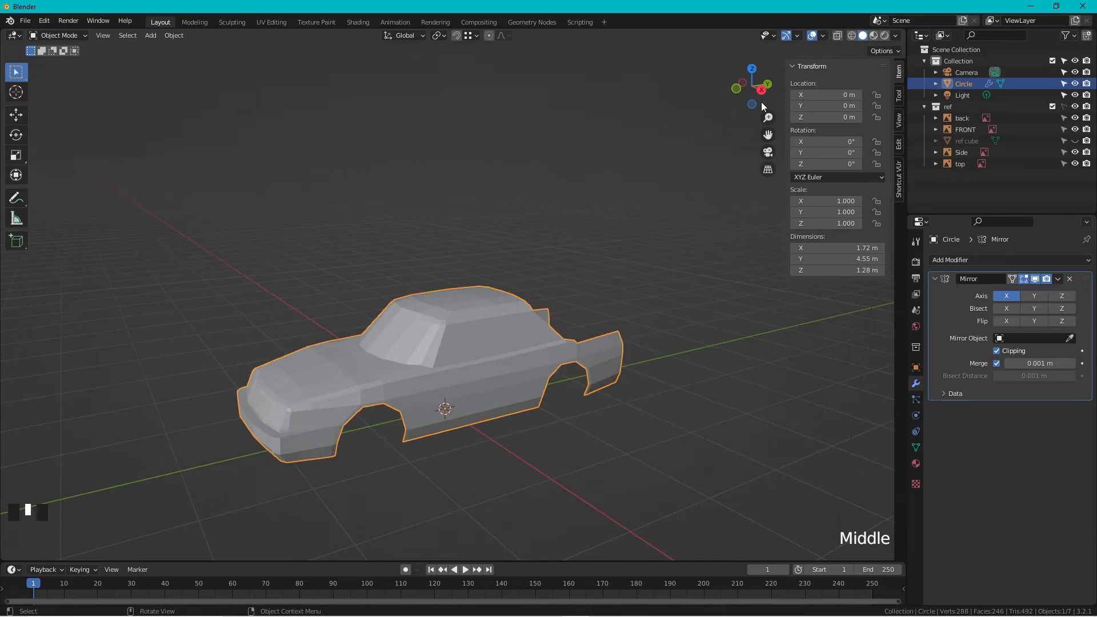
- In the side view, edit the body mesh and slide the short edge behind the rear wheel arch down to the blueprint bumper's upper line
{"action": "left_click", "coordinate": [761, 88]}
{"action": "middle_click_drag", "start_coordinate": [659, 321], "coordinate": [642, 317], "text": "shift"}
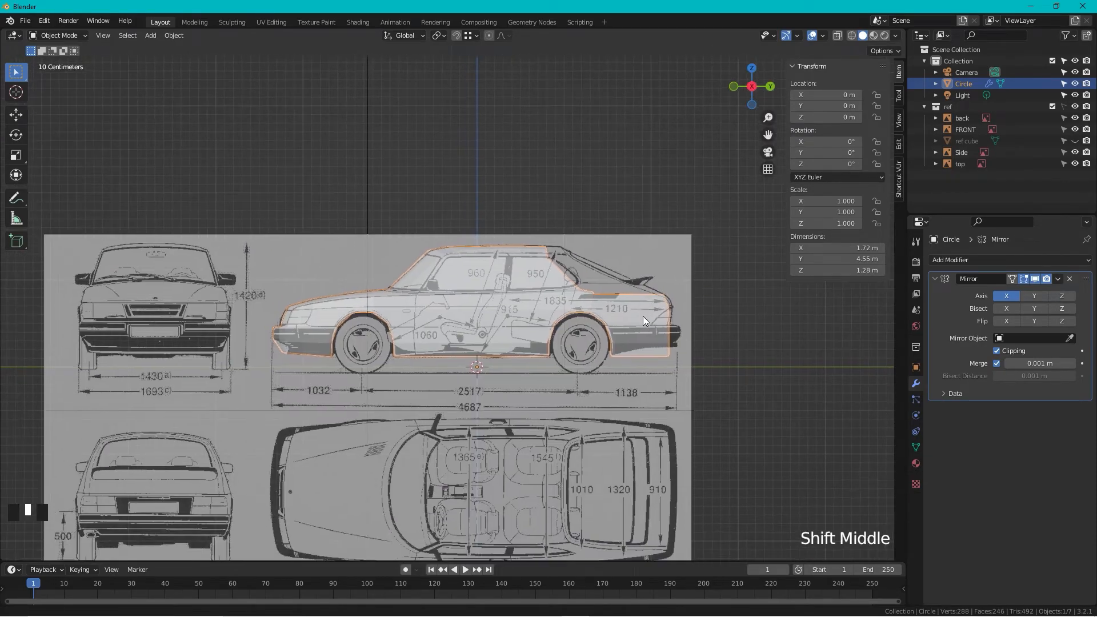
{"action": "scroll", "coordinate": [584, 279], "scroll_direction": "up", "scroll_amount": 2}
{"action": "key", "text": "Tab"}
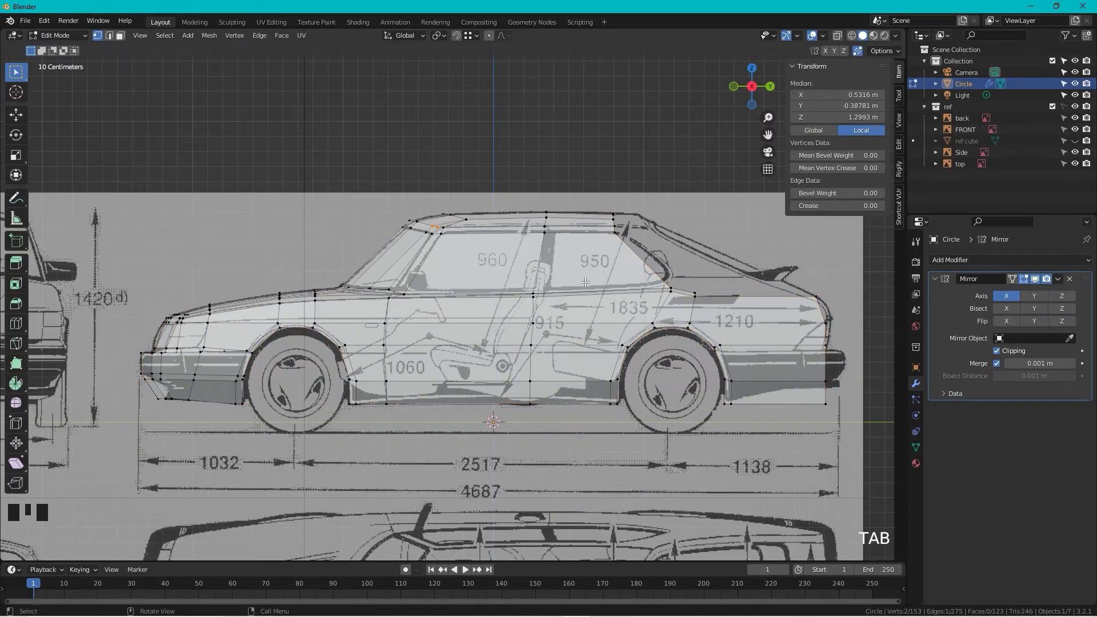
{"action": "middle_click_drag", "start_coordinate": [681, 251], "coordinate": [497, 311], "text": "shift"}
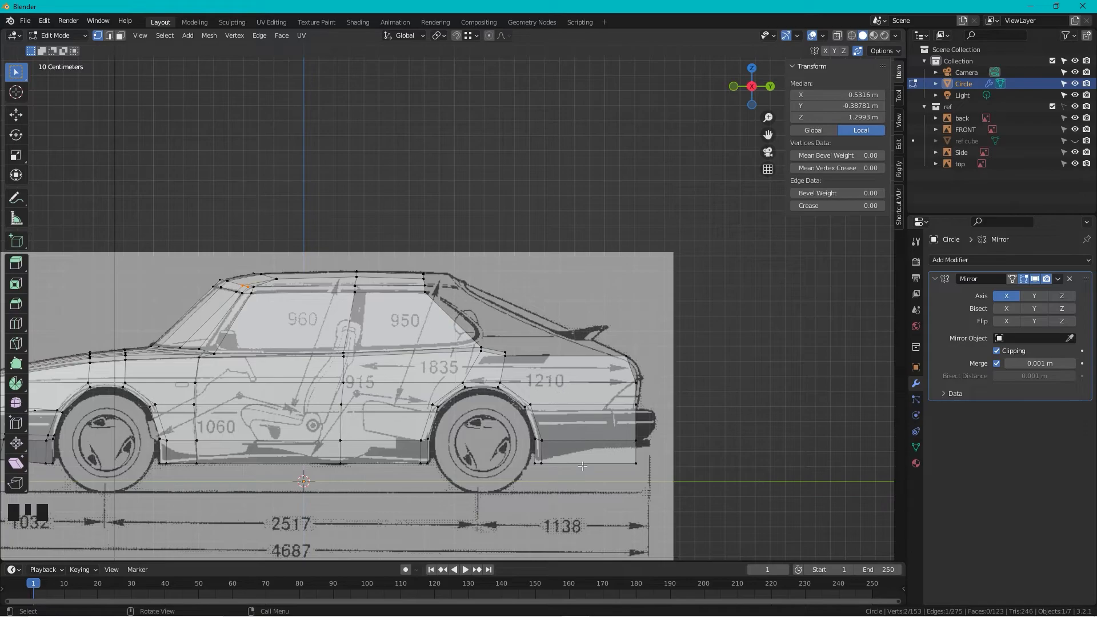
{"action": "scroll", "coordinate": [575, 324], "scroll_direction": "down", "scroll_amount": 1, "text": "shift"}
{"action": "middle_click_drag", "start_coordinate": [575, 324], "coordinate": [486, 320], "text": "shift"}
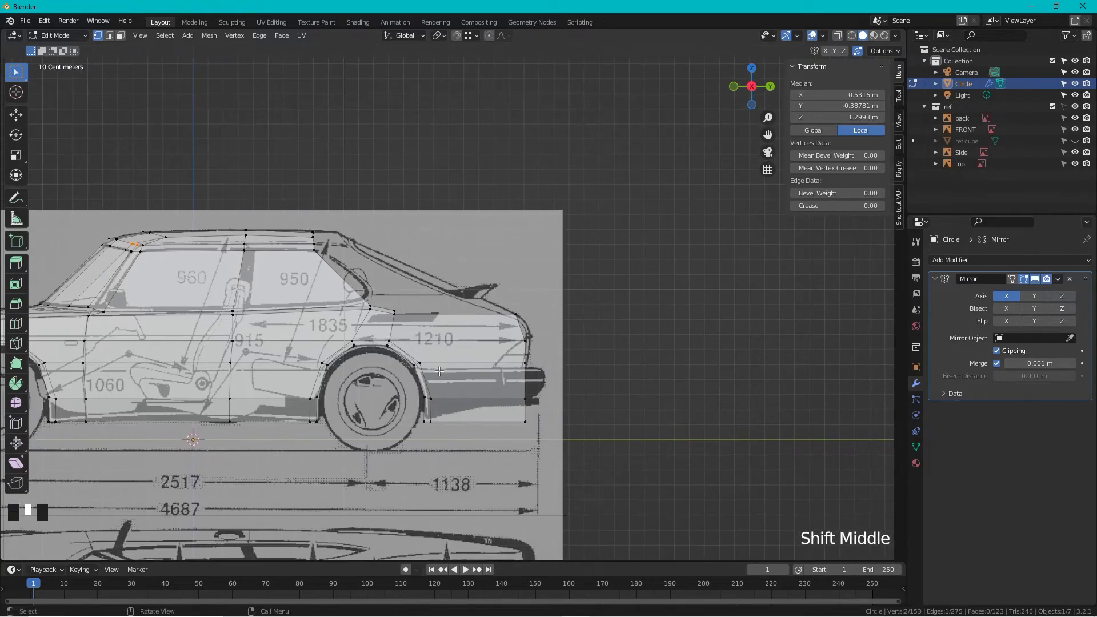
{"action": "scroll", "coordinate": [486, 320], "scroll_direction": "up", "scroll_amount": 4}
{"action": "middle_click_drag", "start_coordinate": [468, 457], "coordinate": [456, 295], "text": "shift"}
{"action": "scroll", "coordinate": [456, 295], "scroll_direction": "up", "scroll_amount": 2}
{"action": "left_click", "coordinate": [363, 357]}
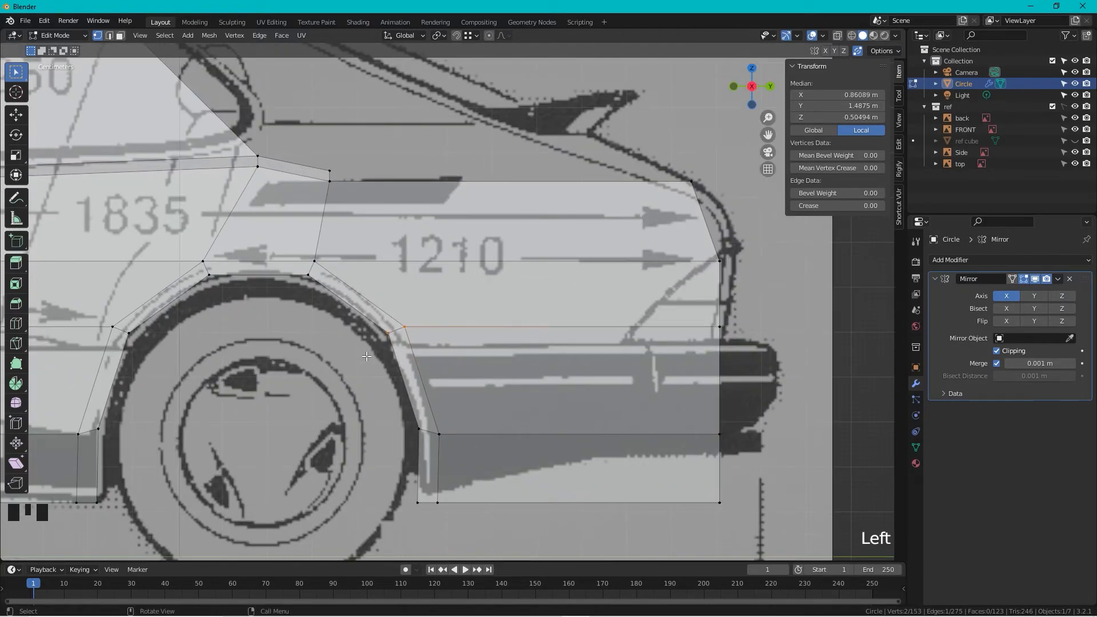
{"action": "key", "text": "g"}
{"action": "key", "text": "g"}
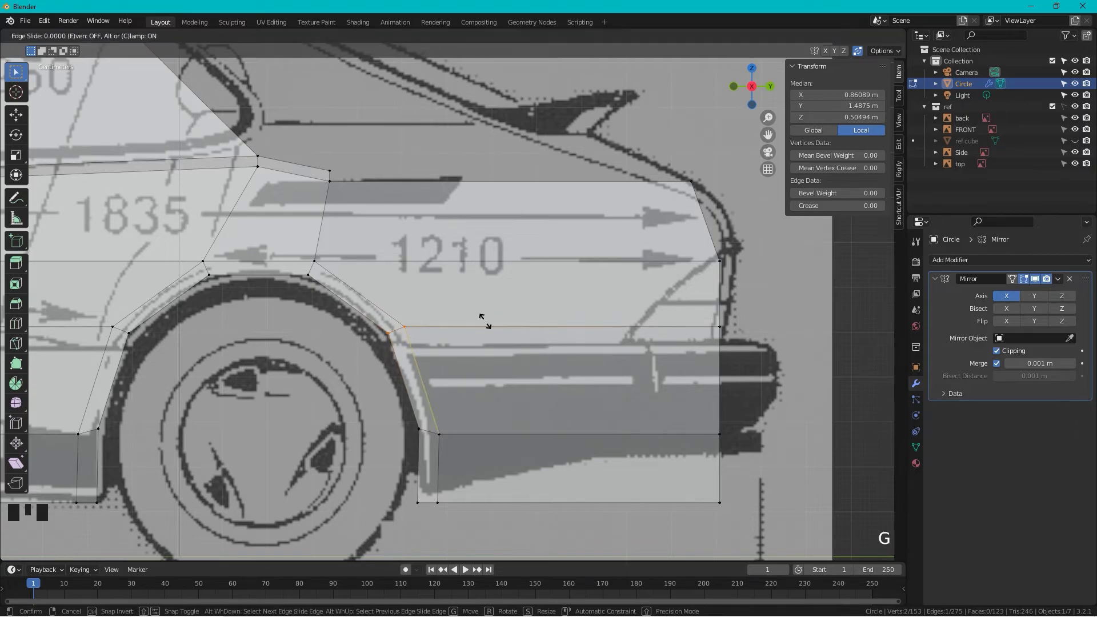
{"action": "left_click", "coordinate": [523, 332]}
- Move the matching rear-end vertex about 0.032 m down, and move the bumper's two rear vertices together about 0.121 m rearward
{"action": "left_click", "coordinate": [721, 326]}
{"action": "key", "text": "g"}
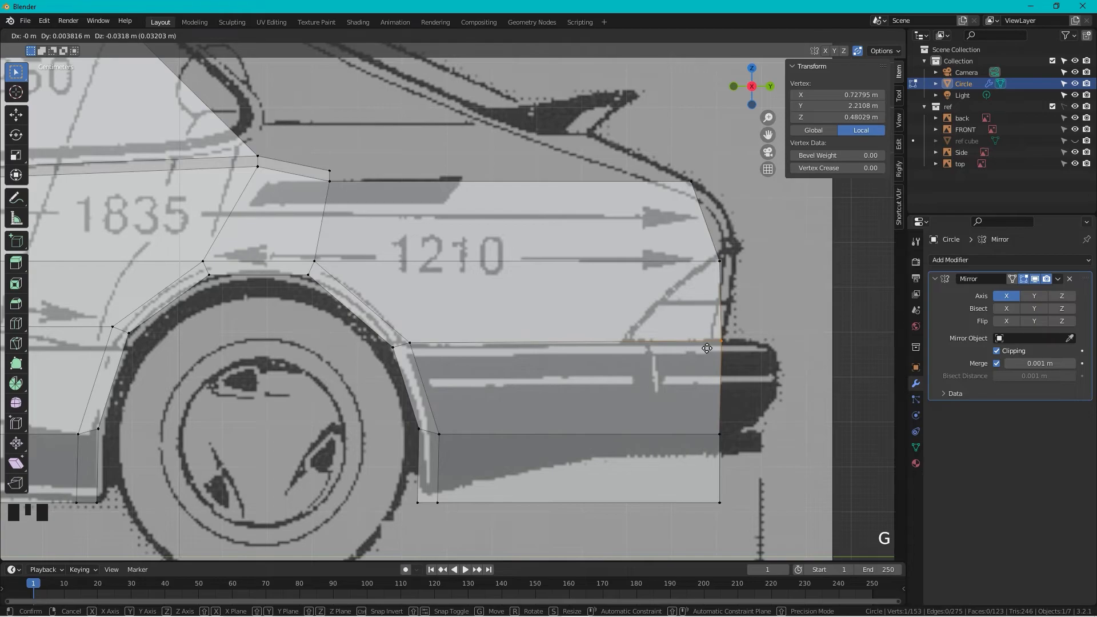
{"action": "left_click", "coordinate": [707, 348]}
{"action": "left_click", "coordinate": [720, 434], "text": "shift"}
{"action": "key", "text": "g"}
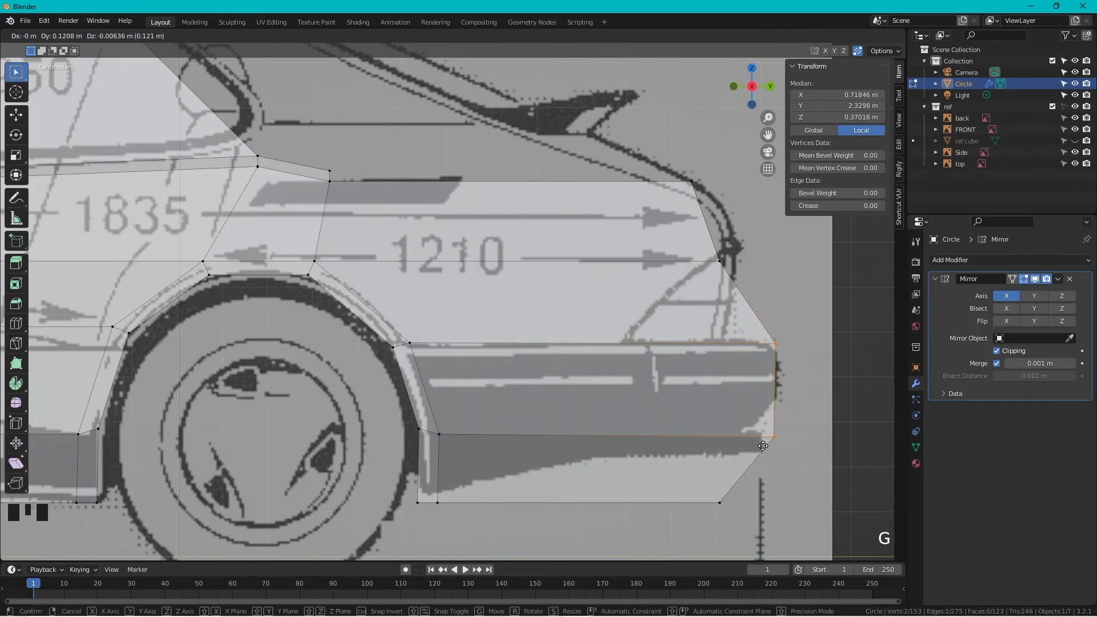
{"action": "left_click", "coordinate": [762, 446]}
- Raise the lowest vertices behind the rear wheel about 0.024 m, and move the bumper's lower rear corner about 0.089 m rearward and 0.109 m up
{"action": "left_click_drag", "start_coordinate": [451, 511], "coordinate": [410, 495]}
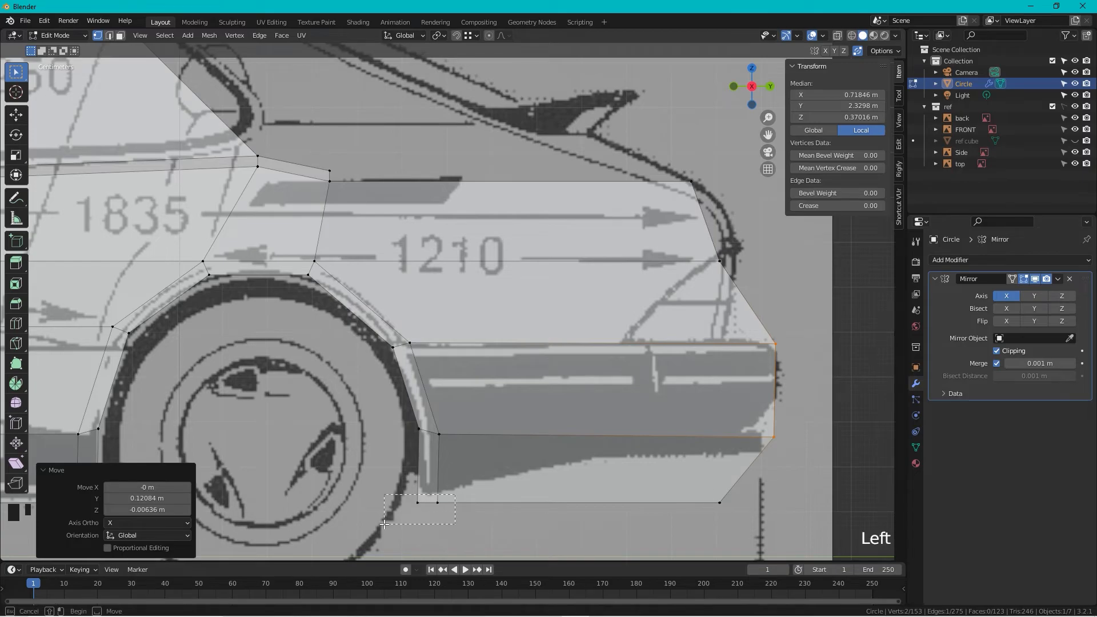
{"action": "key", "text": "g"}
{"action": "left_click", "coordinate": [475, 516]}
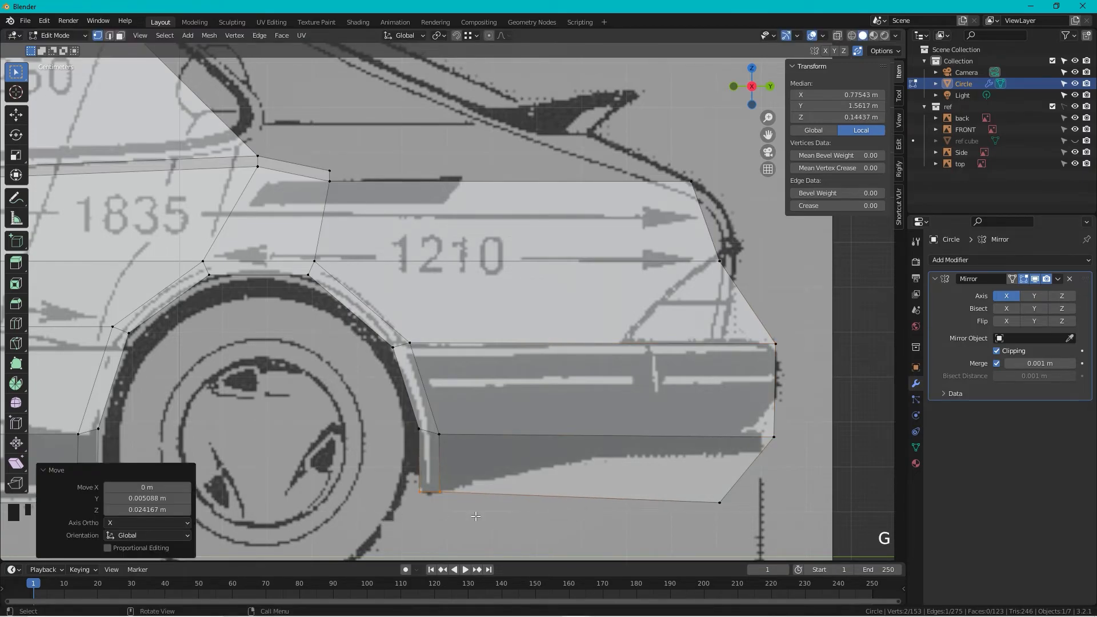
{"action": "left_click", "coordinate": [730, 492]}
{"action": "left_click", "coordinate": [736, 491]}
{"action": "key", "text": "g"}
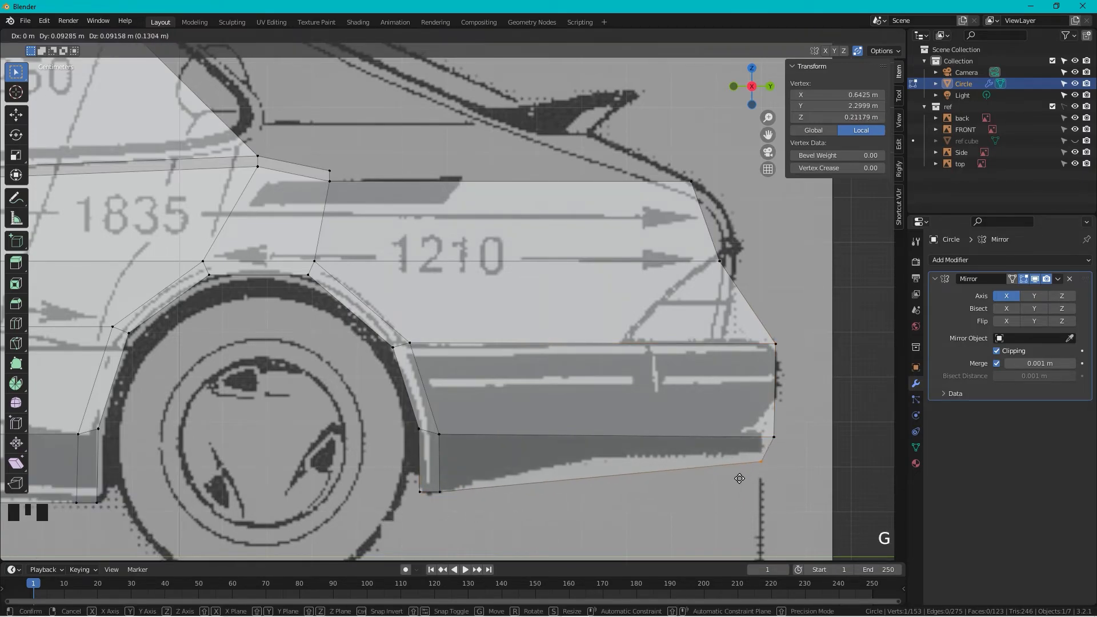
{"action": "left_click", "coordinate": [740, 470]}
- Delete the side panel face directly above the rear bumper, behind the wheel arch
{"action": "scroll", "coordinate": [758, 386], "scroll_direction": "down", "scroll_amount": 1}
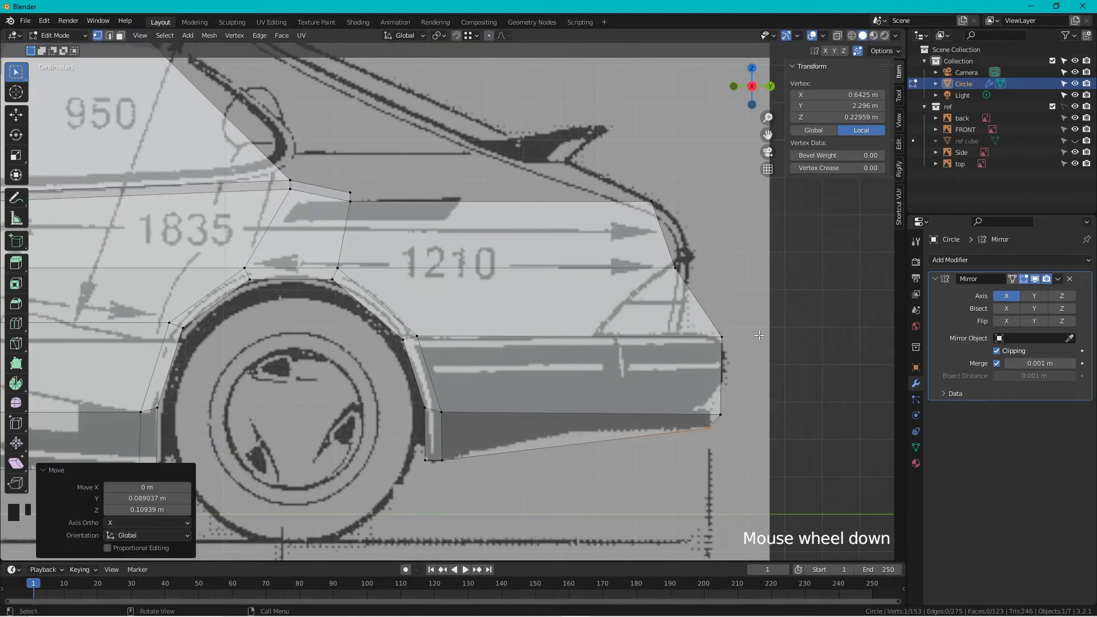
{"action": "scroll", "coordinate": [759, 335], "scroll_direction": "down", "scroll_amount": 3}
{"action": "middle_click_drag", "start_coordinate": [678, 299], "coordinate": [658, 320]}
{"action": "key", "text": "alt+a"}
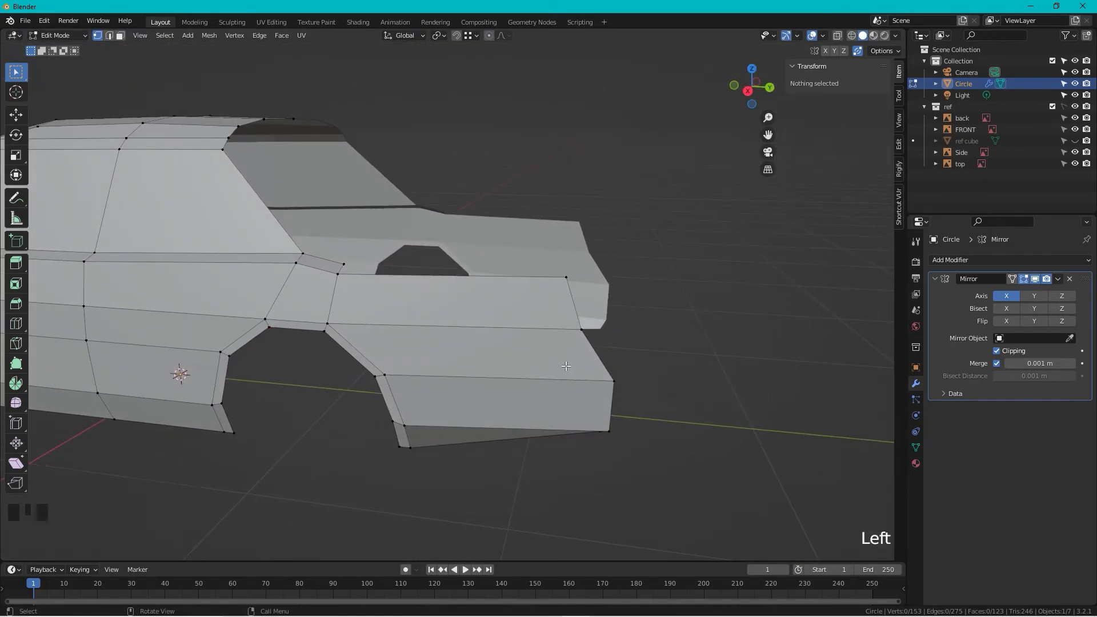
{"action": "key", "text": "3"}
{"action": "left_click", "coordinate": [510, 357]}
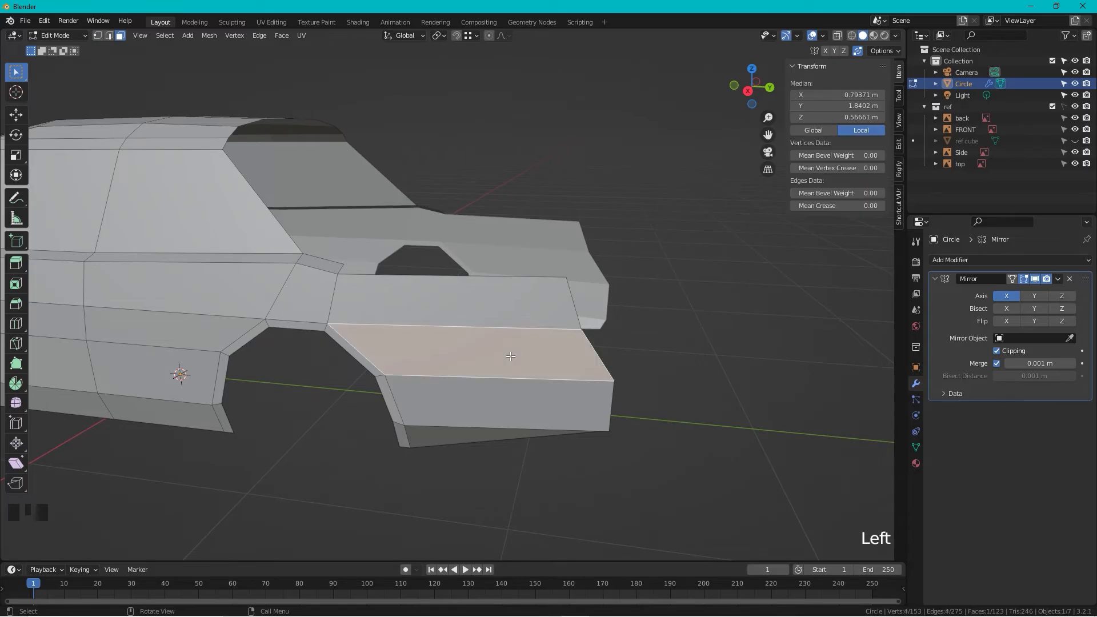
{"action": "key", "text": "x"}
{"action": "left_click", "coordinate": [510, 347]}
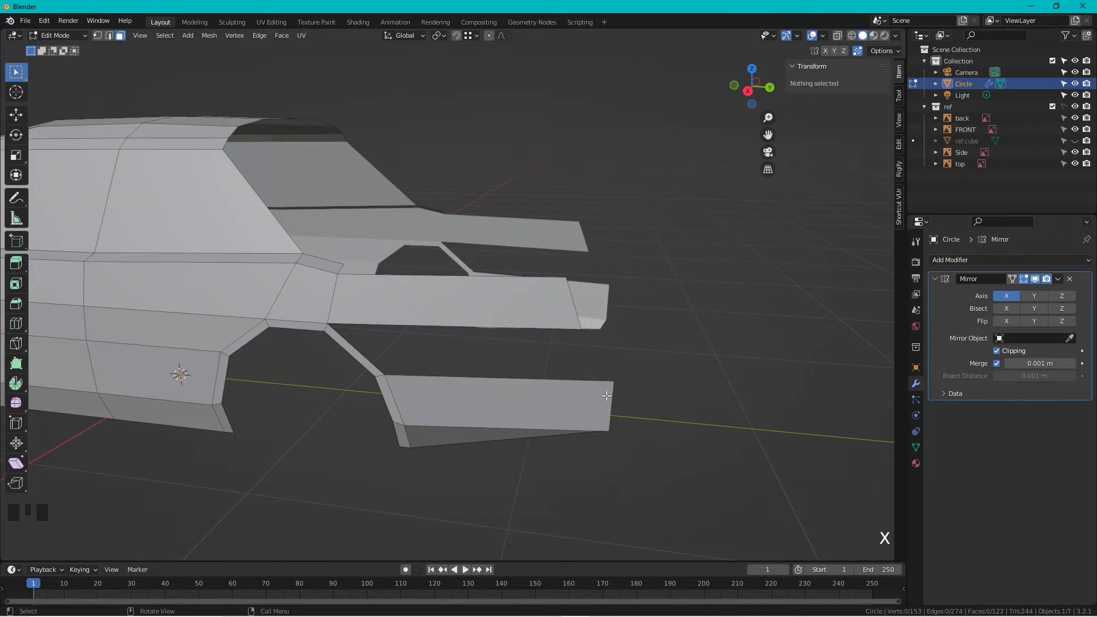
- In the top view, move the bumper's rear end about 0.072 m outward and 0.157 m forward, and extrude it about 0.063 m inward and 0.105 m rearward
{"action": "left_click", "coordinate": [646, 369]}
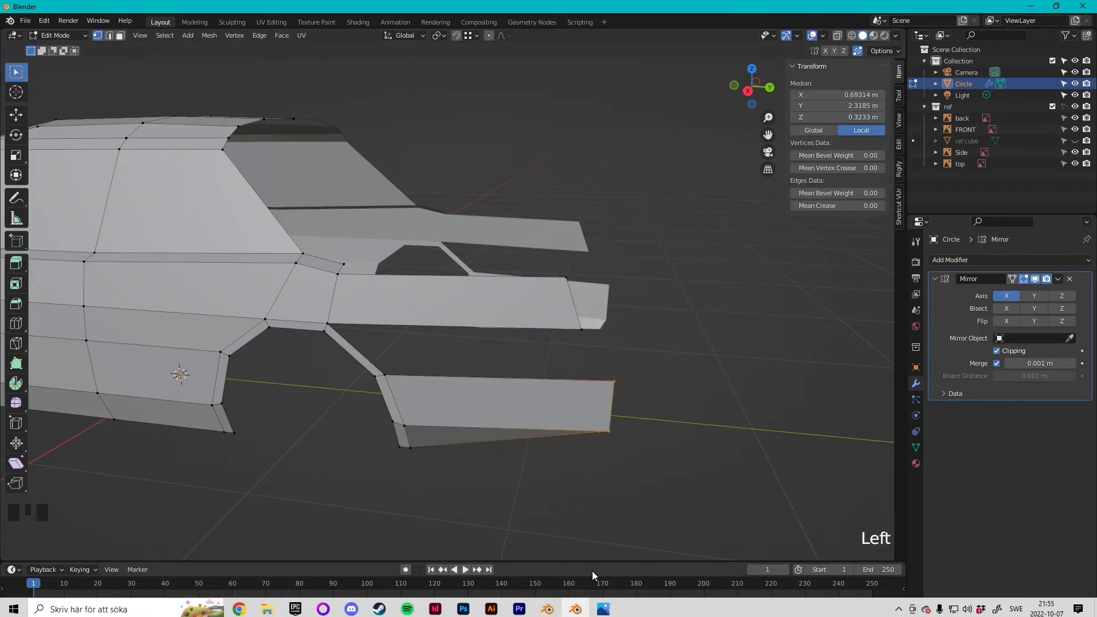
{"action": "left_click", "coordinate": [750, 69]}
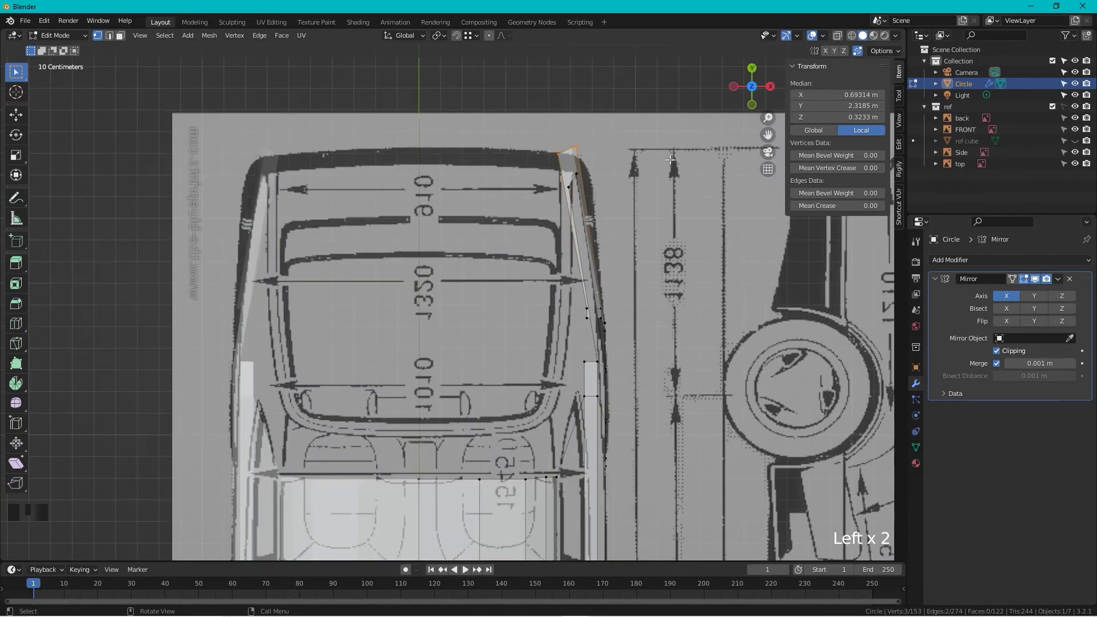
{"action": "middle_click_drag", "start_coordinate": [634, 178], "coordinate": [543, 267], "text": "shift"}
{"action": "scroll", "coordinate": [520, 298], "scroll_direction": "up", "scroll_amount": 3}
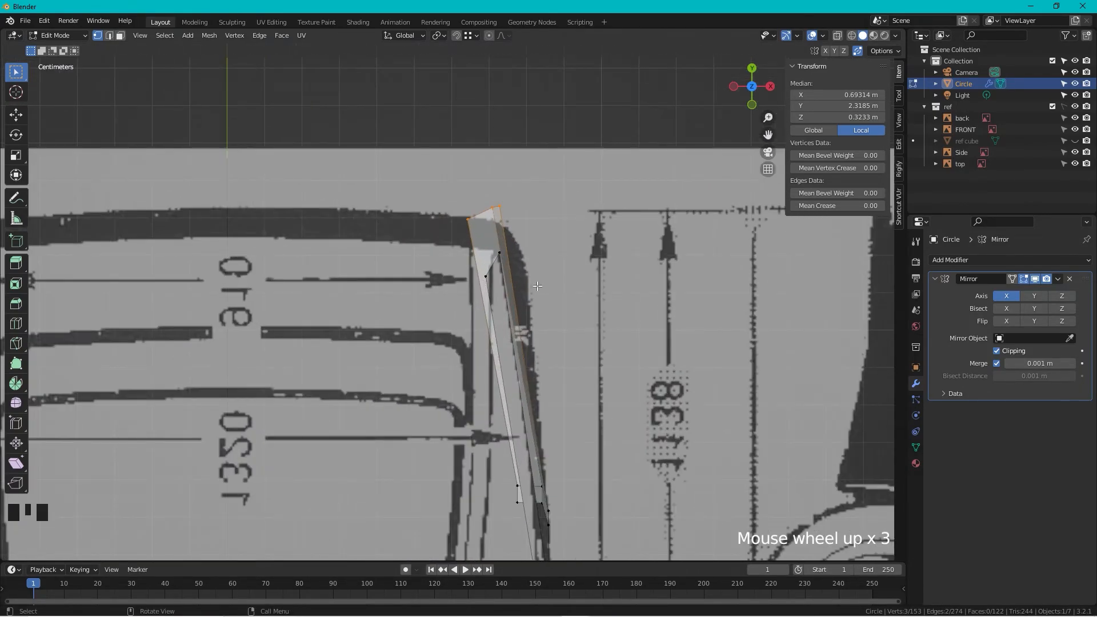
{"action": "key", "text": "g"}
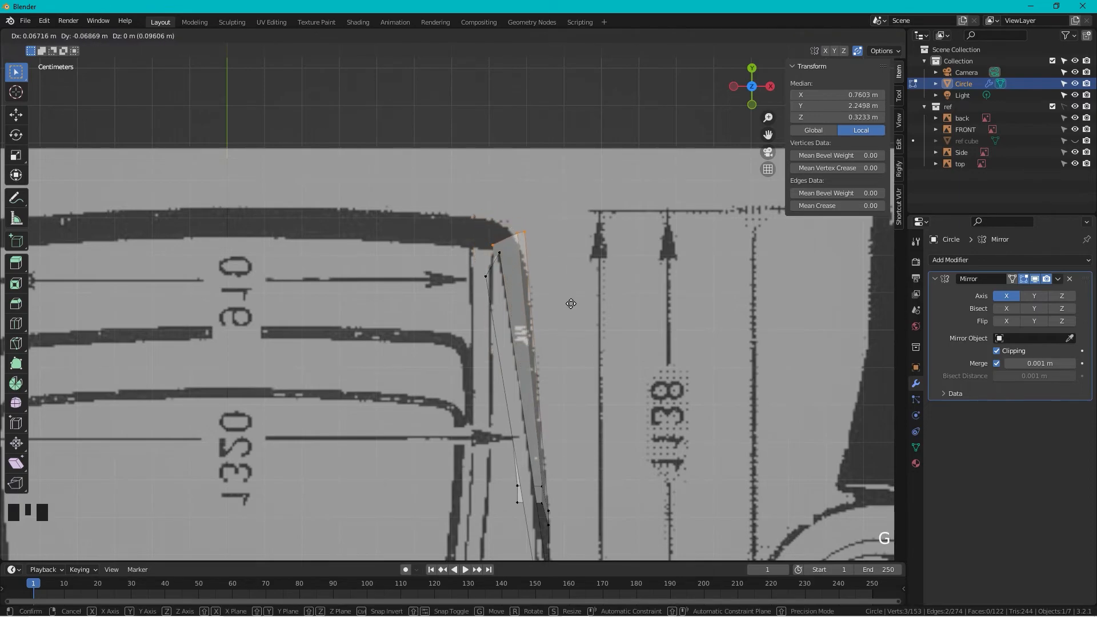
{"action": "left_click", "coordinate": [570, 335]}
{"action": "key", "text": "g"}
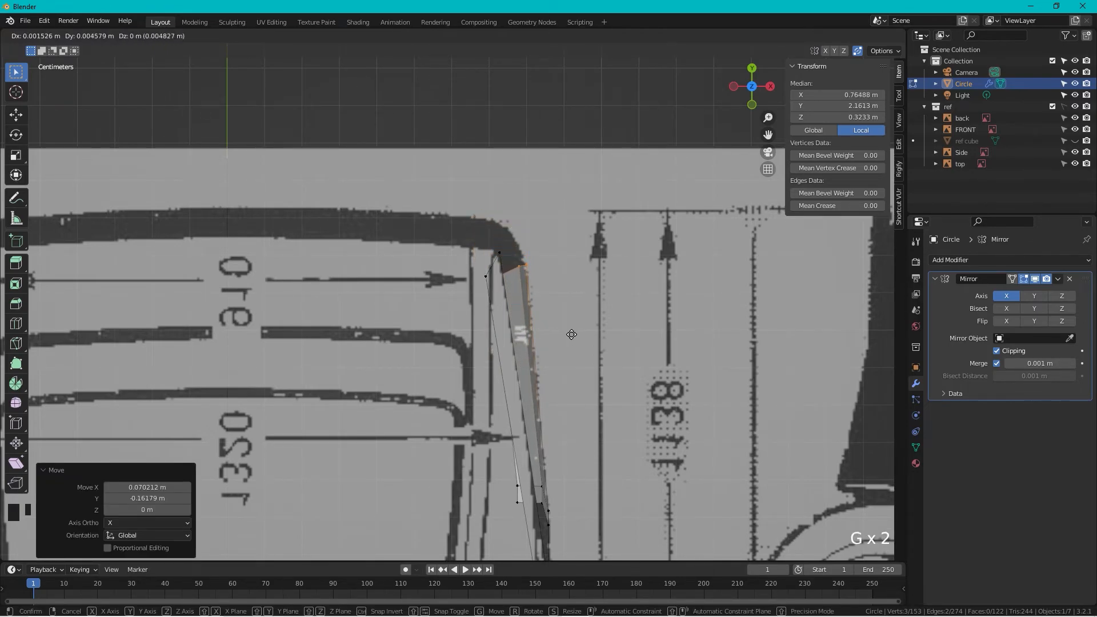
{"action": "left_click", "coordinate": [571, 334]}
{"action": "key", "text": "e"}
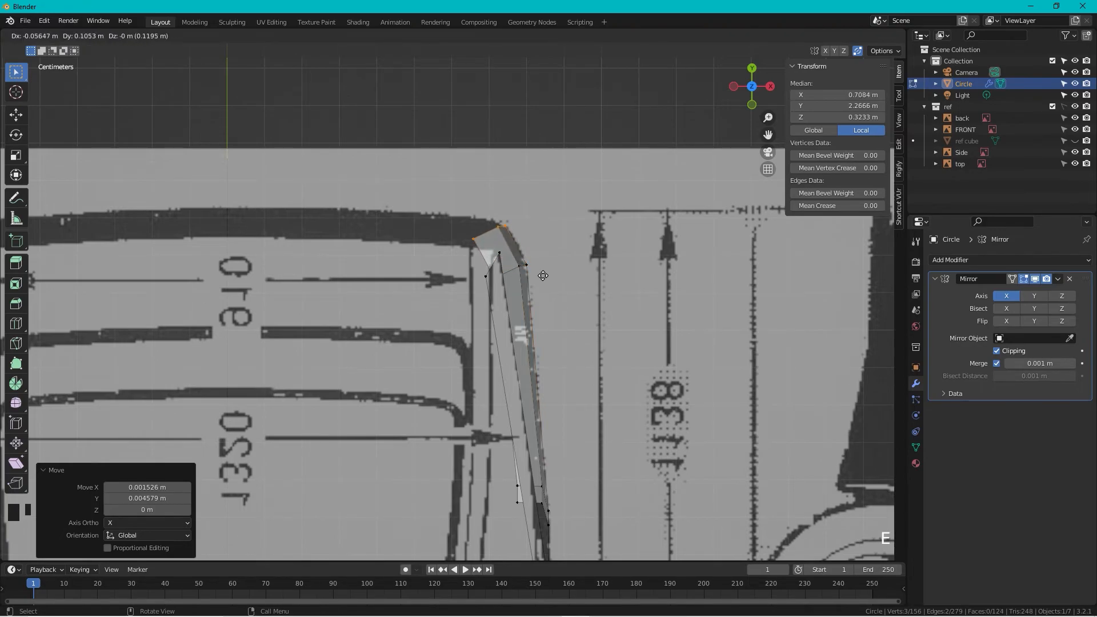
{"action": "left_click", "coordinate": [542, 276]}
{"action": "key", "text": "e"}
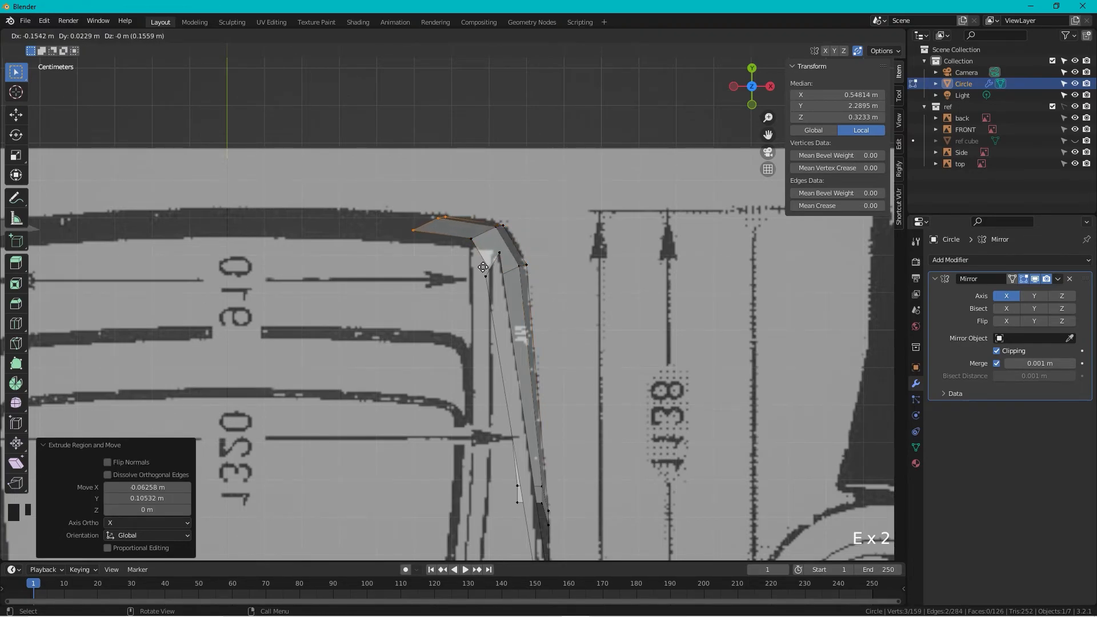
{"action": "left_click", "coordinate": [482, 267]}
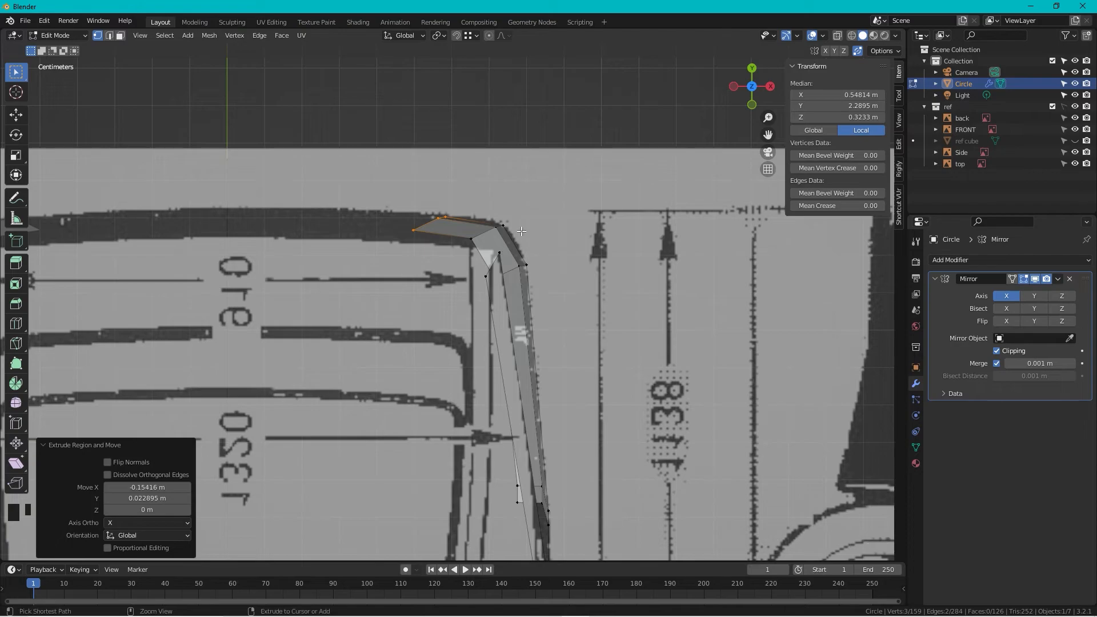
{"action": "key", "text": "ctrl+z"}
- Rotate the extruded bumper corner edges about -37°, and move them about 0.024 m outward and 0.020 m forward
{"action": "key", "text": "r"}
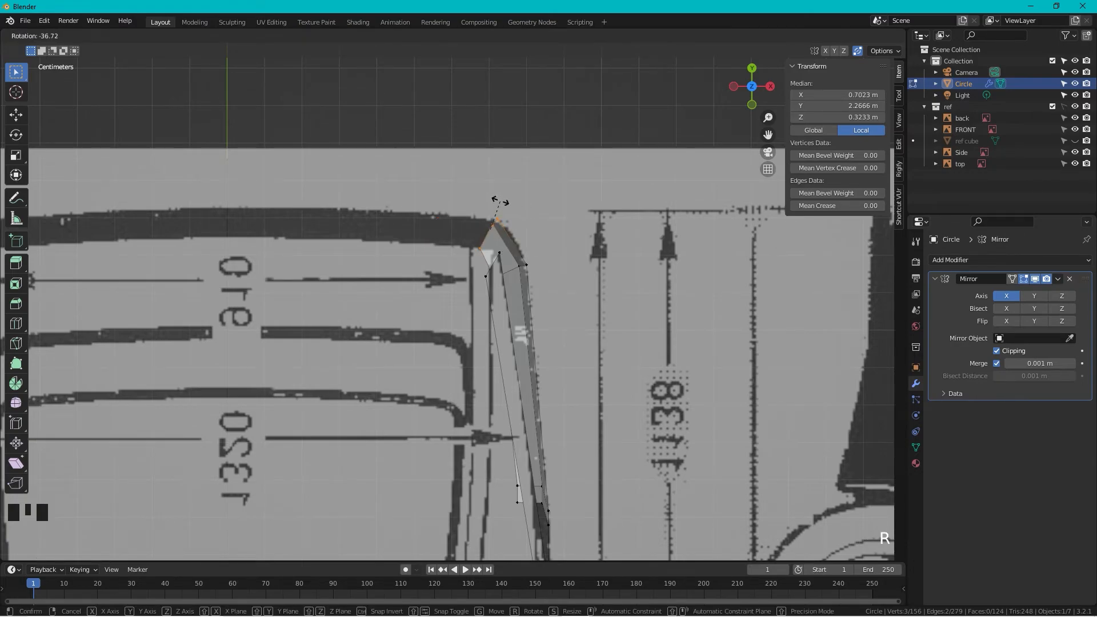
{"action": "left_click", "coordinate": [500, 201]}
{"action": "key", "text": "g"}
{"action": "left_click", "coordinate": [512, 209]}
- Extrude the bumper end about 0.221 m inward and 0.038 m rearward, and extrude it again about 0.624 m inward to the mirror centerline
{"action": "key", "text": "e"}
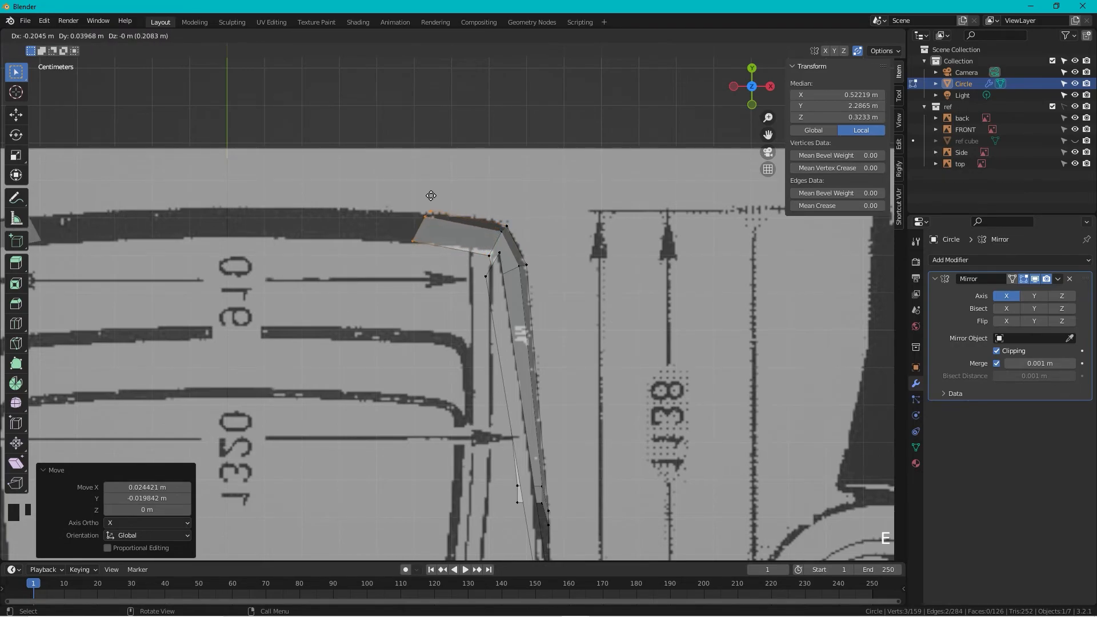
{"action": "left_click", "coordinate": [424, 193]}
{"action": "key", "text": "e"}
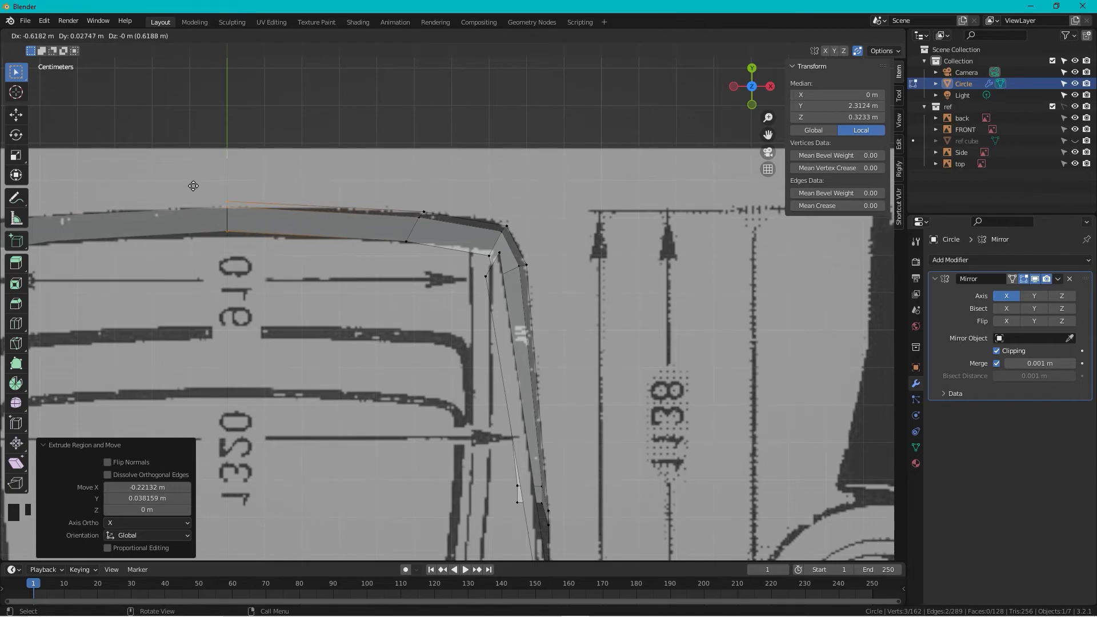
{"action": "left_click", "coordinate": [192, 186]}
- Examine the rear bumper's shape against the blueprints from the side and top views, and clear the selection
{"action": "middle_click_drag", "start_coordinate": [192, 186], "coordinate": [649, 38]}
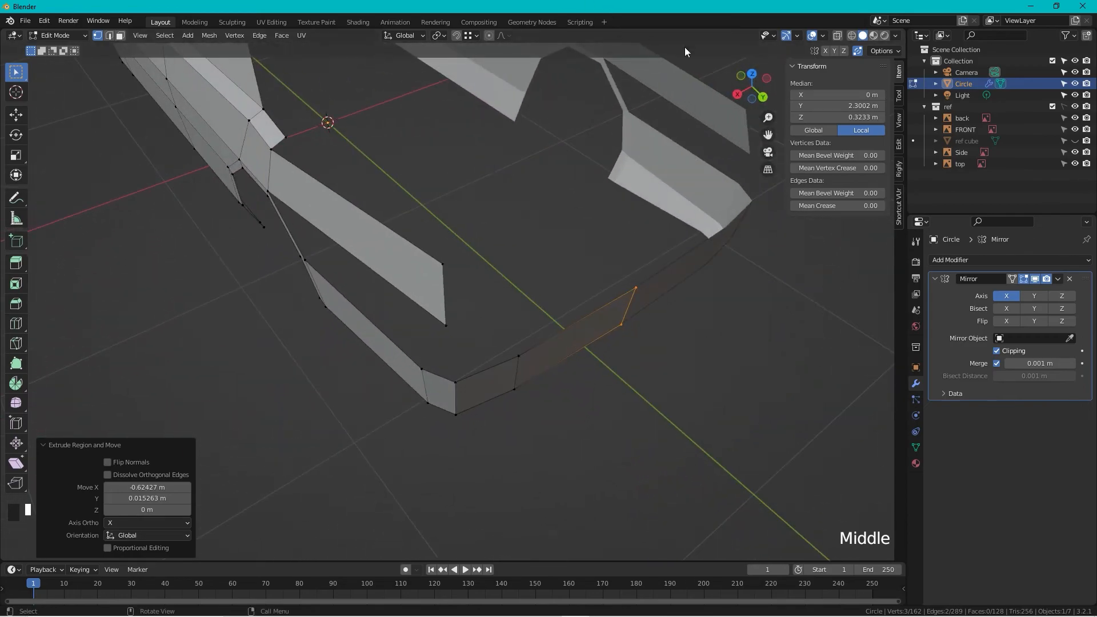
{"action": "left_click", "coordinate": [741, 92]}
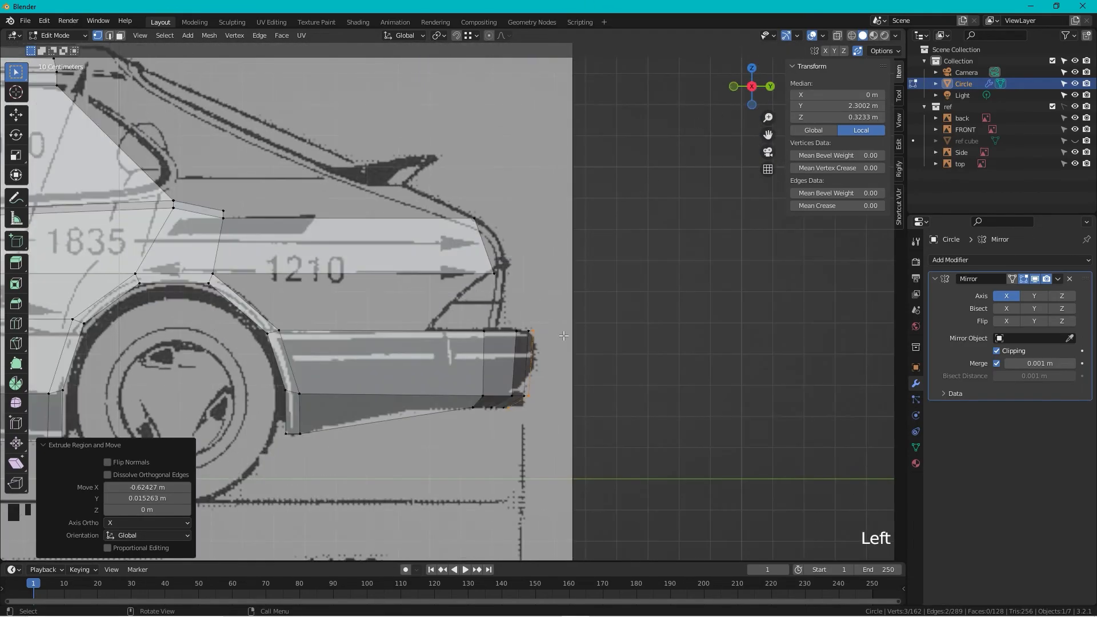
{"action": "scroll", "coordinate": [563, 336], "scroll_direction": "up", "scroll_amount": 1}
{"action": "scroll", "coordinate": [563, 339], "scroll_direction": "down", "scroll_amount": 4}
{"action": "middle_click_drag", "start_coordinate": [563, 338], "coordinate": [434, 365]}
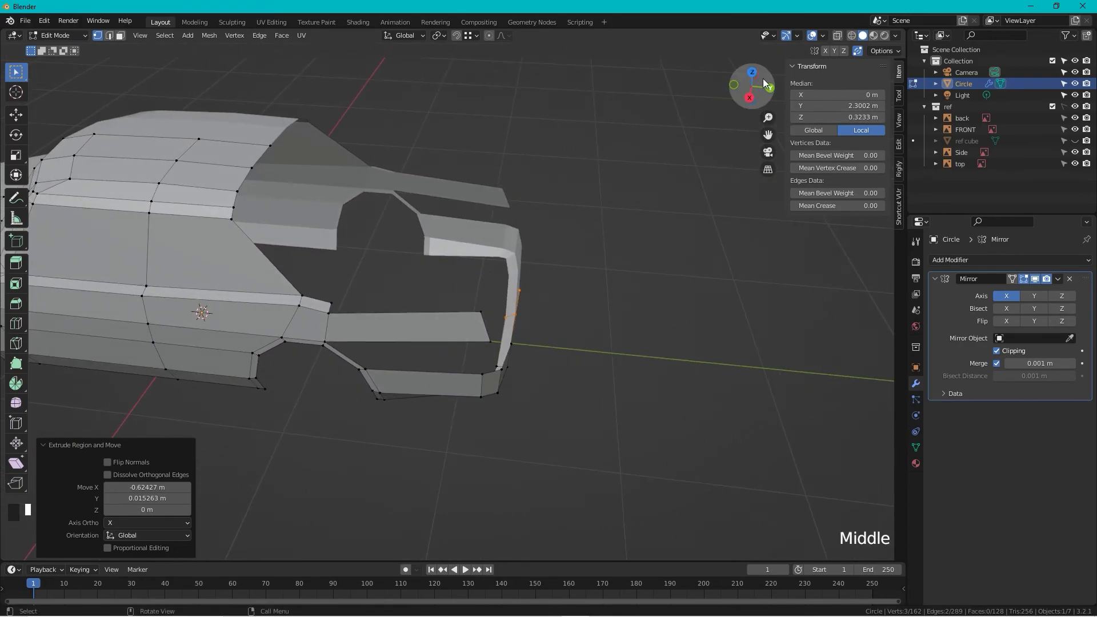
{"action": "left_click", "coordinate": [749, 97]}
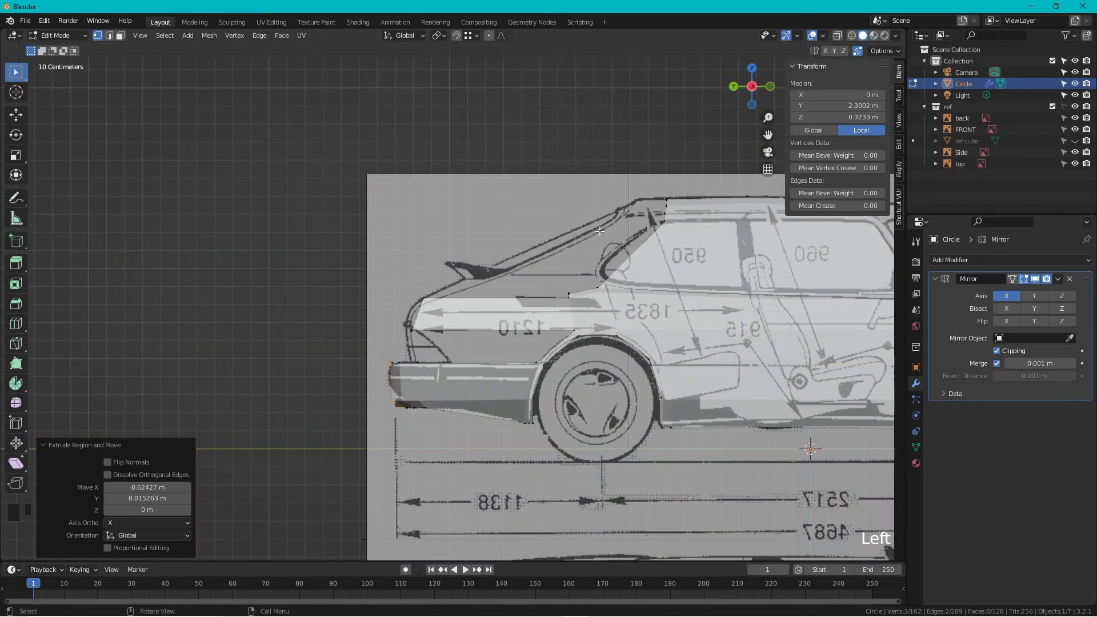
{"action": "scroll", "coordinate": [616, 230], "scroll_direction": "down", "scroll_amount": 2}
{"action": "left_click", "coordinate": [751, 68]}
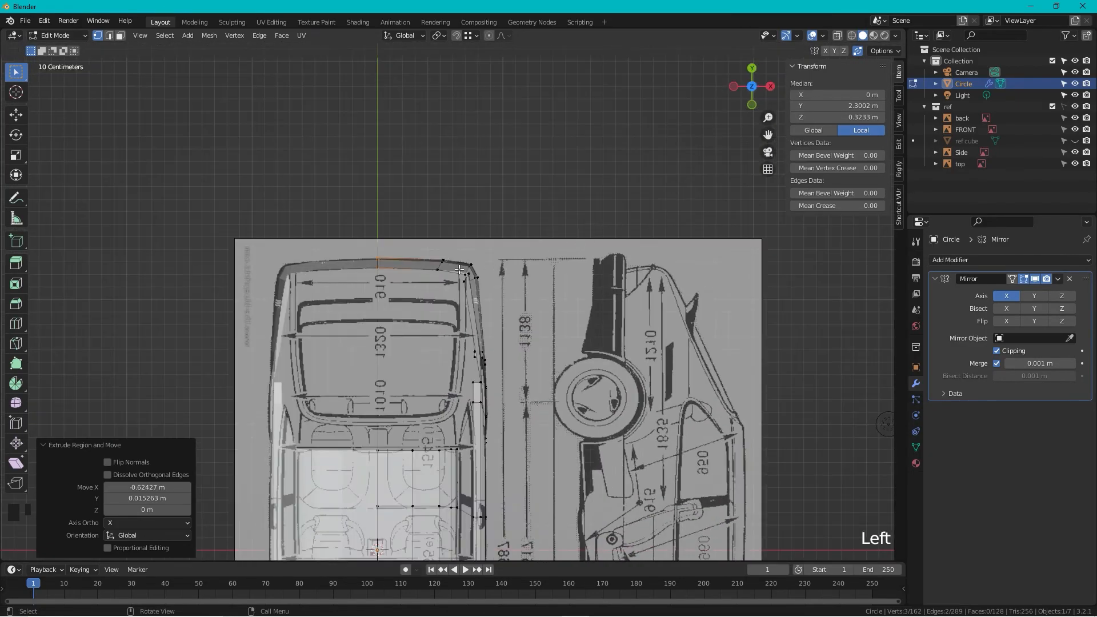
{"action": "scroll", "coordinate": [467, 268], "scroll_direction": "up", "scroll_amount": 6}
{"action": "scroll", "coordinate": [532, 253], "scroll_direction": "down", "scroll_amount": 2}
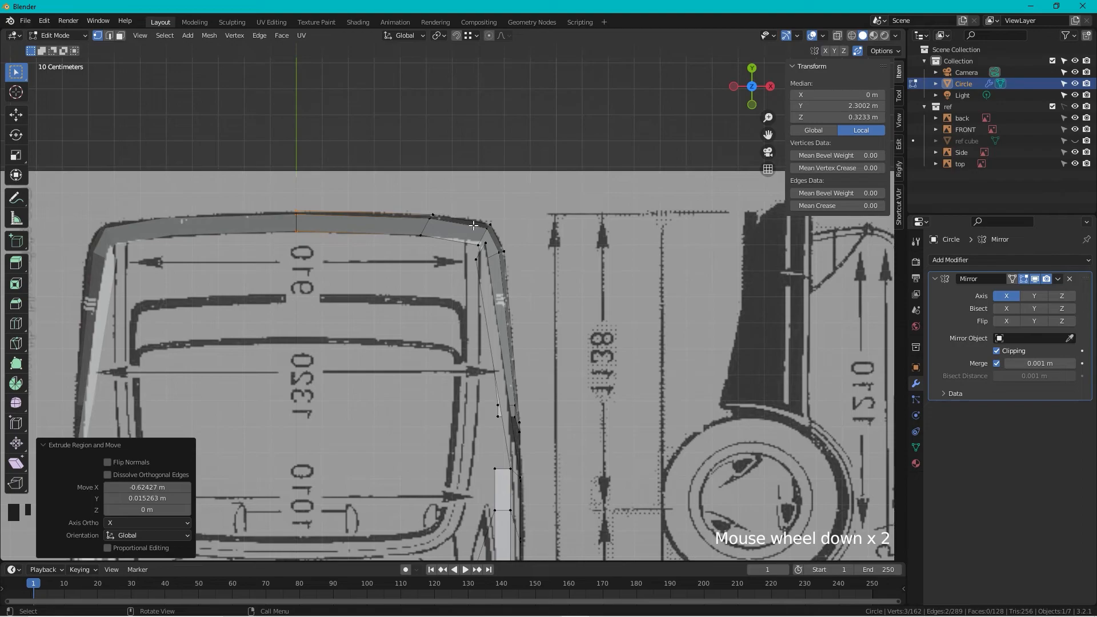
{"action": "left_click", "coordinate": [685, 357]}
{"action": "middle_click_drag", "start_coordinate": [685, 357], "coordinate": [542, 463]}
{"action": "scroll", "coordinate": [587, 396], "scroll_direction": "down", "scroll_amount": 1}
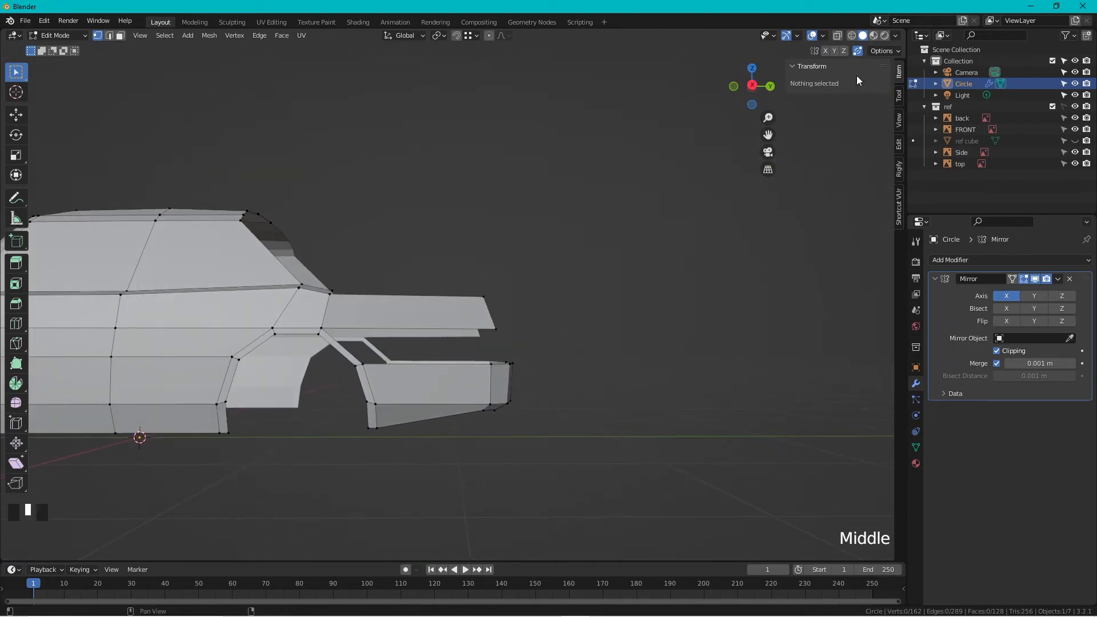
- Turn on X-ray display, and hide the lower vertices of the rear bumper
{"action": "left_click", "coordinate": [837, 36]}
{"action": "left_click", "coordinate": [549, 379]}
{"action": "left_click_drag", "start_coordinate": [549, 378], "coordinate": [344, 442]}
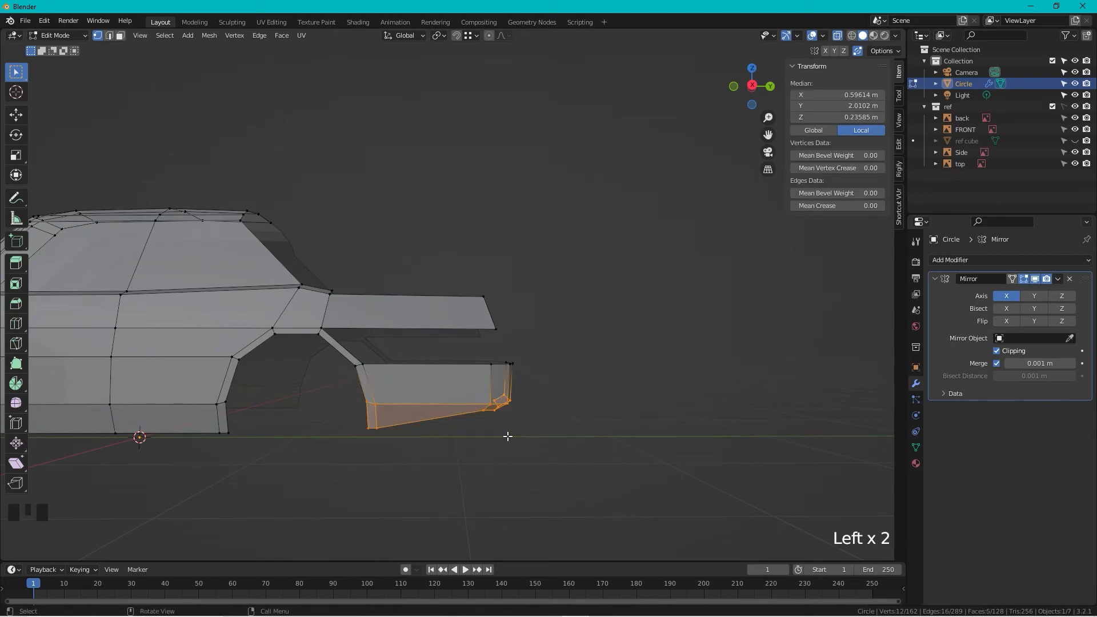
{"action": "key", "text": "h"}
- Slide the rear edge of the side panel above the bumper forward along the panel to about Y 1.773 m
{"action": "middle_click_drag", "start_coordinate": [532, 355], "coordinate": [504, 448]}
{"action": "left_click_drag", "start_coordinate": [561, 279], "coordinate": [505, 361]}
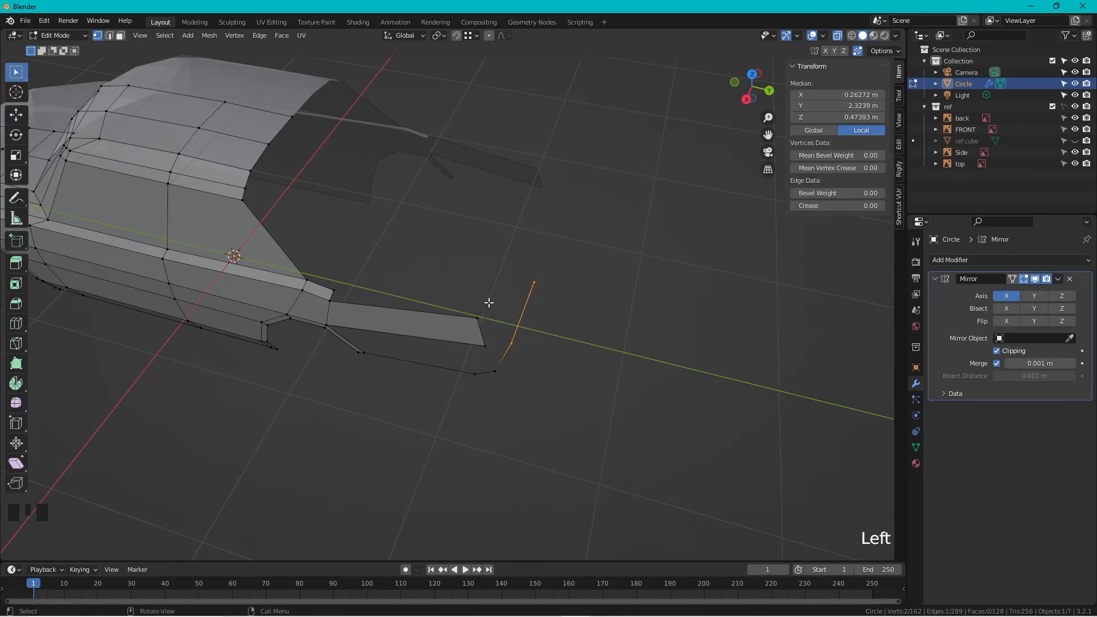
{"action": "left_click_drag", "start_coordinate": [489, 302], "coordinate": [468, 364]}
{"action": "key", "text": "g"}
{"action": "key", "text": "g"}
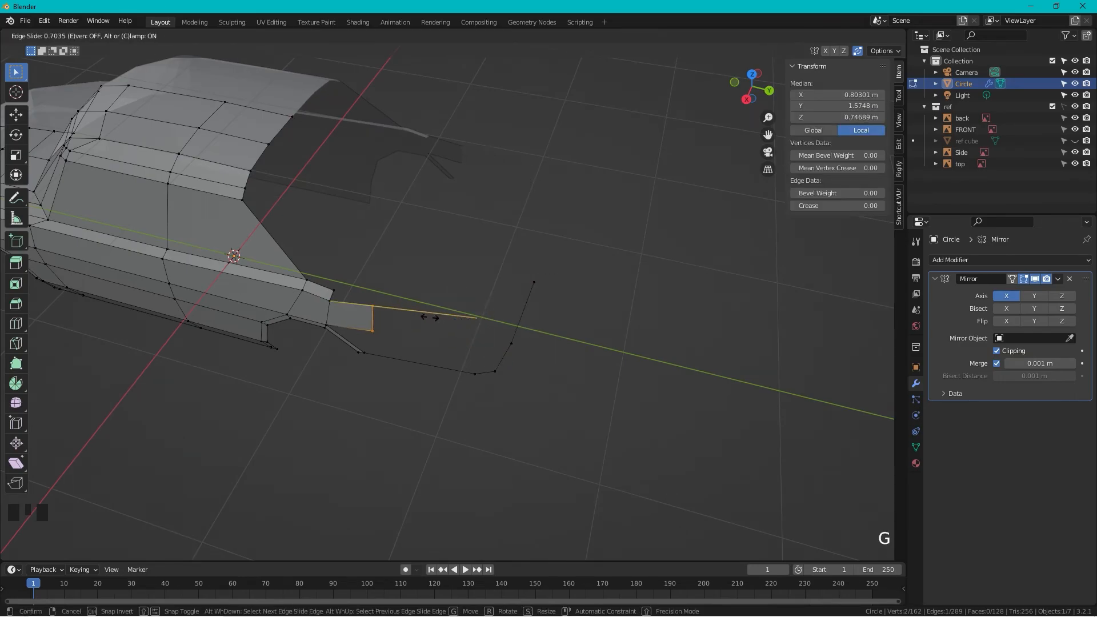
{"action": "left_click", "coordinate": [447, 317]}
- In the top view, extrude the bumper's upper rear edges about 0.009 m inward and 0.073 m forward to start its top surface
{"action": "left_click", "coordinate": [751, 74]}
{"action": "scroll", "coordinate": [661, 156], "scroll_direction": "up", "scroll_amount": 3}
{"action": "left_click_drag", "start_coordinate": [247, 168], "coordinate": [514, 213]}
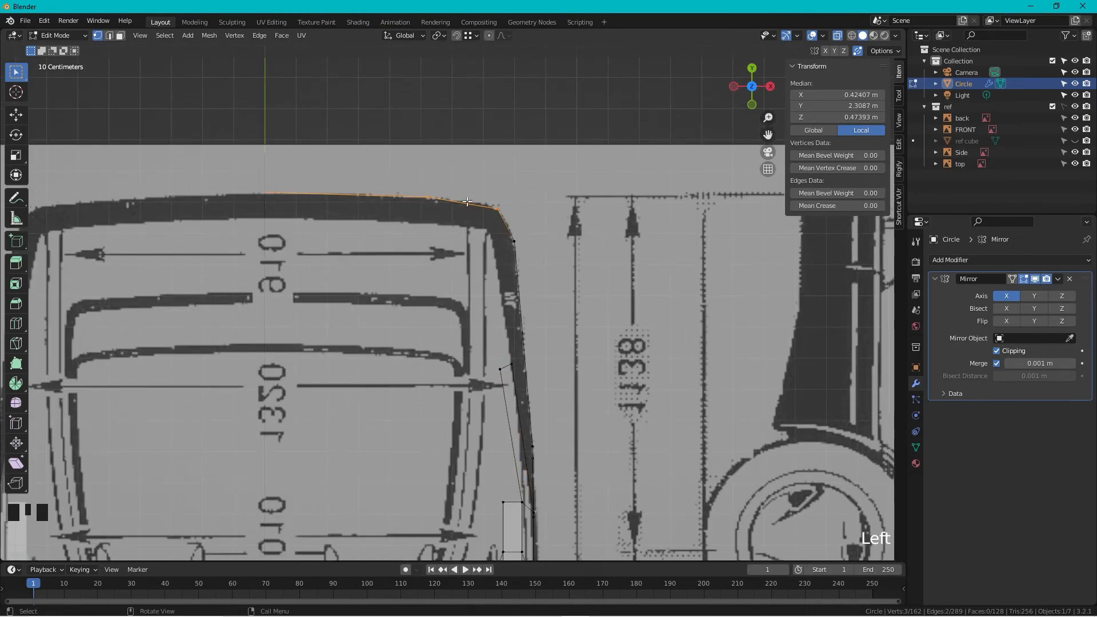
{"action": "key", "text": "e"}
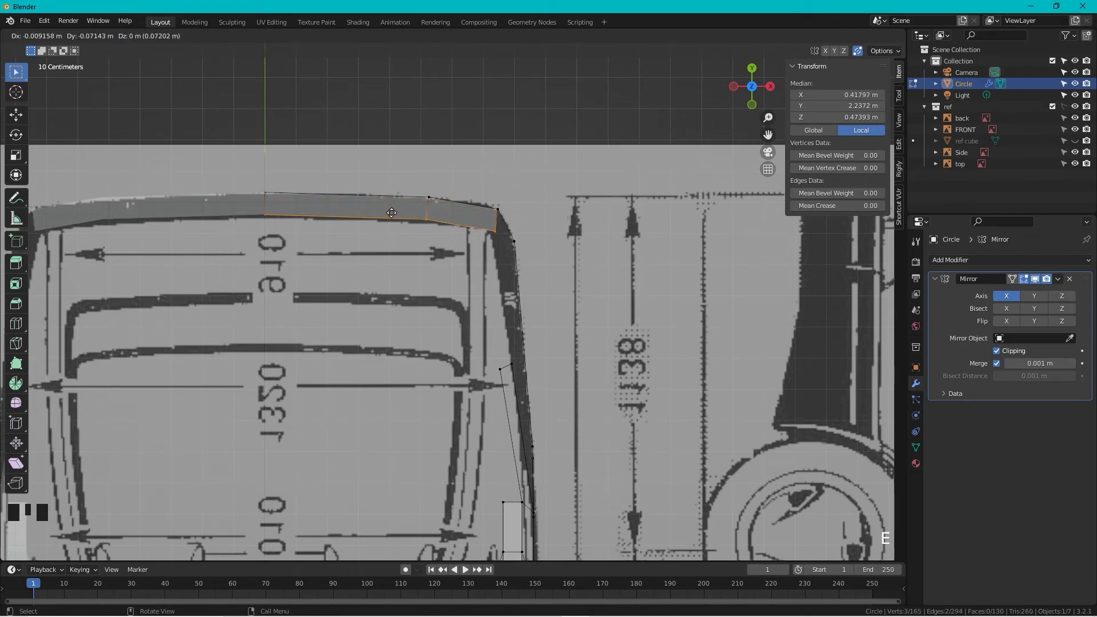
{"action": "left_click", "coordinate": [391, 213]}
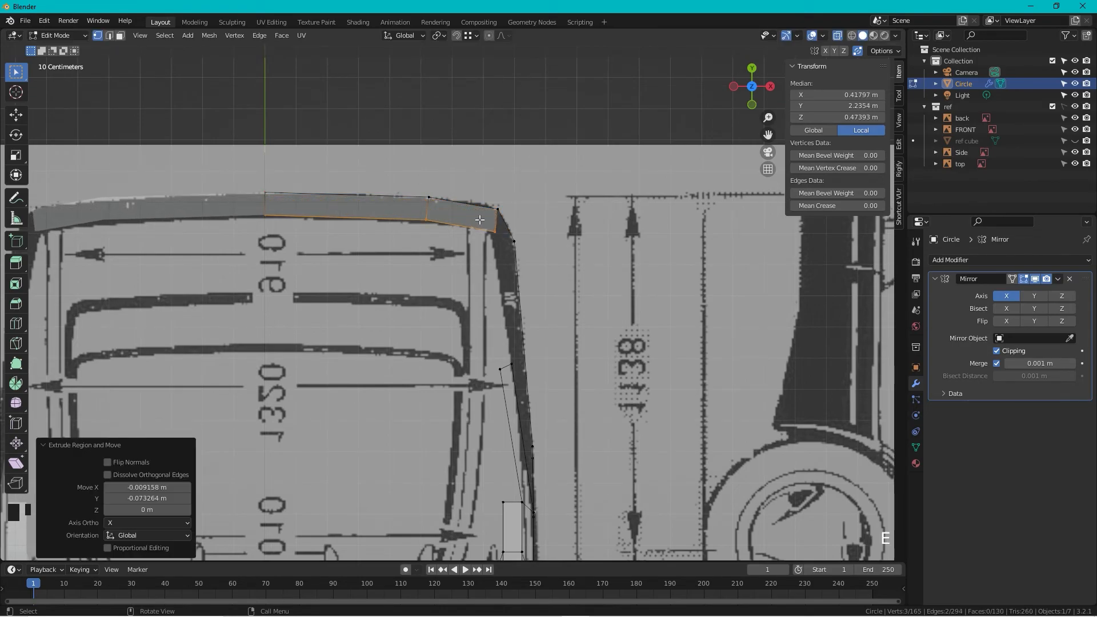
- Move the extruded strip's corner vertex about 0.018 m inward and 0.004 m forward, and extrude it about 0.016 m outward and 0.064 m forward
{"action": "left_click", "coordinate": [483, 224]}
{"action": "key", "text": "g"}
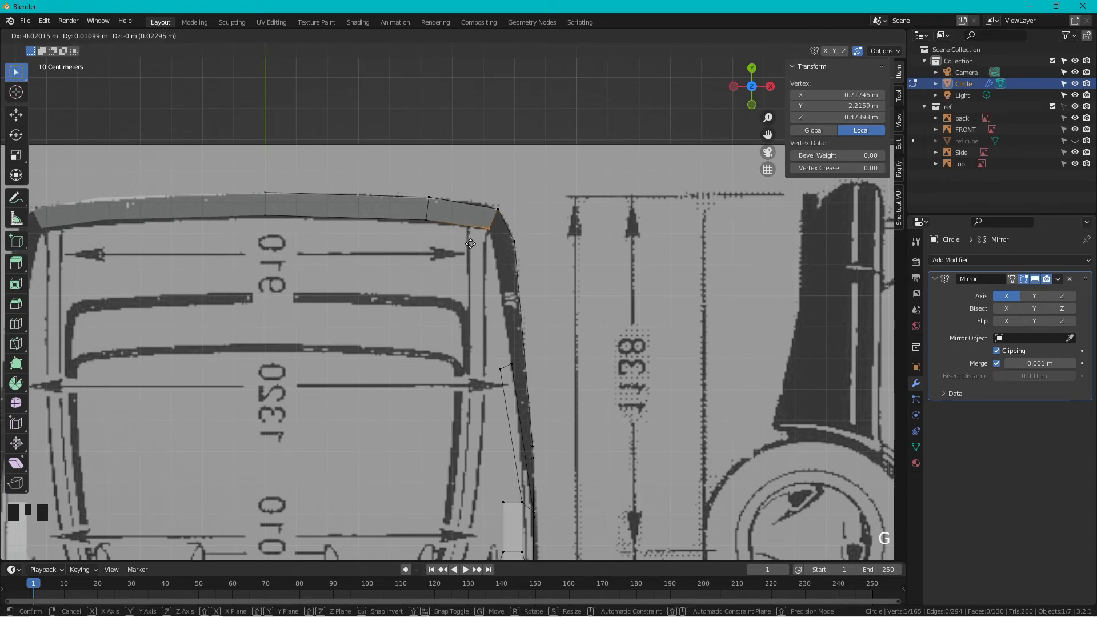
{"action": "left_click", "coordinate": [485, 239]}
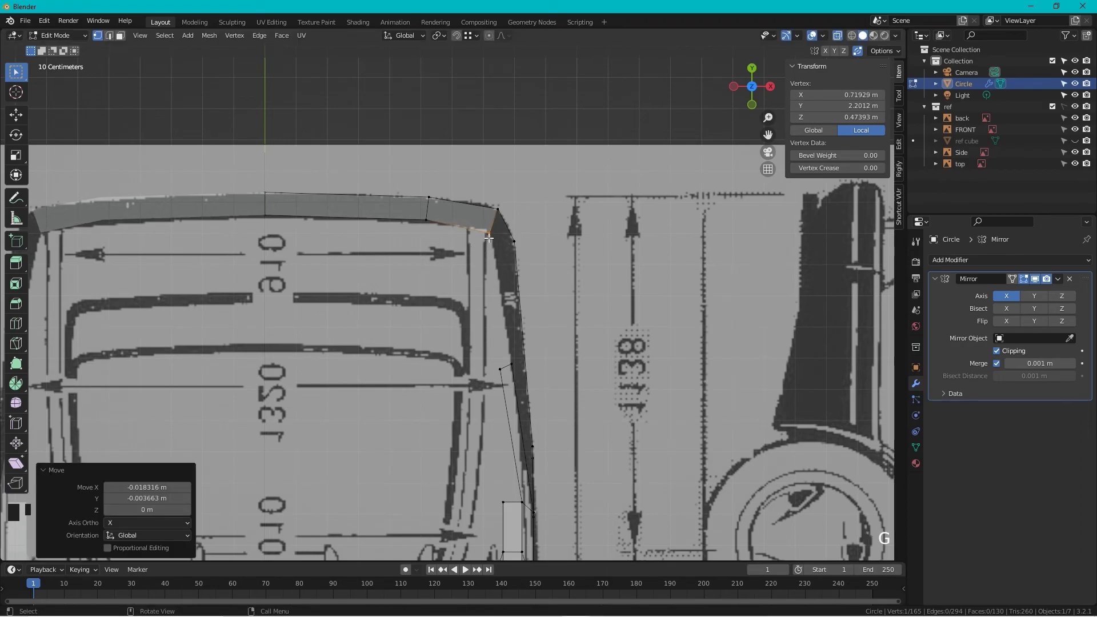
{"action": "key", "text": "e"}
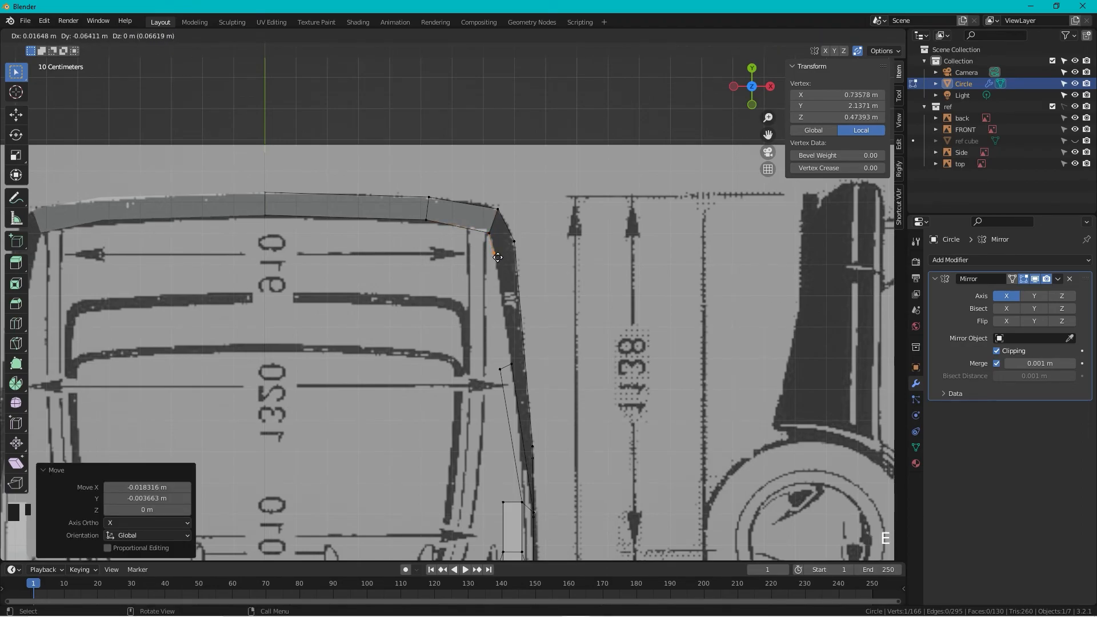
{"action": "left_click", "coordinate": [498, 258]}
- Fill the gap at the bumper's upper corner with a face between the four corner vertices
{"action": "left_click_drag", "start_coordinate": [478, 190], "coordinate": [524, 268]}
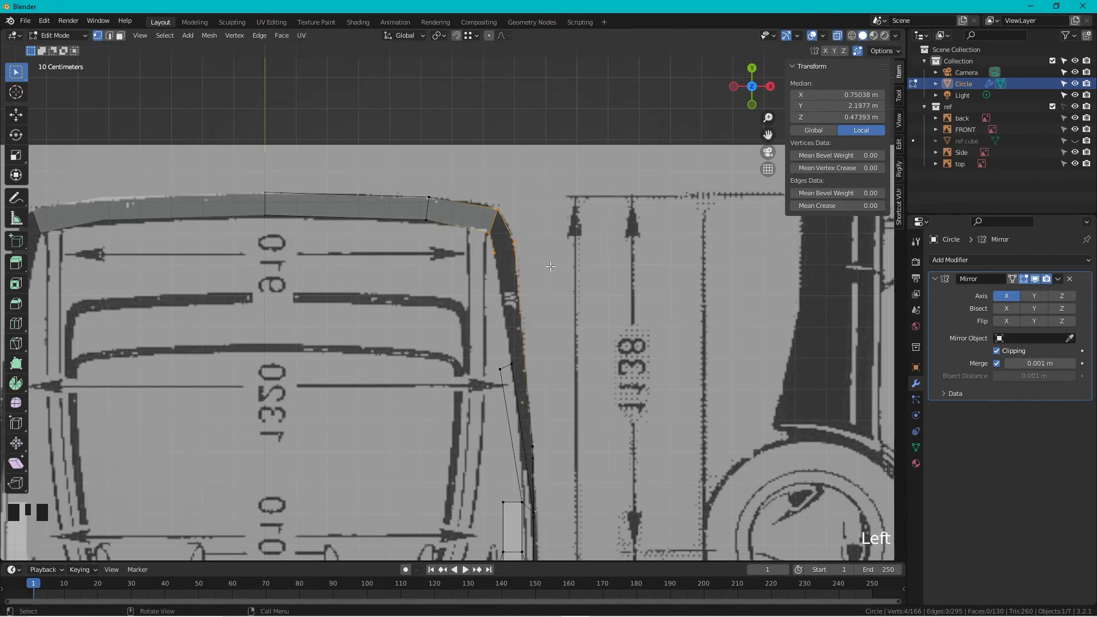
{"action": "key", "text": "f"}
{"action": "middle_click_drag", "start_coordinate": [559, 259], "coordinate": [463, 319]}
{"action": "left_click", "coordinate": [753, 75]}
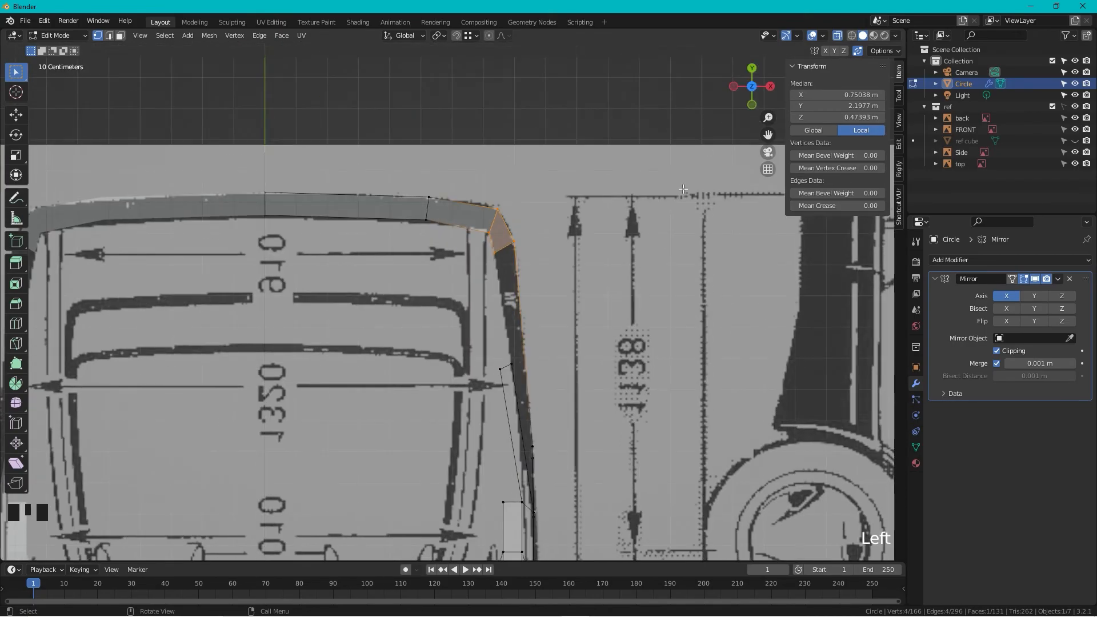
- Fill a triangular face along the bumper's upper side, between the inner corner edge and the vertex at the wheel arch
{"action": "middle_click_drag", "start_coordinate": [578, 278], "coordinate": [443, 269], "text": "shift"}
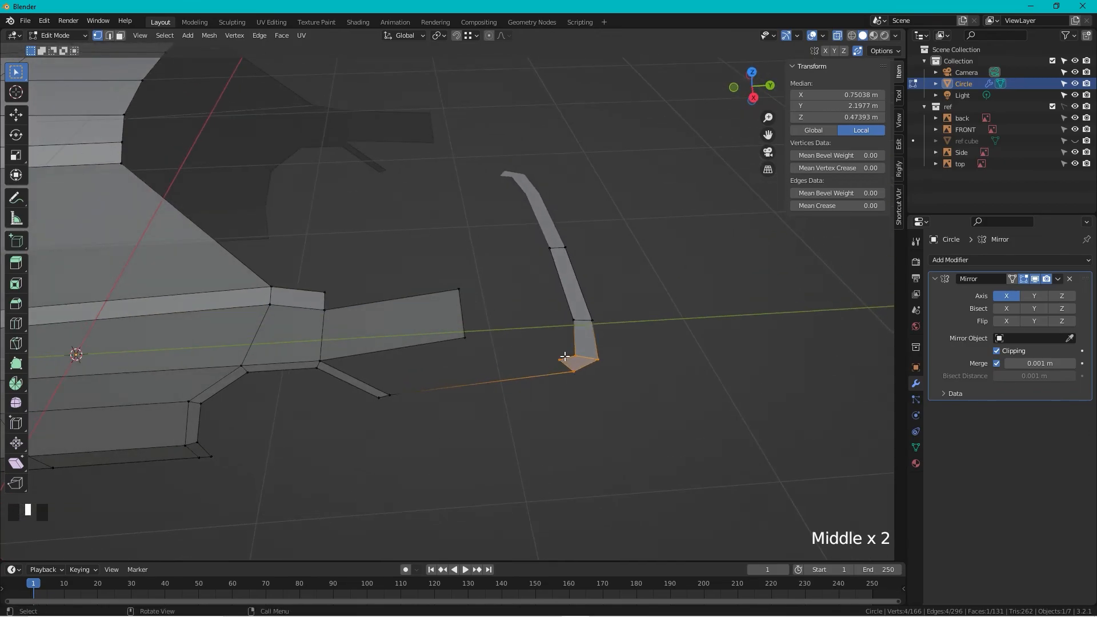
{"action": "left_click", "coordinate": [561, 359]}
{"action": "left_click", "coordinate": [575, 371], "text": "shift"}
{"action": "left_click_drag", "start_coordinate": [410, 383], "coordinate": [382, 402], "text": "shift"}
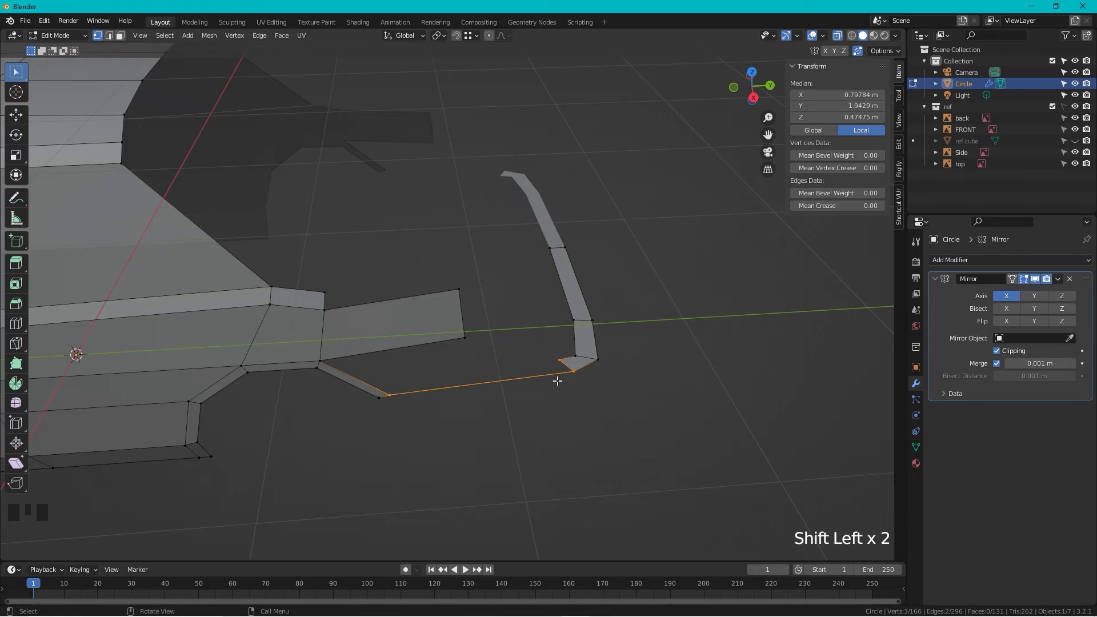
{"action": "key", "text": "f"}
{"action": "middle_click_drag", "start_coordinate": [583, 392], "coordinate": [568, 360]}
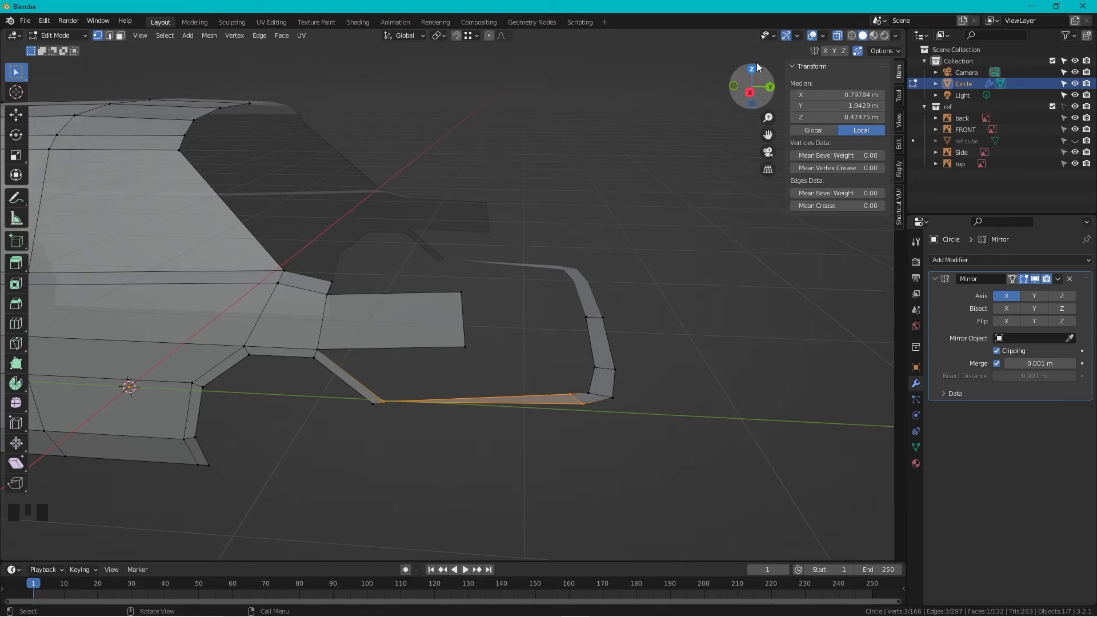
- Reveal the hidden lower bumper geometry, and clear the selection
{"action": "scroll", "coordinate": [620, 313], "scroll_direction": "down", "scroll_amount": 2}
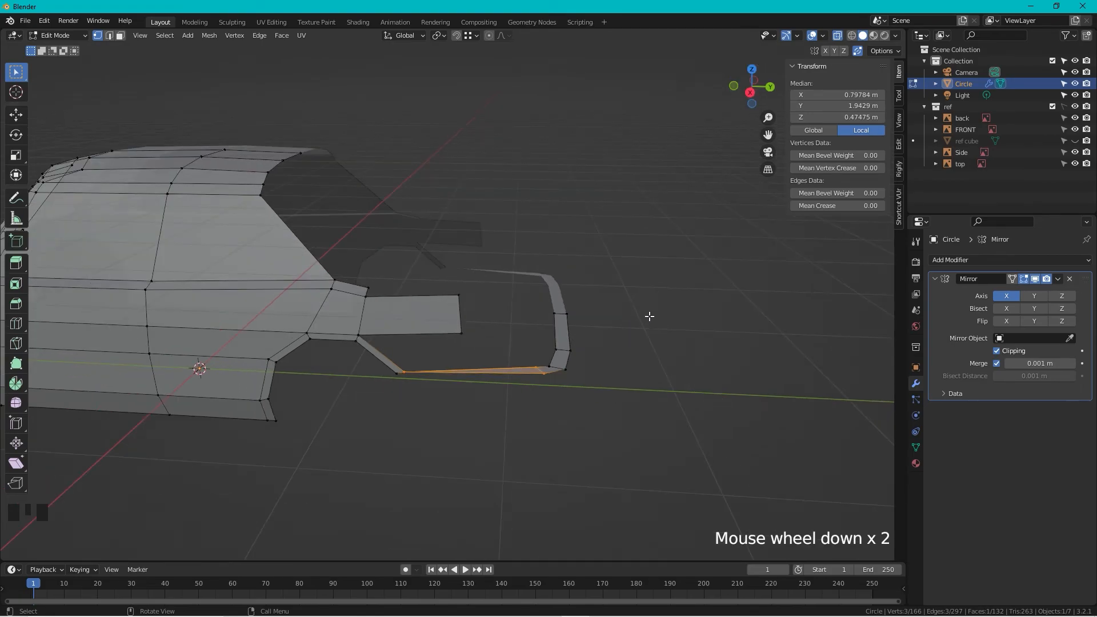
{"action": "key", "text": "alt+h"}
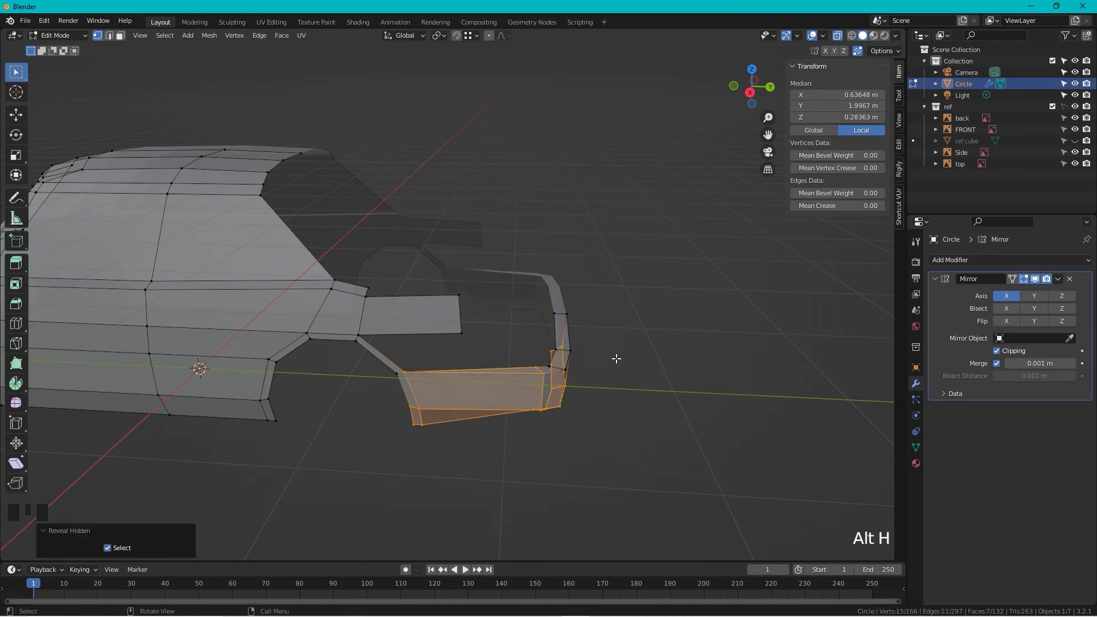
{"action": "left_click", "coordinate": [613, 369]}
{"action": "middle_click_drag", "start_coordinate": [587, 359], "coordinate": [460, 343]}
{"action": "left_click_drag", "start_coordinate": [469, 271], "coordinate": [445, 363]}
{"action": "left_click", "coordinate": [752, 70]}
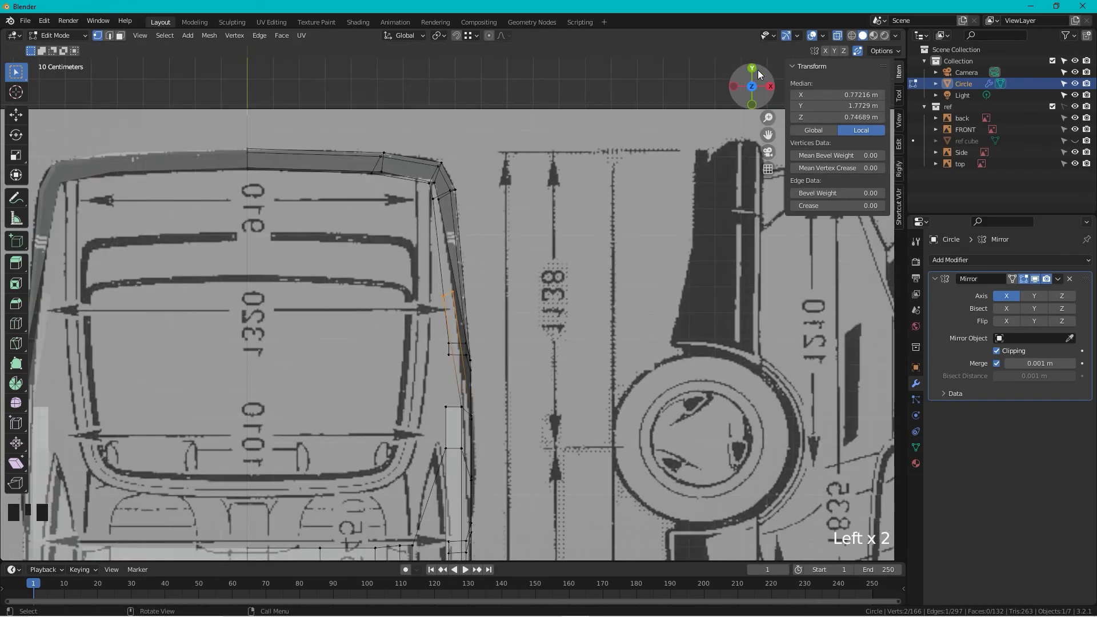
{"action": "middle_click_drag", "start_coordinate": [512, 215], "coordinate": [522, 322], "text": "shift"}
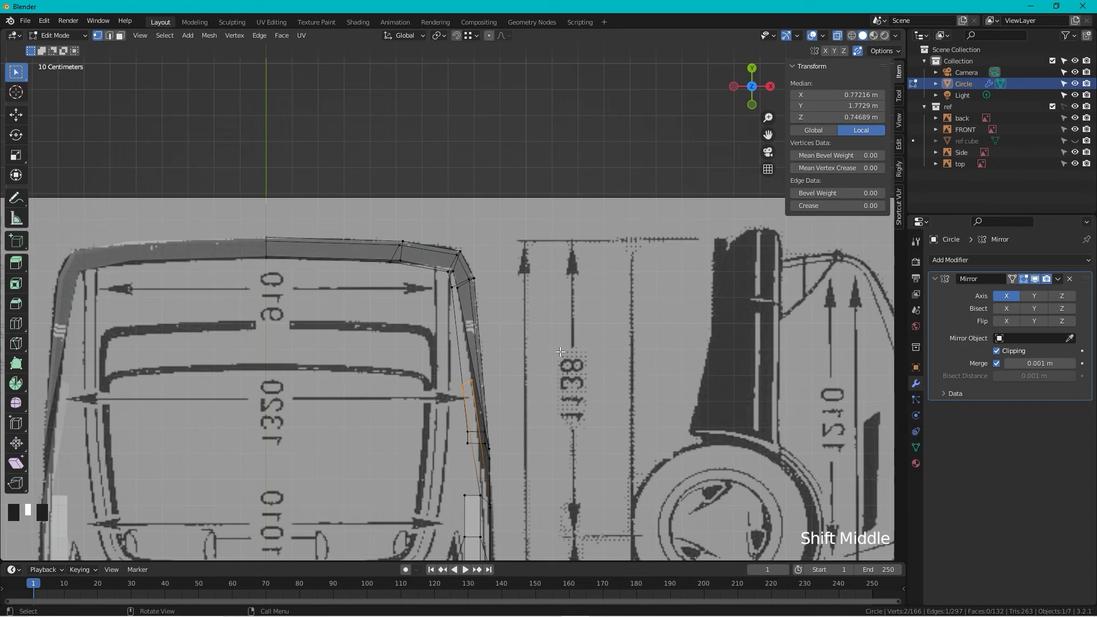
{"action": "key", "text": "e"}
{"action": "key", "text": "ctrl+z"}
- In the side view, add one vertical loop cut through the bumper's side faces behind the wheel arch, slid to a factor of 0.157
{"action": "middle_click_drag", "start_coordinate": [507, 279], "coordinate": [656, 147]}
{"action": "left_click", "coordinate": [755, 97]}
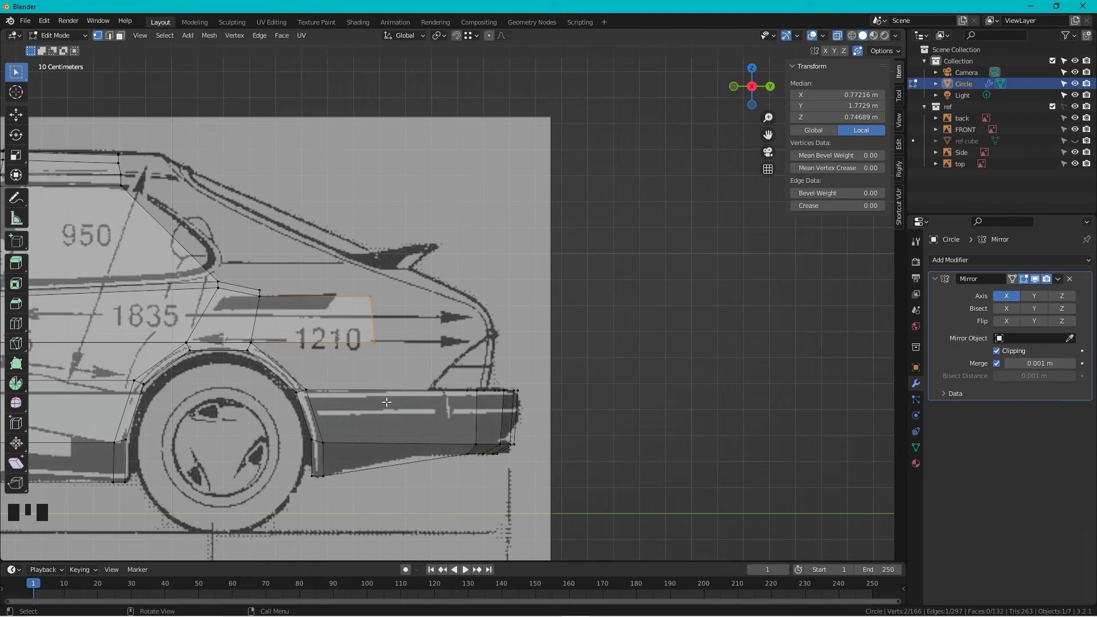
{"action": "key", "text": "ctrl+r"}
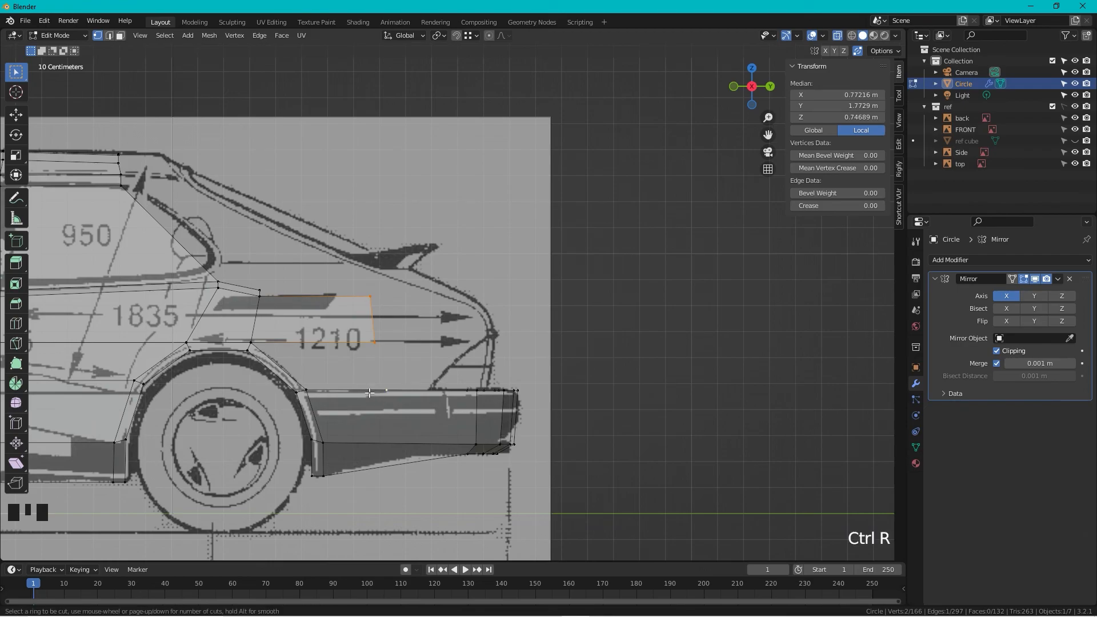
{"action": "left_click", "coordinate": [380, 425]}
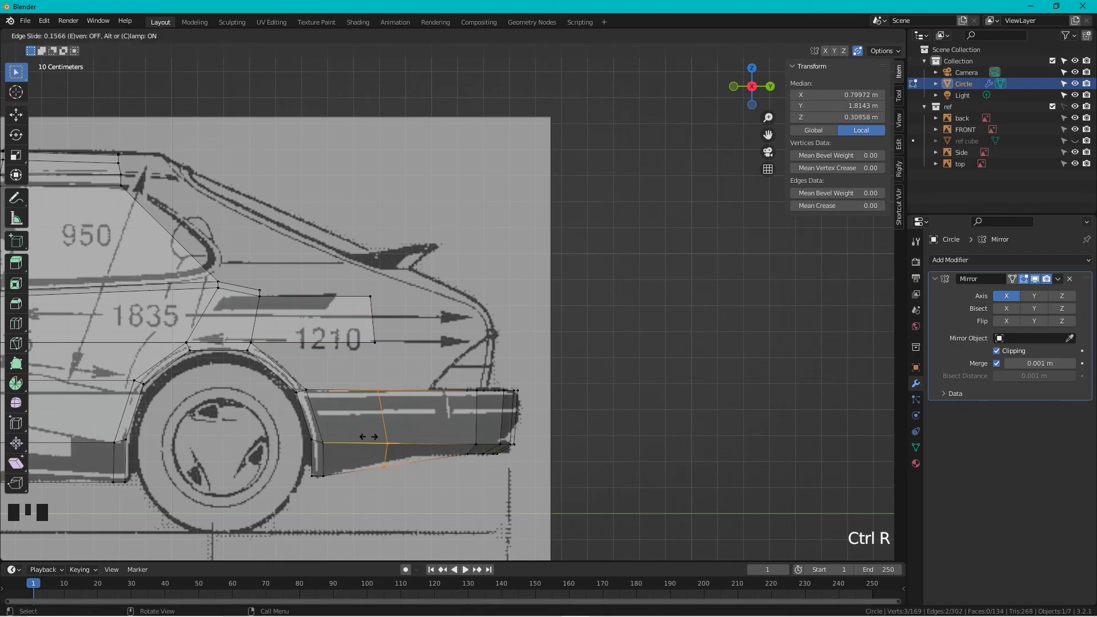
{"action": "left_click", "coordinate": [368, 437]}
- Knife-cut the triangular face on the bumper's upper side from its inner edge, in line with the new loop cut
{"action": "middle_click_drag", "start_coordinate": [369, 436], "coordinate": [355, 389]}
{"action": "scroll", "coordinate": [382, 404], "scroll_direction": "up", "scroll_amount": 2}
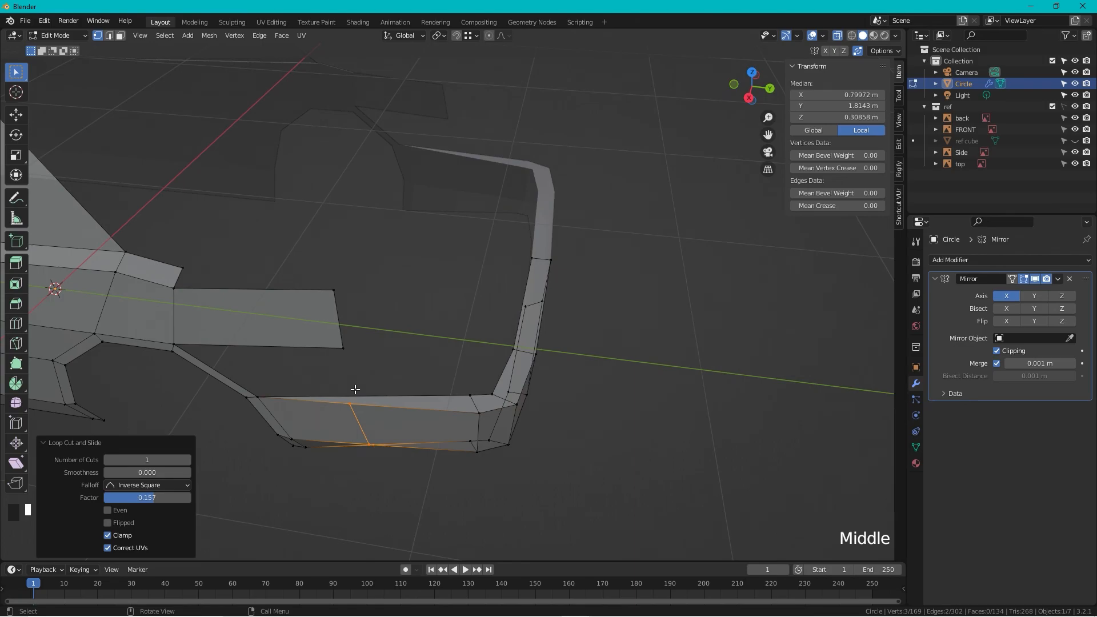
{"action": "key", "text": "k"}
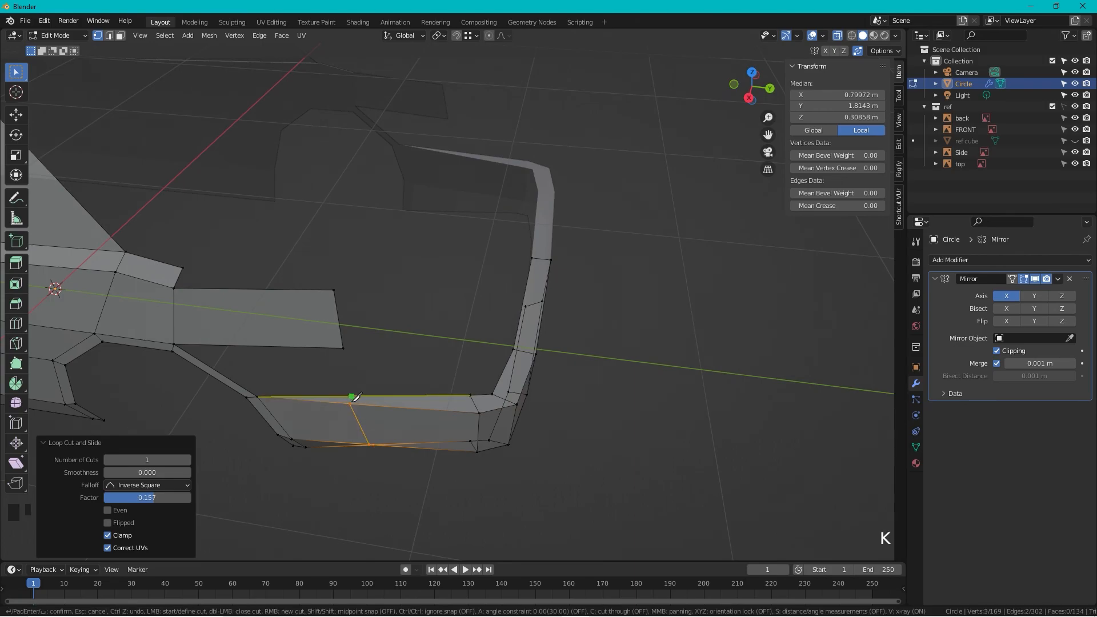
{"action": "left_click", "coordinate": [349, 396]}
{"action": "key", "text": "Return"}
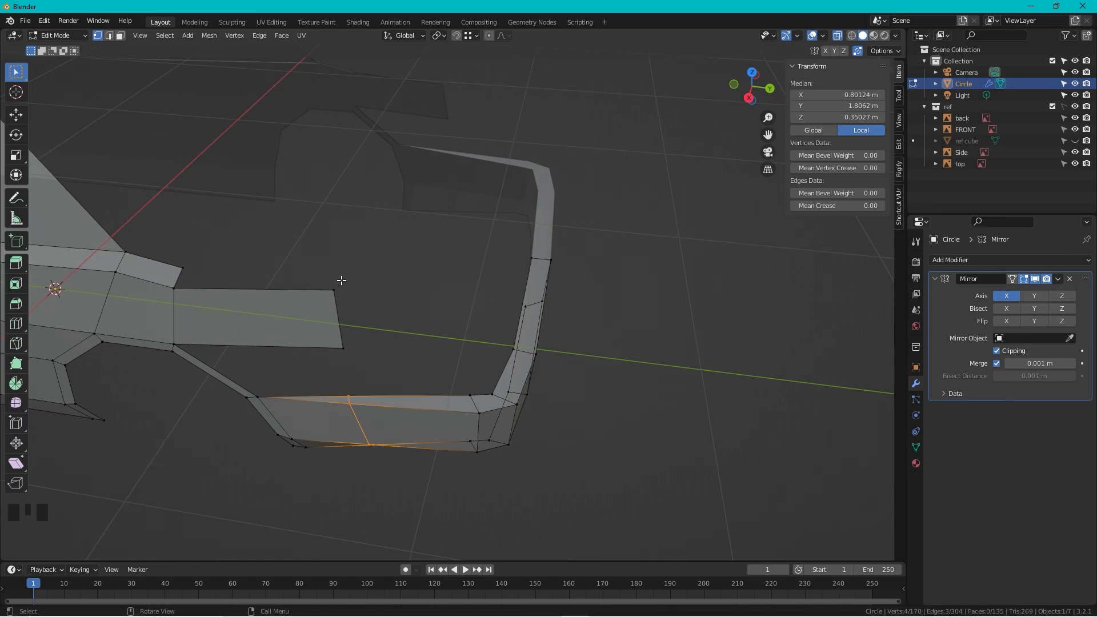
- In the top view, extrude the side panel's rear edge about 0.075 m inward and 0.365 m rearward
{"action": "left_click_drag", "start_coordinate": [362, 263], "coordinate": [311, 368]}
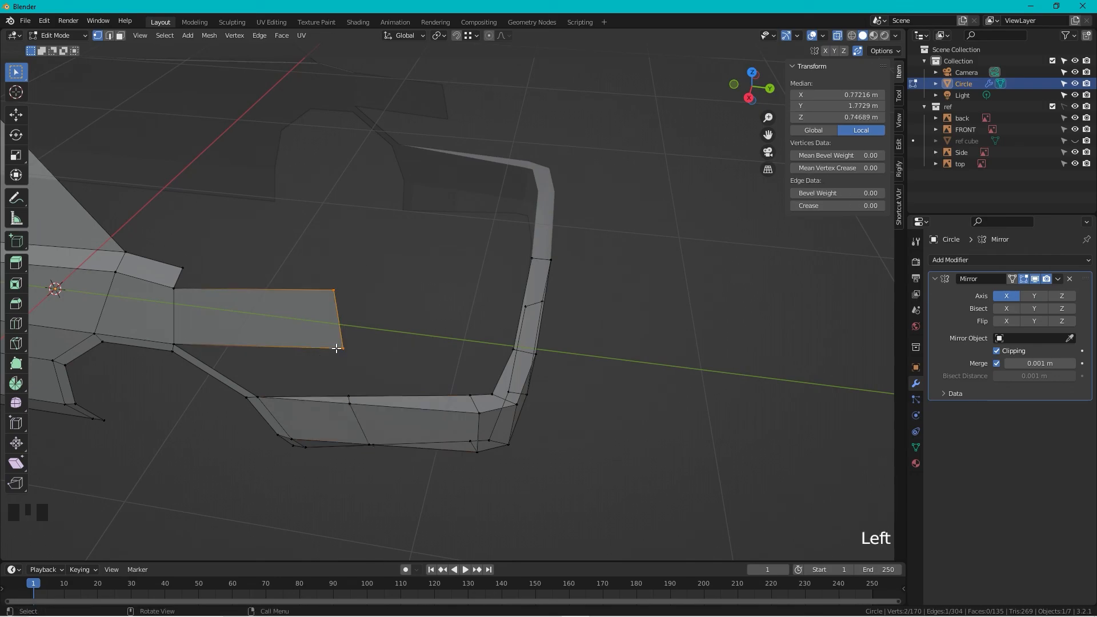
{"action": "left_click", "coordinate": [752, 74]}
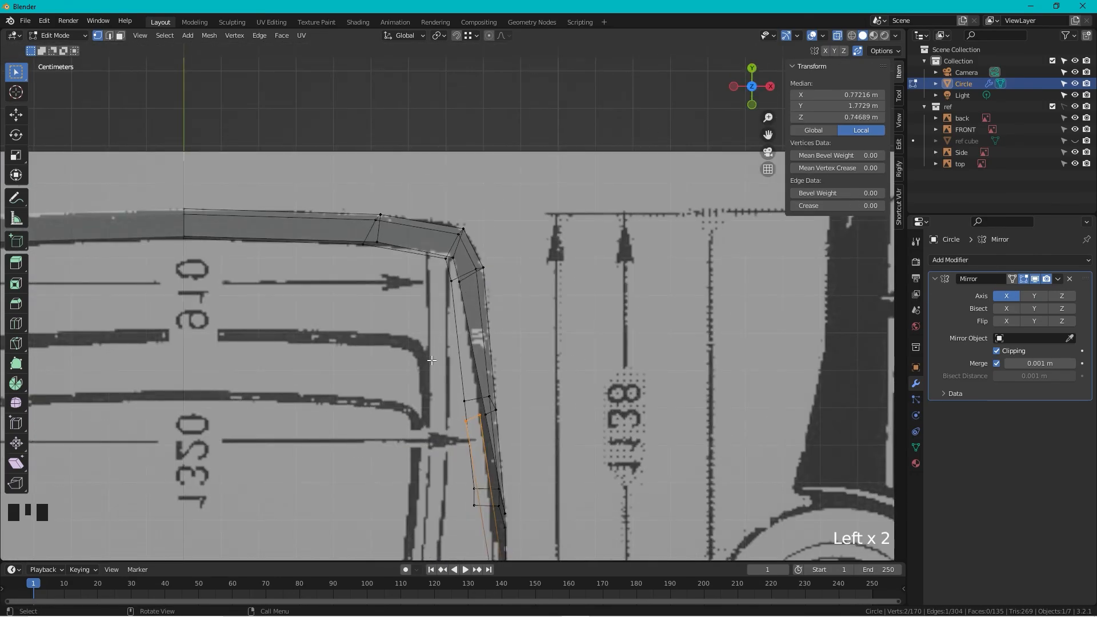
{"action": "key", "text": "e"}
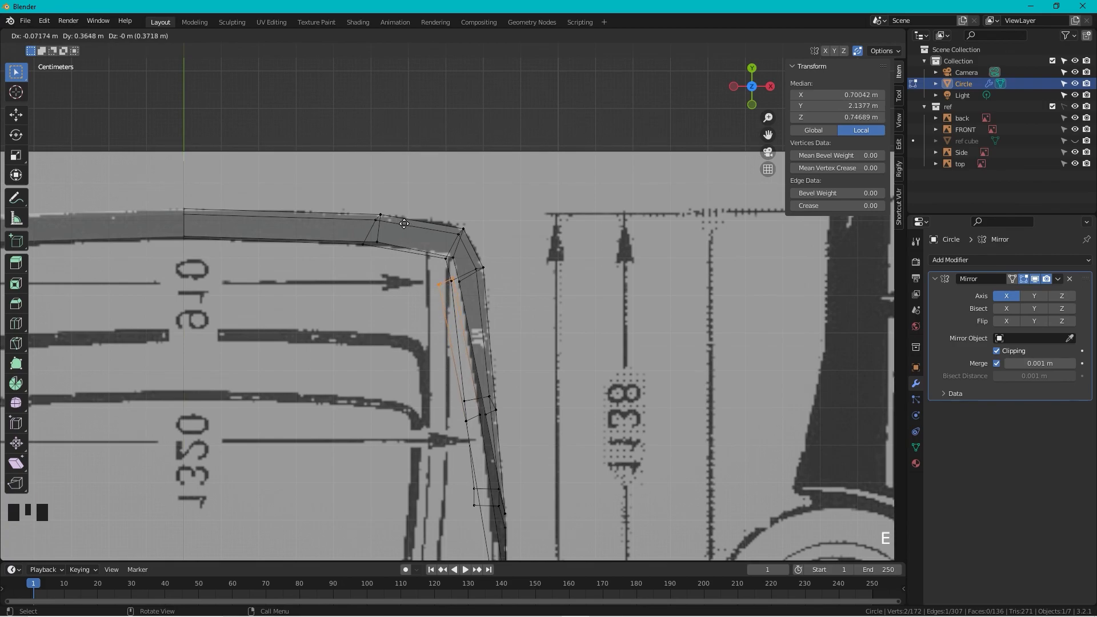
{"action": "left_click", "coordinate": [404, 223]}
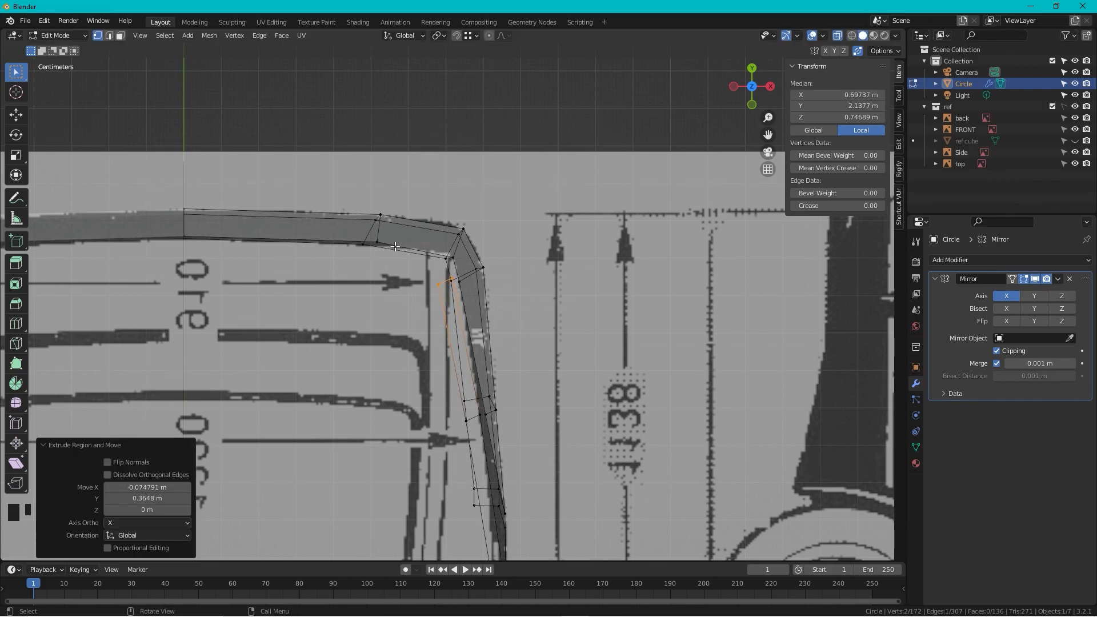